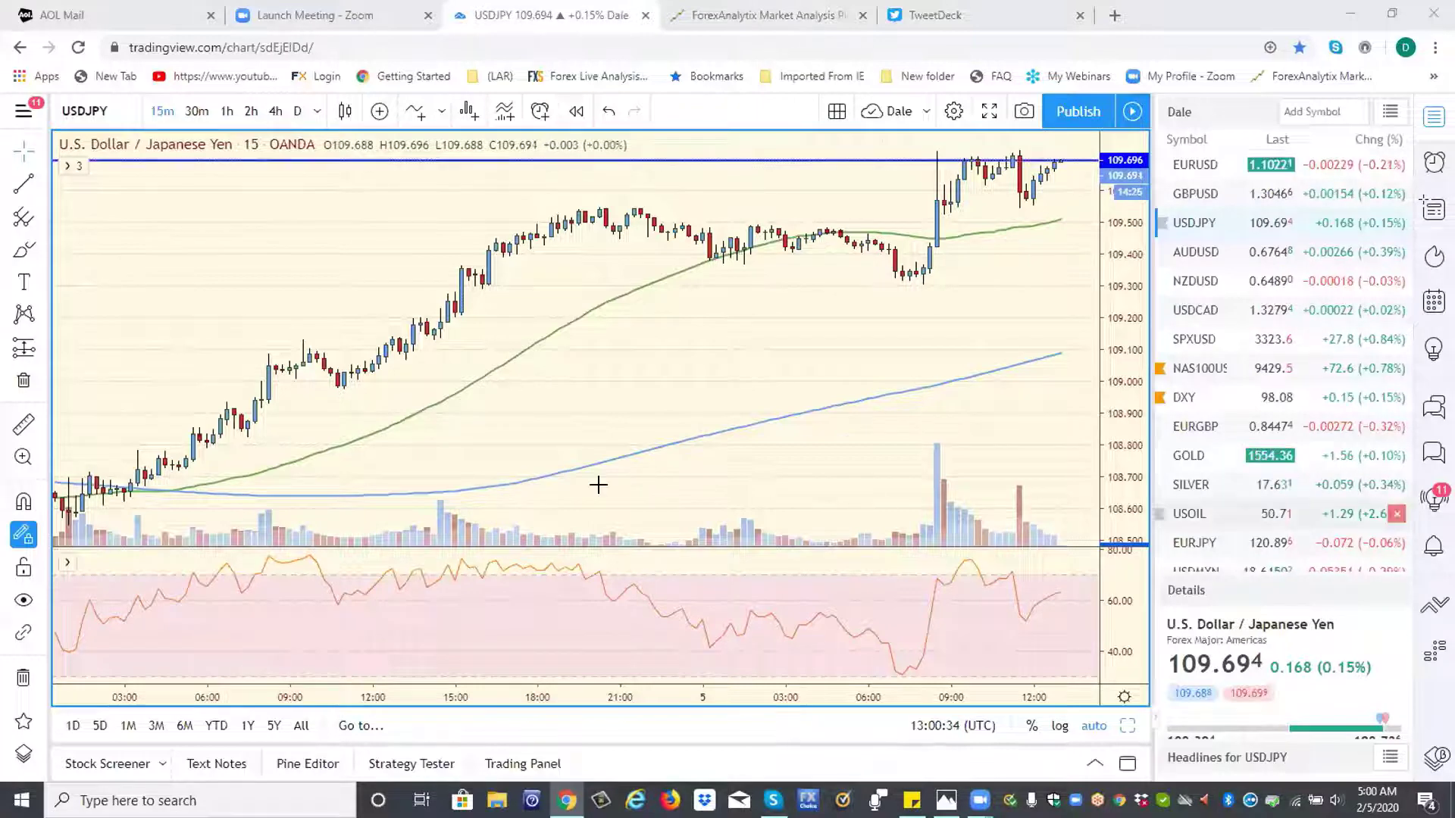
Review USOIL on the 1-hour chart, then load USDJPY on the same hourly timeframe
left_click(1179, 515)
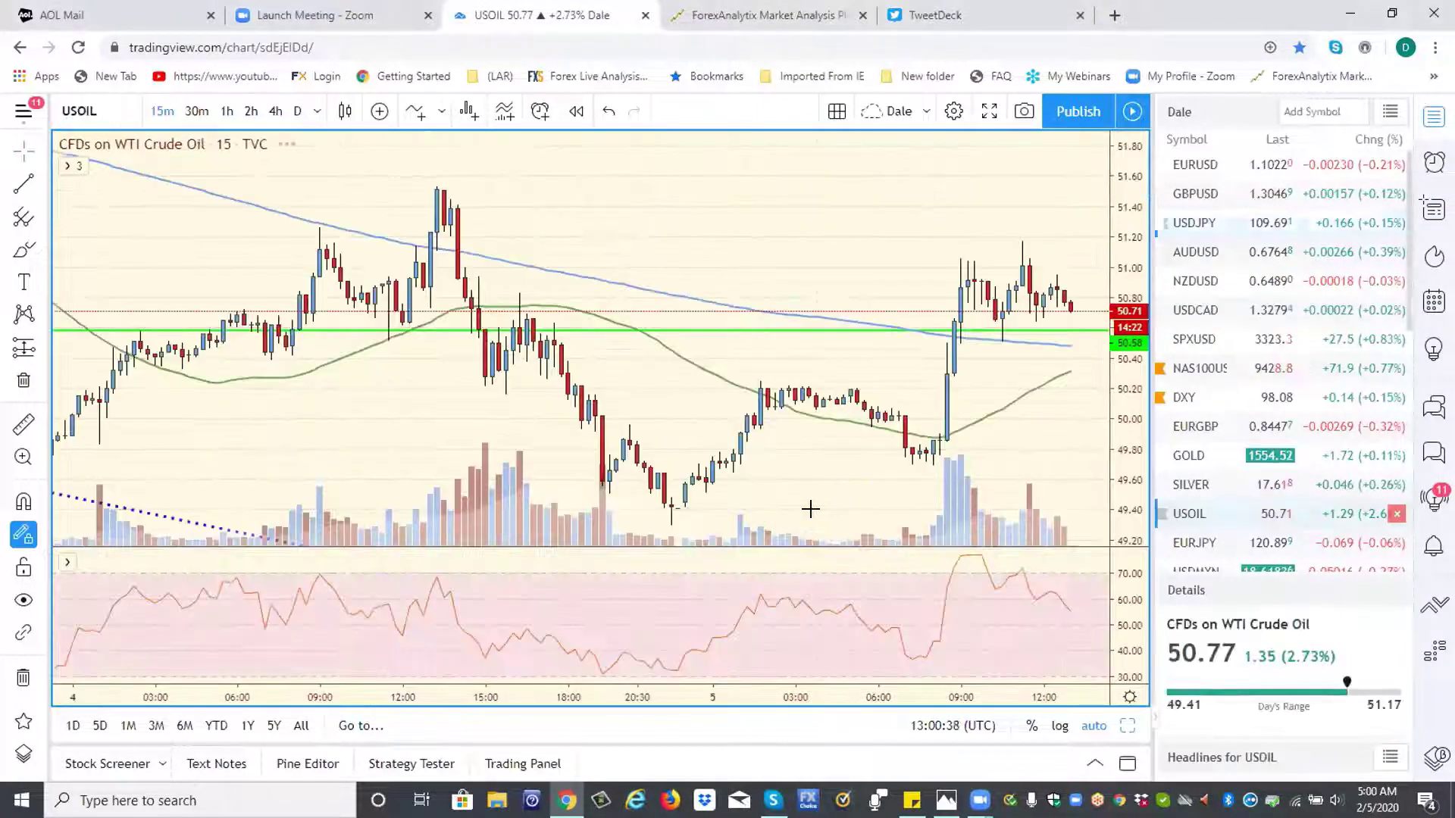
left_click(225, 111)
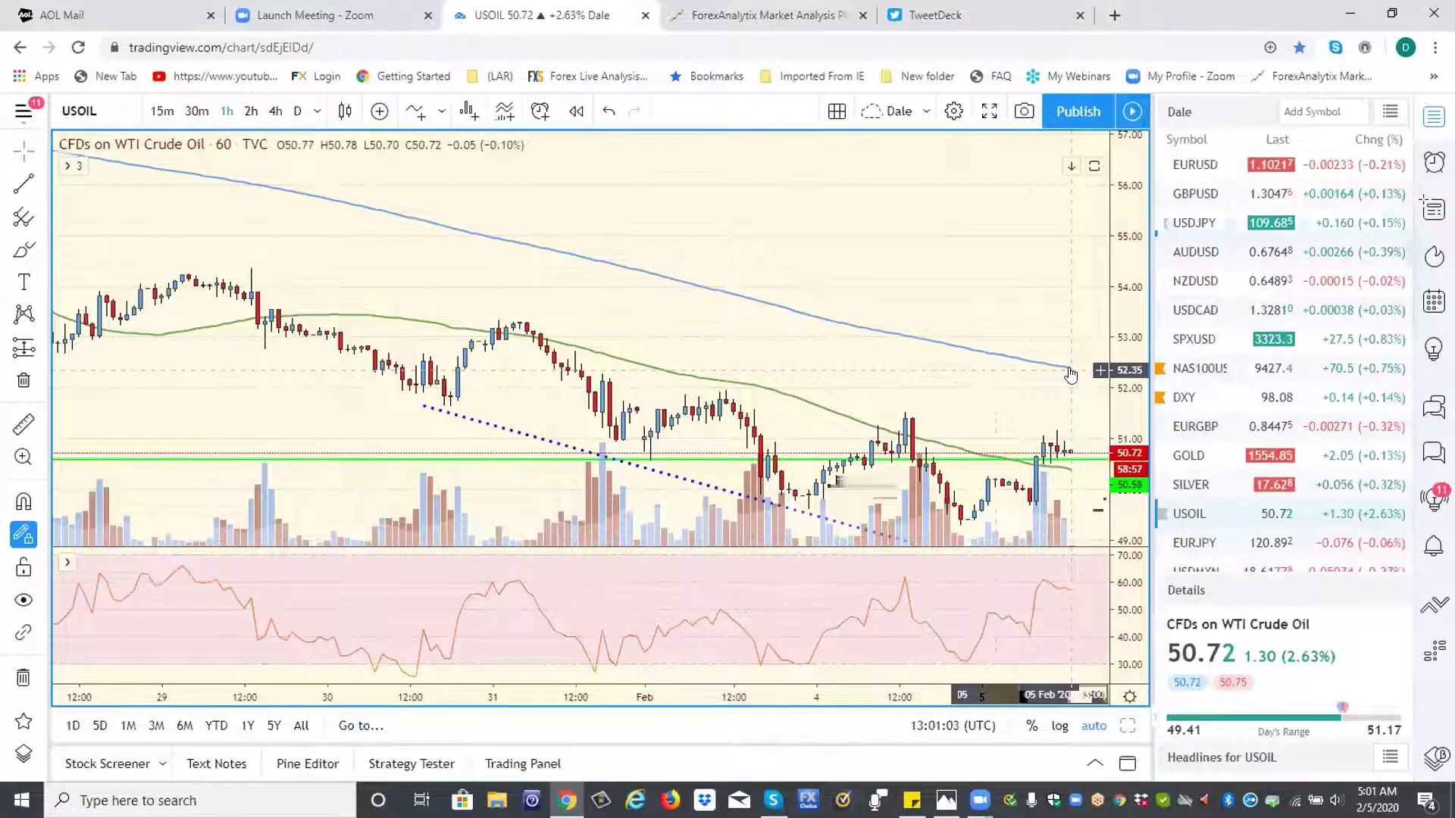
left_click(1197, 224)
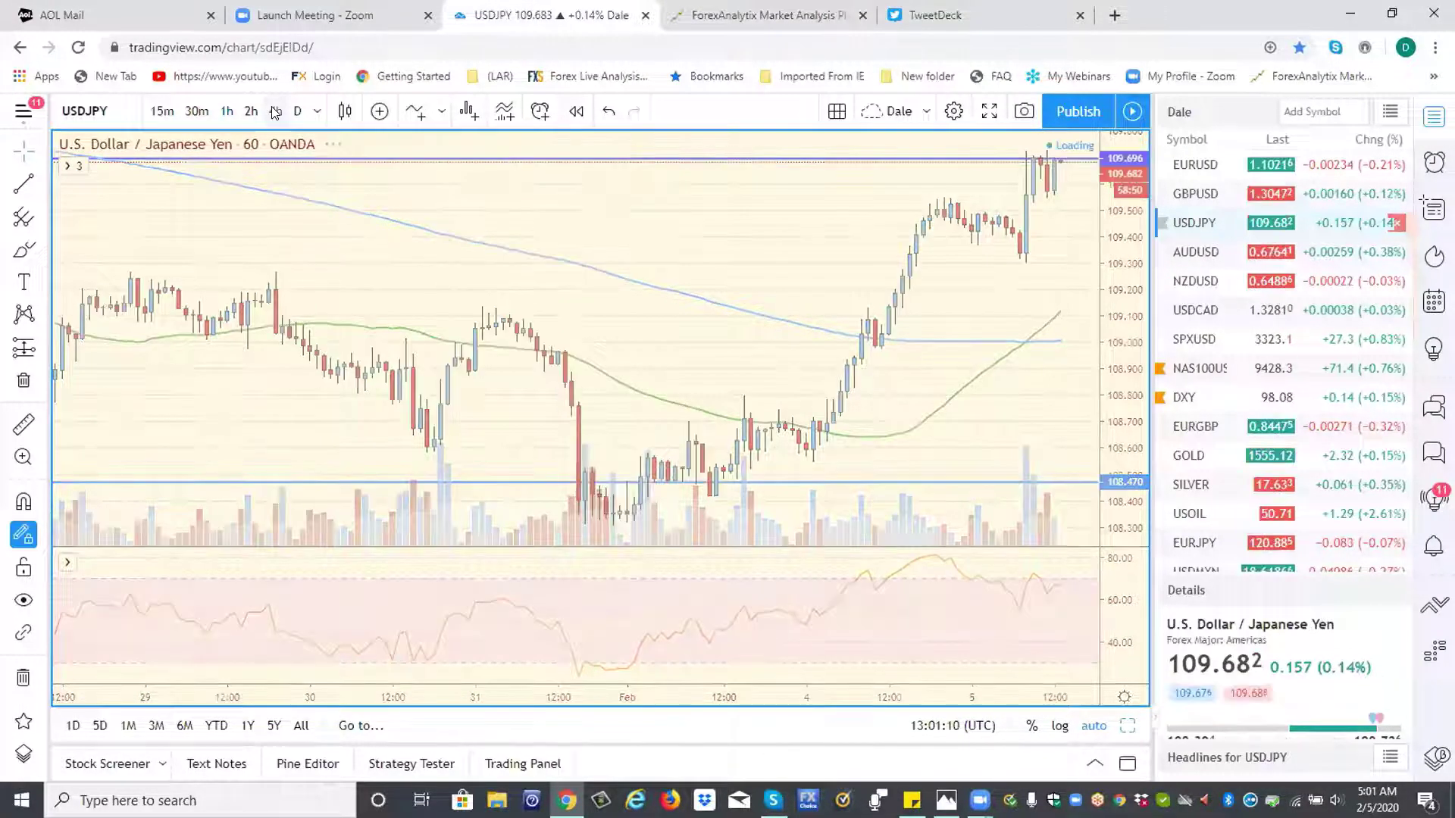
Set 4-hour candles and step through Nasdaq 100, SPXUSD, USDJPY and EURUSD
left_click(275, 111)
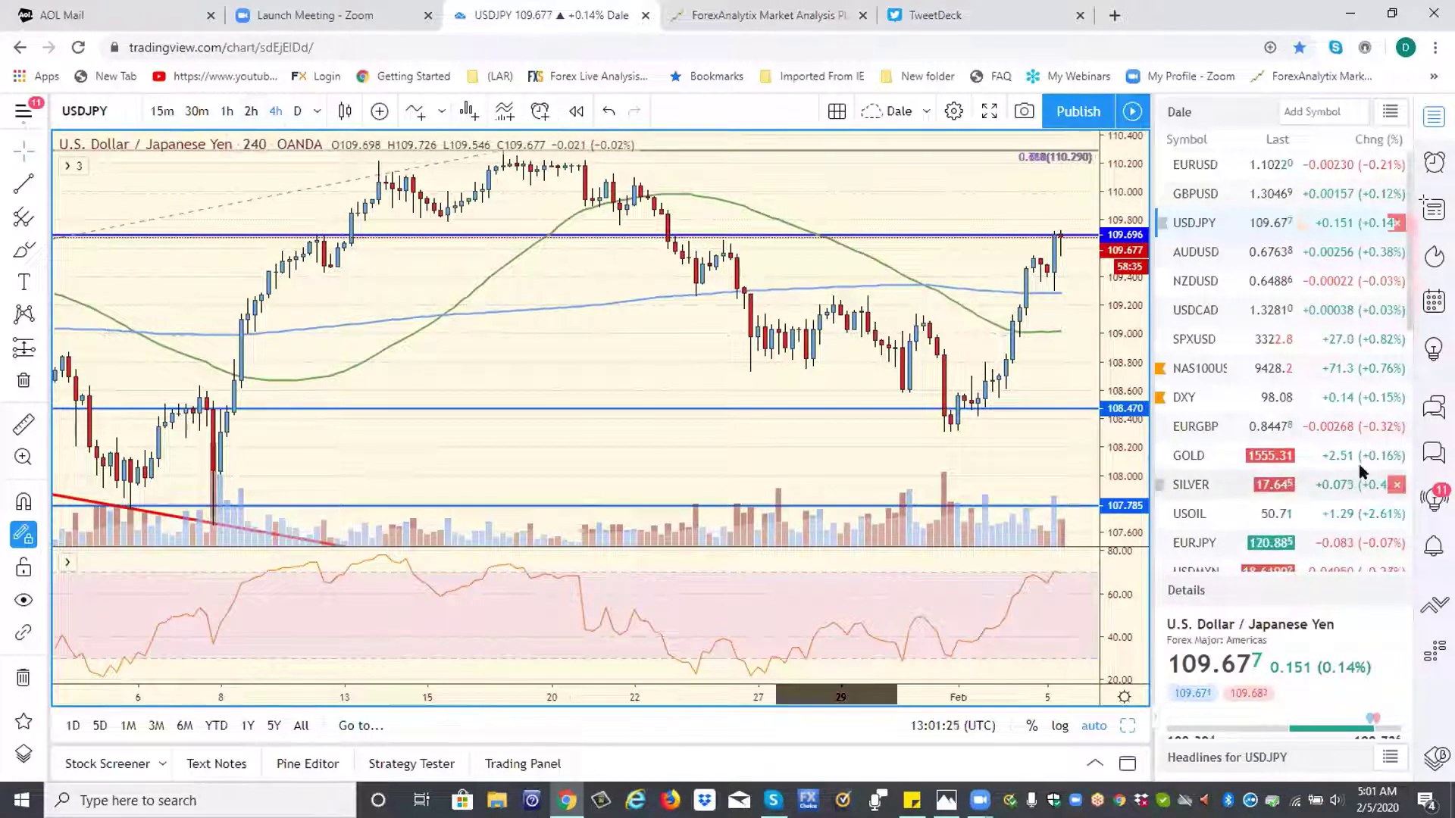
left_click(1189, 369)
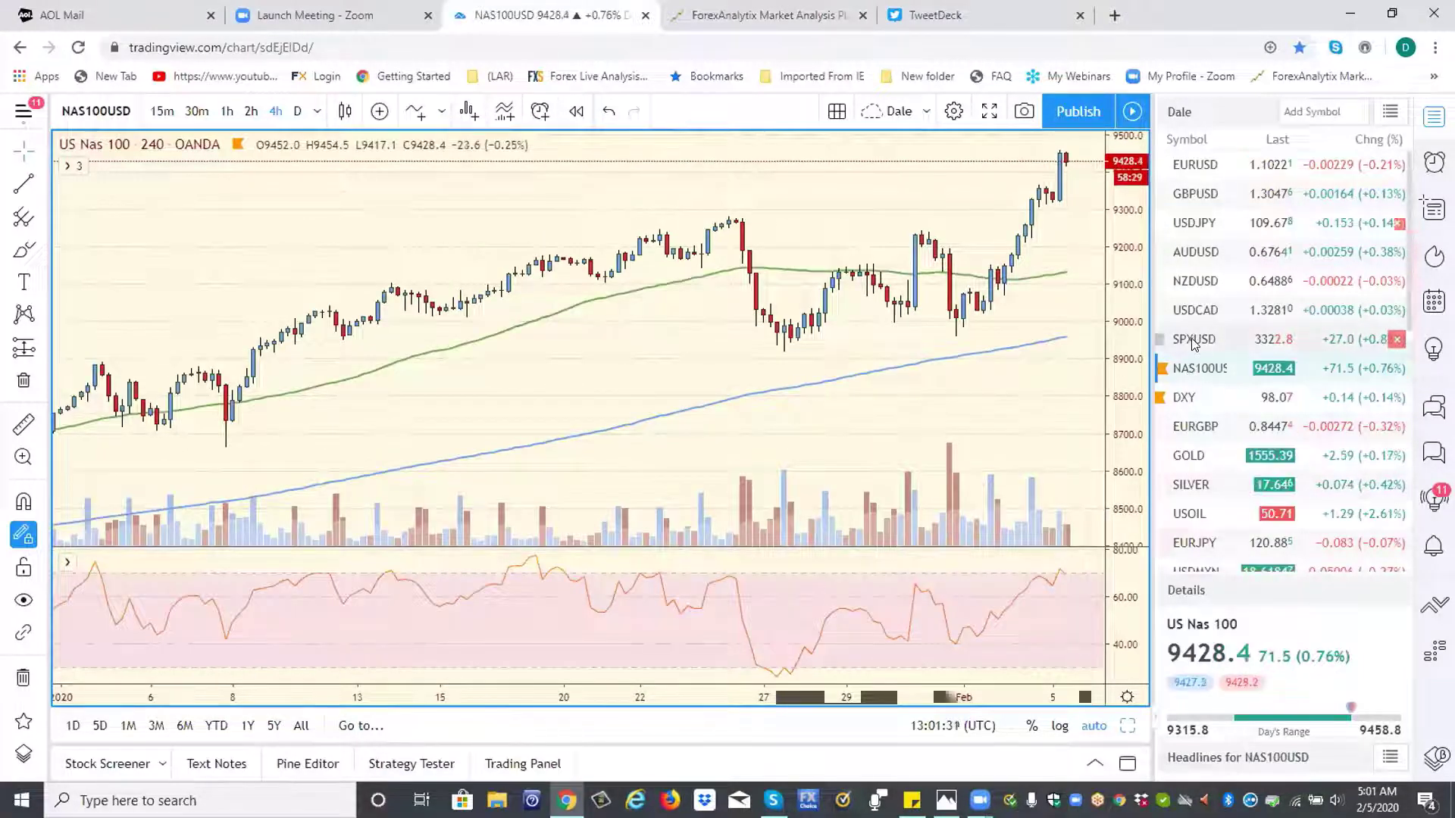
left_click(1194, 342)
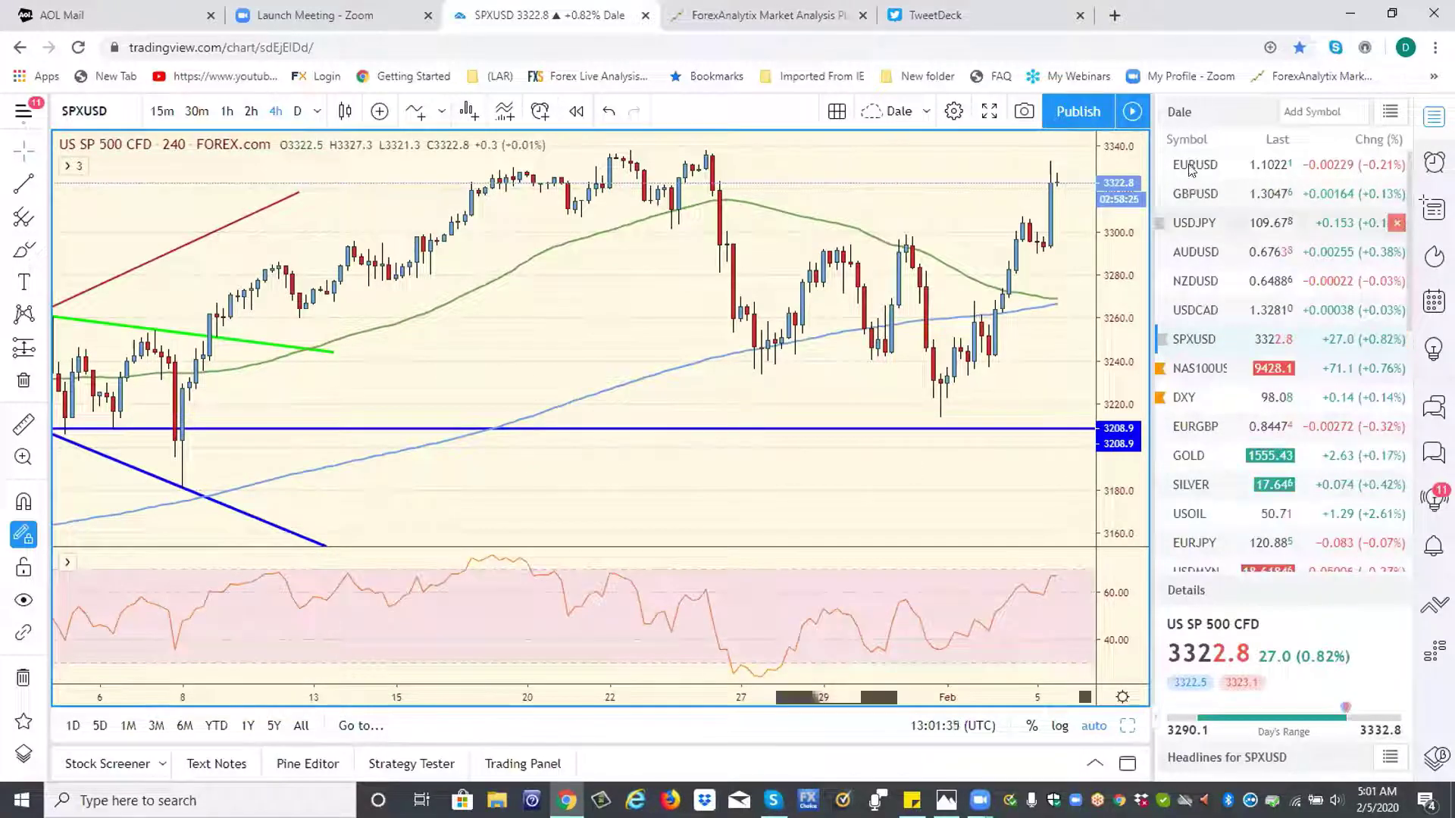
left_click(1186, 226)
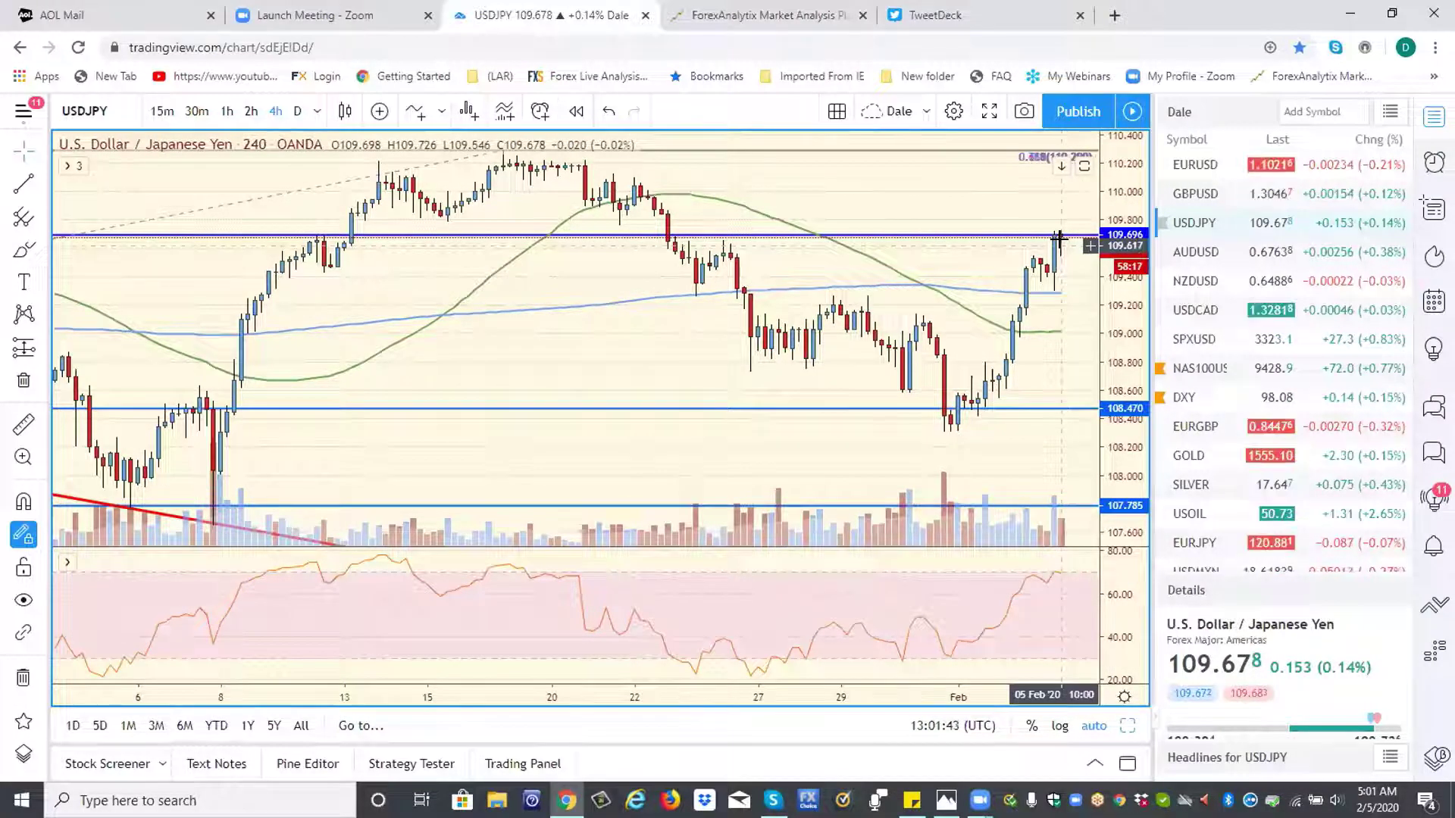
left_click(1205, 168)
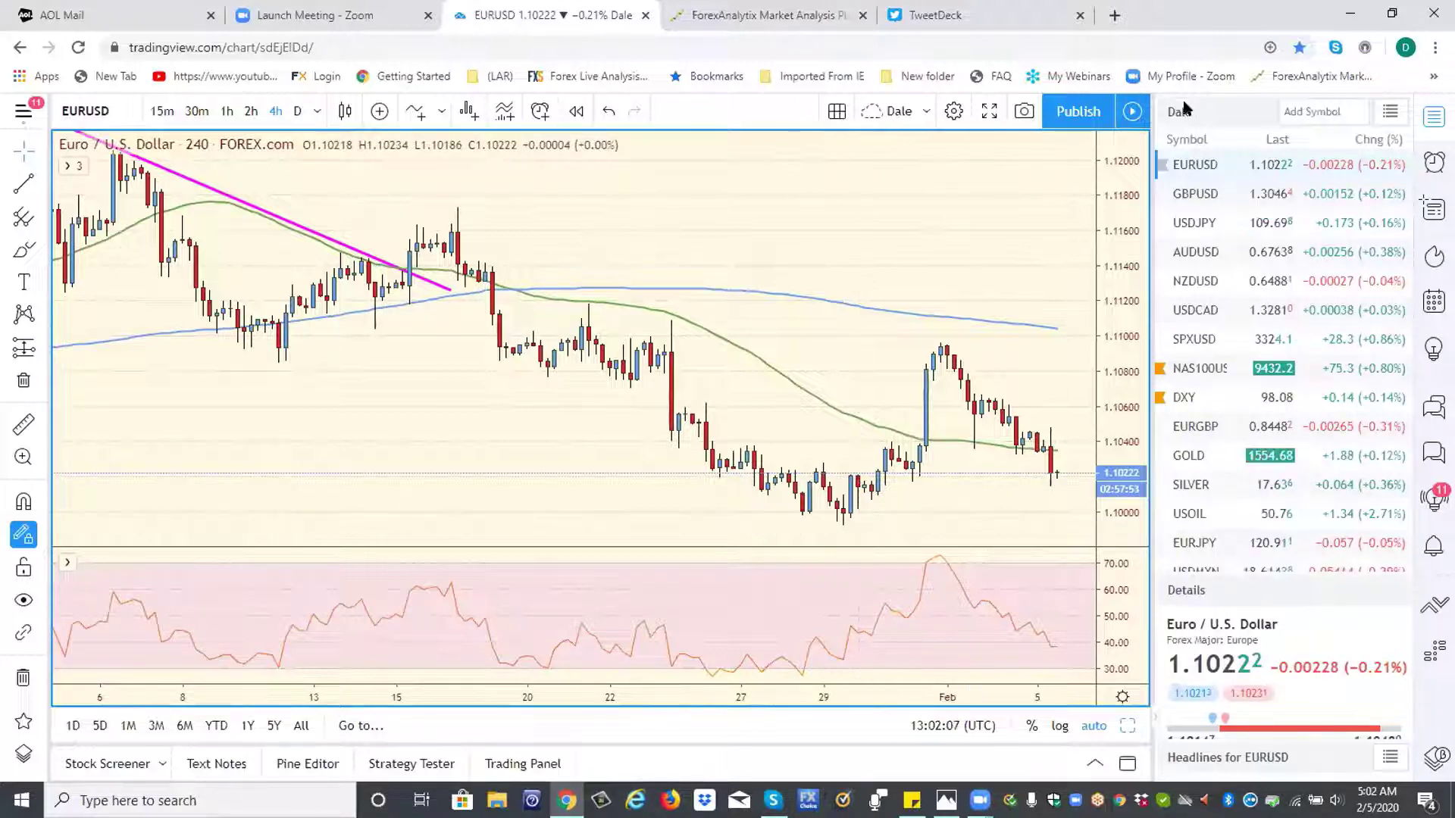
Move on from SPXUSD to the TLT bond ETF 4-hour chart
mouse_move(1388, 220)
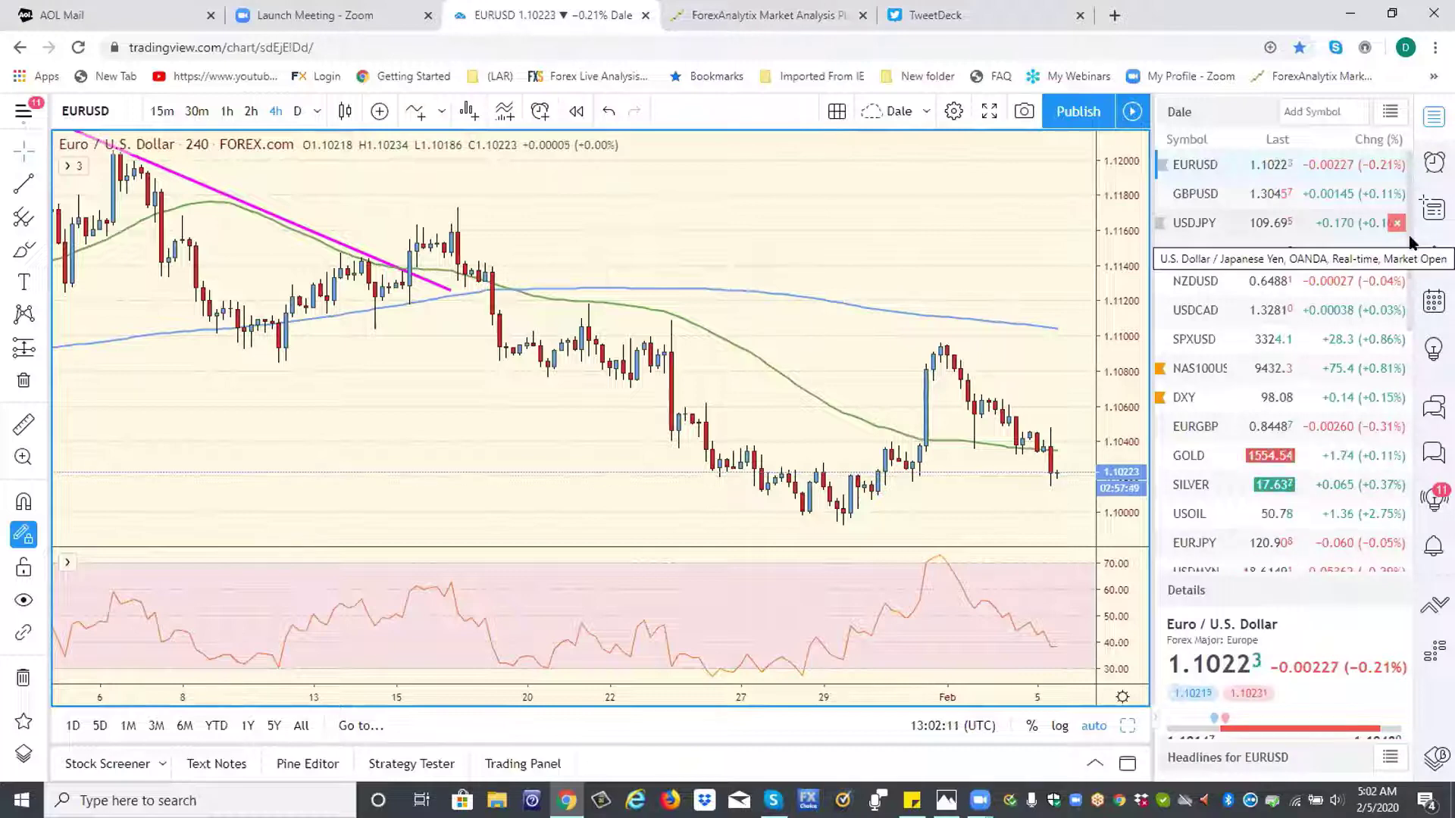
scroll(1408, 250, "down", 2)
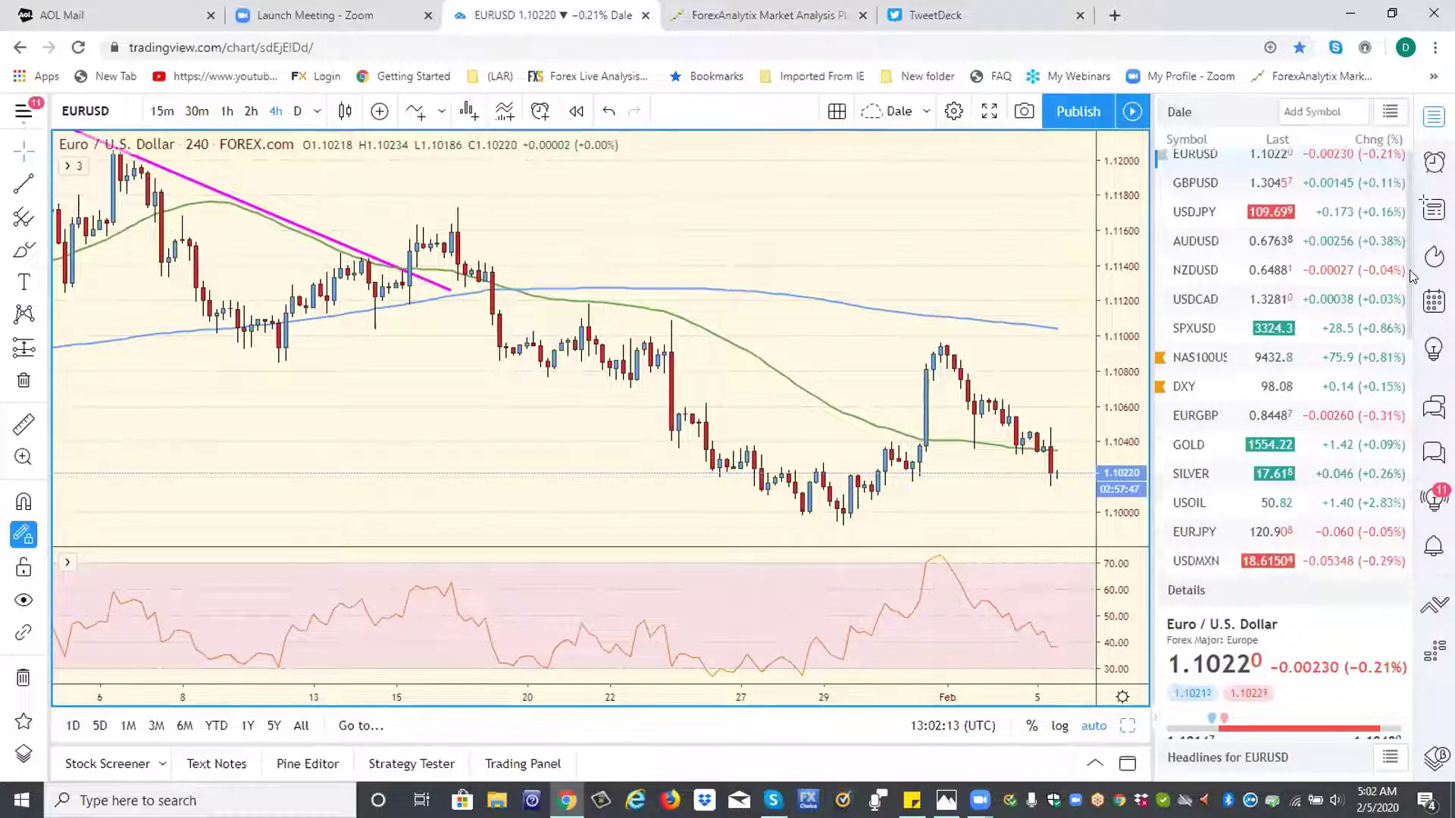
left_click(1409, 290)
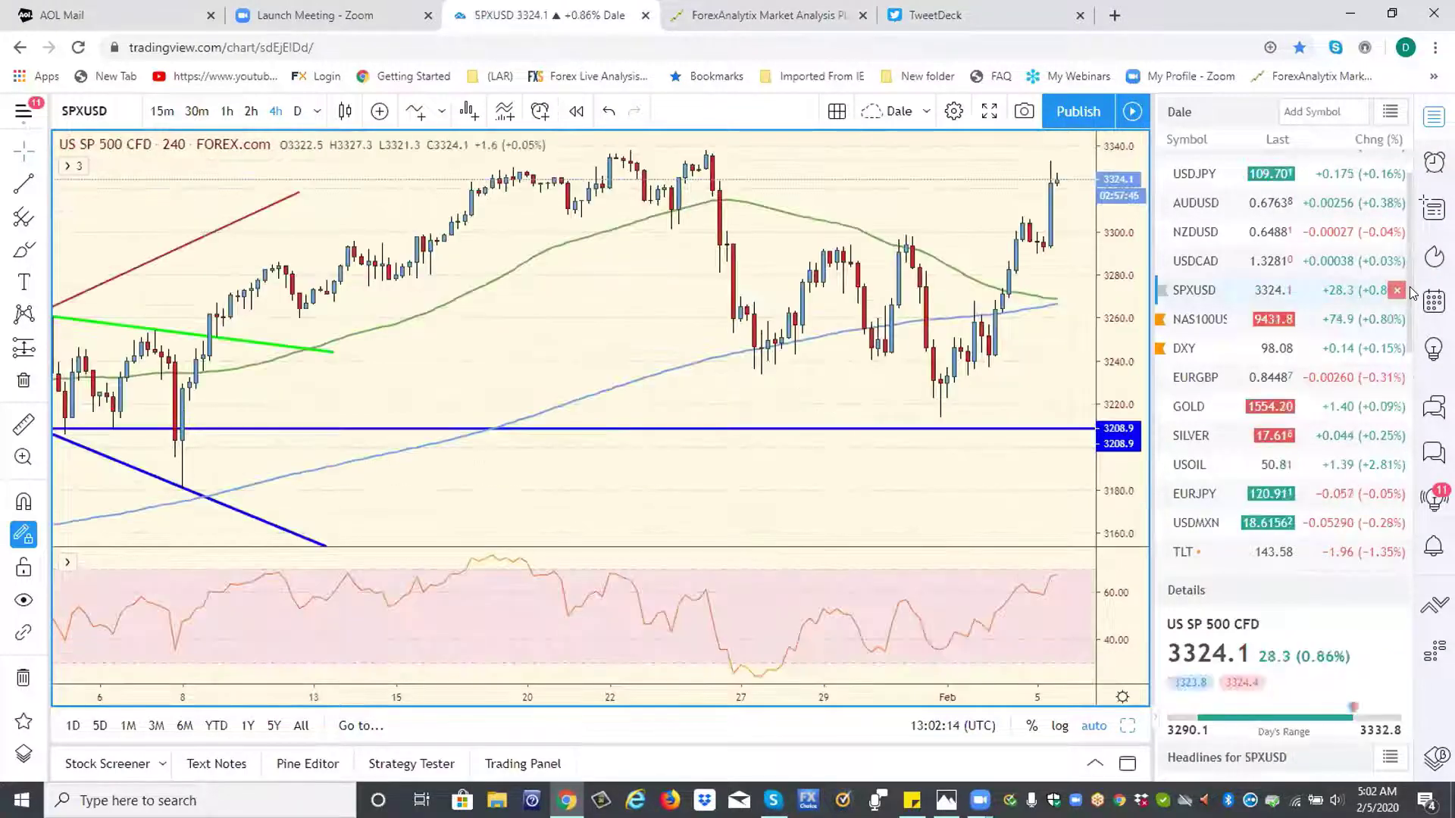
left_click(1183, 554)
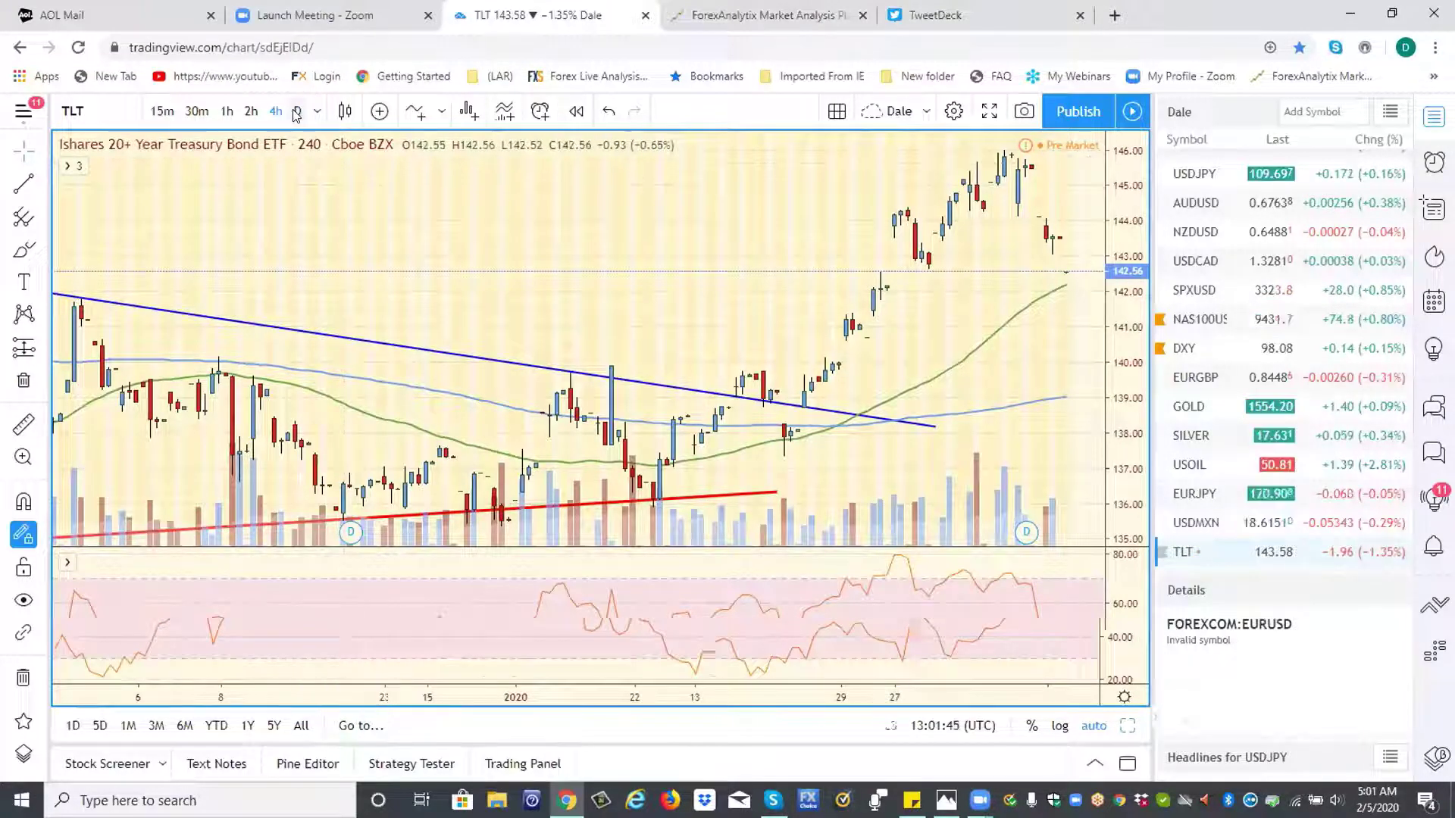
Switch the TLT chart to daily (D) candles
left_click(297, 112)
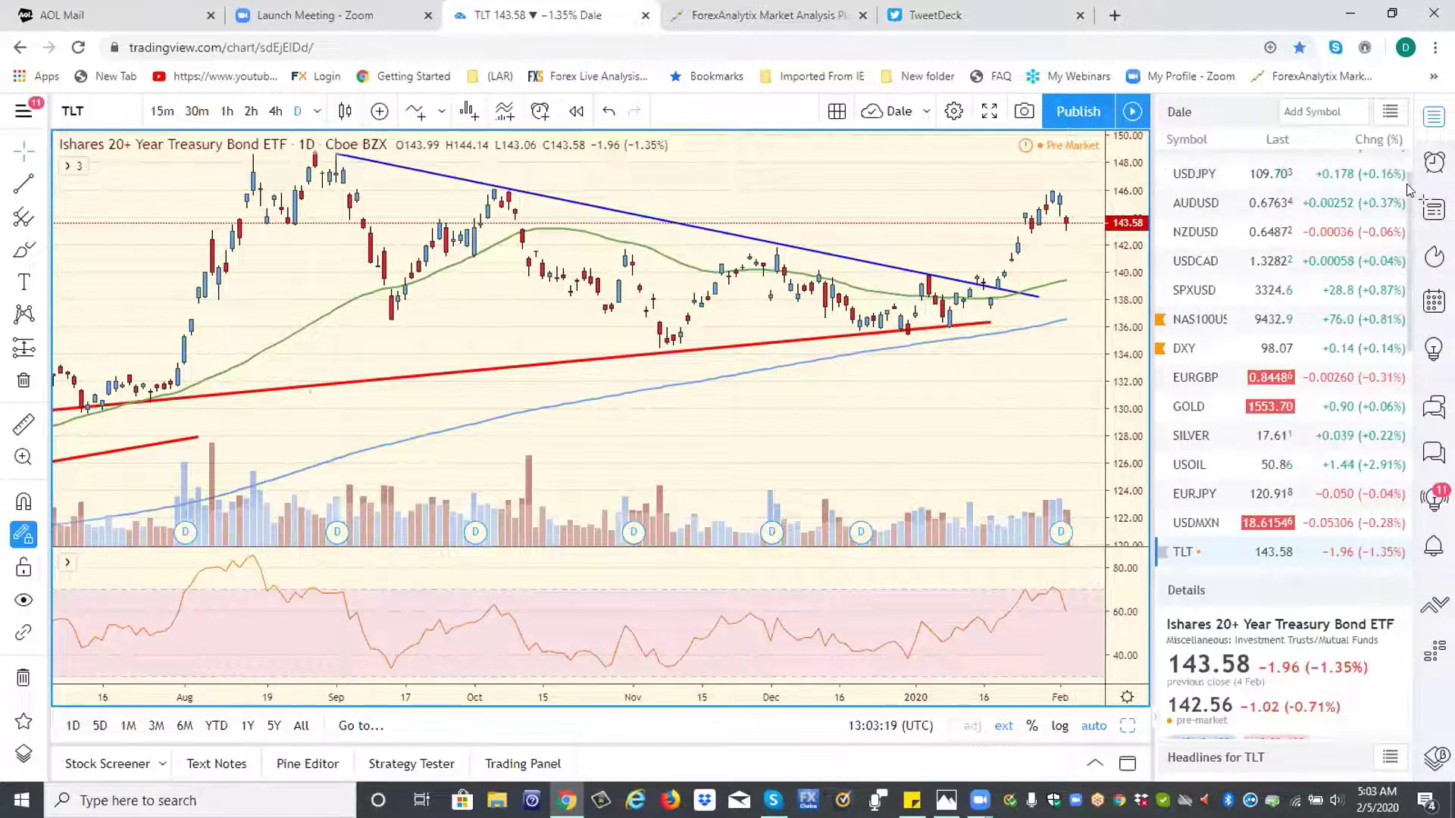
Close the alerts list and show EURUSD on 1-week candles with an auto-fitted price scale
left_click(1432, 162)
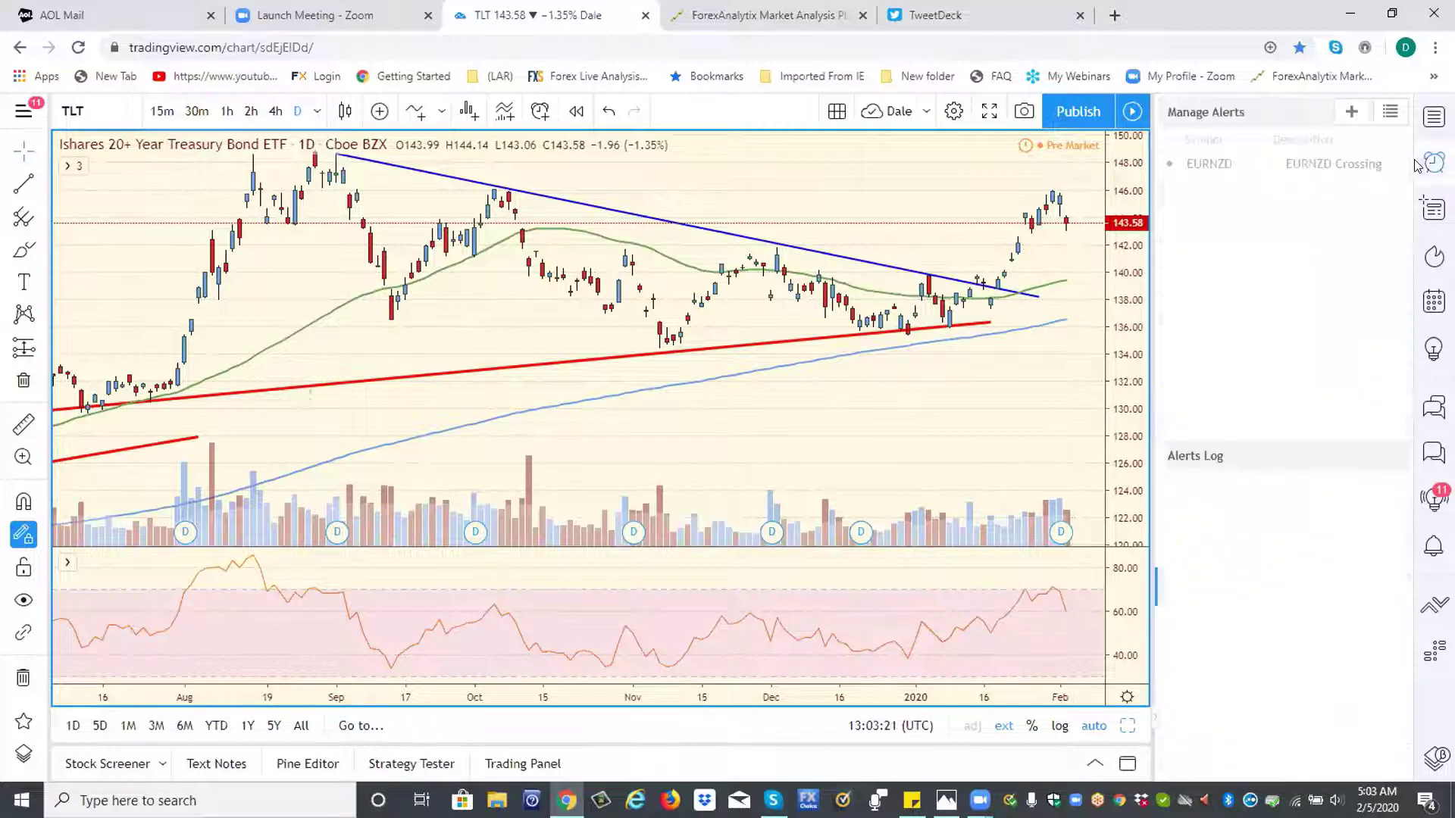
left_click(1433, 116)
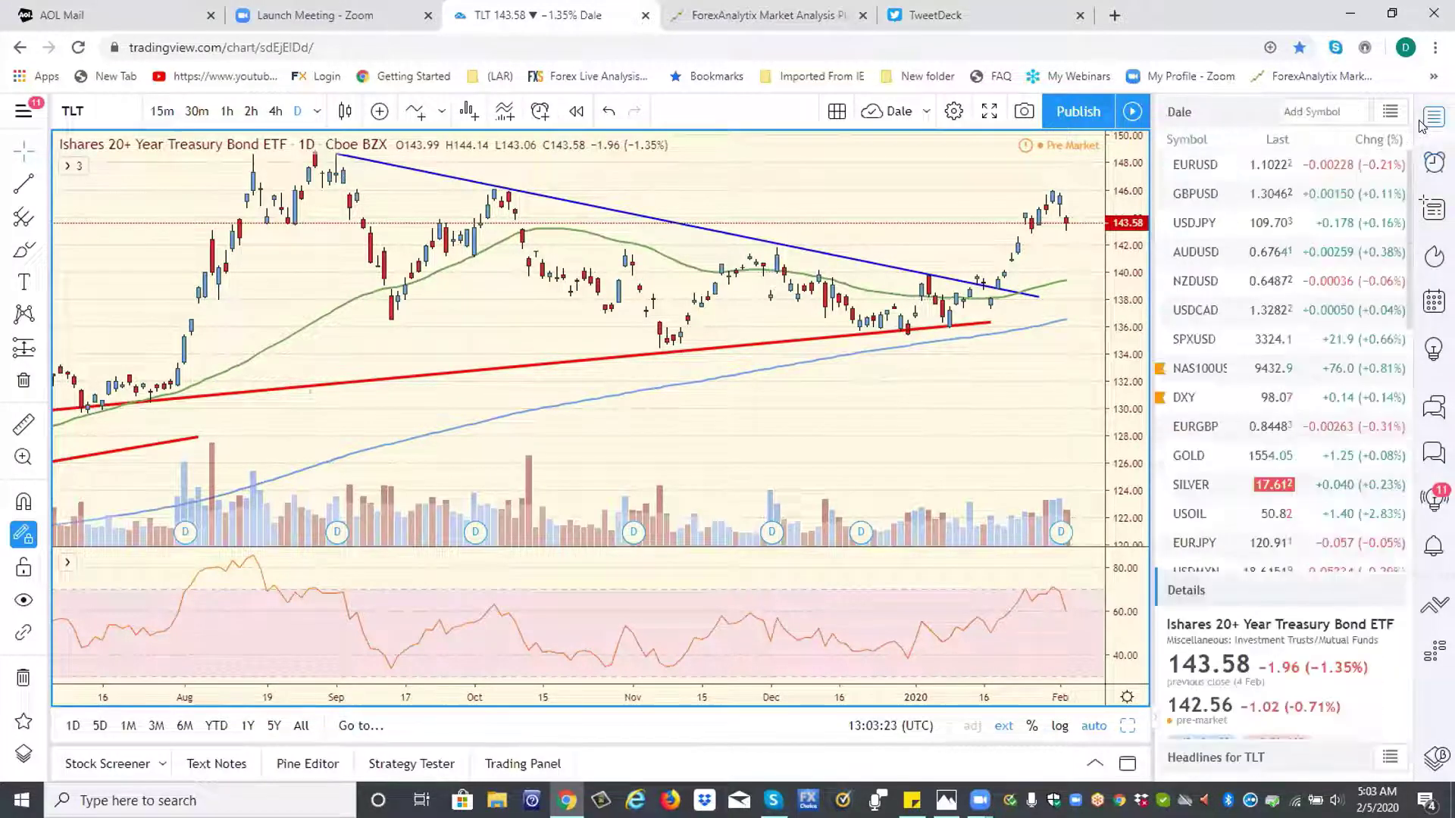
left_click(1211, 170)
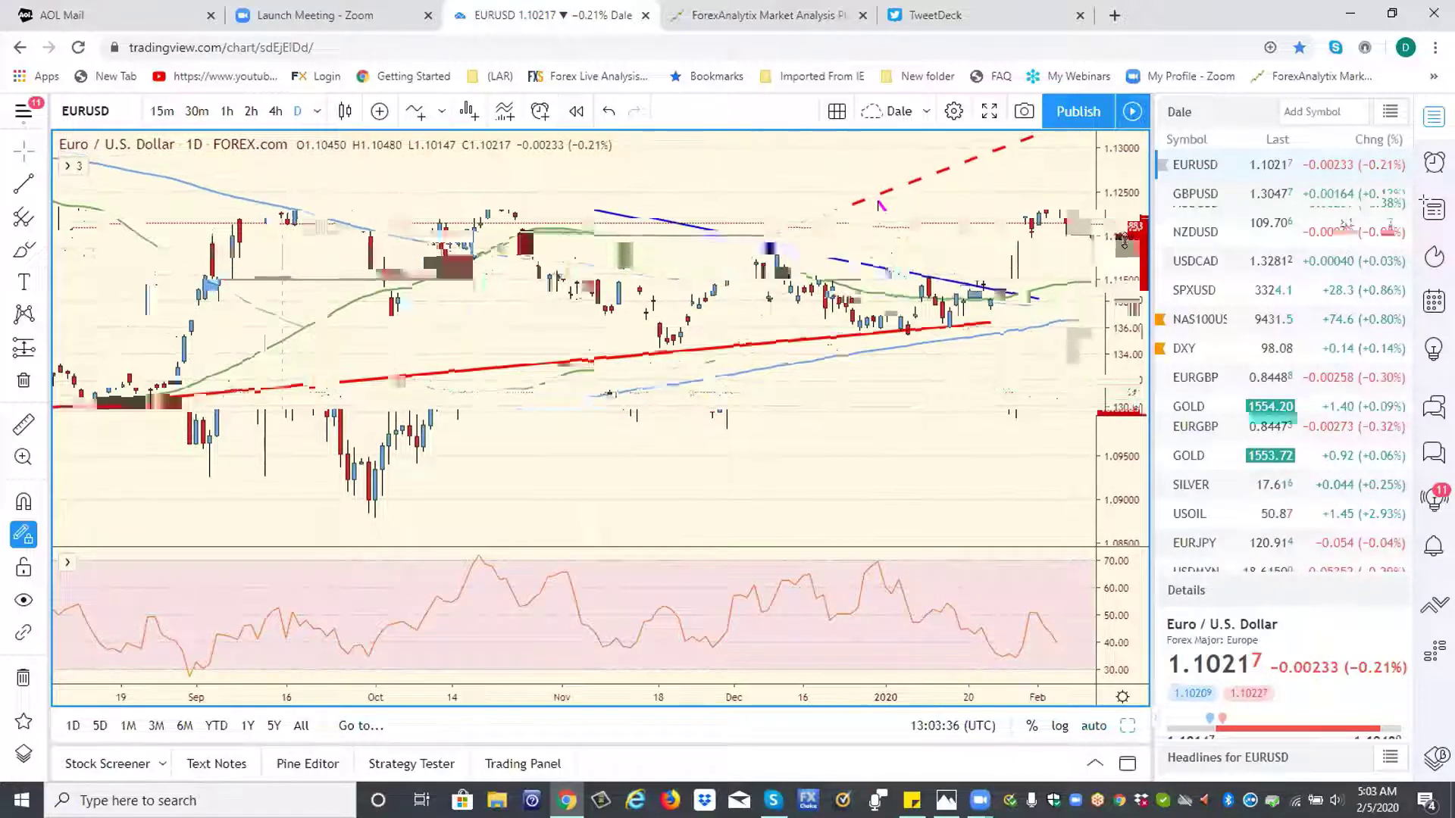
left_click_drag(1125, 256, 1124, 278)
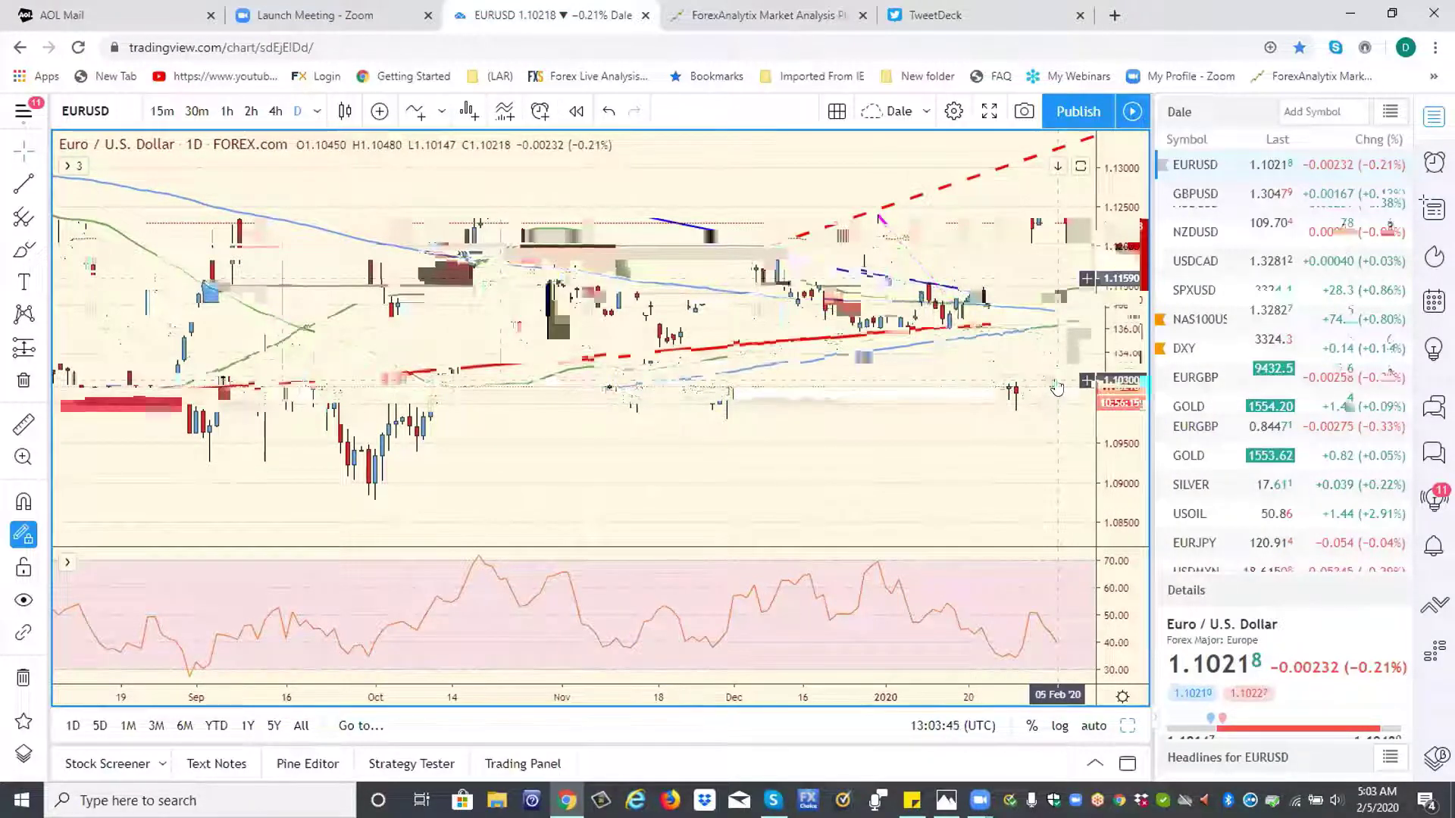
left_click(316, 112)
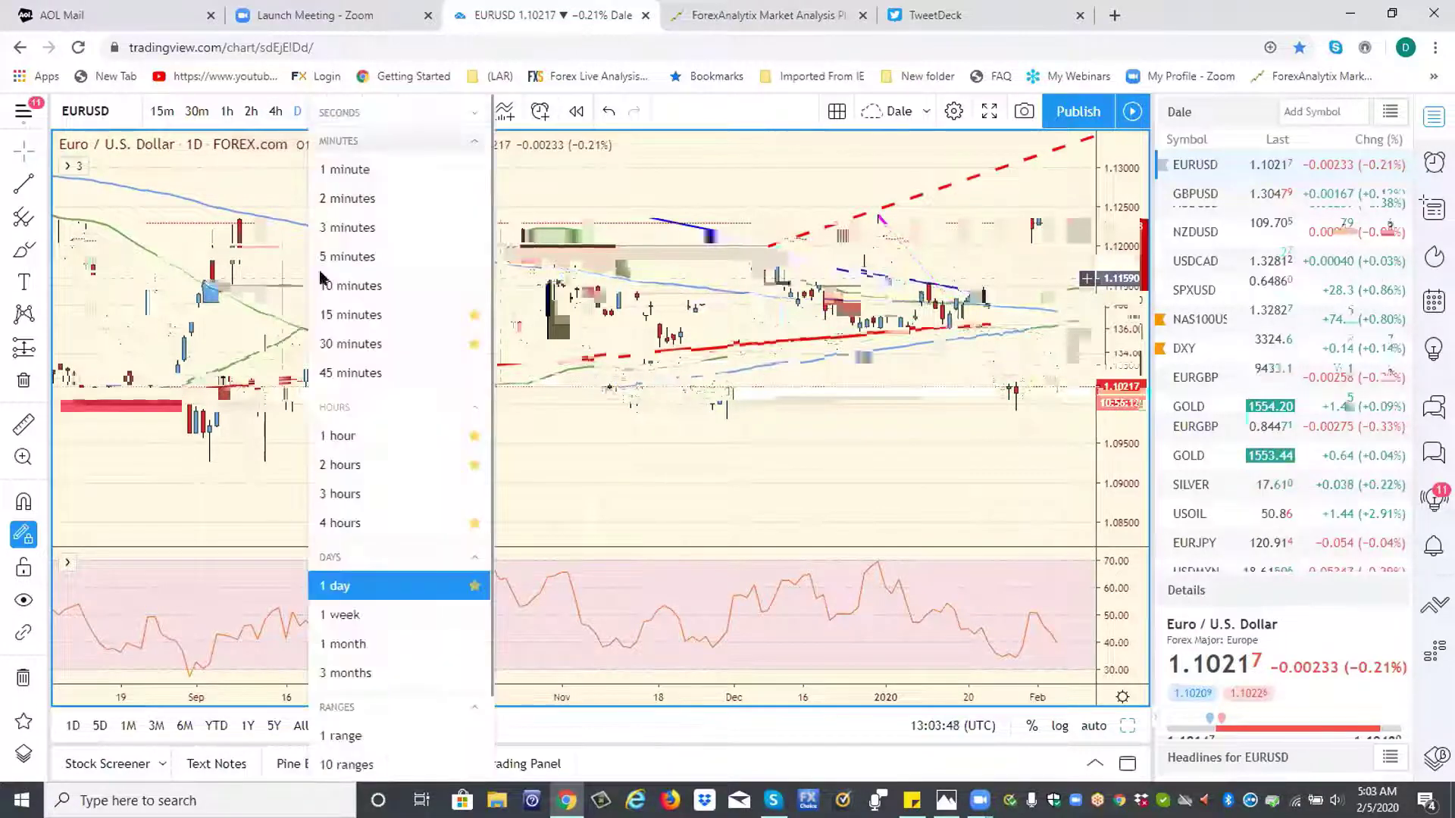
left_click(341, 615)
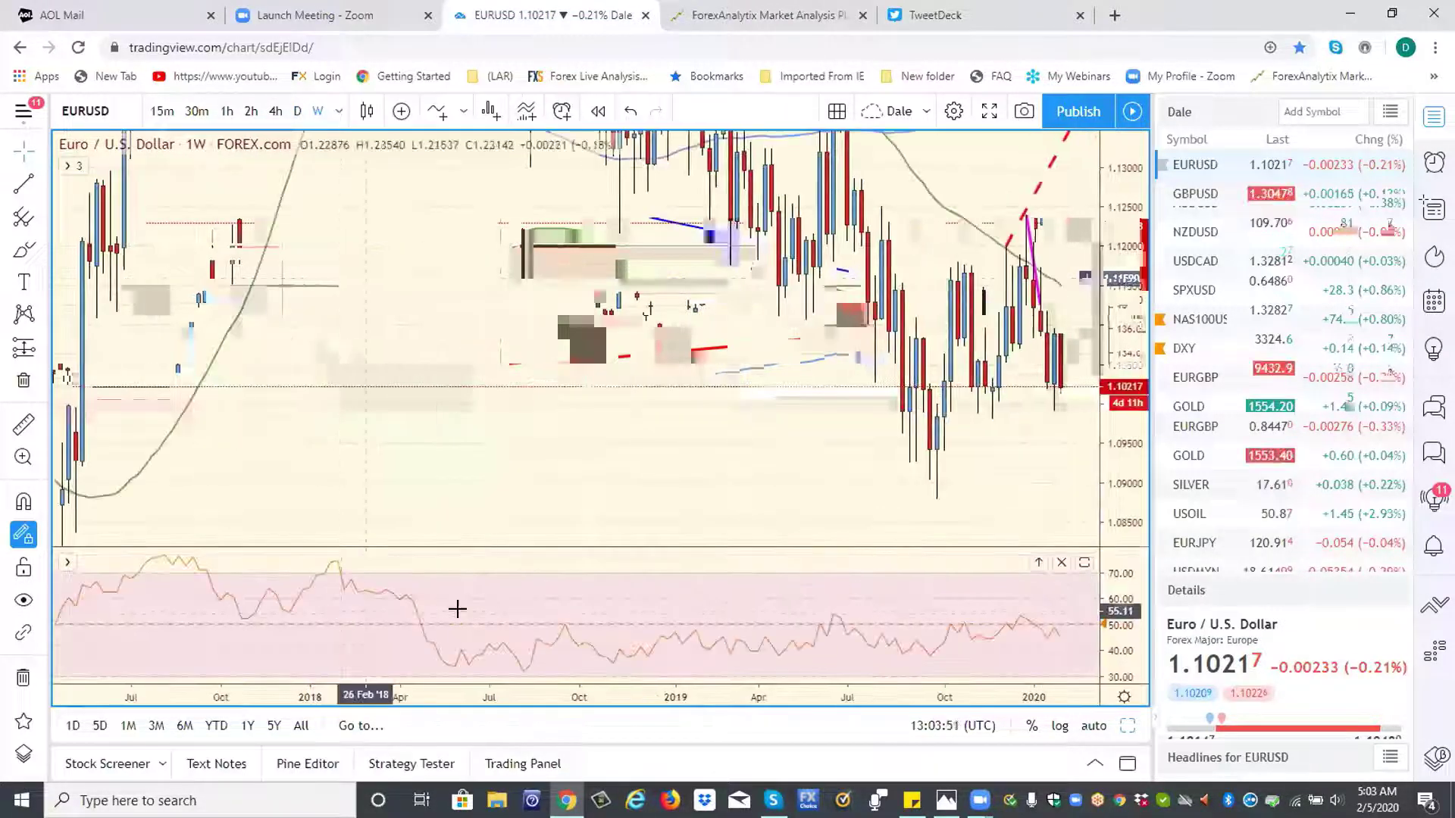
left_click(1092, 728)
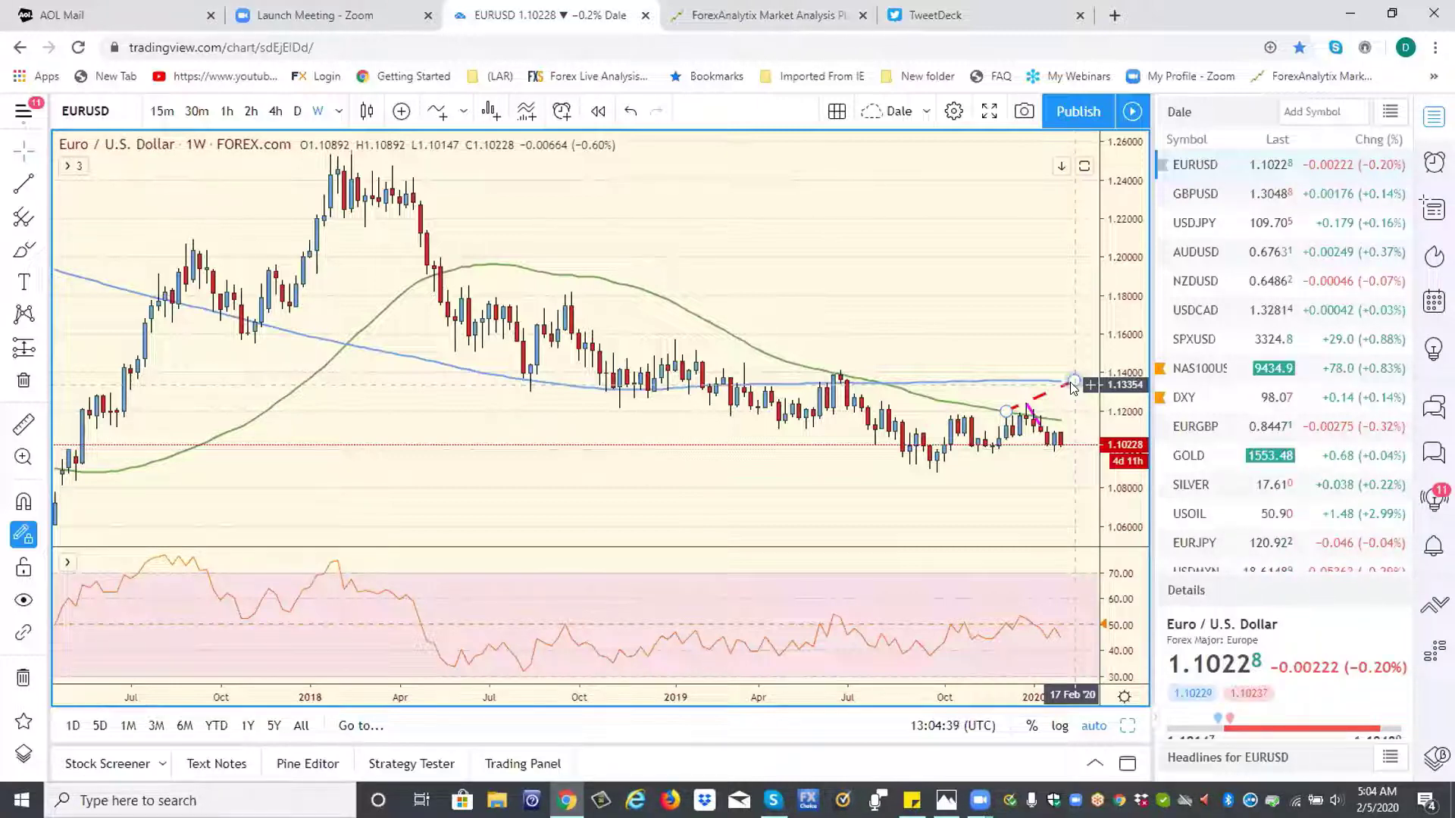
Review gold on the 4-hour chart, then load USDJPY on the same timeframe
left_click(1191, 458)
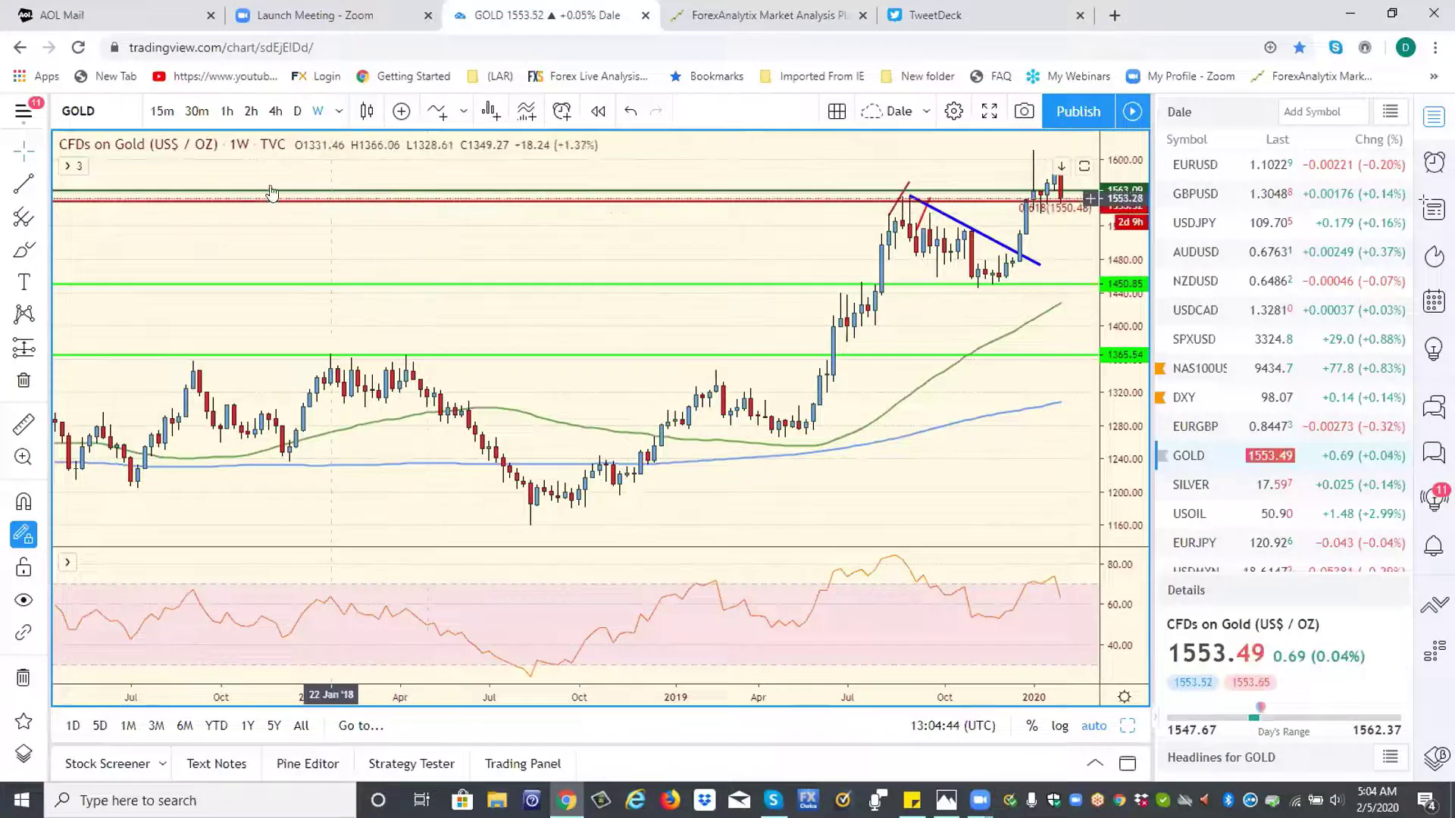
left_click(273, 111)
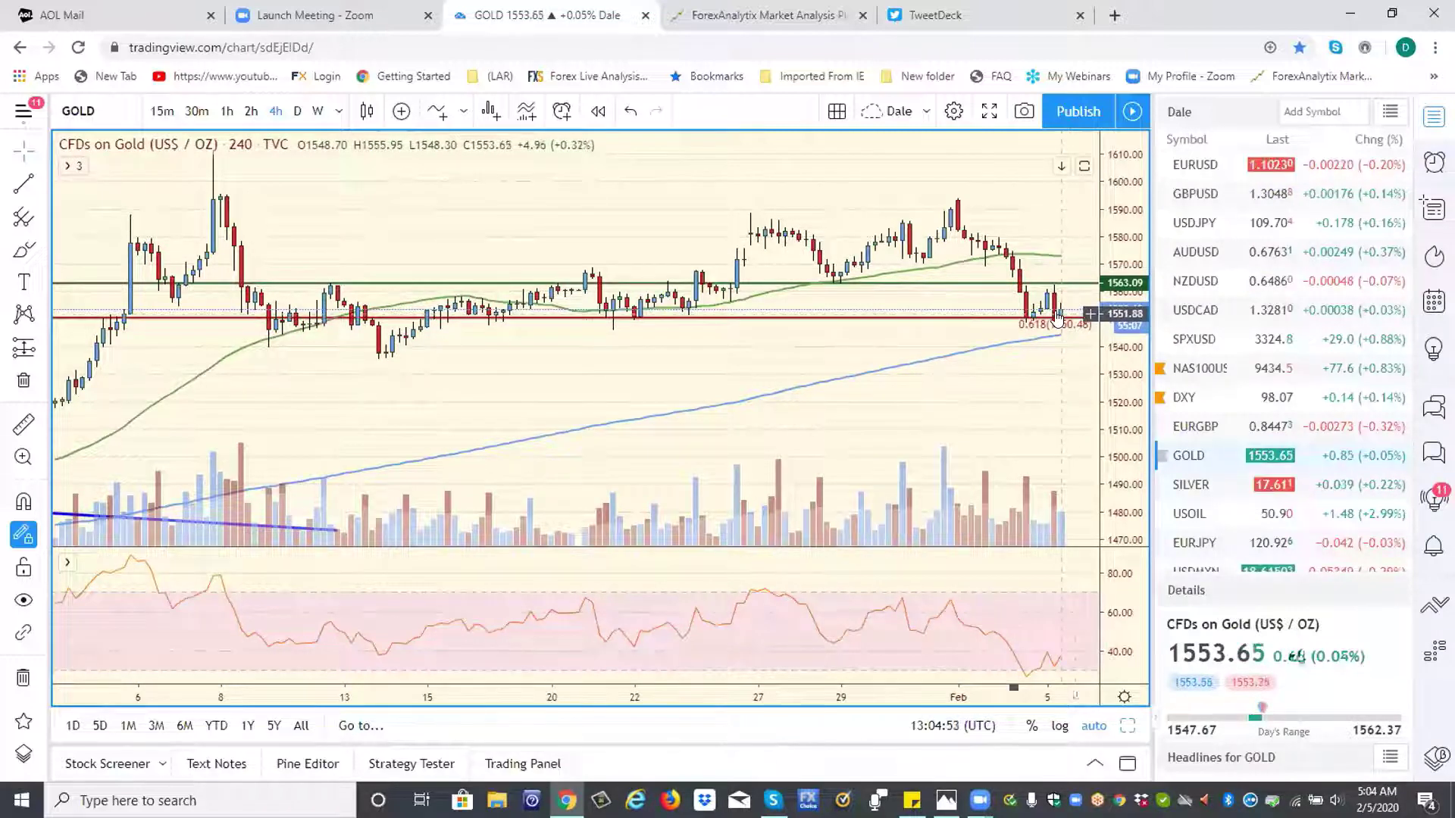
left_click(1200, 222)
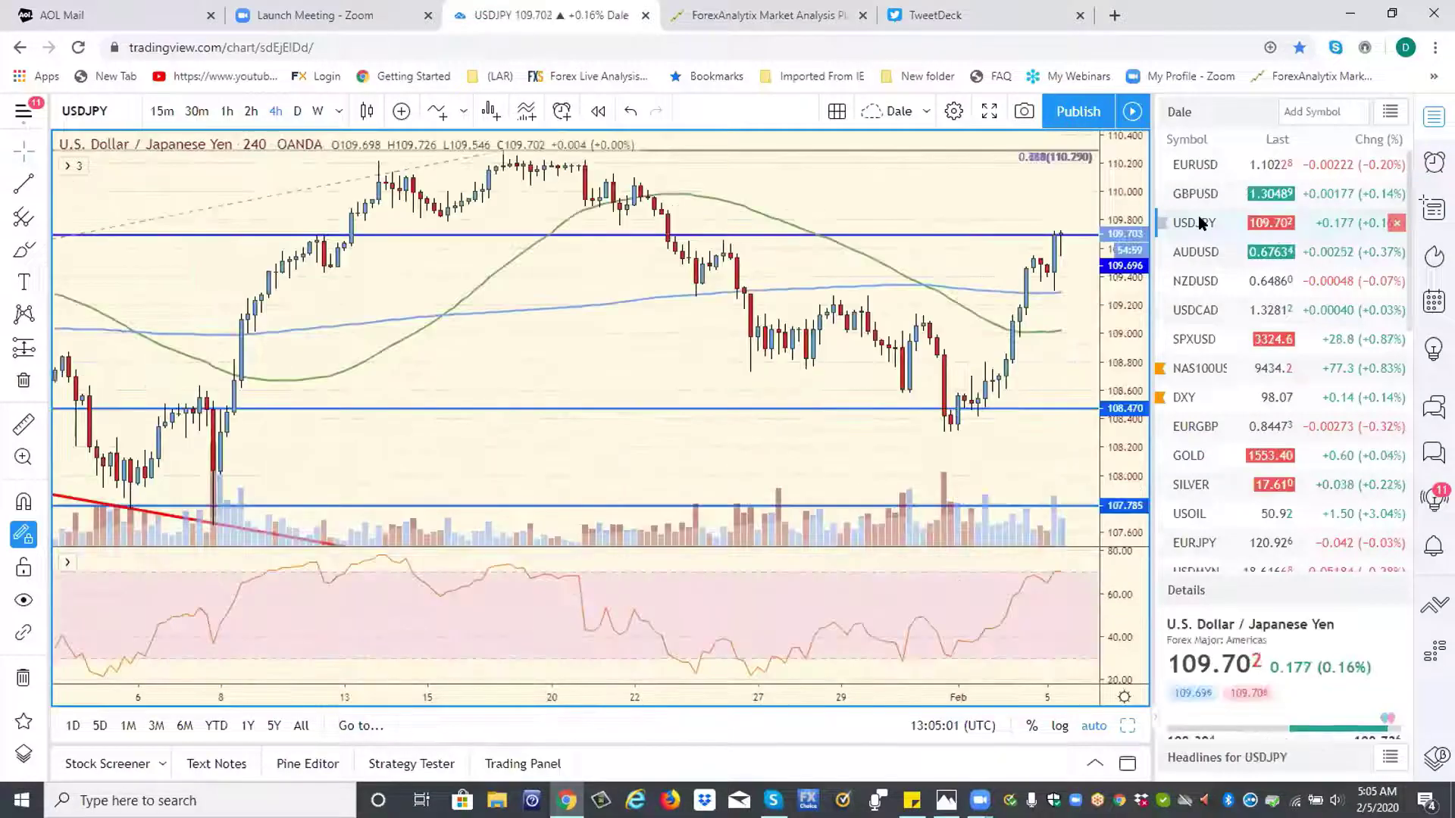
Switch USDJPY to 15-minute candles and briefly measure a price range, then clear it
left_click(157, 110)
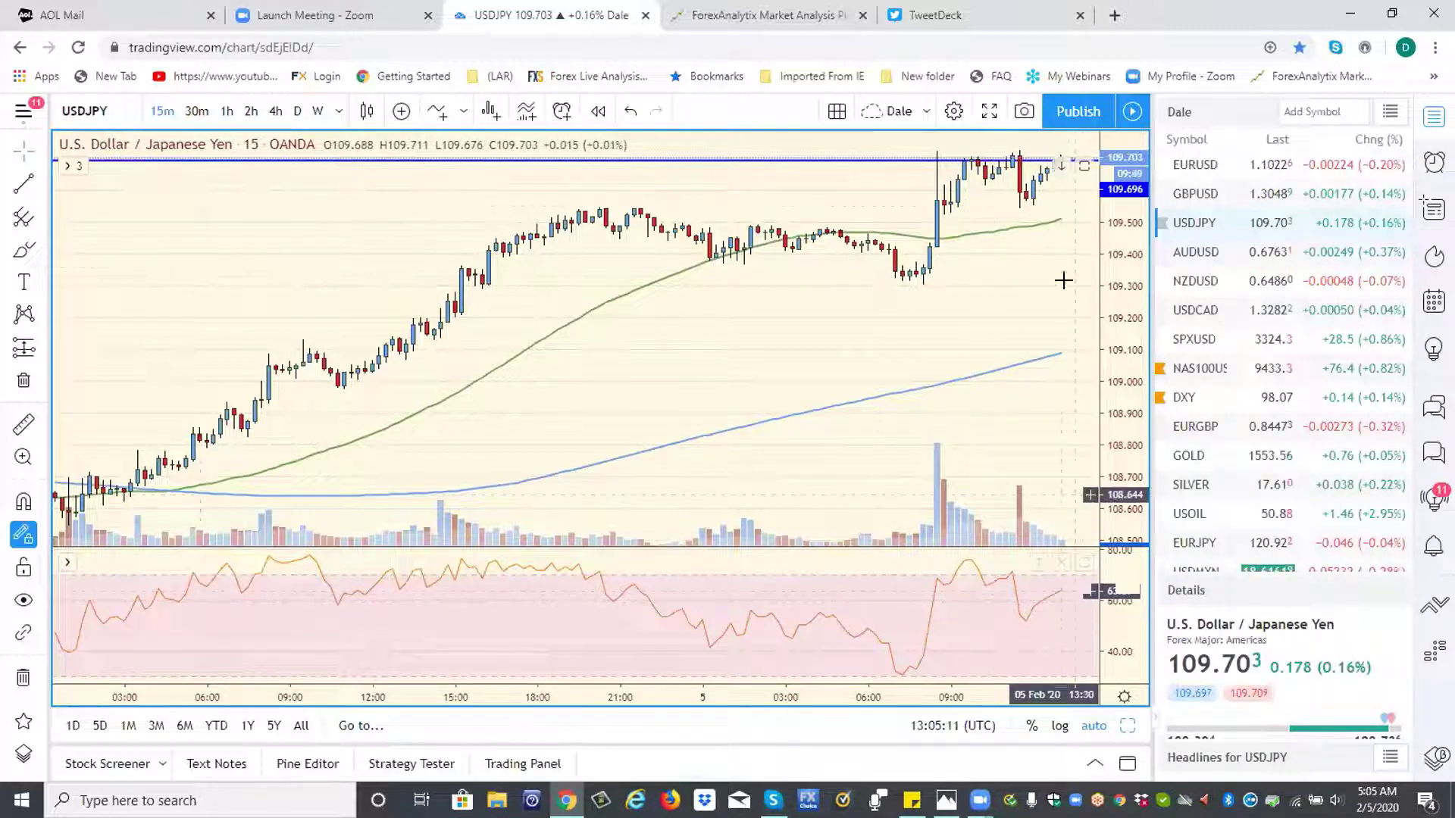
left_click(1065, 238)
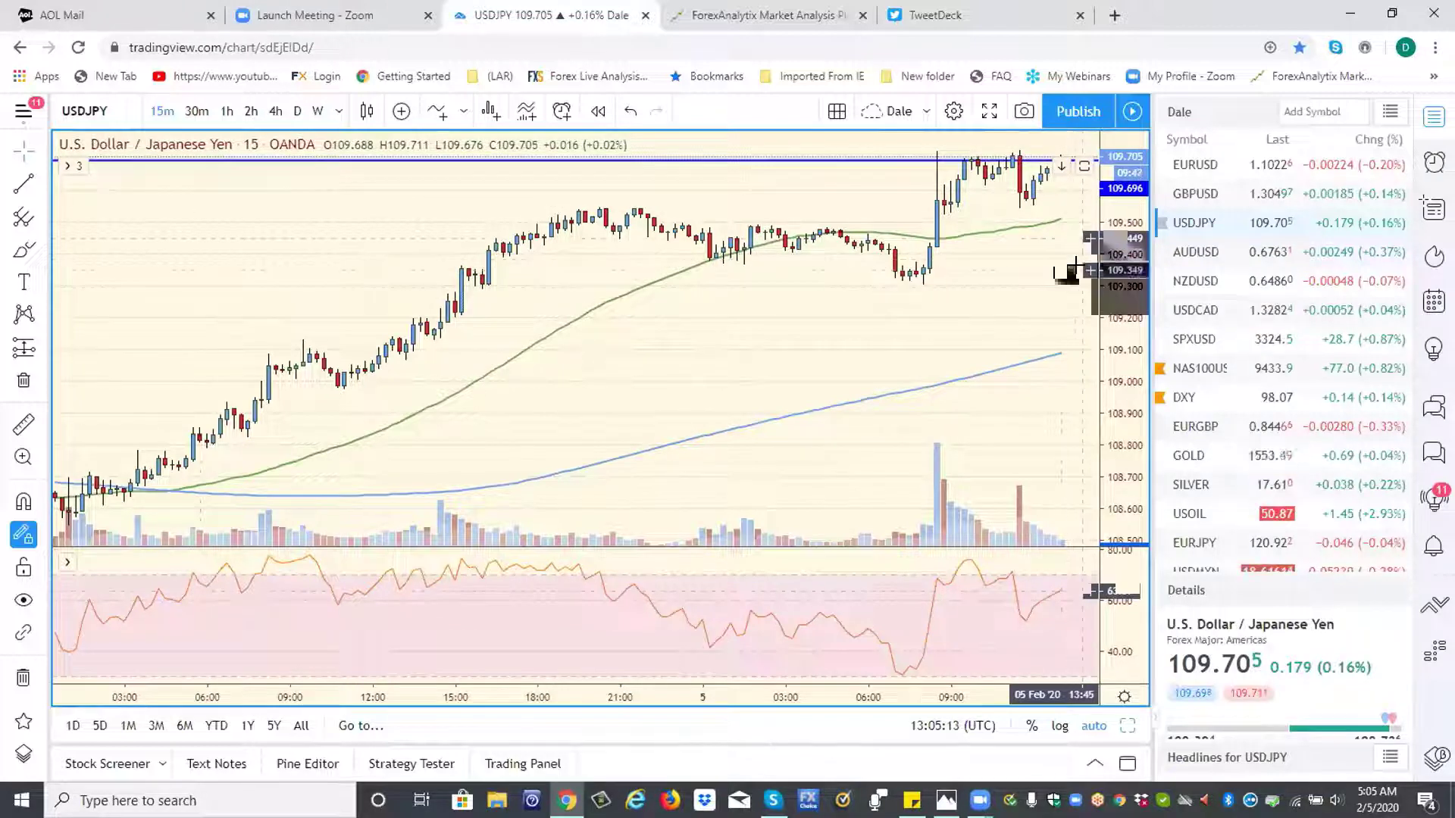
left_click(1074, 354)
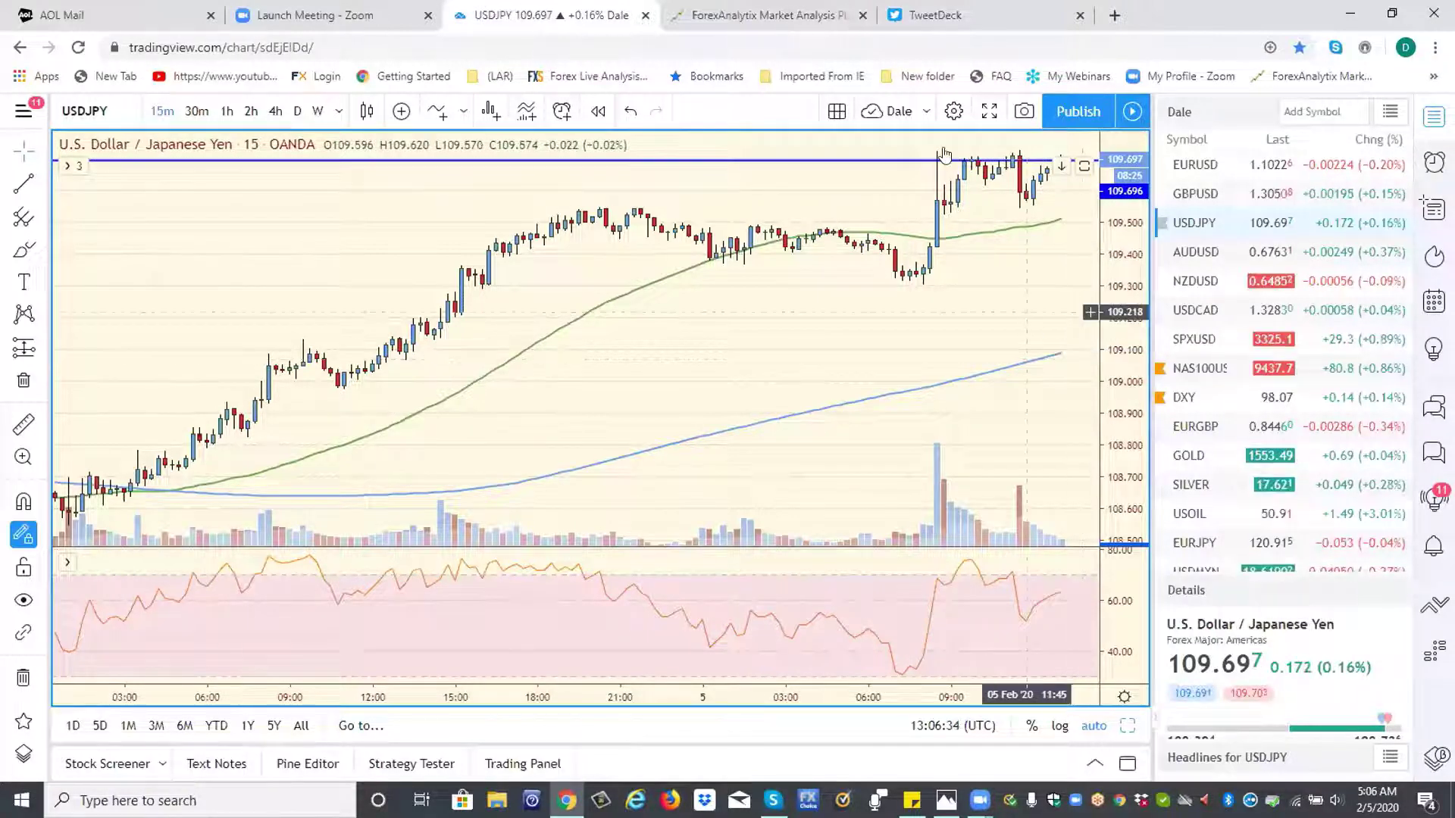
Go to the ForexAnalytix dashboard and scroll Active Tickers down to S&P500
left_click(771, 14)
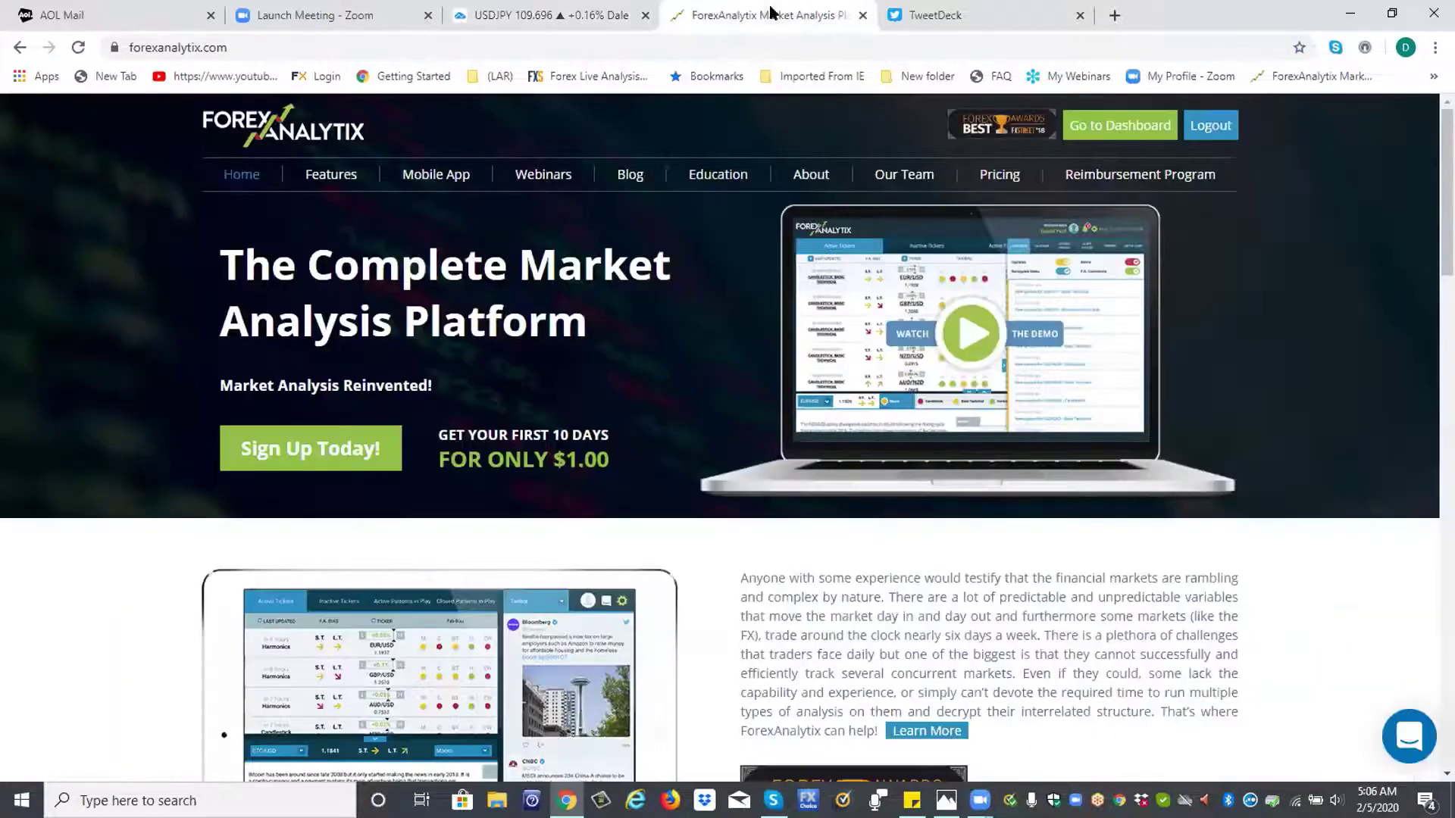
left_click(1121, 126)
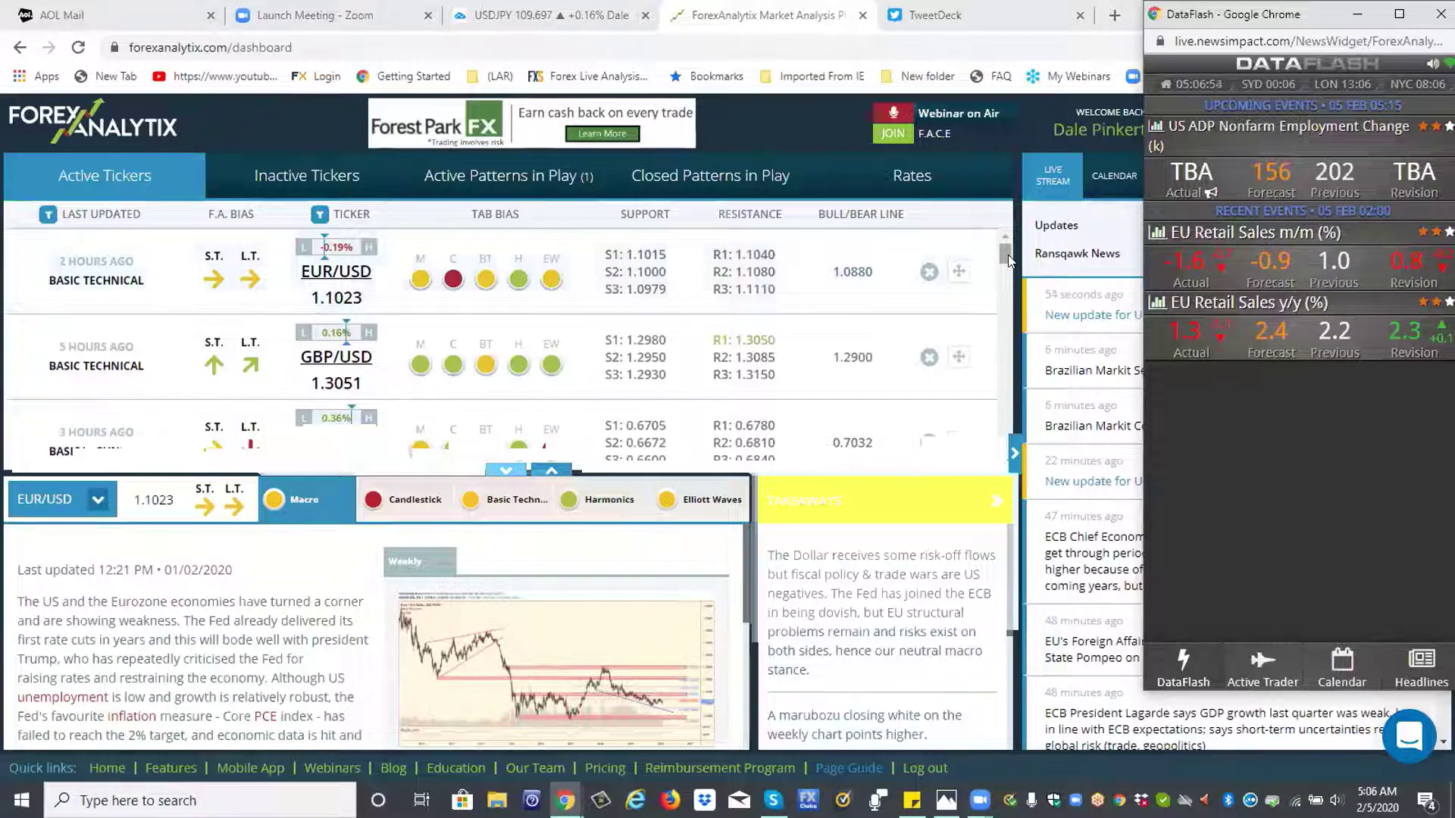
left_click(1004, 257)
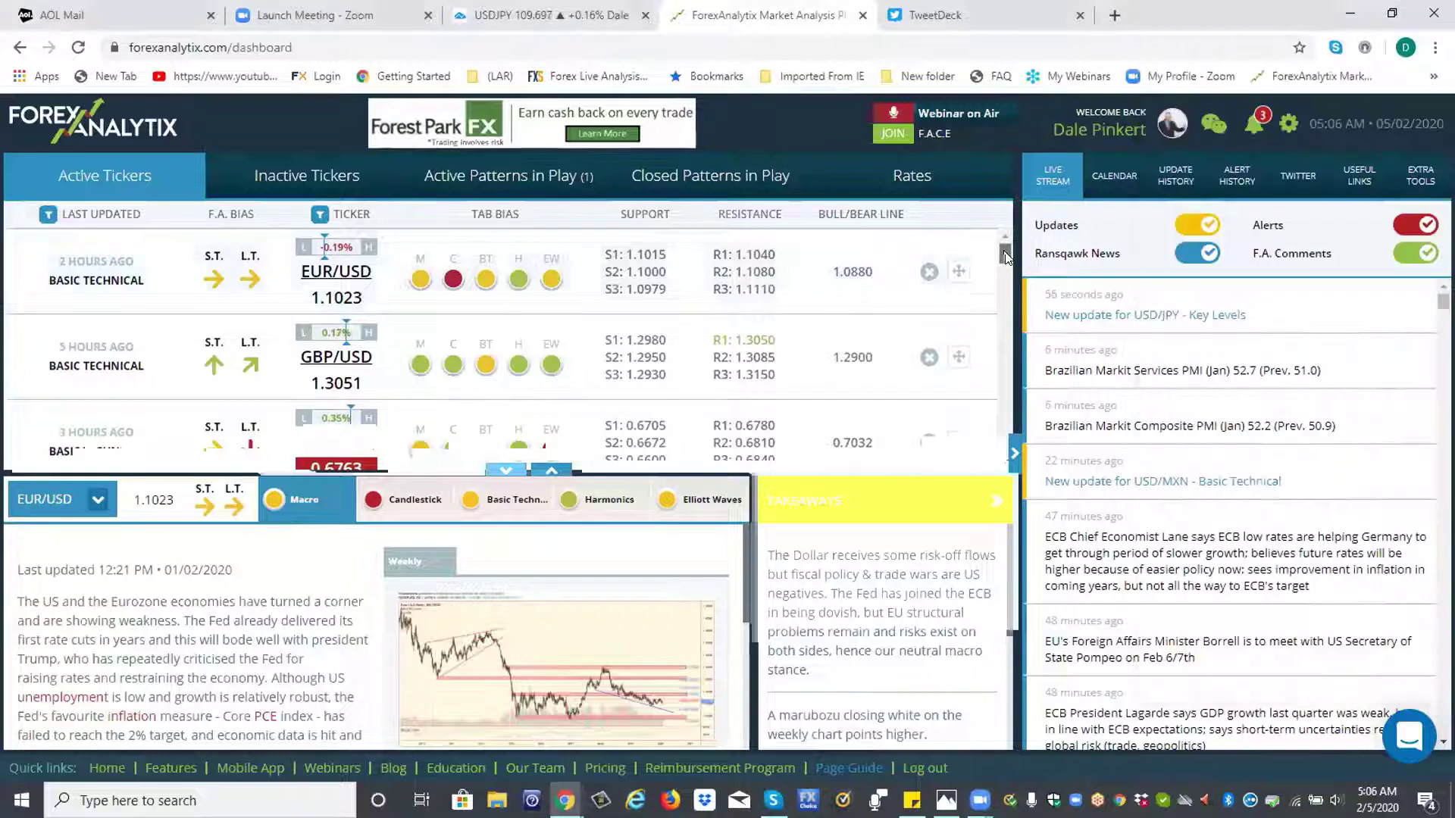
left_click_drag(1005, 257, 1004, 417)
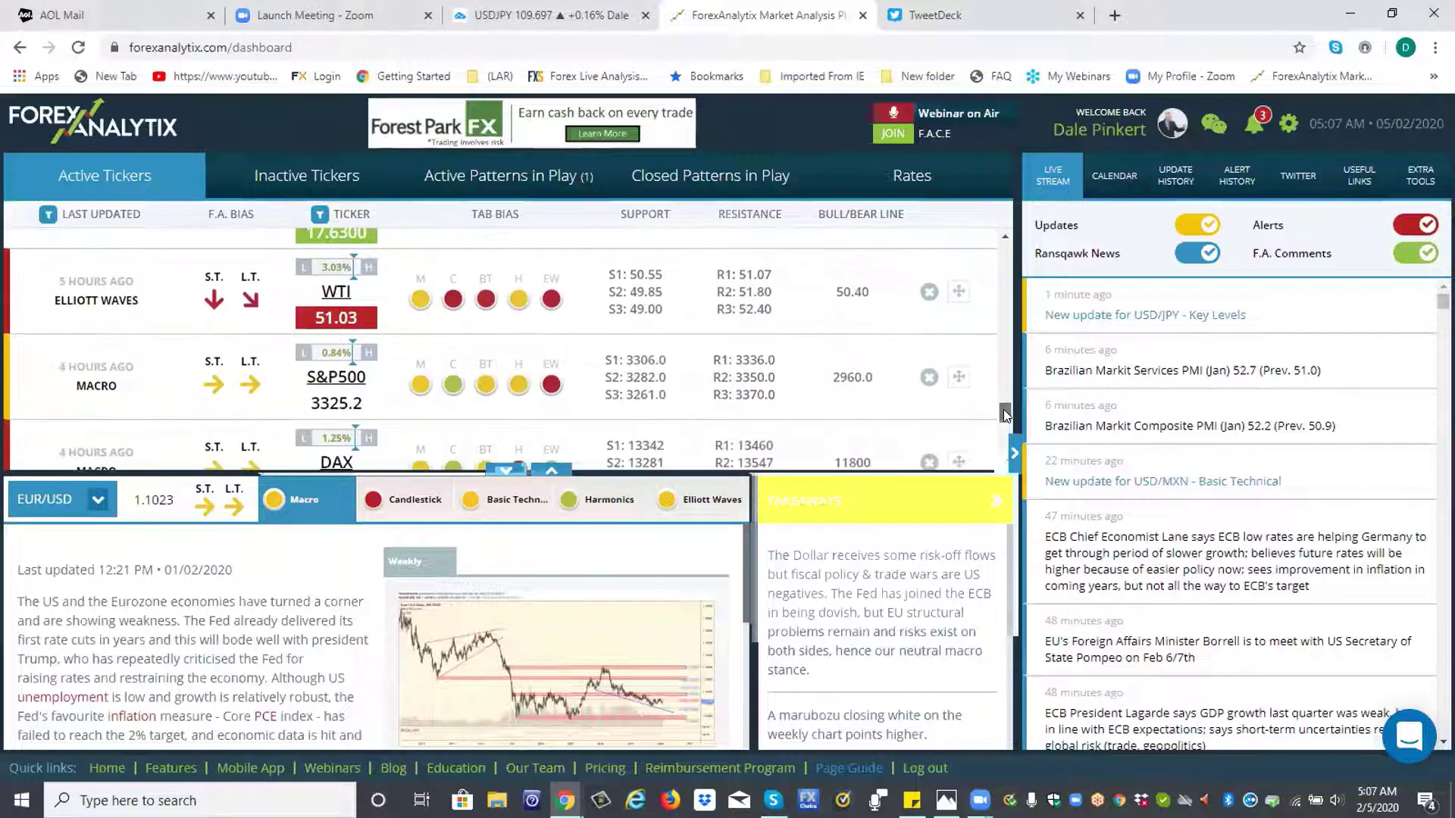
Open the S&P500 Basic Technicals analysis and enlarge its daily chart
left_click(331, 378)
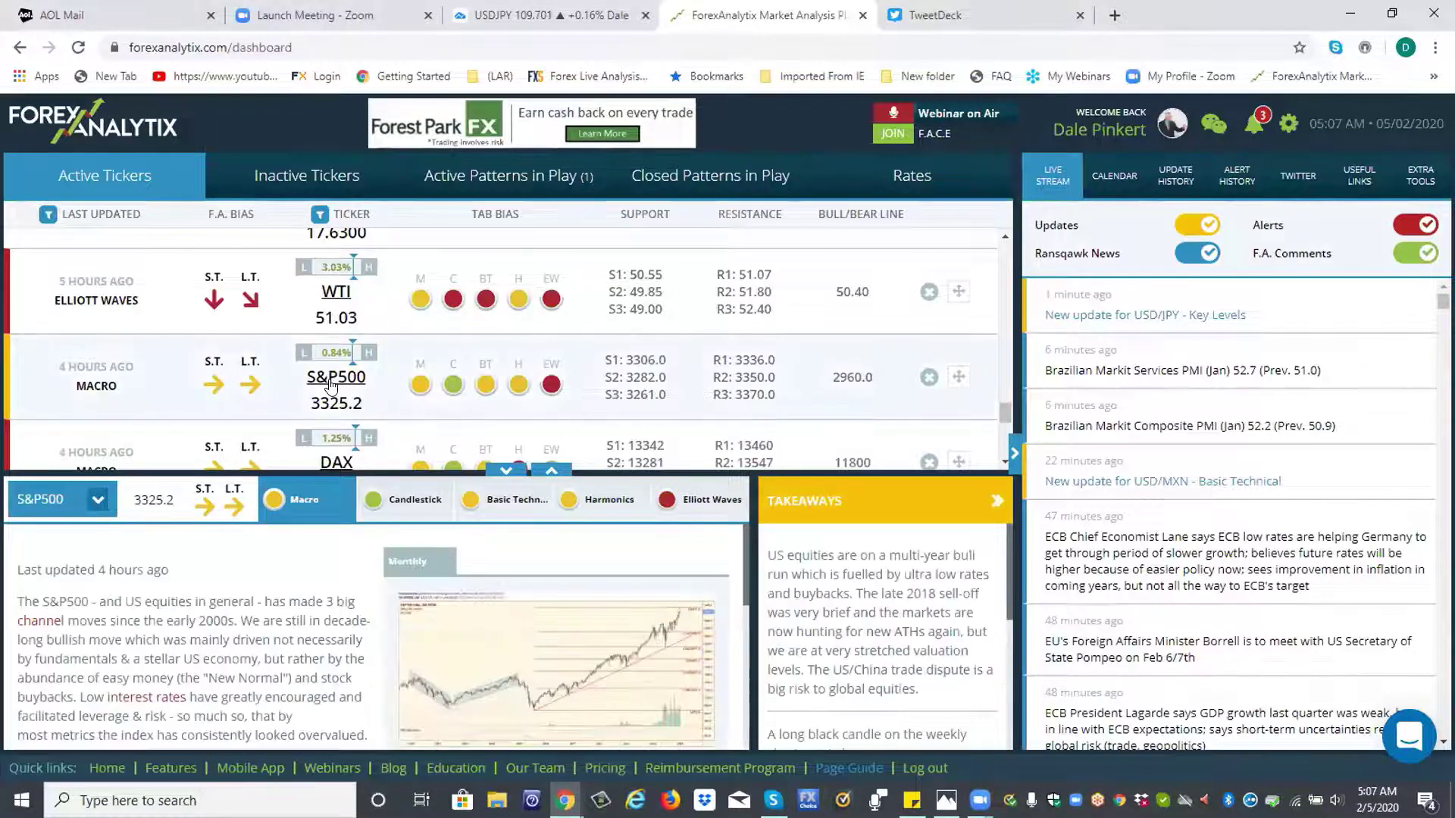
left_click(522, 501)
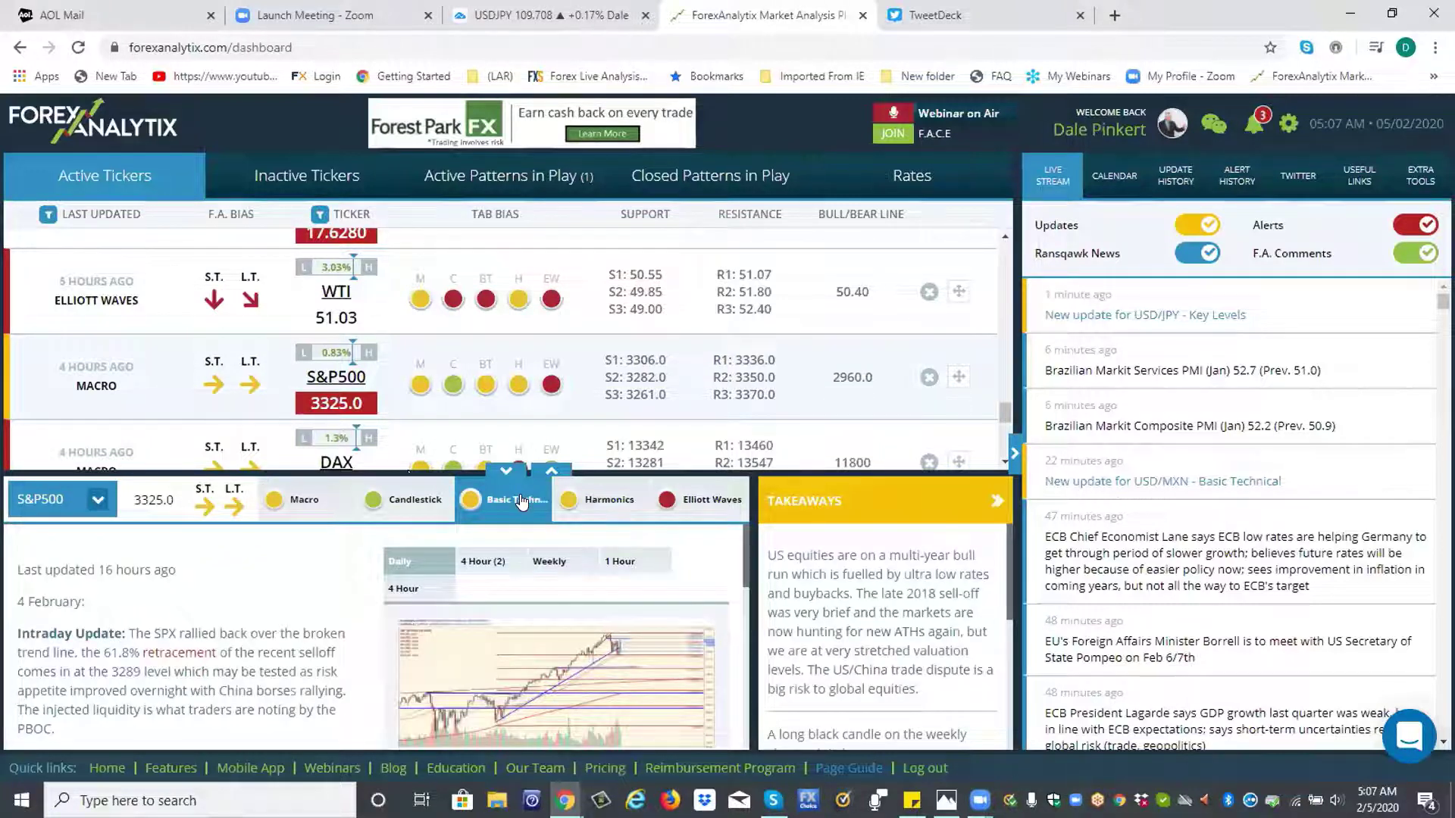
left_click(641, 677)
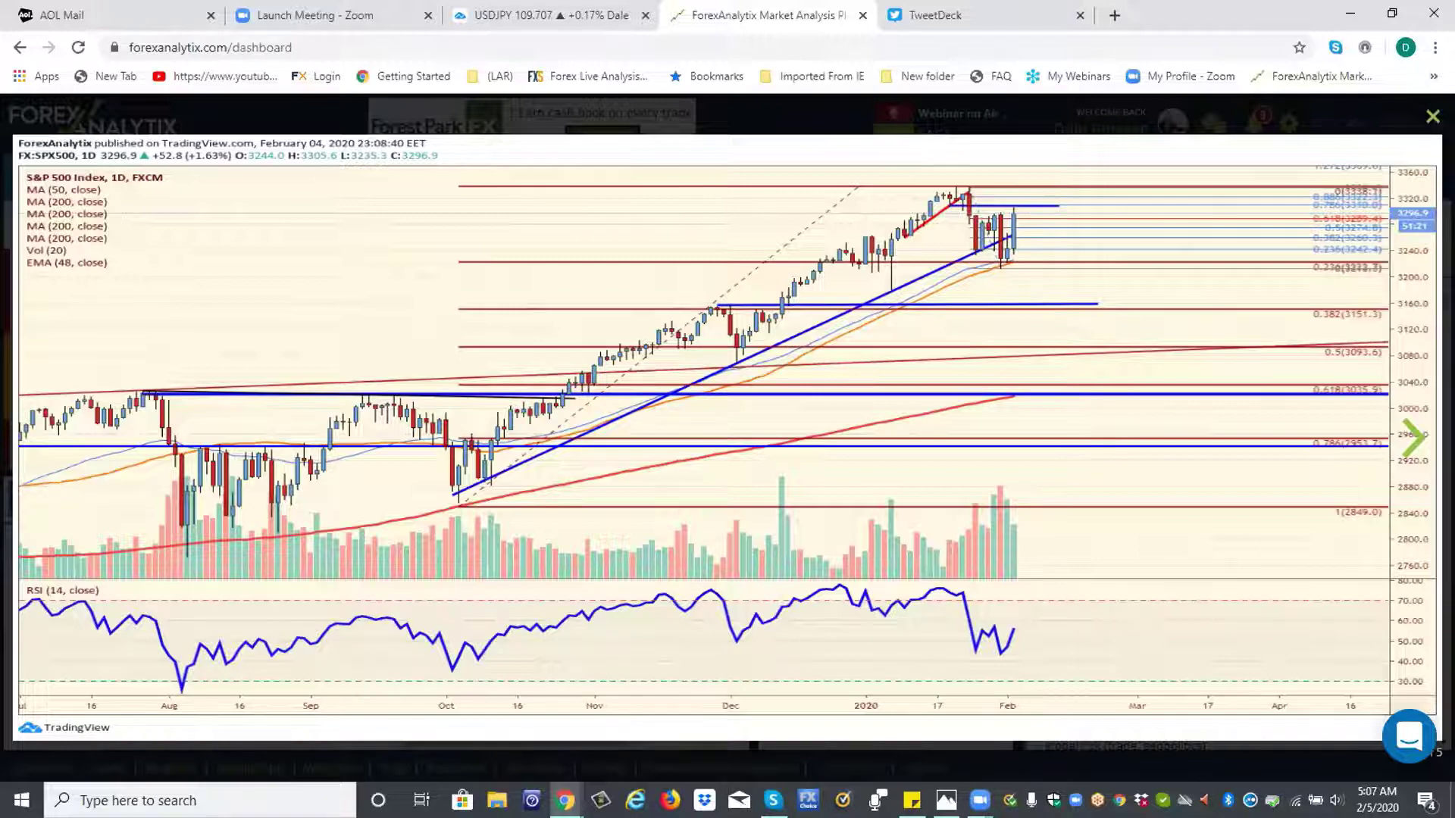
Close the enlarged S&P 500 chart and return to the dashboard
left_click(1432, 116)
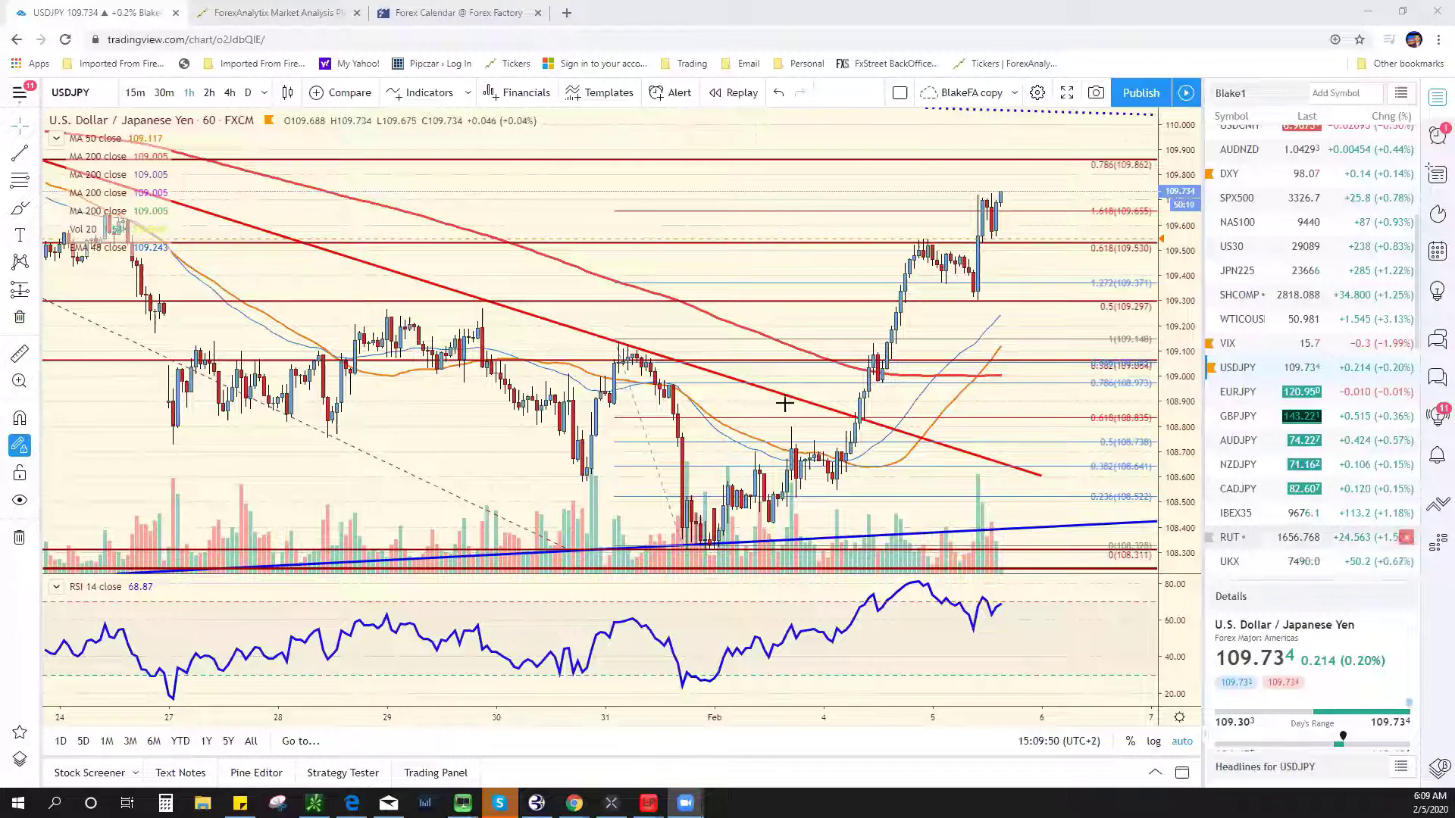
Load SPX500 on the hourly chart from the watchlist
left_click(1288, 198)
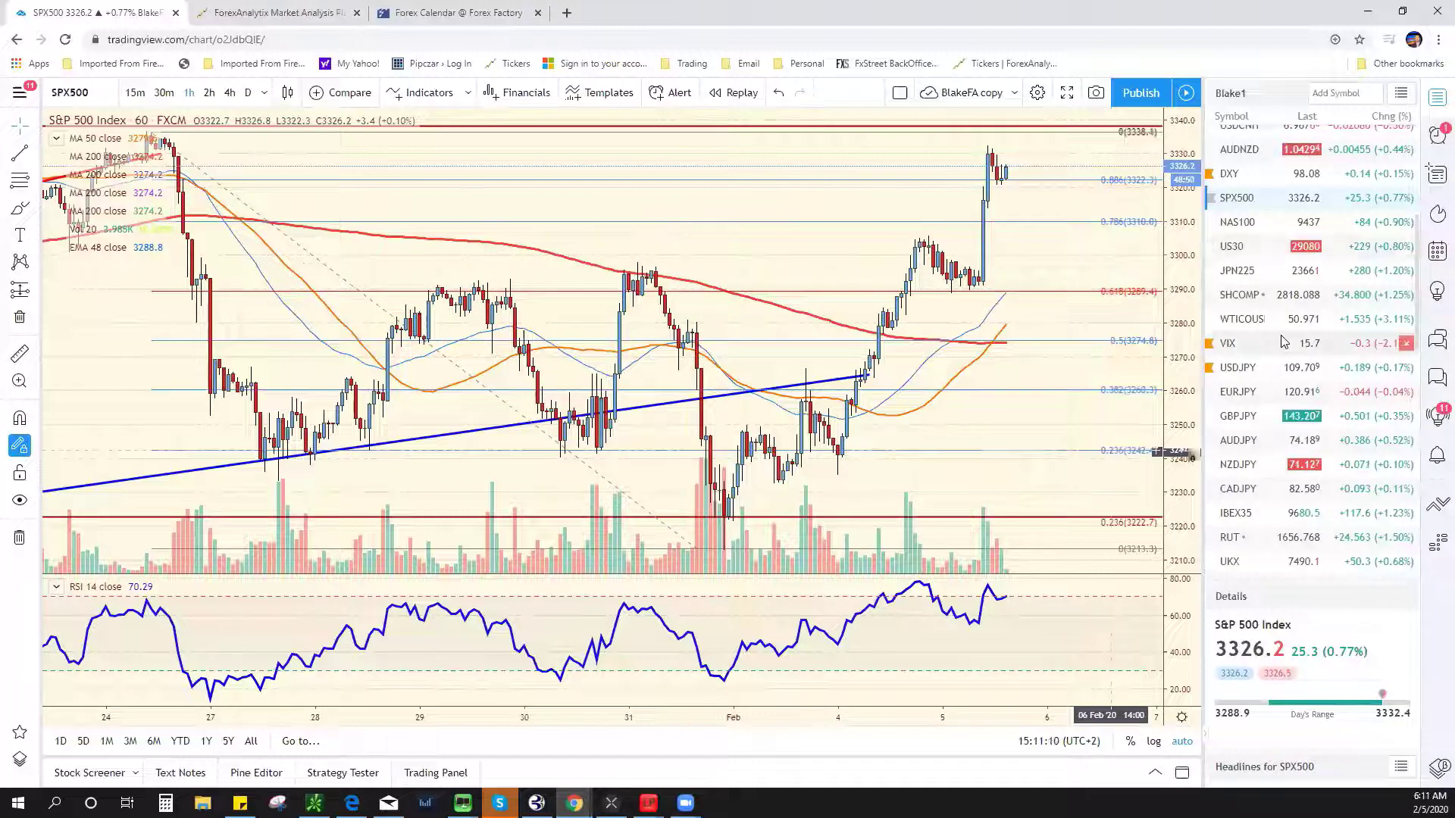
scroll(1262, 280, "up", 4)
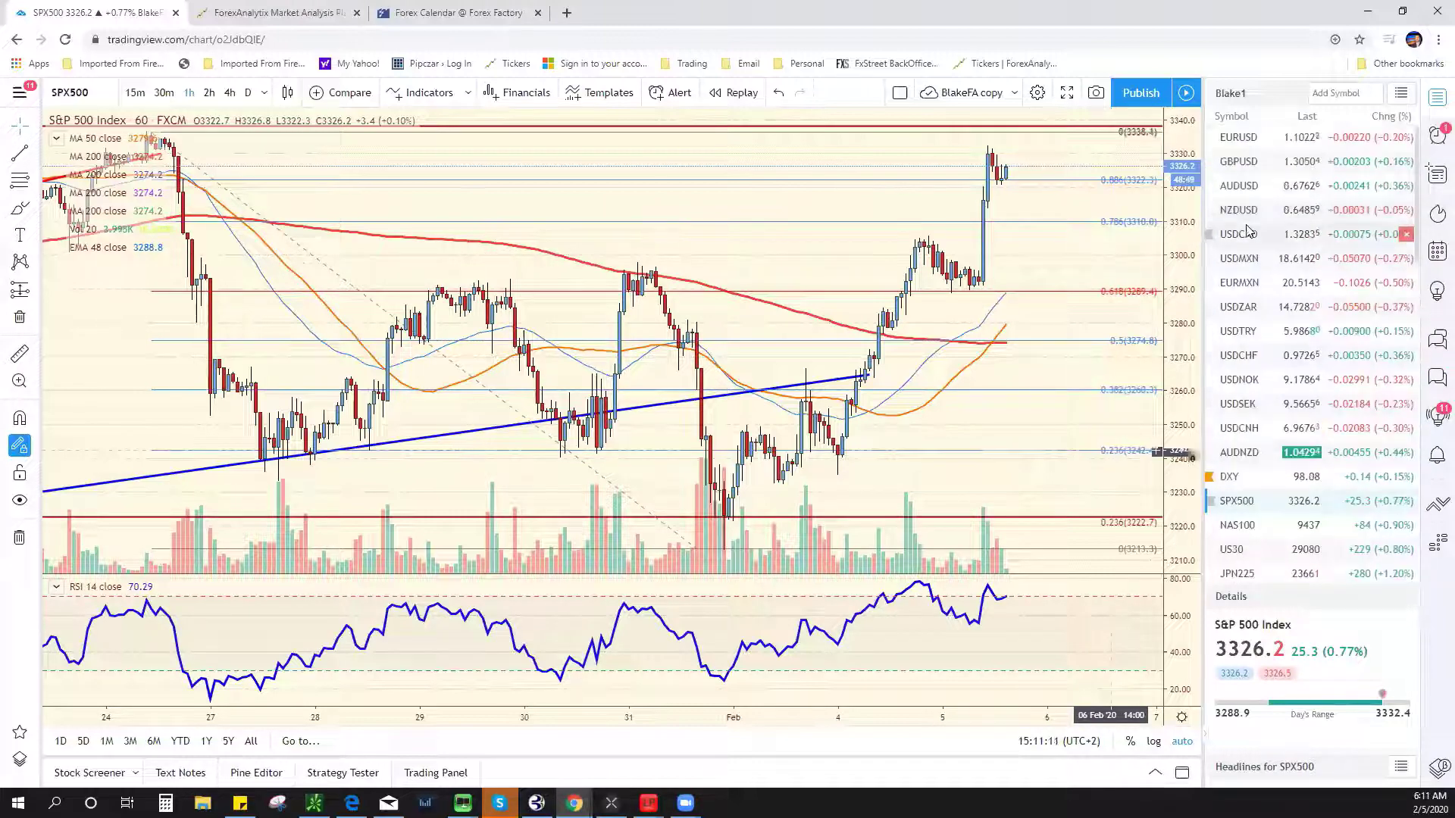
Load EURUSD and switch it to 1D daily bars, zooming out and back in
left_click(1246, 137)
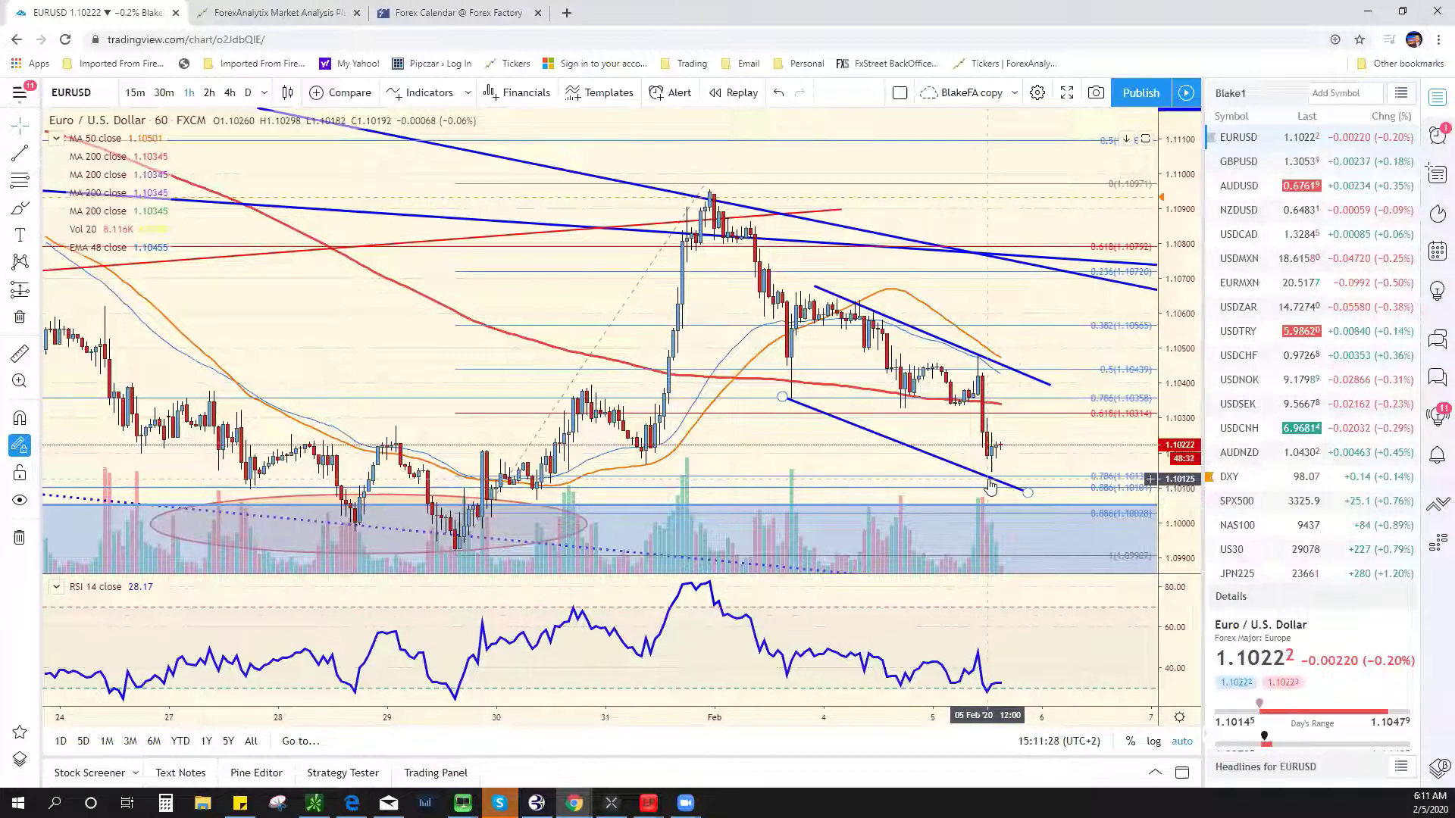
scroll(866, 455, "down", 1)
scroll(864, 470, "down", 3)
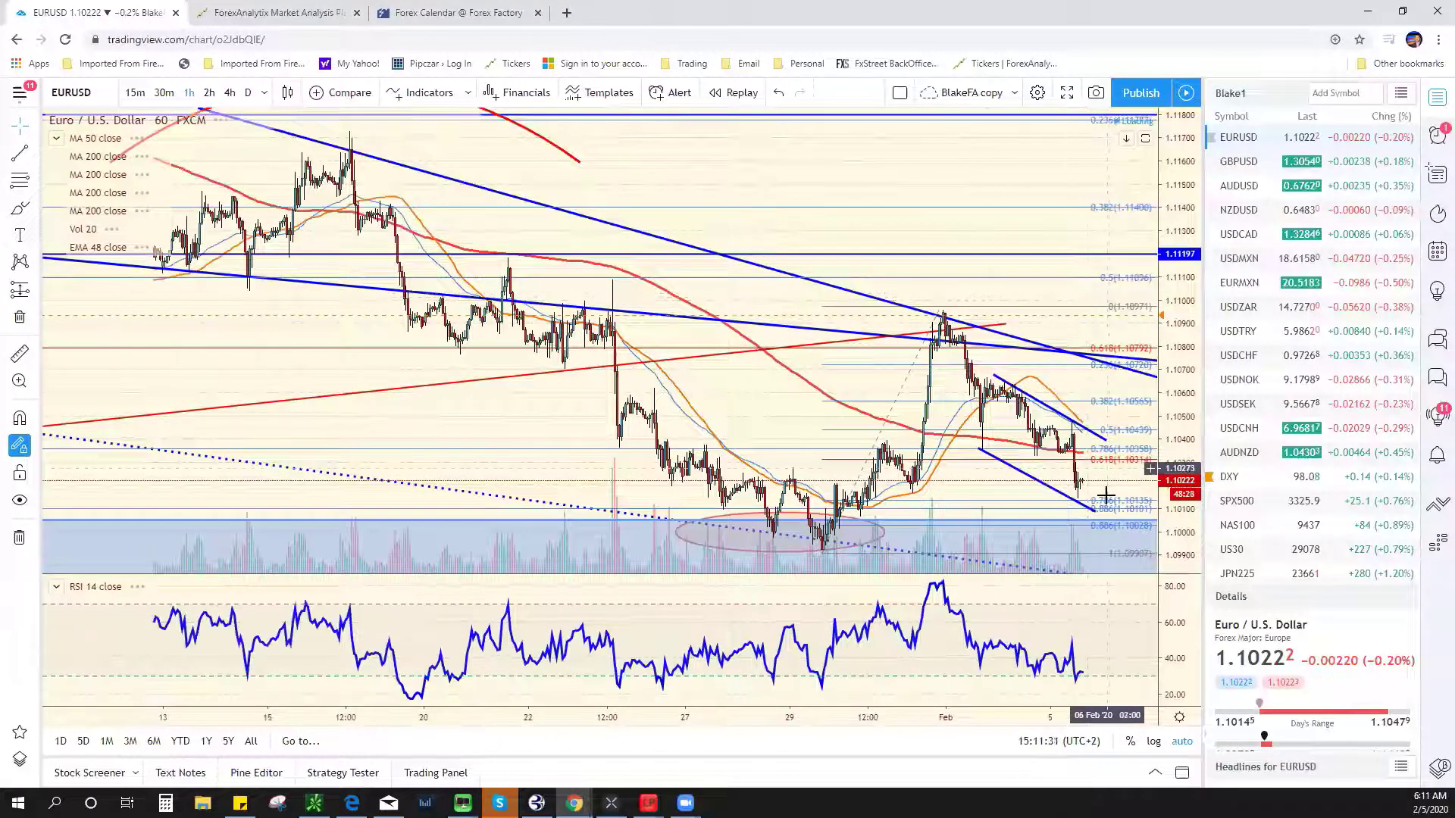
scroll(1106, 484, "down", 2)
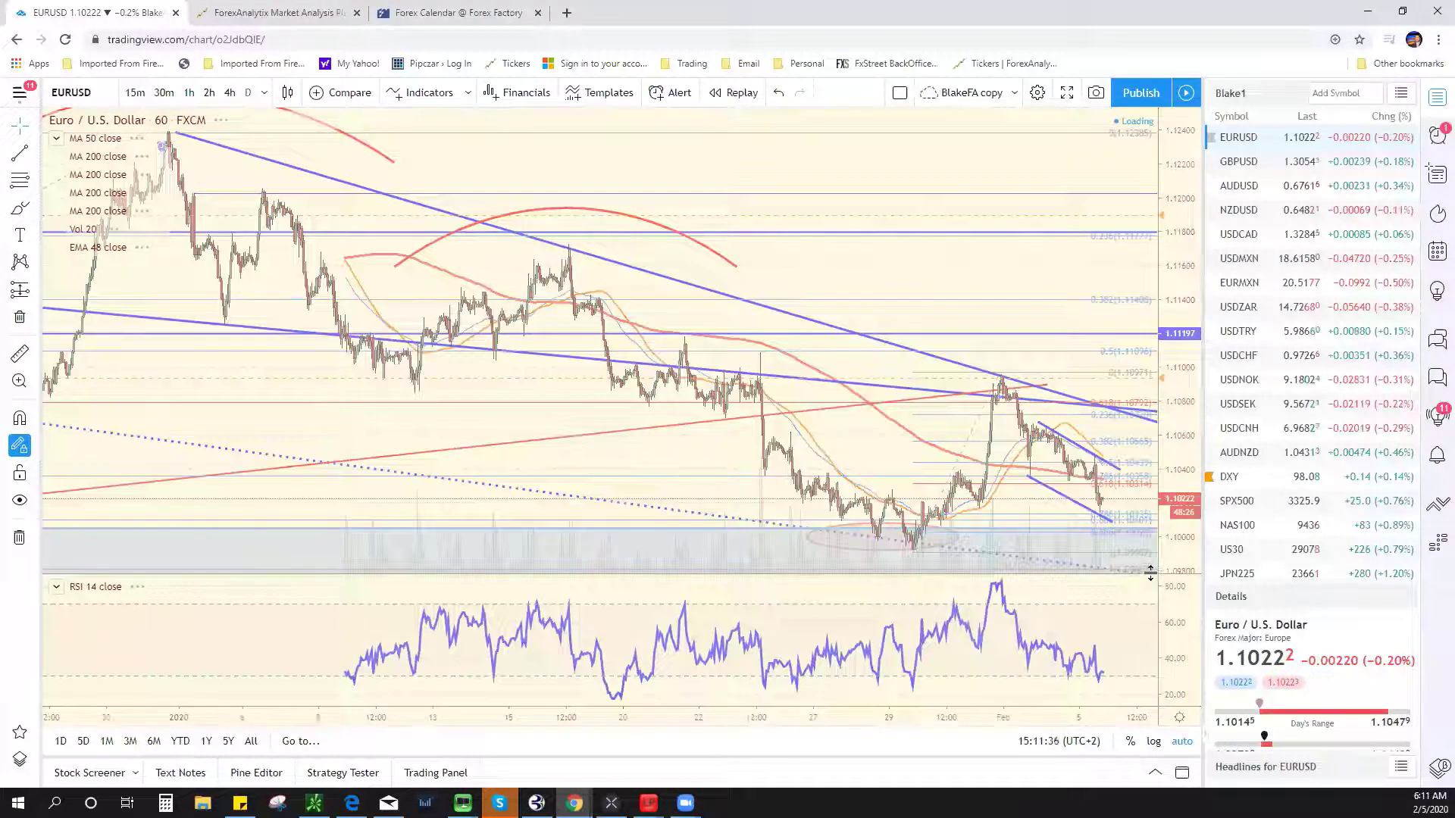
type("D")
key("Return")
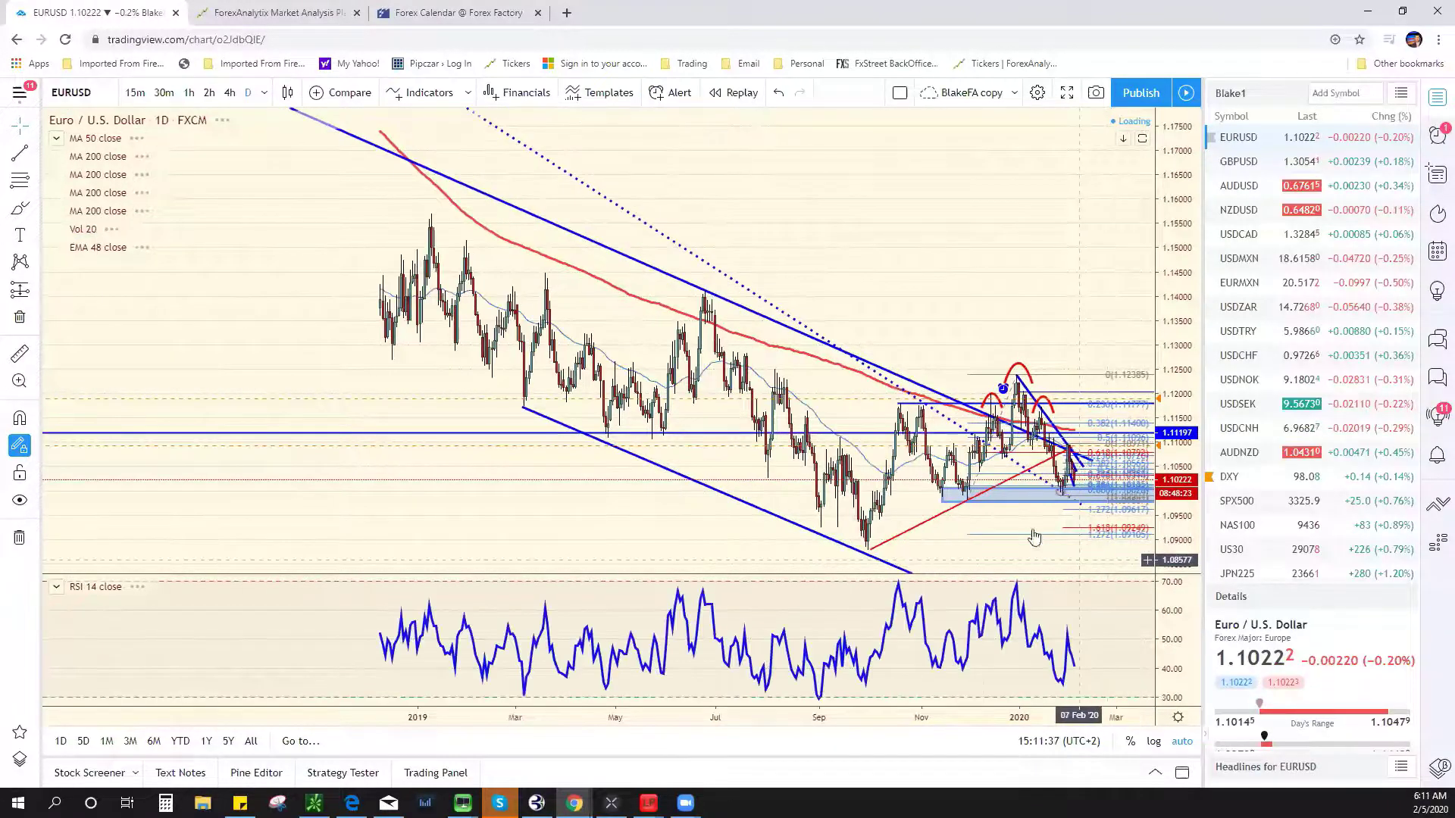
scroll(982, 523, "up", 4)
scroll(978, 491, "up", 3)
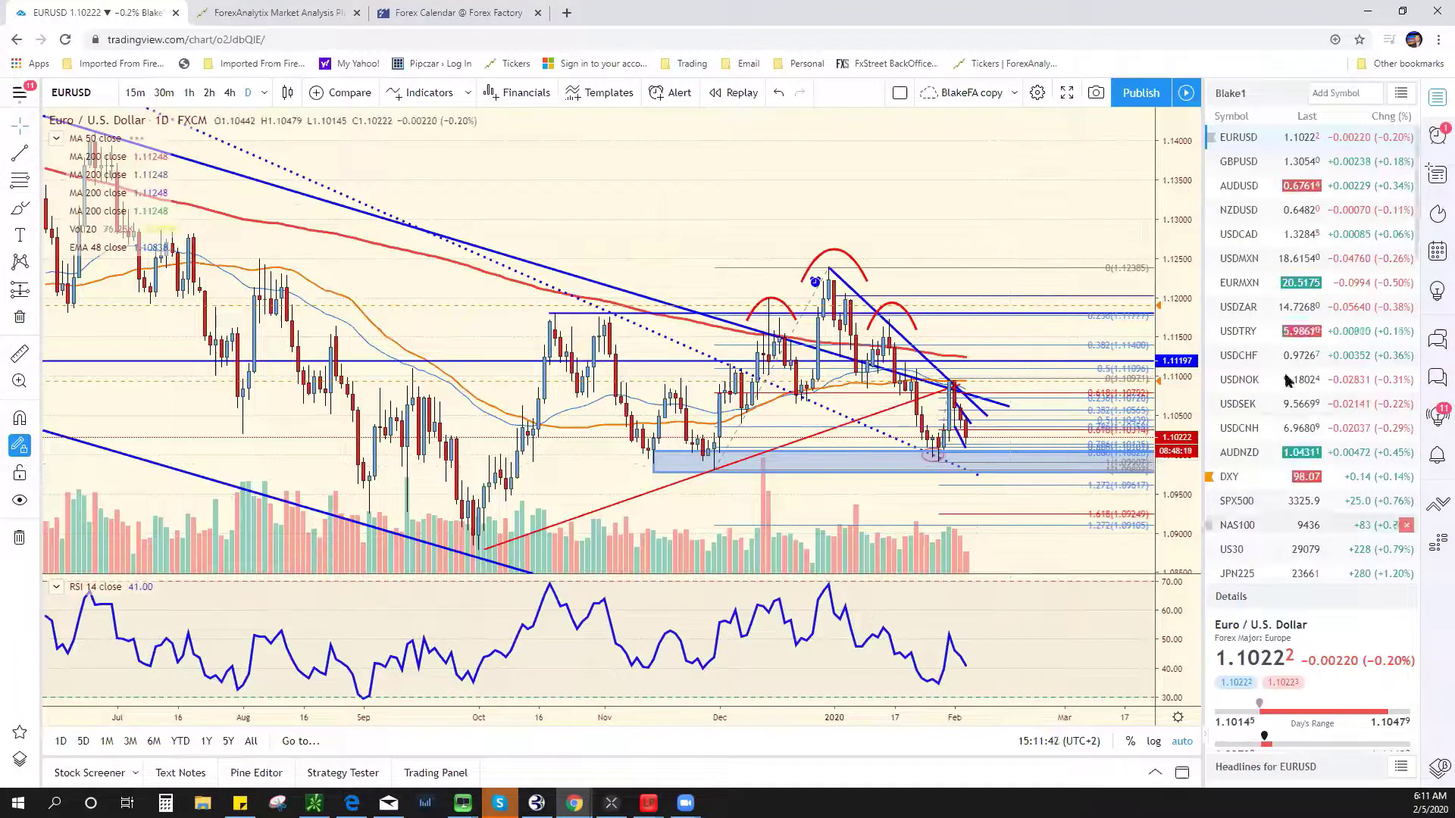
scroll(1270, 369, "down", 5)
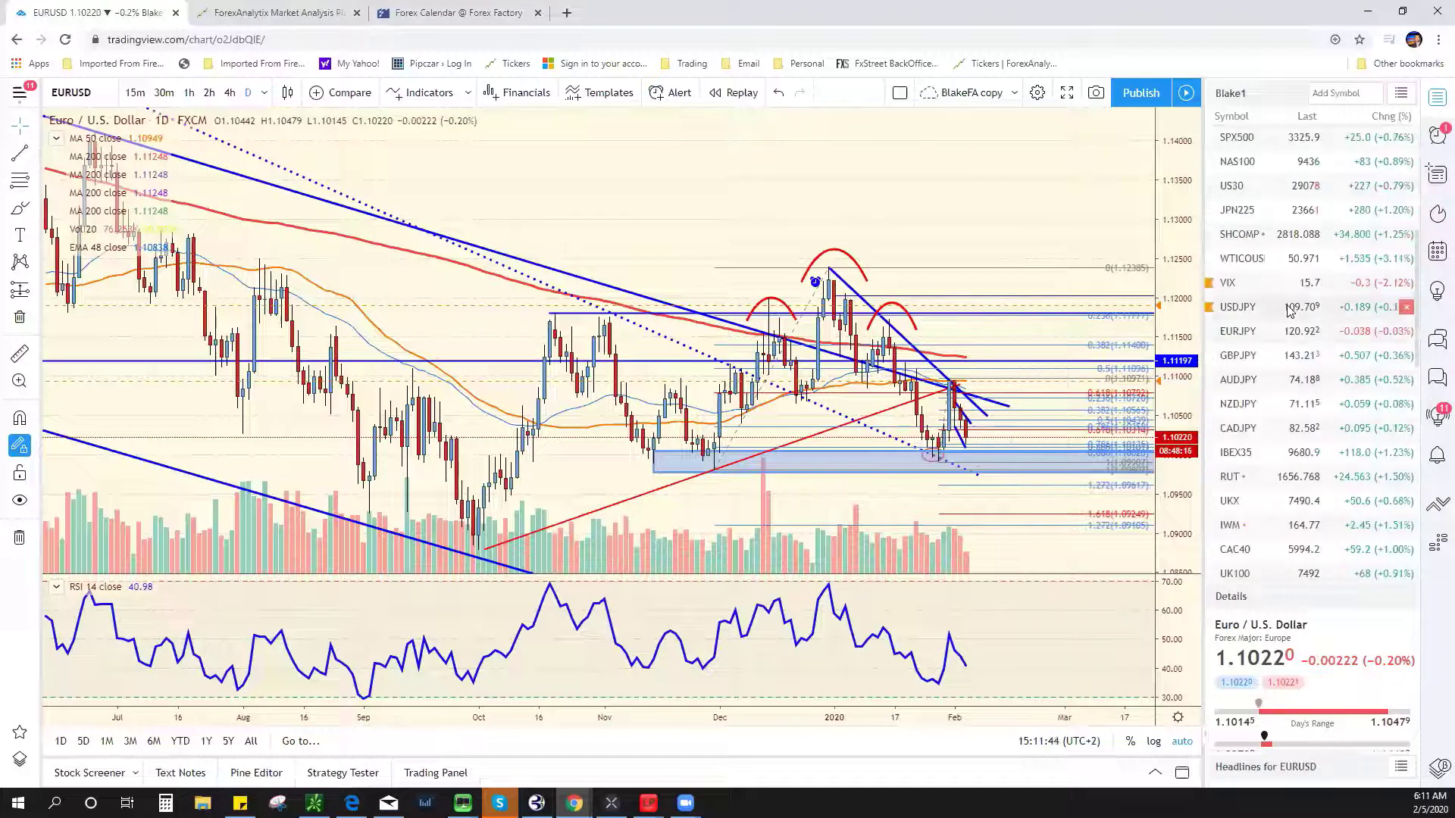
left_click(1290, 310)
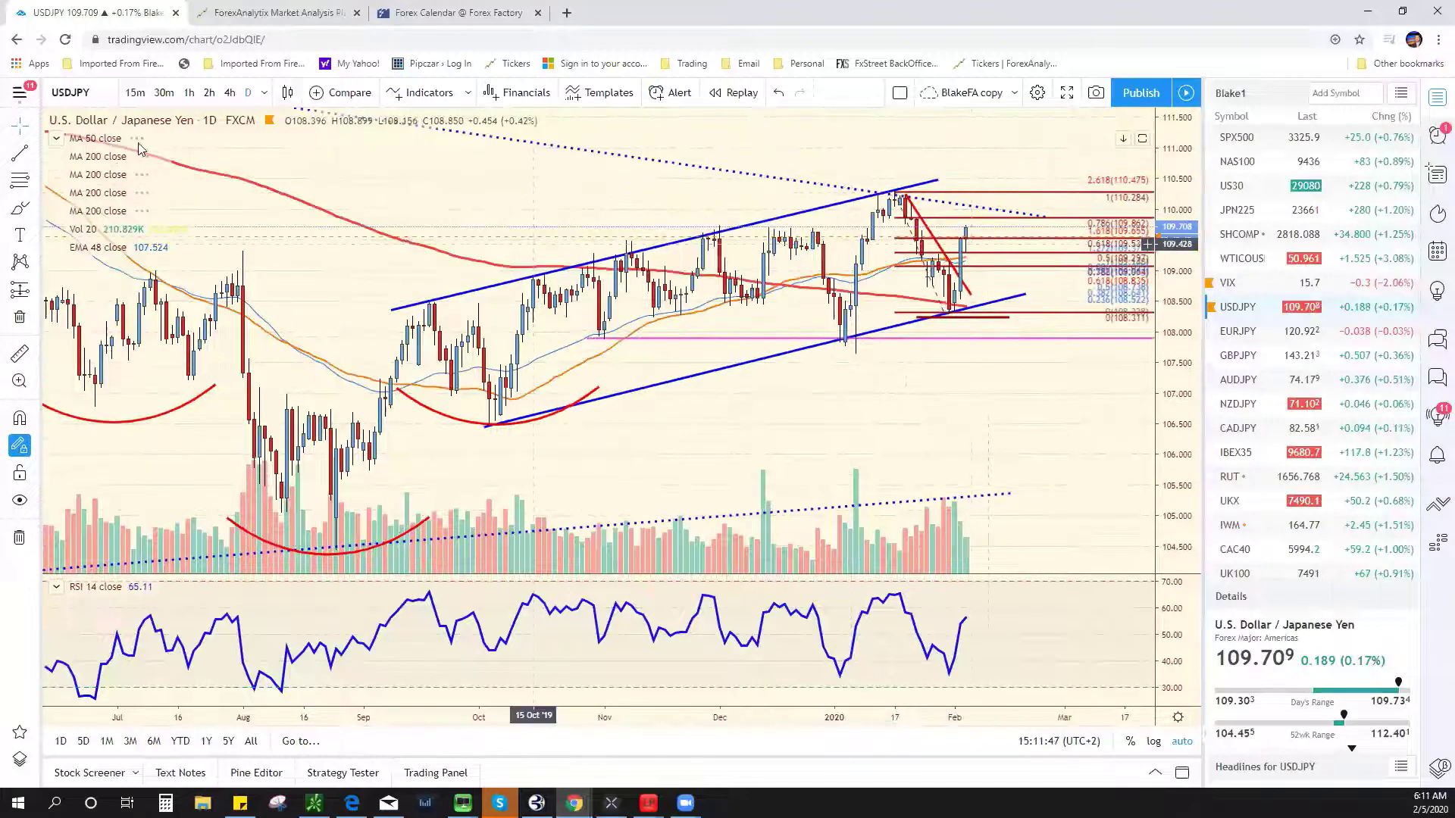
left_click(189, 94)
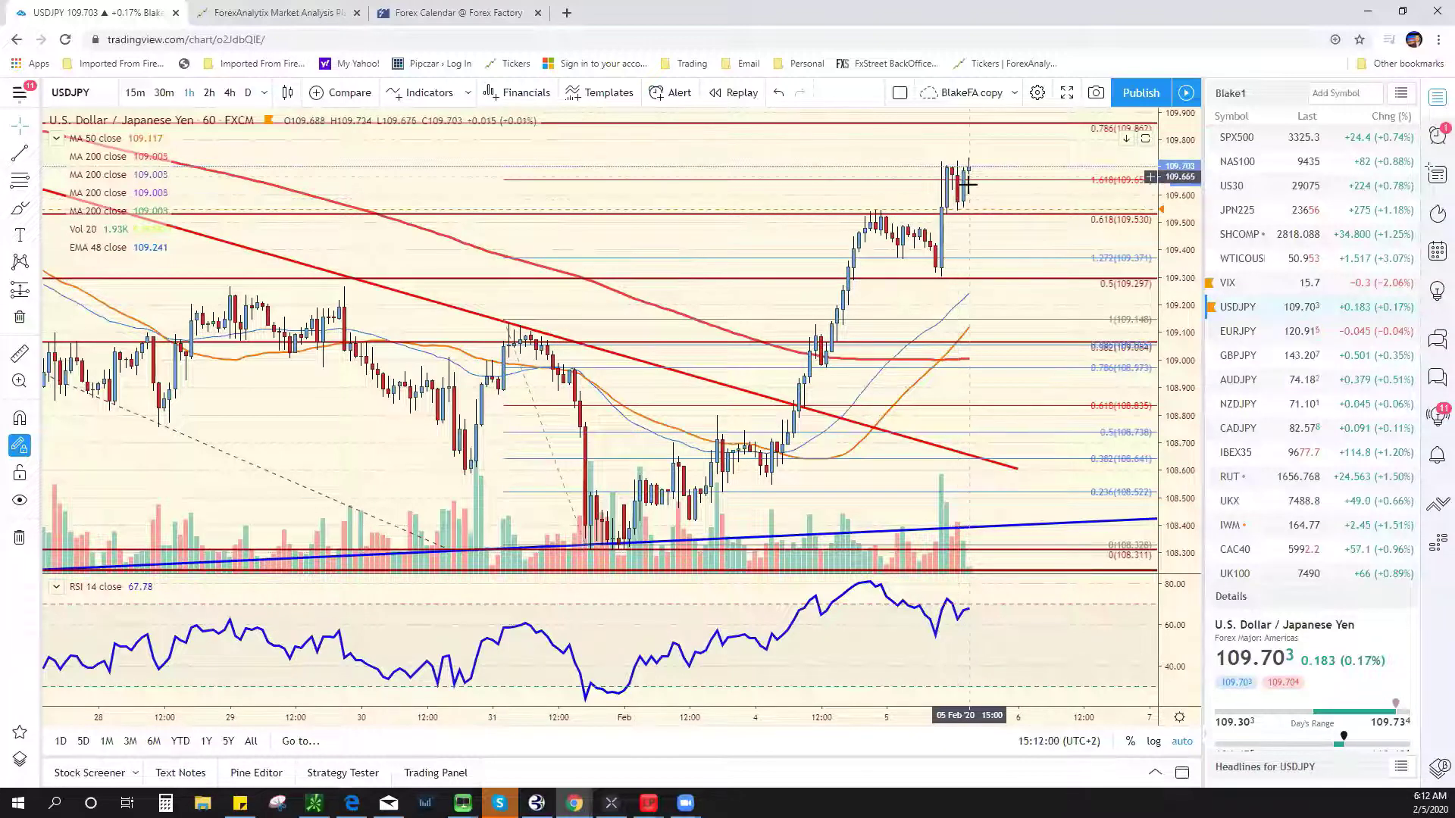
scroll(933, 388, "down", 4)
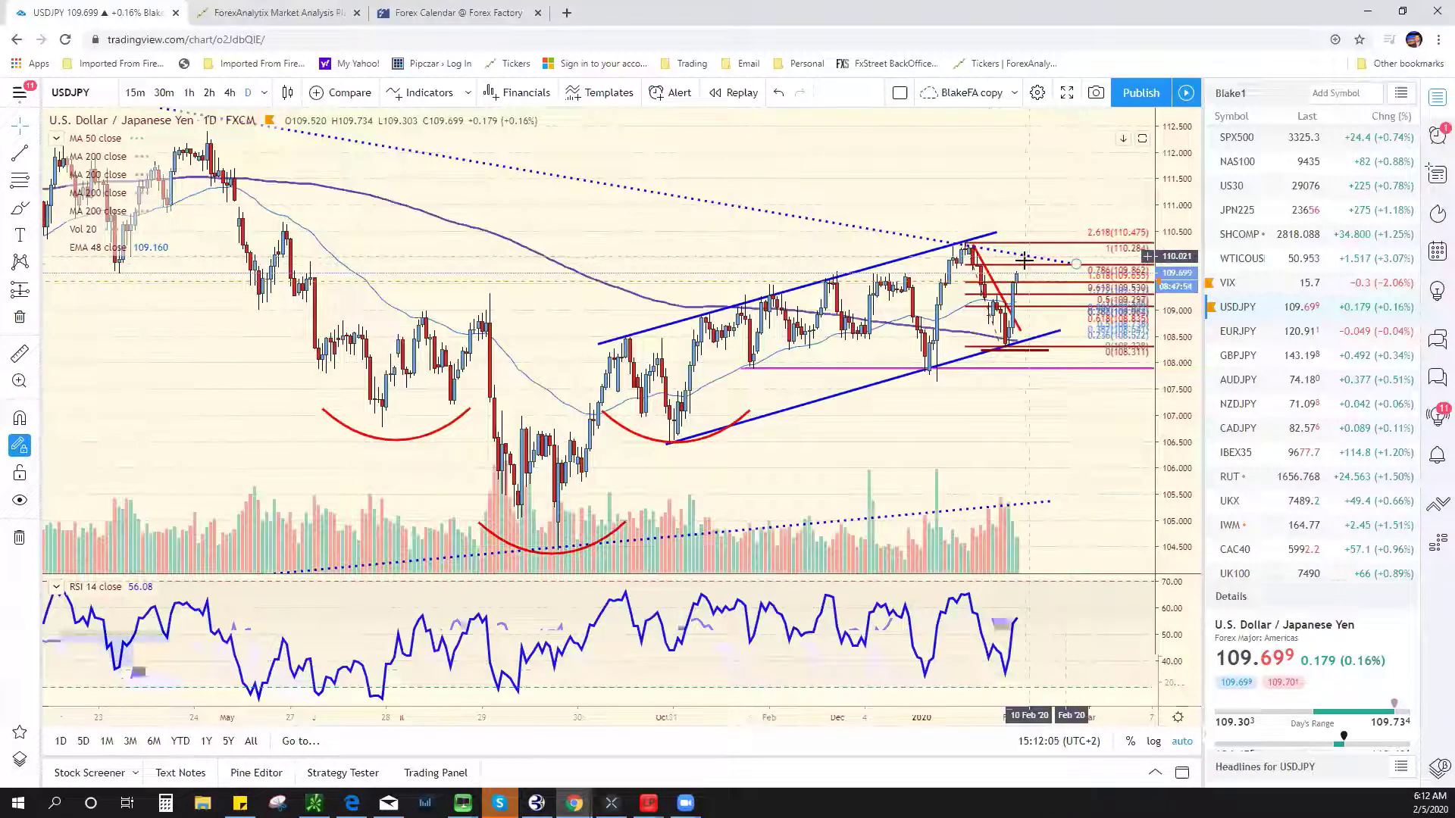
scroll(1025, 260, "down", 5)
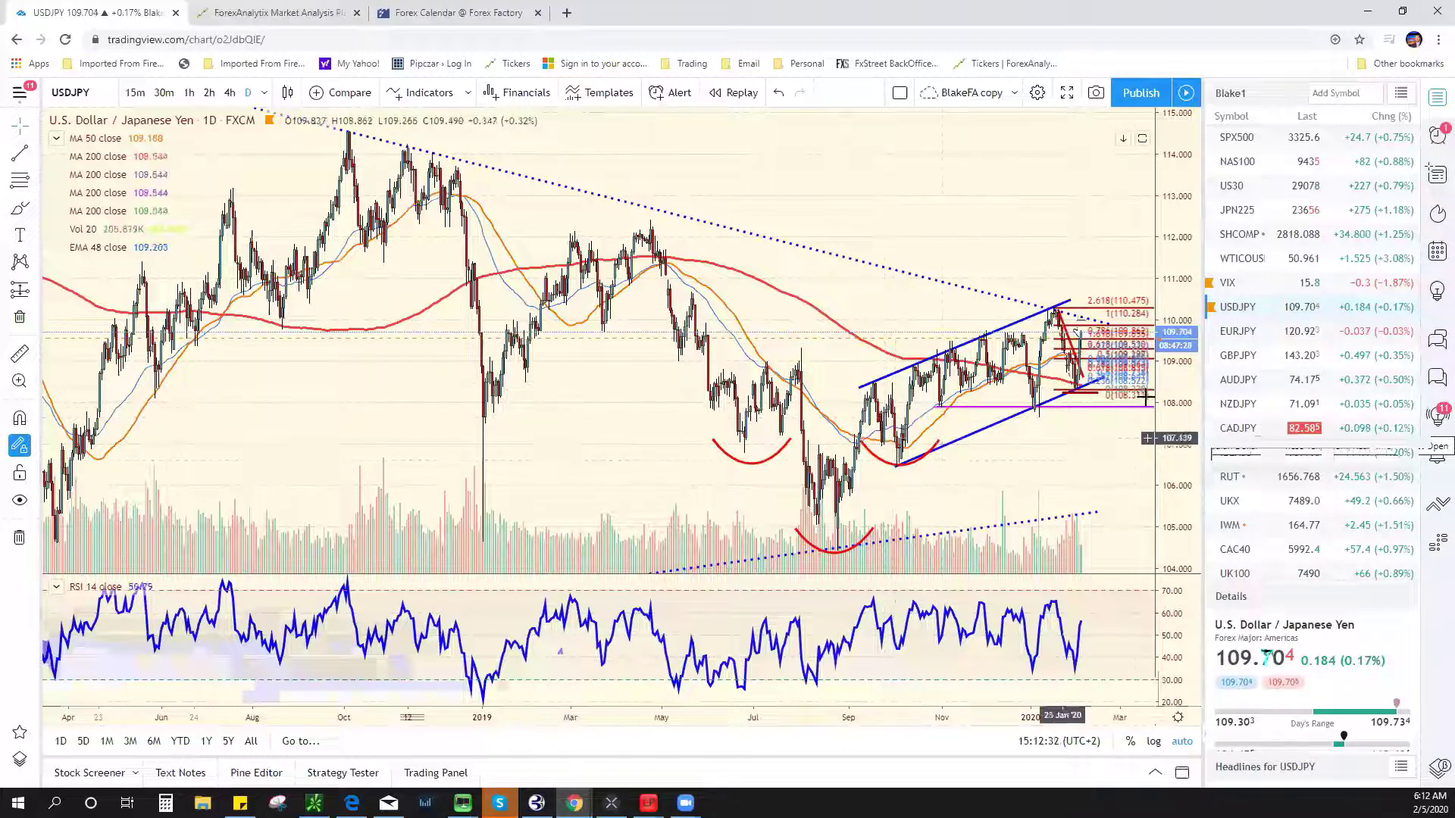
scroll(1281, 333, "up", 5)
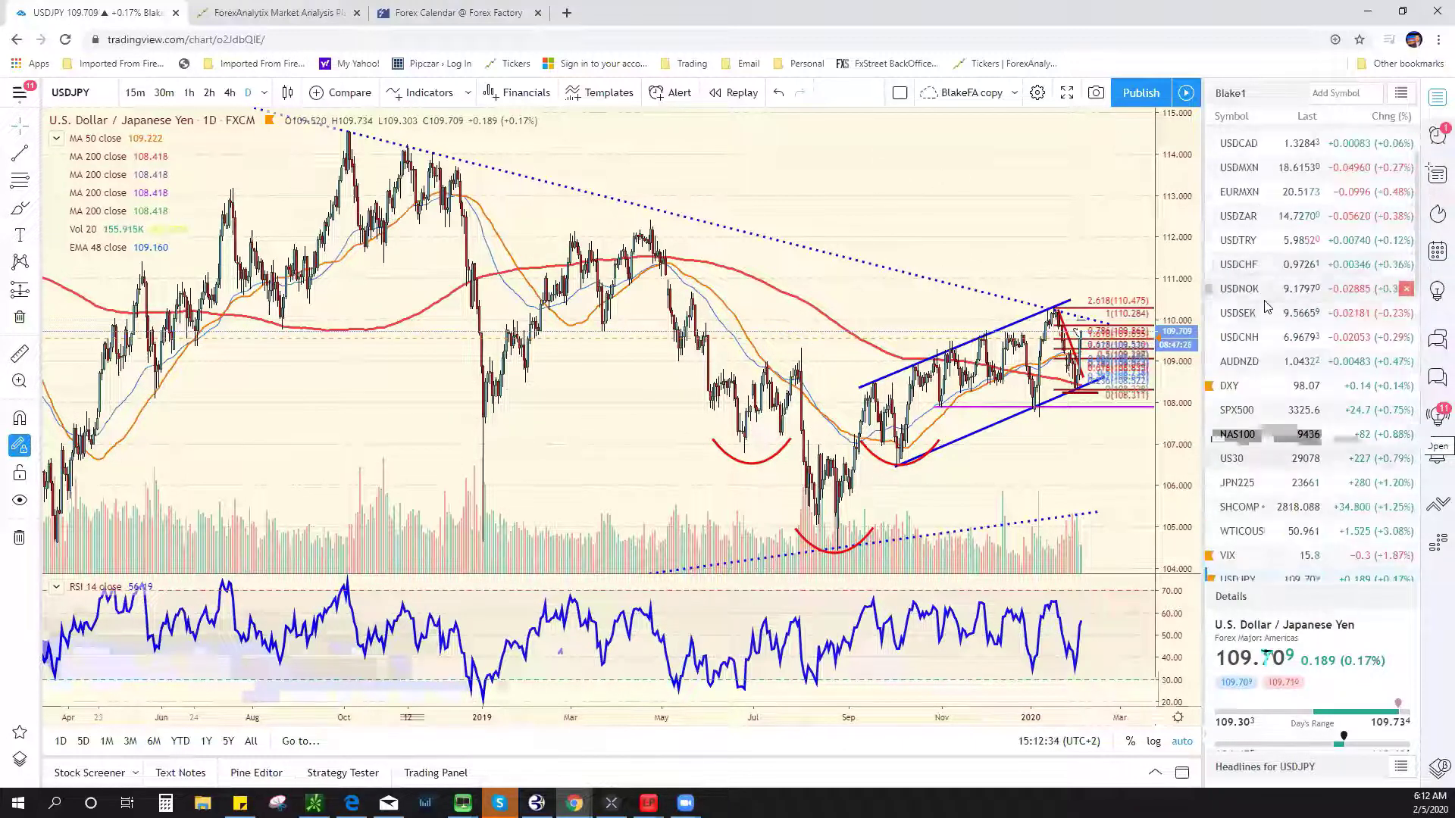
Switch the chart to the USDMXN daily chart and zoom in and out on it
left_click(1272, 259)
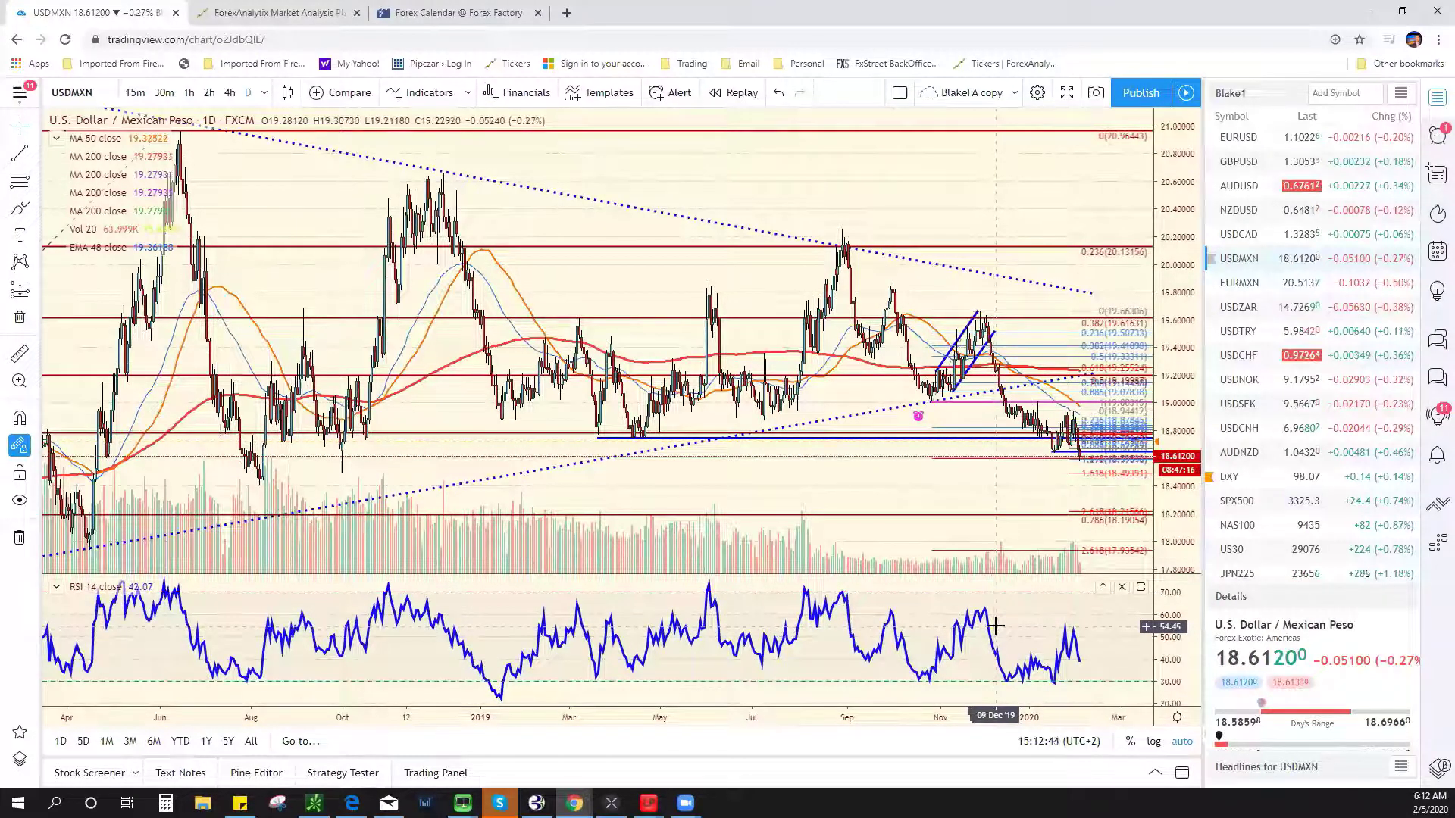
scroll(977, 622, "up", 3)
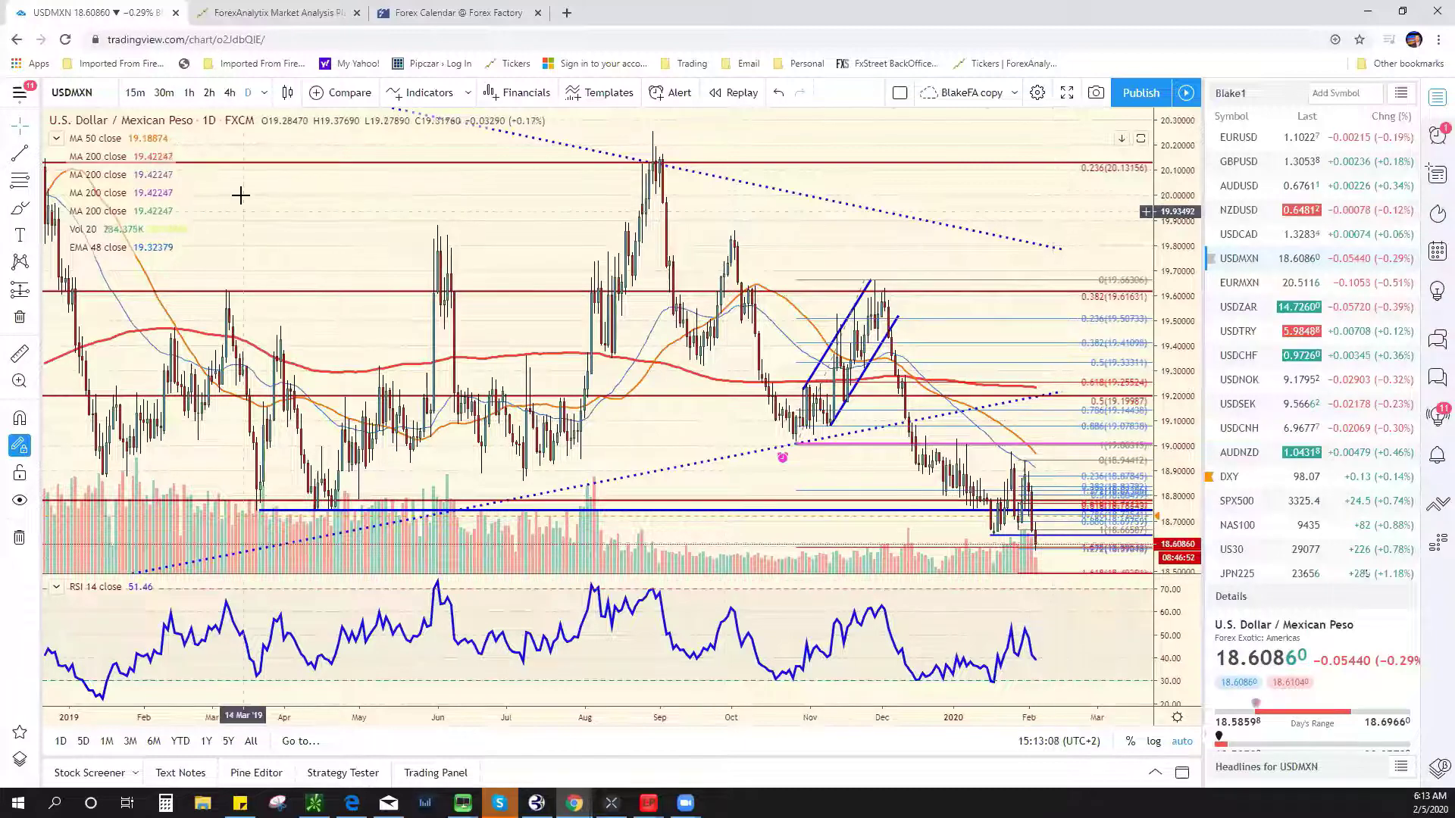
scroll(1010, 571, "down", 3)
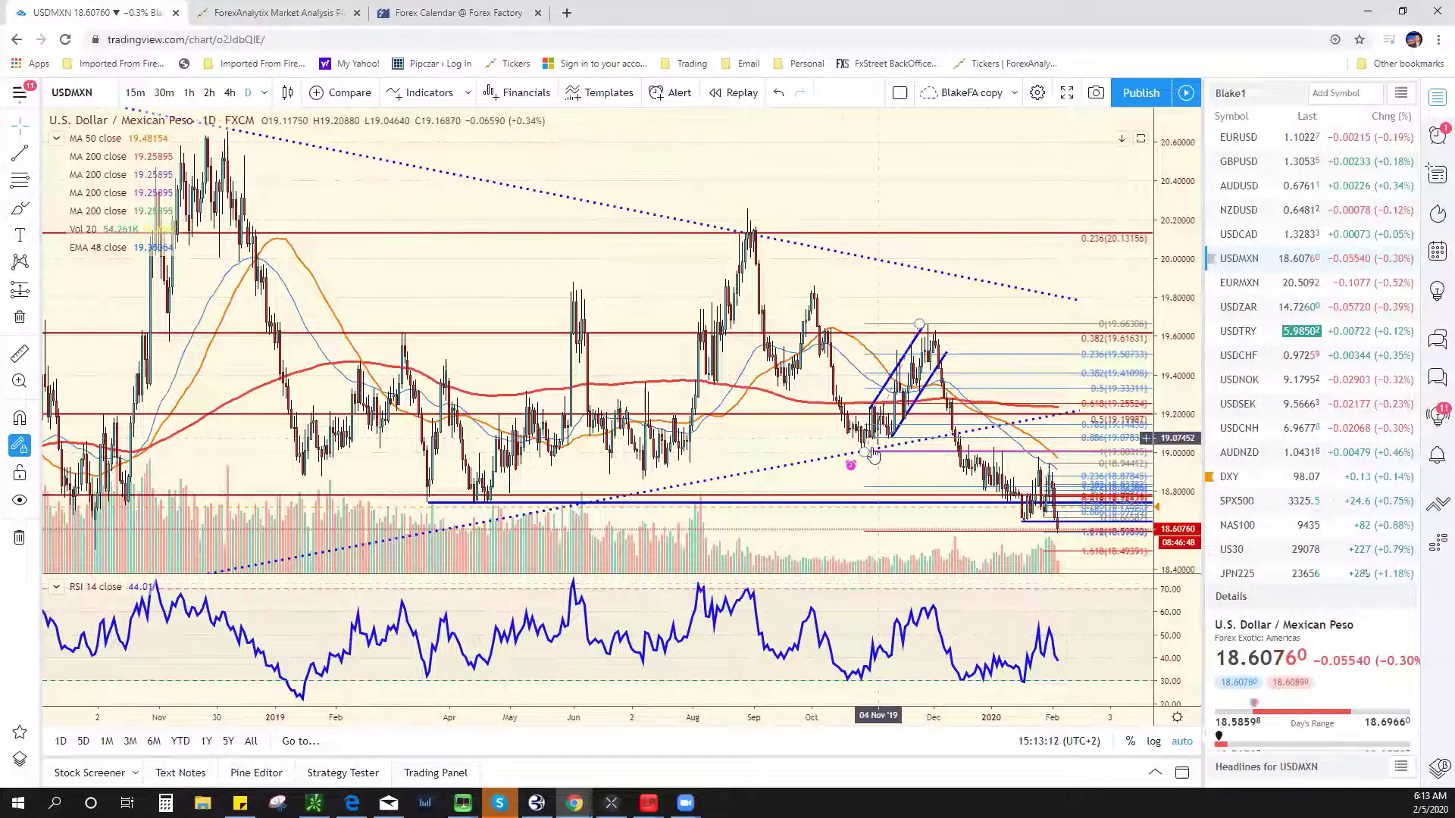
Nudge the Fibonacci retracement's lower anchor so its 1 level reads 19.00425
left_click_drag(864, 452, 864, 452)
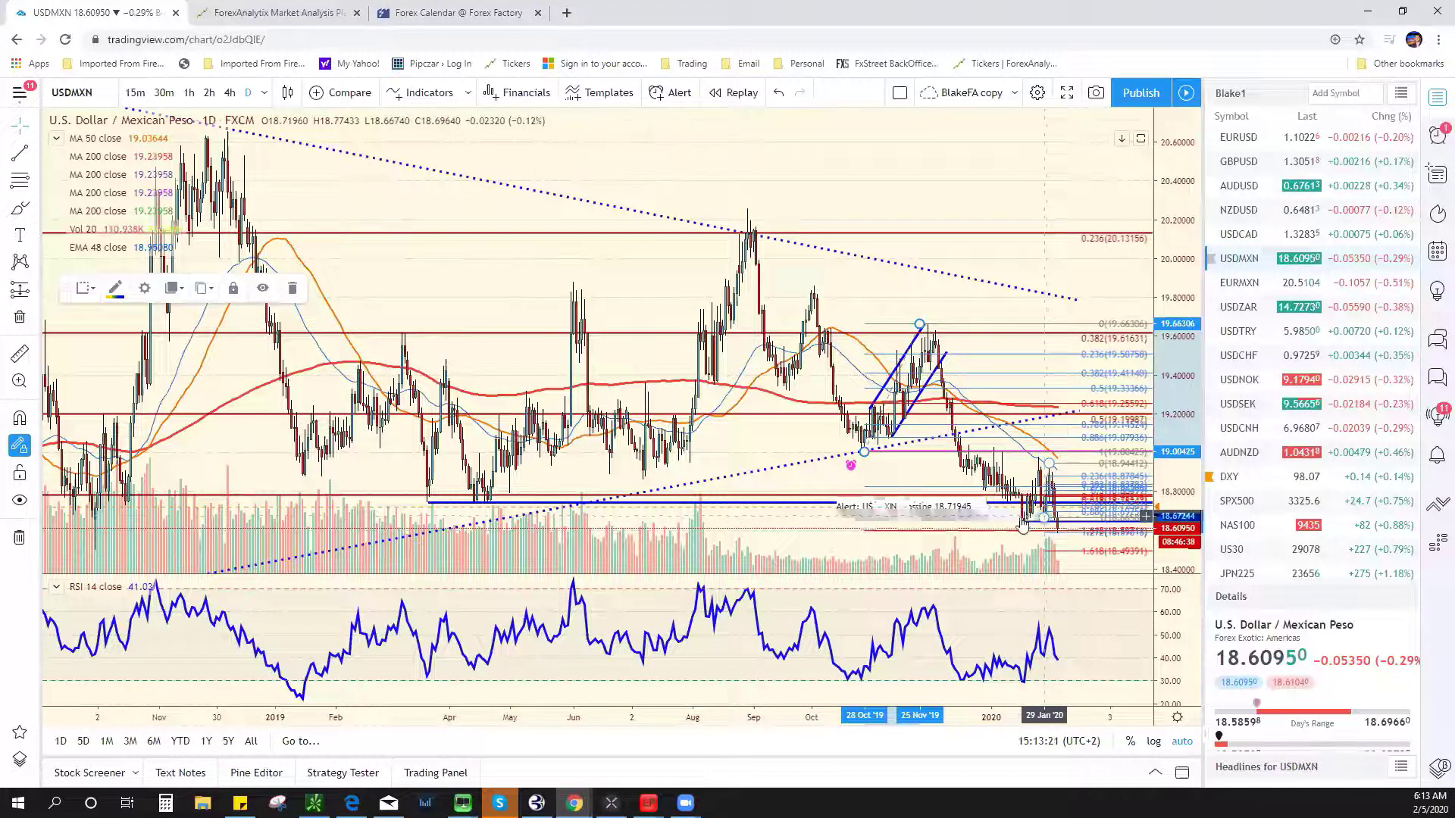
scroll(1048, 521, "up", 4)
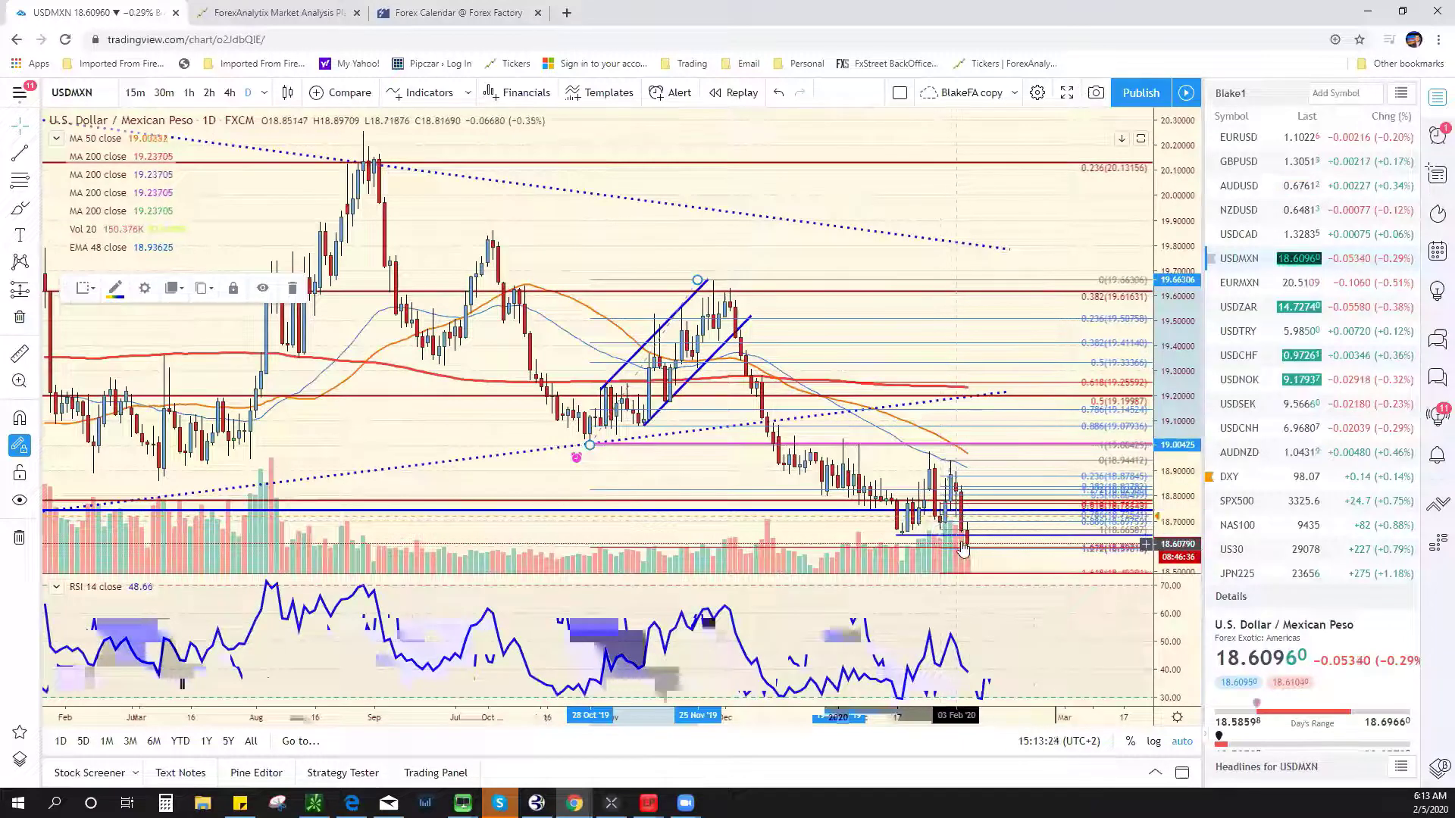
scroll(1076, 555, "down", 5)
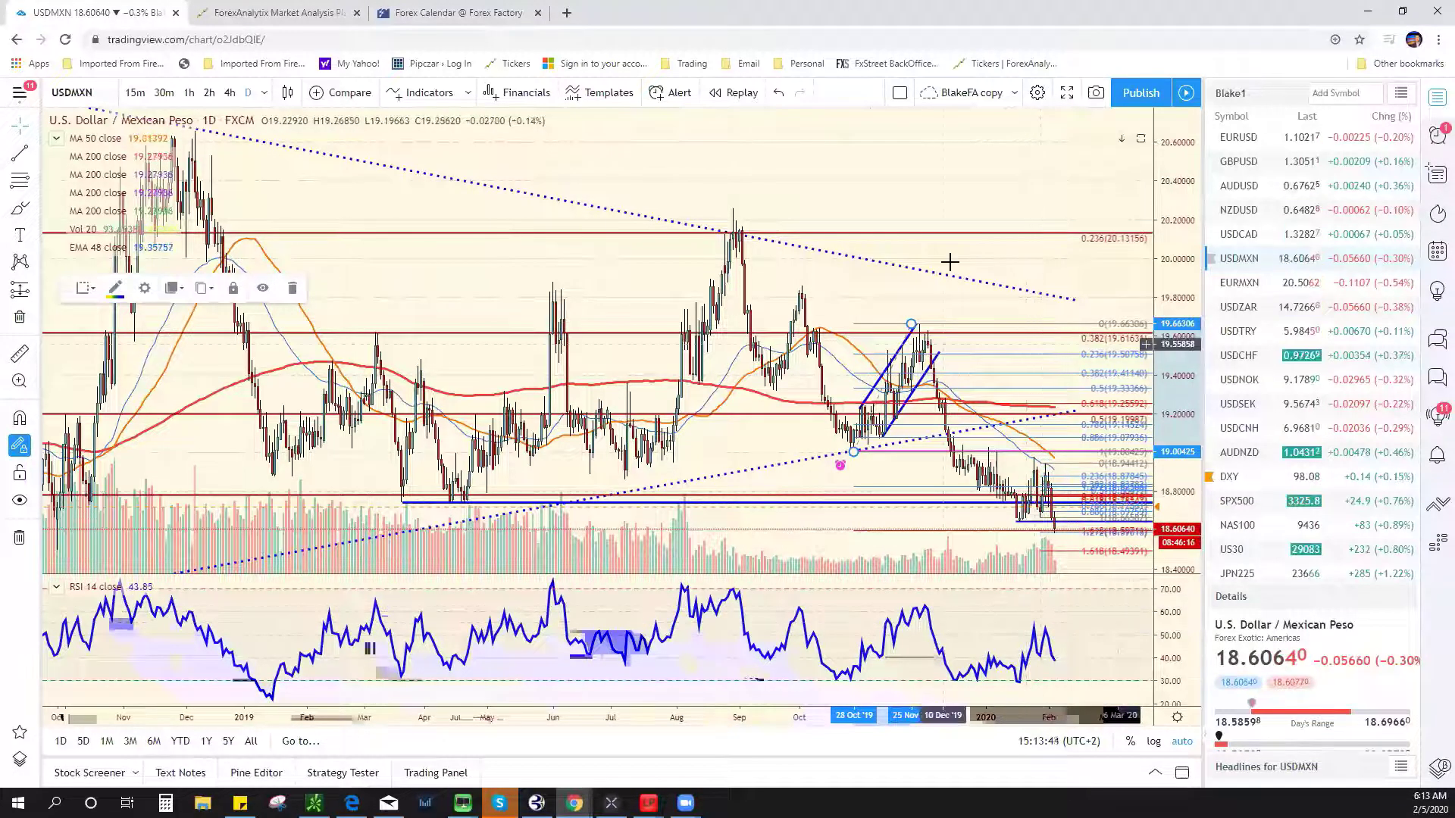
scroll(1288, 512, "down", 3)
Show USDJPY on 15-minute candles
left_click(1273, 368)
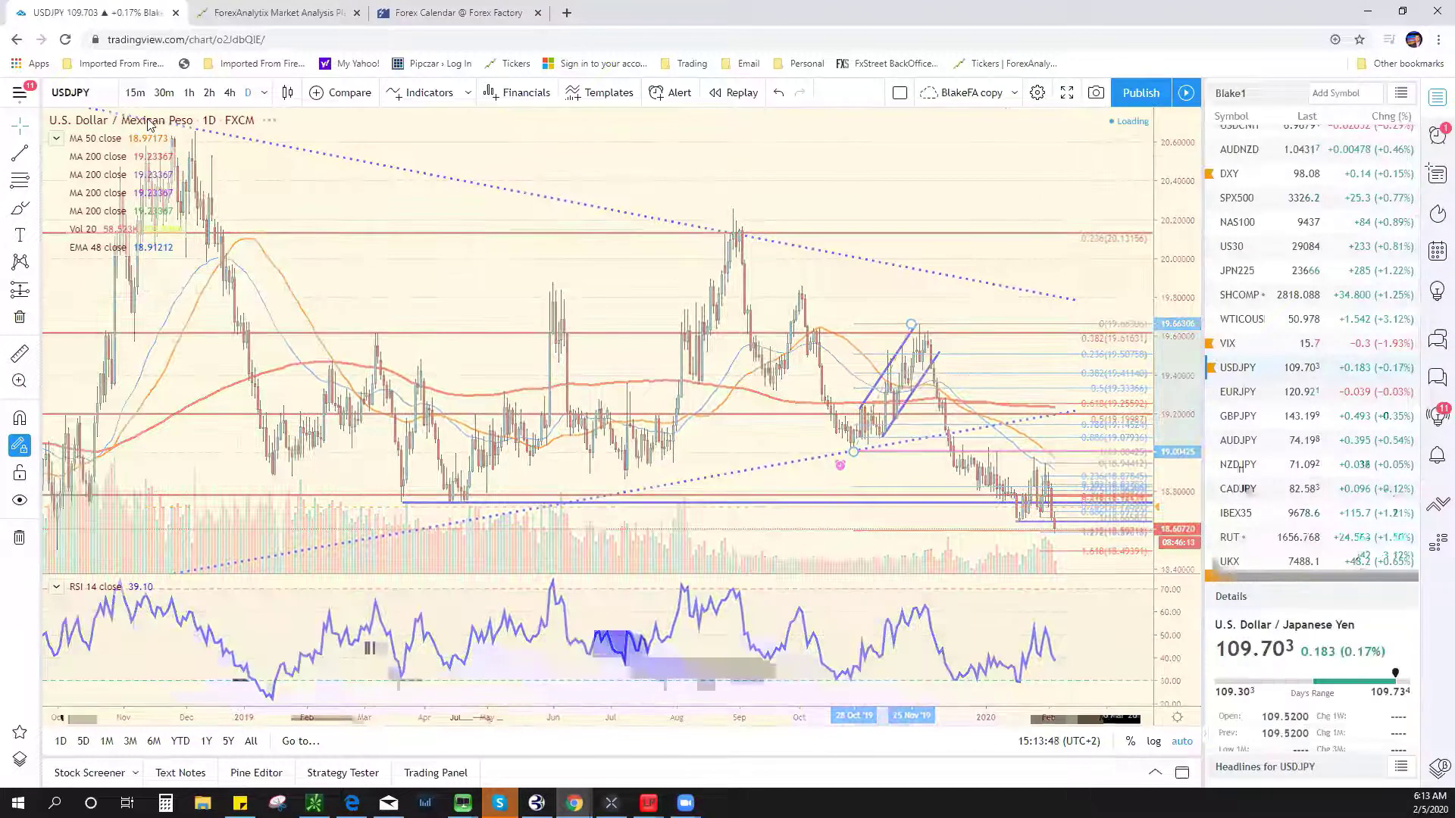
left_click(135, 92)
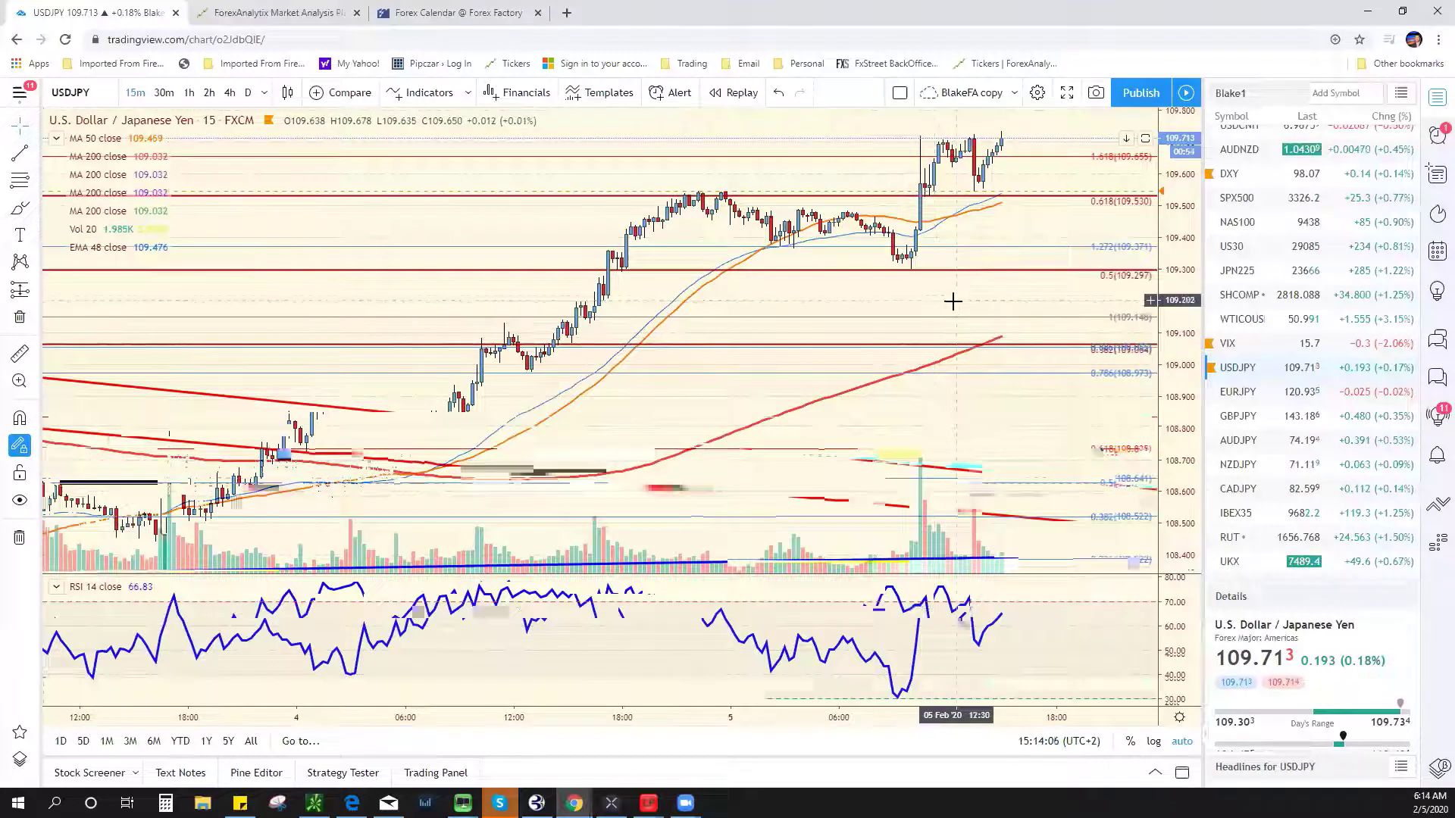
Check the ForexAnalytix economic calendar and DataFlash feed, then go back to the USDJPY chart
left_click(250, 13)
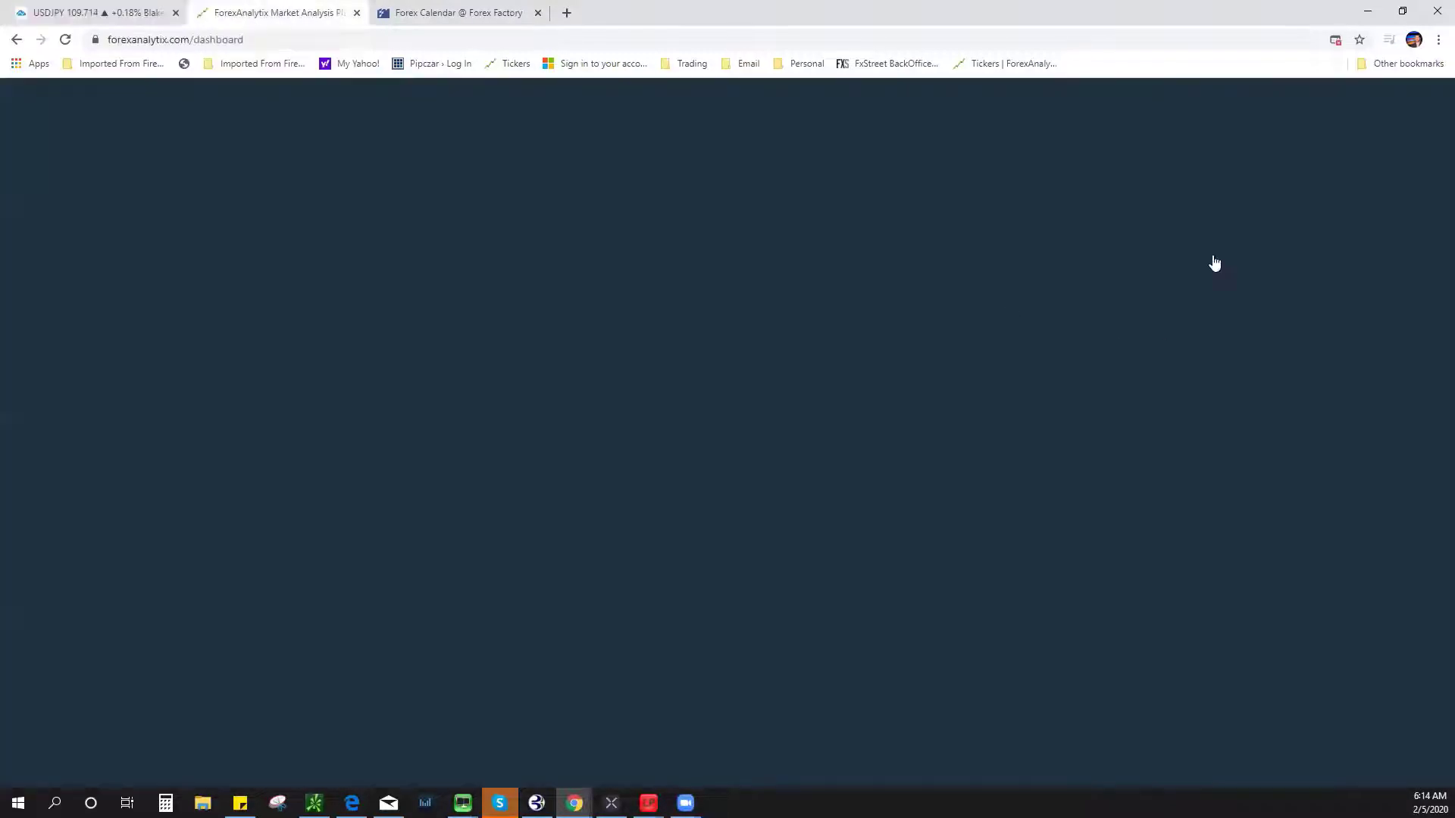
left_click(1171, 146)
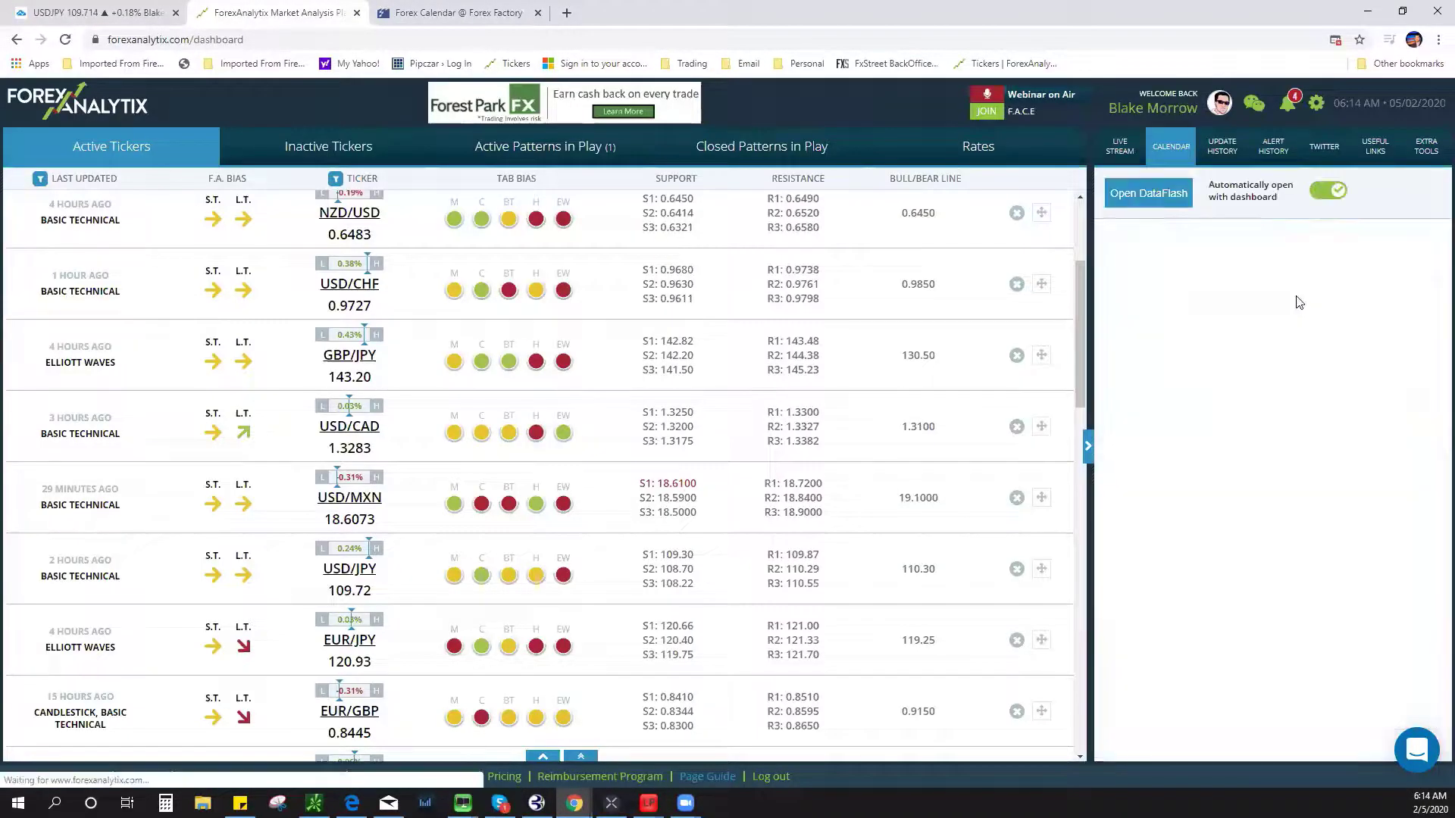
left_click(1179, 198)
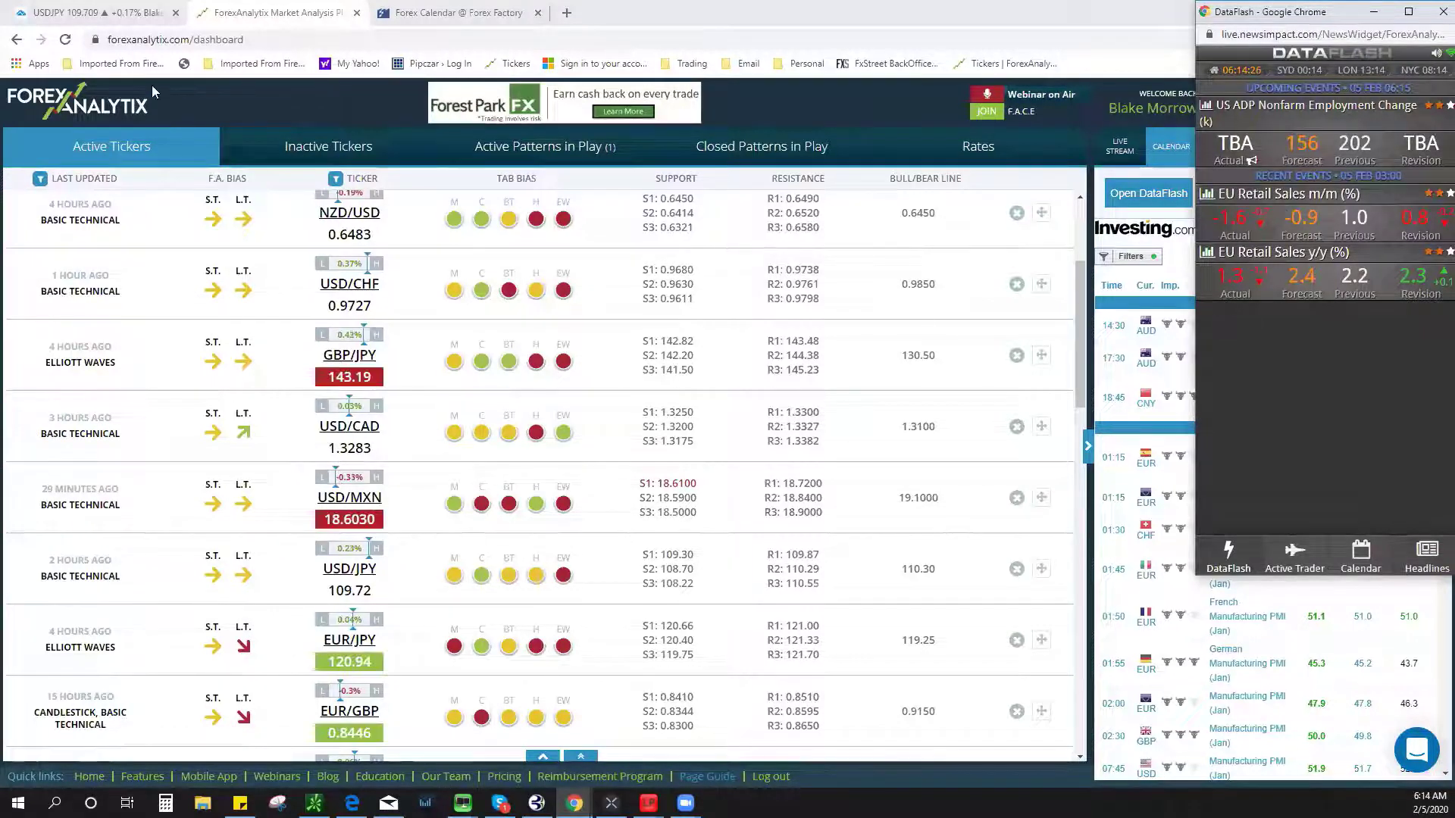
left_click(101, 18)
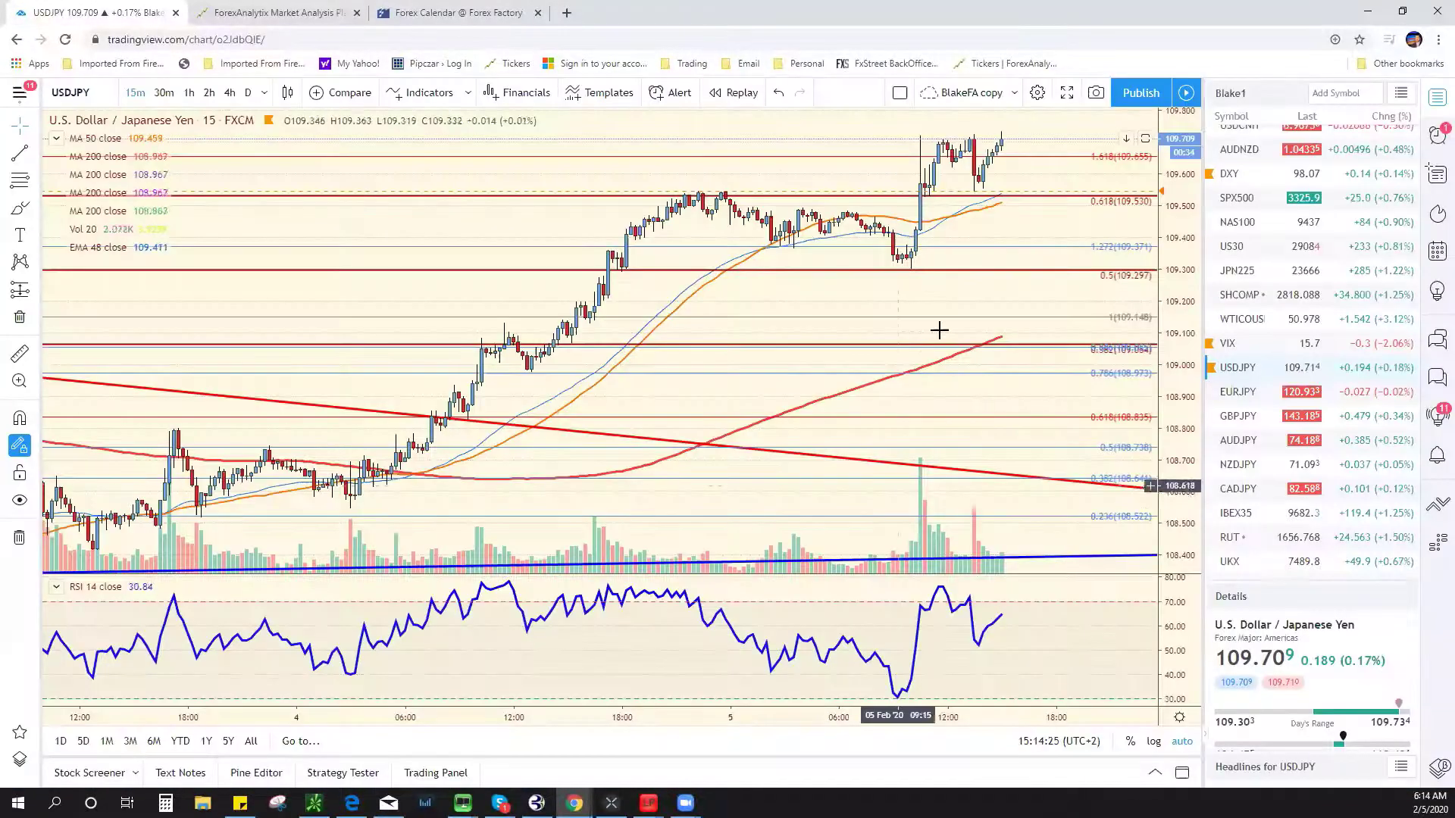
Bring the DataFlash window with the US ADP employment release (291 vs 156 forecast) in front
scroll(1047, 344, "down", 3)
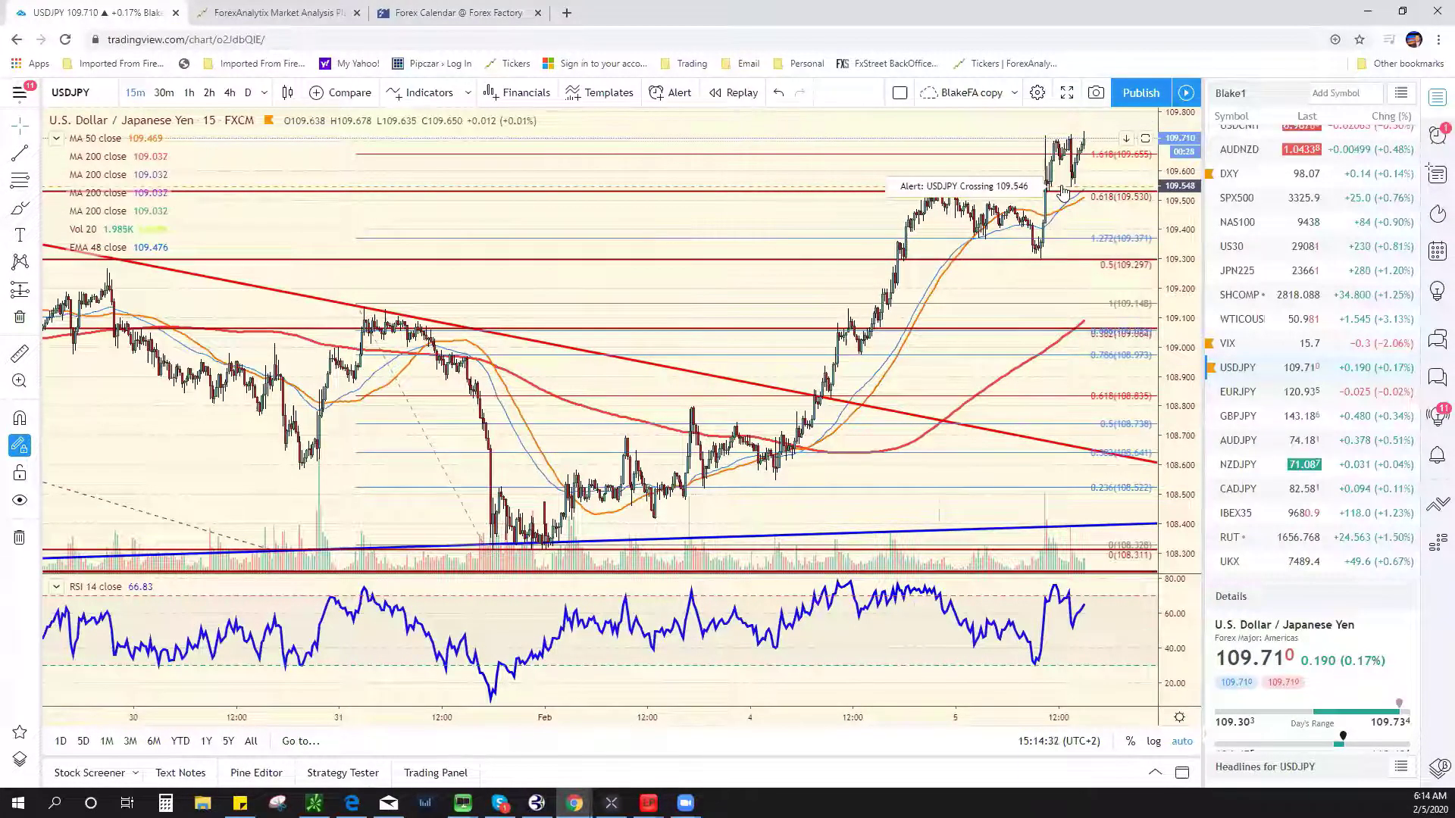
scroll(993, 367, "up", 3)
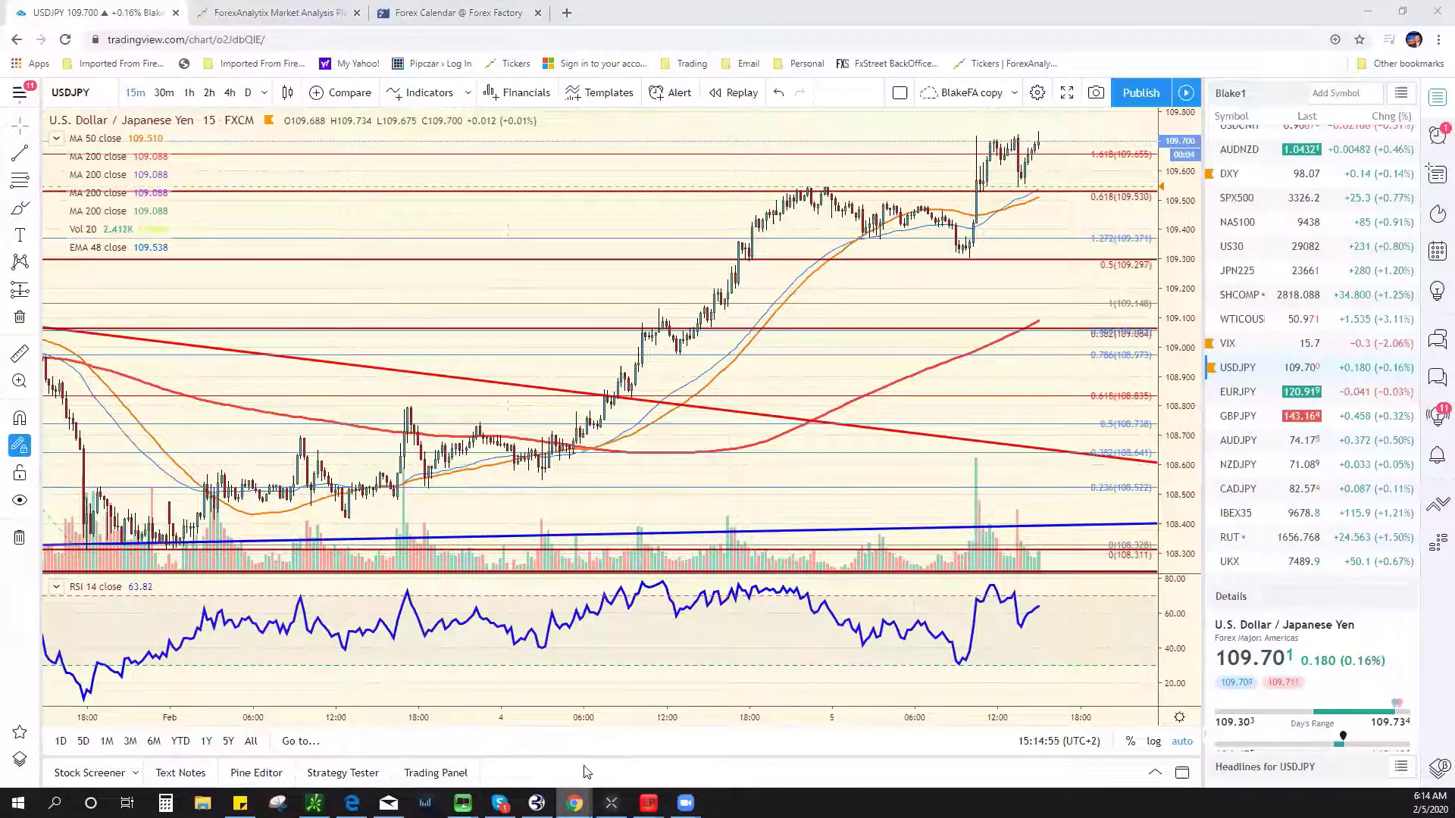
mouse_move(574, 803)
left_click(875, 744)
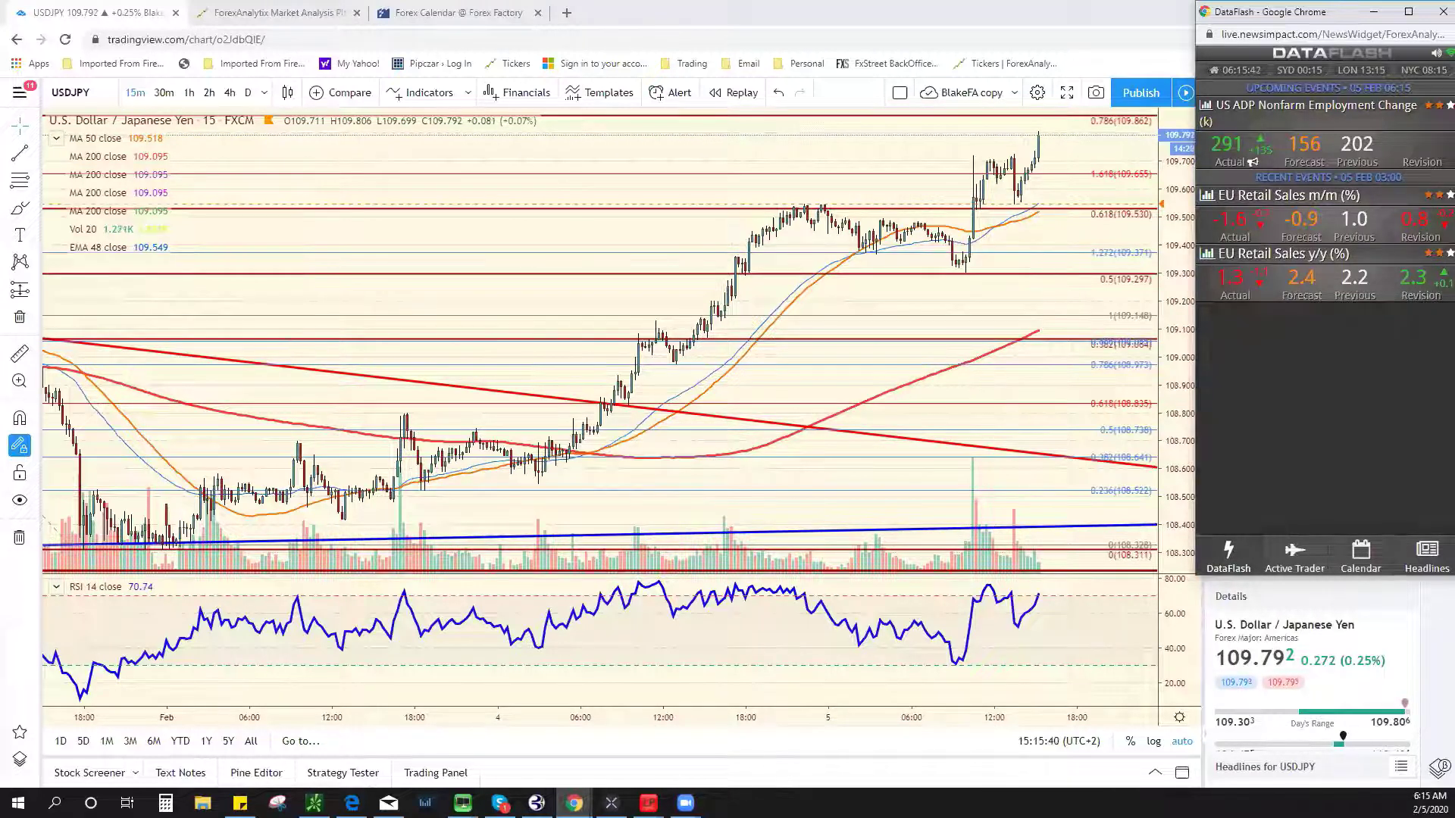
Close the DataFlash window and compress the USDJPY price scale to fit a wider range
left_click(1442, 12)
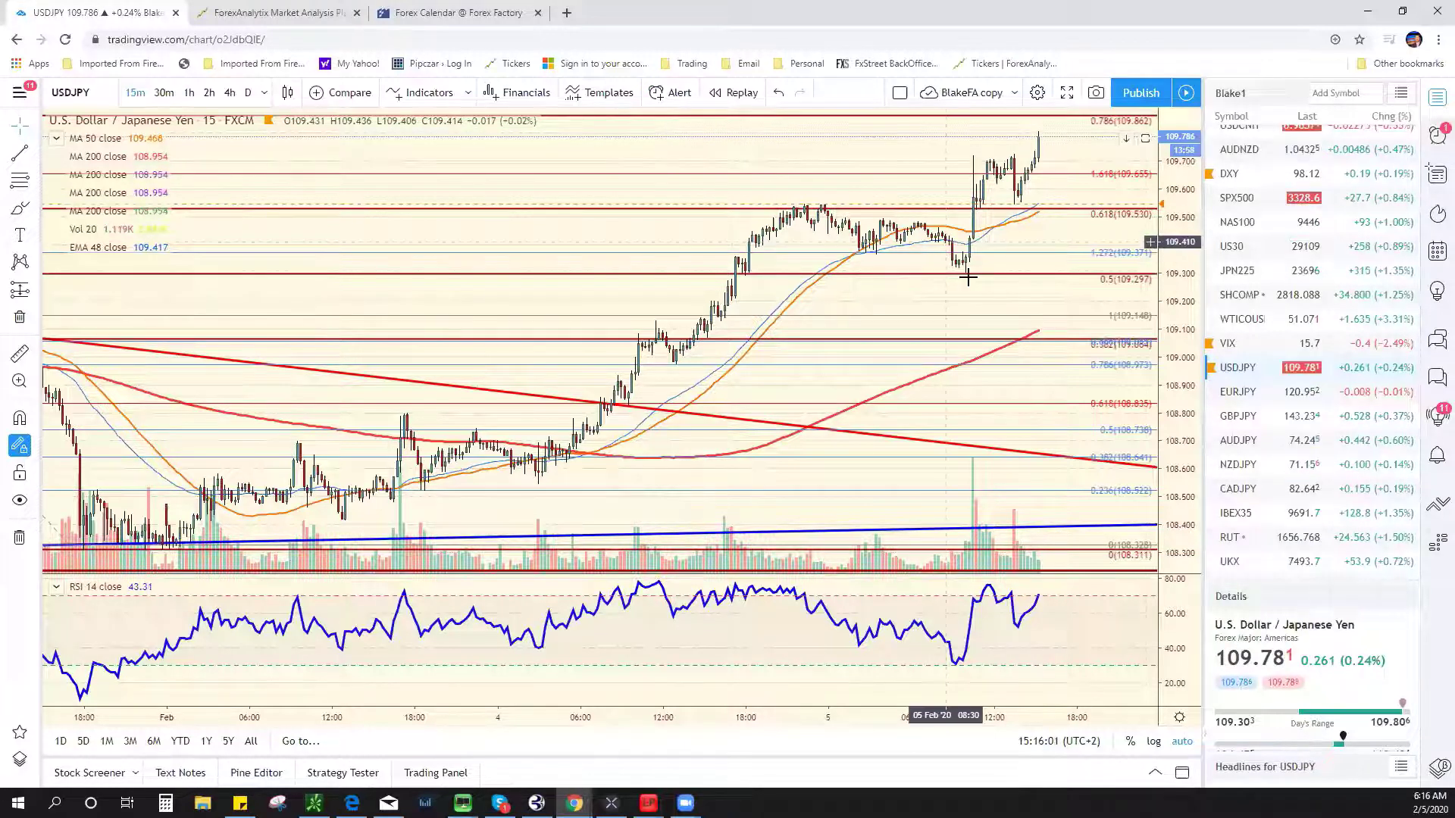
scroll(972, 277, "down", 2)
scroll(972, 277, "down", 1)
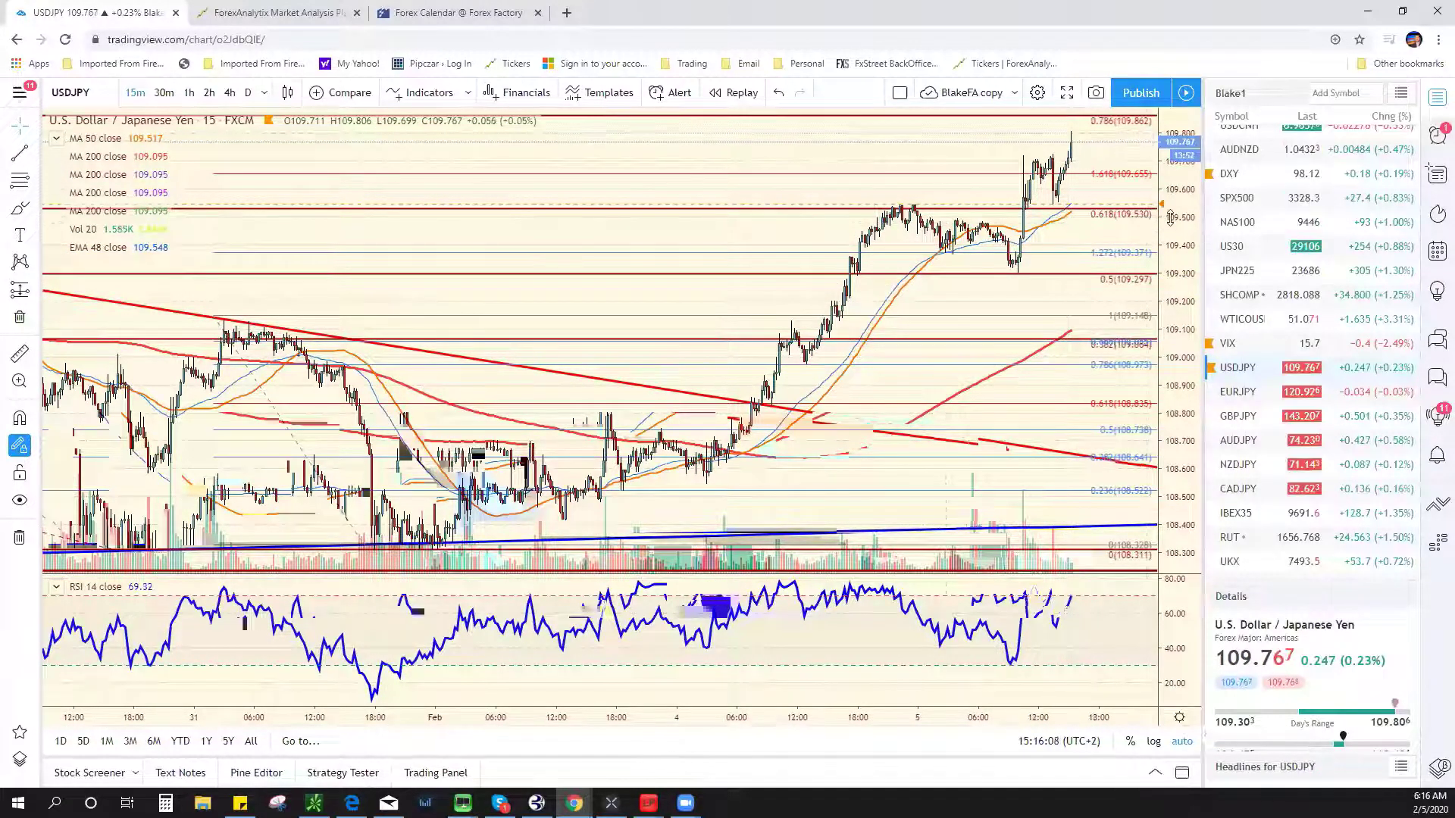
left_click_drag(1170, 217, 1171, 250)
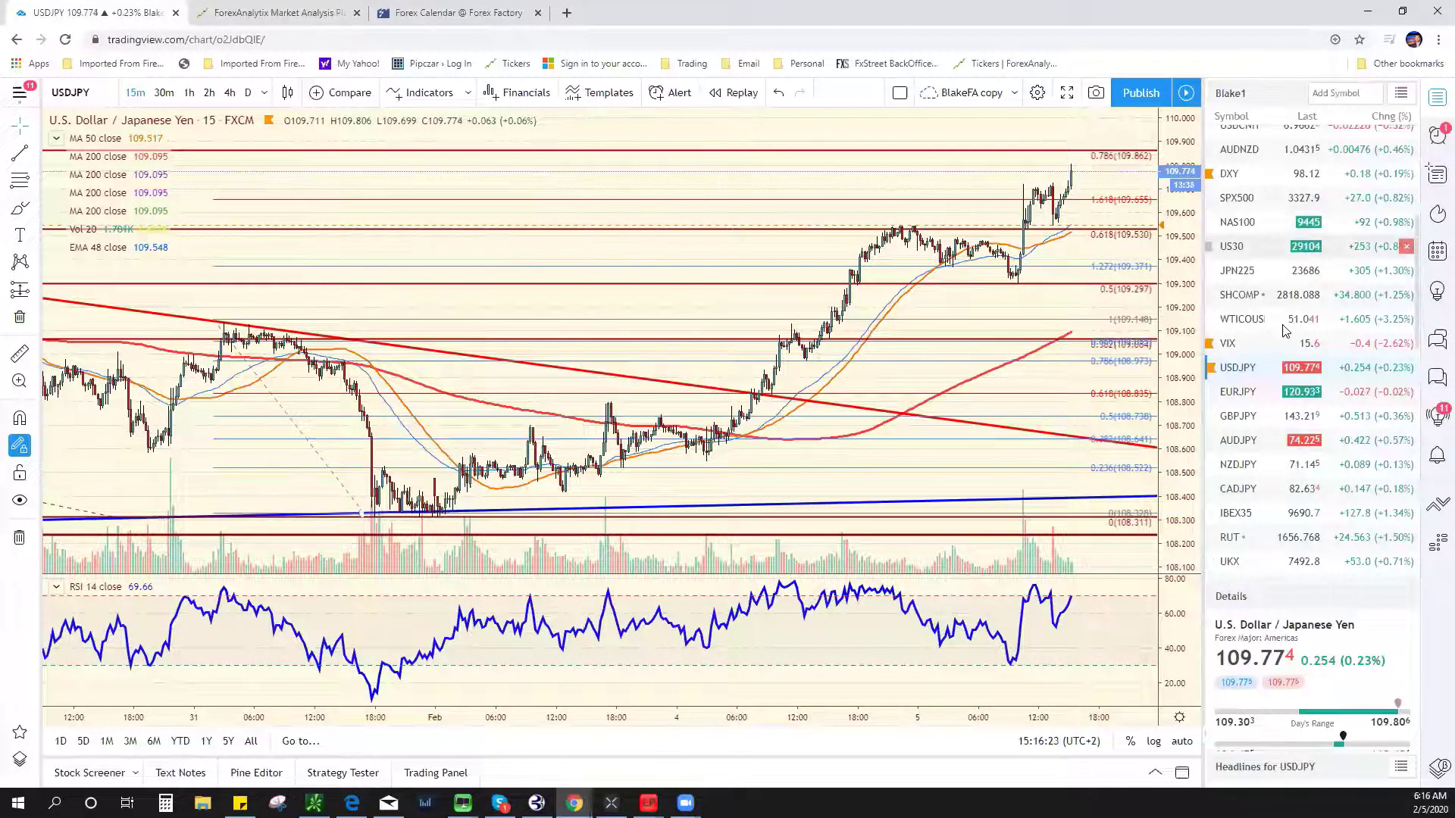
scroll(1291, 280, "up", 4)
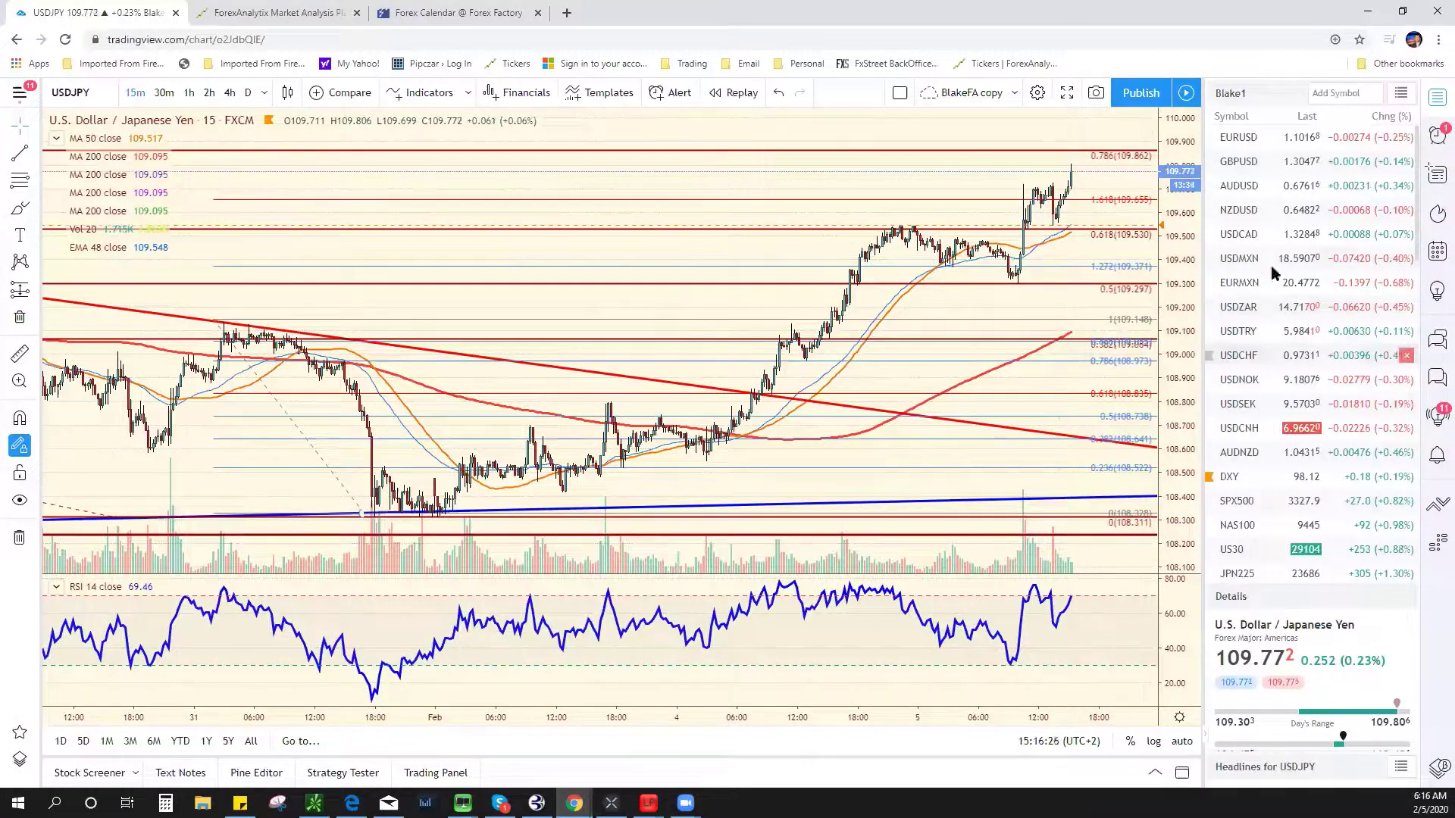
Review USDMXN on 15-minute candles, then switch the chart to SPX500
left_click(1267, 263)
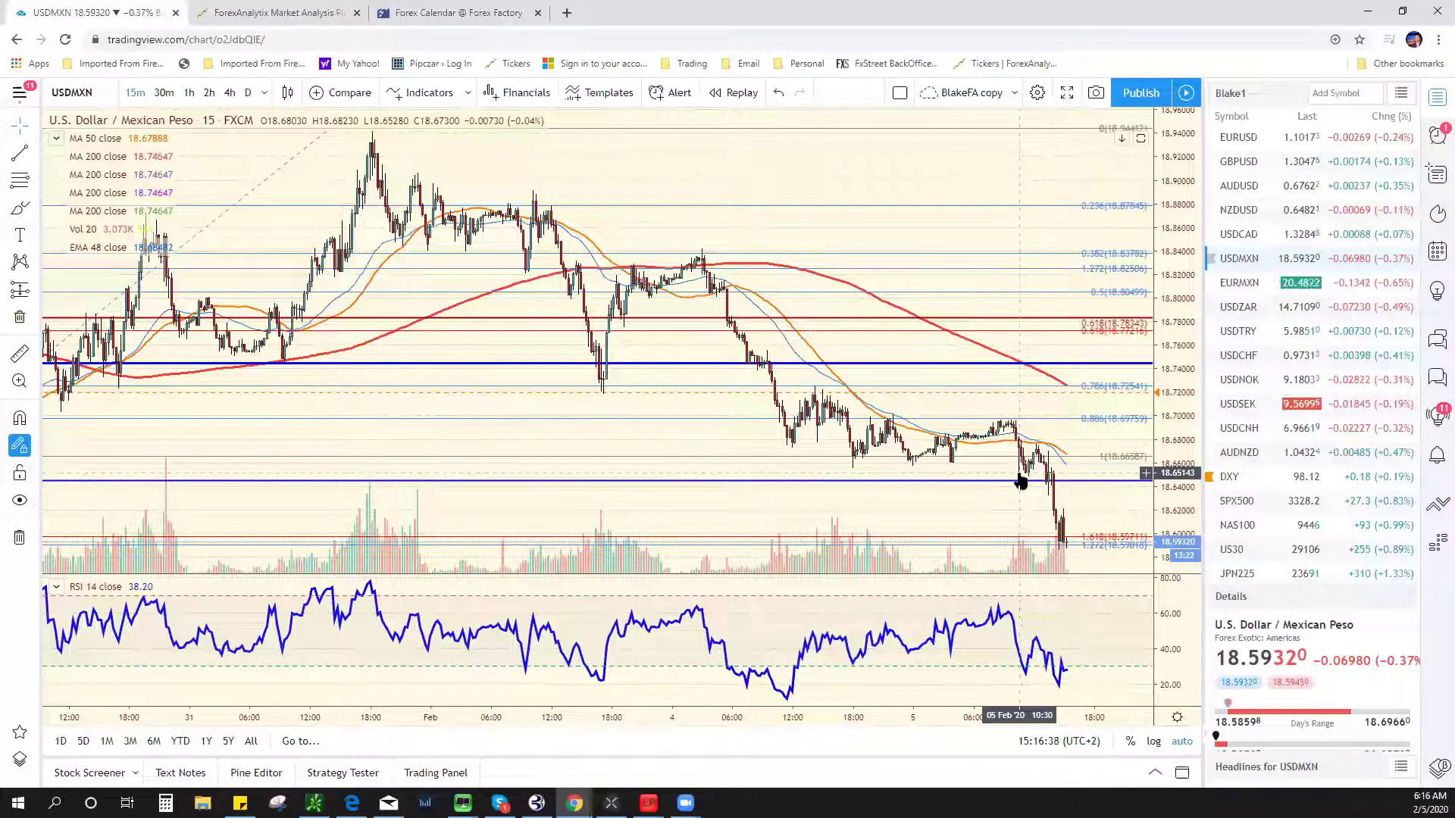
left_click(1253, 497)
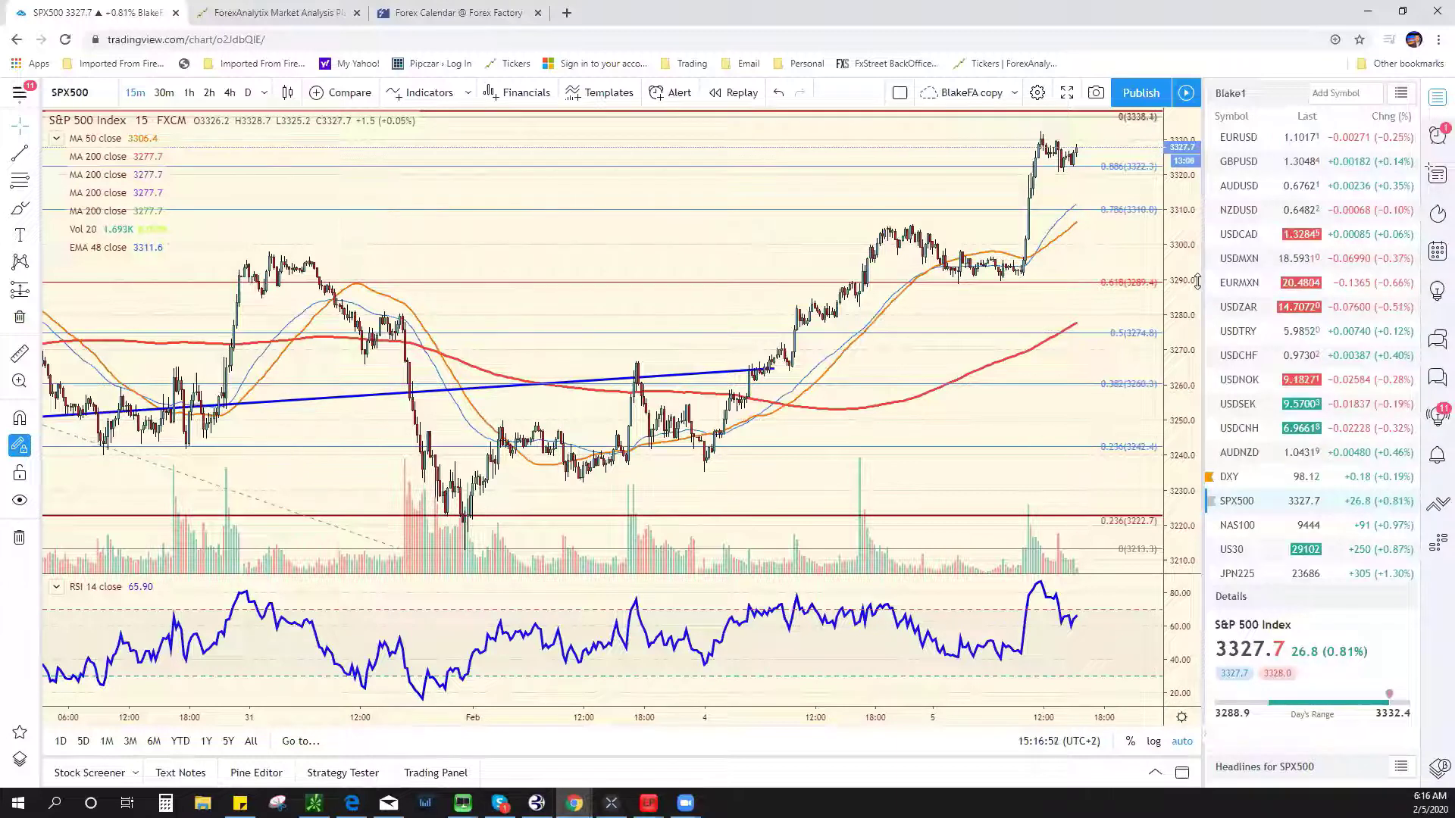
Switch the chart from SPX500 to USDCAD on 15-minute candles
left_click(1272, 236)
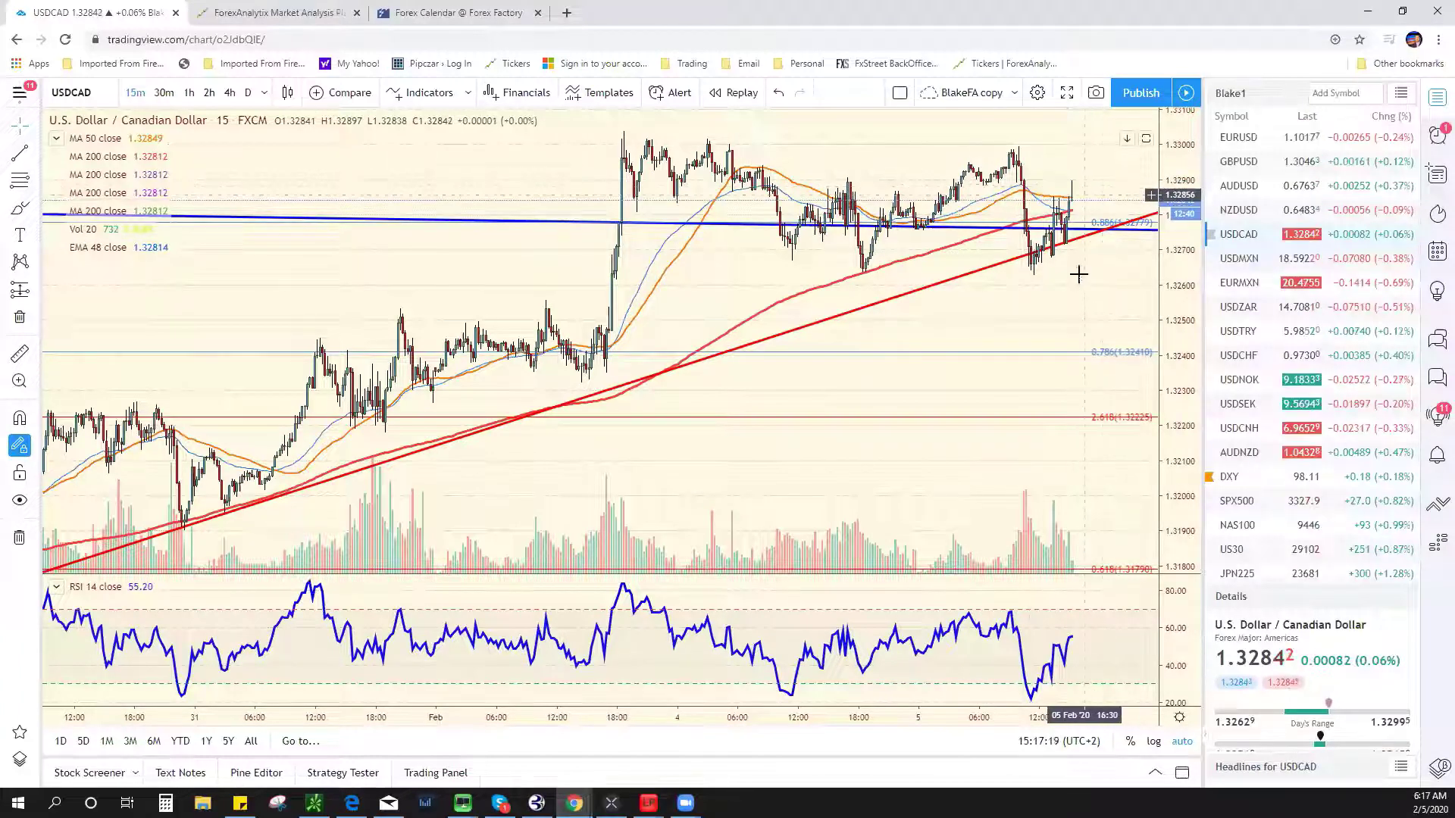
Change the USDCAD chart from 15-minute to daily candles
left_click(248, 93)
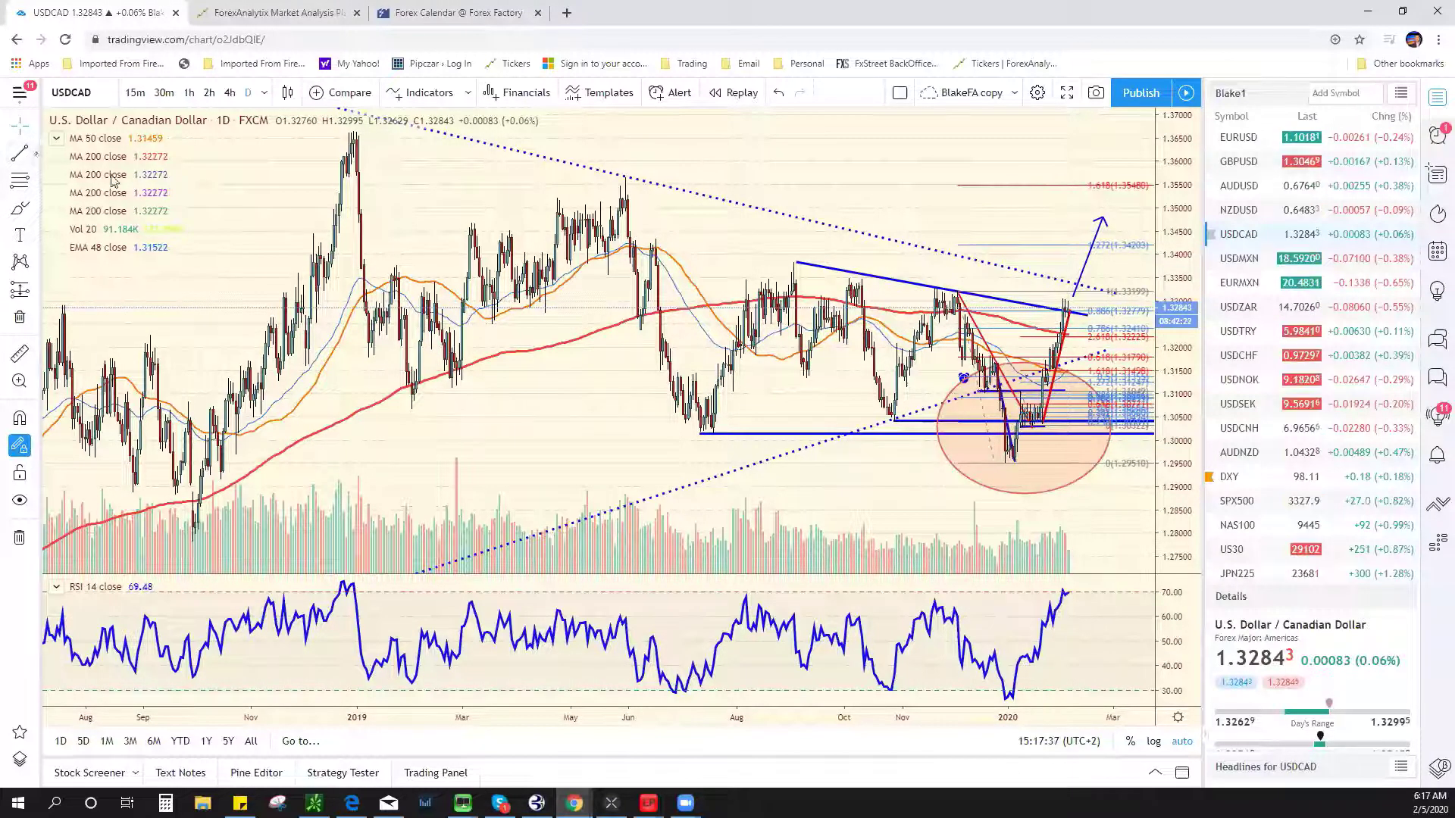
Draw a horizontal ray on USDCAD at about 1.33237
left_click(35, 154)
left_click(129, 273)
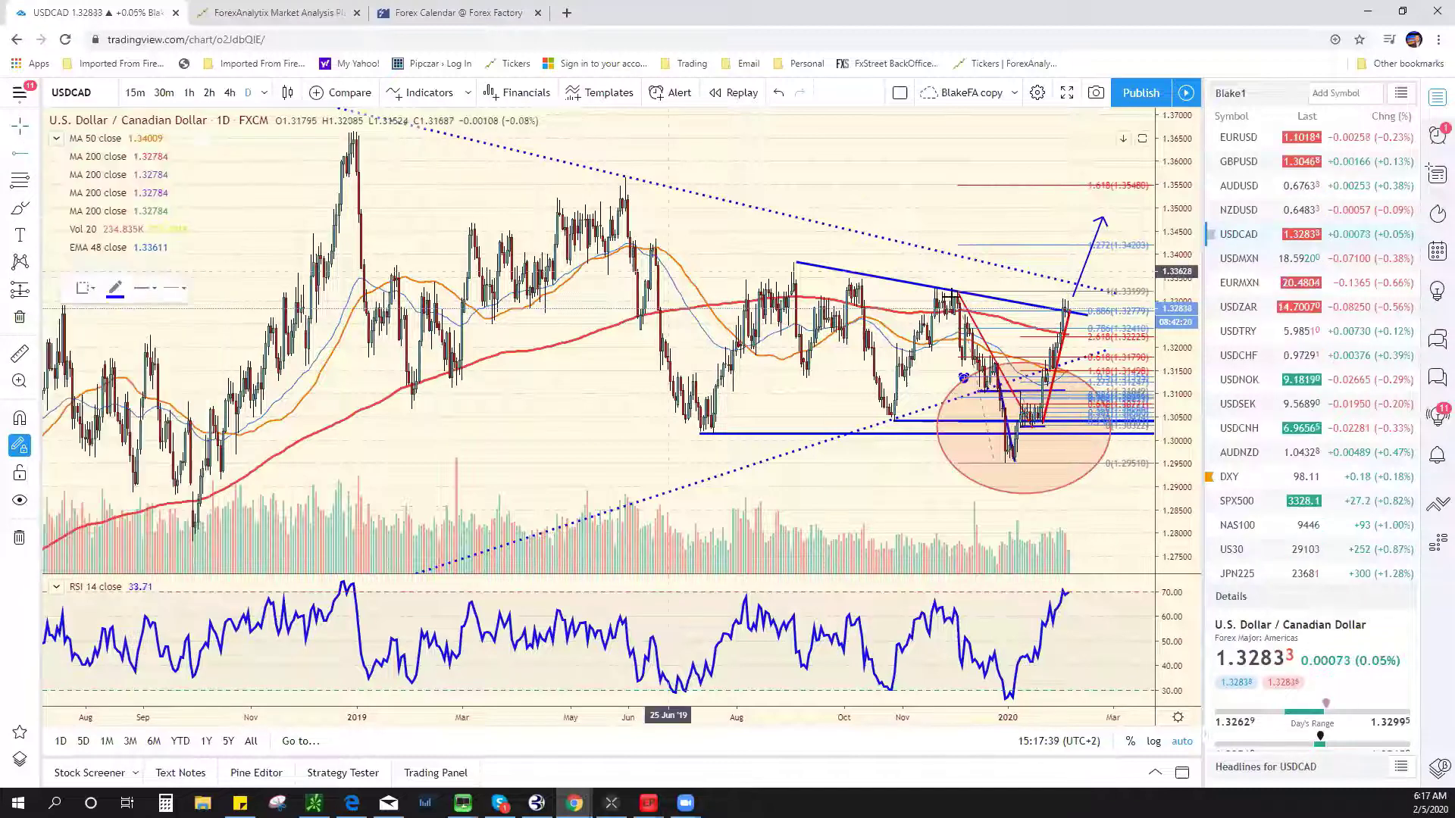
left_click(931, 289)
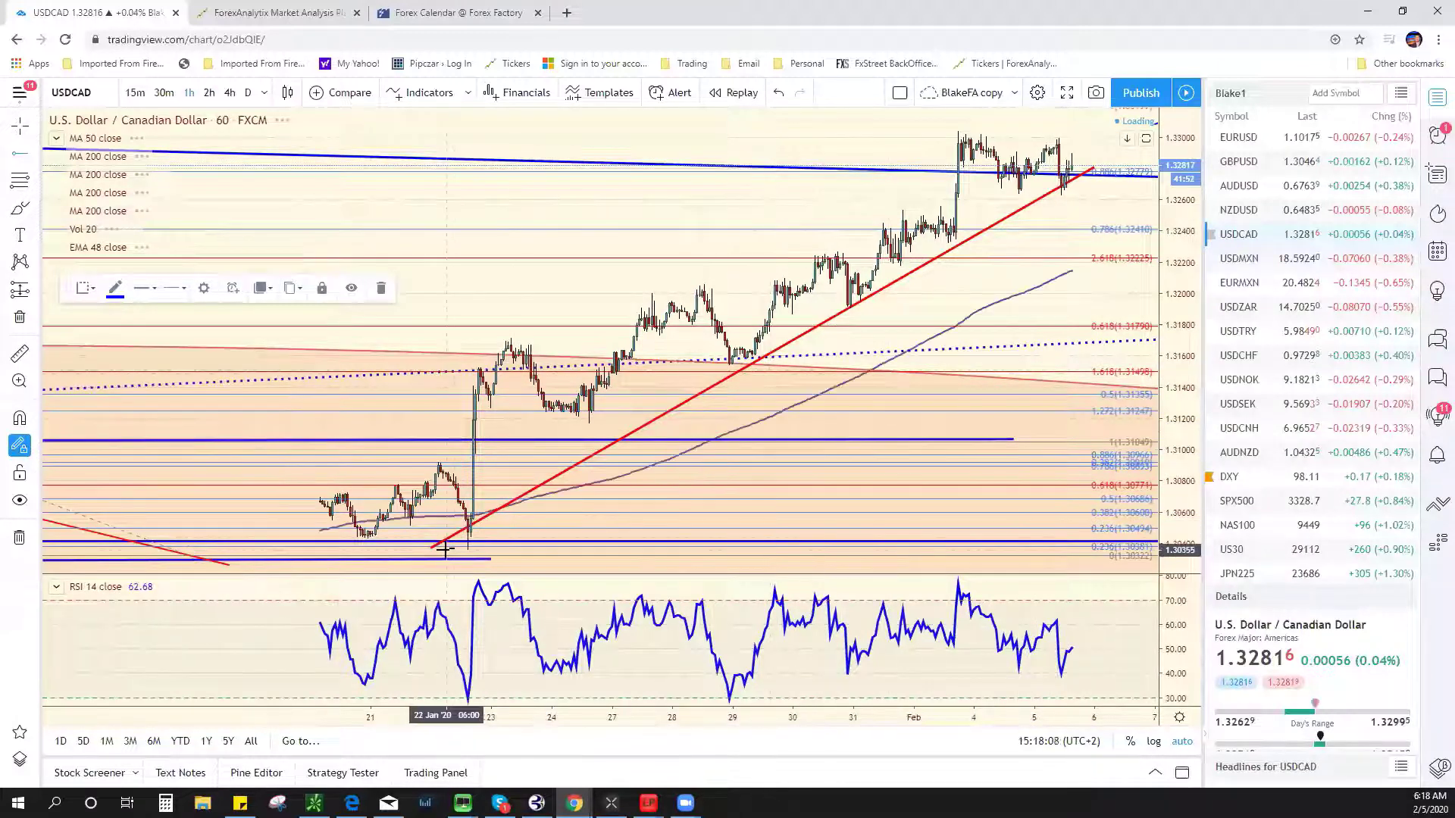
Anchor the red USDCAD trendline's lower end at the 29 Jan low and adjust its upper end
left_click_drag(434, 551, 504, 483)
left_click_drag(682, 378, 745, 350)
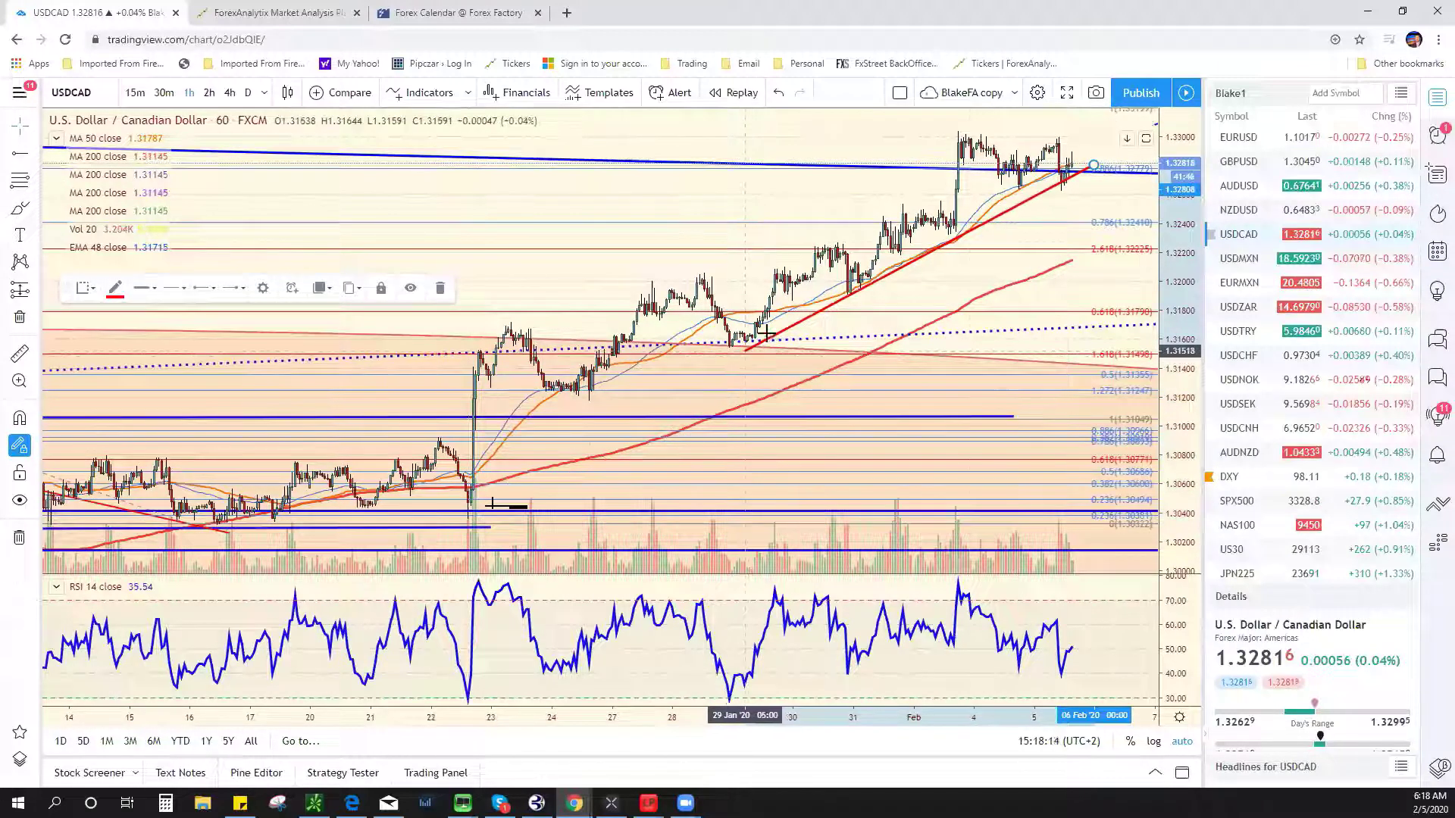
left_click_drag(1096, 162, 1099, 167)
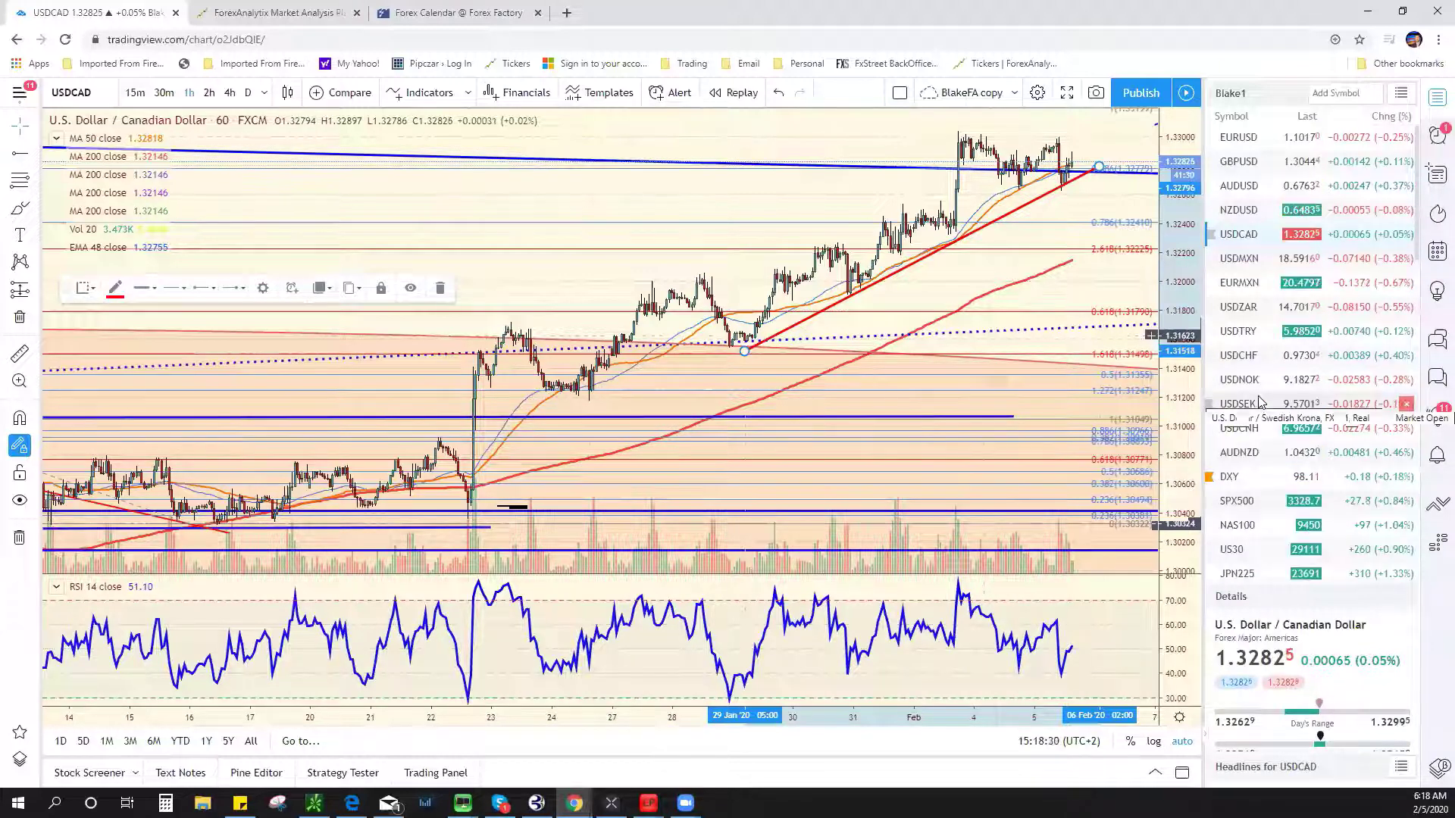
Open the XAUUSD gold spot hourly chart from further down the watchlist
scroll(1251, 469, "down", 2)
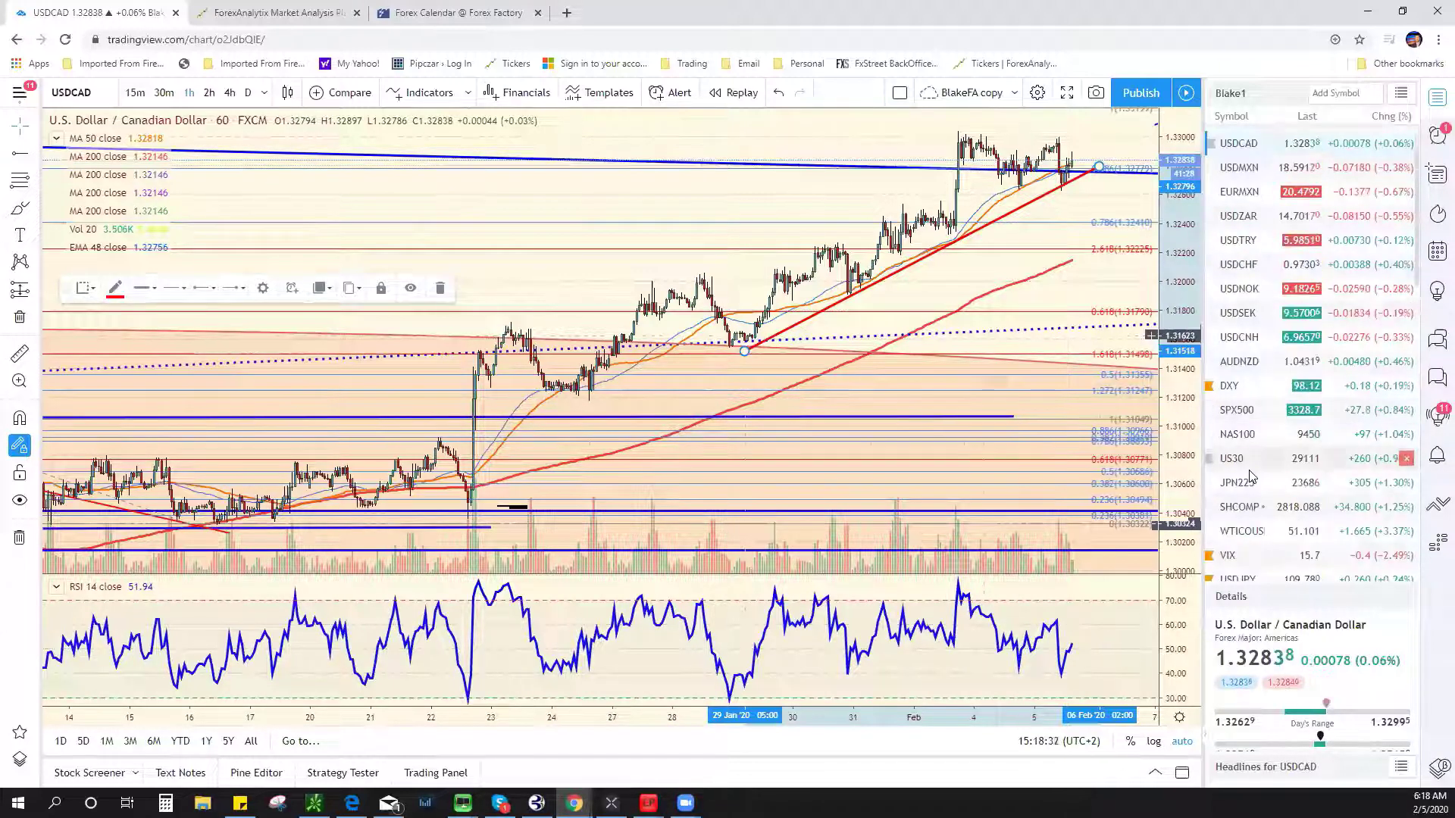
scroll(1251, 475, "down", 3)
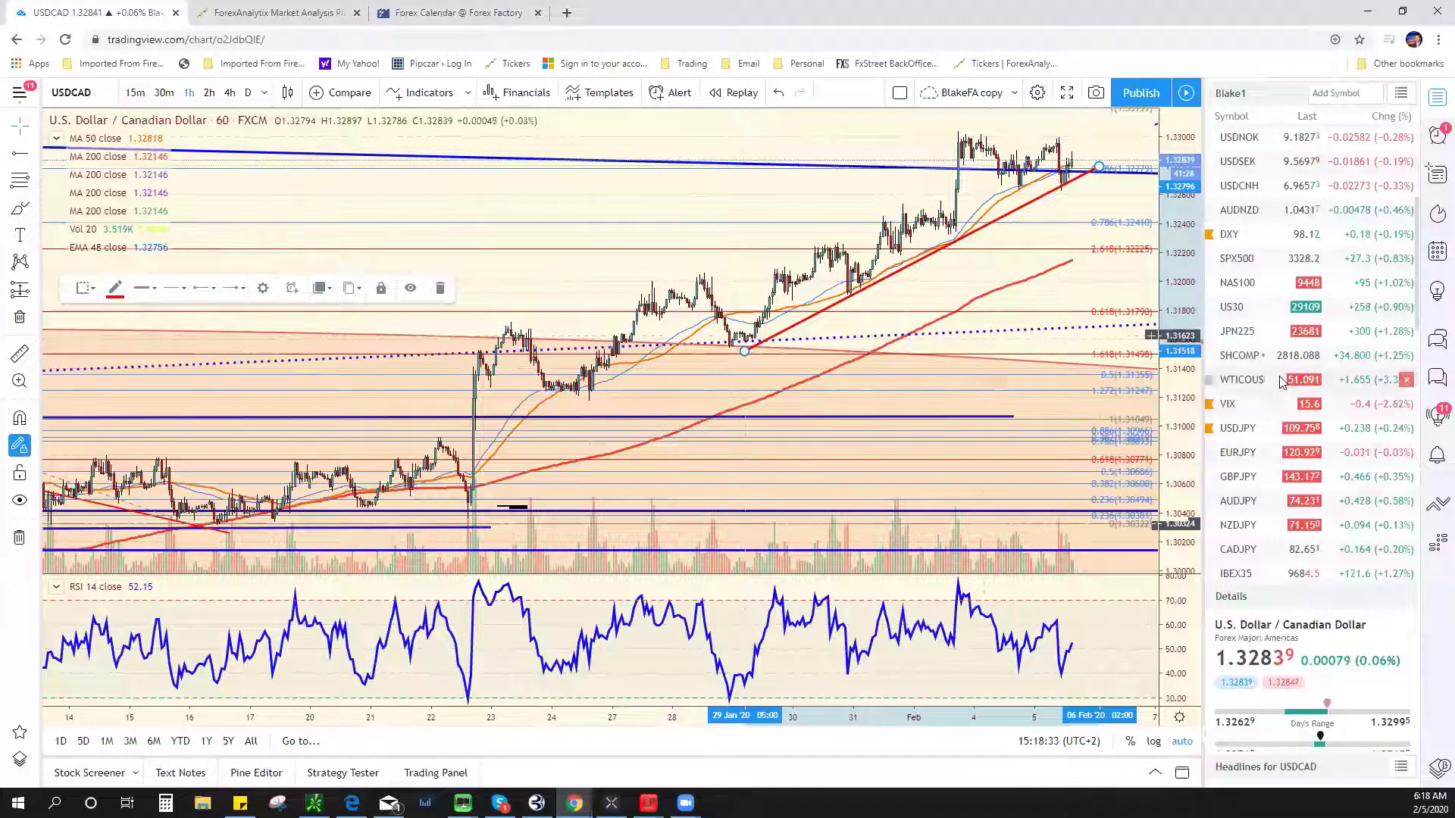
scroll(1273, 489, "down", 2)
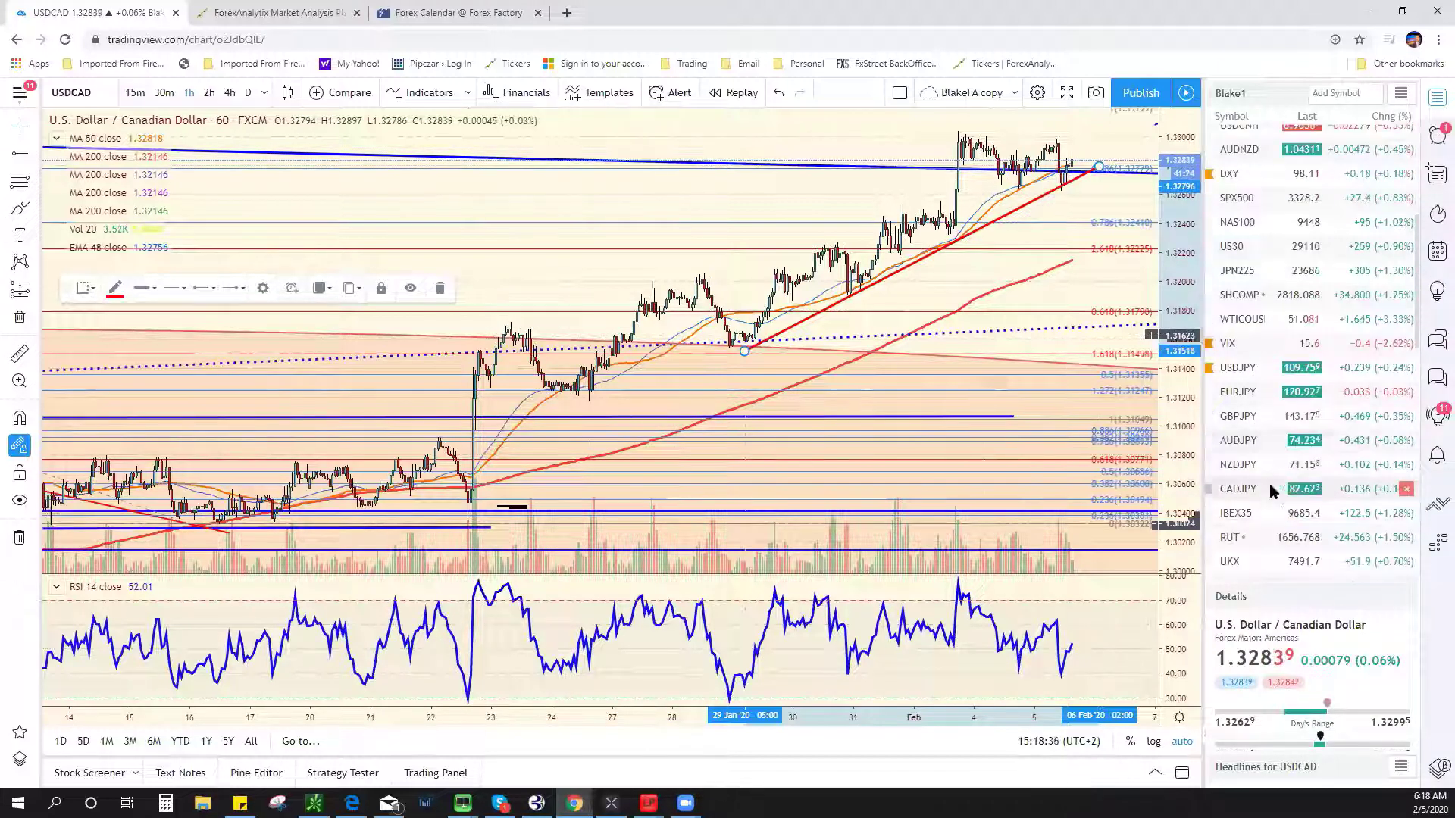
scroll(1273, 491, "down", 3)
left_click(1274, 517)
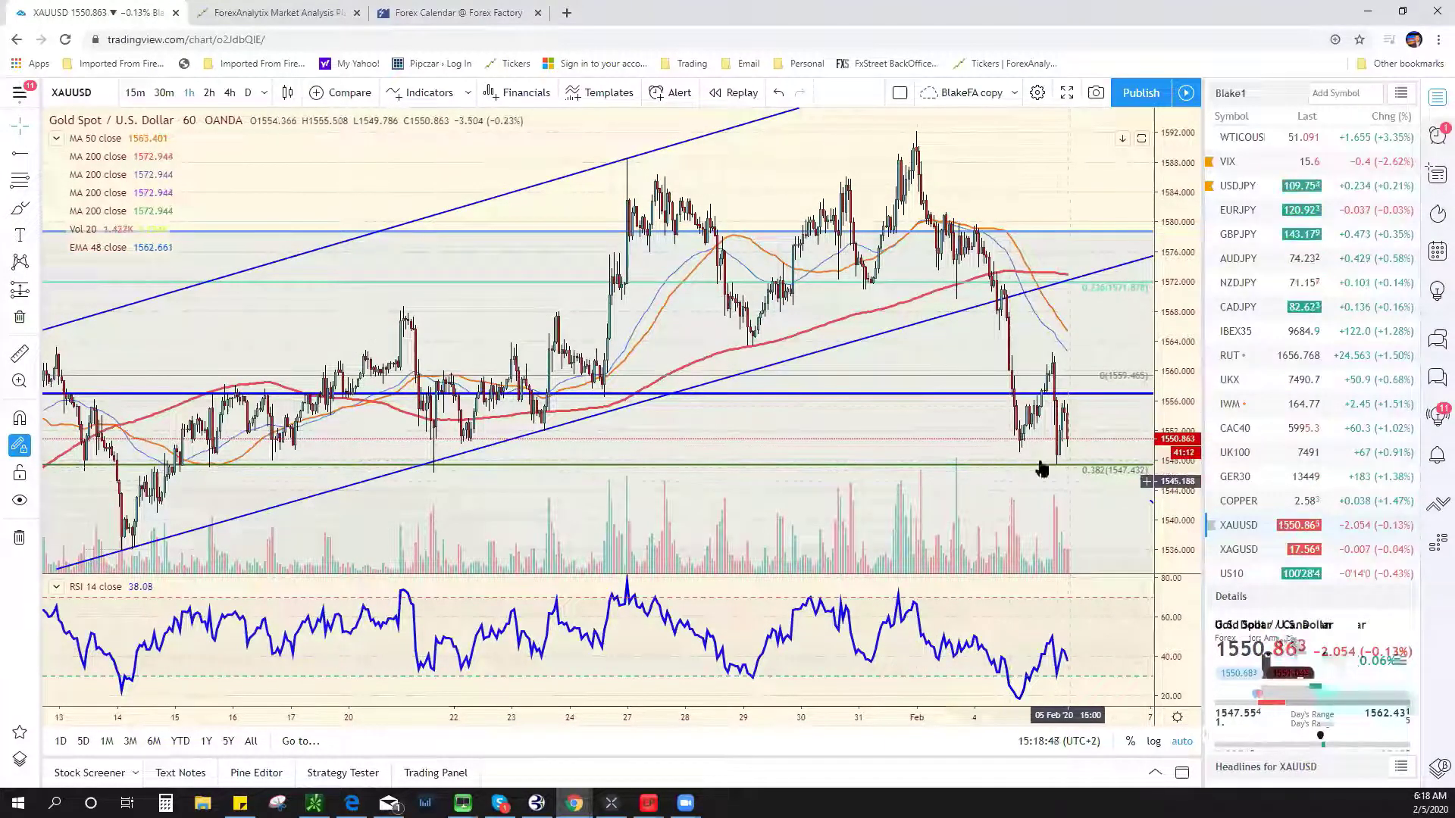
Switch gold to 4h and draw a Fibonacci retracement from the 14 Jan low to 29 Jan high
left_click(229, 92)
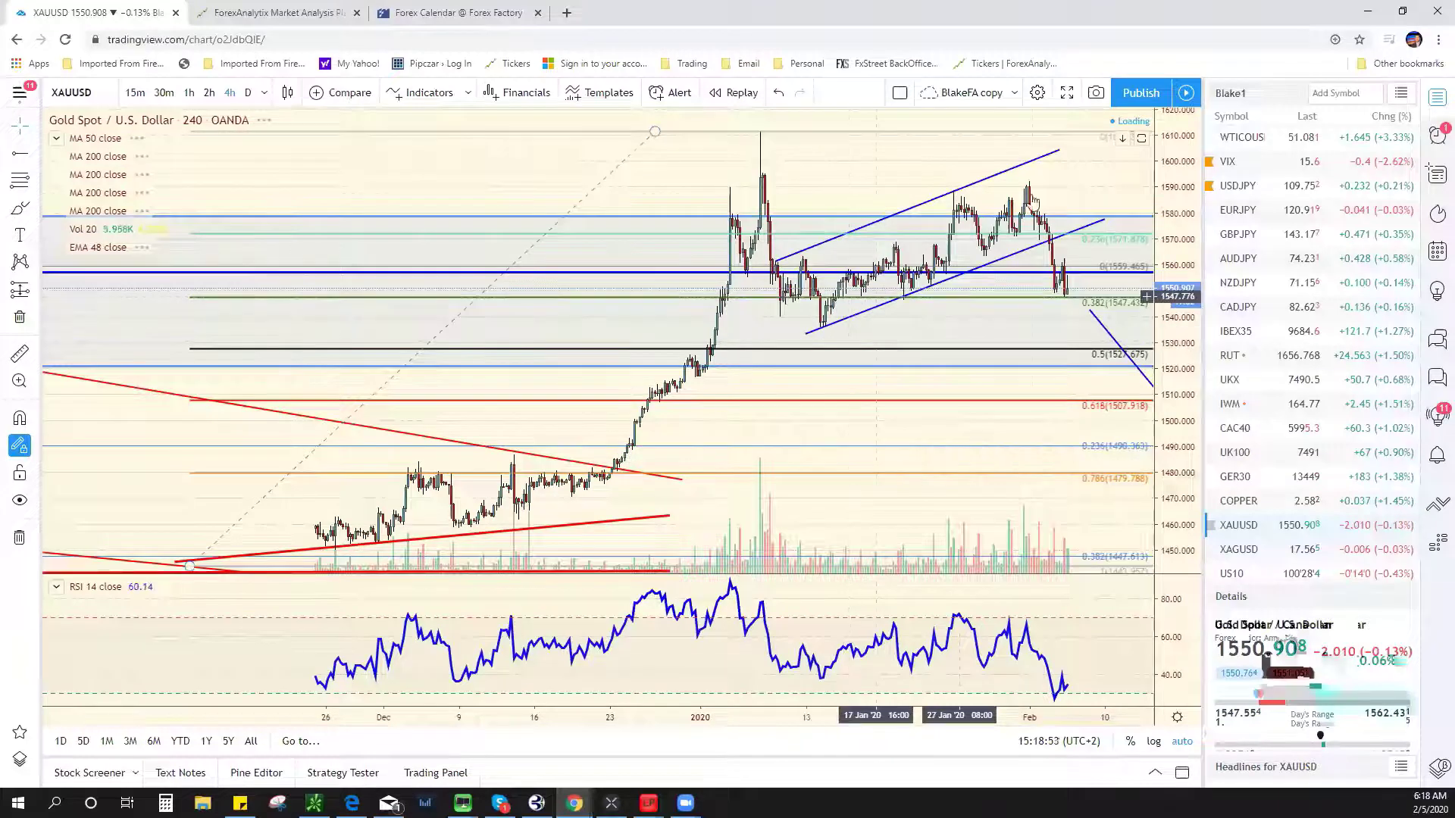
left_click(18, 181)
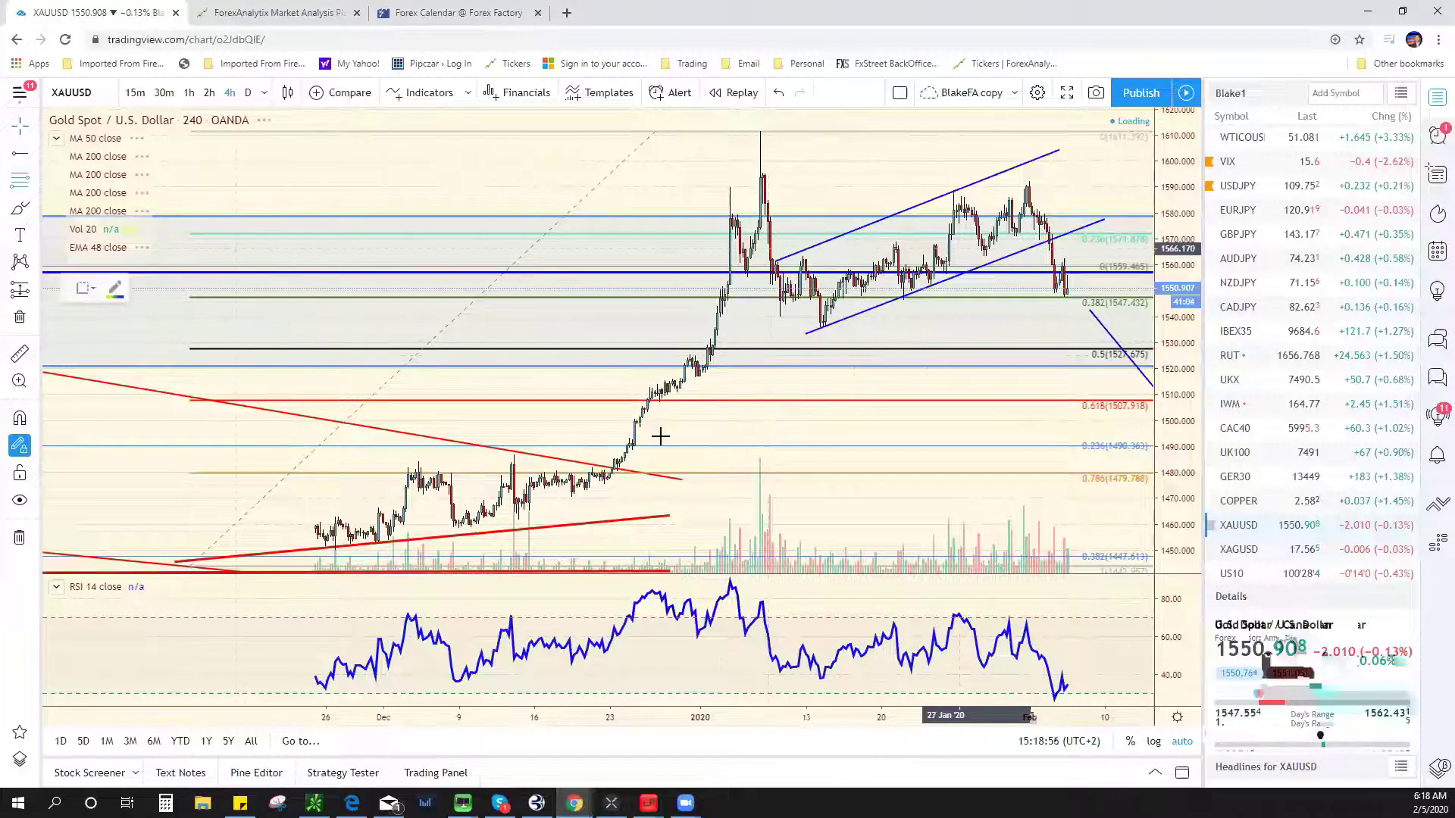
left_click(824, 327)
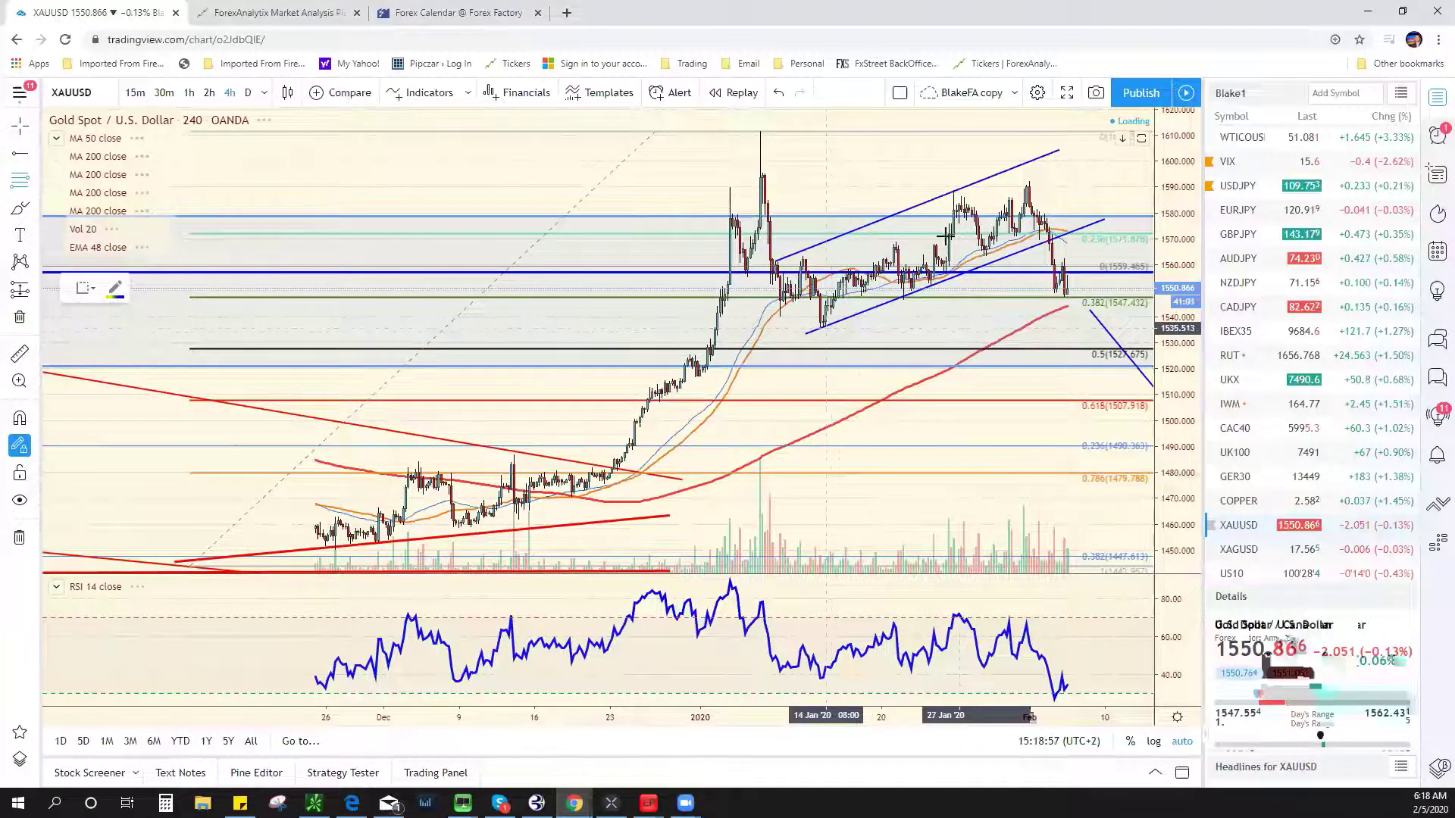
left_click(996, 180)
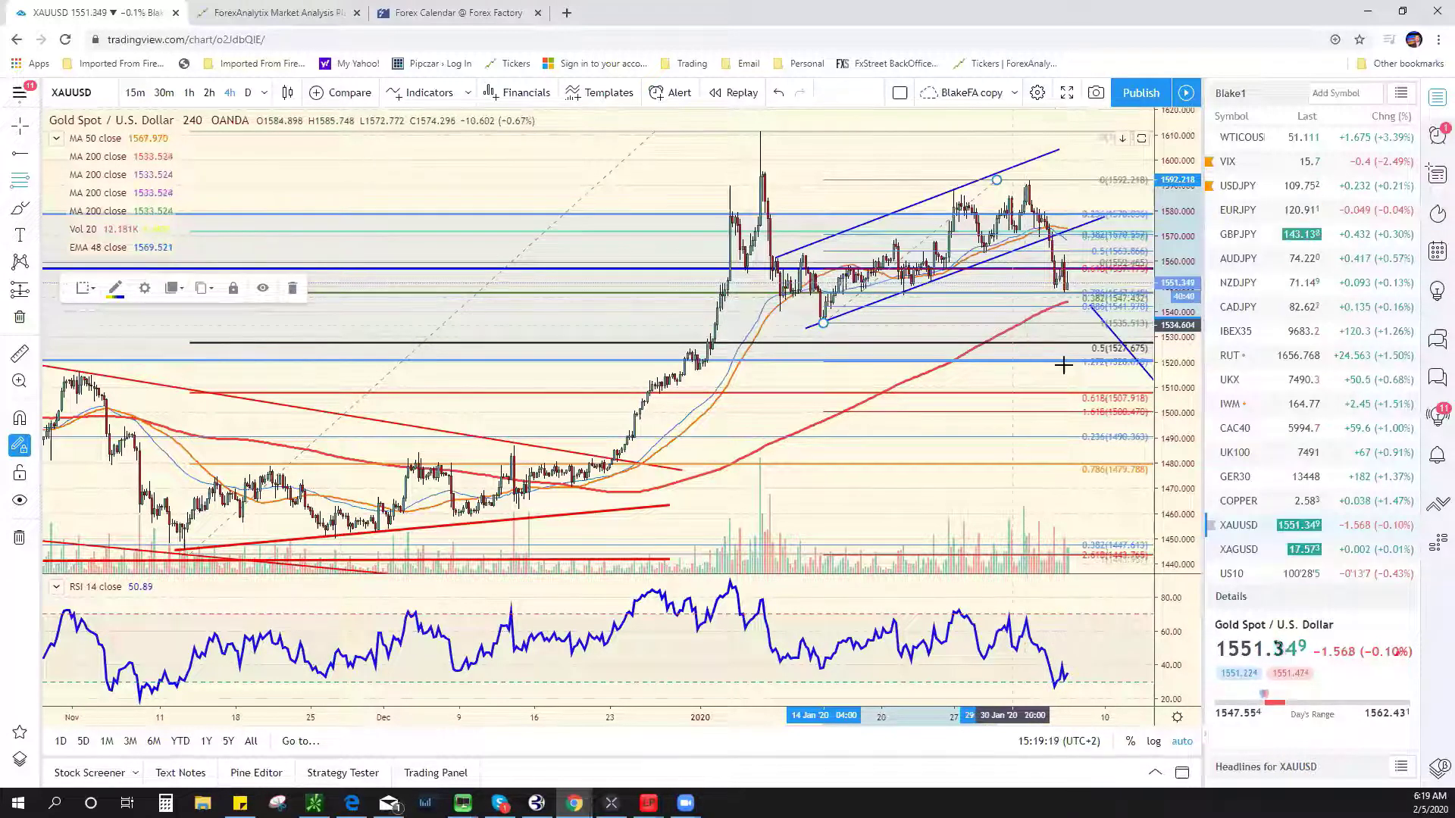
Open the ZN1! 10 Year T-Note Futures chart from the watchlist
scroll(1064, 364, "up", 2)
scroll(1281, 489, "down", 2)
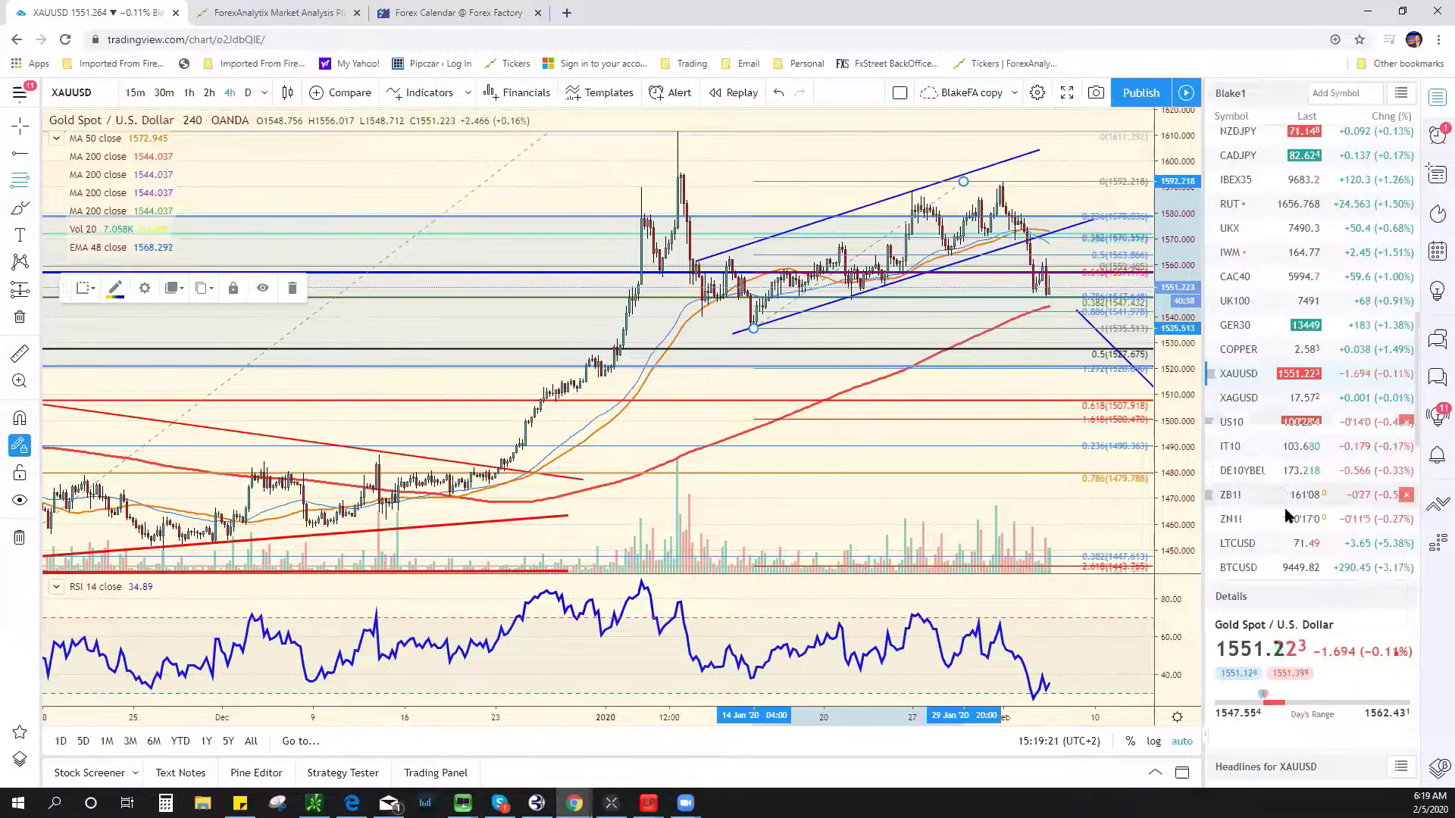
left_click(1288, 518)
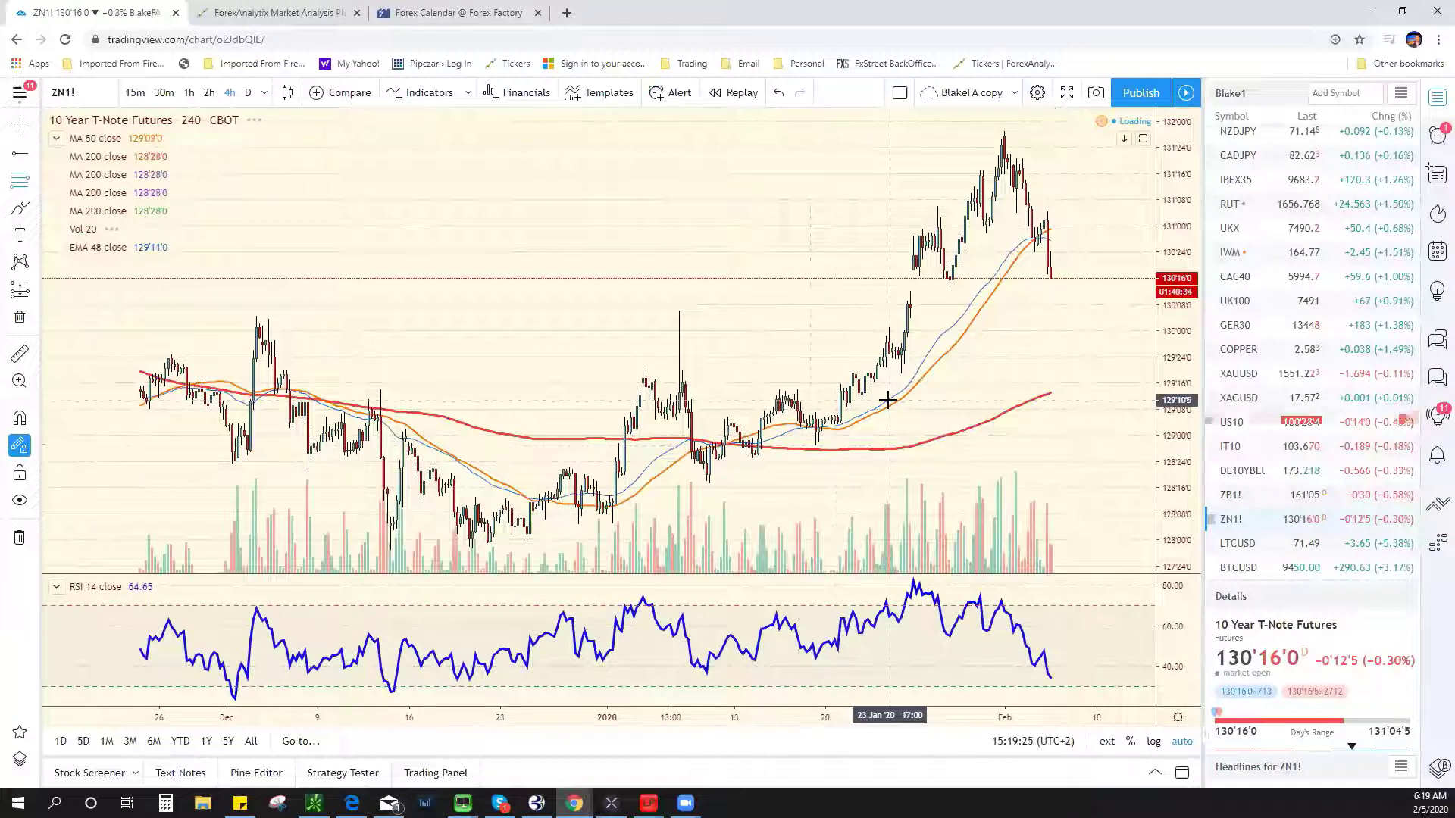
Move ZN1! from daily to 1-week (W) candles using the interval dropdown
left_click(248, 93)
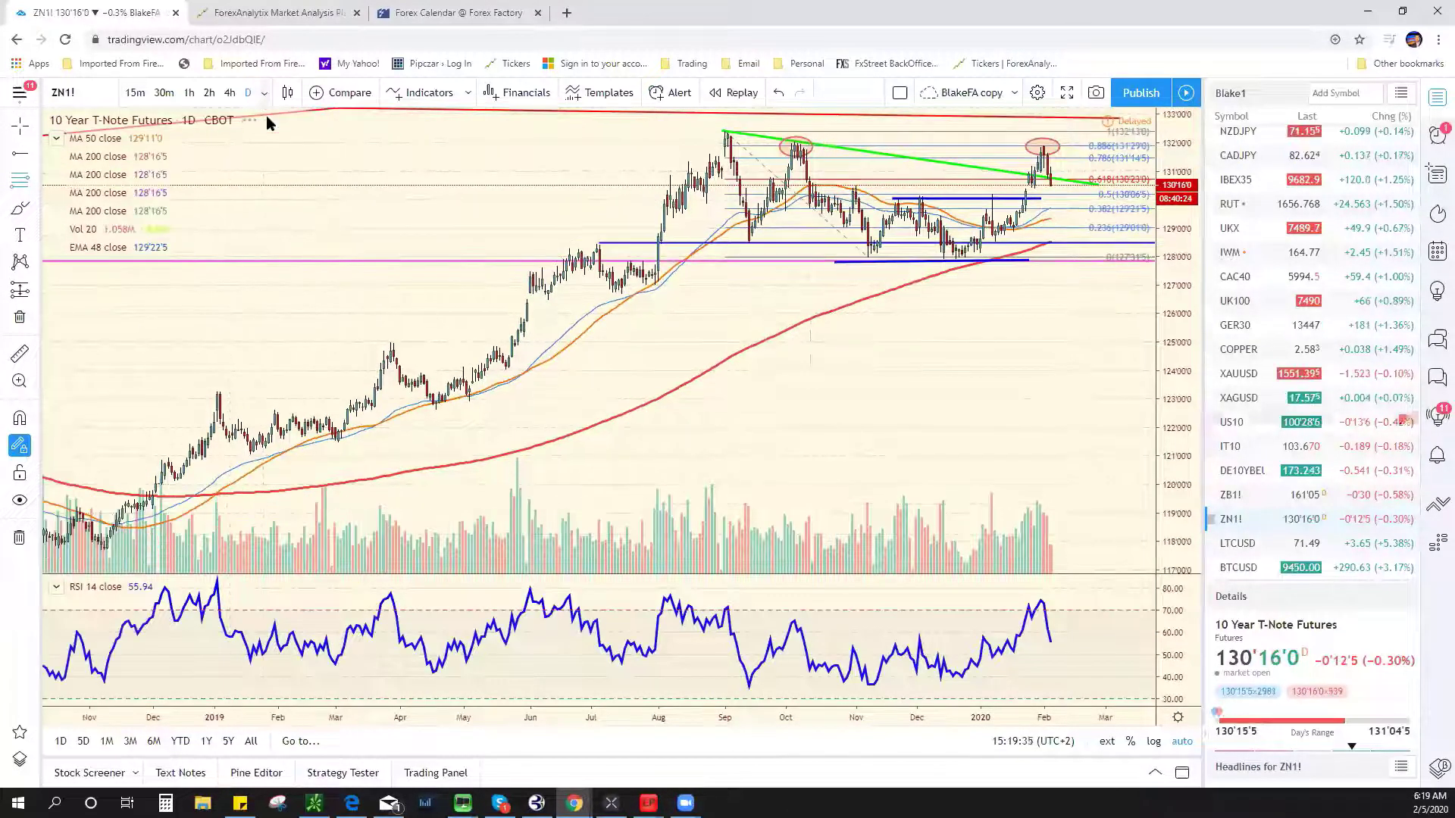
left_click(264, 92)
left_click(339, 540)
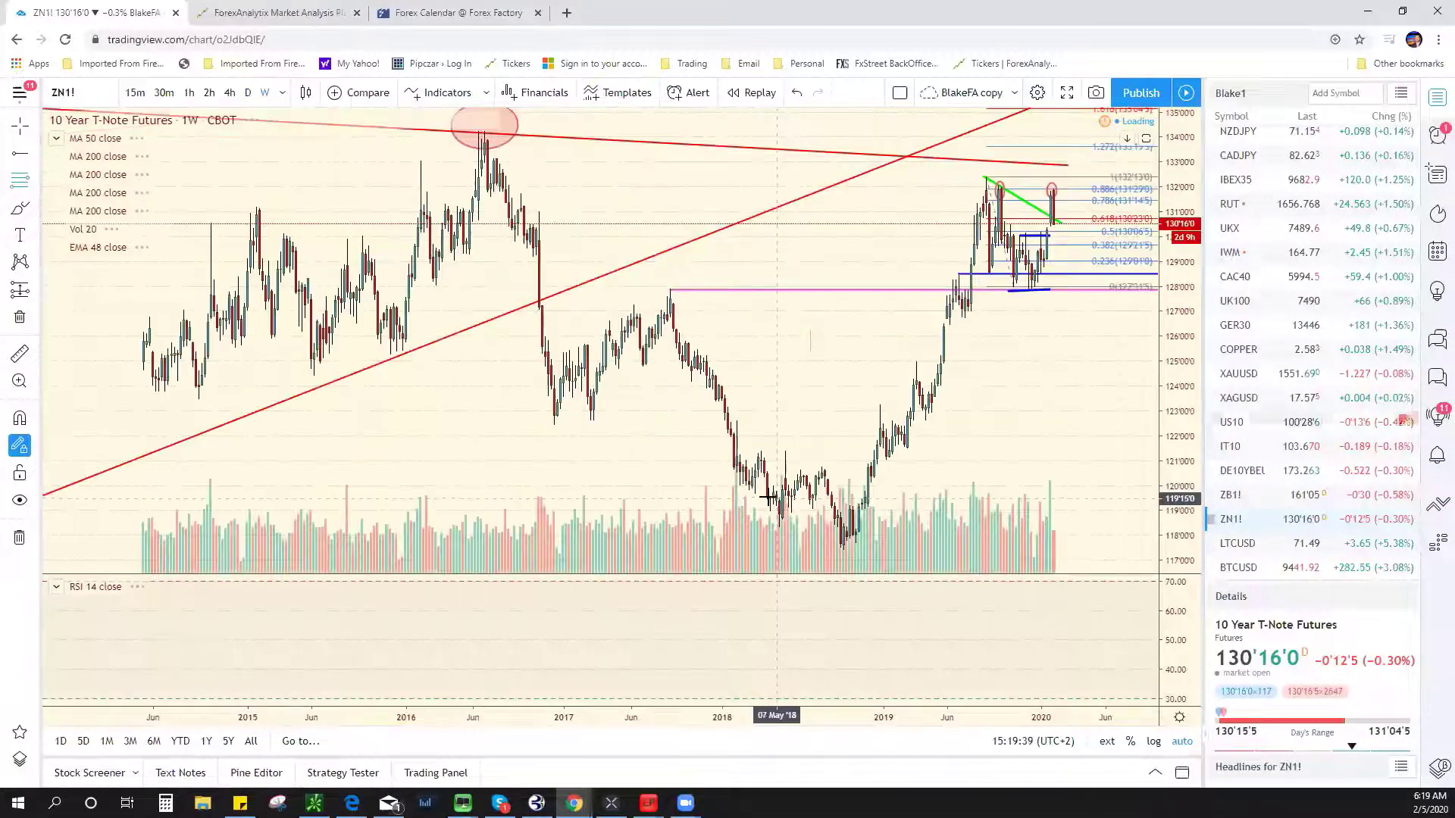
Zoom in and out across ZN1!'s weekly history, then go back to daily (D) candles
scroll(766, 481, "down", 3)
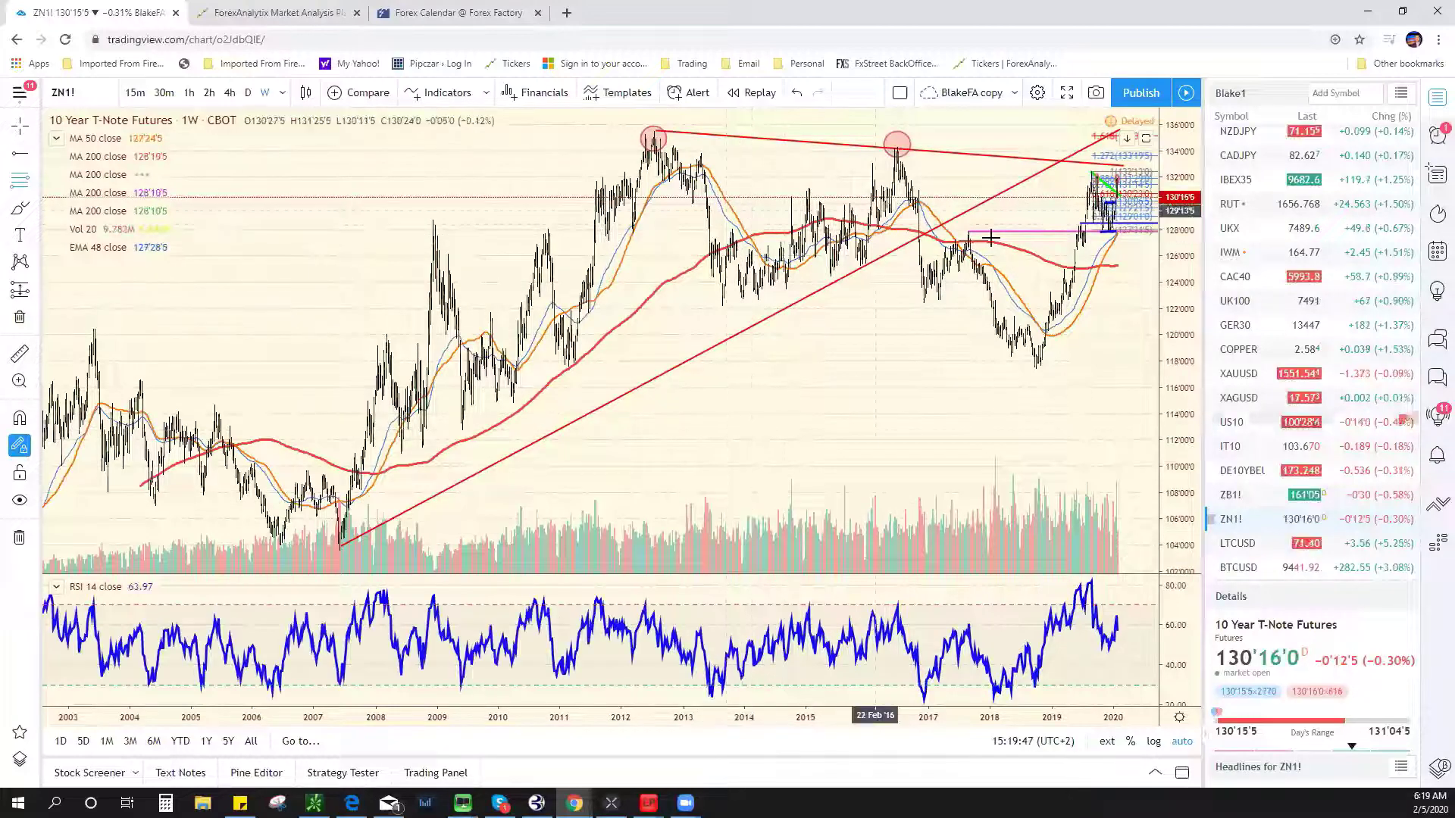
scroll(1046, 268, "up", 4)
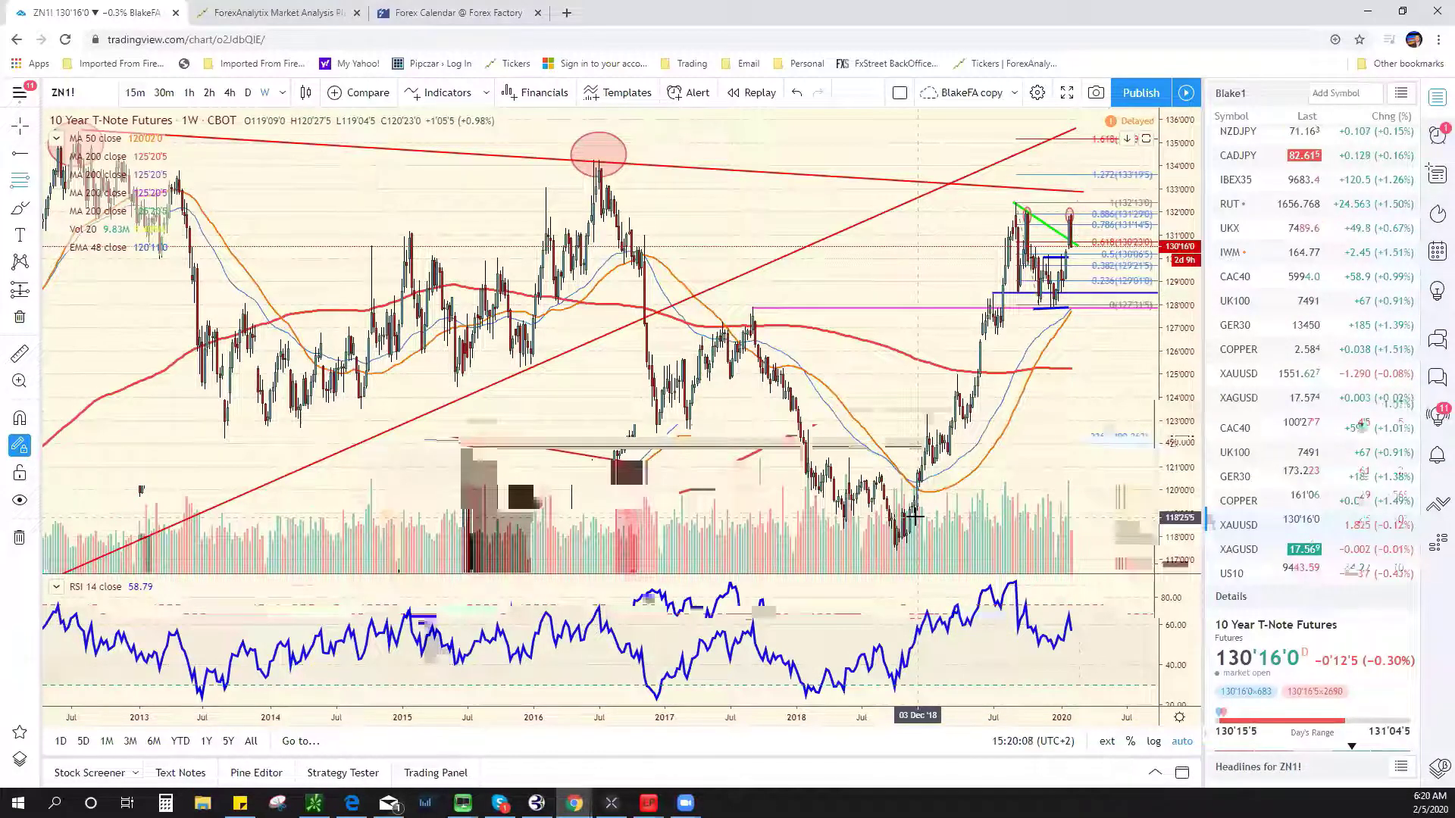
scroll(1107, 161, "down", 5)
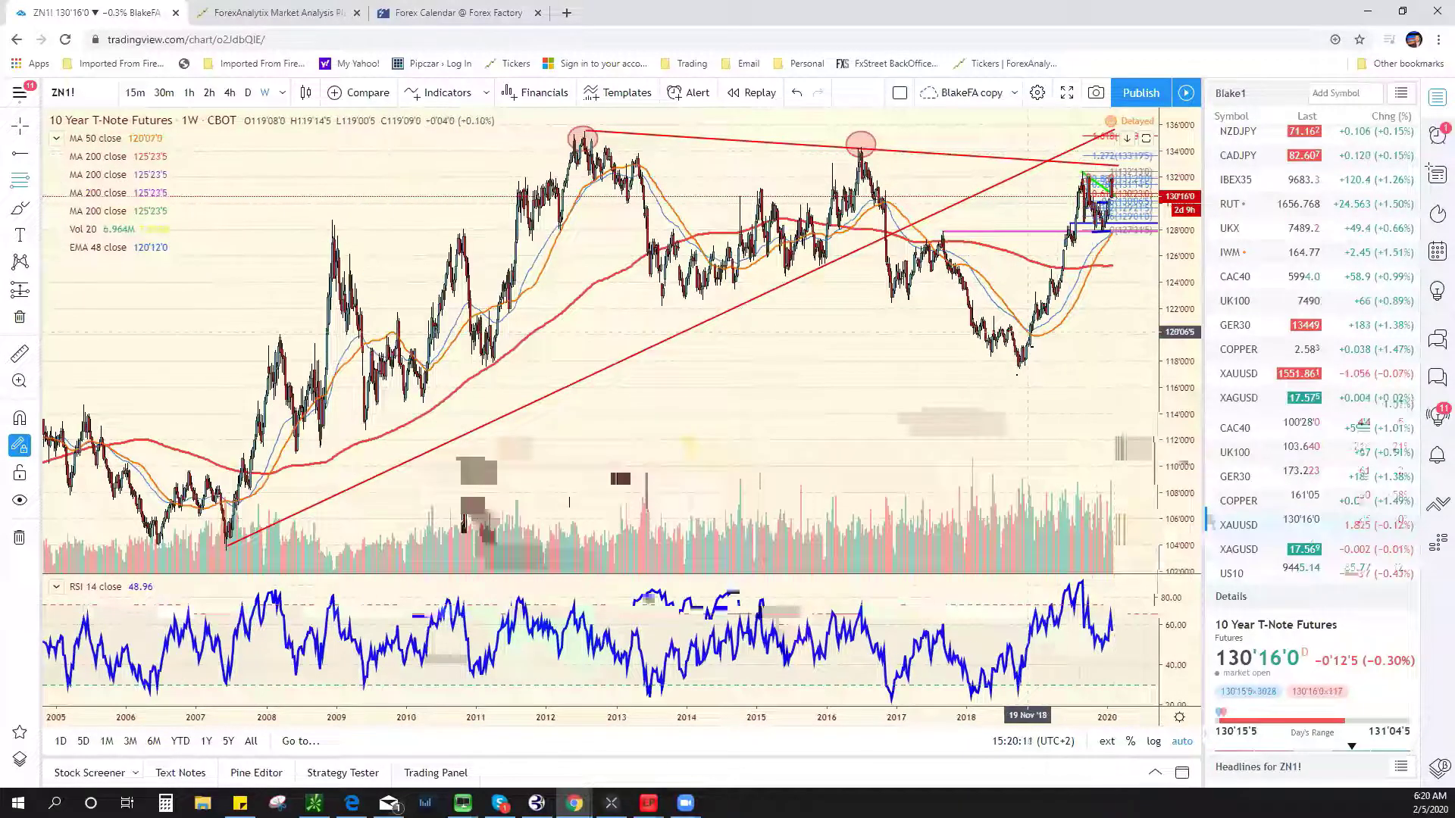
scroll(977, 401, "up", 3)
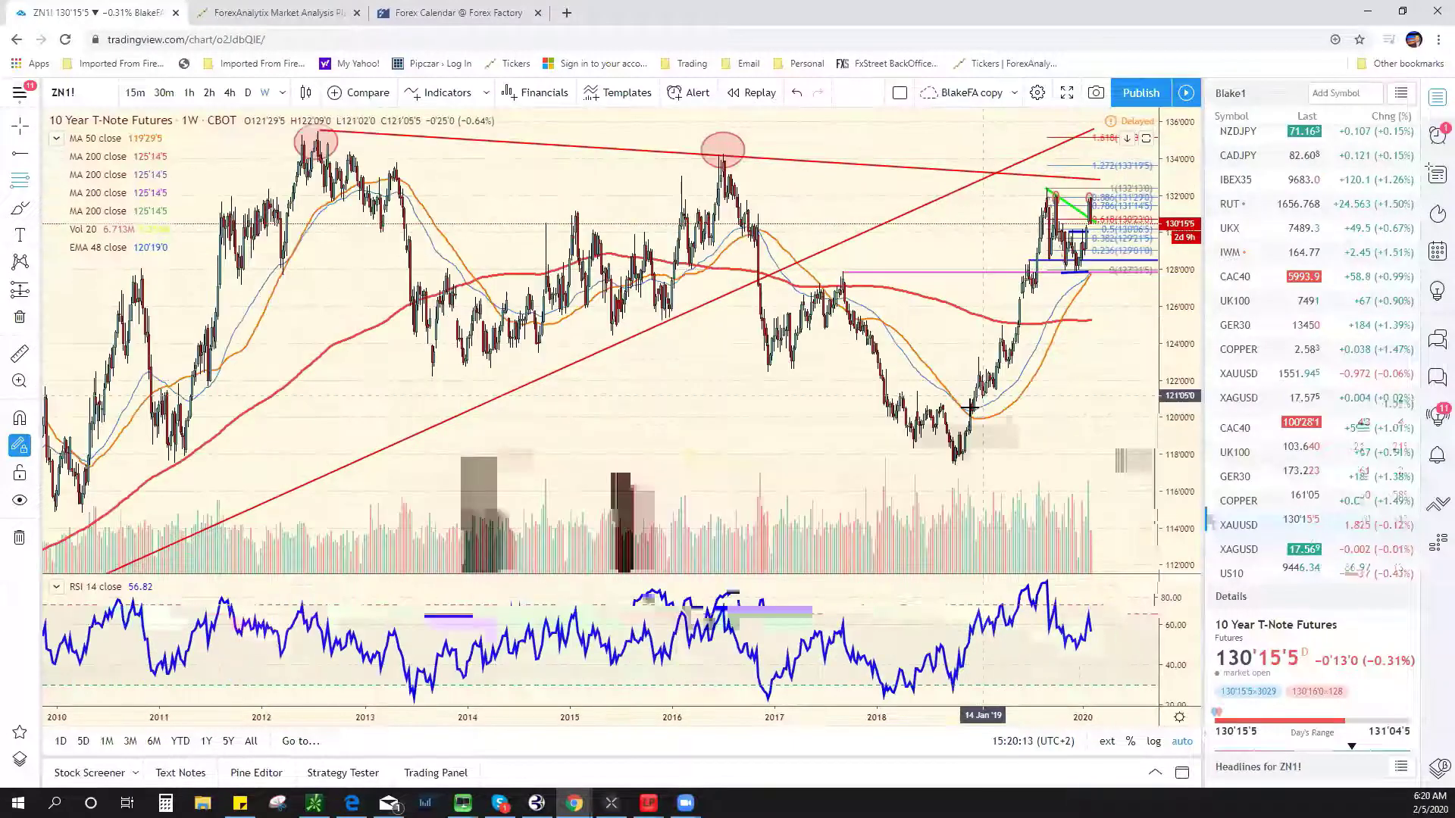
scroll(947, 402, "up", 5)
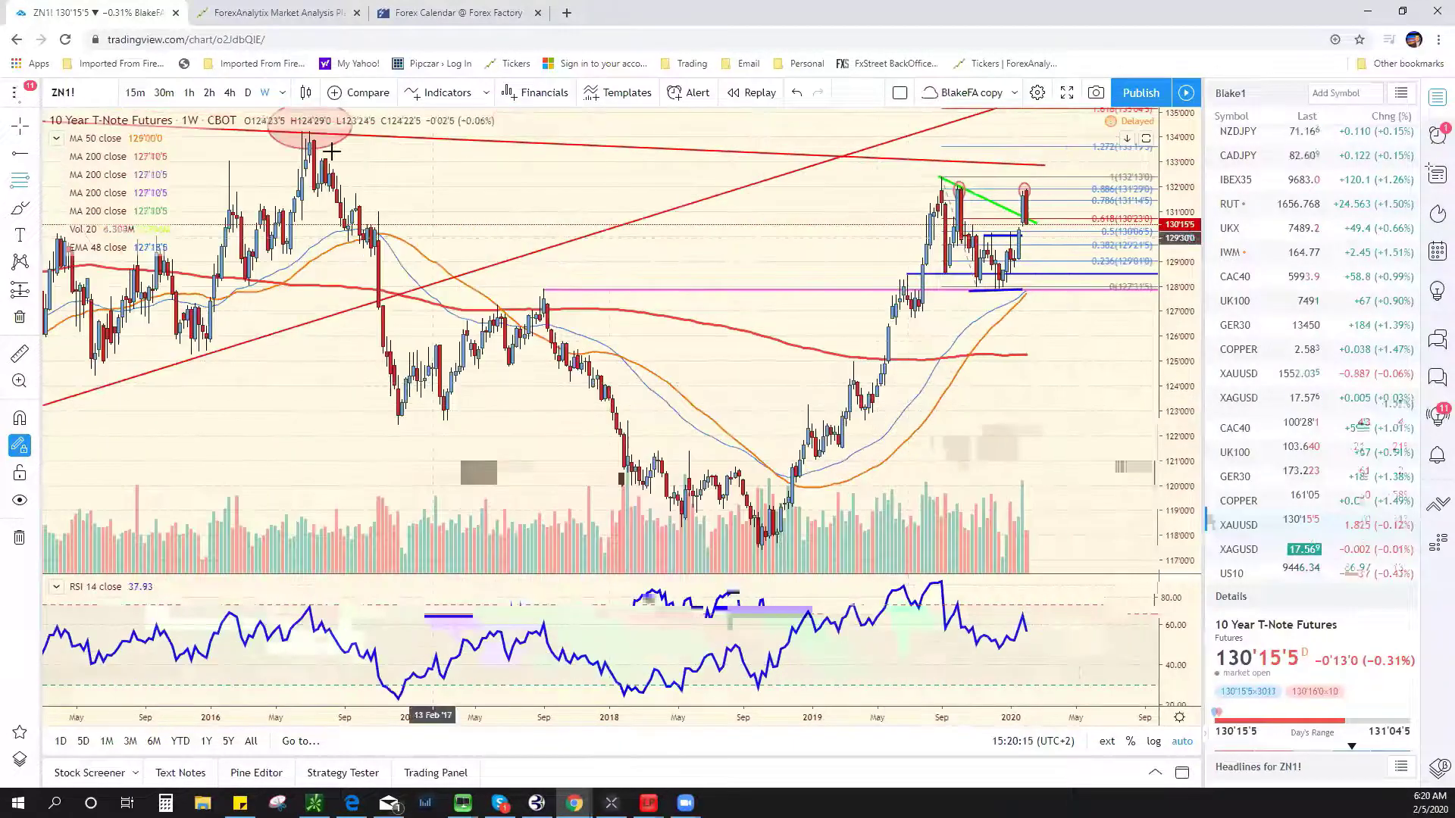
left_click(248, 93)
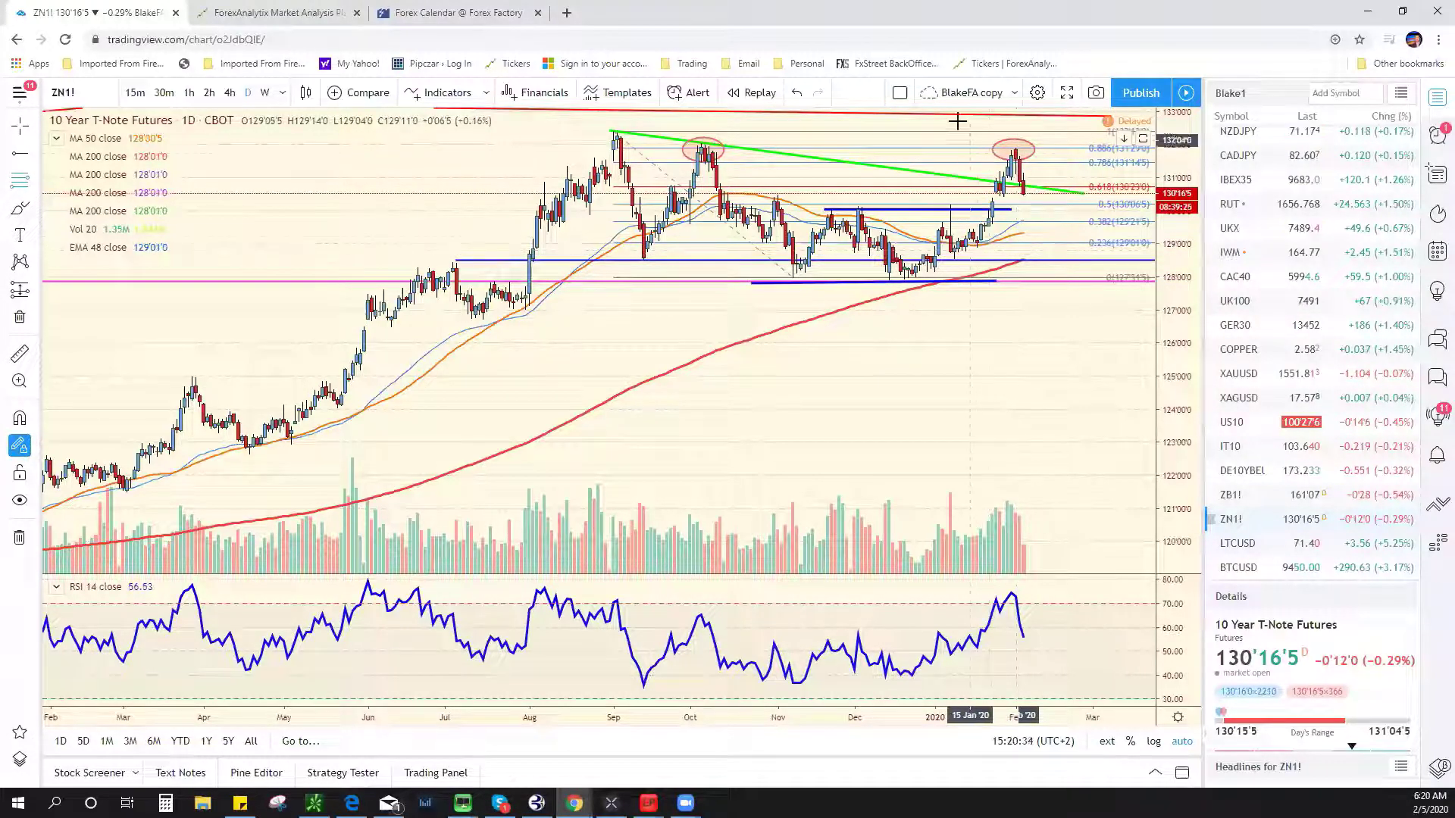
Inspect and deselect the blue horizontal support line, then zoom the daily chart out toward early 2019
left_click(985, 260)
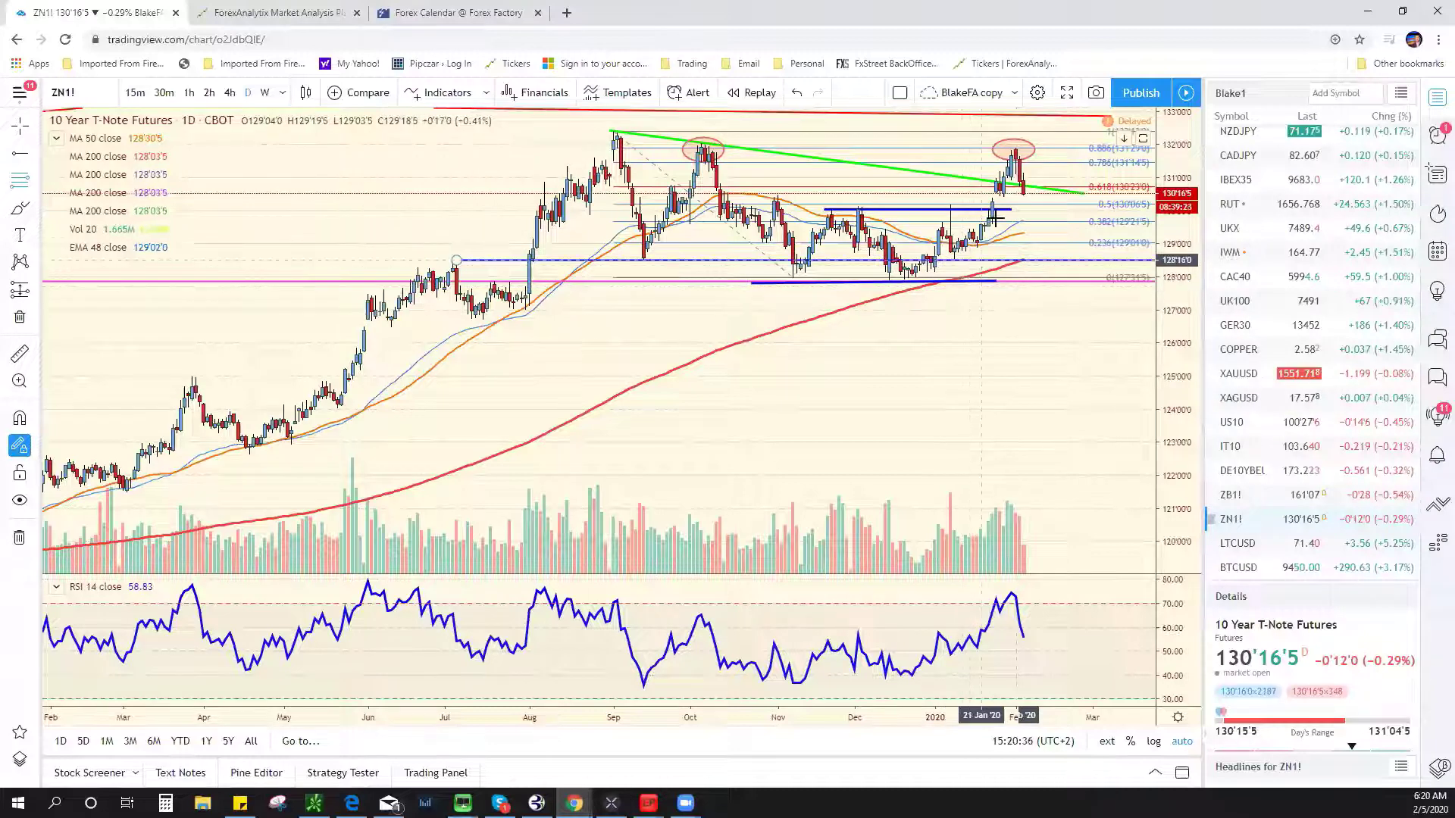
left_click(994, 219)
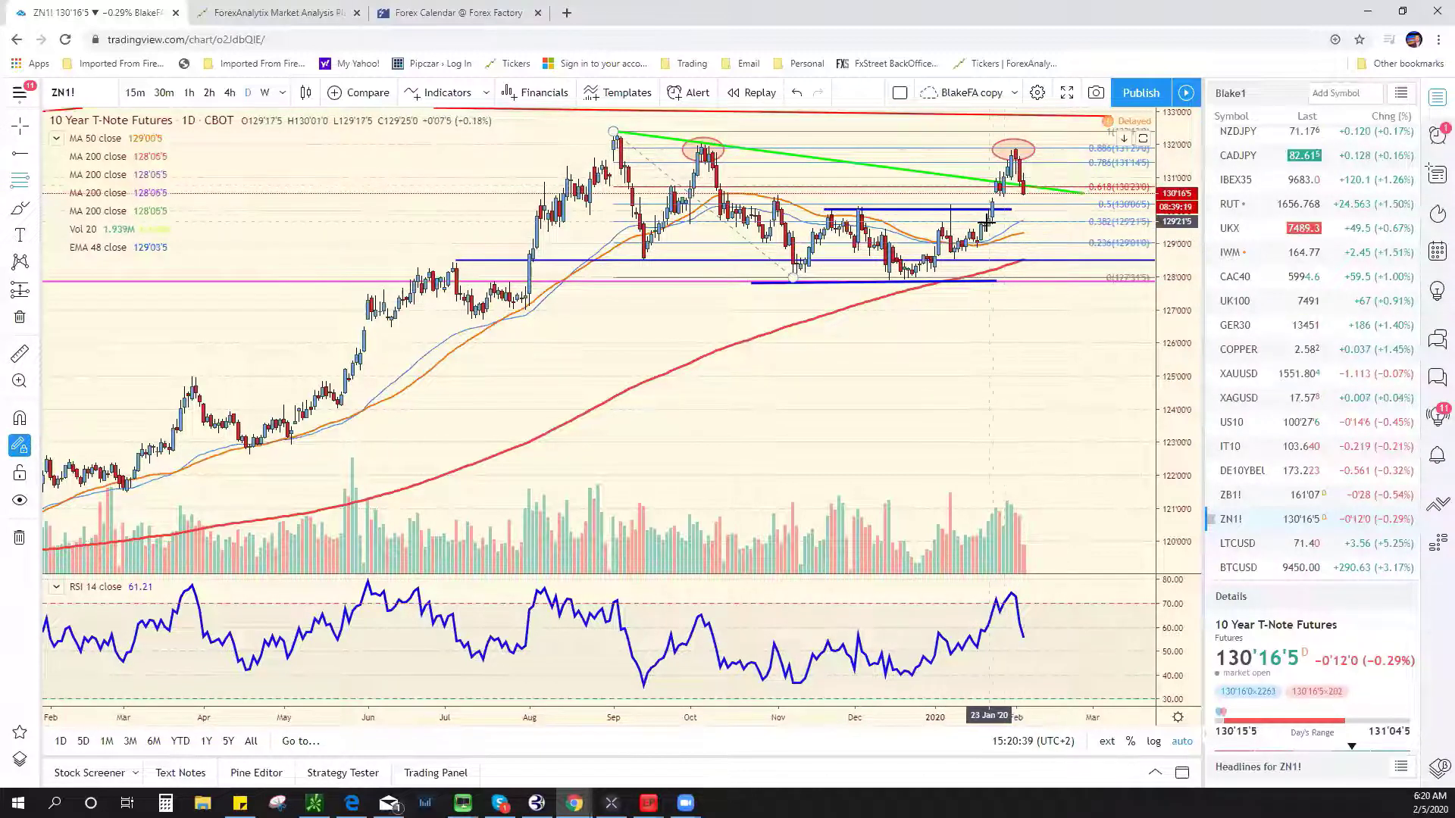
scroll(944, 289, "down", 1)
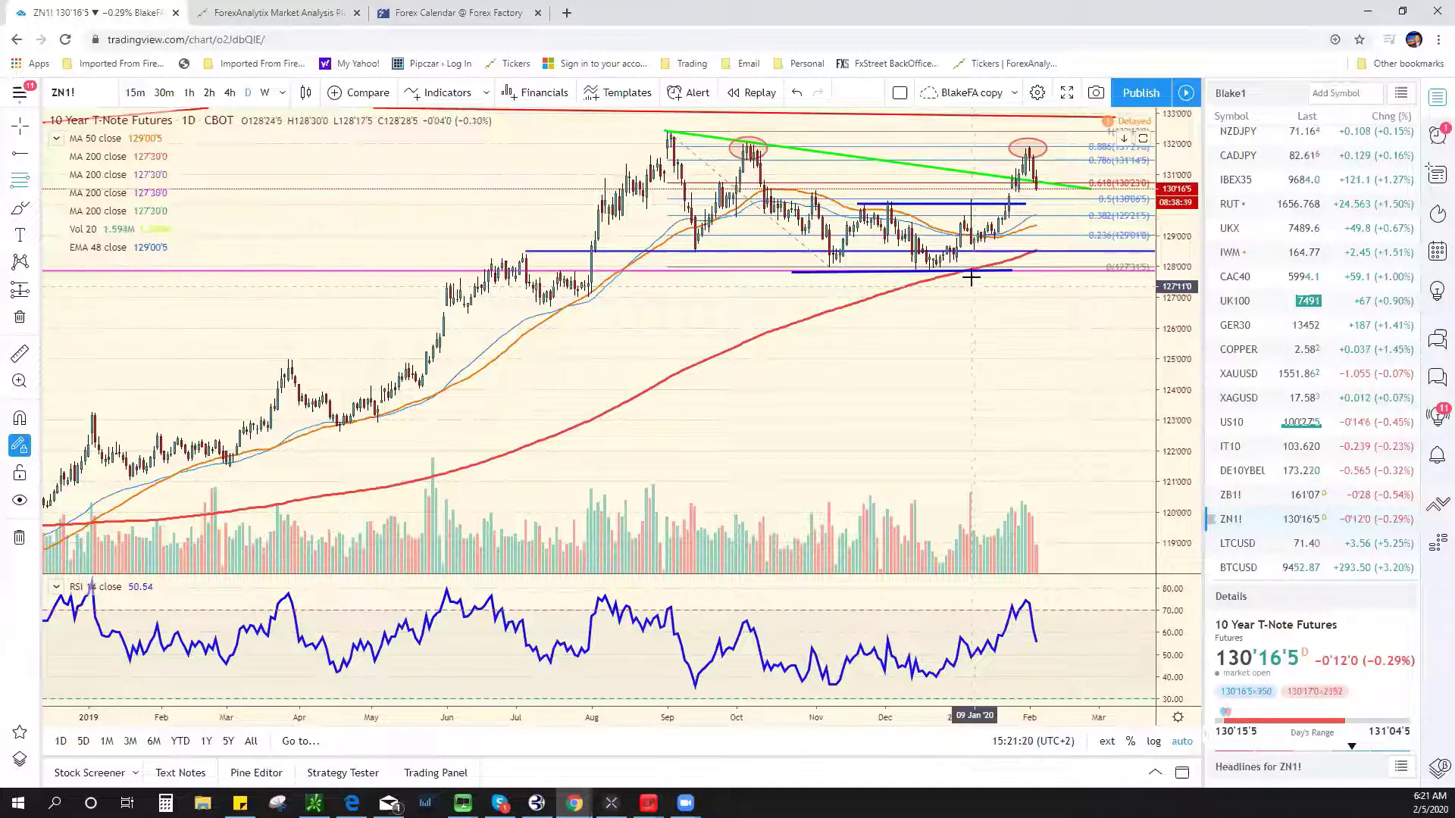
Load the COPPER CFD daily chart and scroll the watchlist back up
left_click(1273, 350)
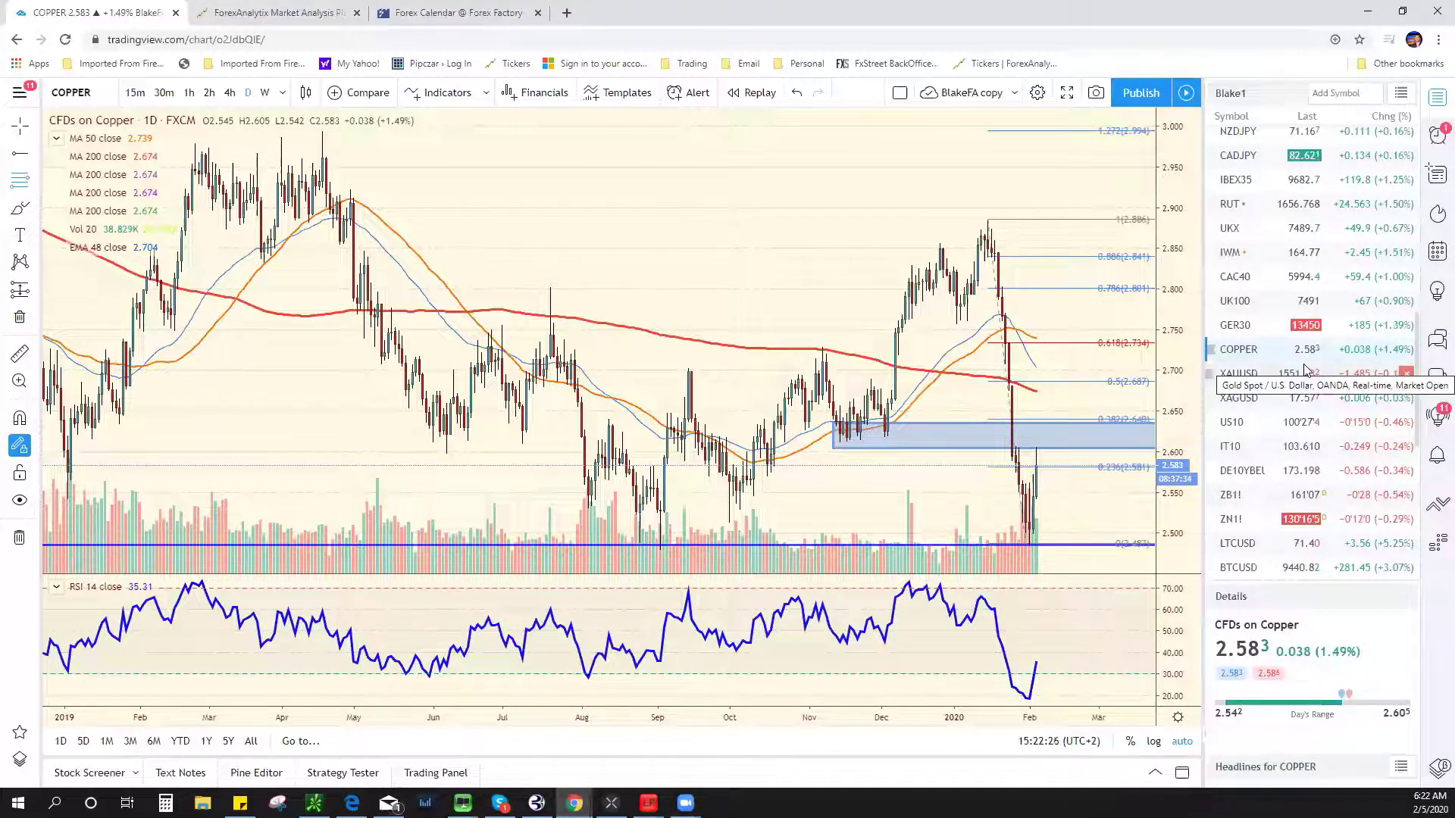
scroll(1302, 401, "down", 1)
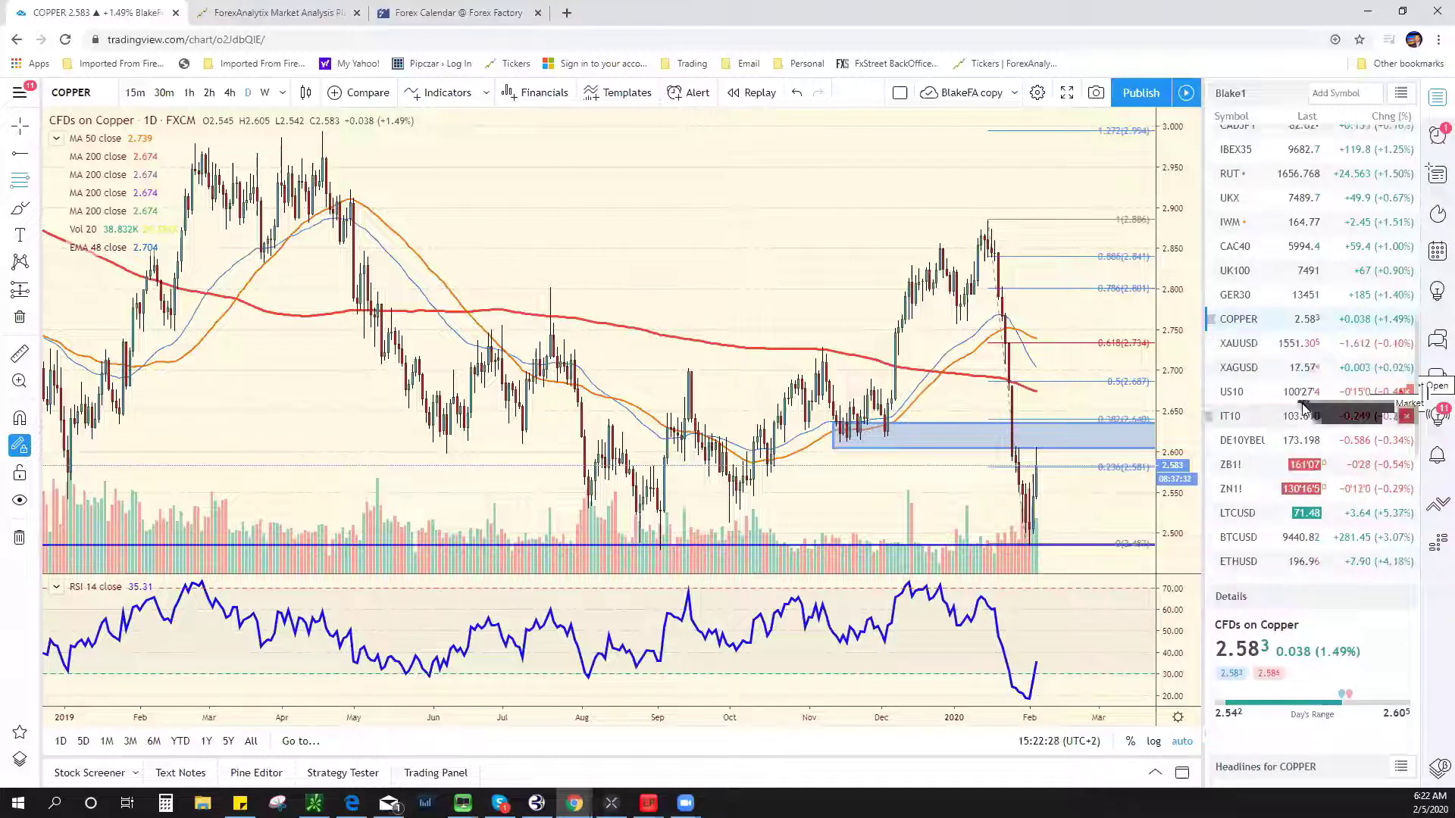
scroll(1302, 402, "up", 5)
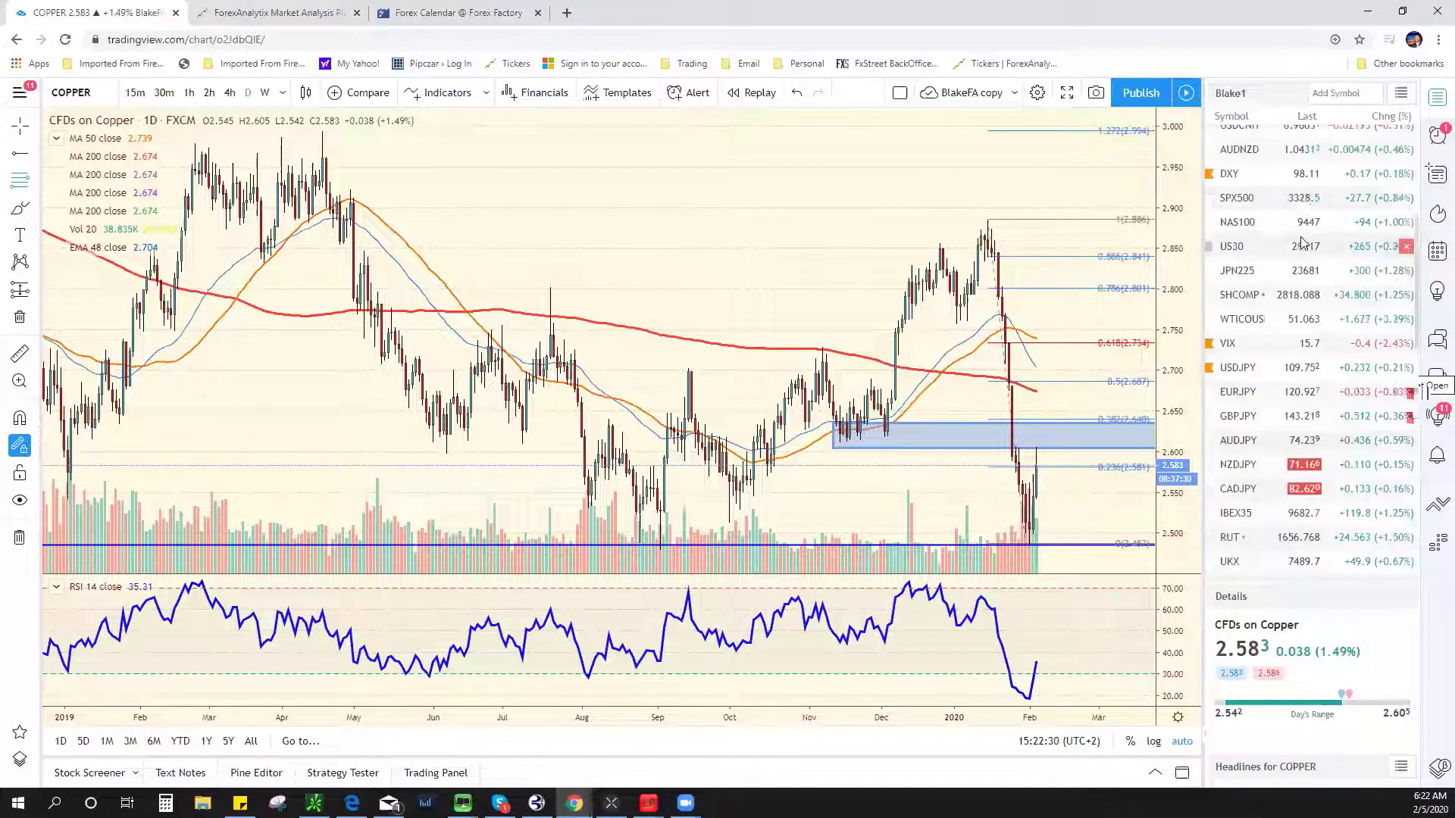
Load the SPX500 daily chart and zoom into its last several months
left_click(1304, 199)
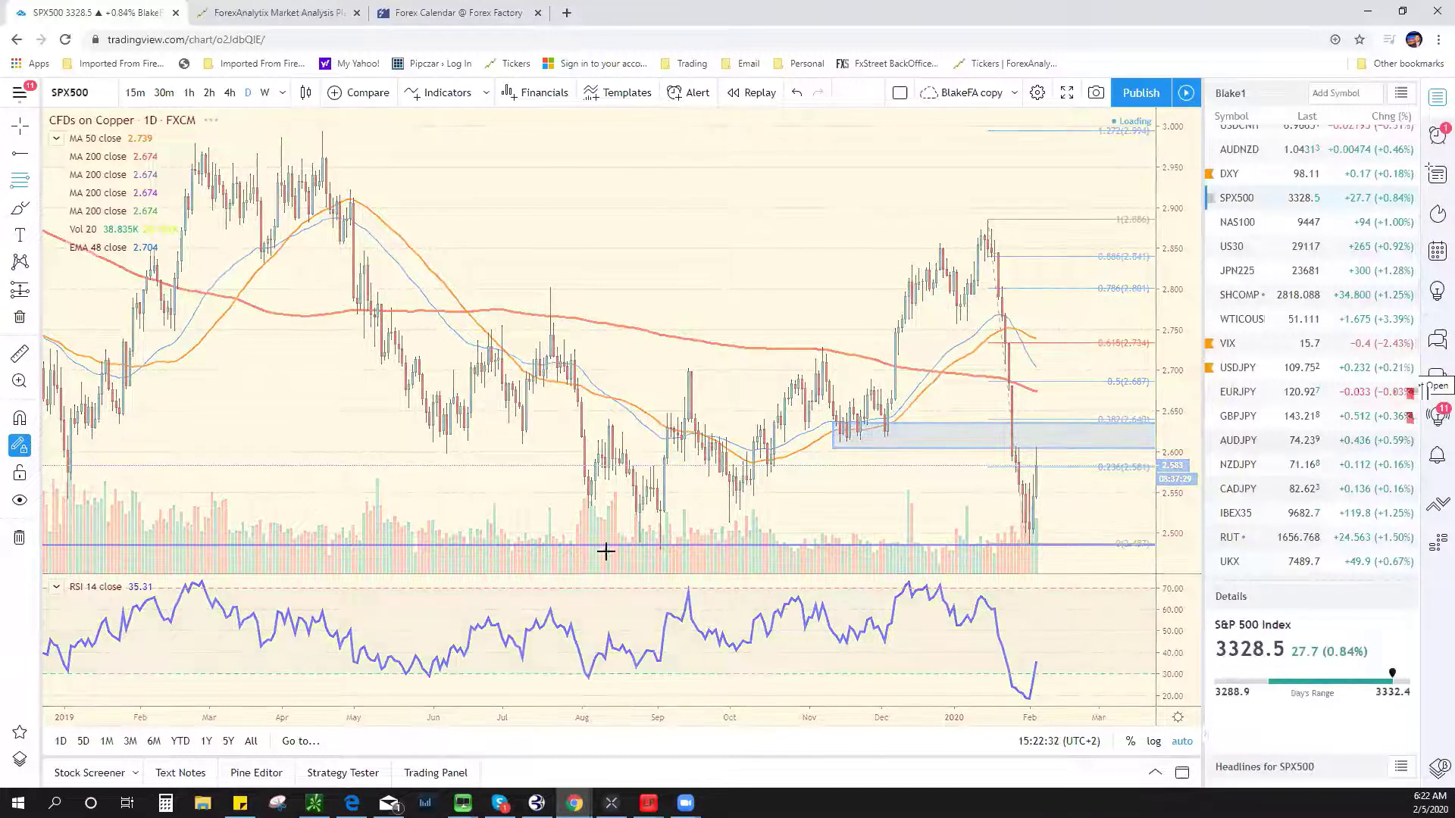
scroll(883, 325, "up", 3)
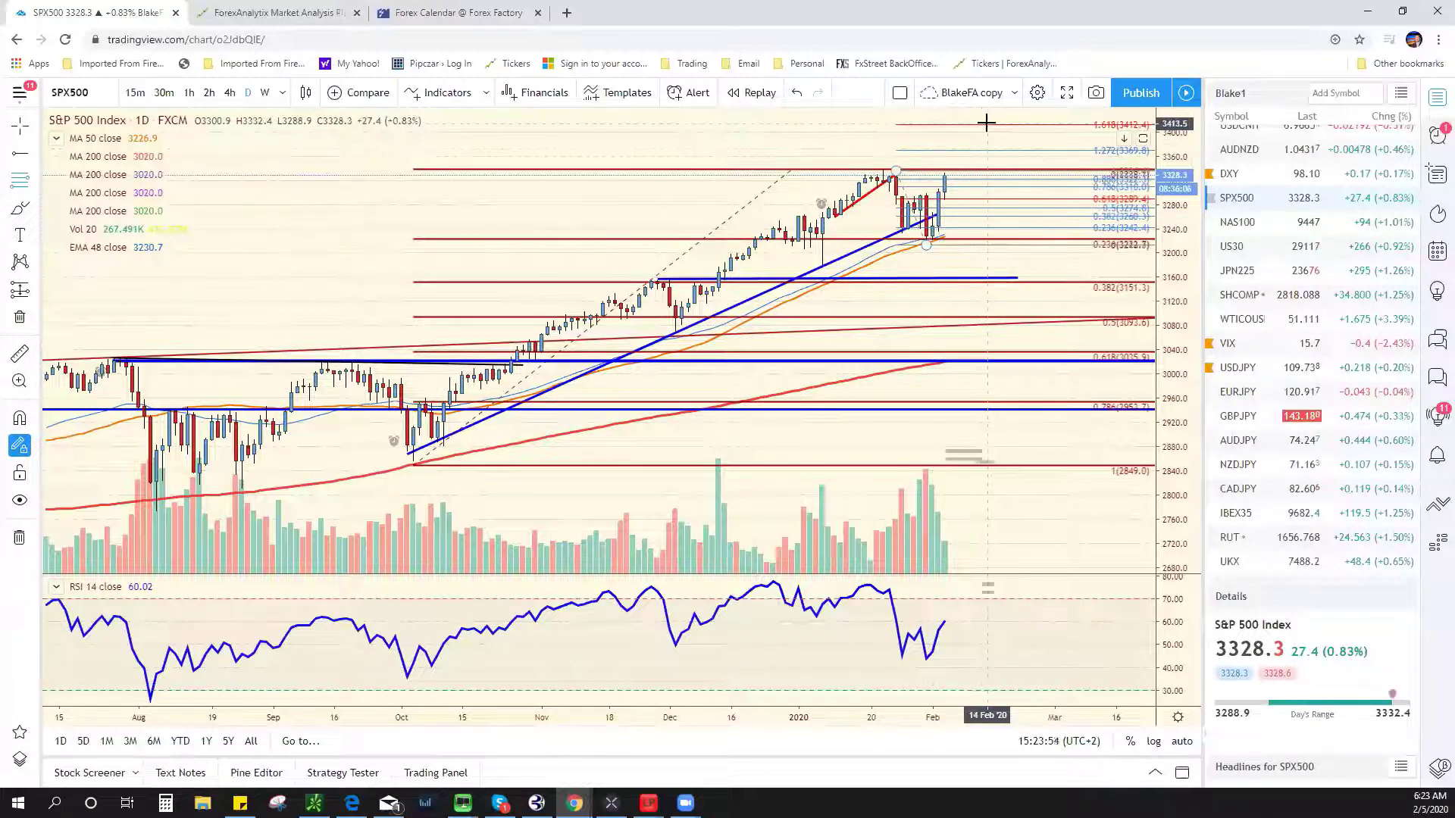
Remove the blue SPX500 trendline and confirm deleting its linked alert
right_click(866, 253)
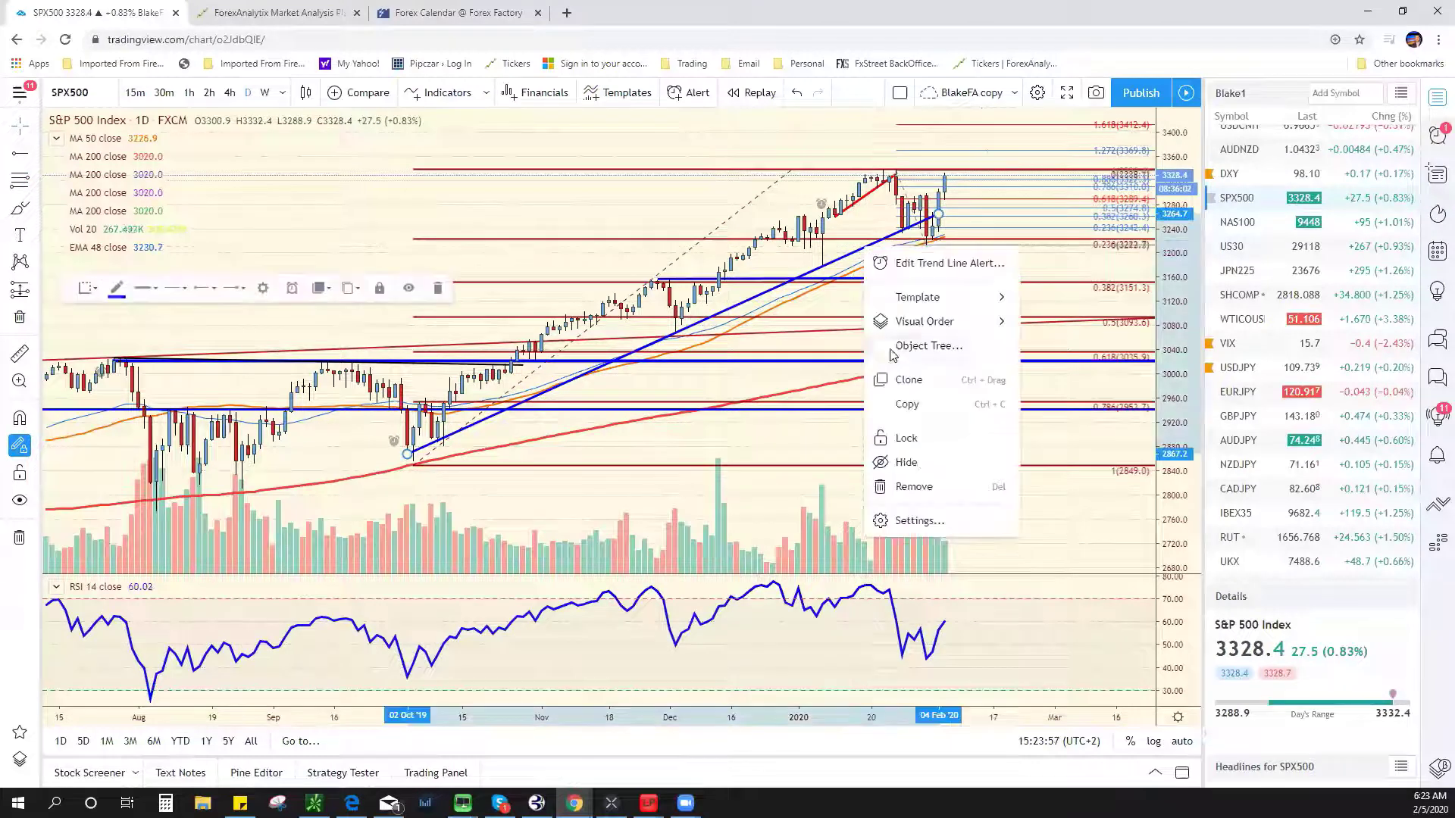
left_click(919, 544)
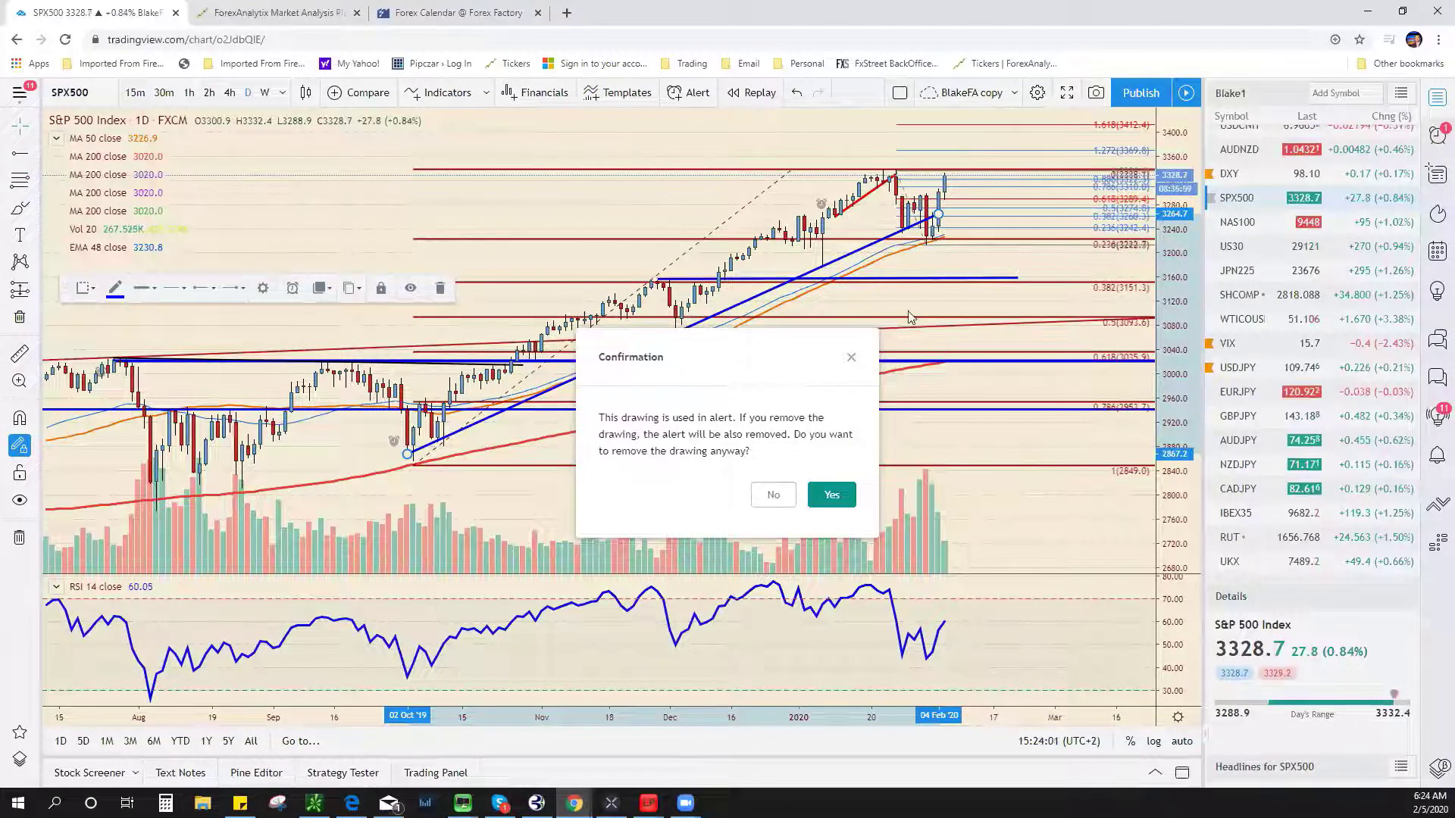
left_click(835, 497)
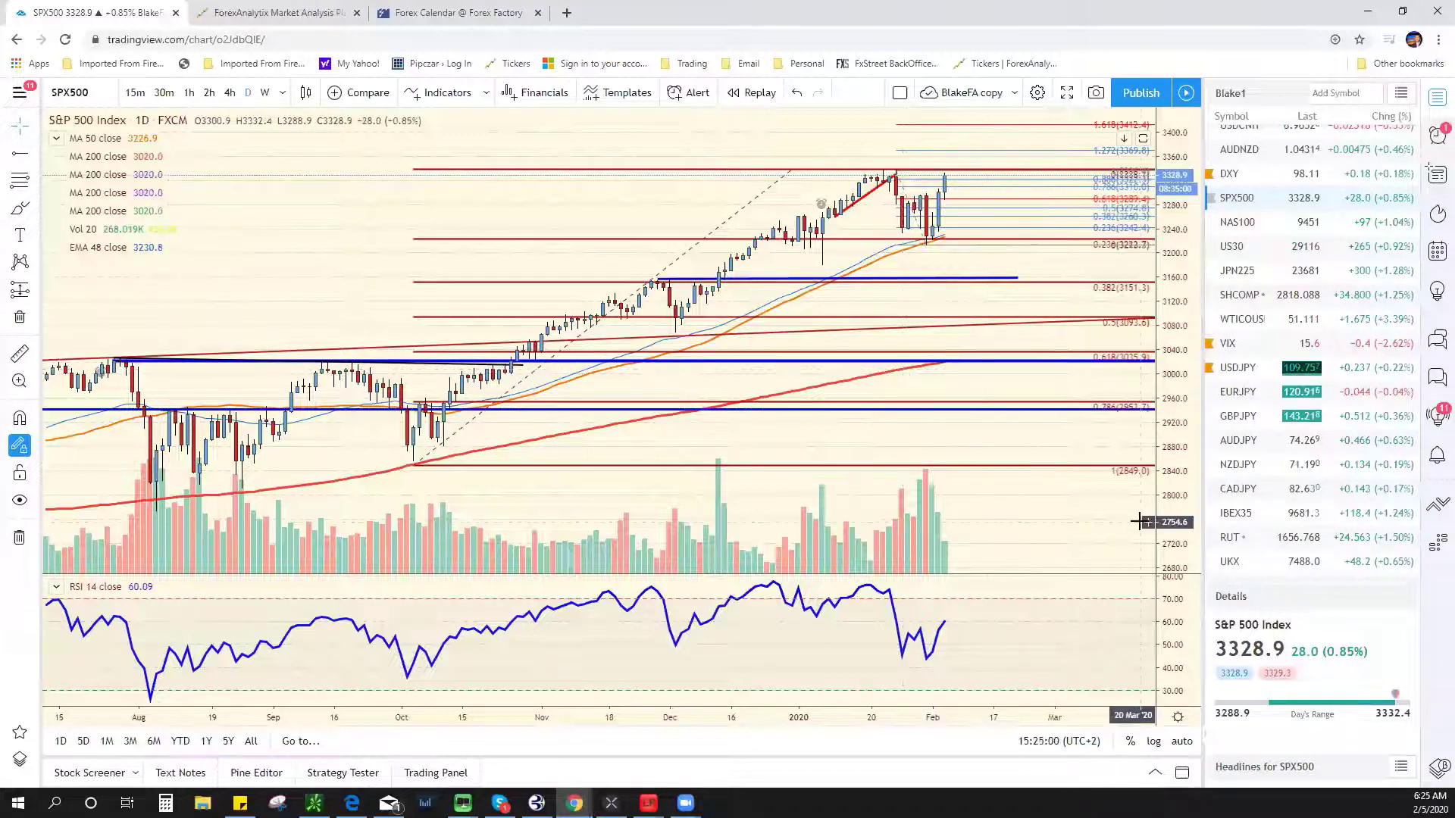
Put SPX500 on weekly bars and compress the price scale for a wider range
left_click(264, 92)
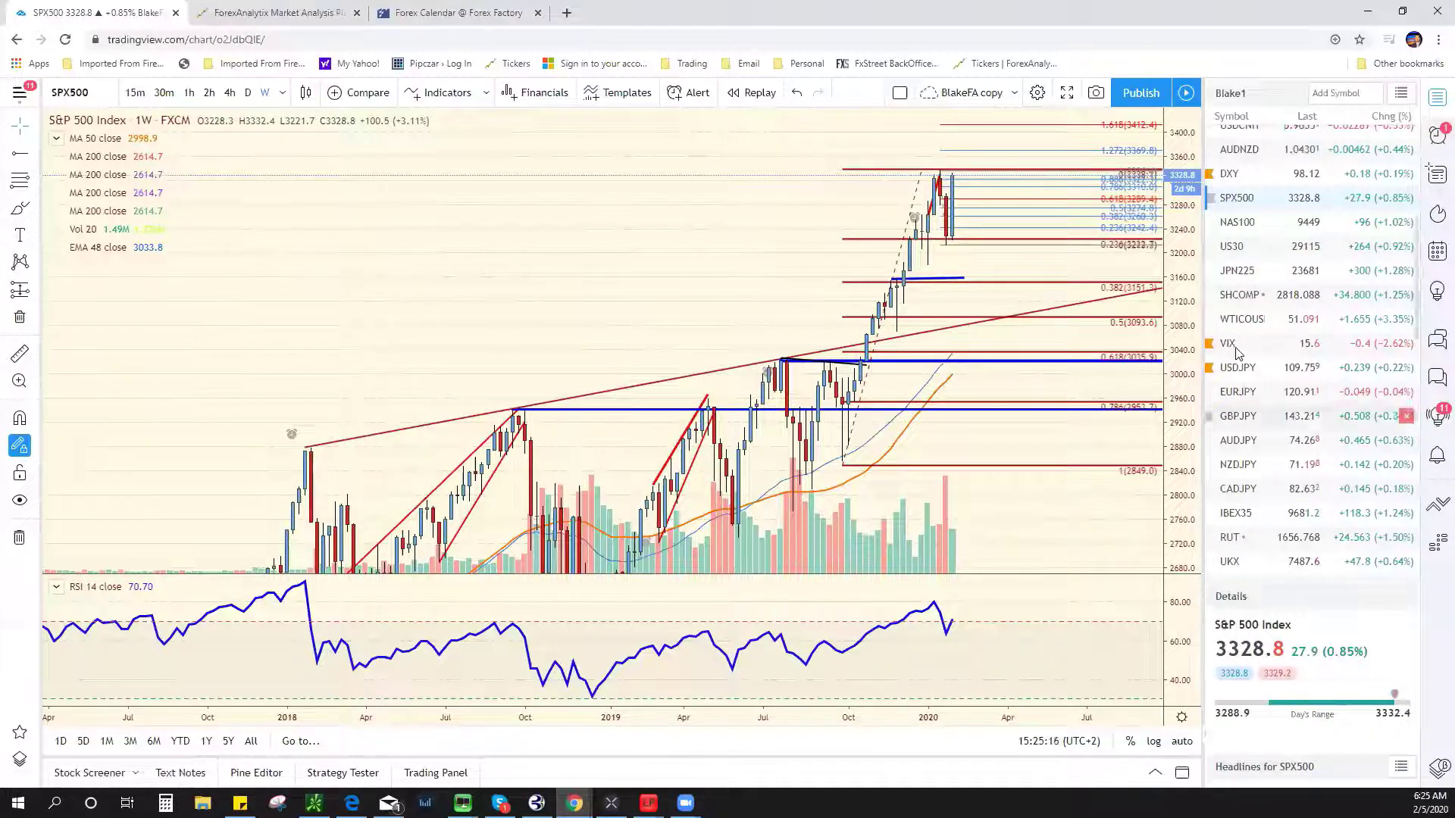
left_click_drag(1187, 345, 1186, 485)
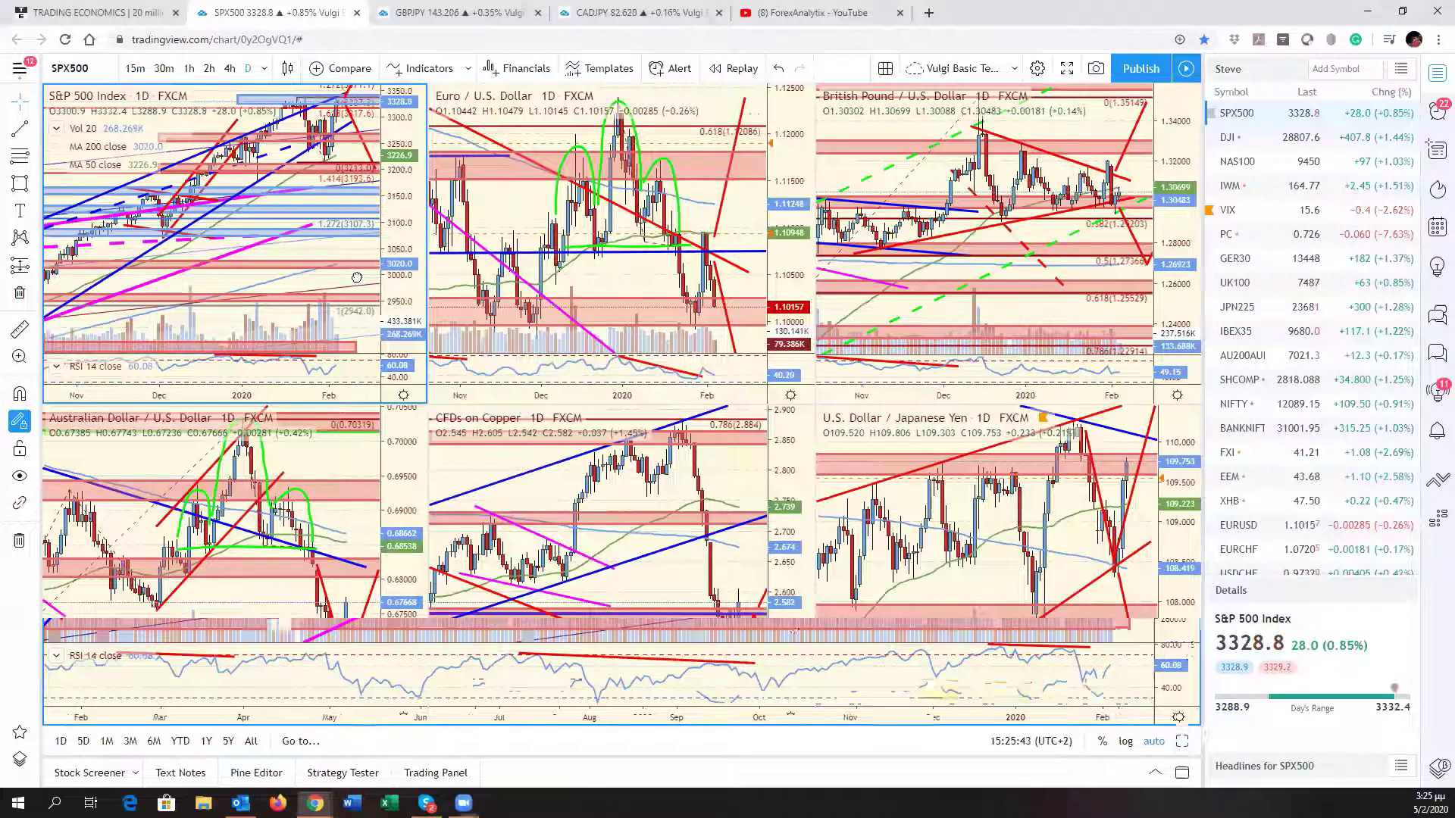
Select the EURUSD pane, then make the top-left S&P 500 chart the active pane
left_click(705, 364)
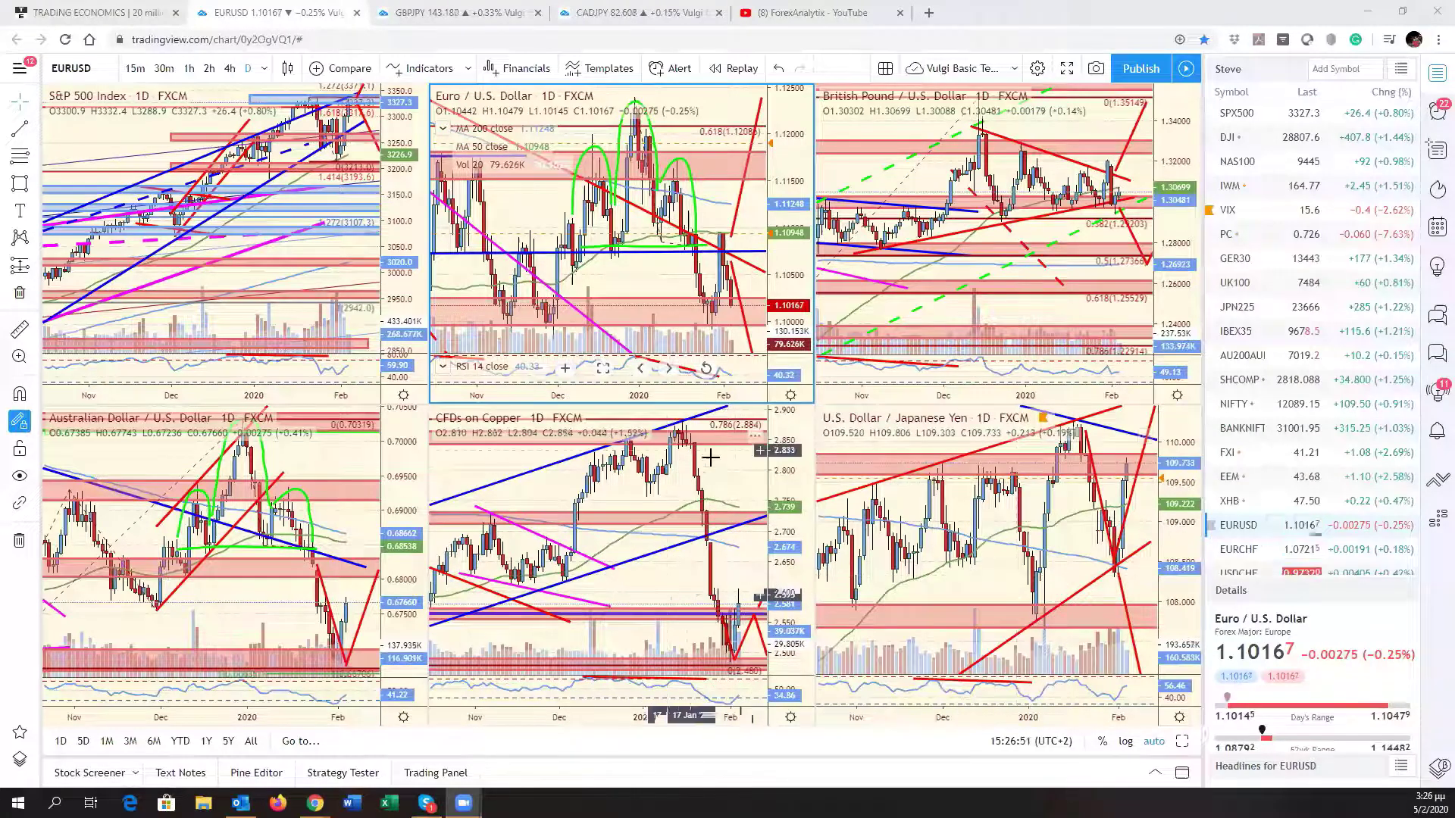
left_click(321, 320)
Load TSLA in the top-left pane, restore SPX500 from the watchlist, then focus the copper chart
left_click(91, 67)
type("T")
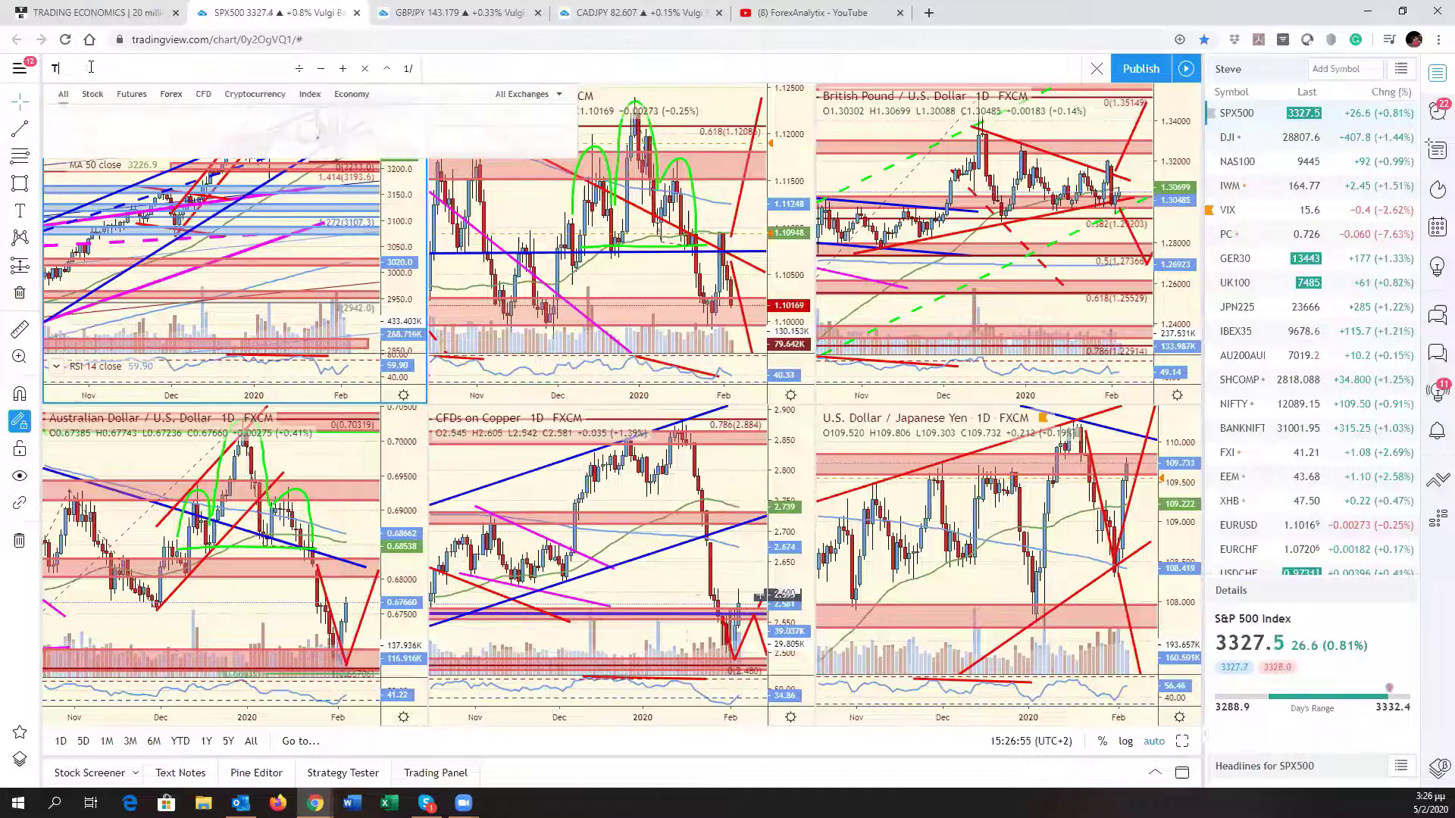
type("SLA")
key("Return")
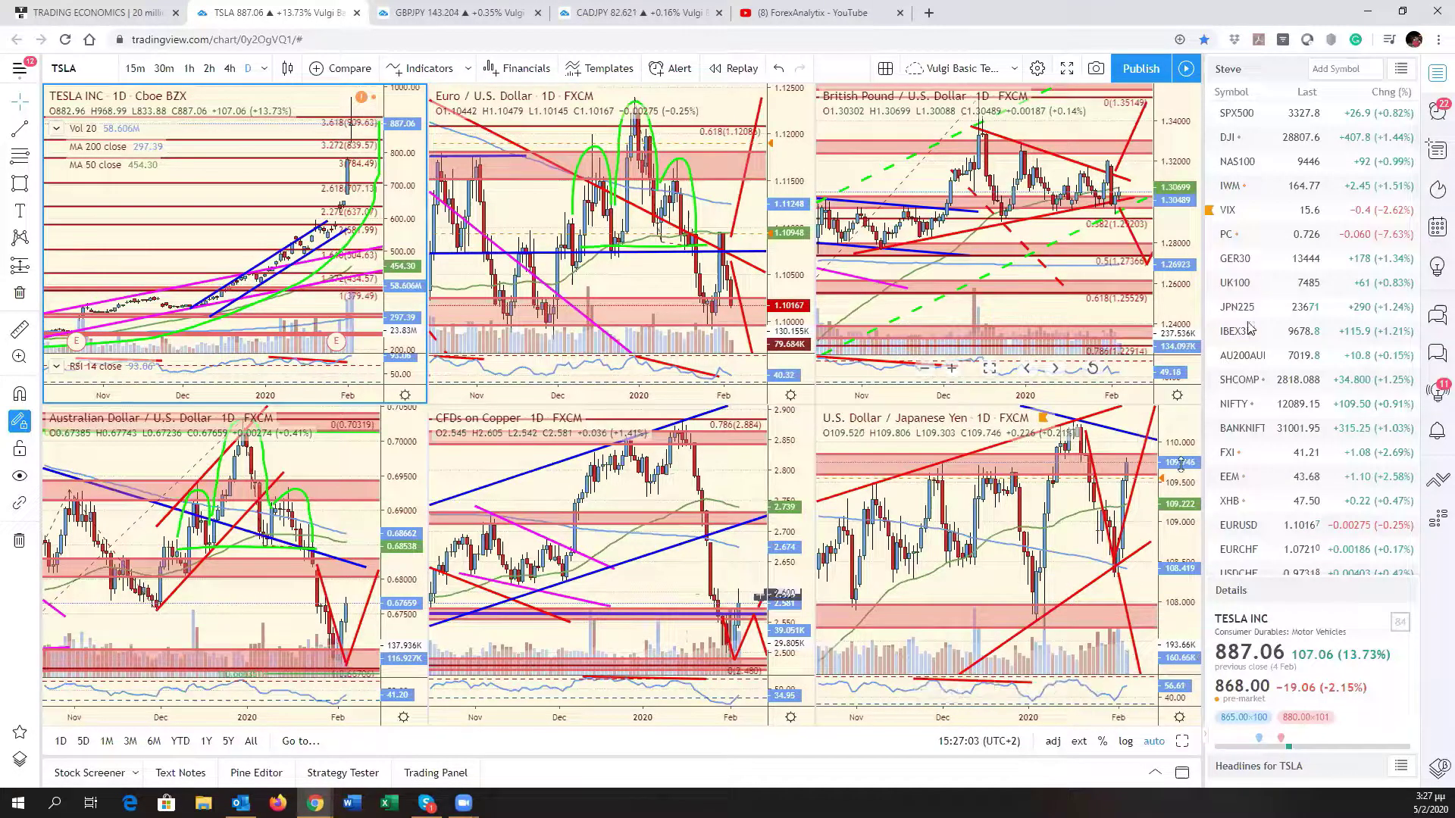
left_click(1286, 118)
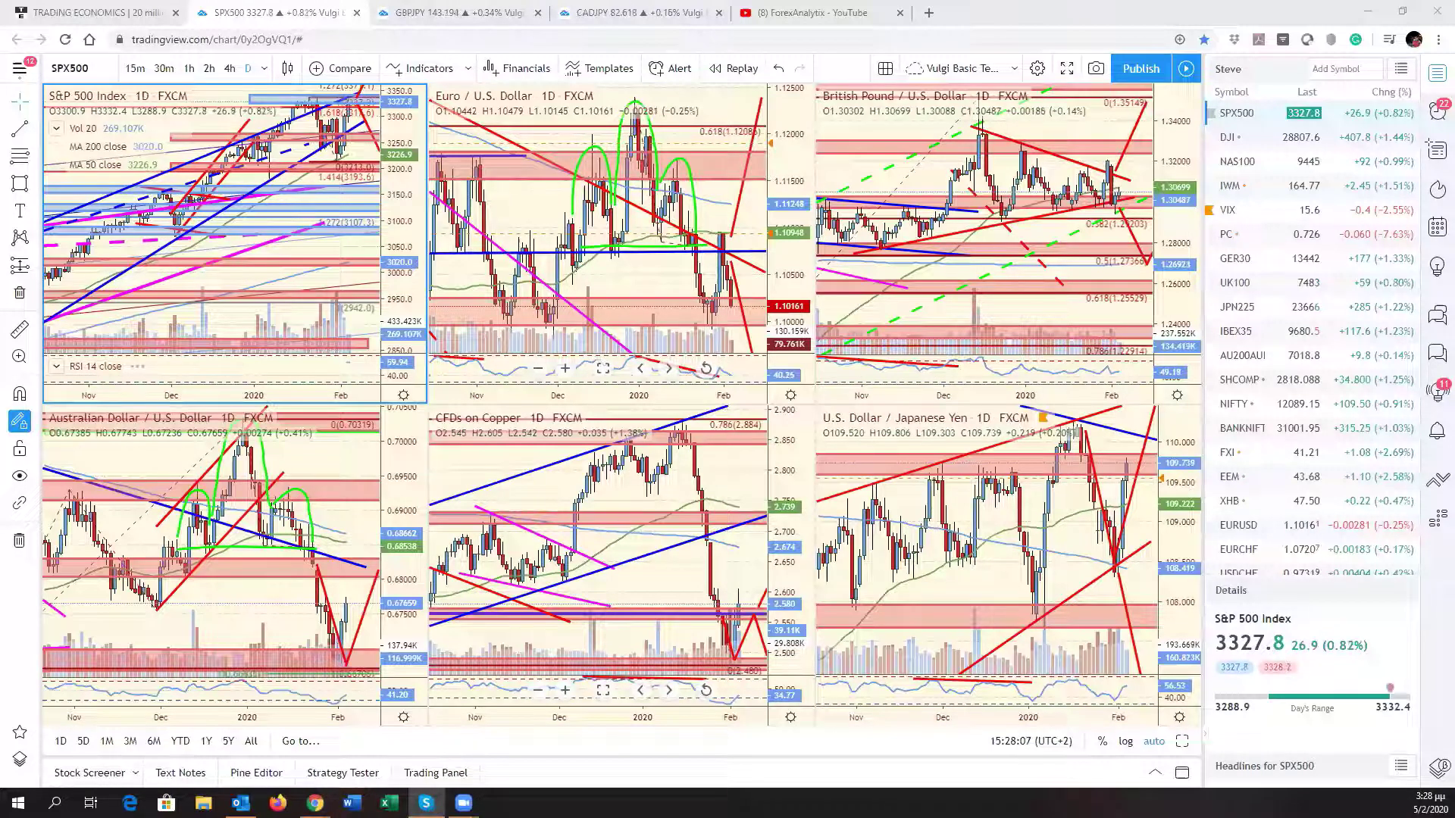
left_click(743, 587)
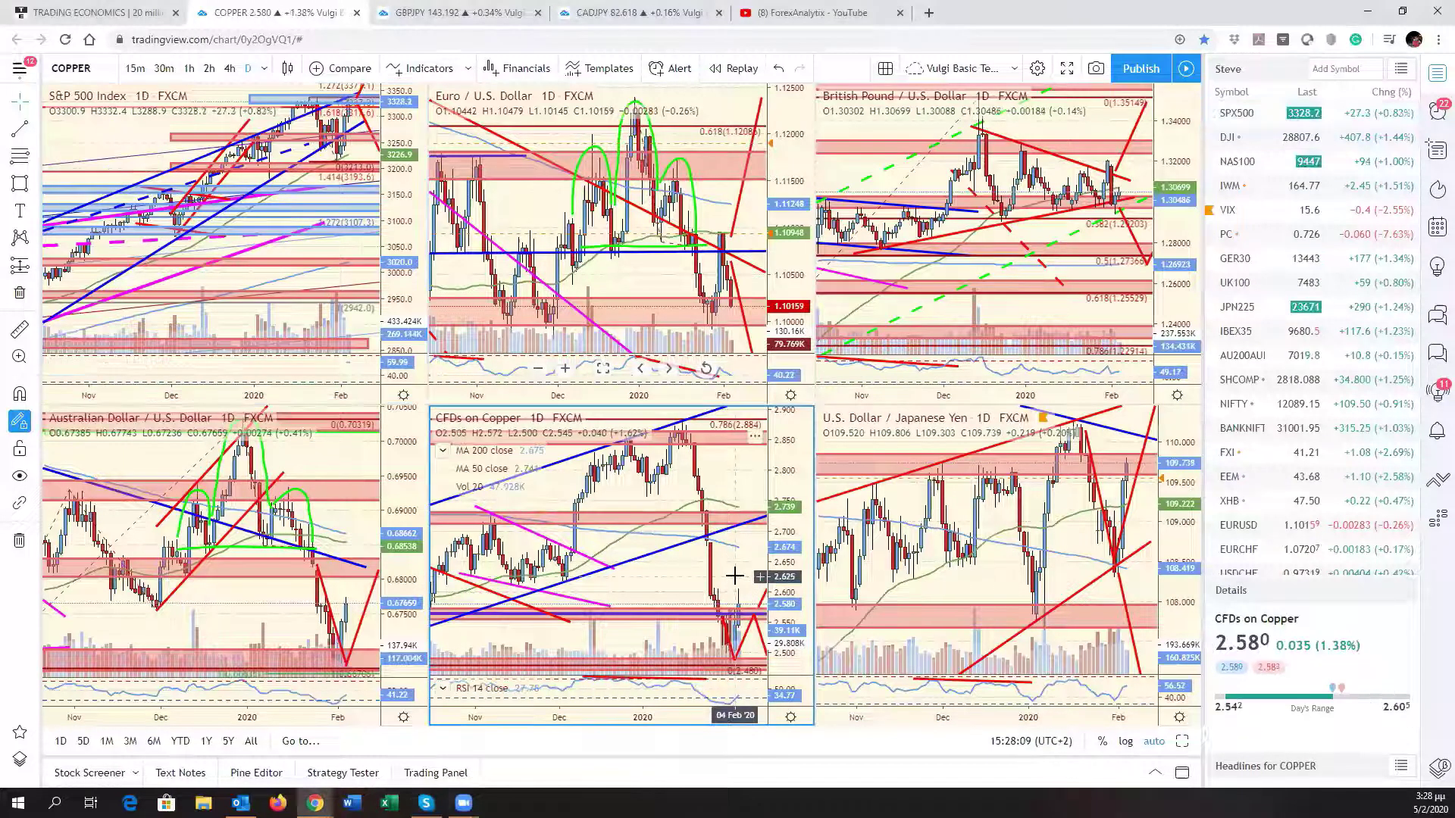
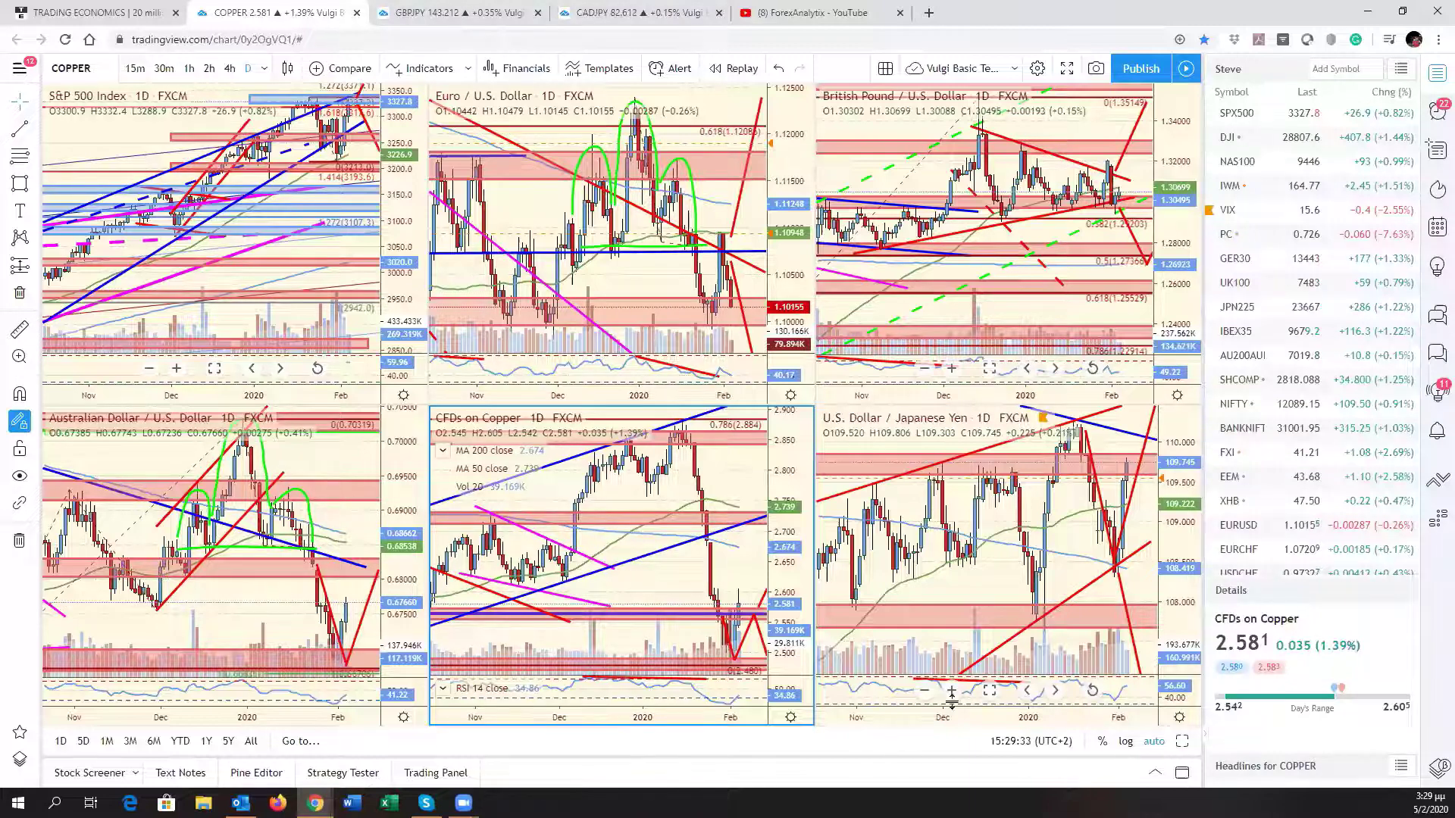
Activate the USD/JPY chart, auto-fit its price scale, and bring the DataFlash news window forward
left_click(1073, 564)
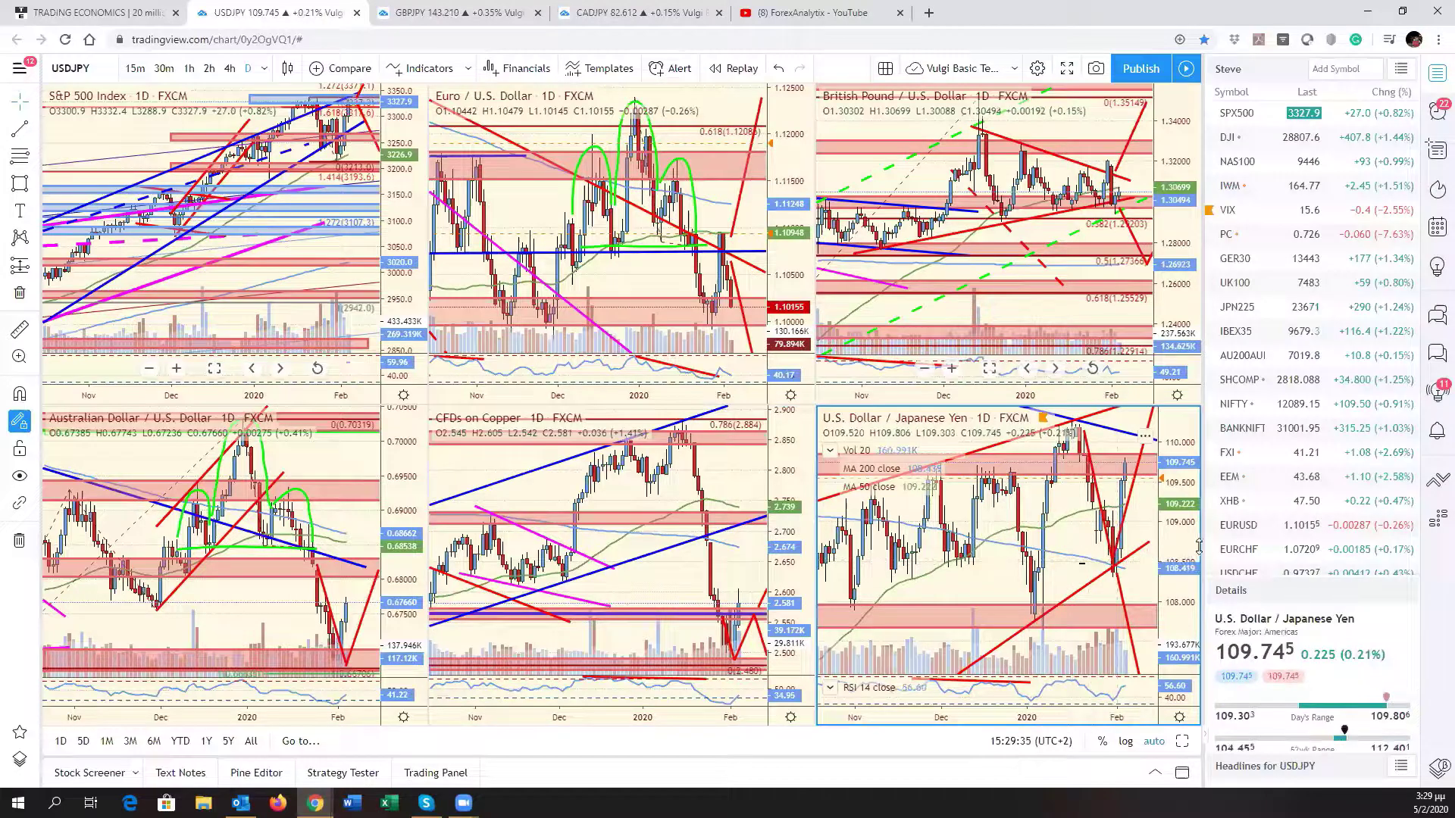
left_click_drag(1191, 593, 1193, 643)
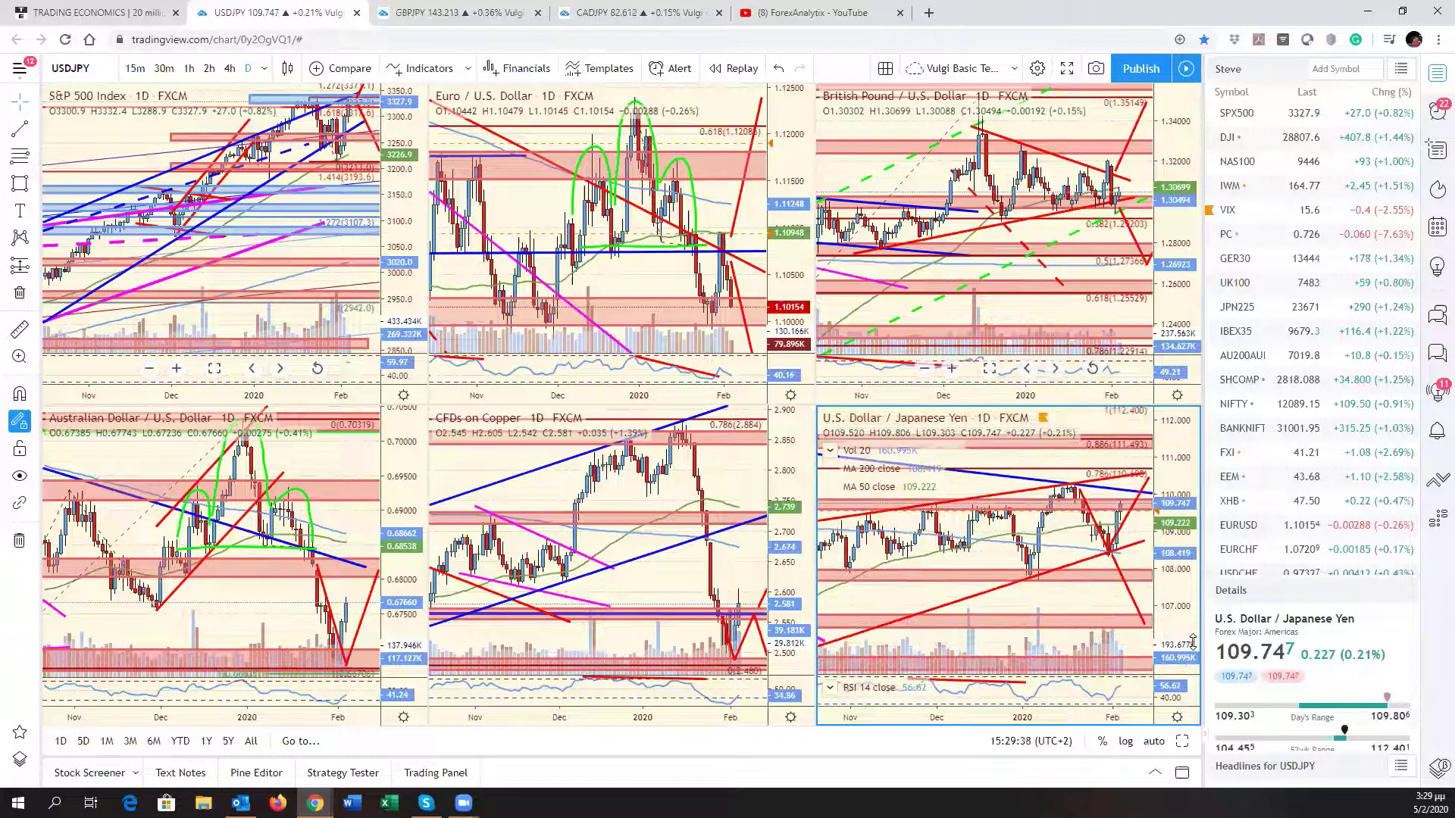
left_click_drag(1111, 600, 1117, 599)
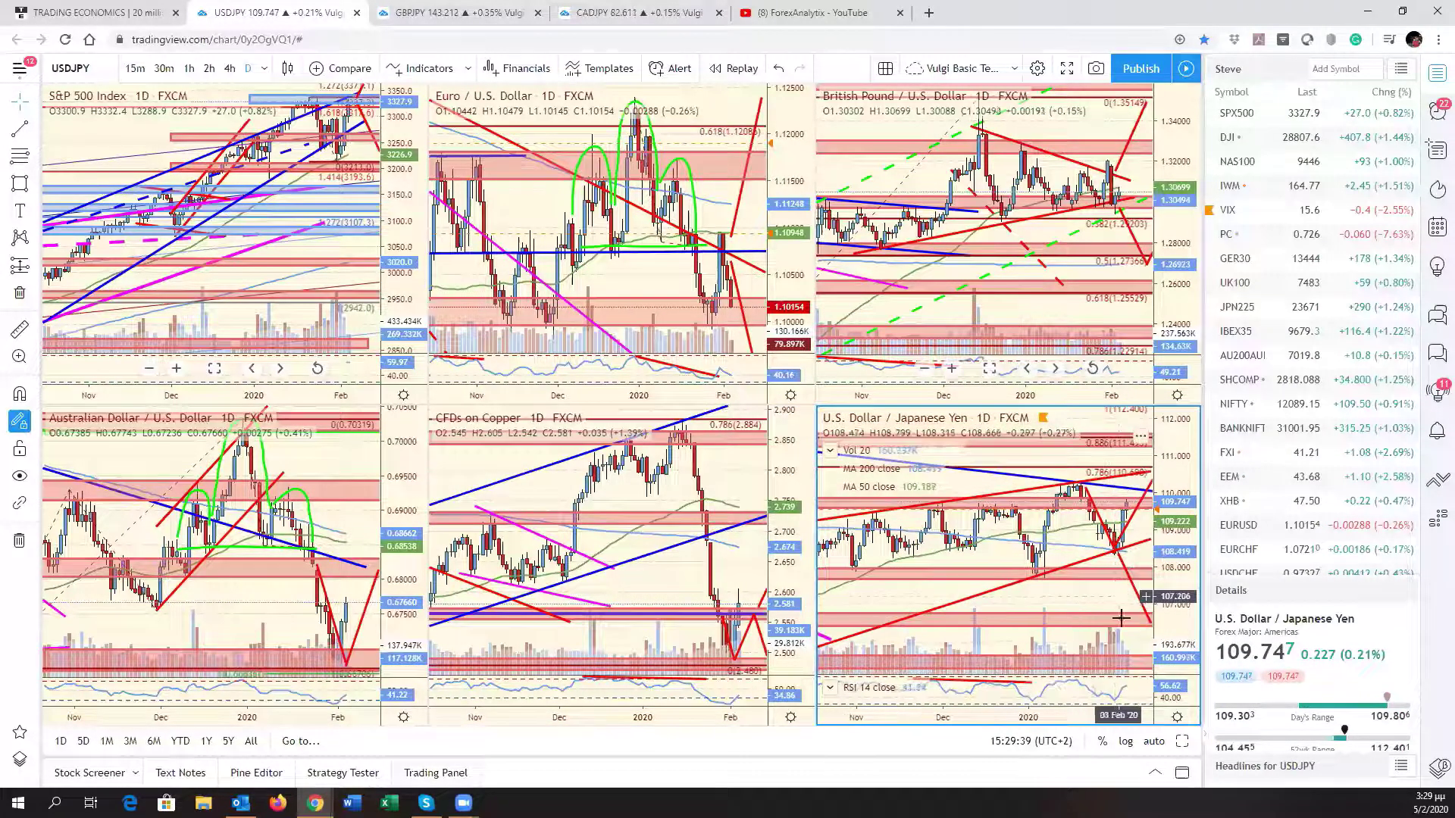
left_click(1155, 742)
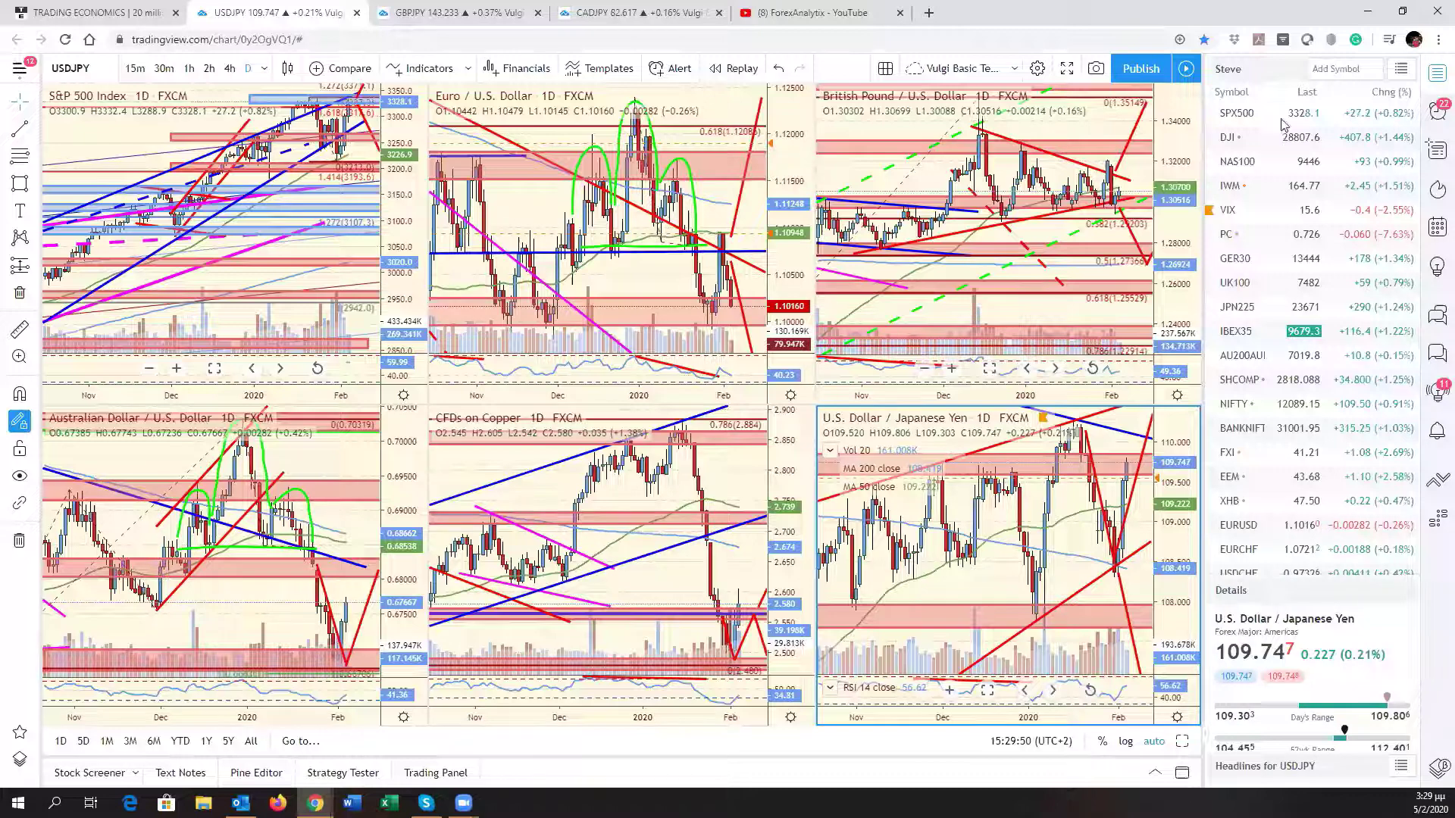
key("alt+Tab")
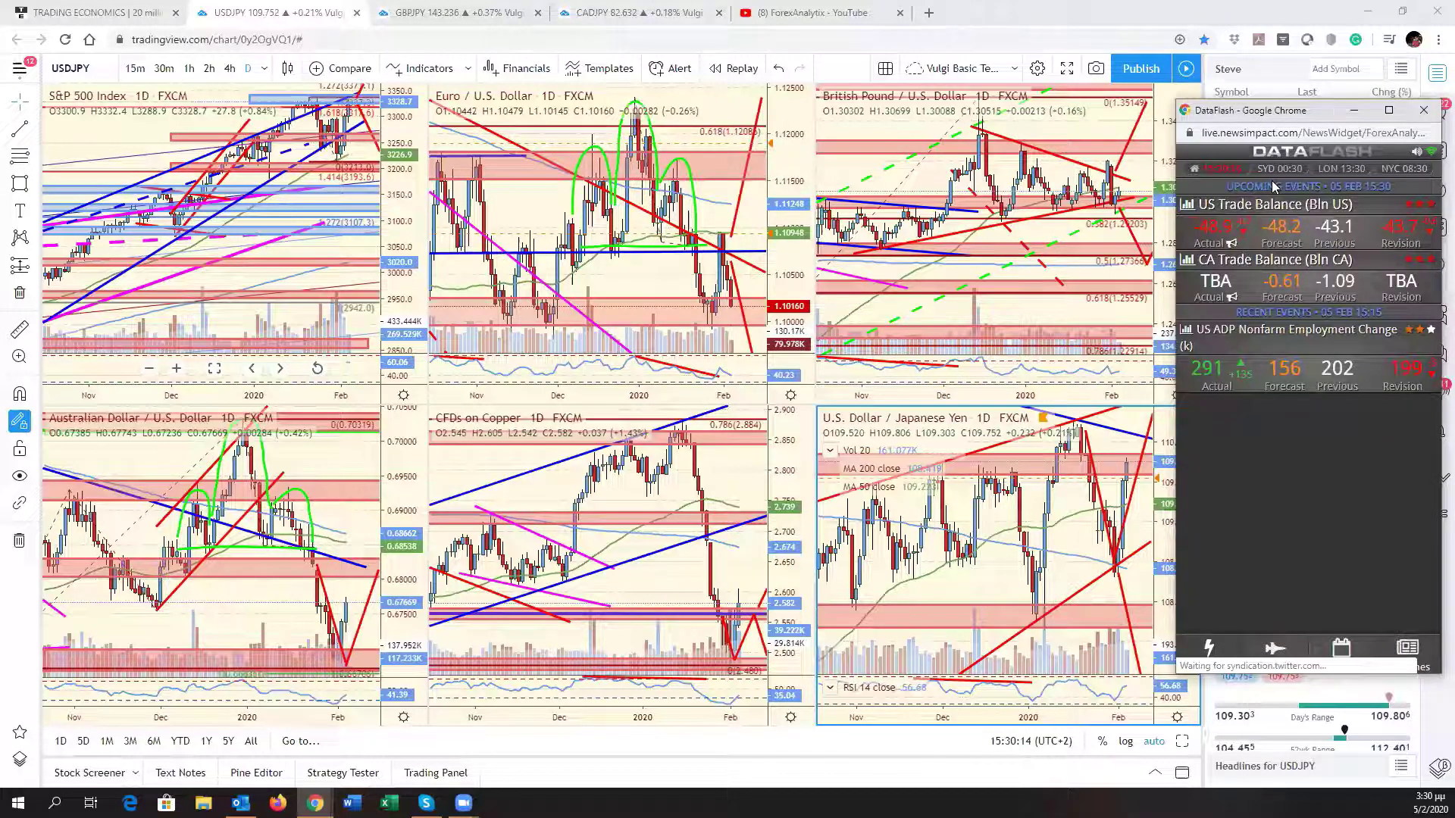
Move the DataFlash window to read the US and CA Trade Balance releases, then hide it
left_click_drag(1275, 110, 1110, 219)
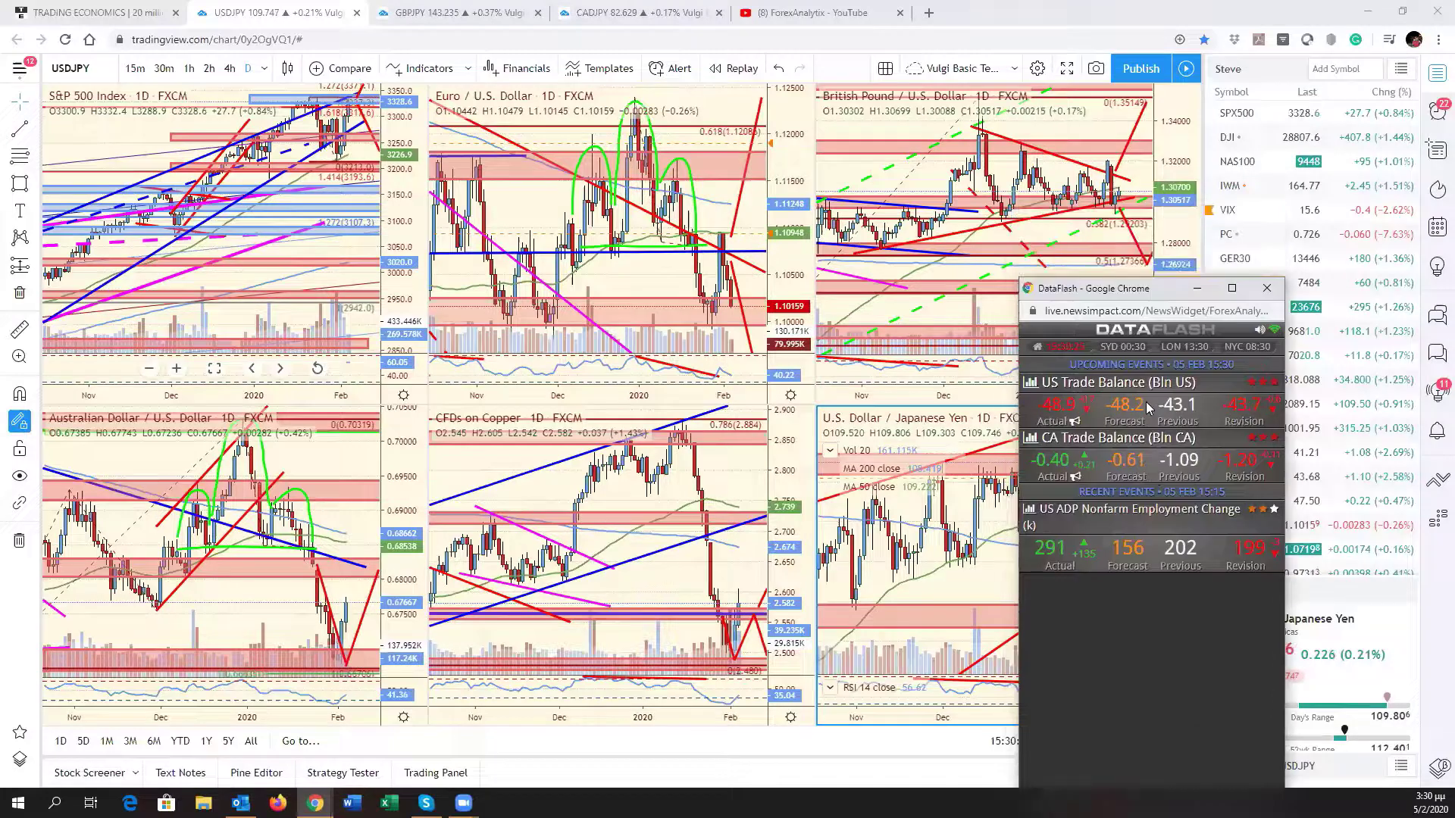
key("alt+Tab")
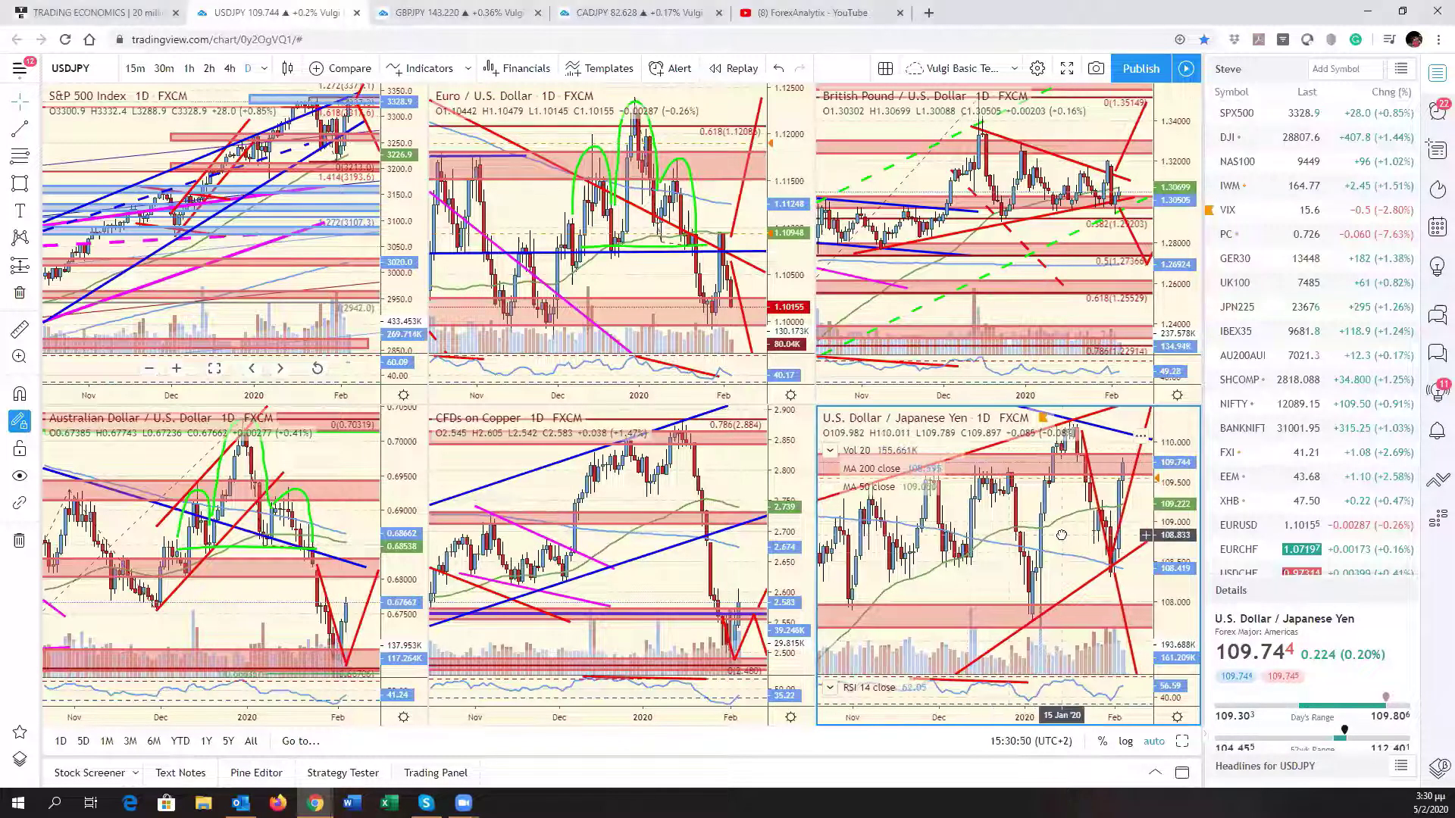
Make the top-right GBP/USD pane the active chart
left_click(1121, 273)
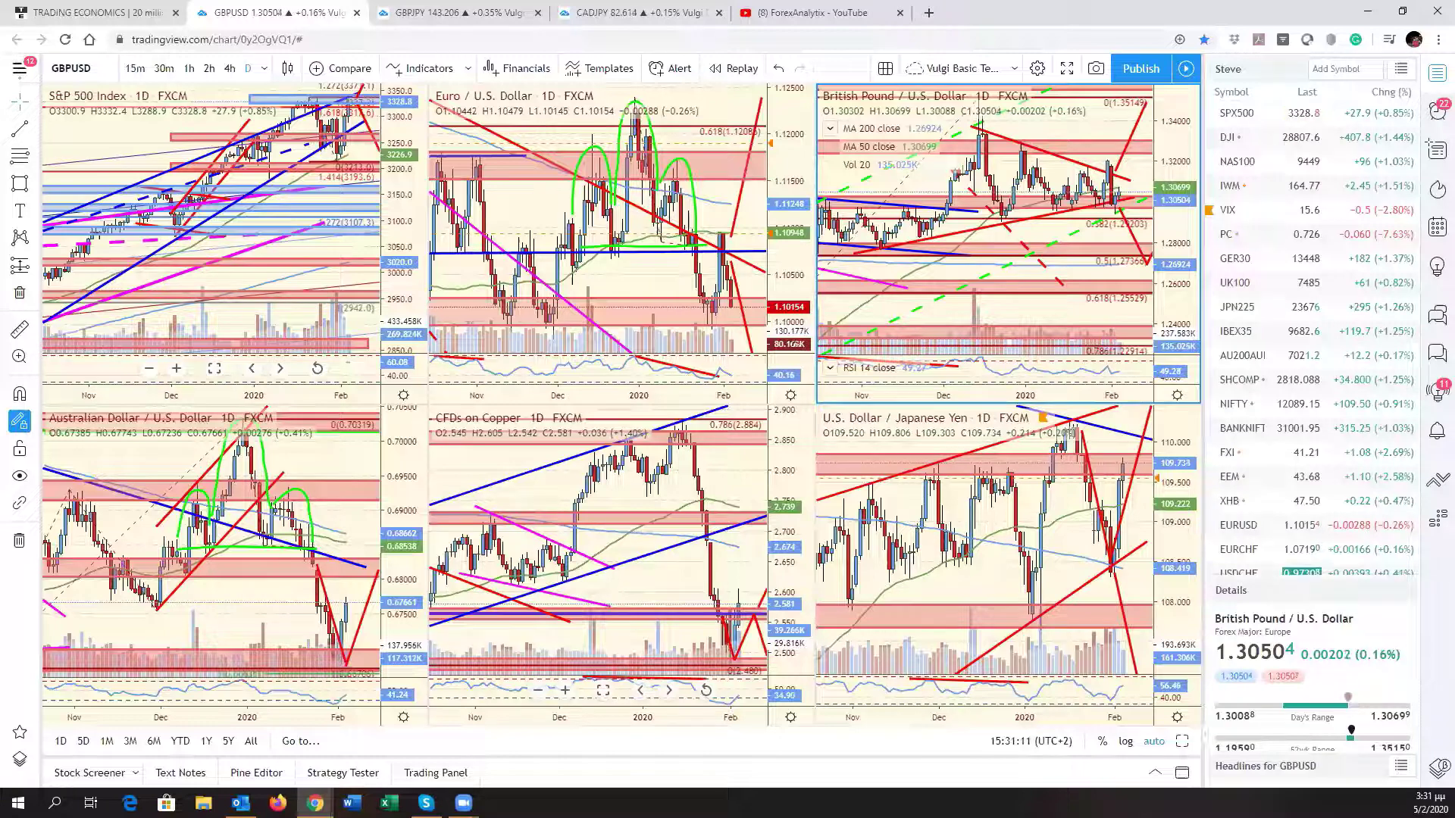
Activate the AUD/USD chart for a quick look, then refocus and zoom the USD/JPY chart
scroll(246, 623, "down", 1)
scroll(246, 623, "up", 2)
left_click(246, 623)
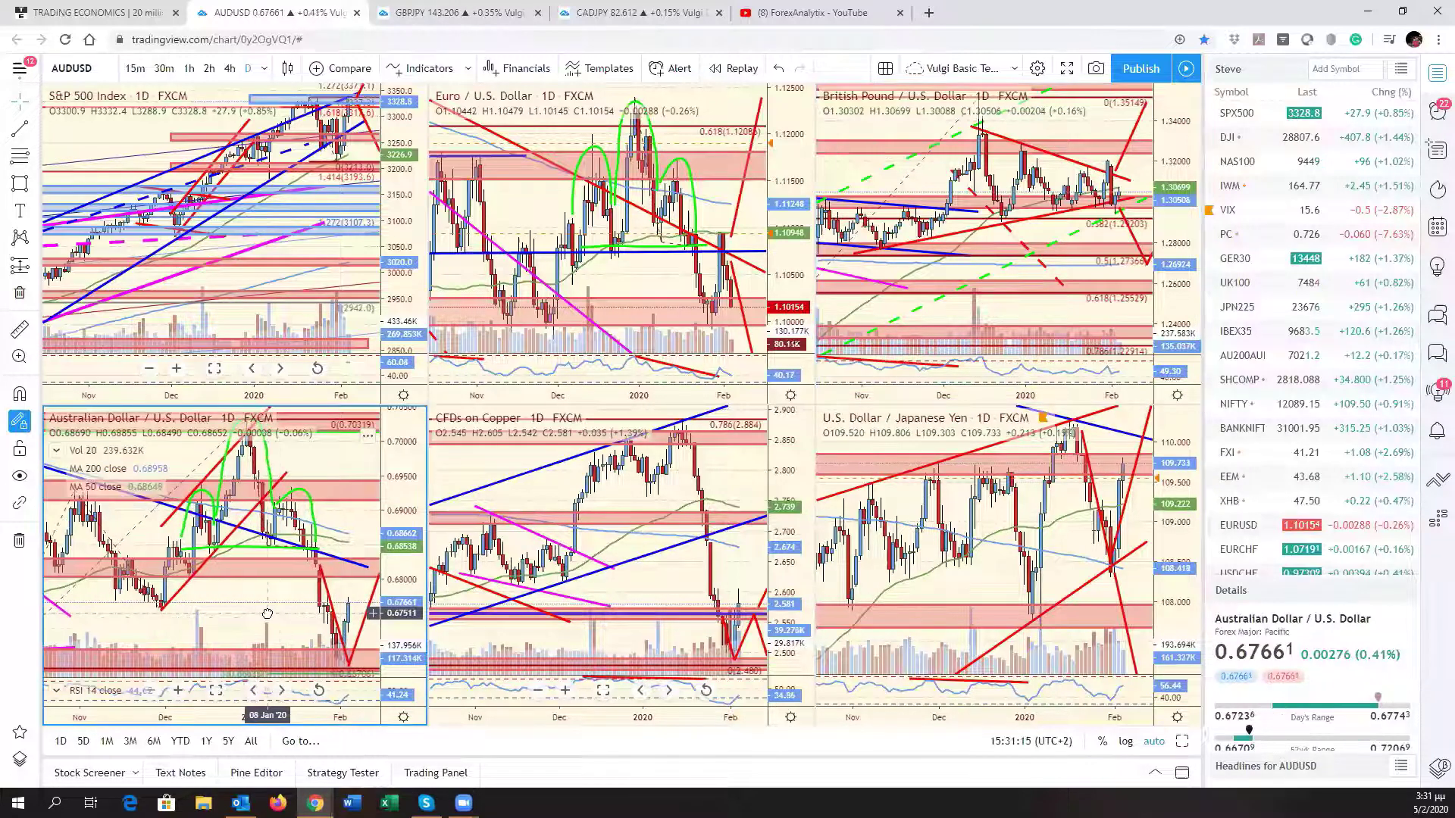
left_click(958, 579)
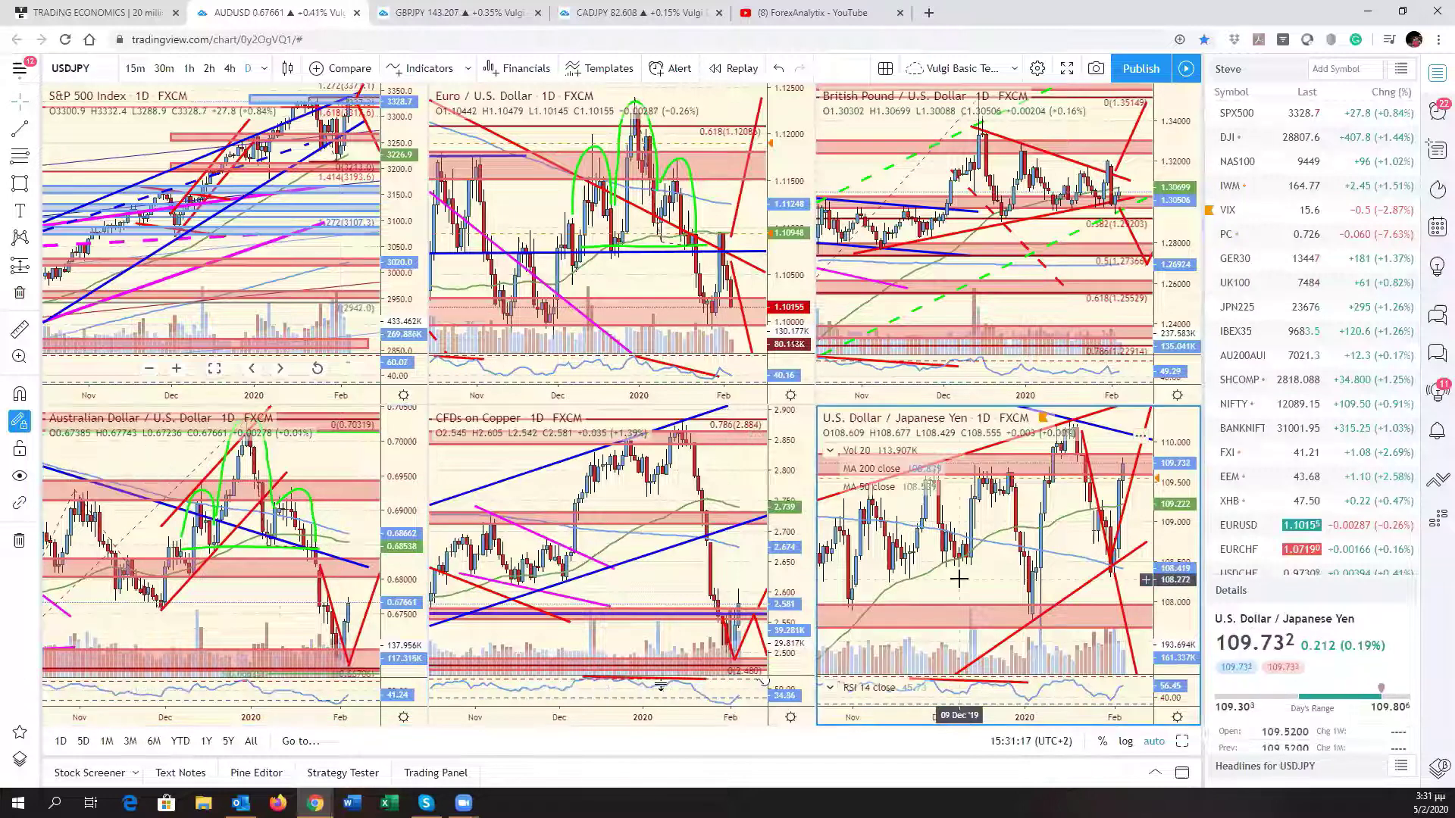
scroll(958, 579, "down", 1)
scroll(958, 579, "up", 1)
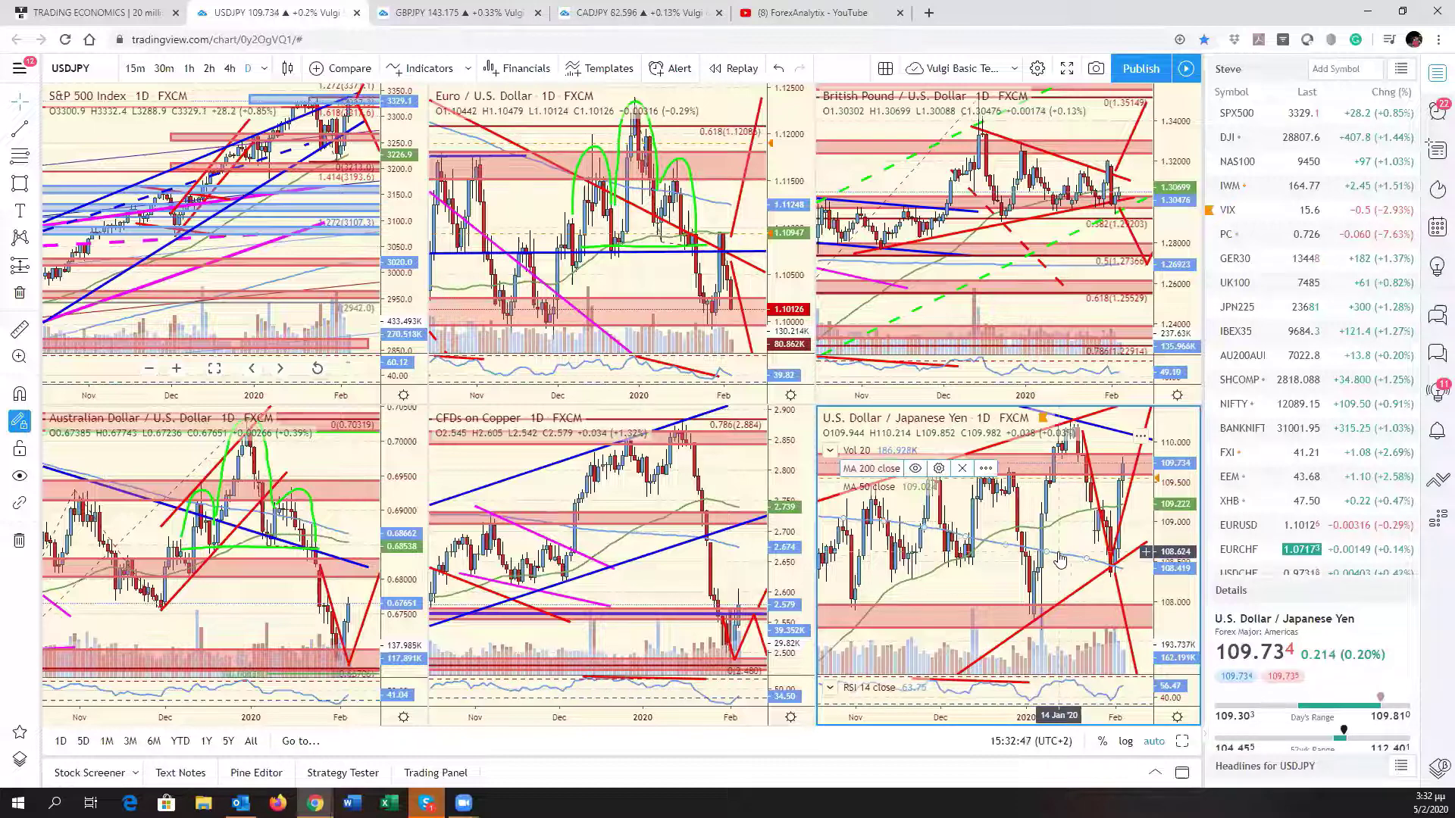
Load DXY from the watchlist into the pane and maximize it
scroll(1301, 501, "down", 10)
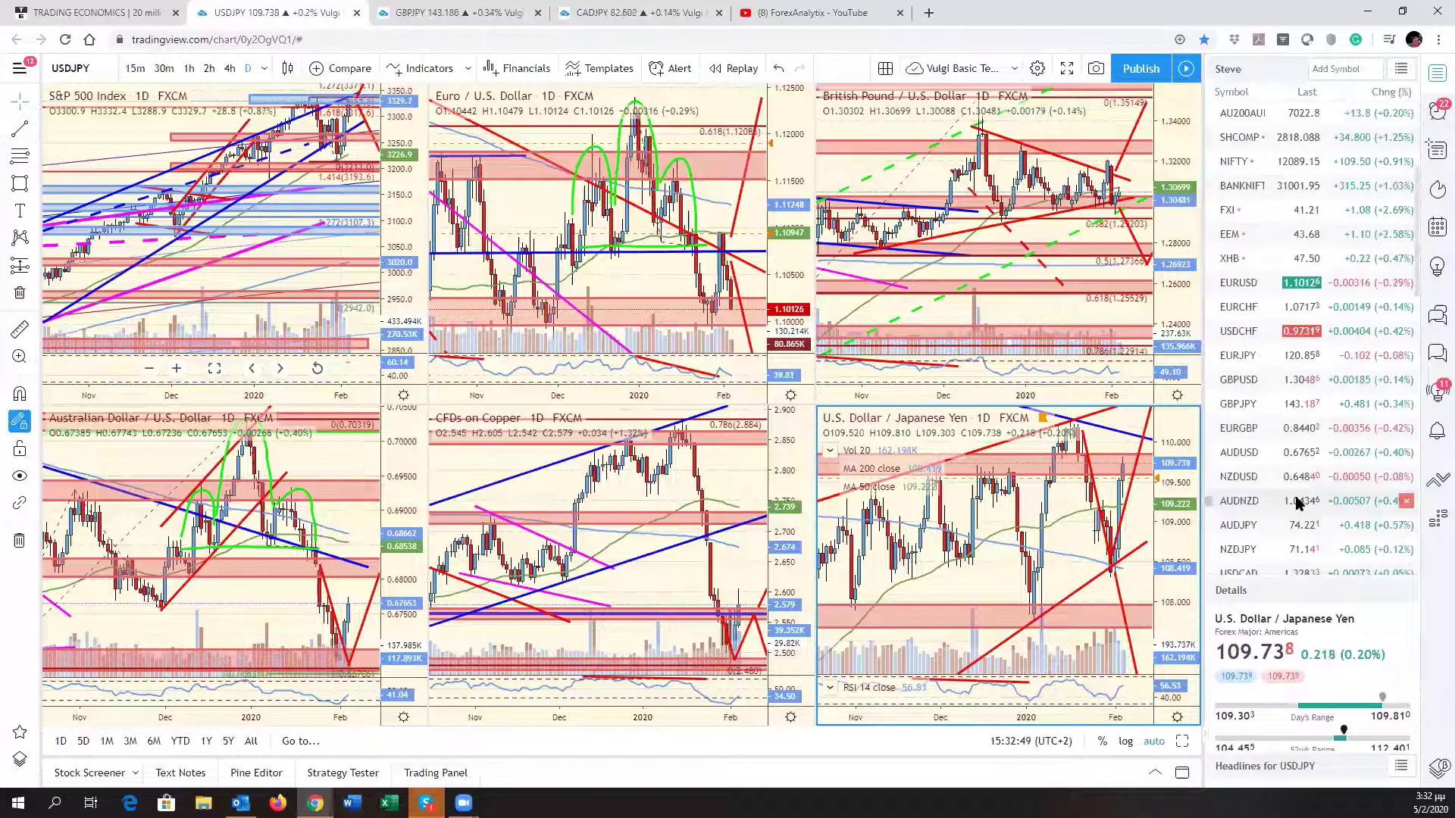
scroll(1291, 519, "down", 10)
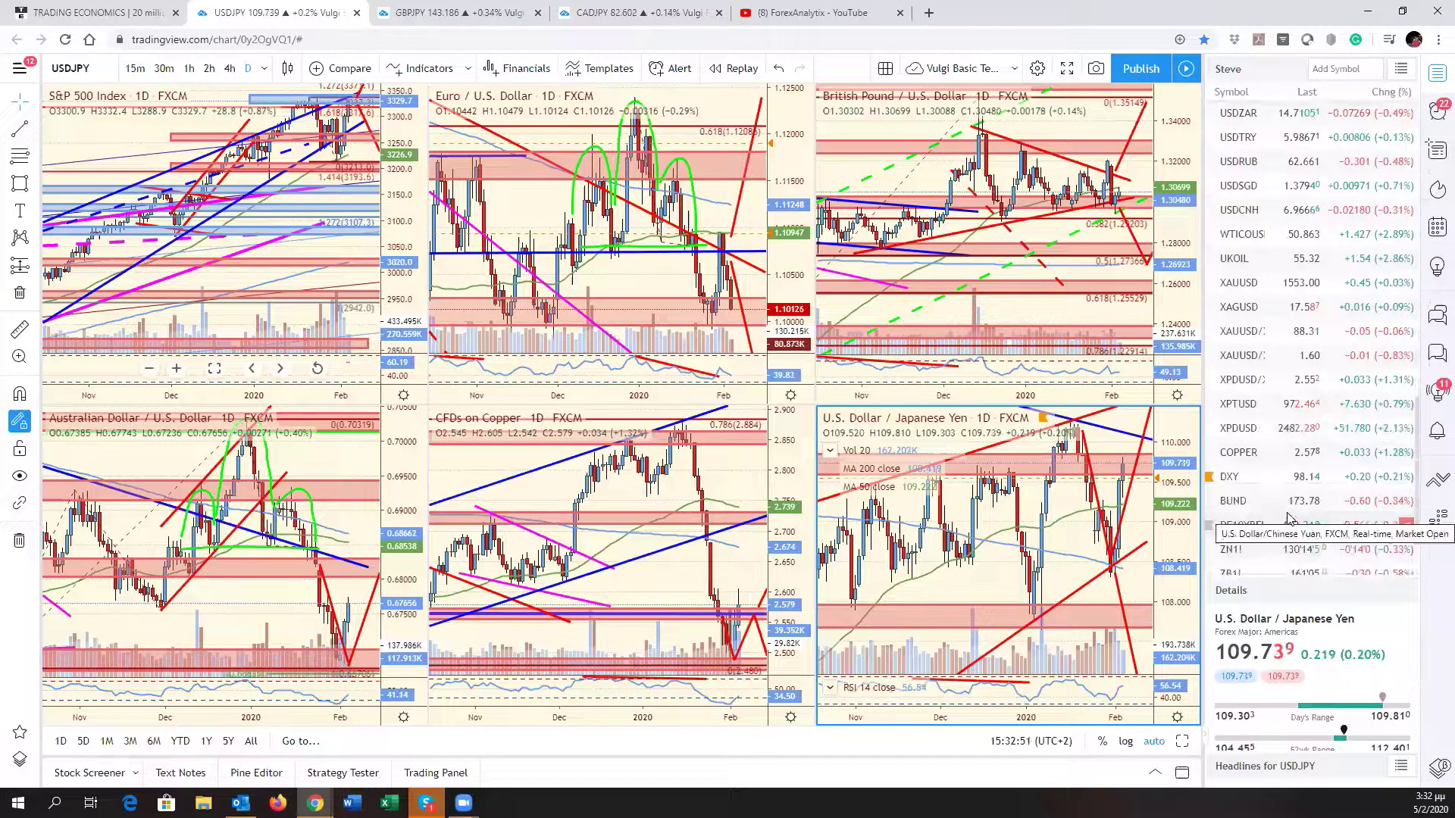
left_click(1279, 421)
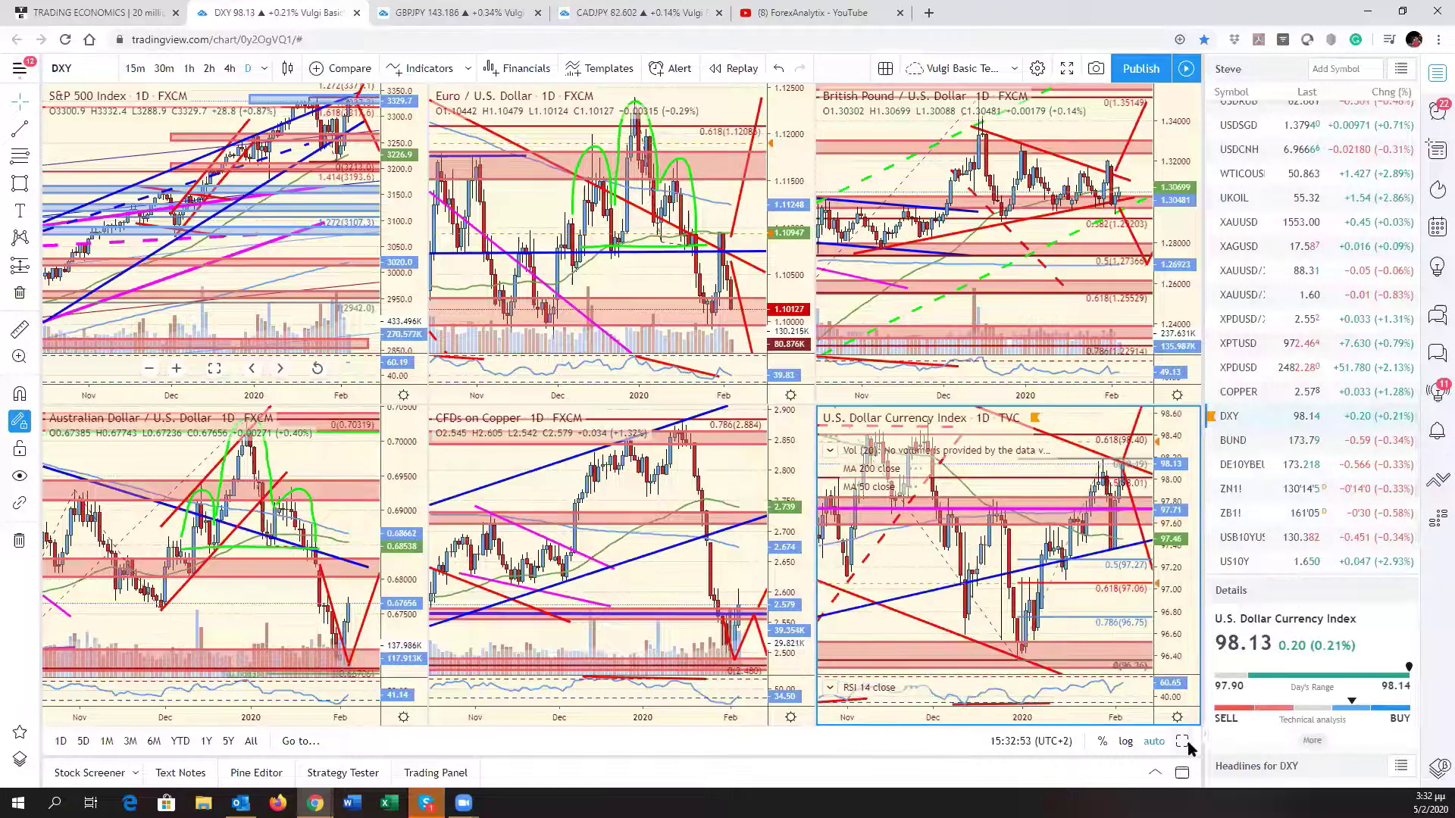
key("alt+Return")
Frame the DXY chart on Mar 2019 to Mar 2020 and auto-fit its price scale
left_click_drag(1104, 449, 1022, 454)
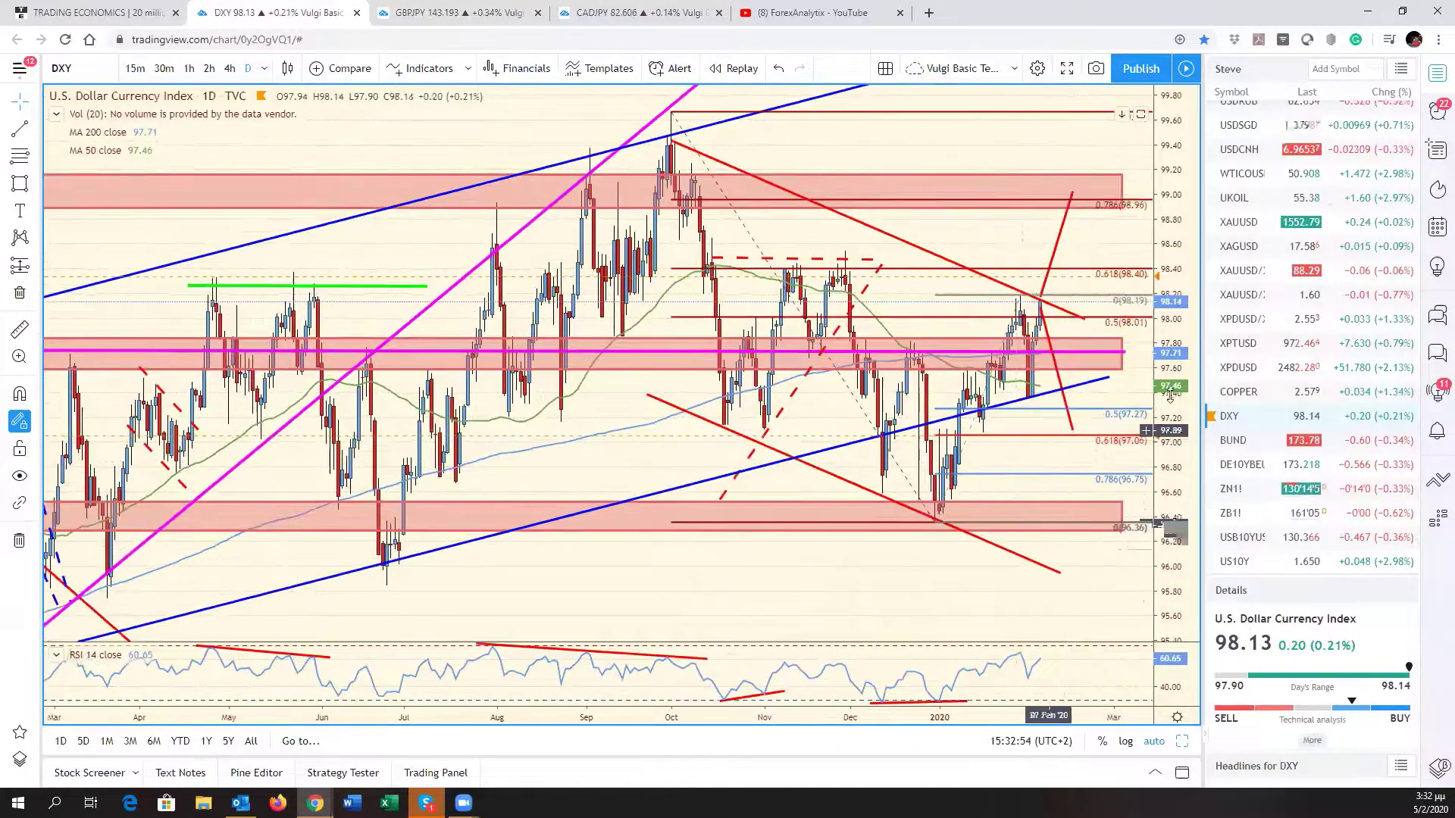
left_click_drag(1170, 507, 1173, 607)
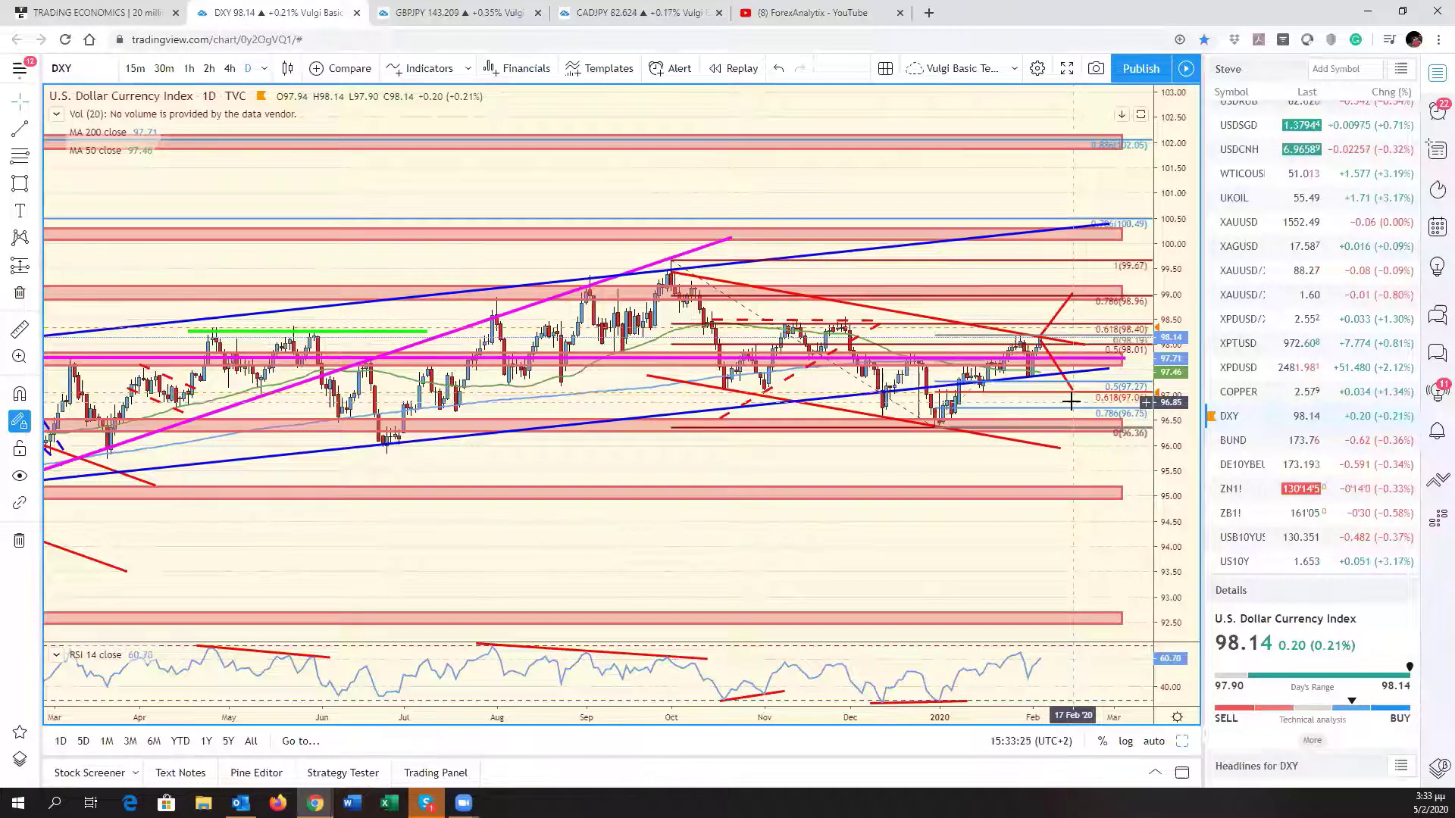
scroll(955, 536, "down", 5)
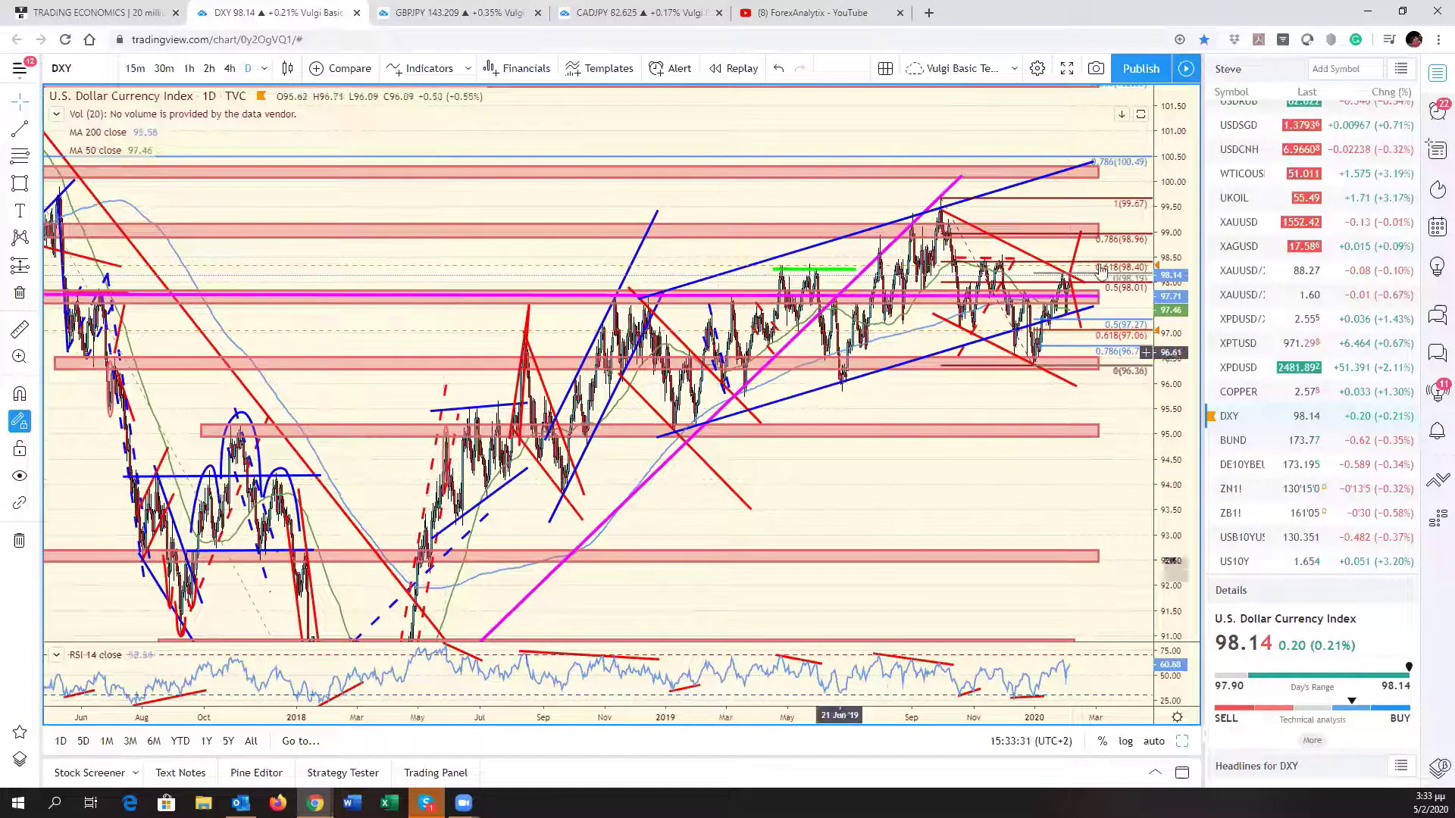
scroll(985, 439, "up", 5)
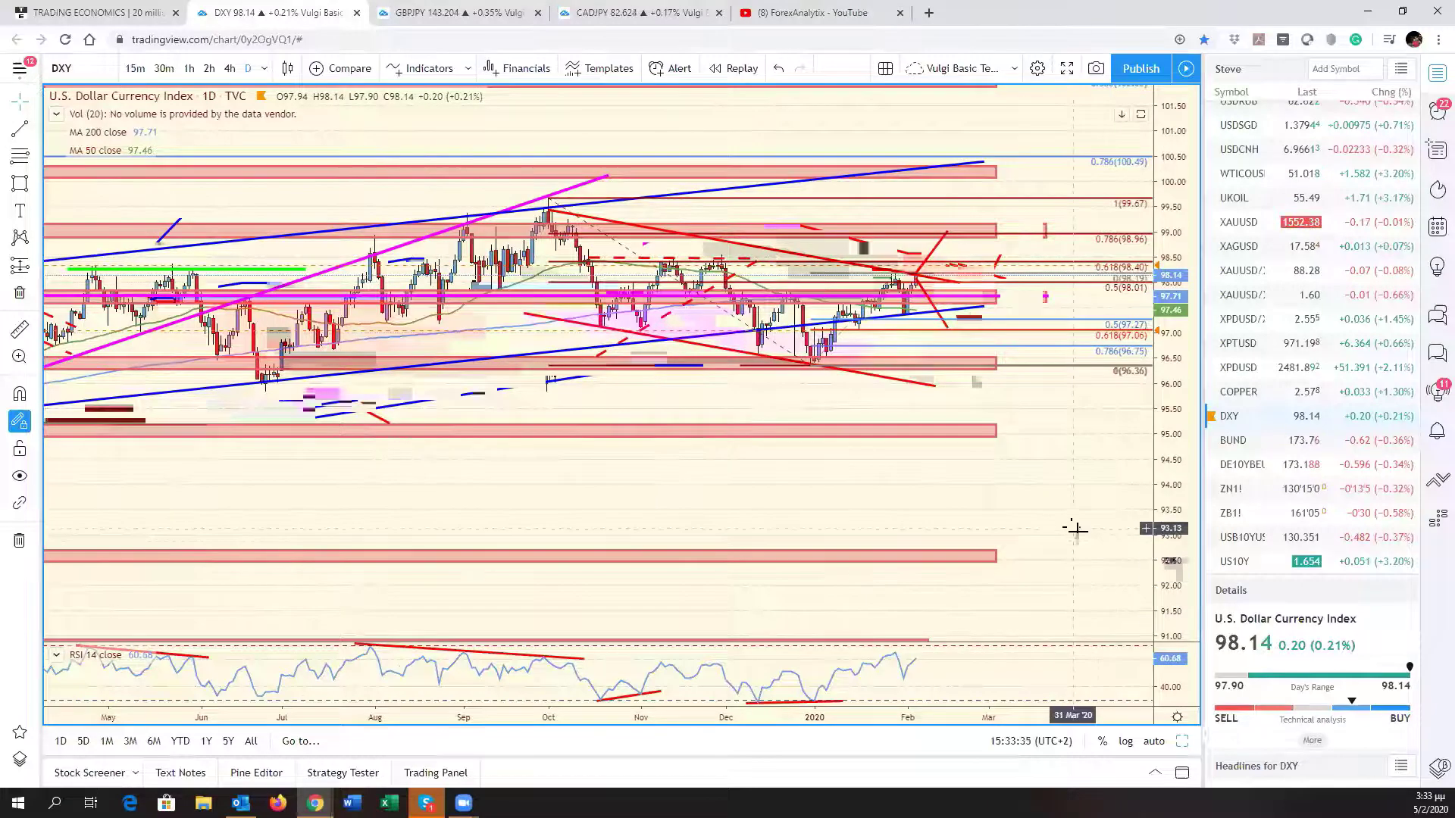
left_click_drag(1074, 526, 1233, 642)
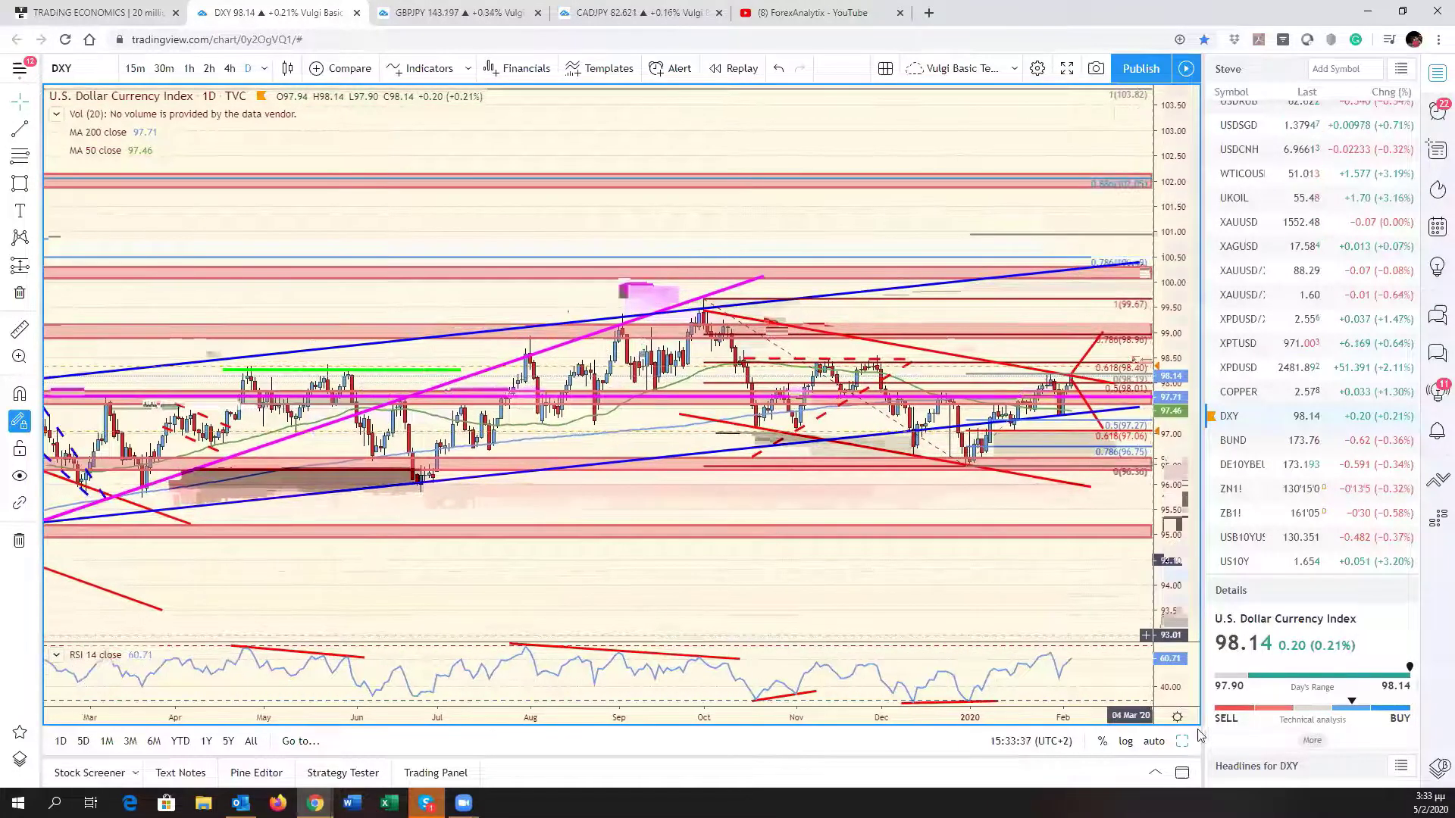
left_click(1179, 744)
Restore the grid, then maximize the EUR/USD chart with a compressed price scale
left_click(1181, 742)
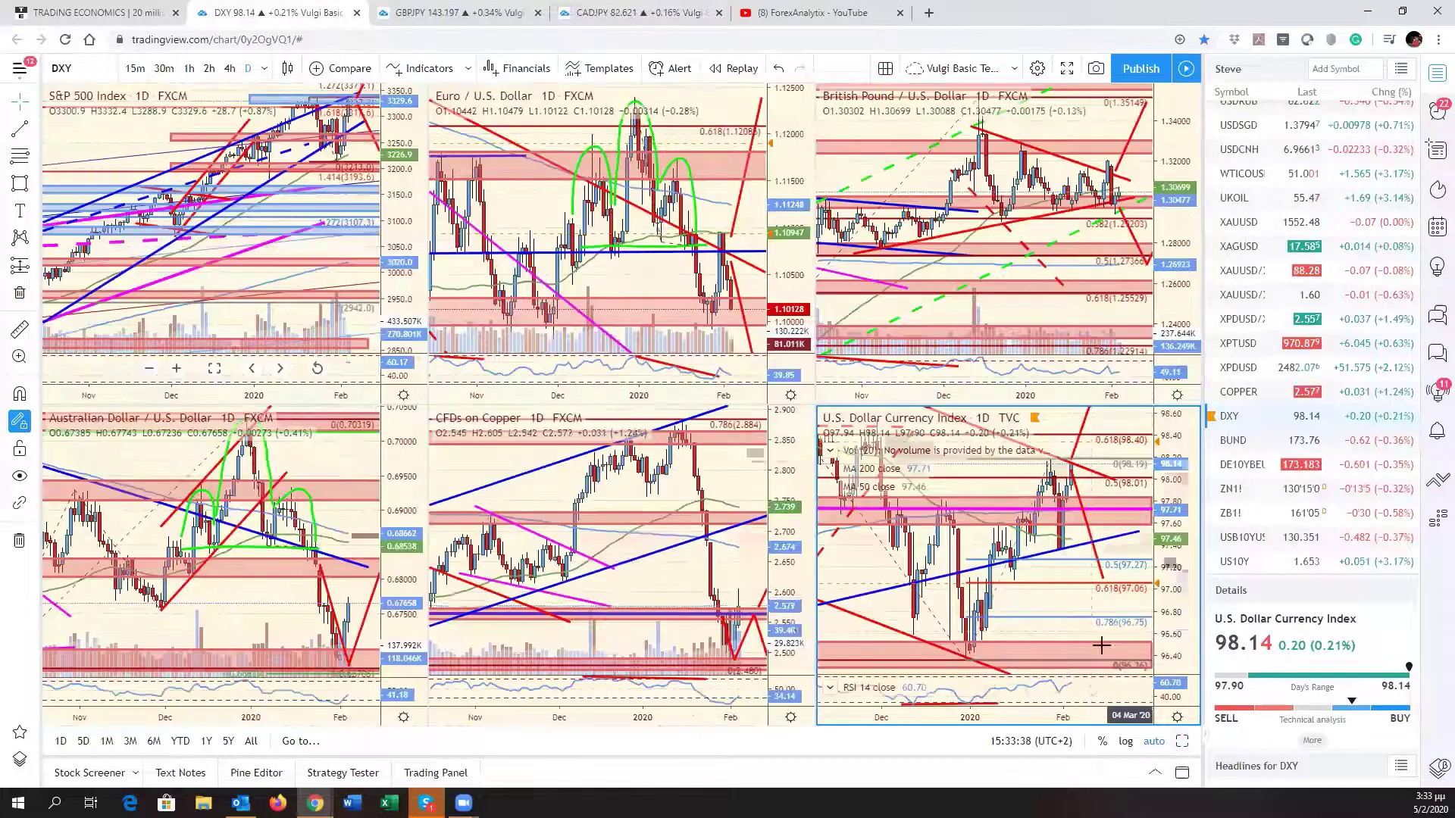
left_click_drag(1129, 553, 1172, 554)
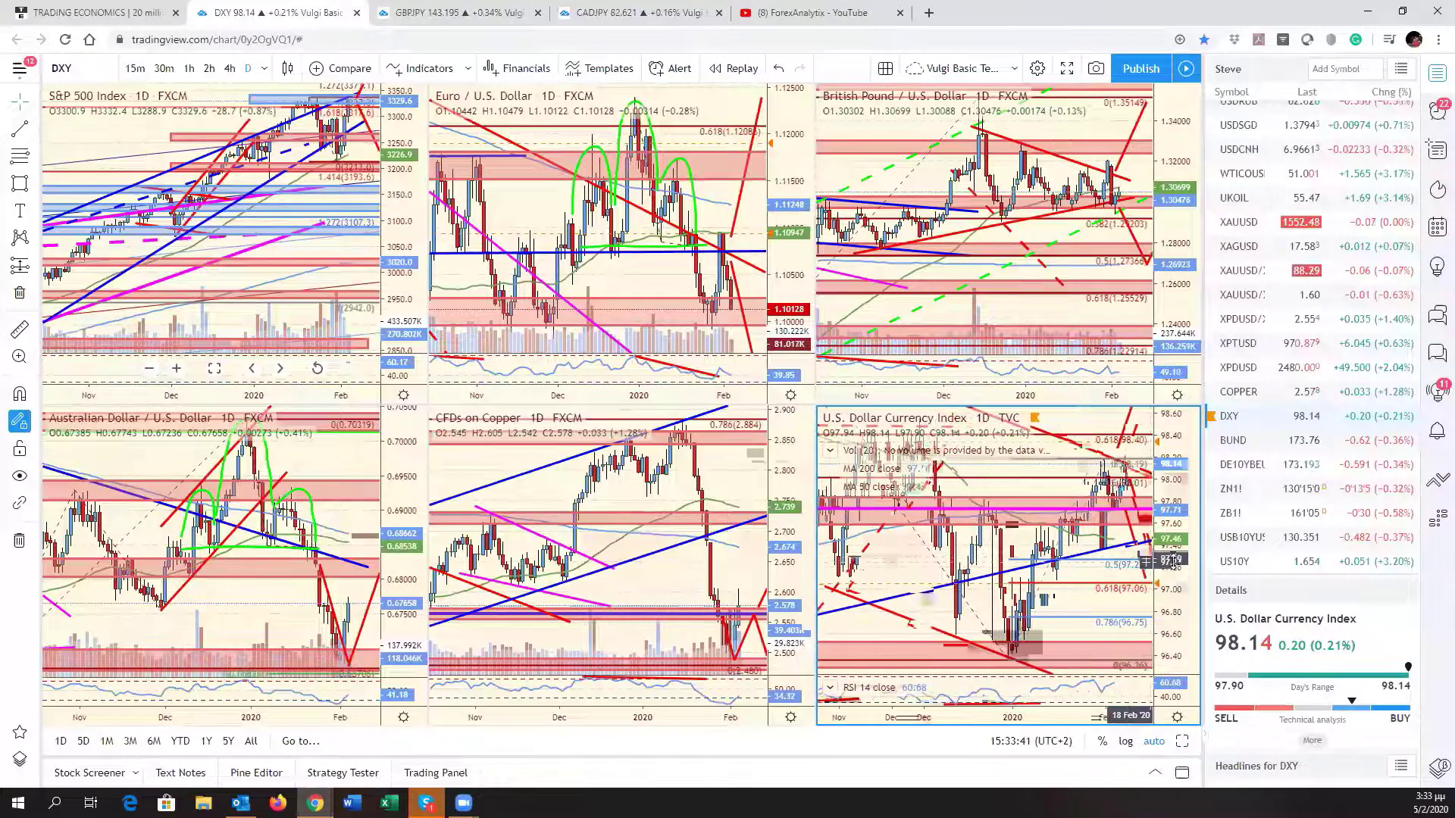
left_click(669, 278)
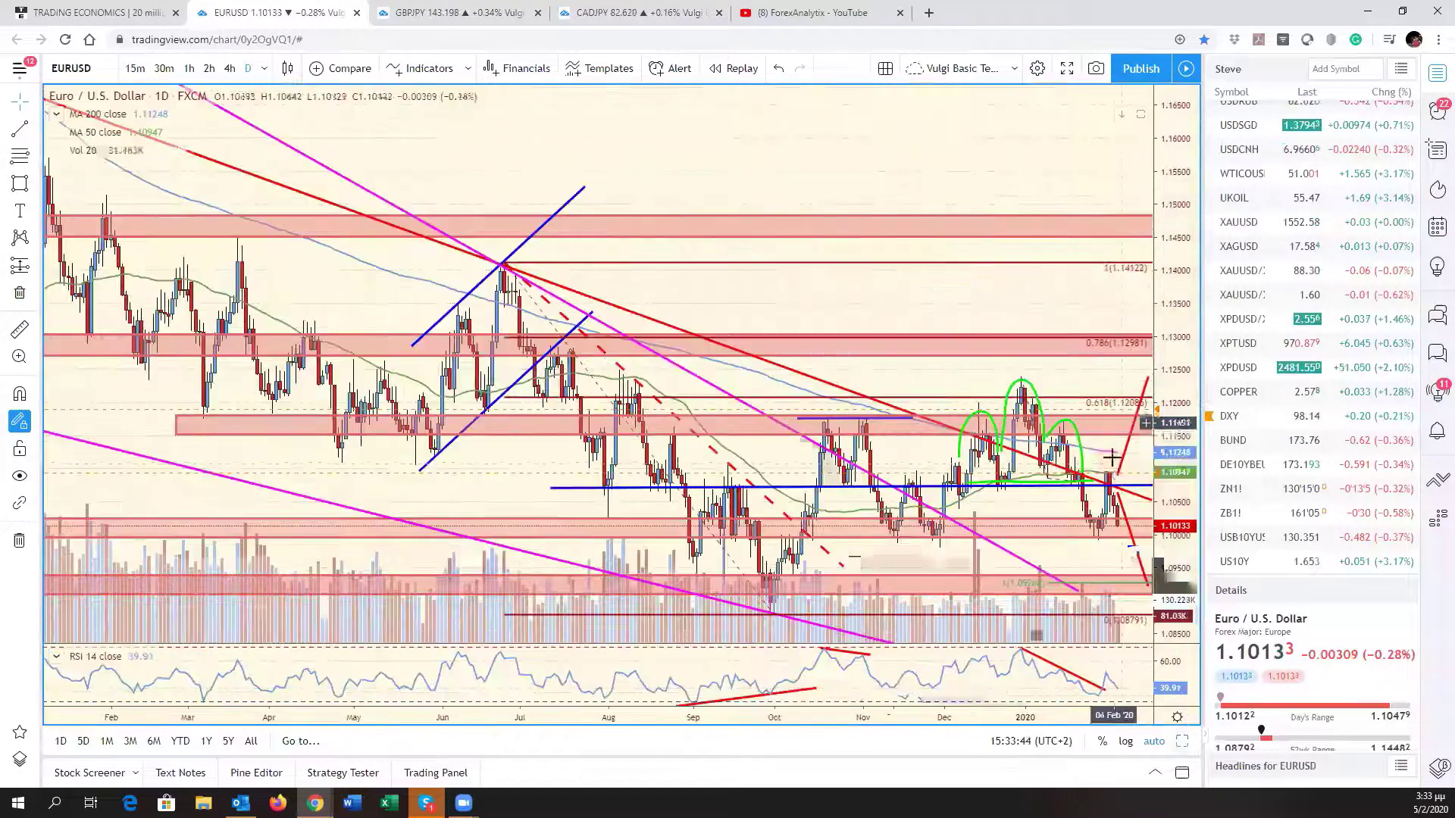
key("alt+Return")
left_click_drag(1171, 454, 1165, 598)
Review the EUR/USD chart and its right-end drawing, then restore the six-chart grid
scroll(1019, 565, "down", 3)
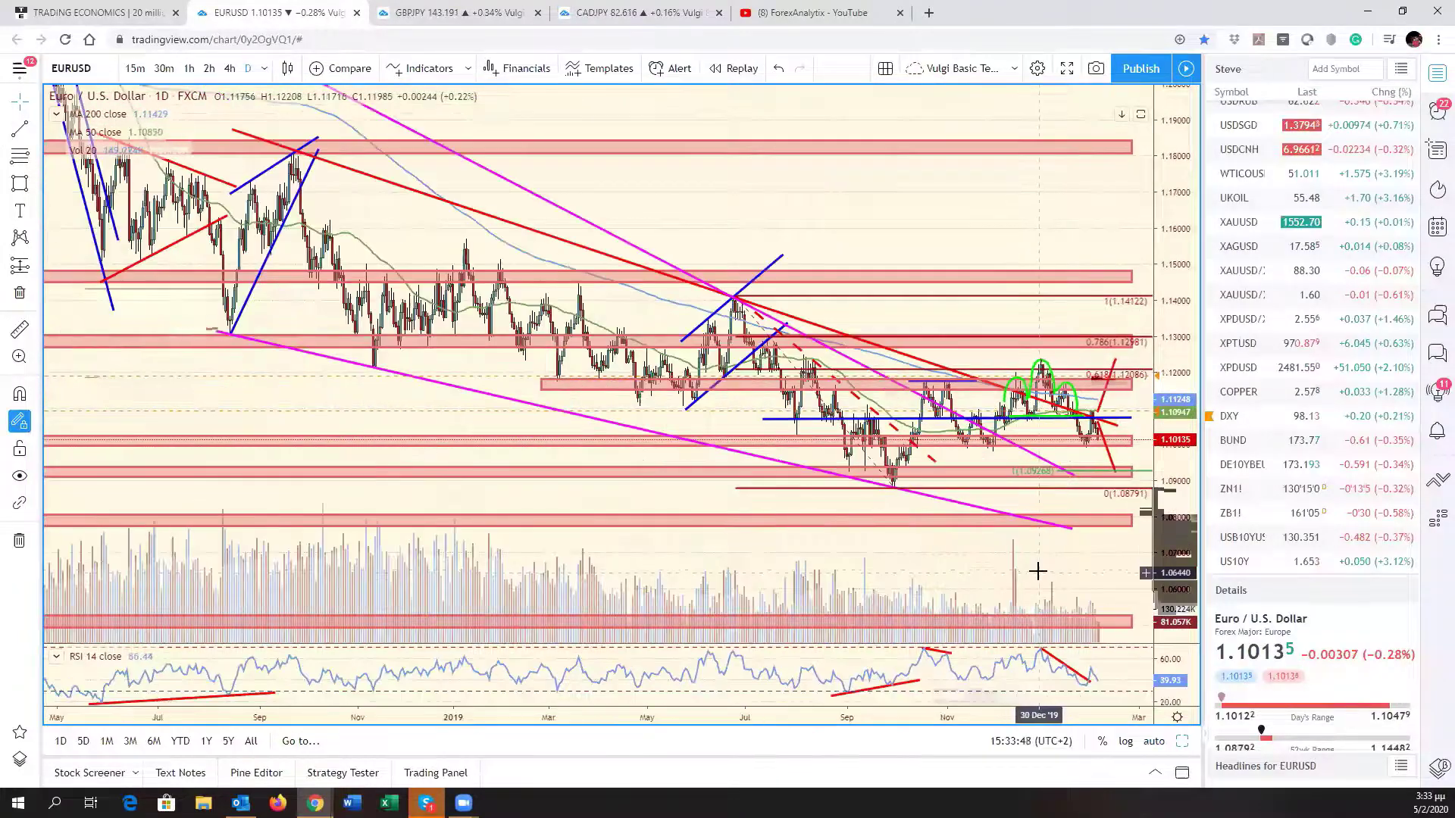
scroll(1076, 558, "down", 5)
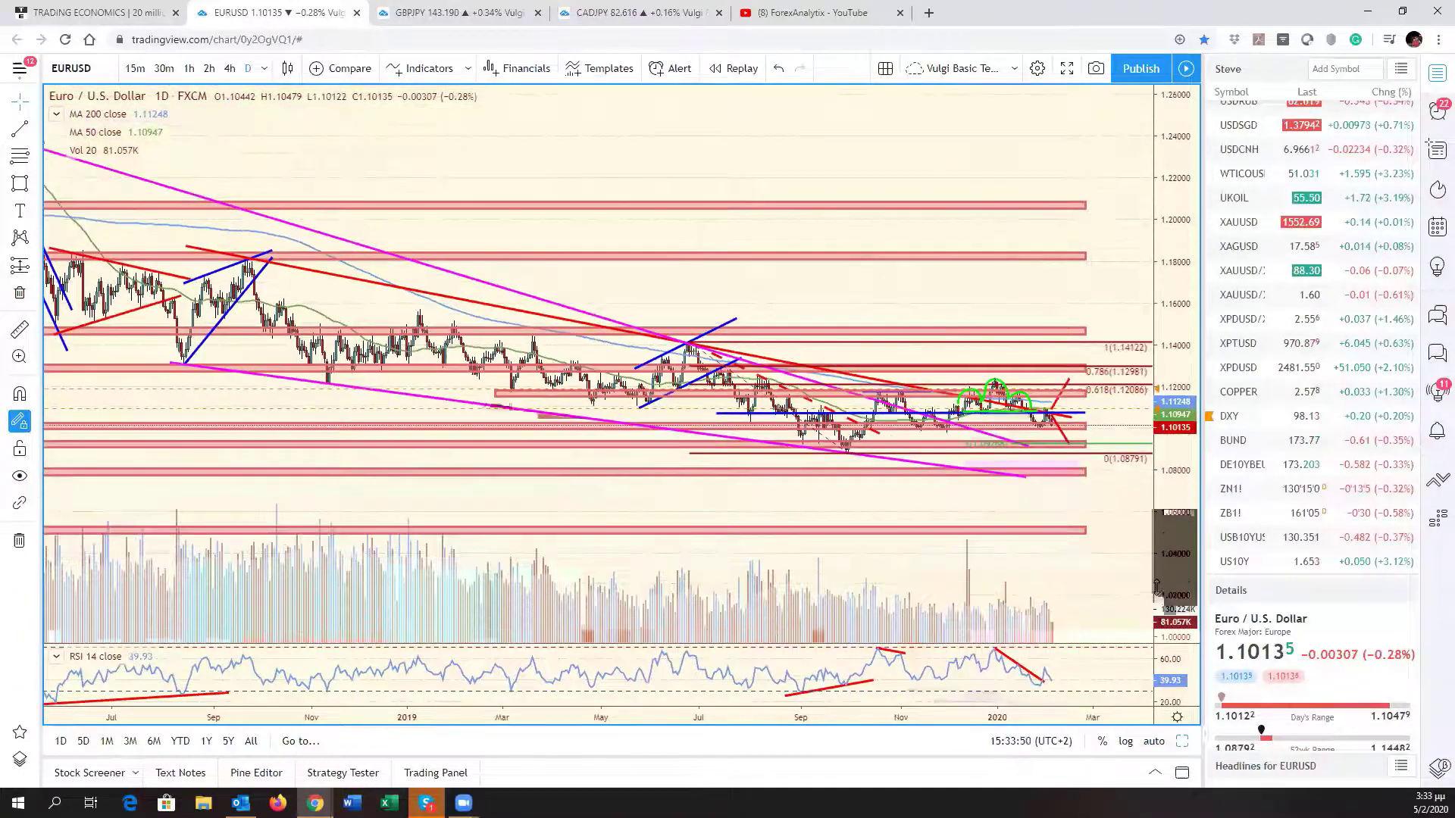
scroll(985, 578, "up", 5)
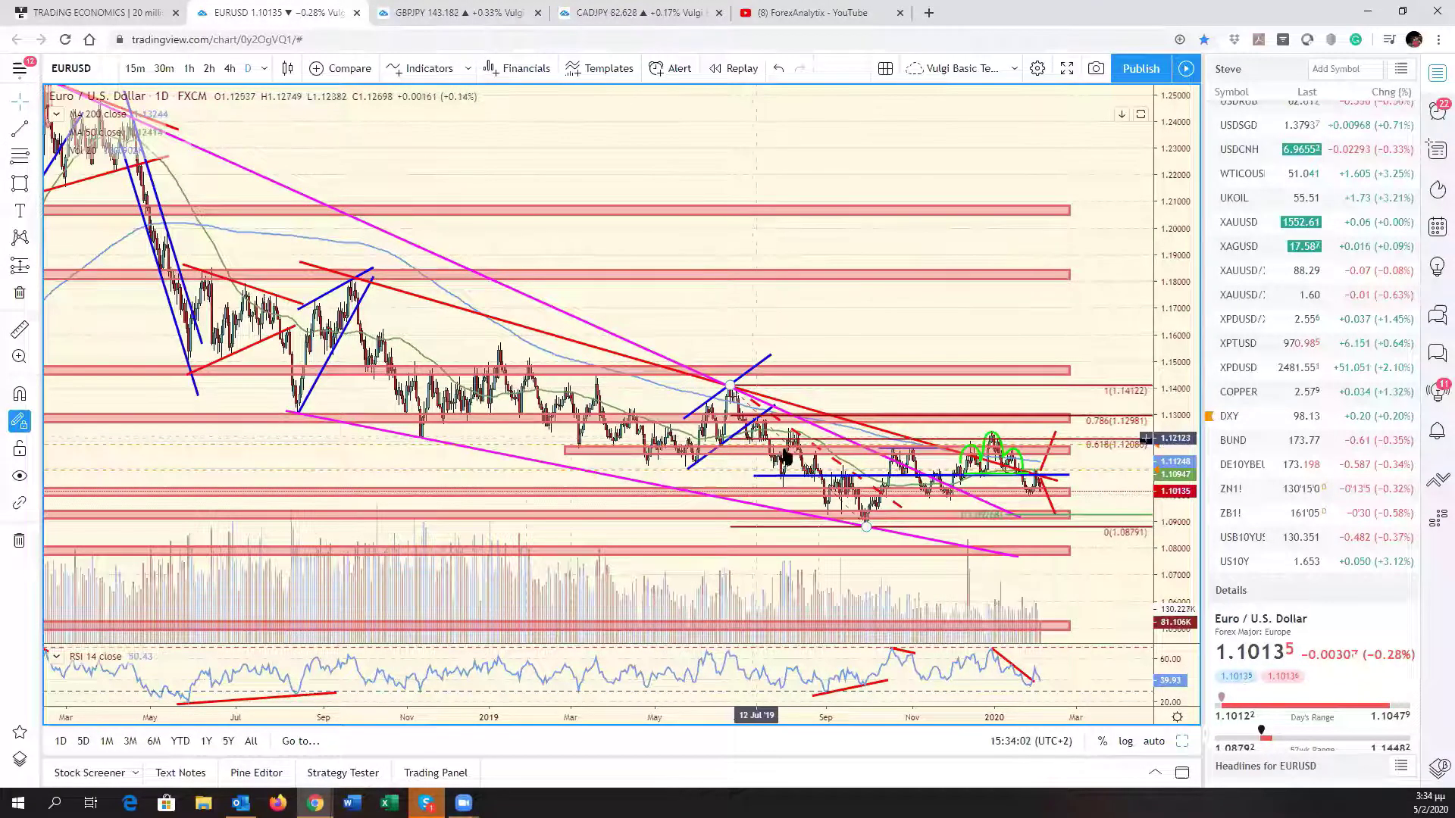
scroll(787, 457, "up", 2)
scroll(785, 455, "down", 2)
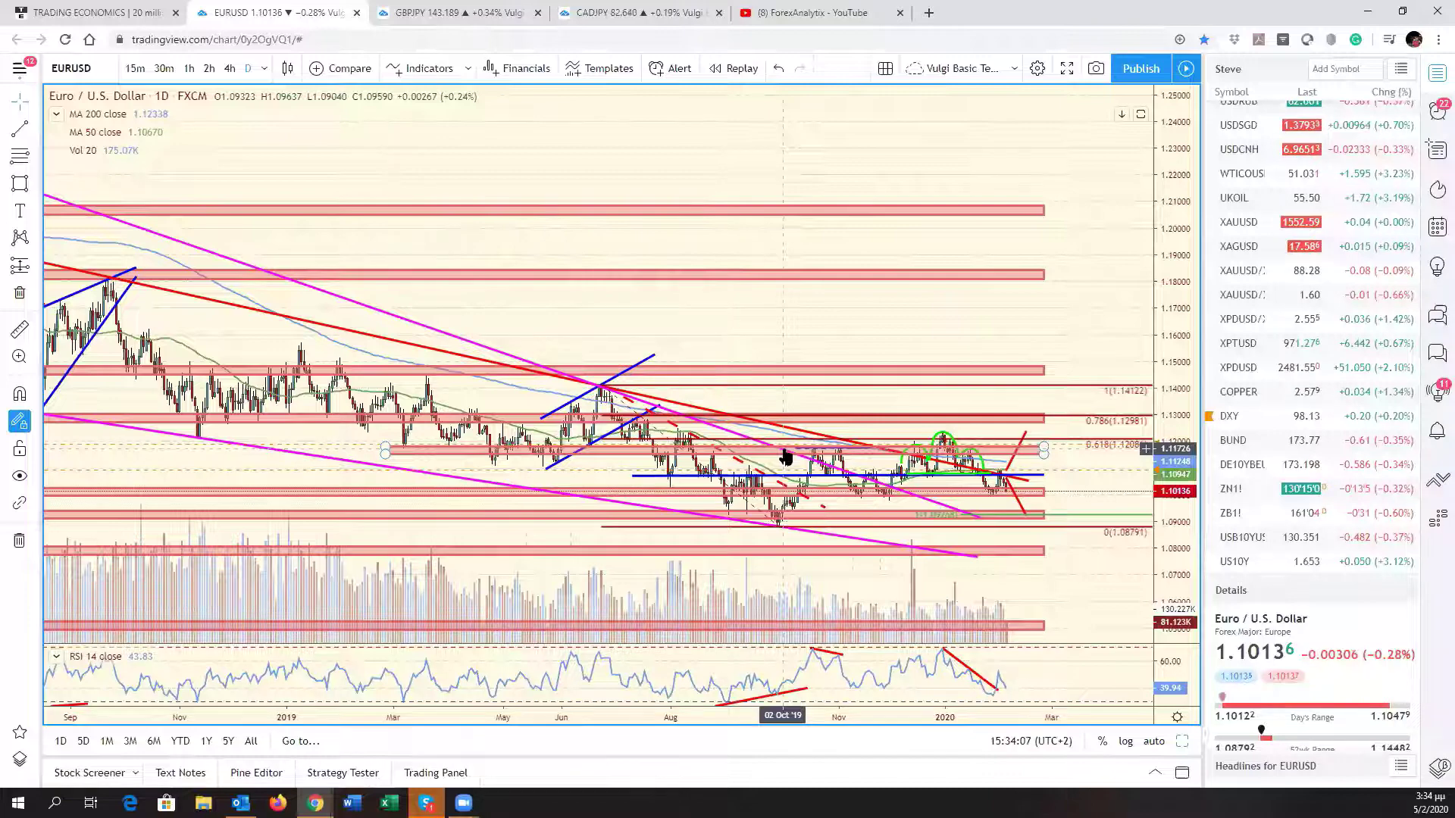
scroll(883, 491, "up", 3)
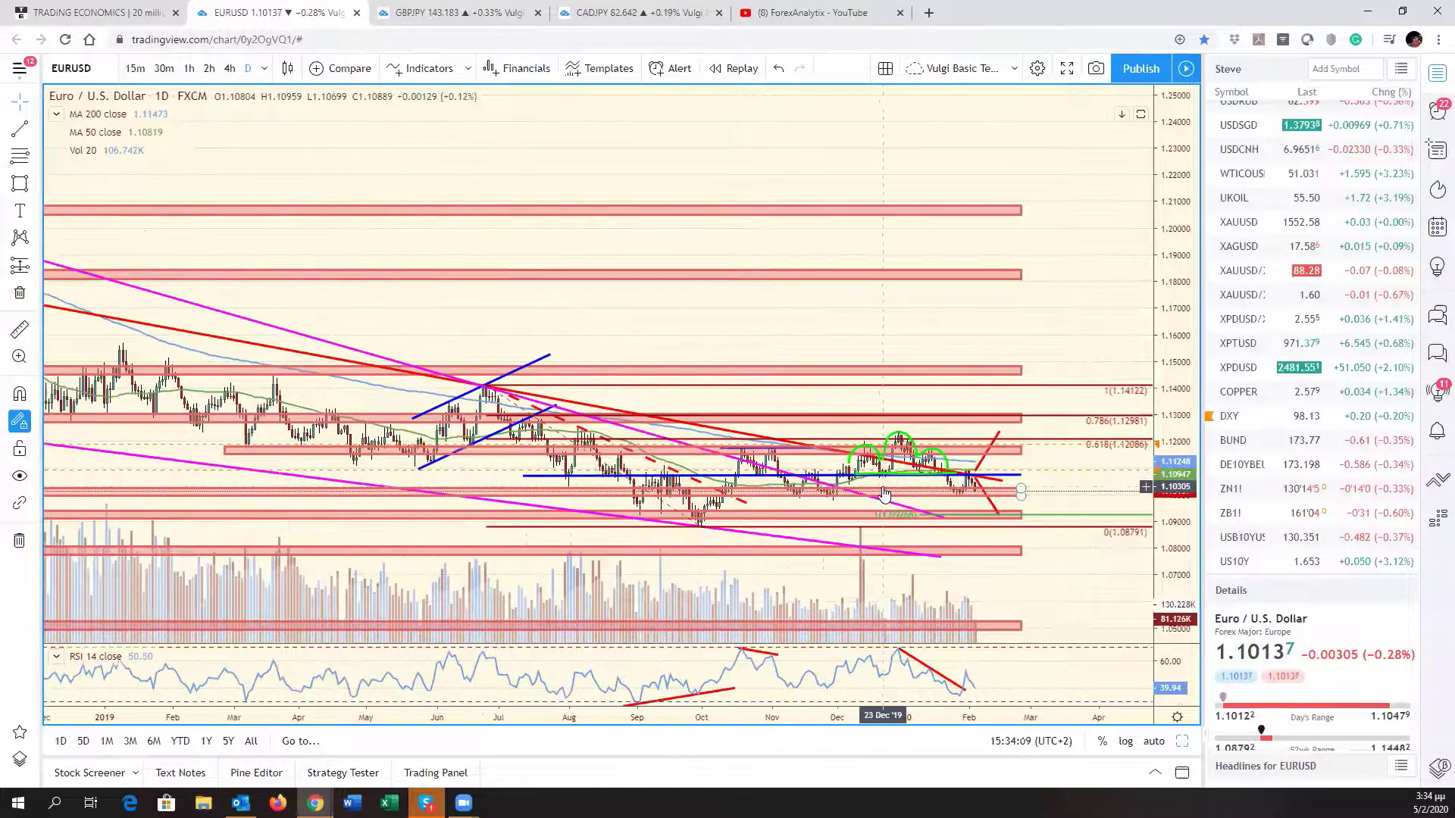
scroll(871, 493, "up", 1)
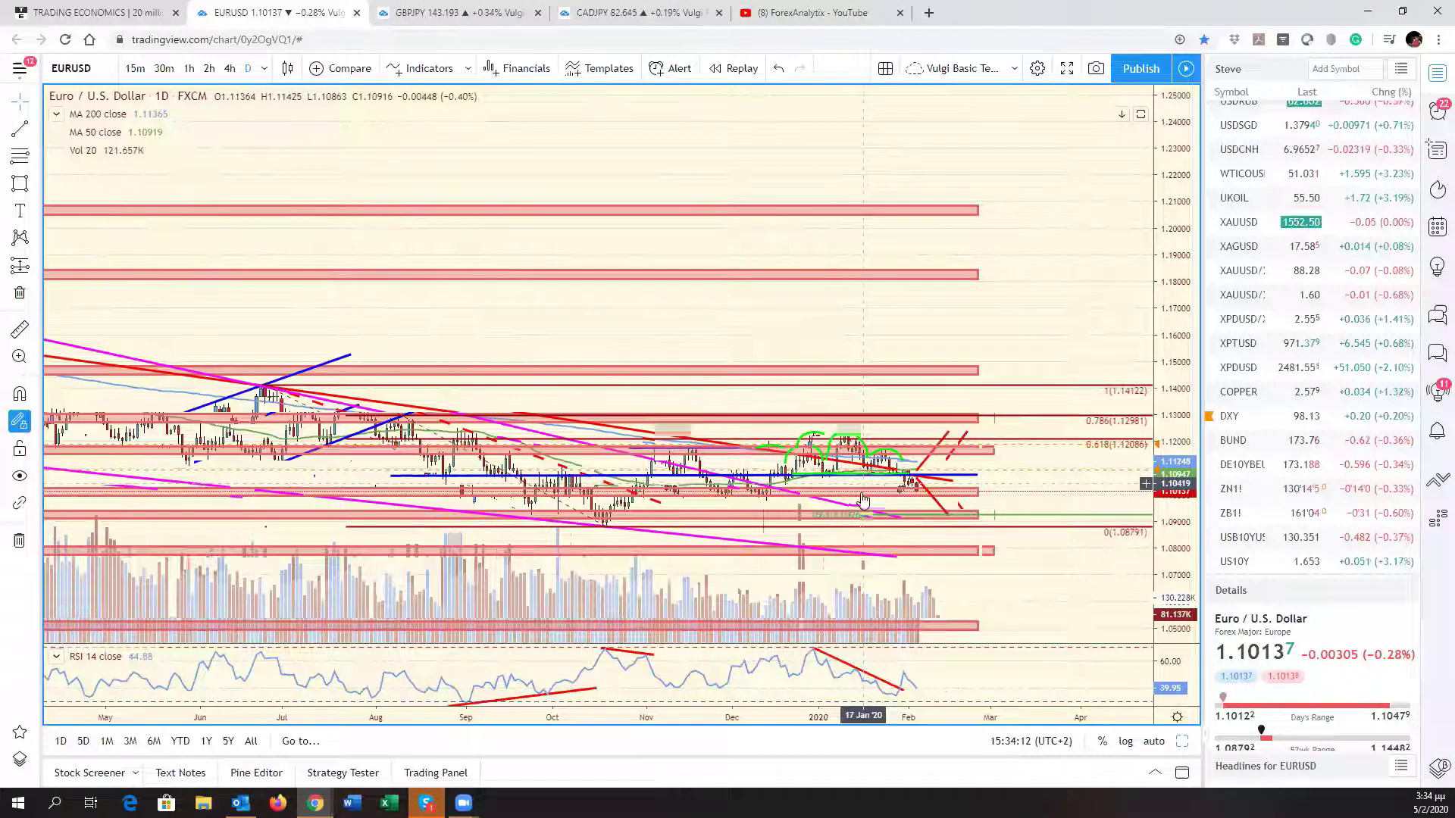
scroll(788, 517, "down", 3)
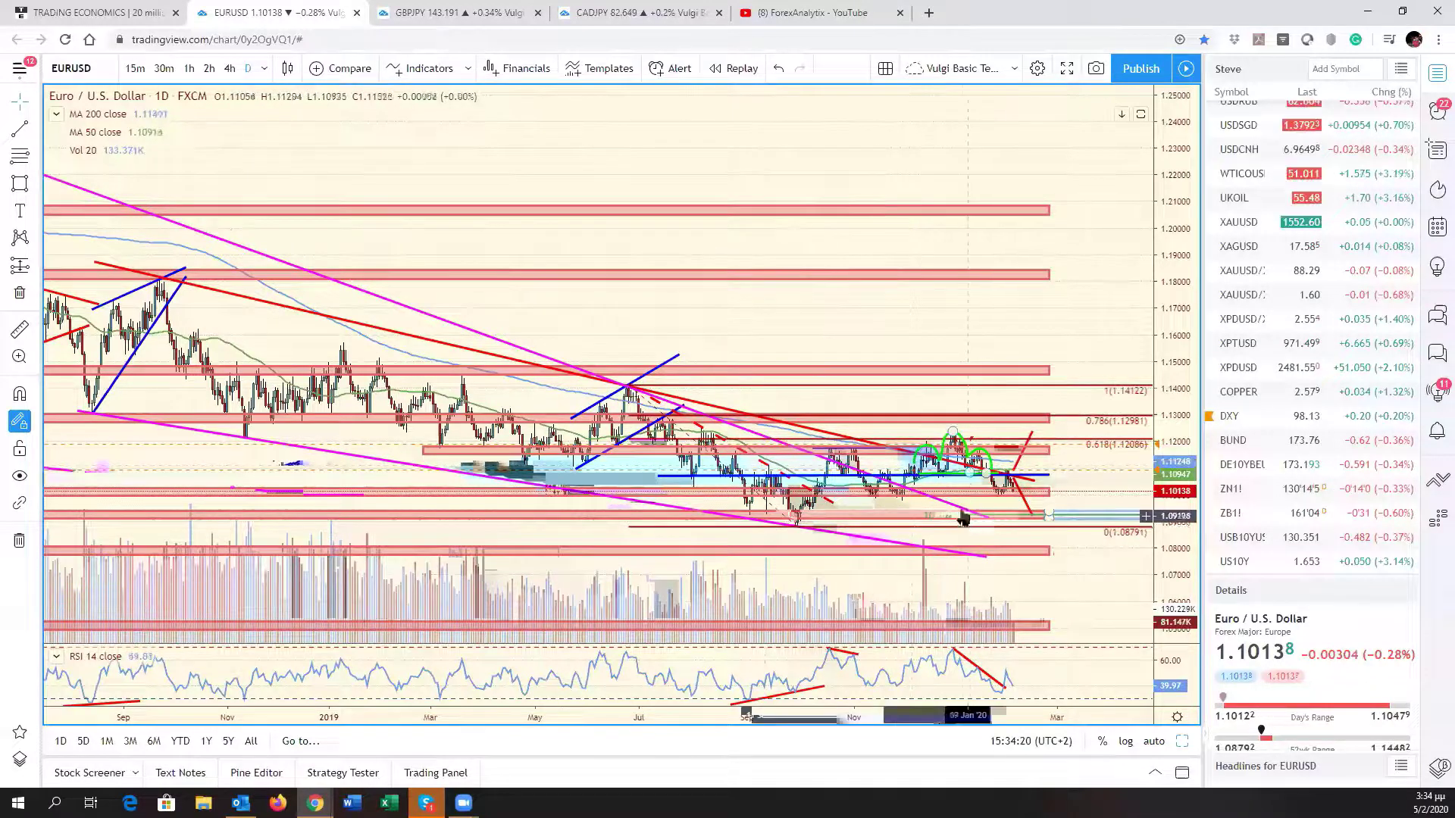
left_click(1046, 555)
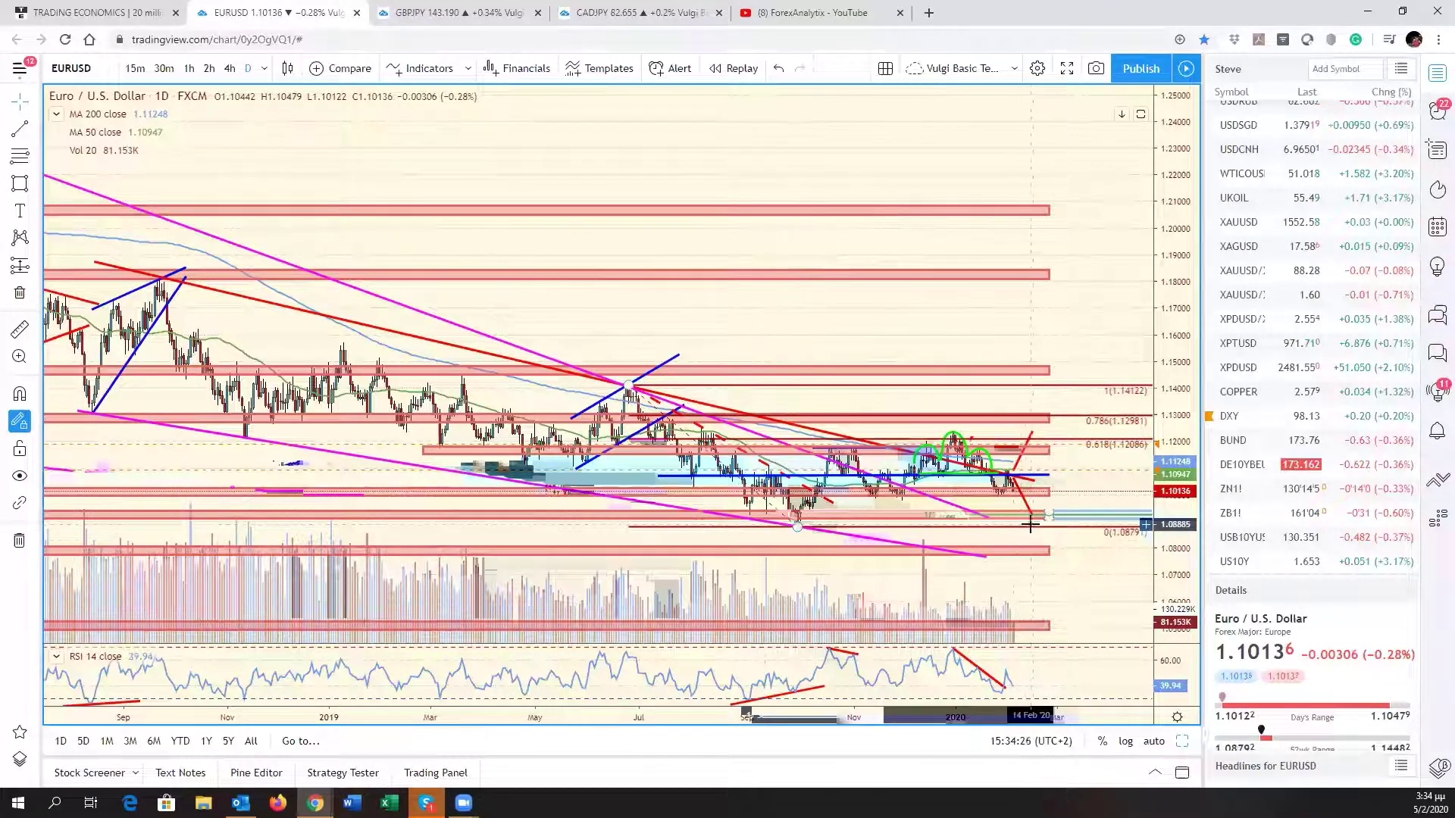
scroll(1088, 592, "up", 5)
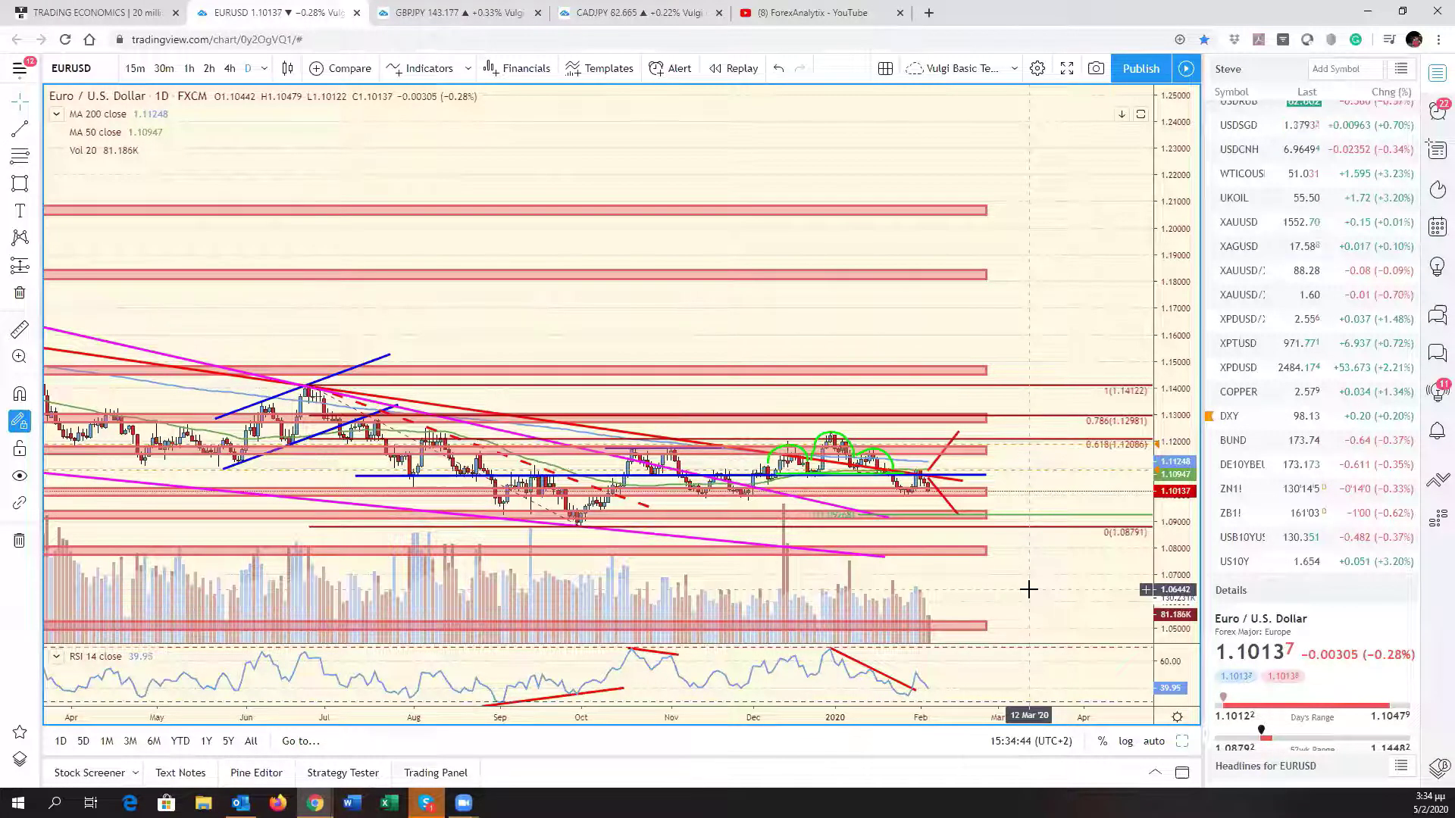
scroll(1098, 536, "up", 5)
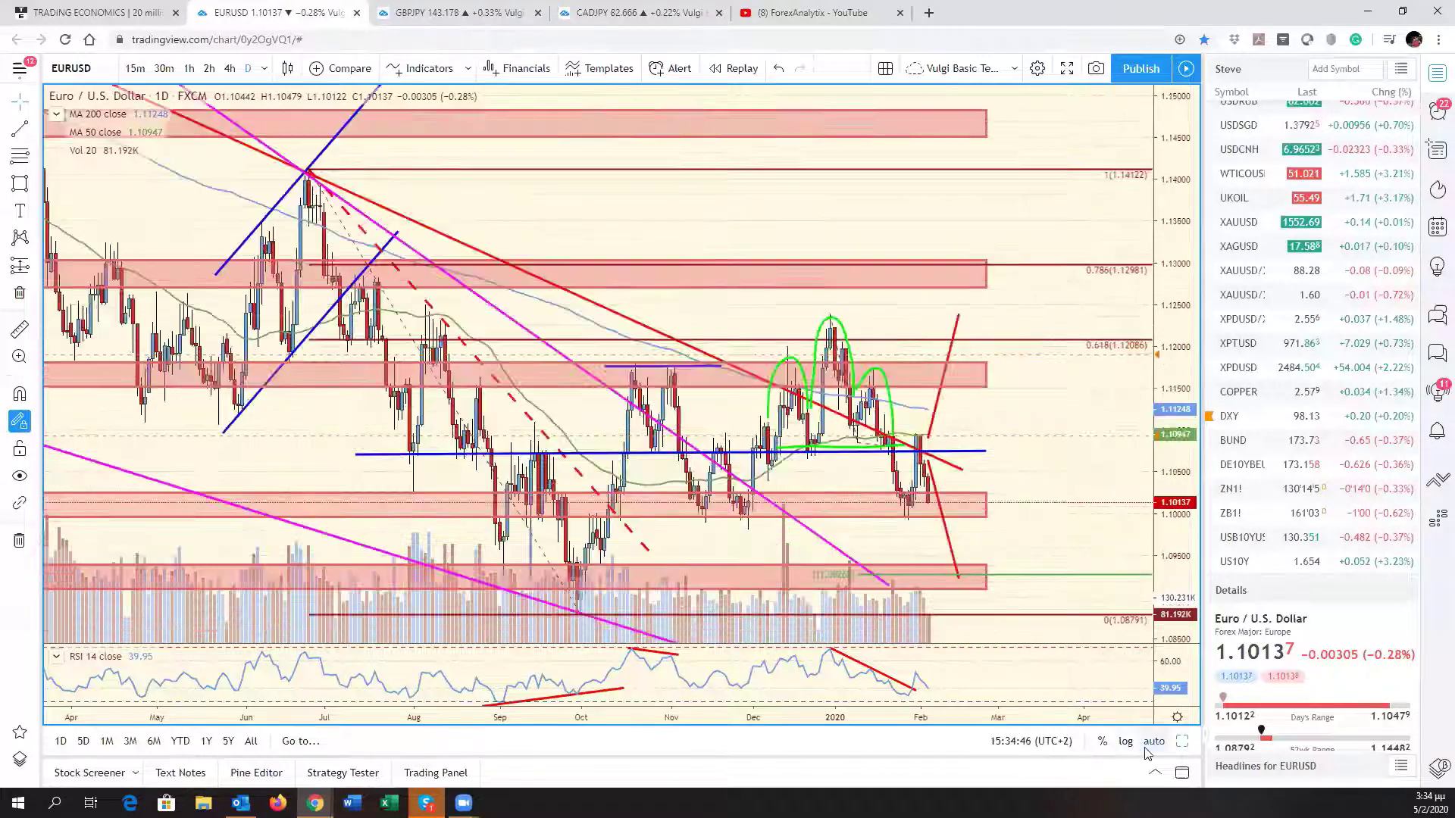
left_click_drag(1129, 627, 1174, 627)
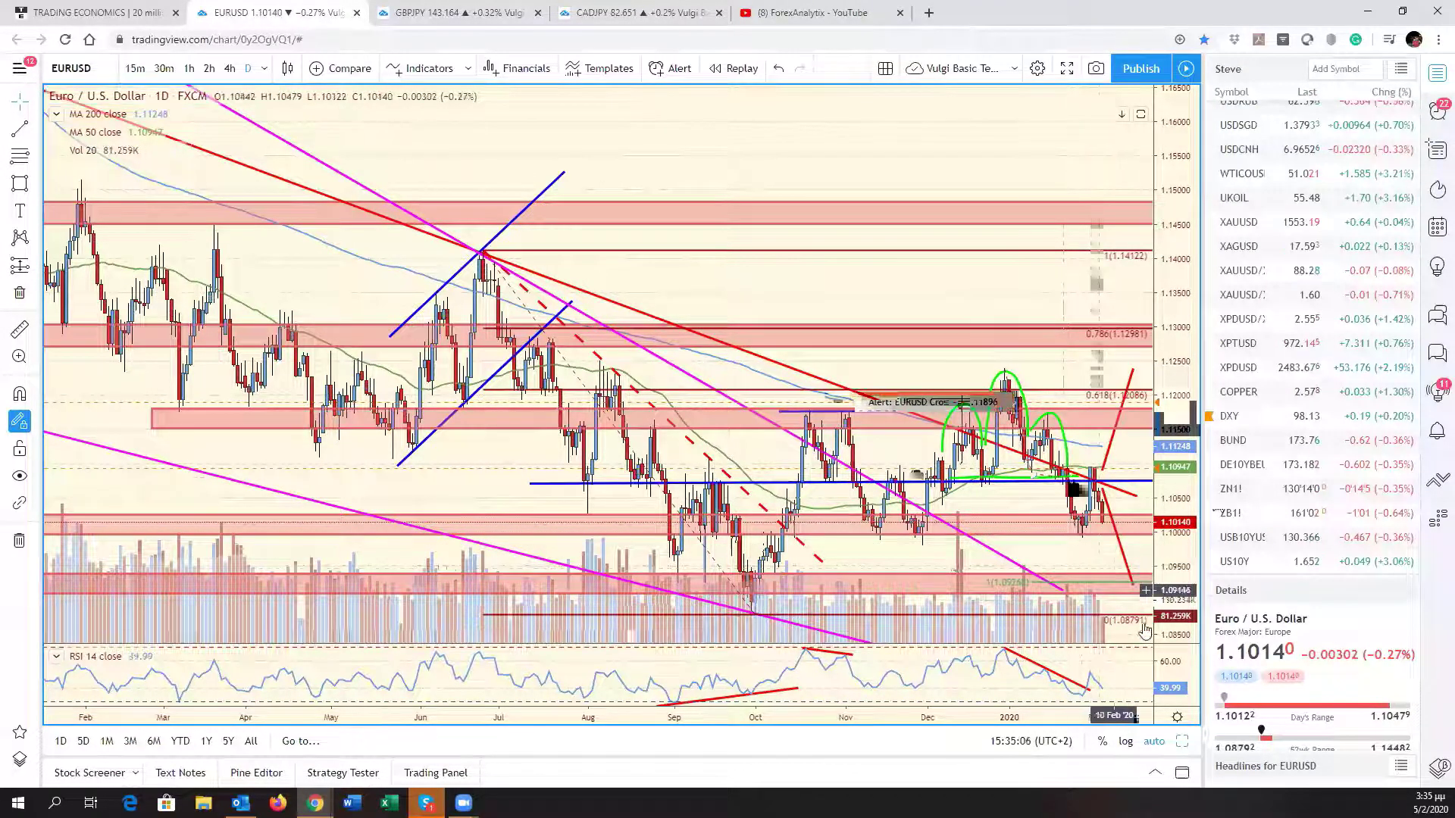
key("alt+Return")
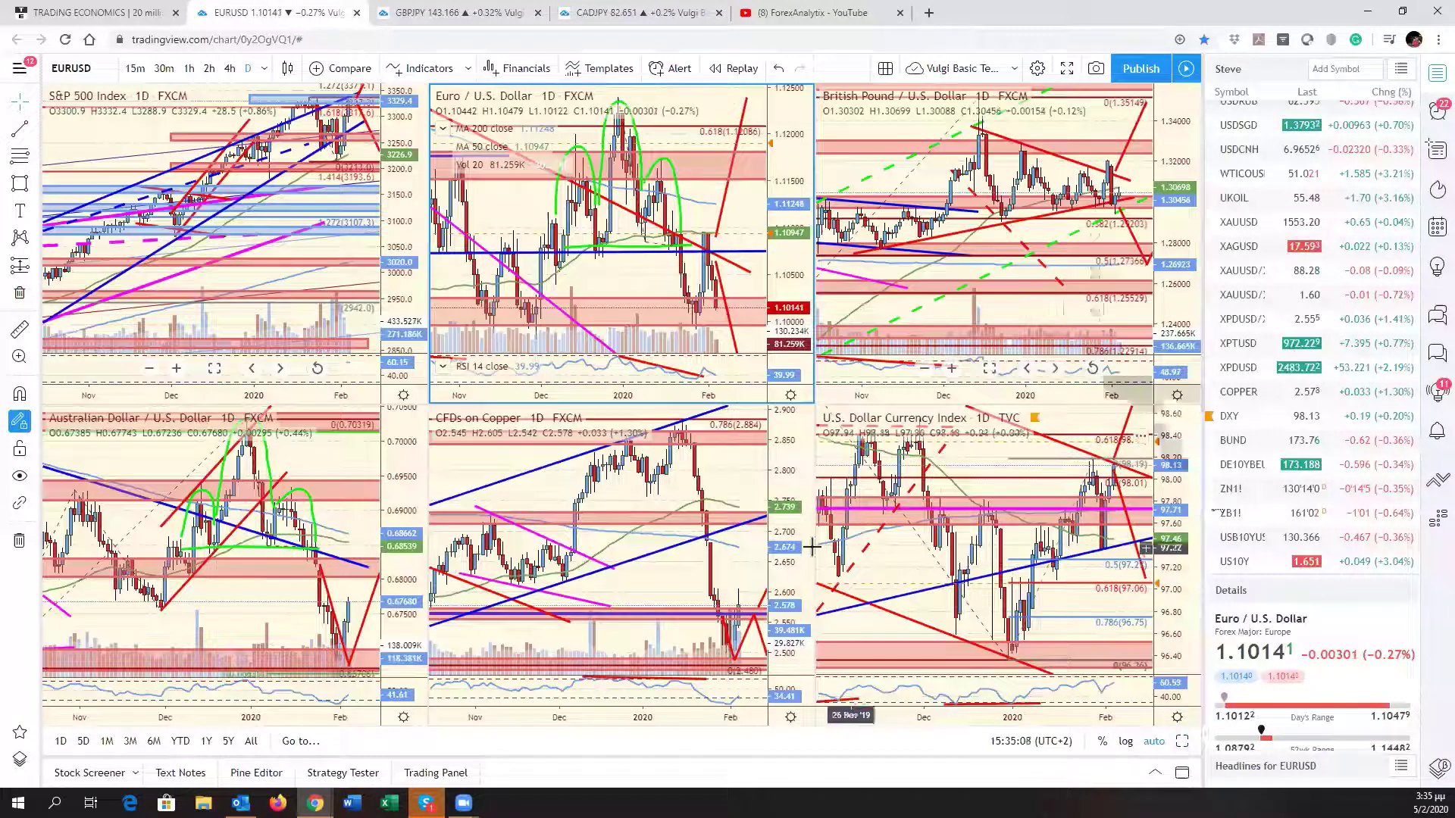
Select the copper pane and load USD/CAD from the watchlist in its place
left_click(734, 481)
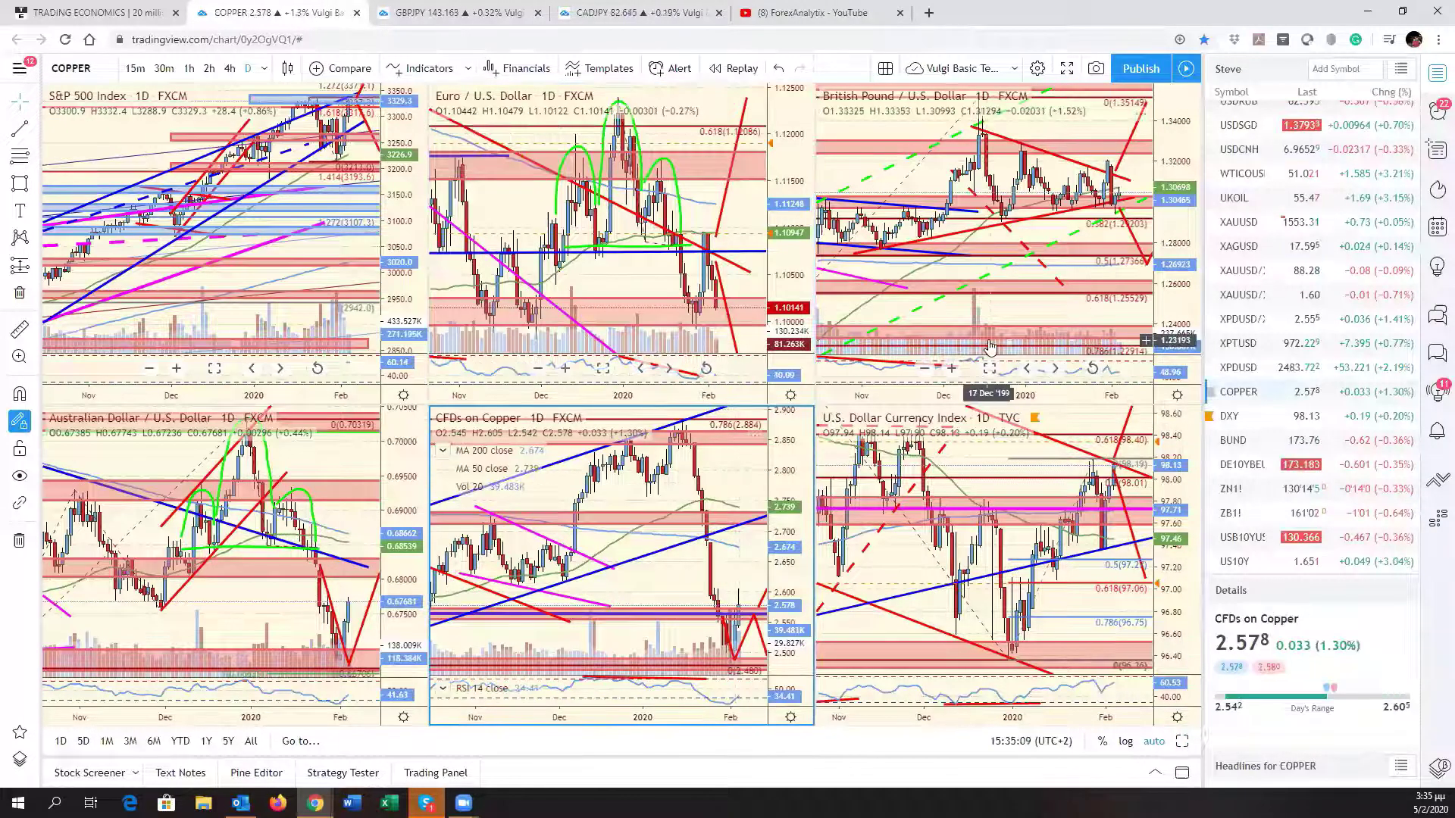
scroll(1303, 448, "down", 3)
scroll(1303, 447, "up", 6)
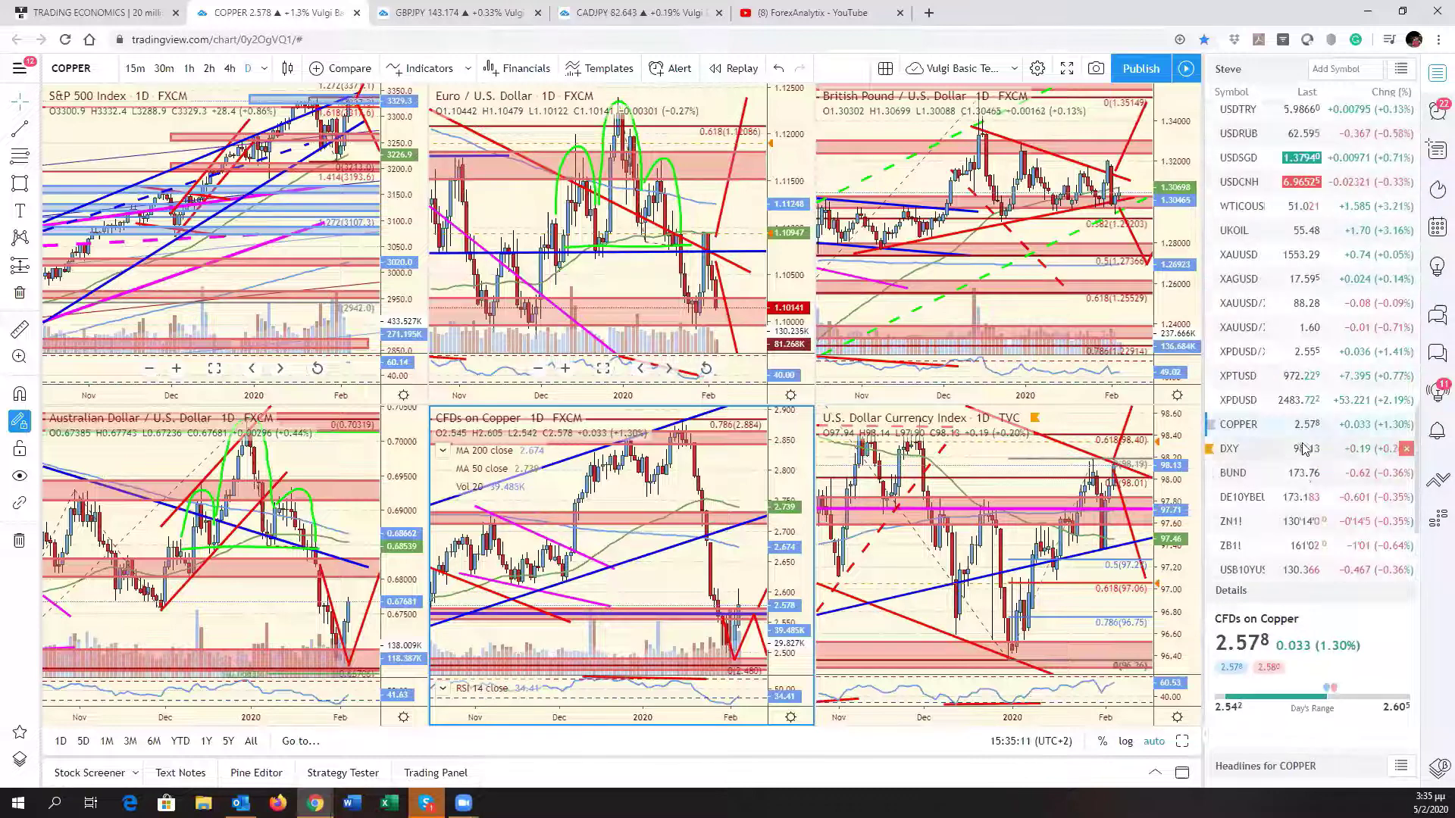
scroll(1293, 347, "up", 3)
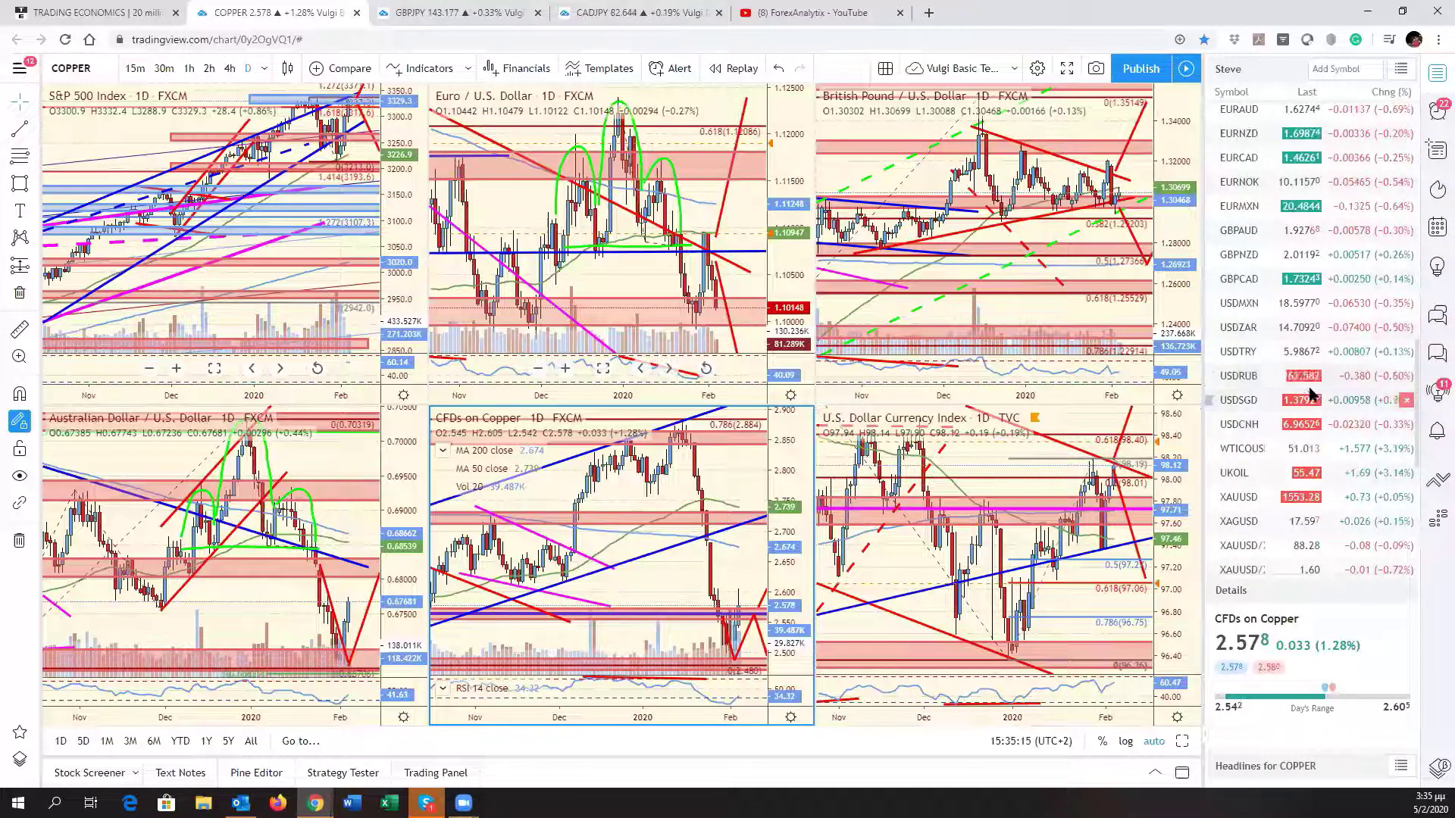
scroll(1292, 362, "up", 3)
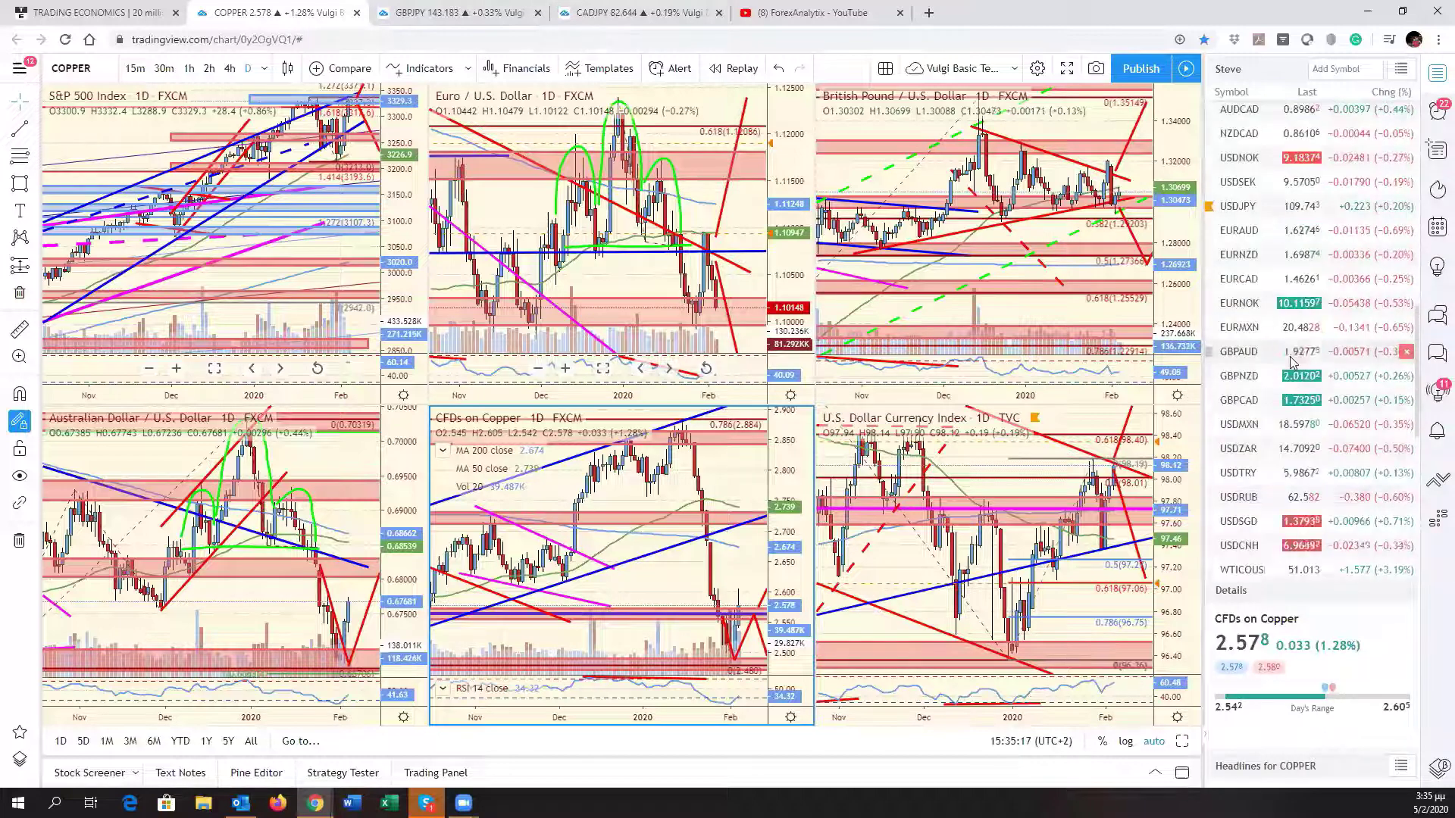
scroll(1278, 175, "up", 2)
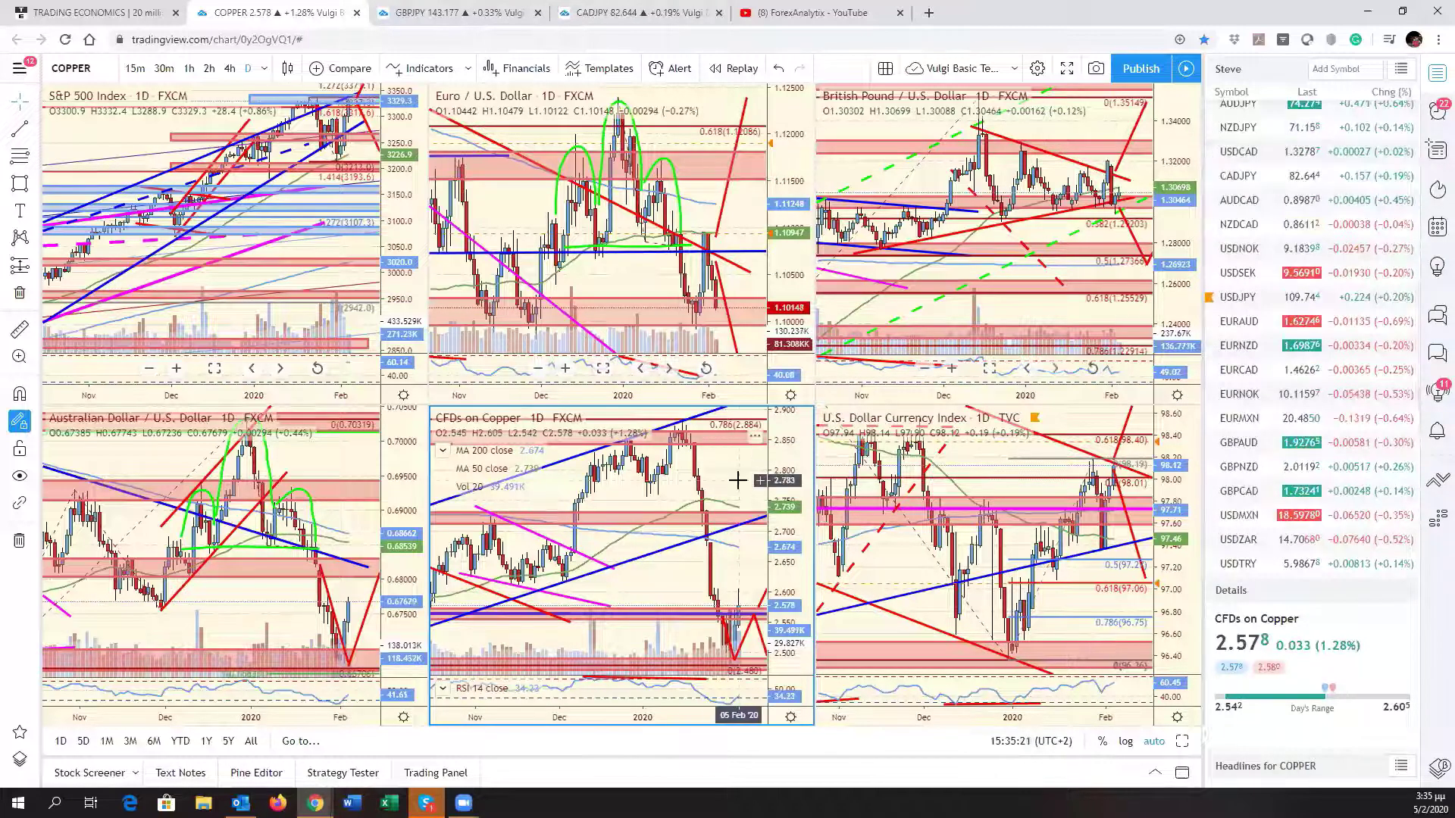
left_click(1260, 151)
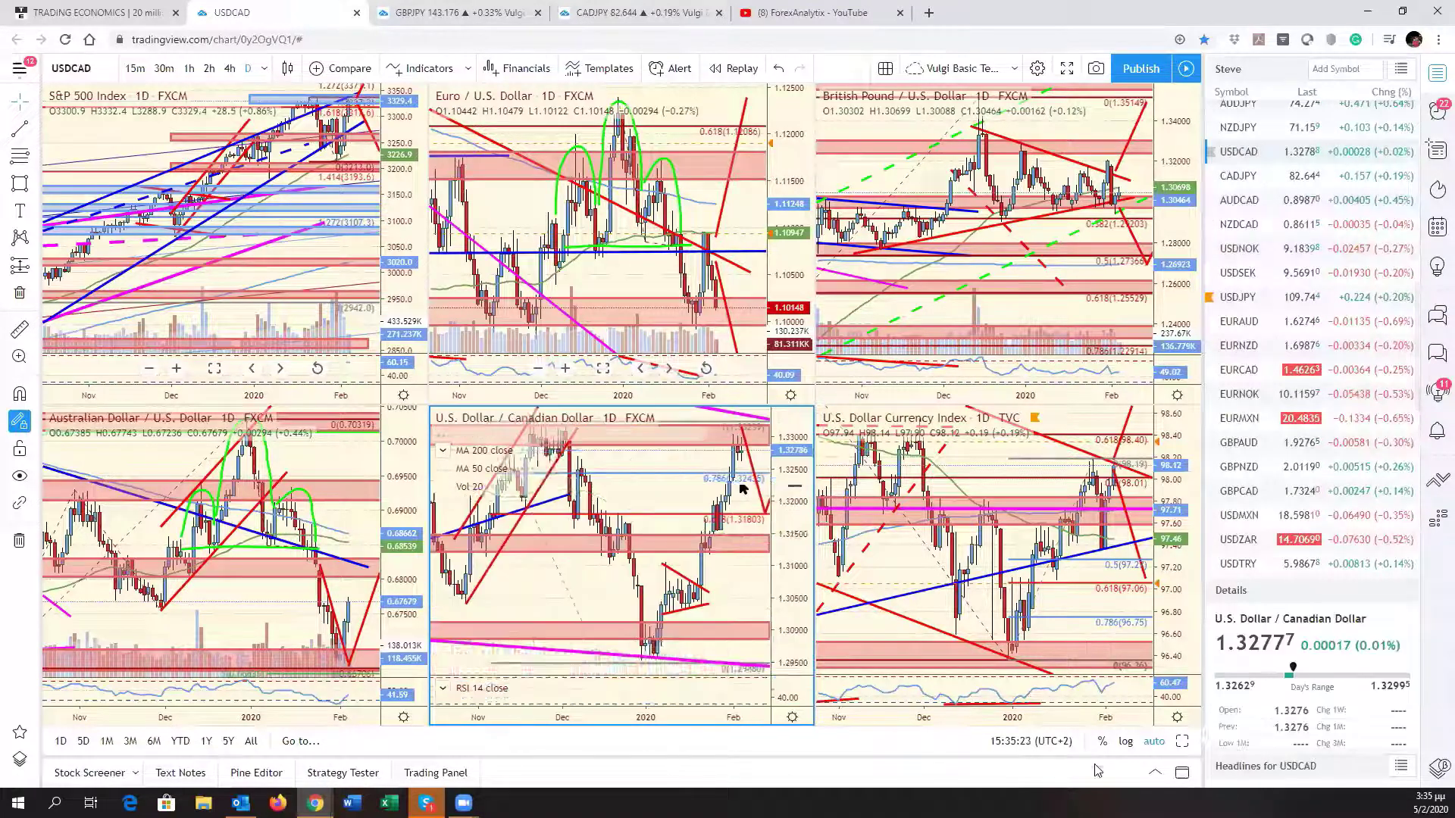
Maximize USD/CAD, zoom out leaving space on the right, and select its fib retracement
key("alt+Return")
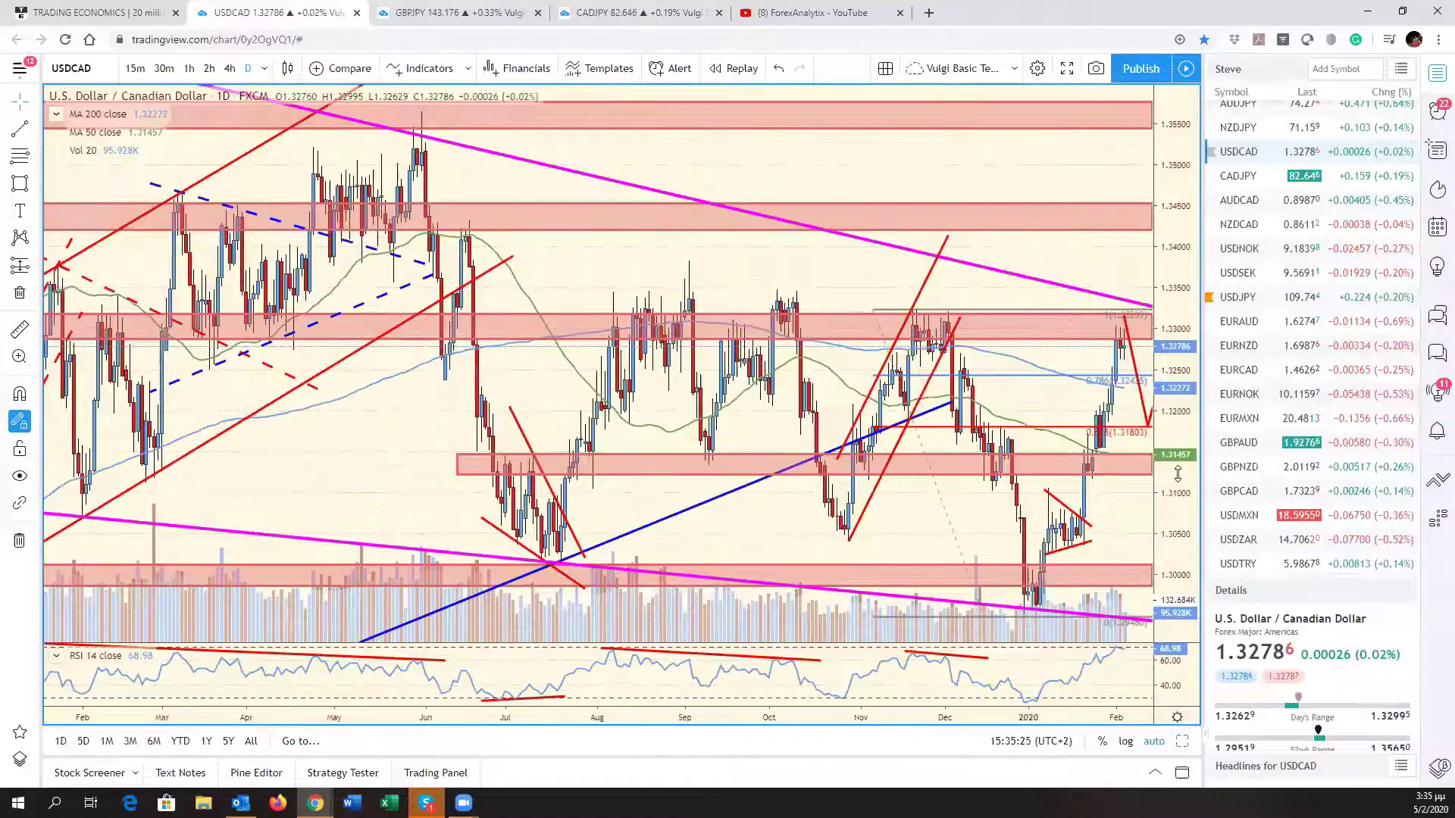
scroll(1067, 472, "down", 3)
left_click_drag(1067, 471, 1051, 515)
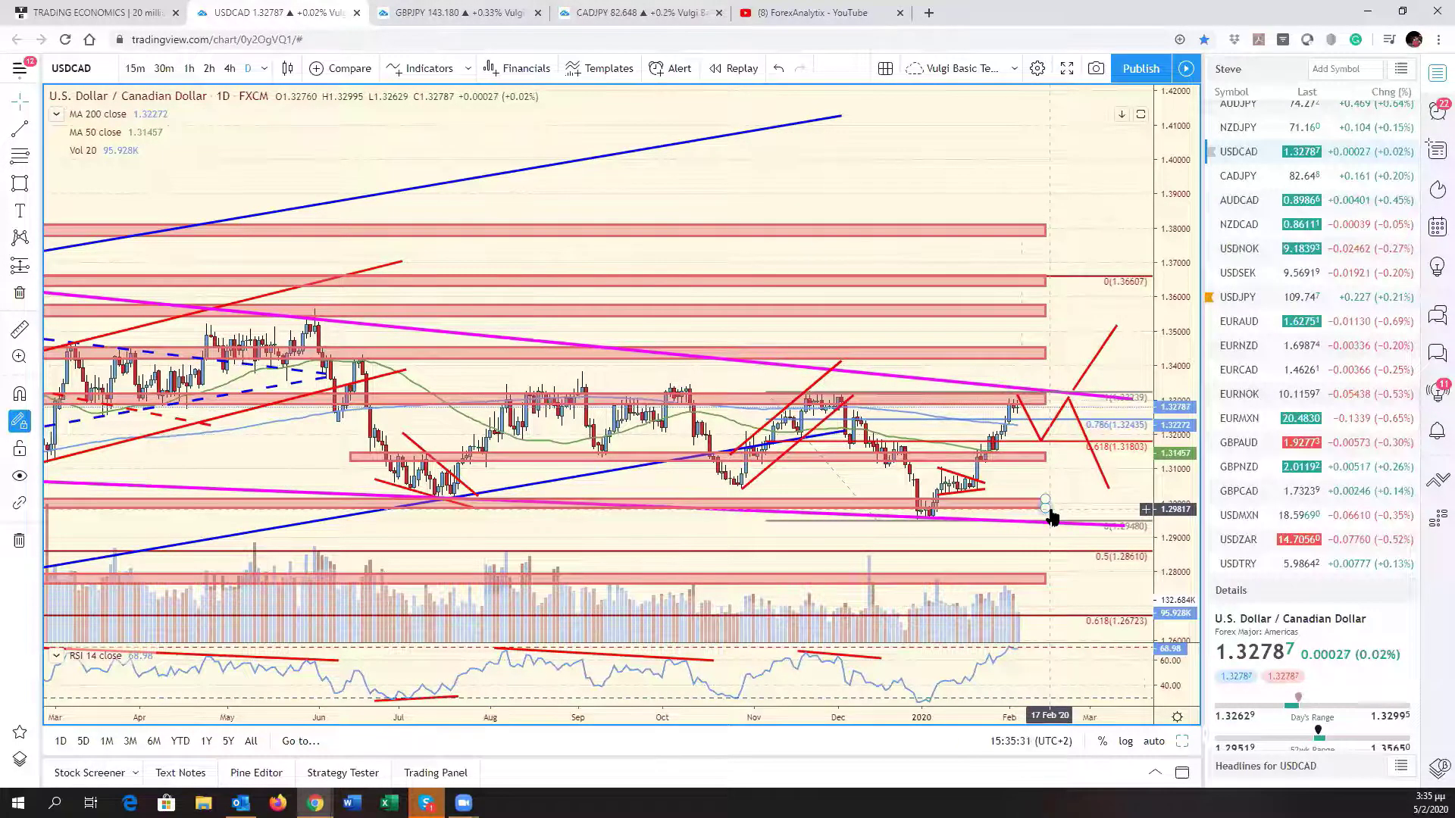
scroll(1049, 512, "down", 3)
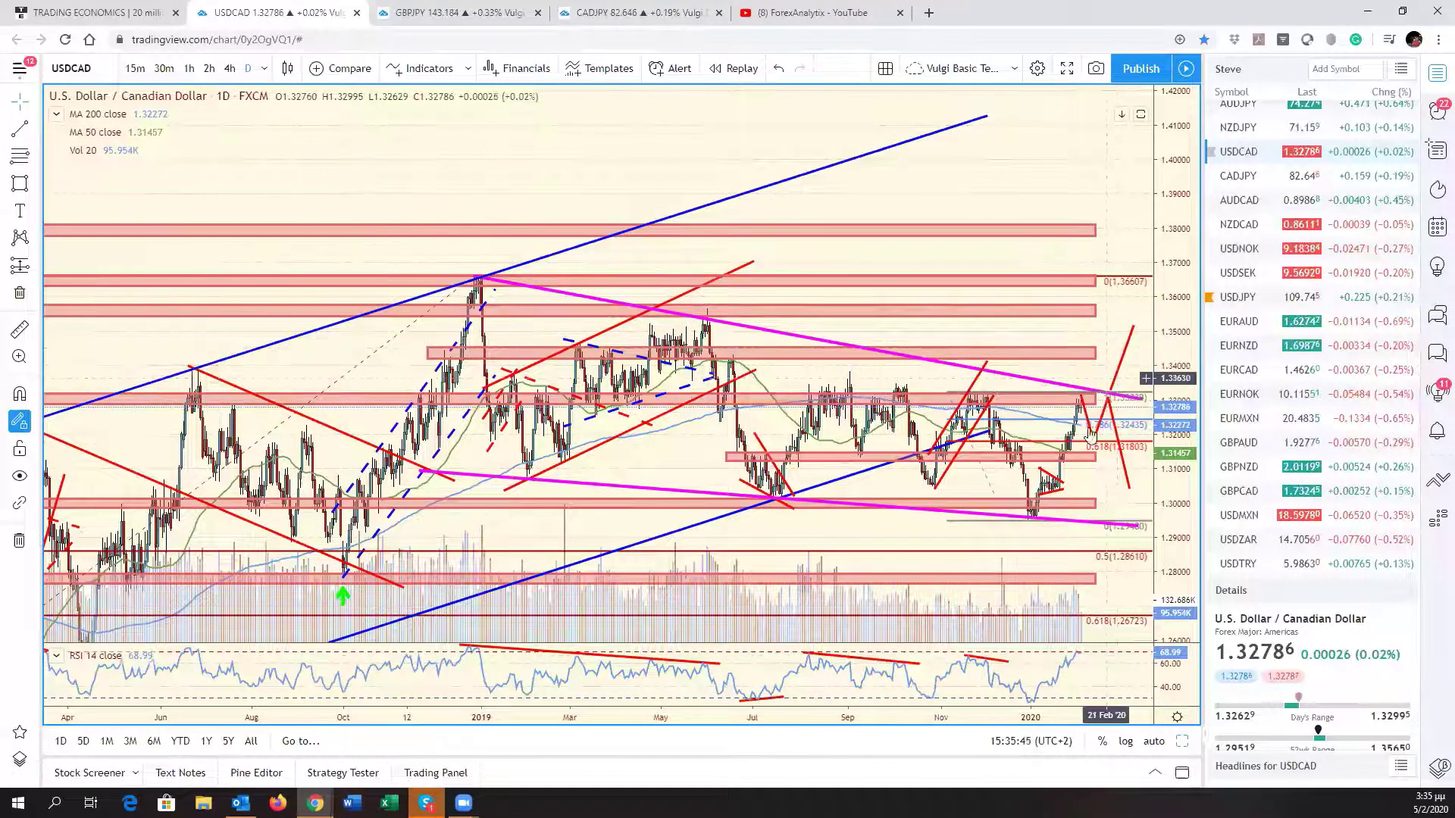
scroll(1076, 443, "up", 3)
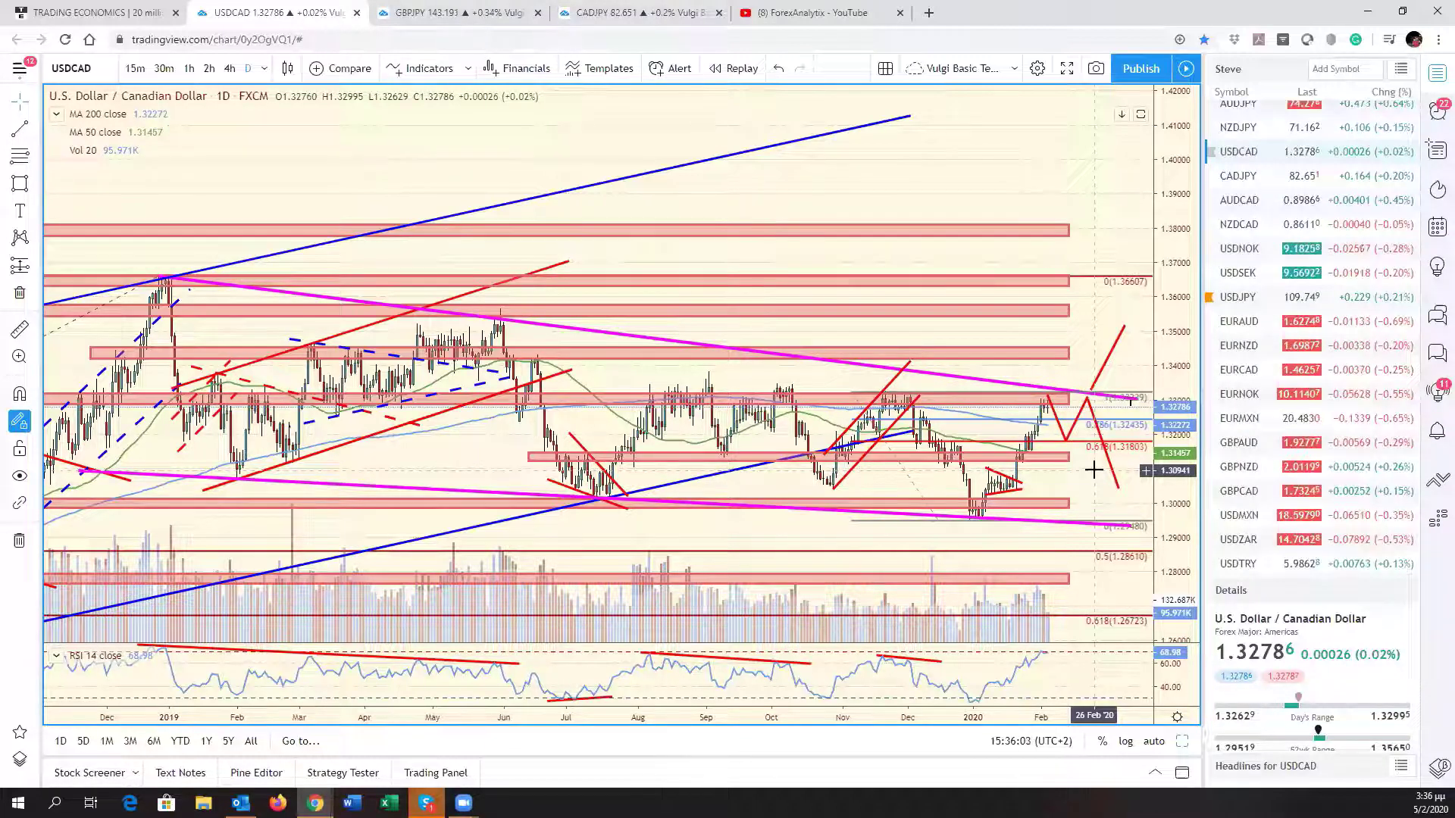
scroll(1069, 469, "down", 3)
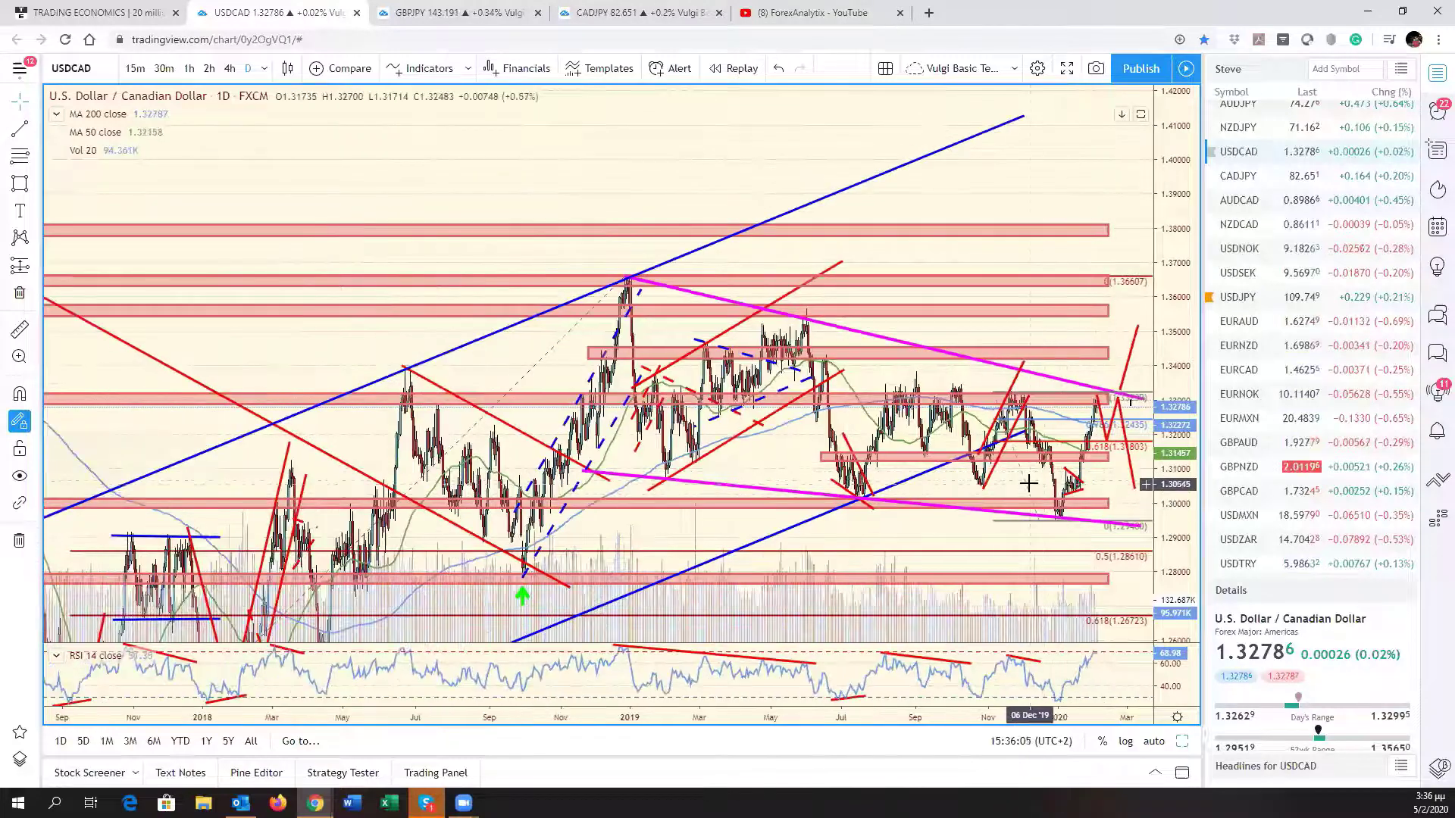
scroll(1046, 506, "up", 2)
left_click(992, 506)
scroll(992, 504, "up", 1)
scroll(992, 504, "up", 3)
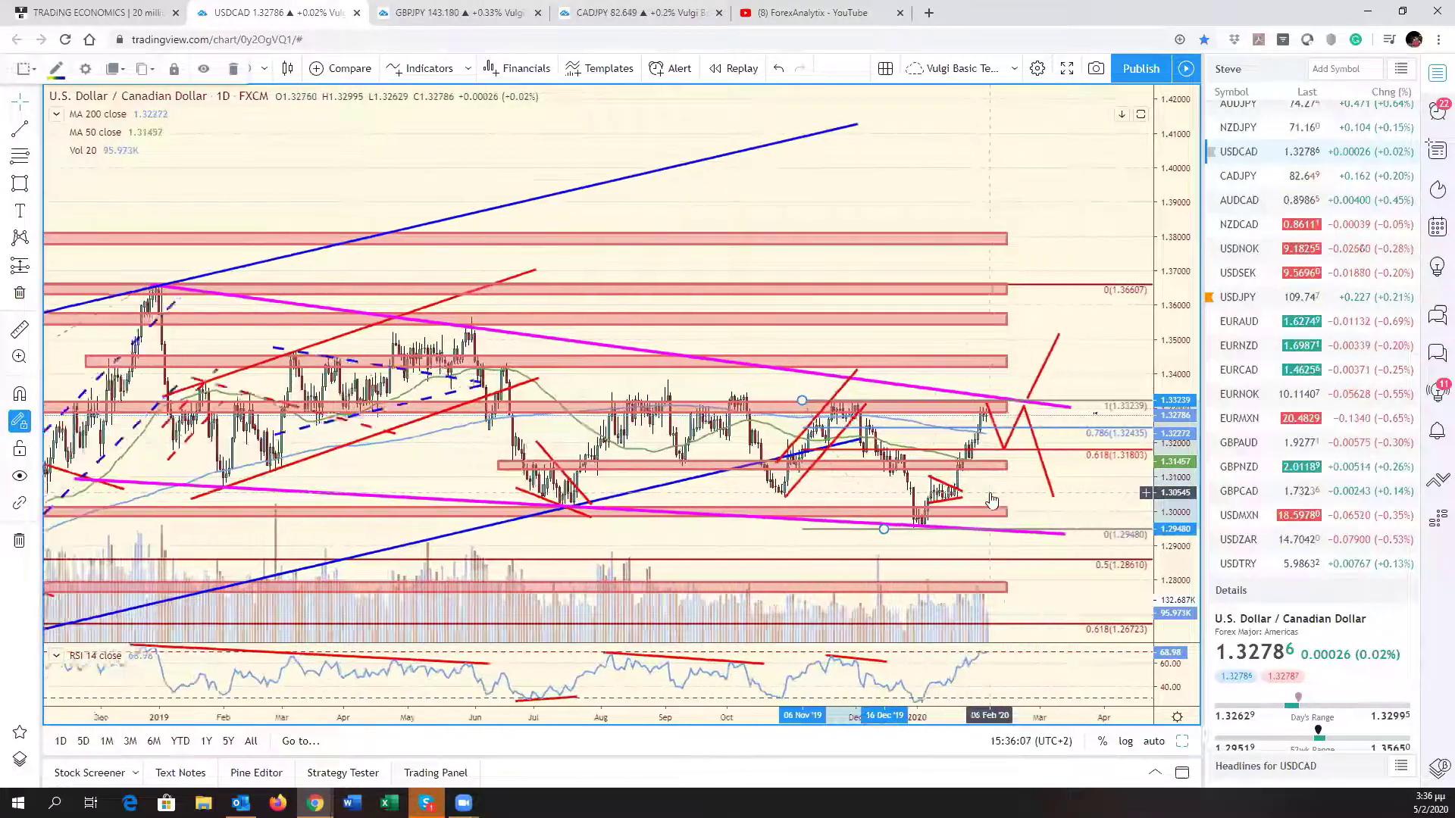
scroll(991, 500, "up", 1)
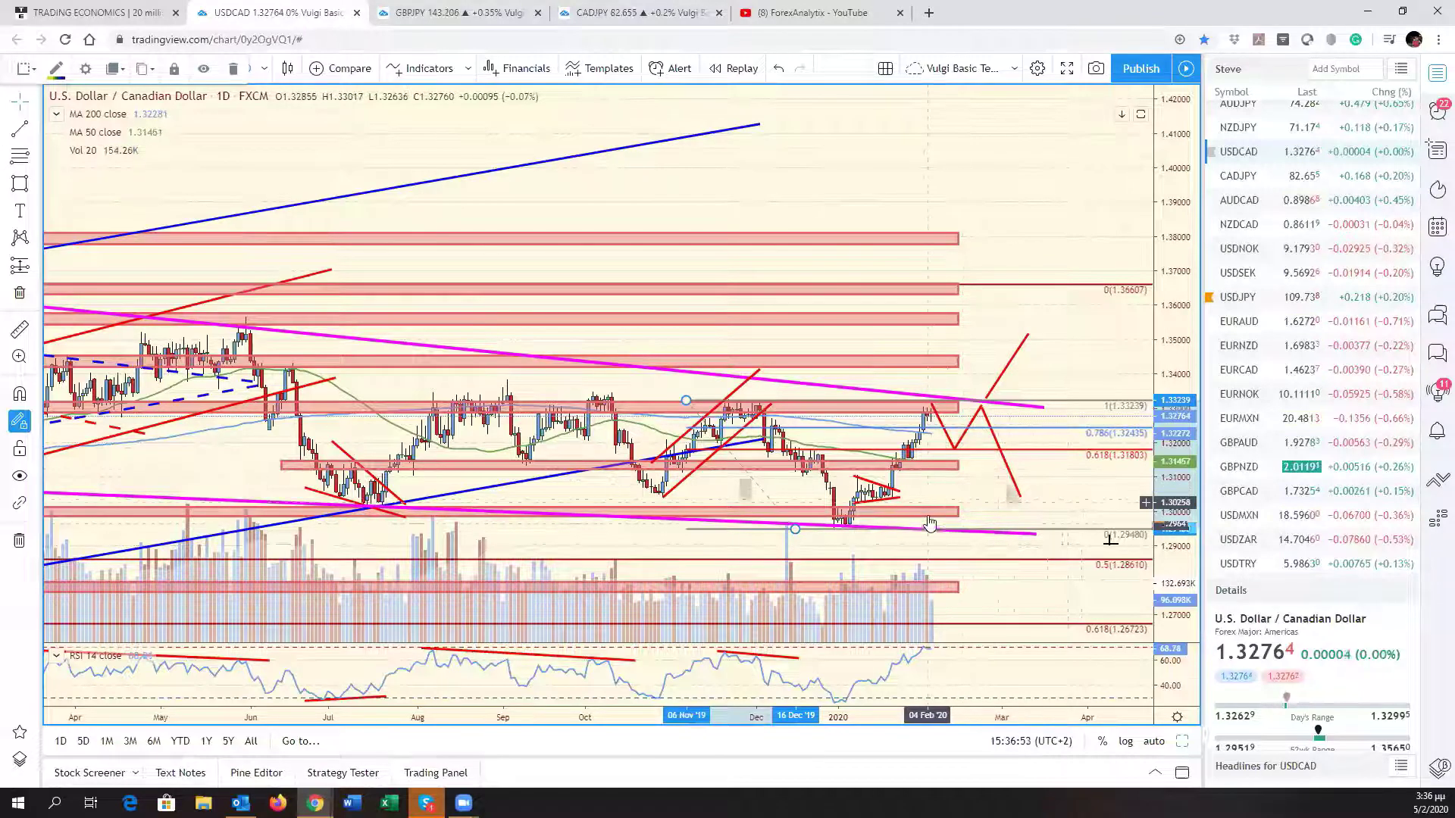
scroll(929, 523, "down", 5)
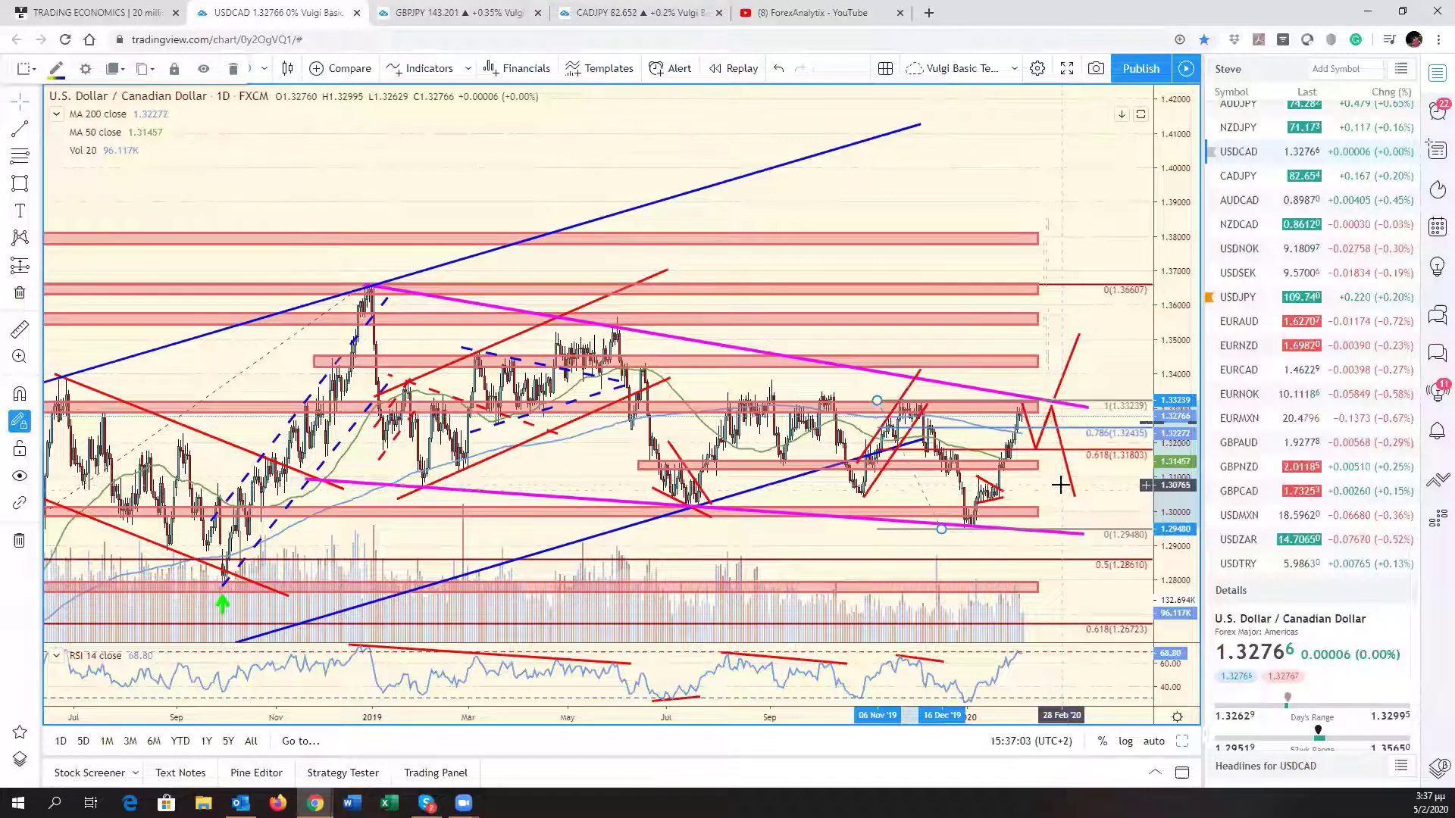
scroll(1059, 485, "up", 3)
scroll(1059, 485, "up", 2)
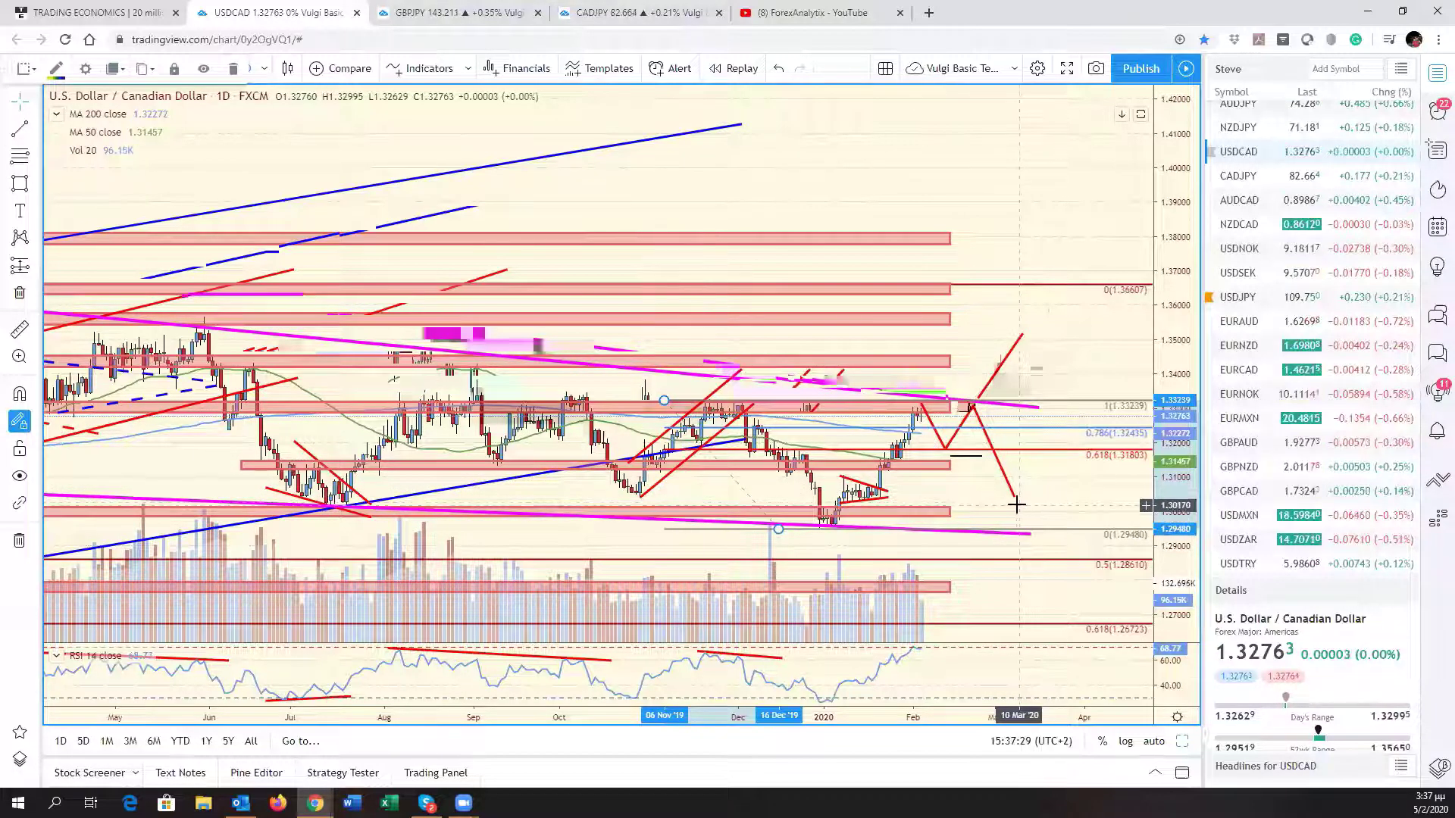
left_click_drag(1000, 497, 1088, 518)
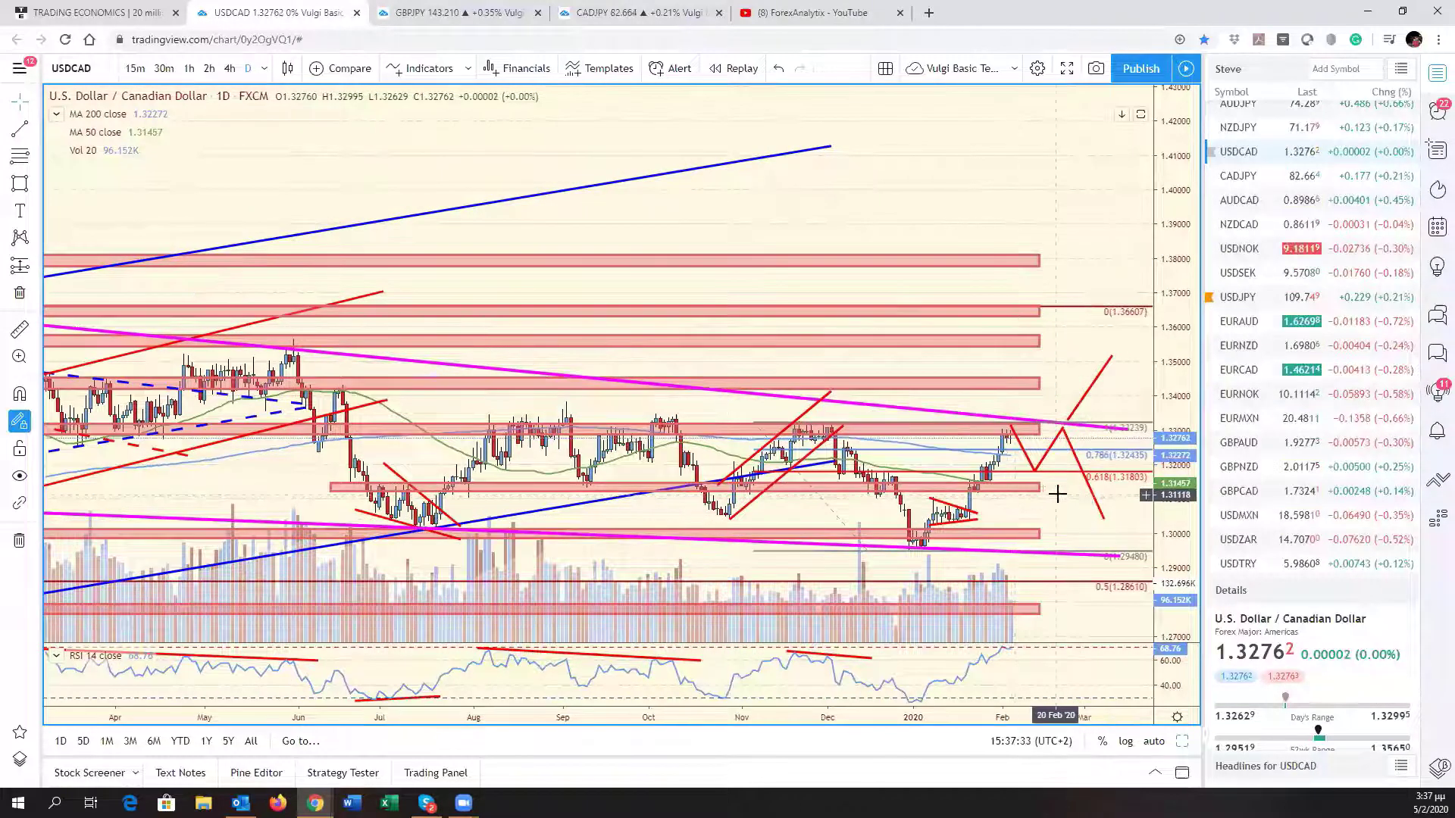
left_click_drag(1057, 497, 1170, 510)
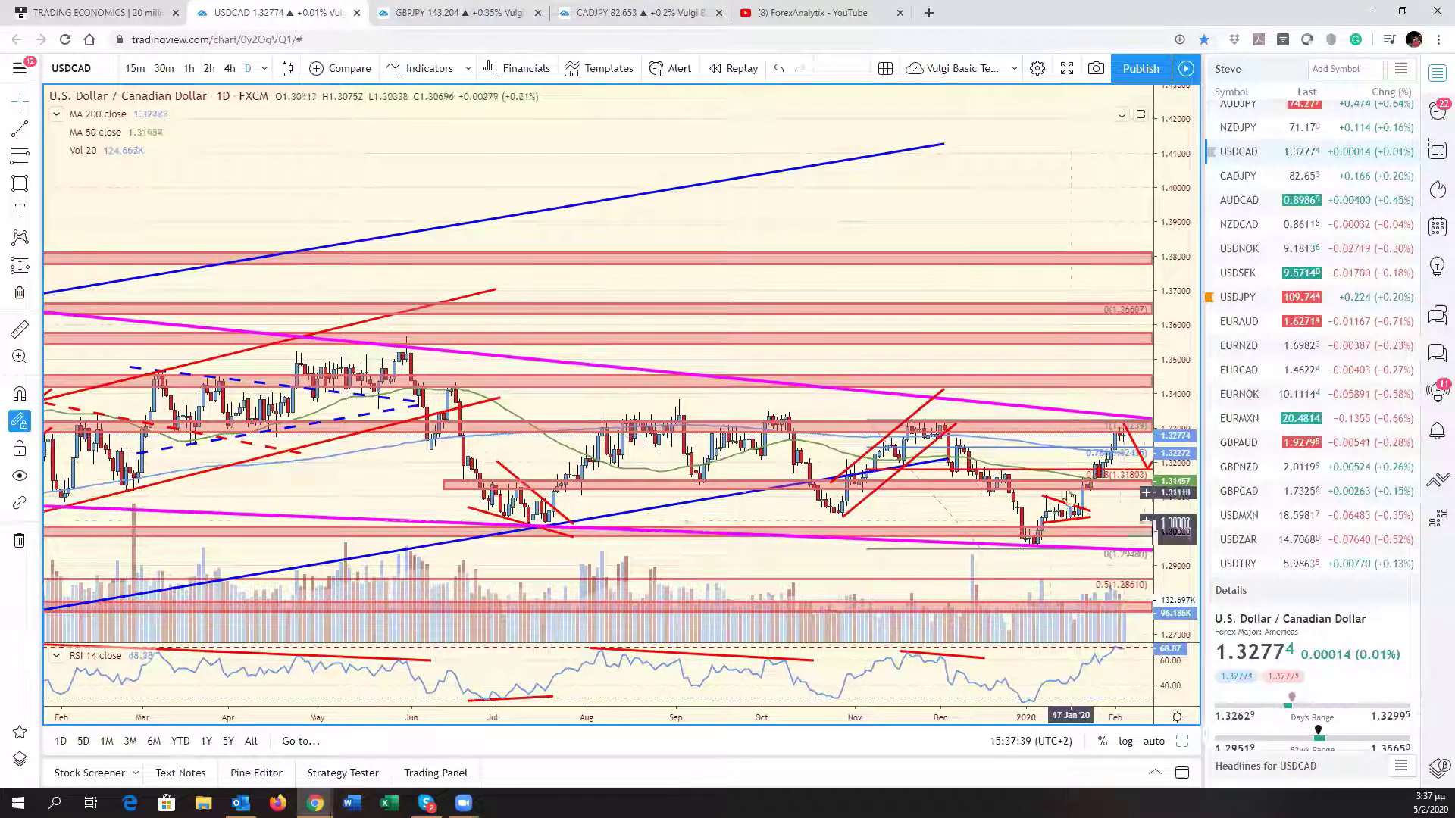
left_click_drag(1076, 424, 940, 438)
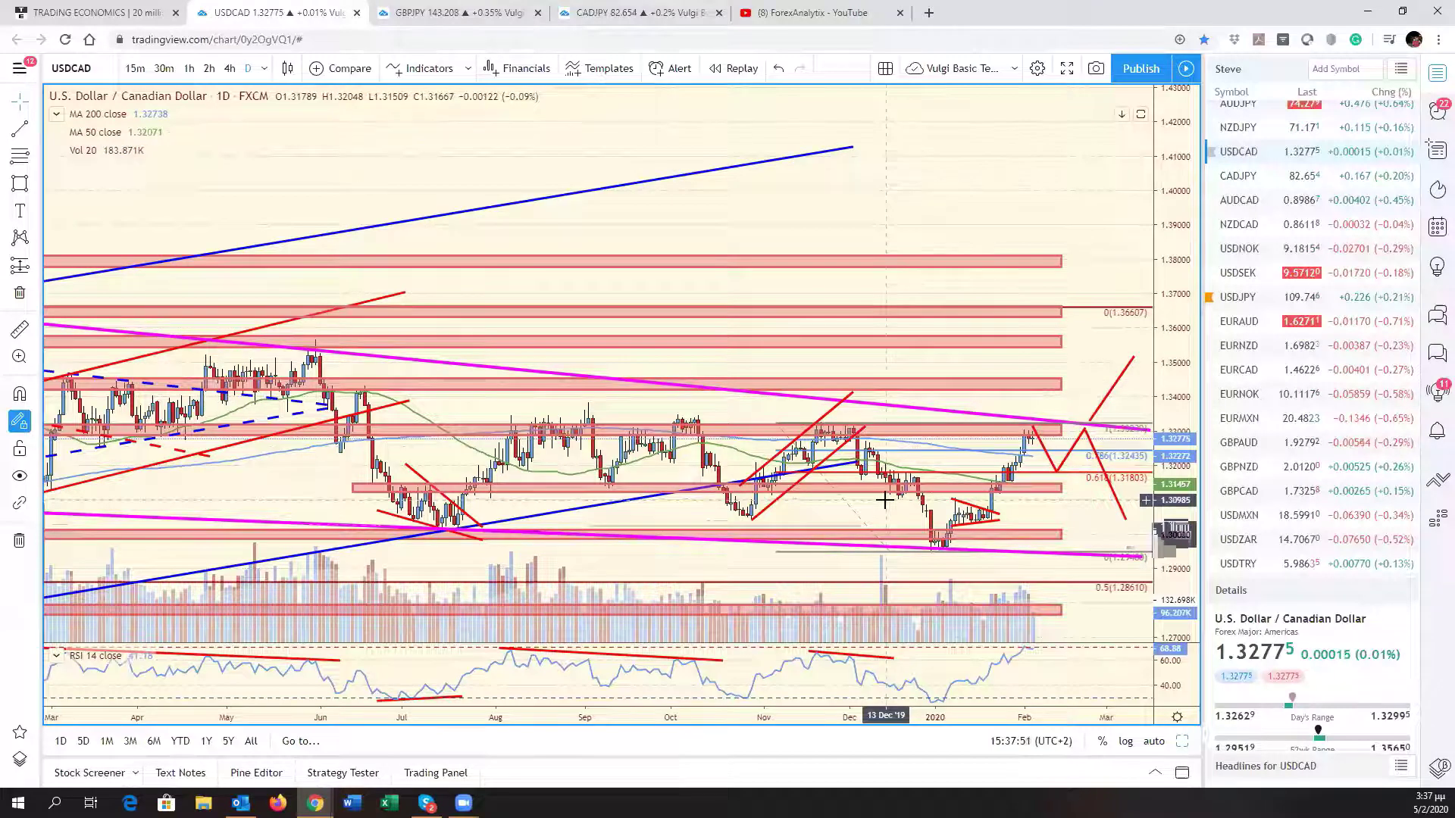
scroll(677, 352, "down", 3)
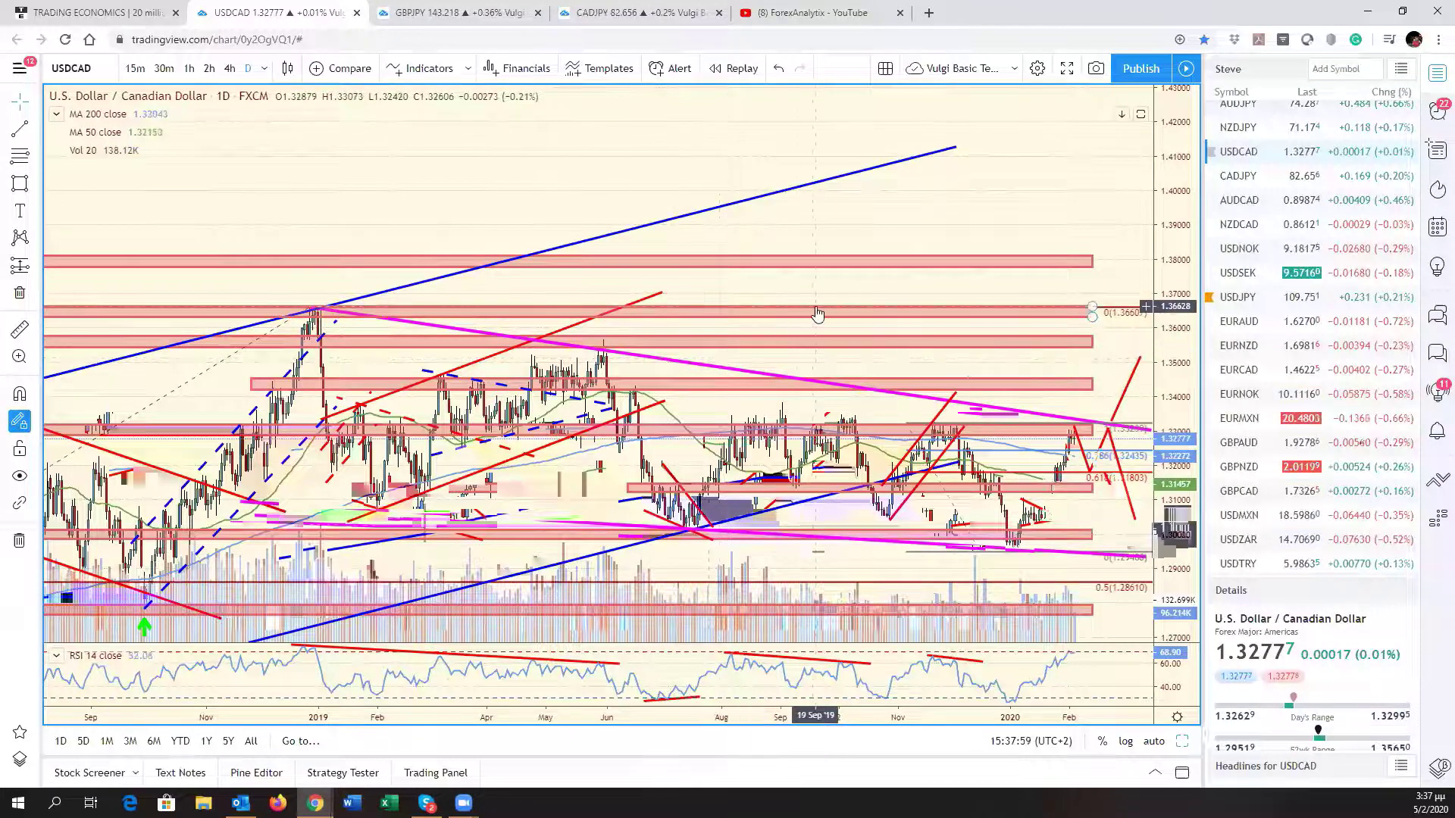
scroll(893, 321, "down", 3)
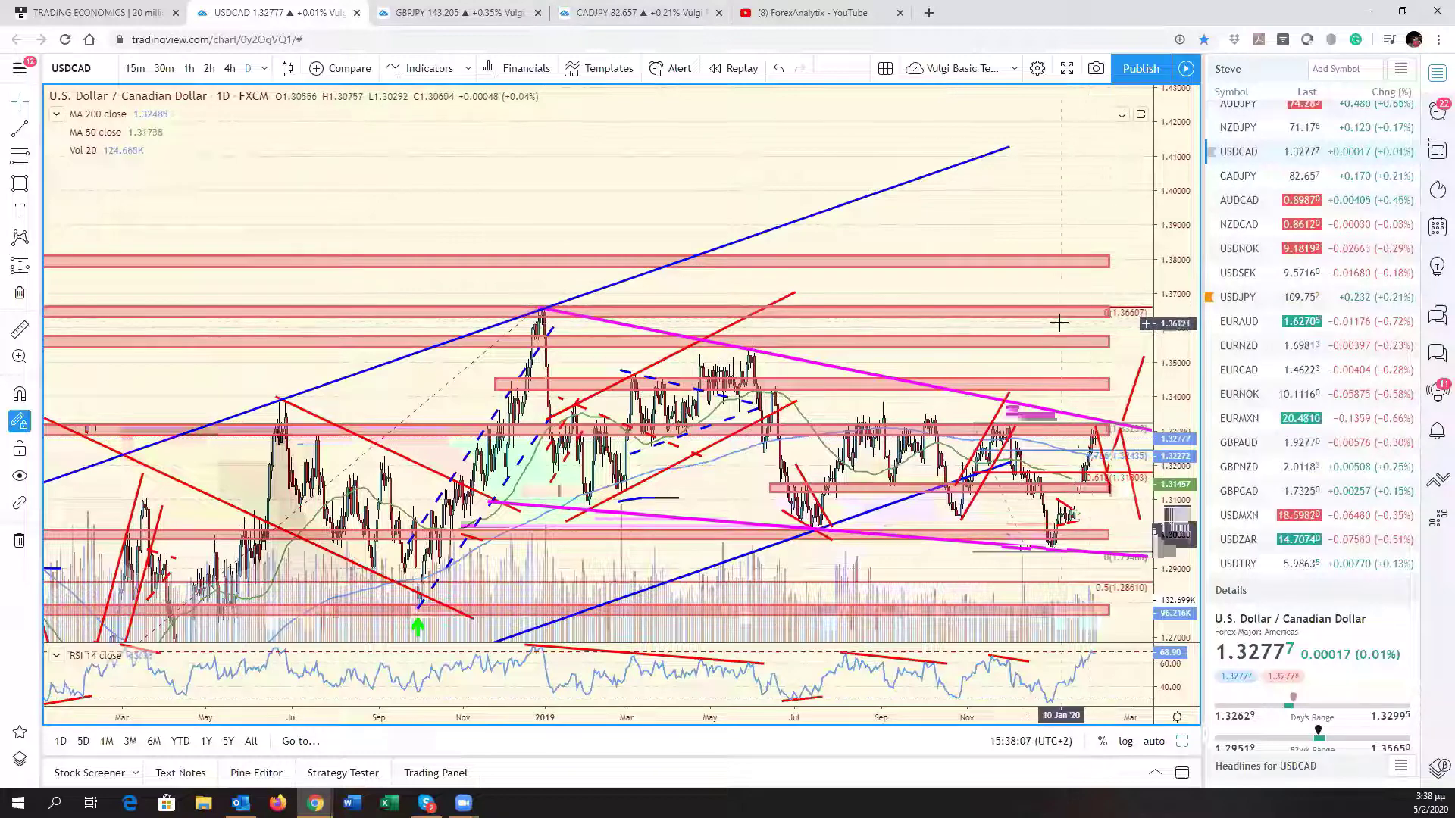
scroll(1106, 352, "up", 4)
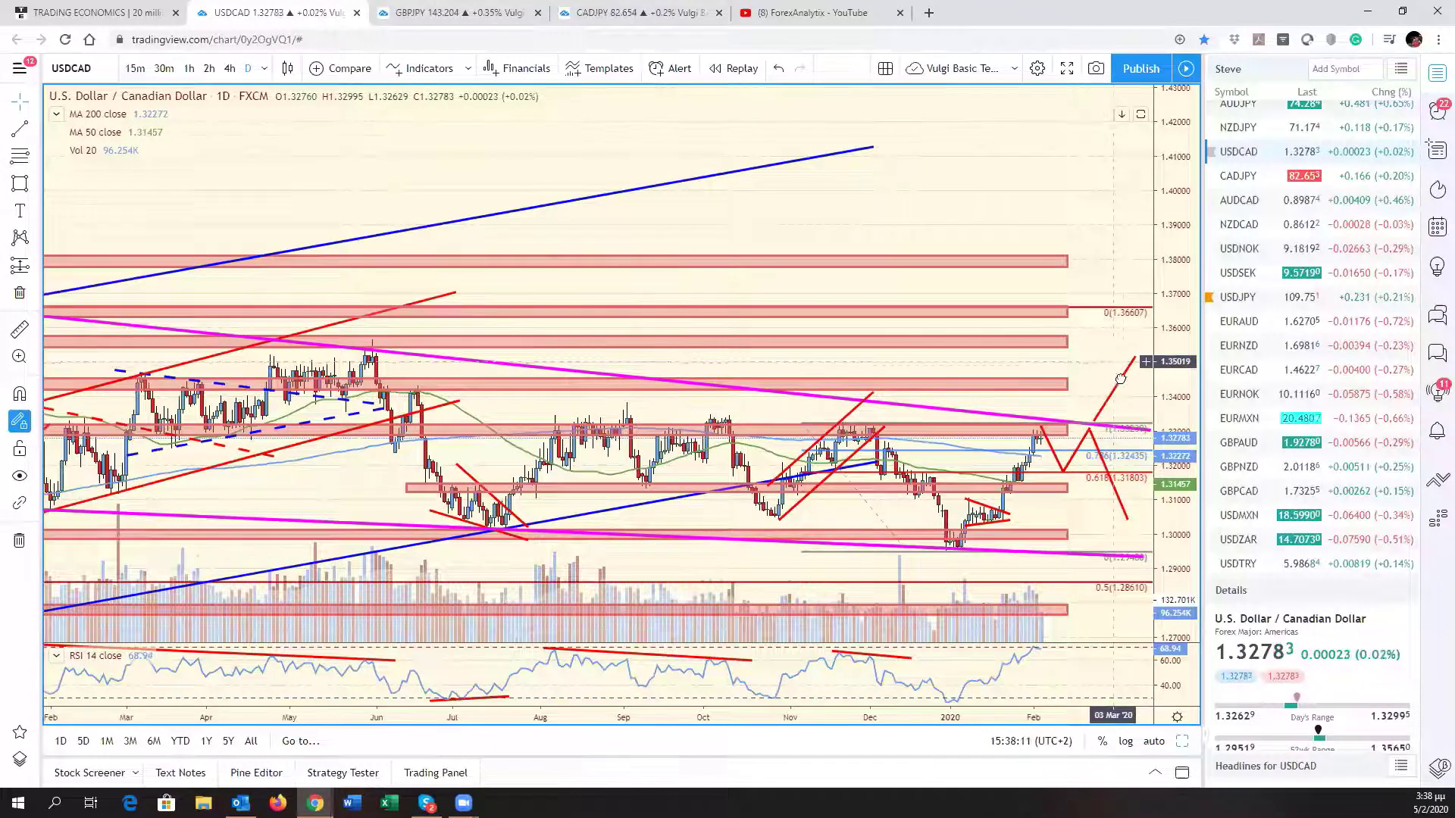
left_click_drag(1103, 372, 1172, 363)
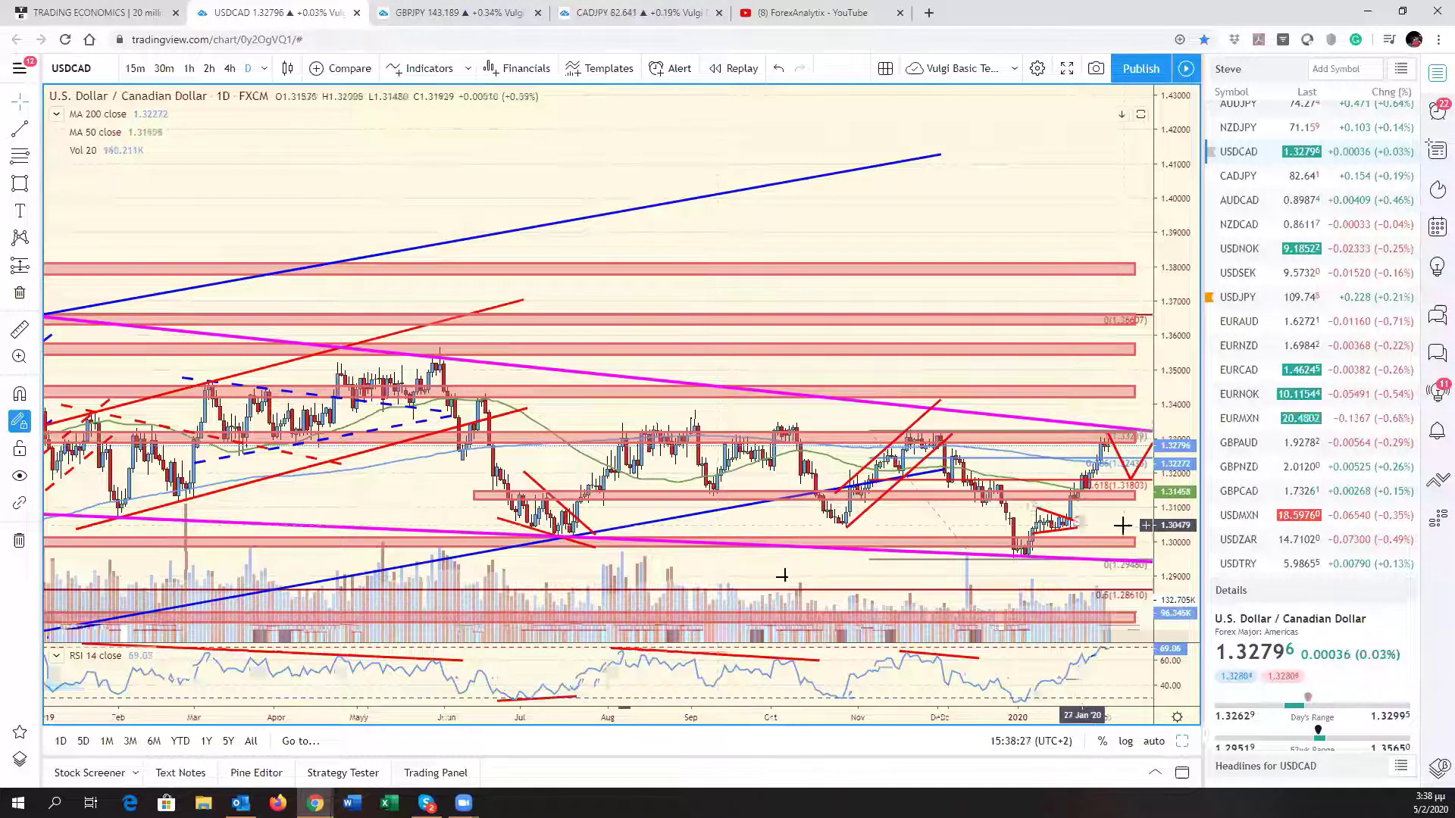
scroll(1289, 520, "down", 6)
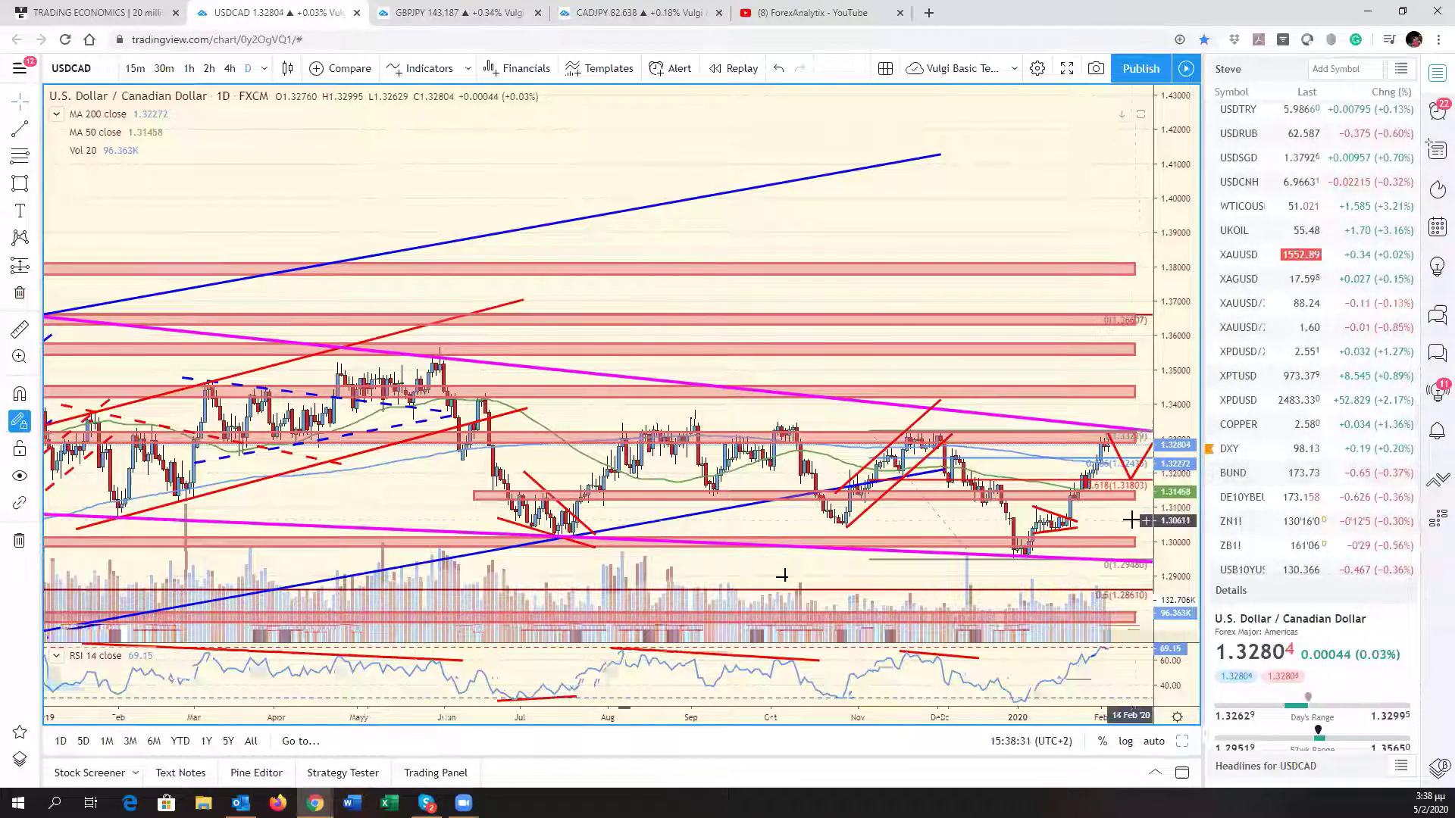
left_click_drag(782, 576, 790, 567)
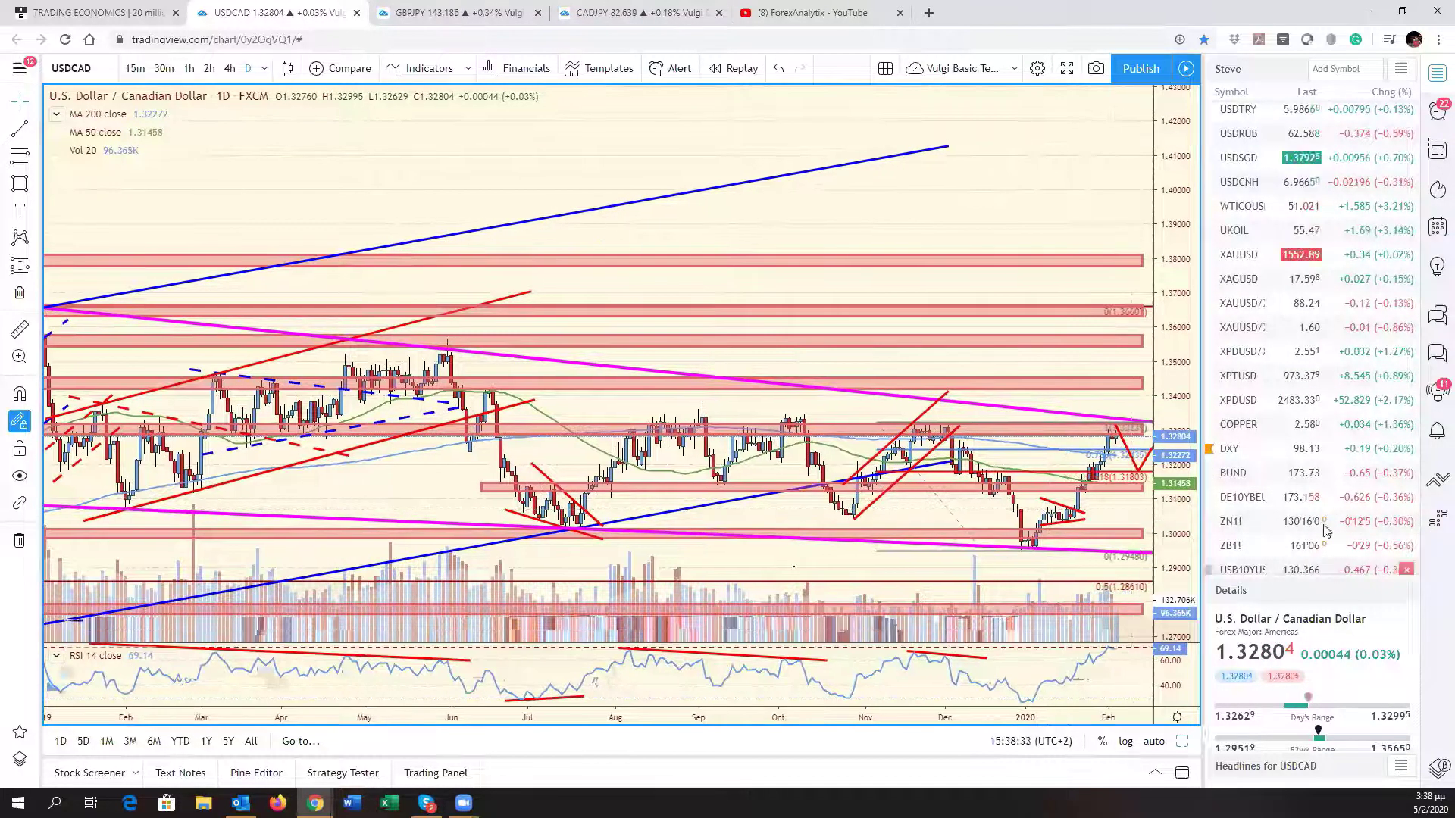
scroll(1319, 522, "down", 2)
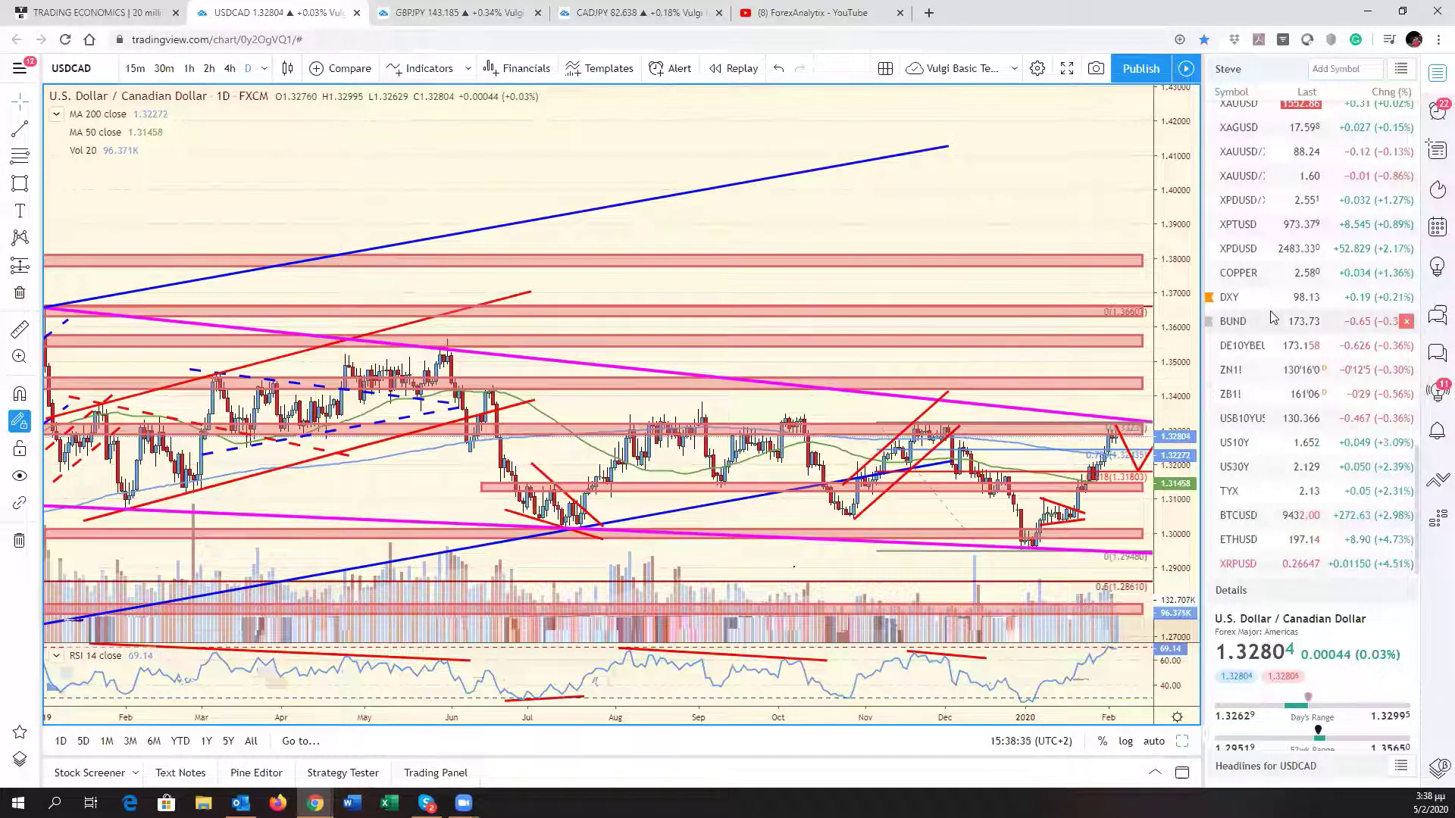
scroll(1285, 341, "up", 2)
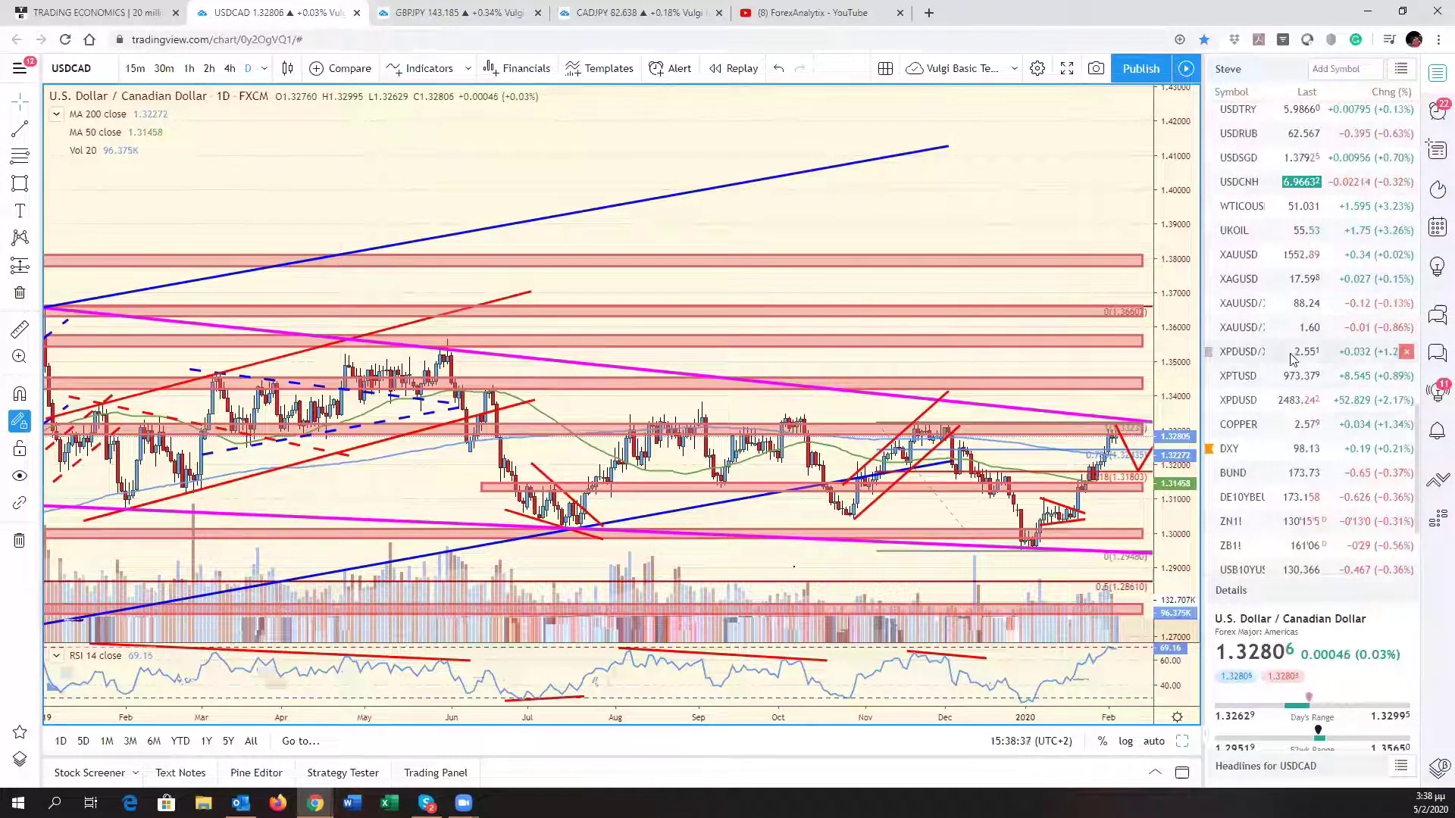
left_click(1275, 399)
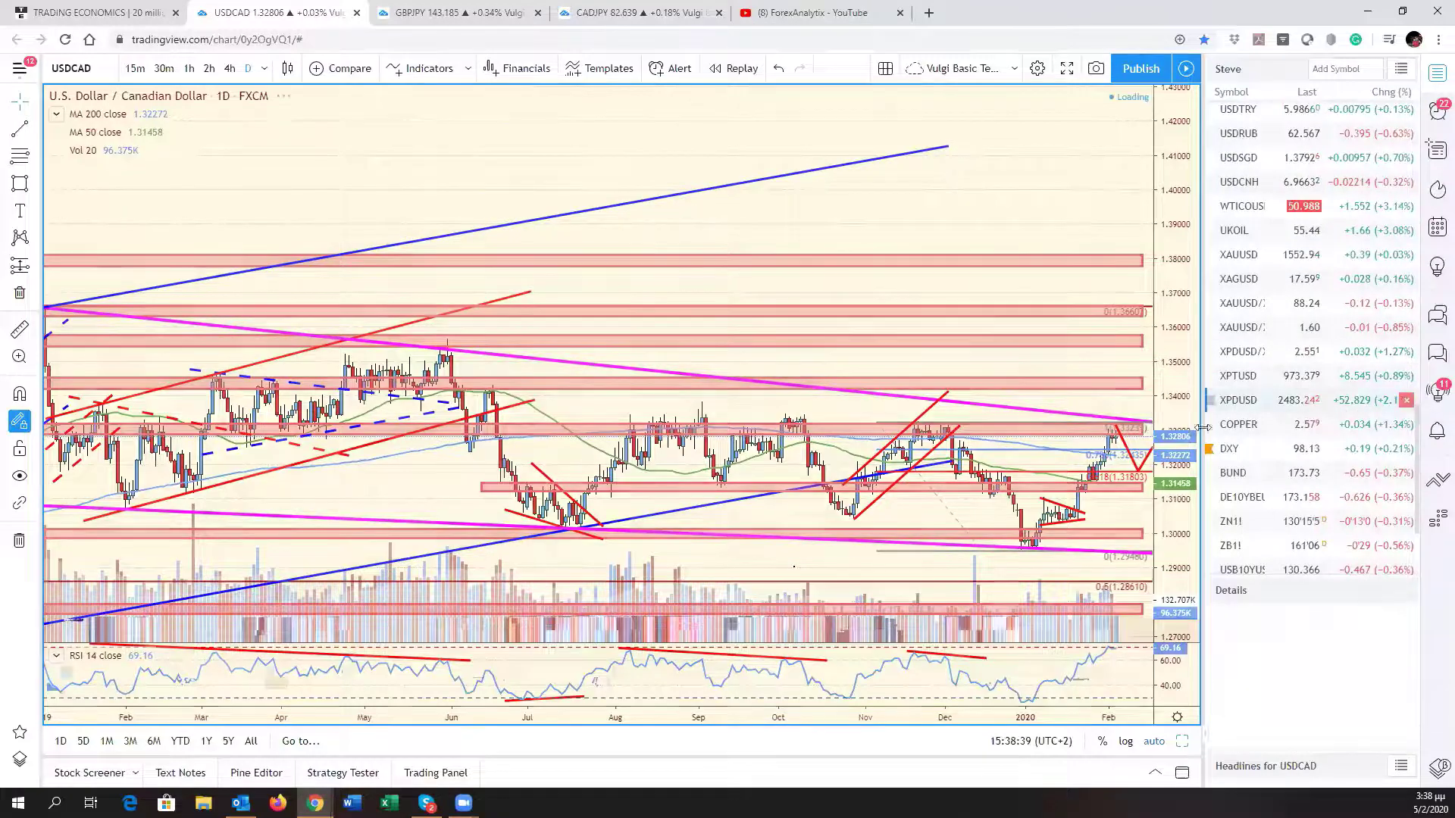
left_click_drag(1173, 288, 1171, 373)
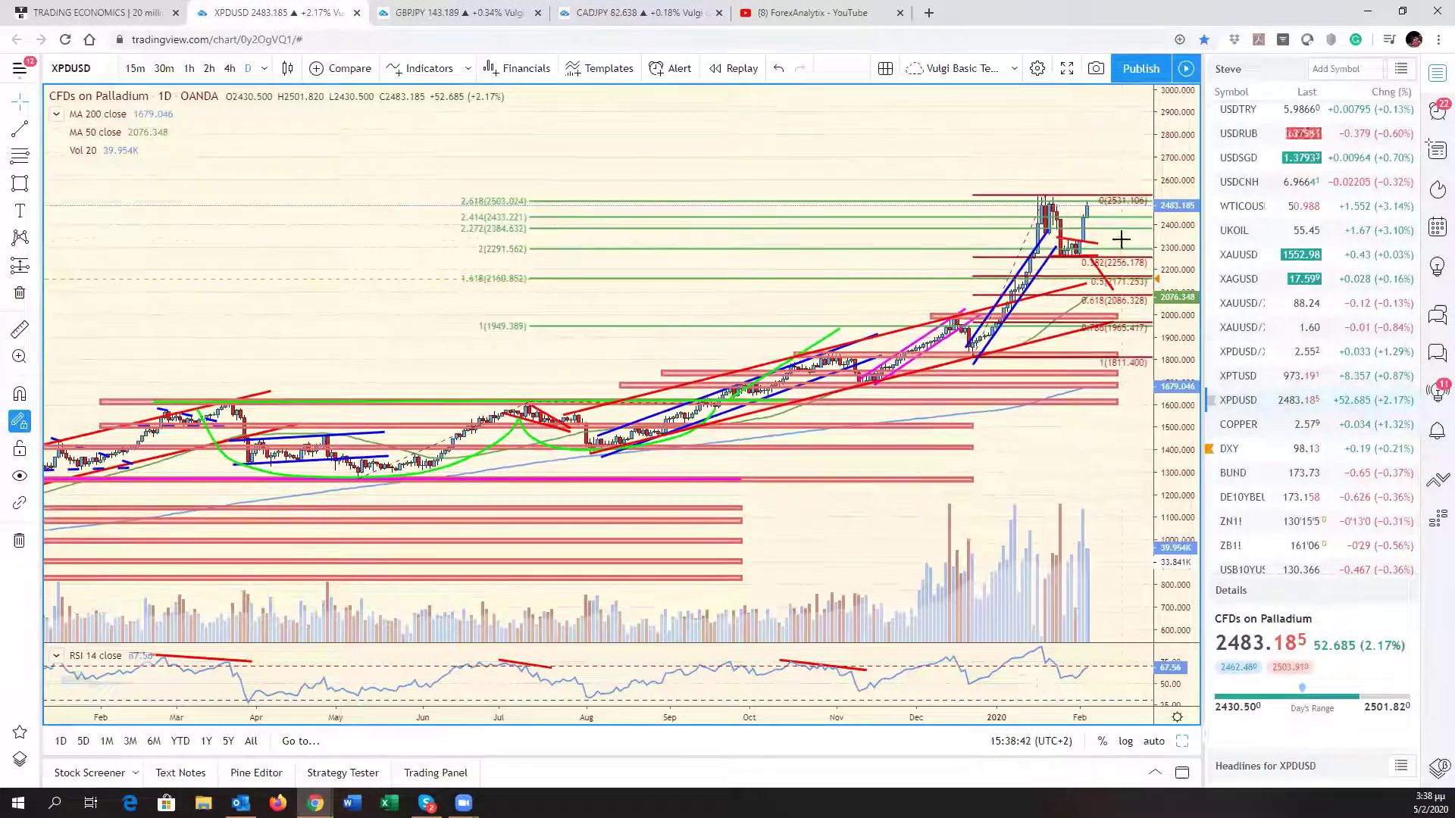
left_click_drag(1104, 233, 1107, 316)
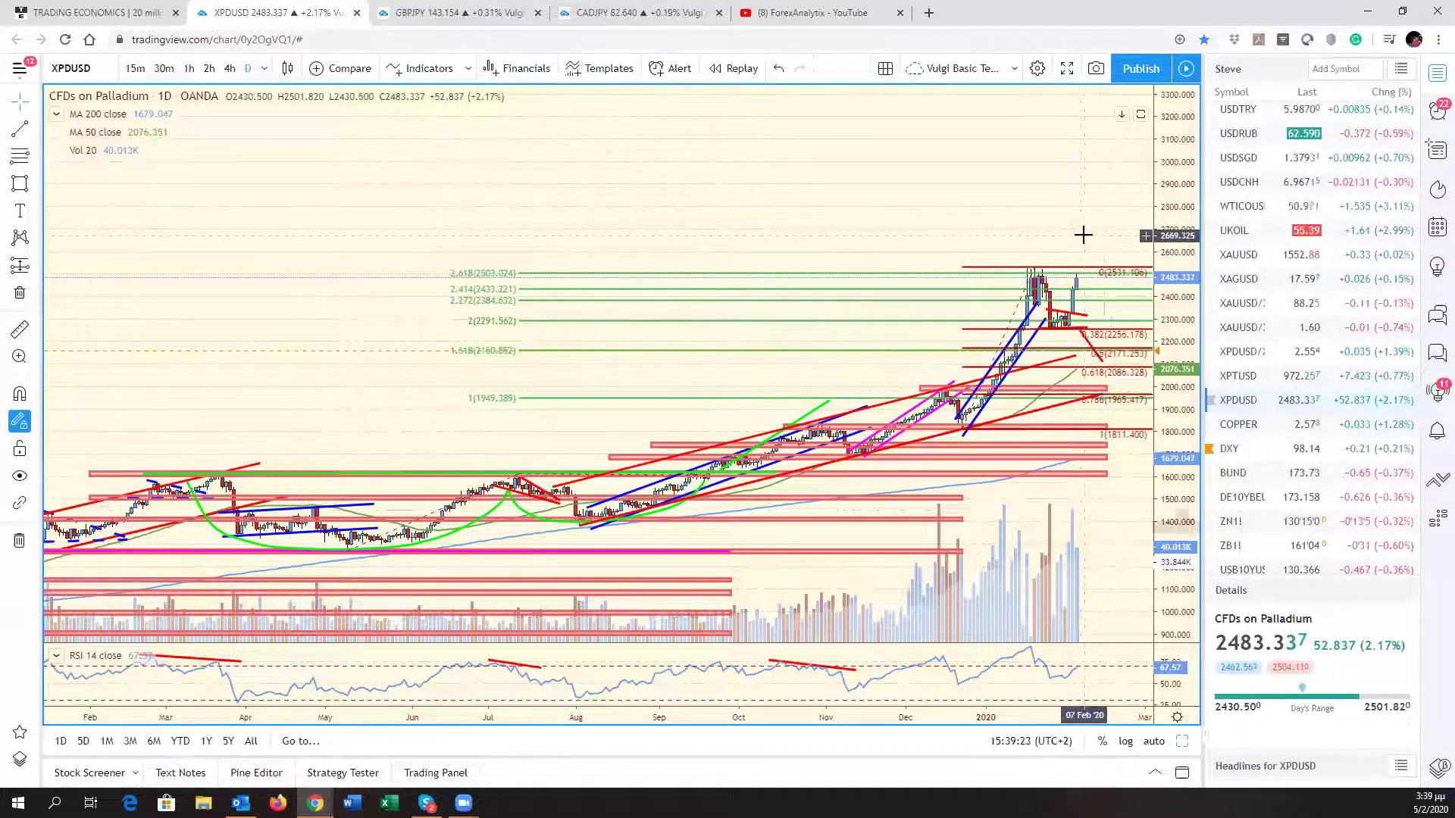
left_click_drag(1081, 234, 1046, 244)
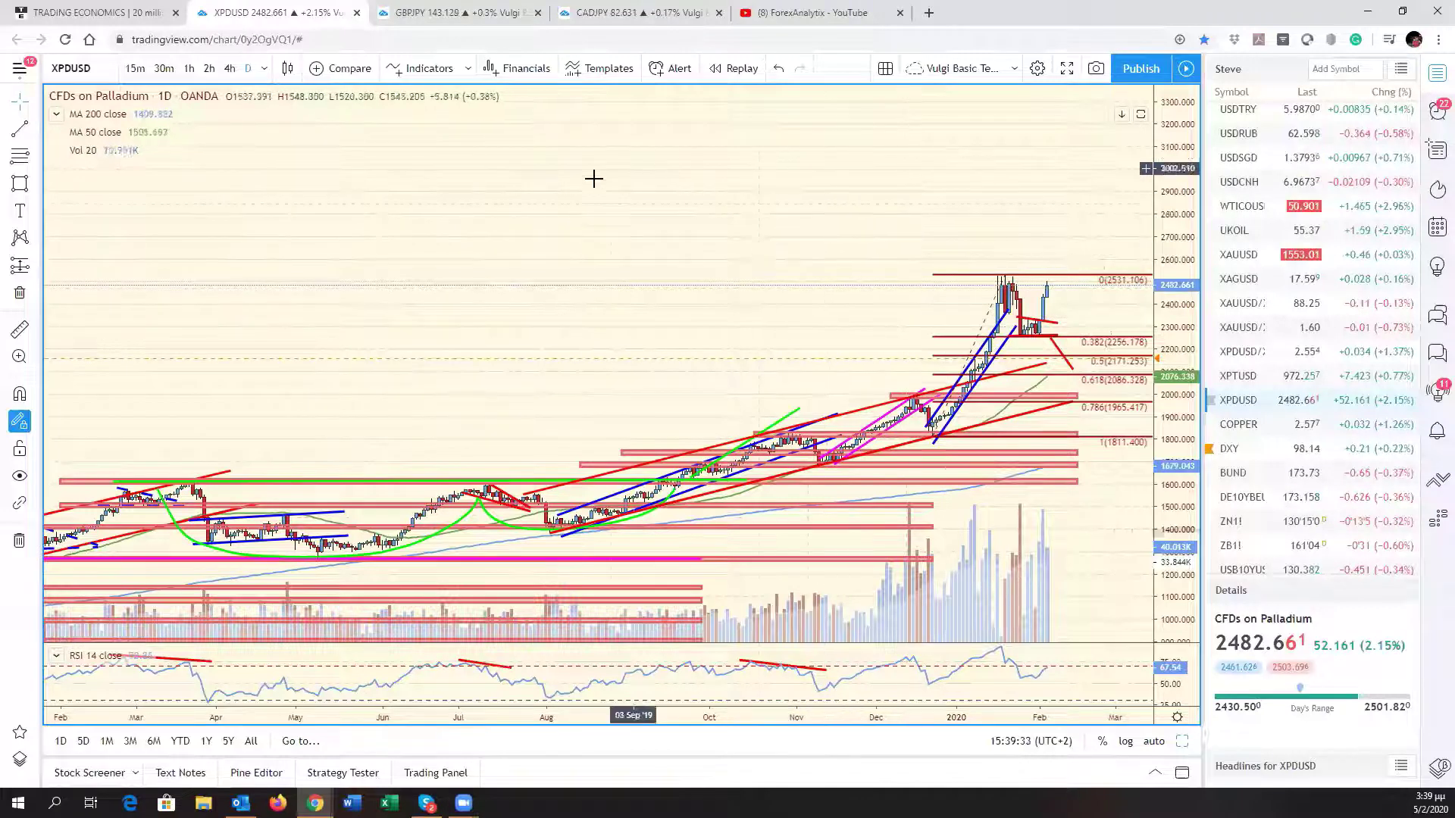
Draw a snapped Fibonacci from the 2531.106 high to the low, apply 'Vulgi 2 Extensions', and adjust the RSI line
left_click(22, 154)
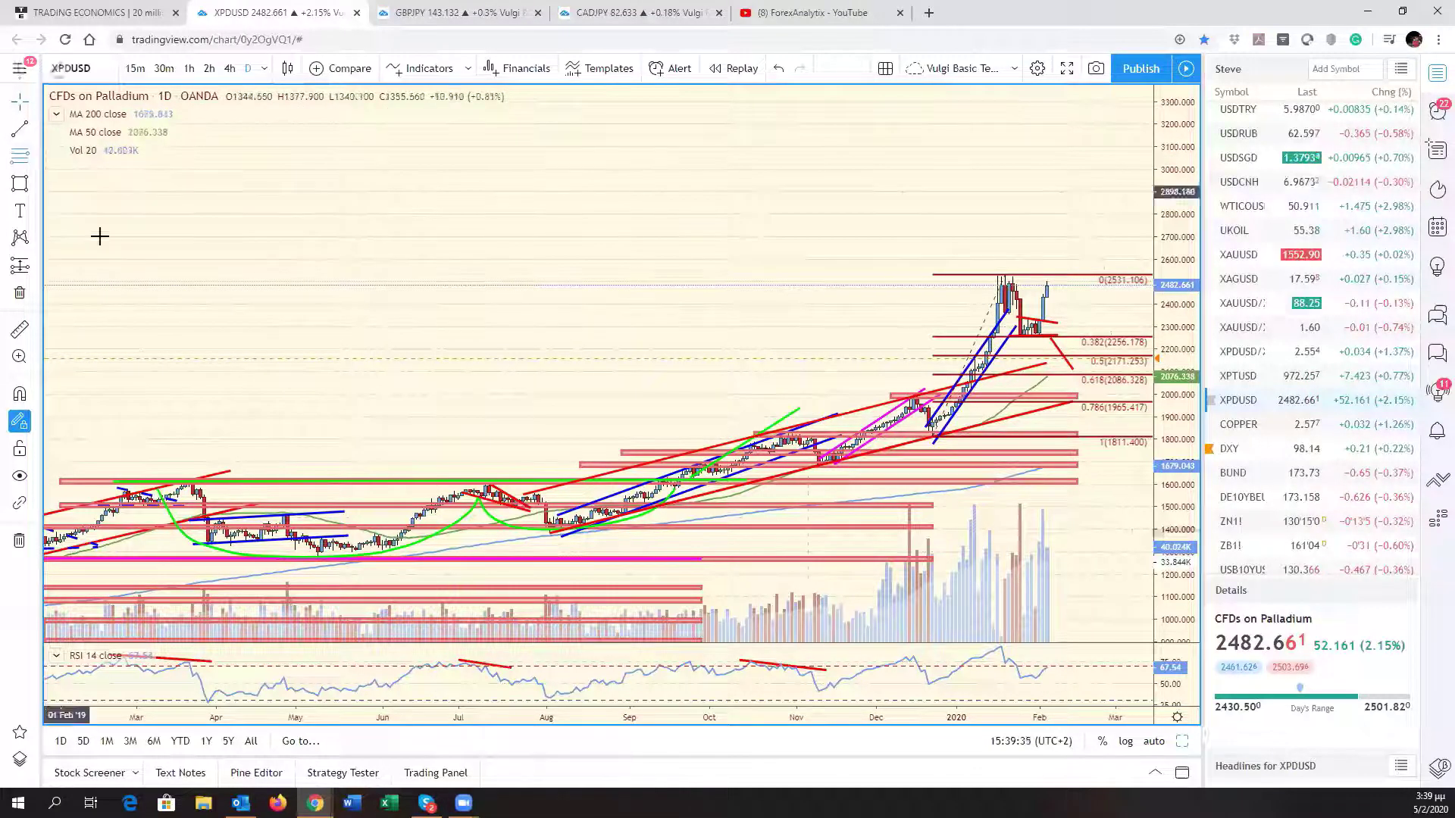
key("ctrl")
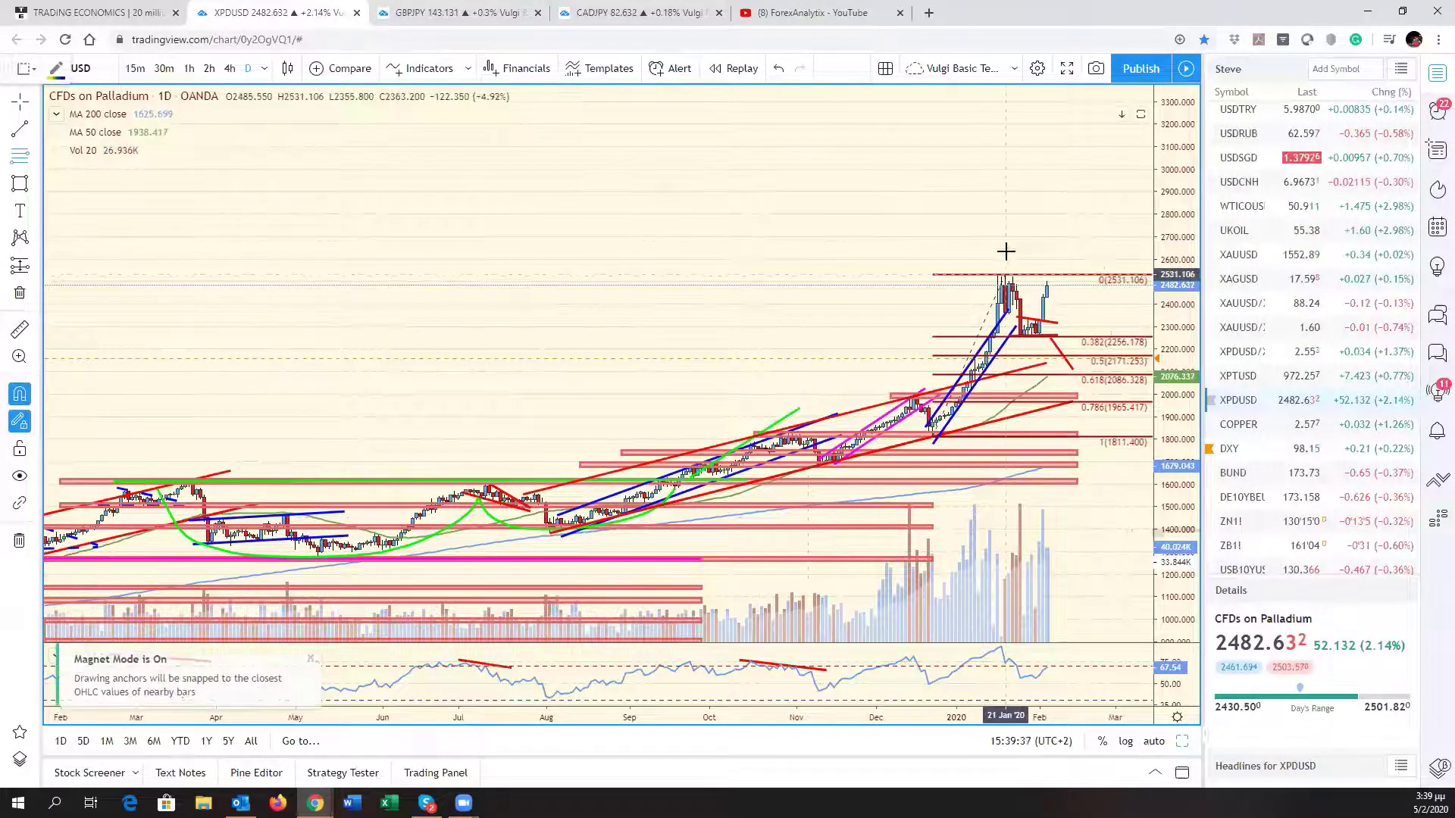
left_click(1006, 253)
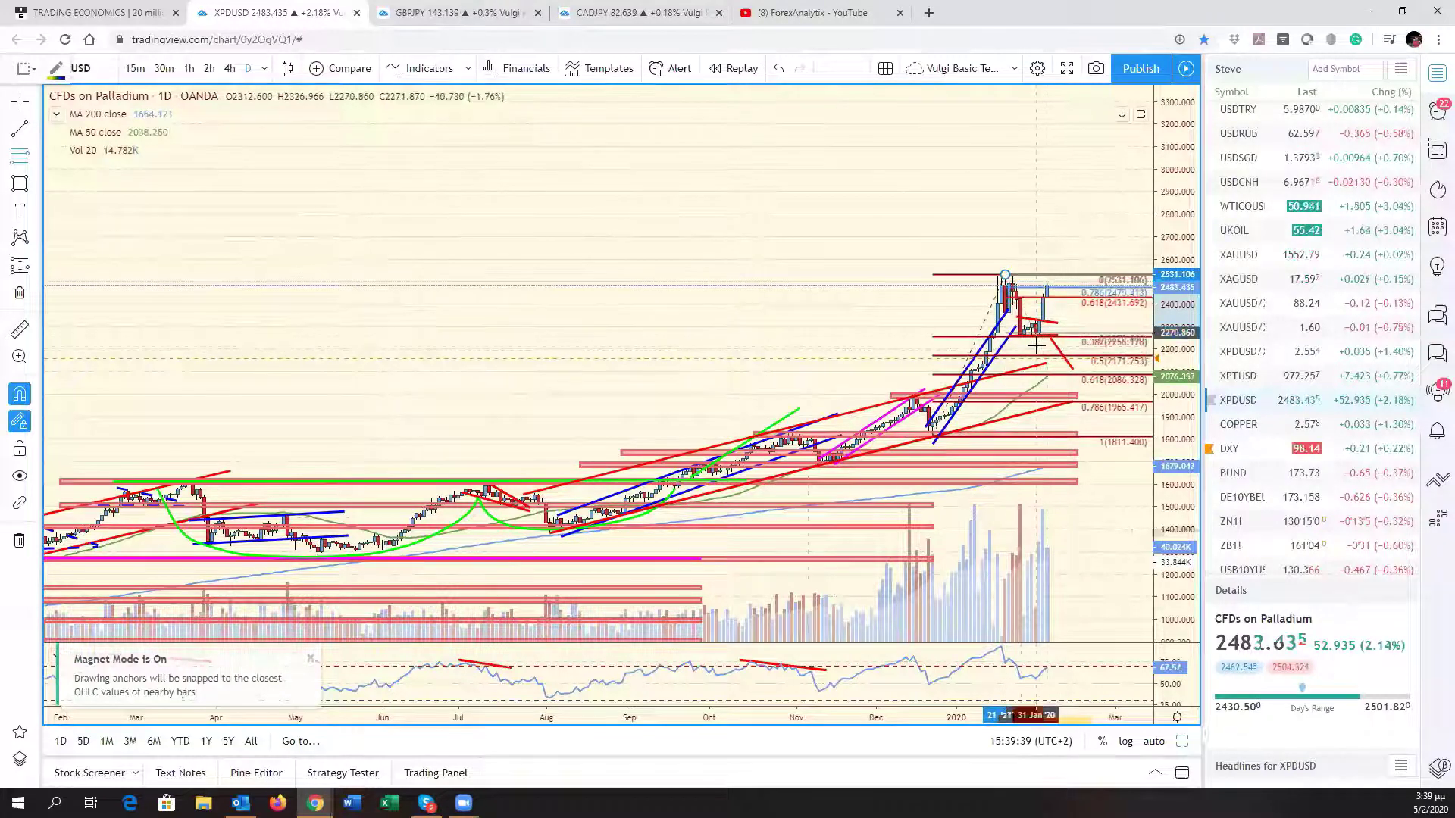
left_click(1039, 350)
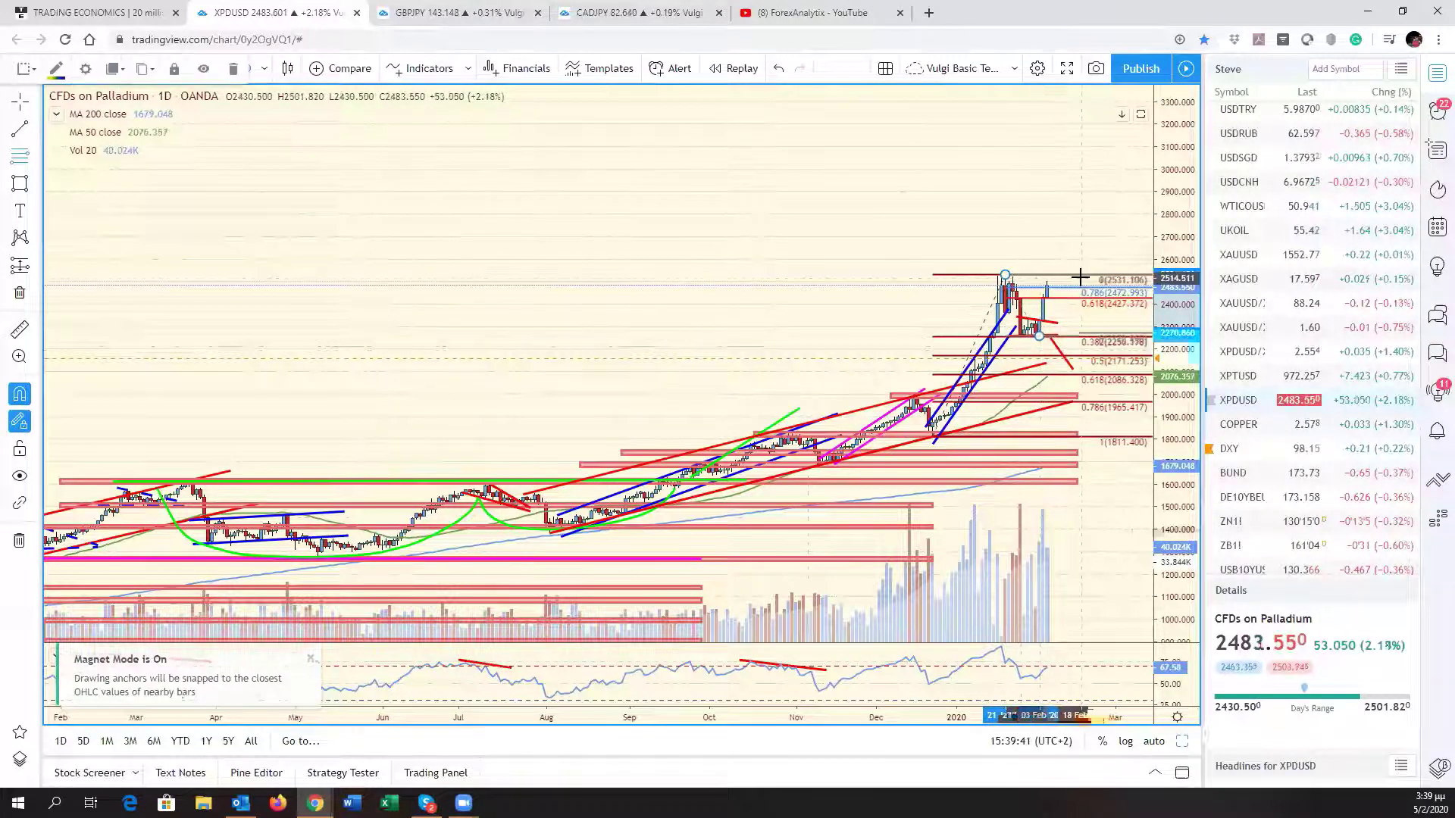
right_click(1072, 292)
mouse_move(1177, 307)
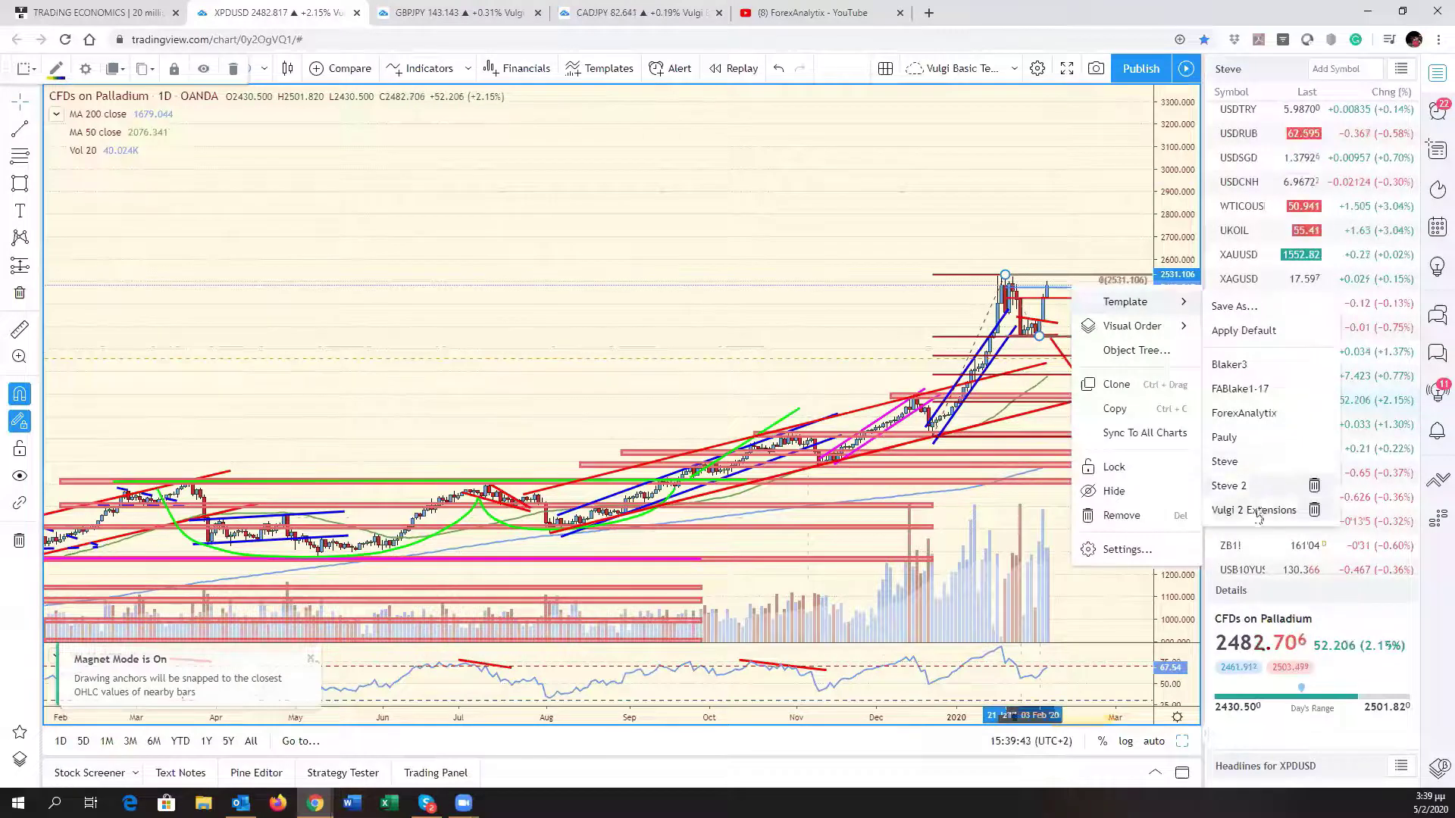
left_click(1302, 510)
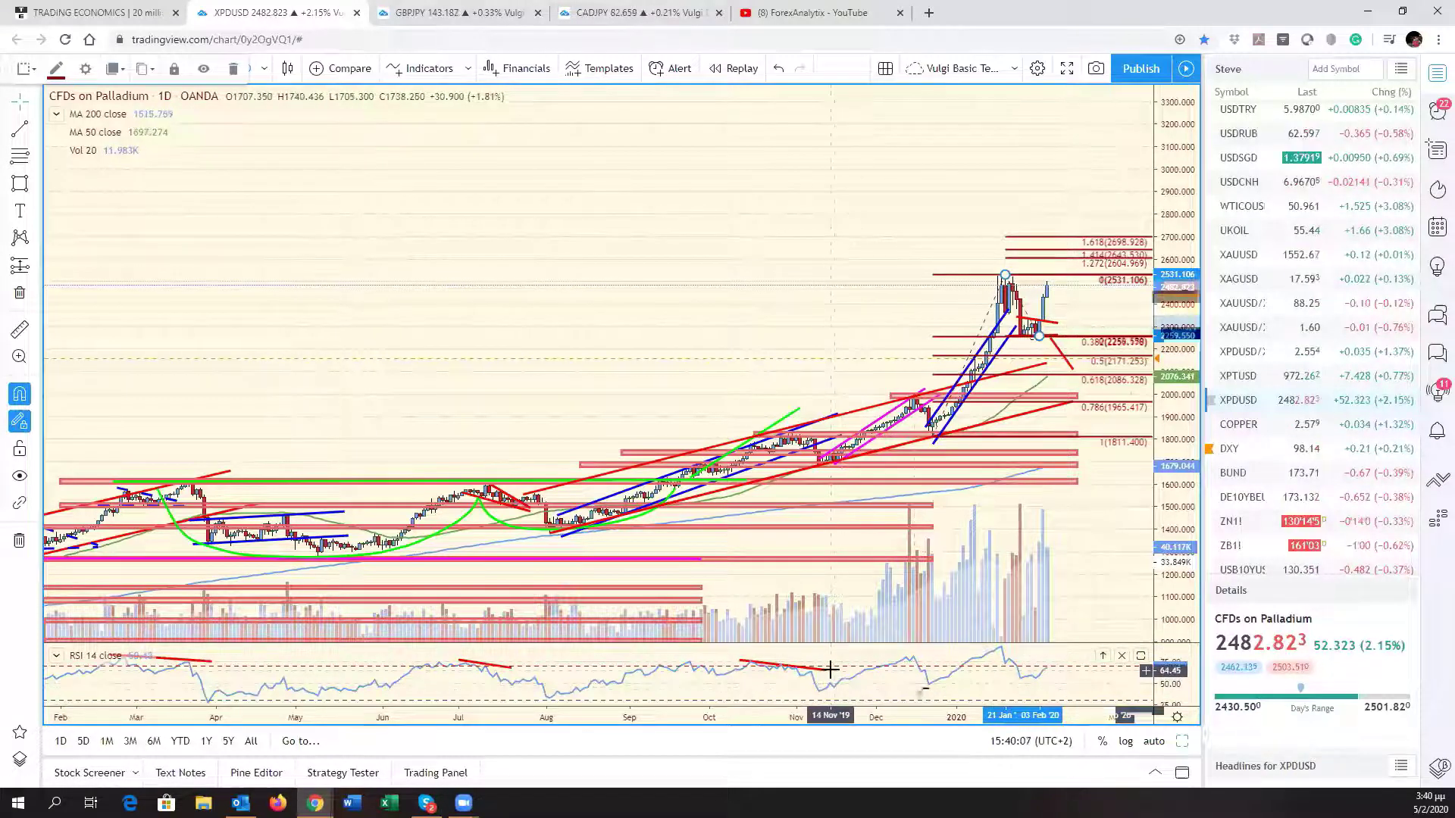
left_click_drag(828, 672, 826, 666)
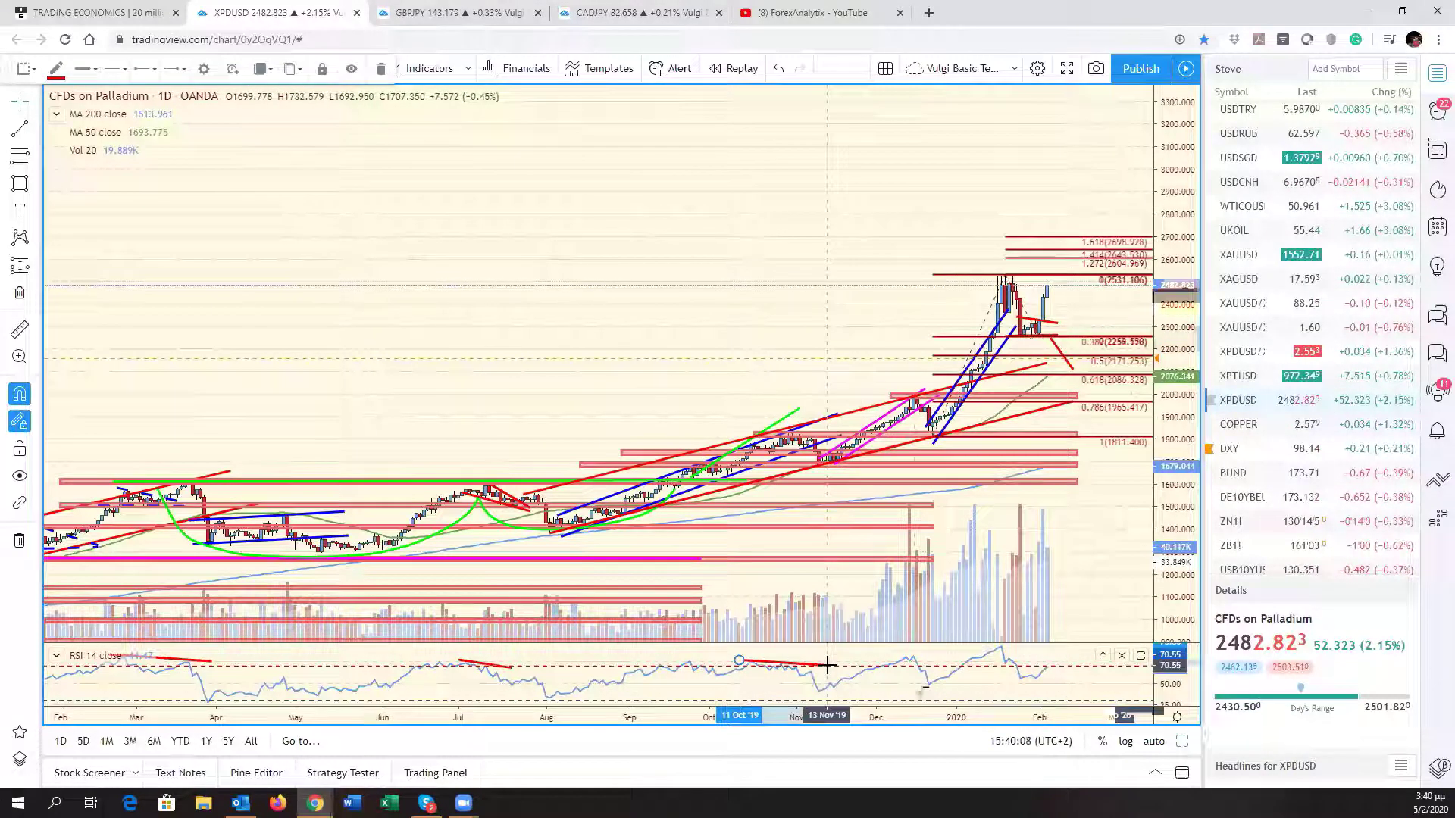
left_click(1097, 553)
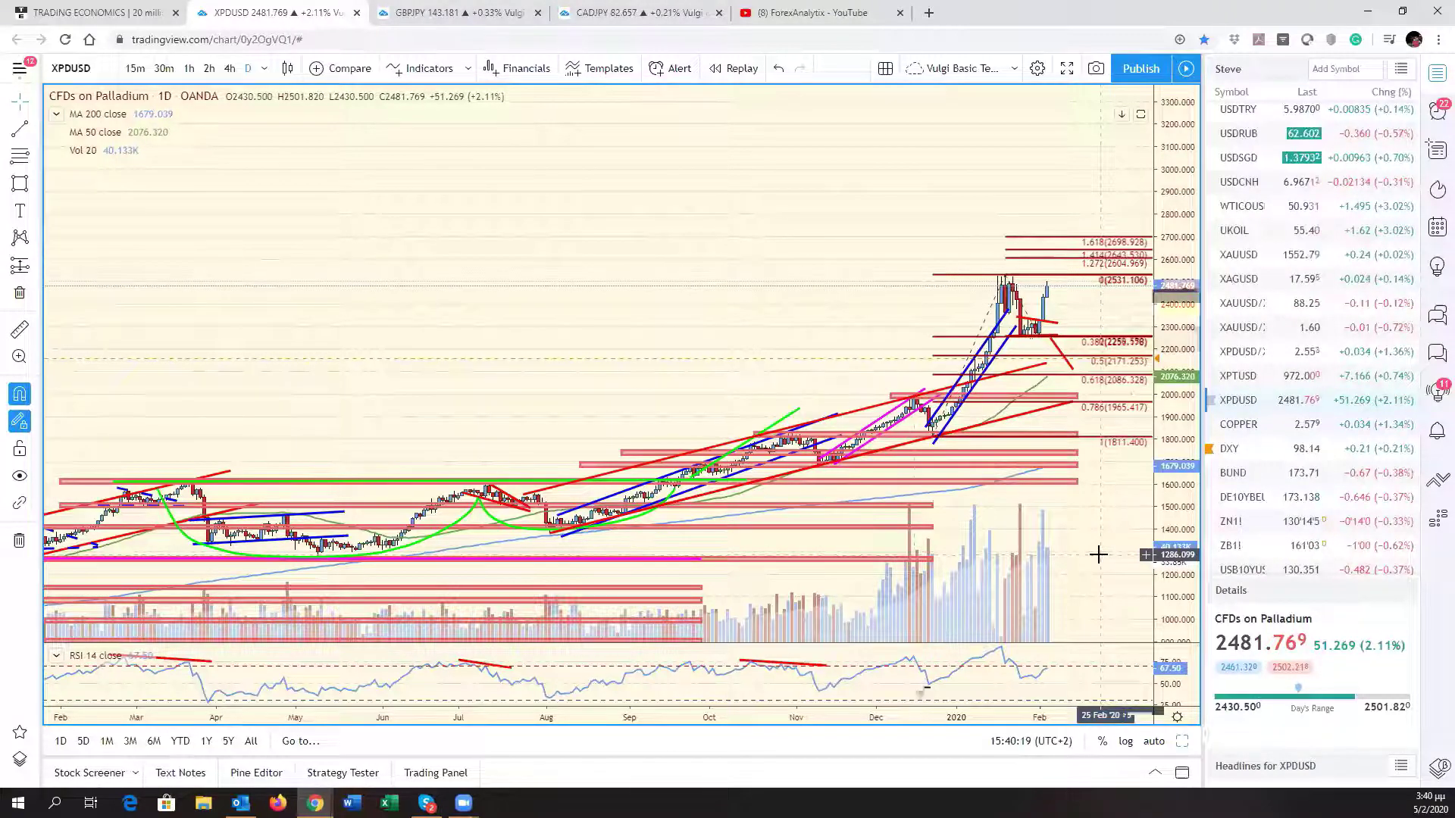
left_click_drag(1107, 307, 1112, 326)
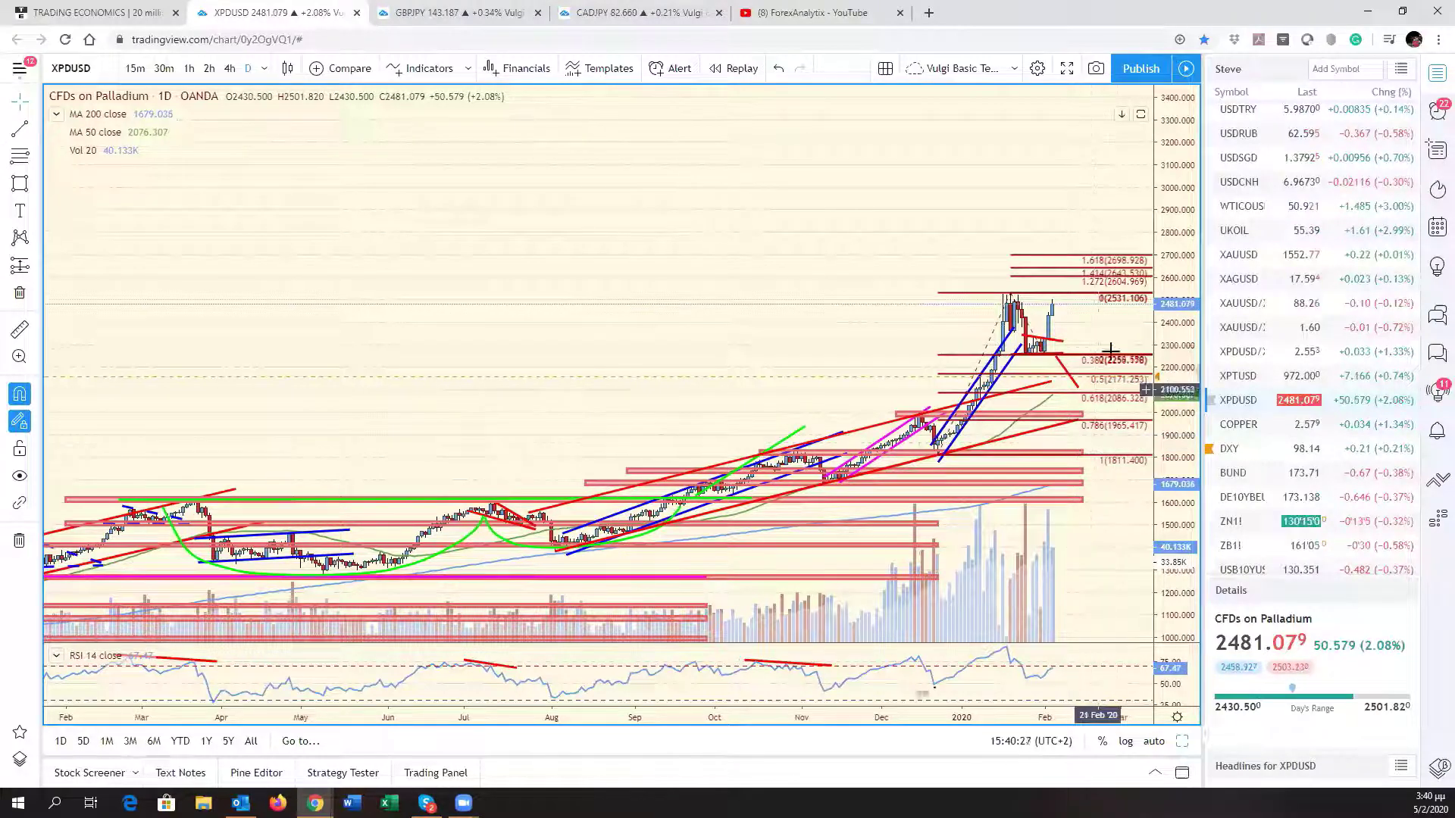
left_click_drag(1111, 333, 1098, 255)
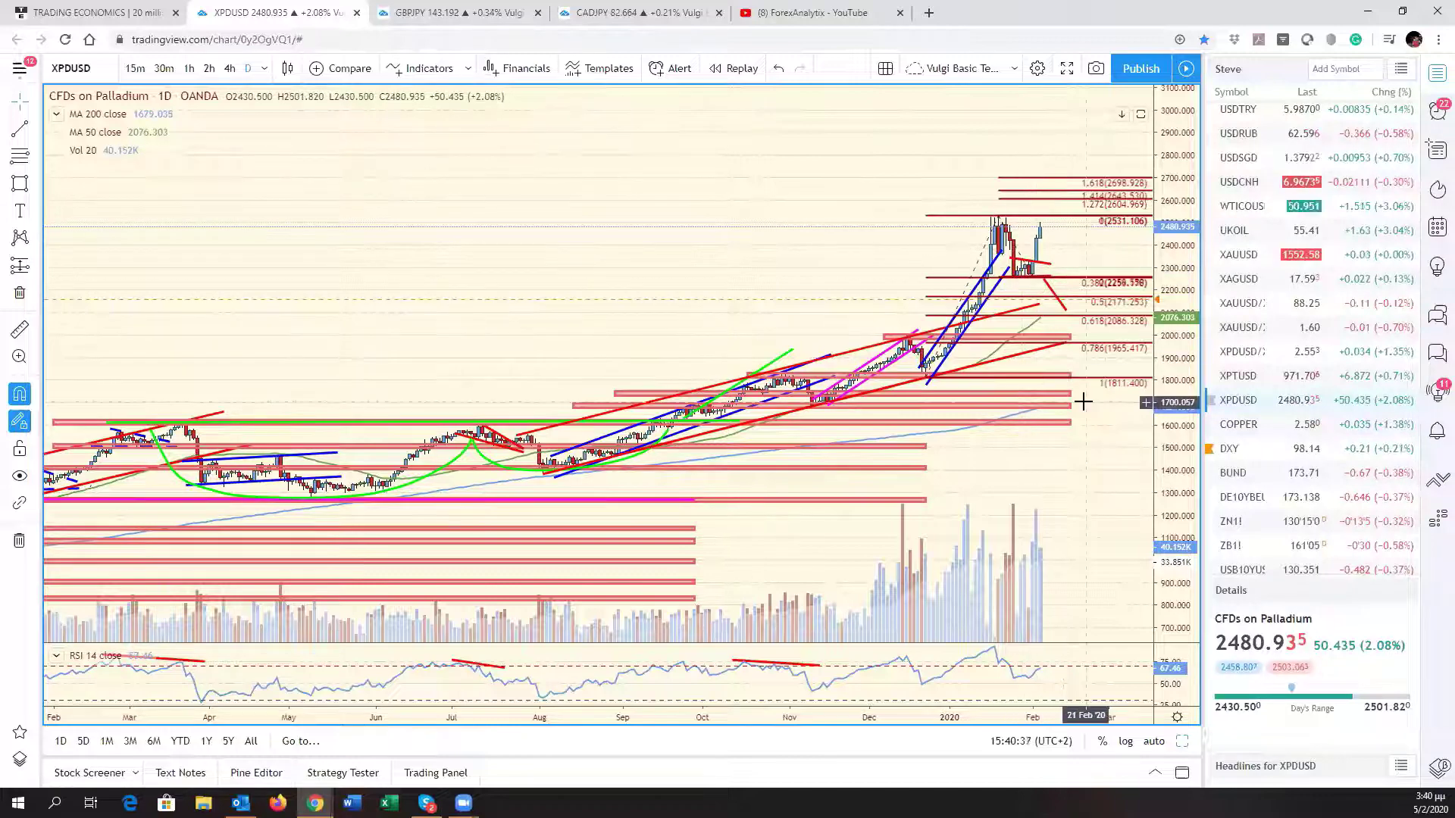
scroll(990, 506, "down", 5)
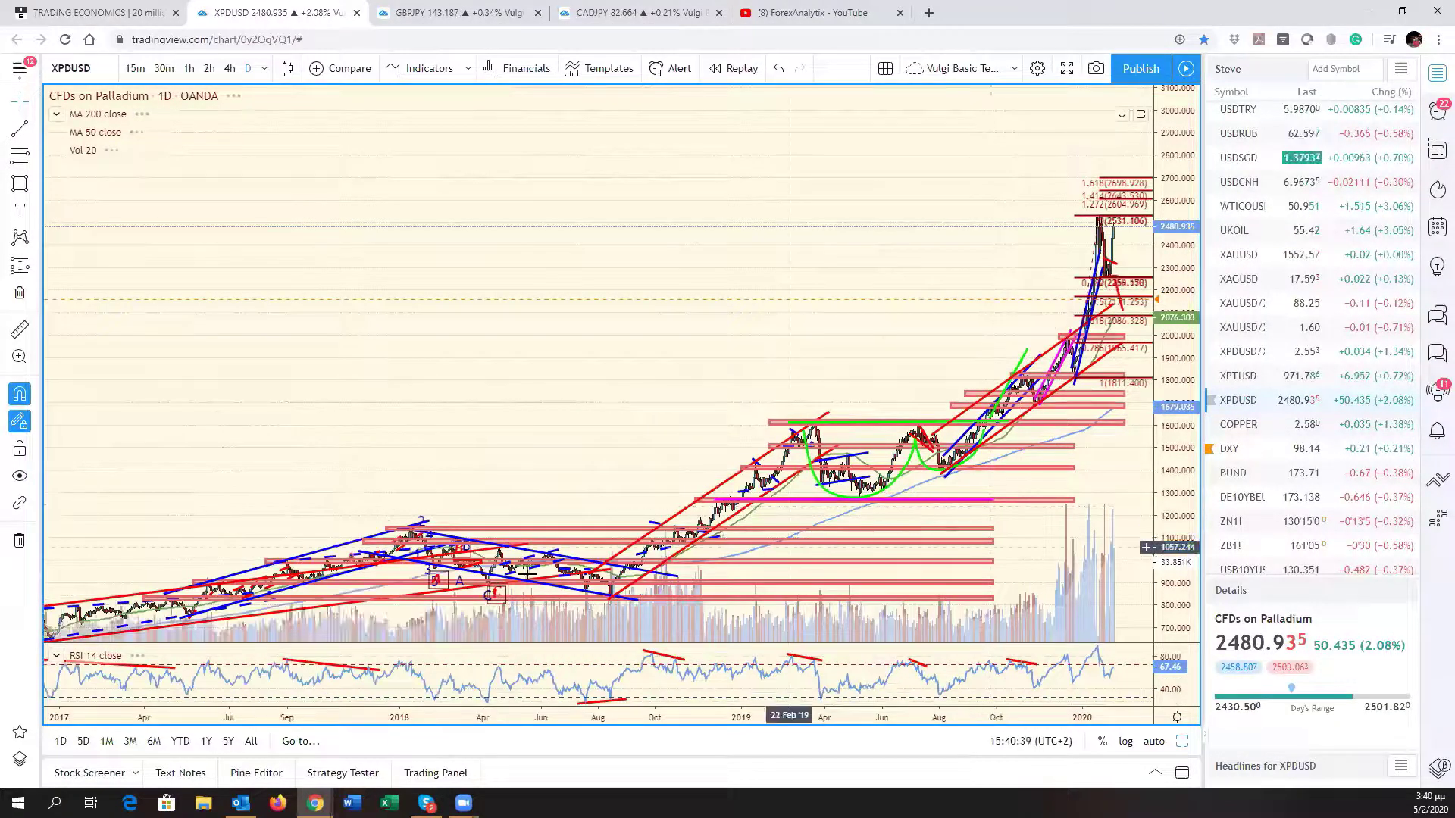
scroll(604, 464, "down", 4)
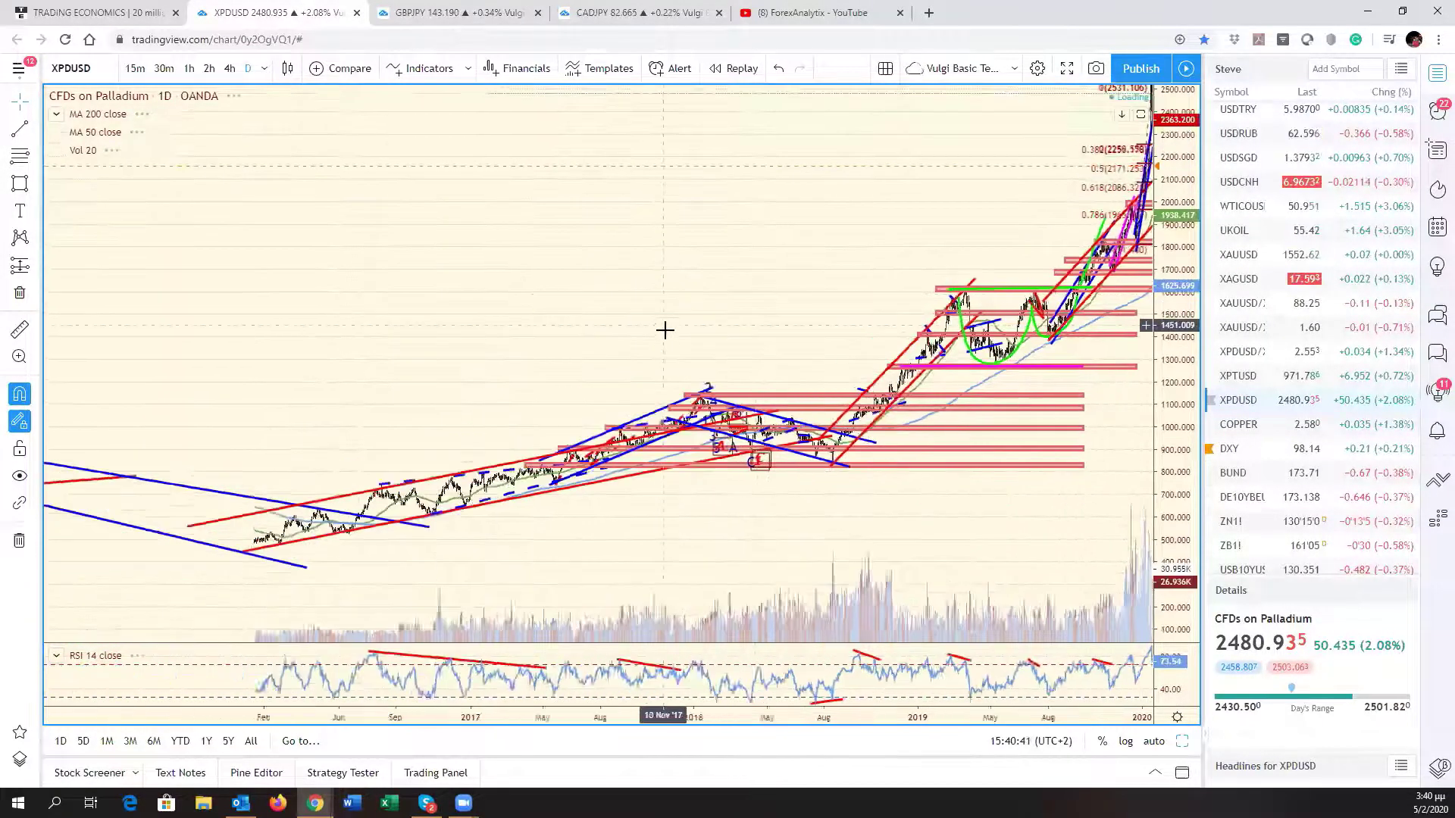
left_click_drag(655, 307, 581, 406)
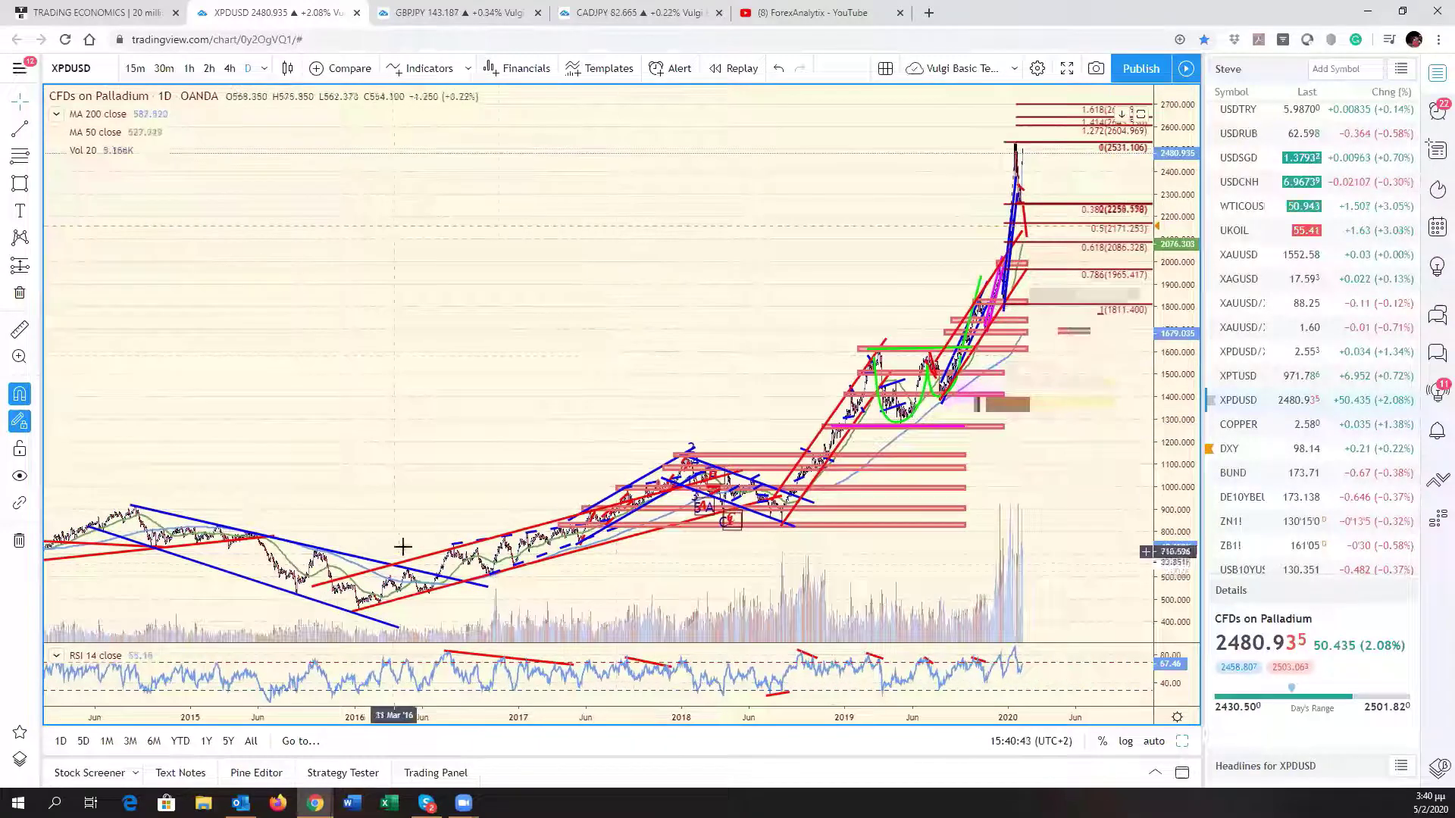
scroll(666, 379, "up", 3)
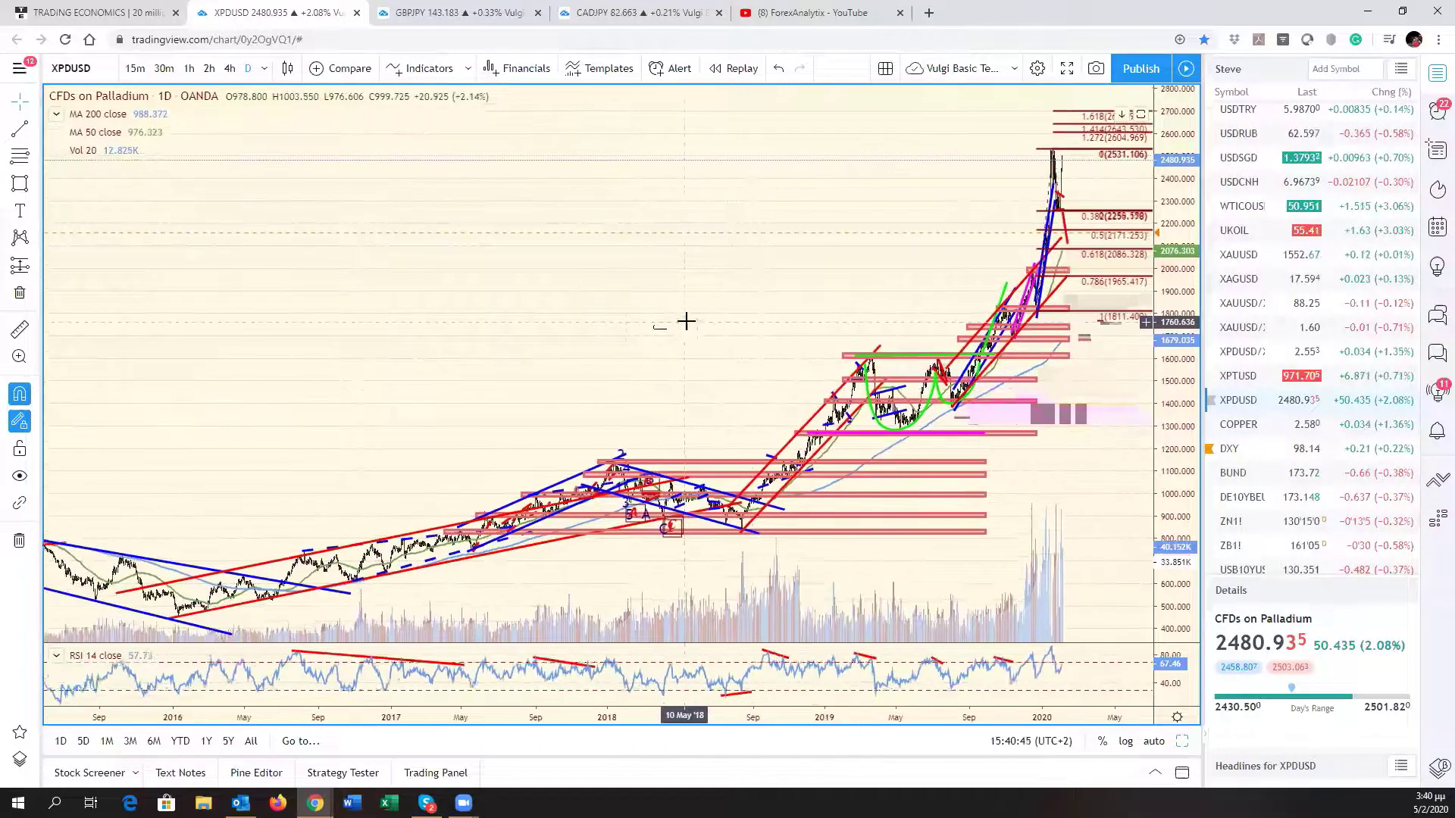
scroll(674, 336, "up", 2)
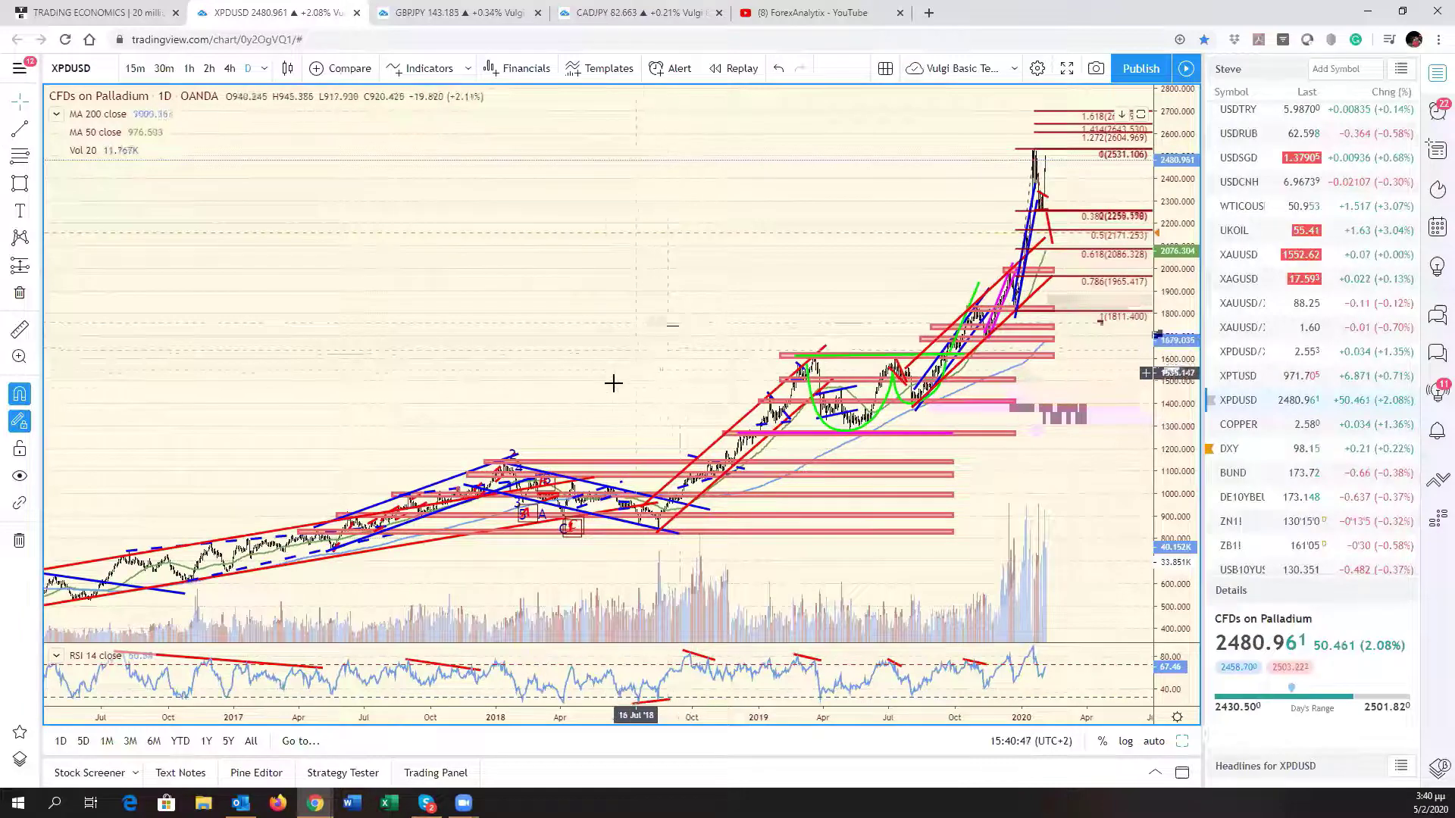
scroll(691, 356, "up", 5)
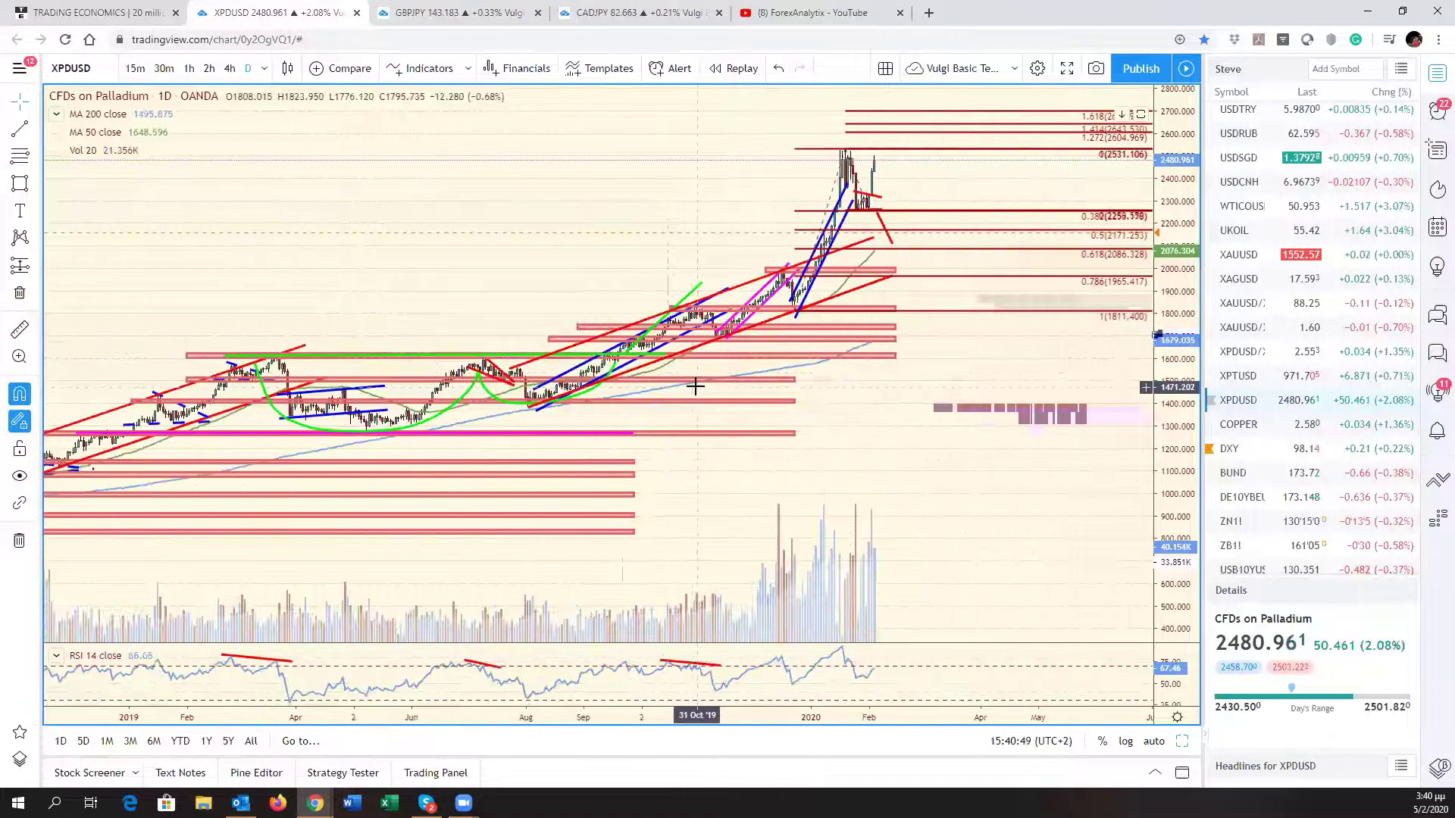
left_click_drag(810, 469, 1175, 636)
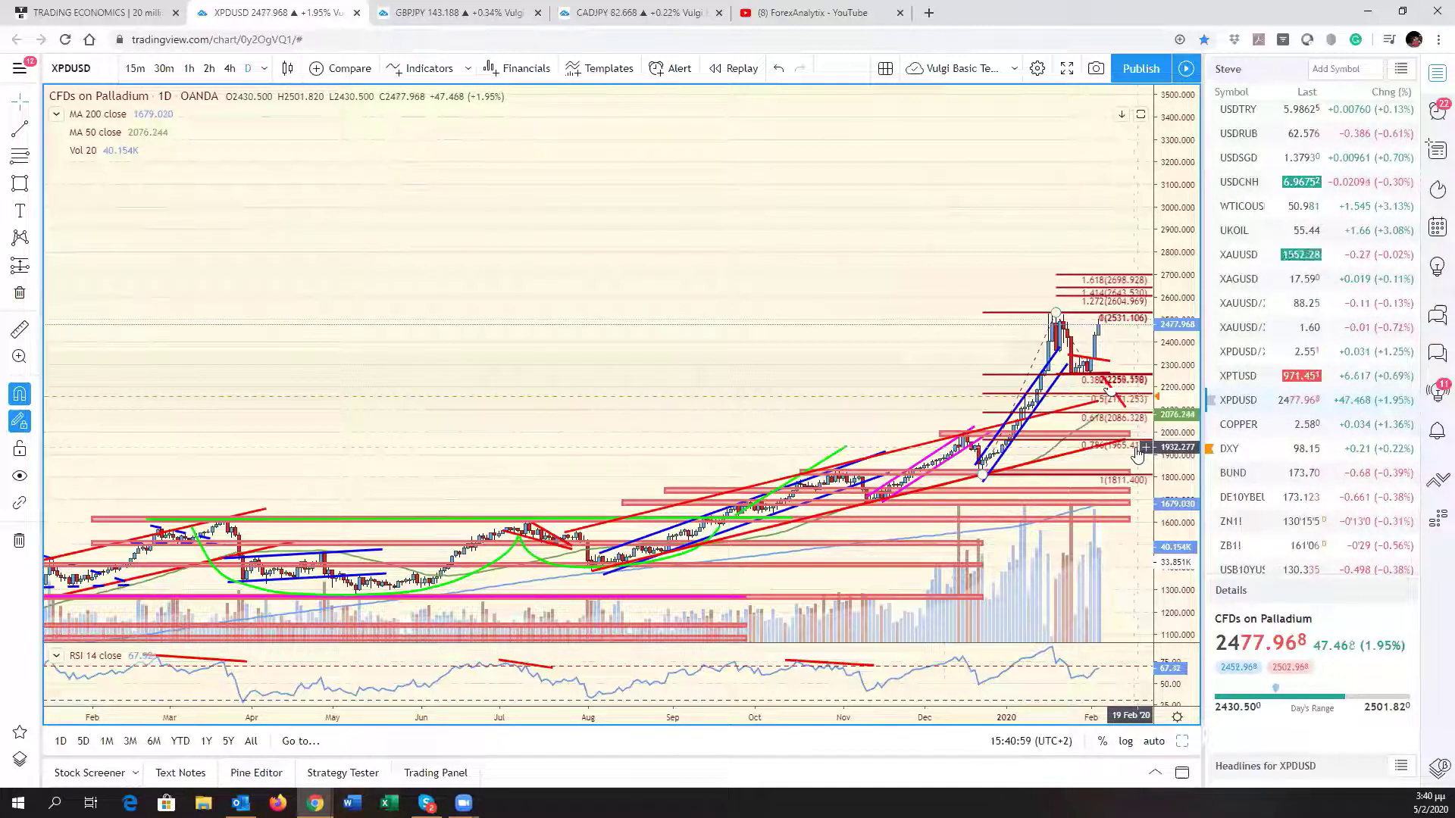
Switch the chart to copper and fit its prices to the chart height
left_click(1250, 424)
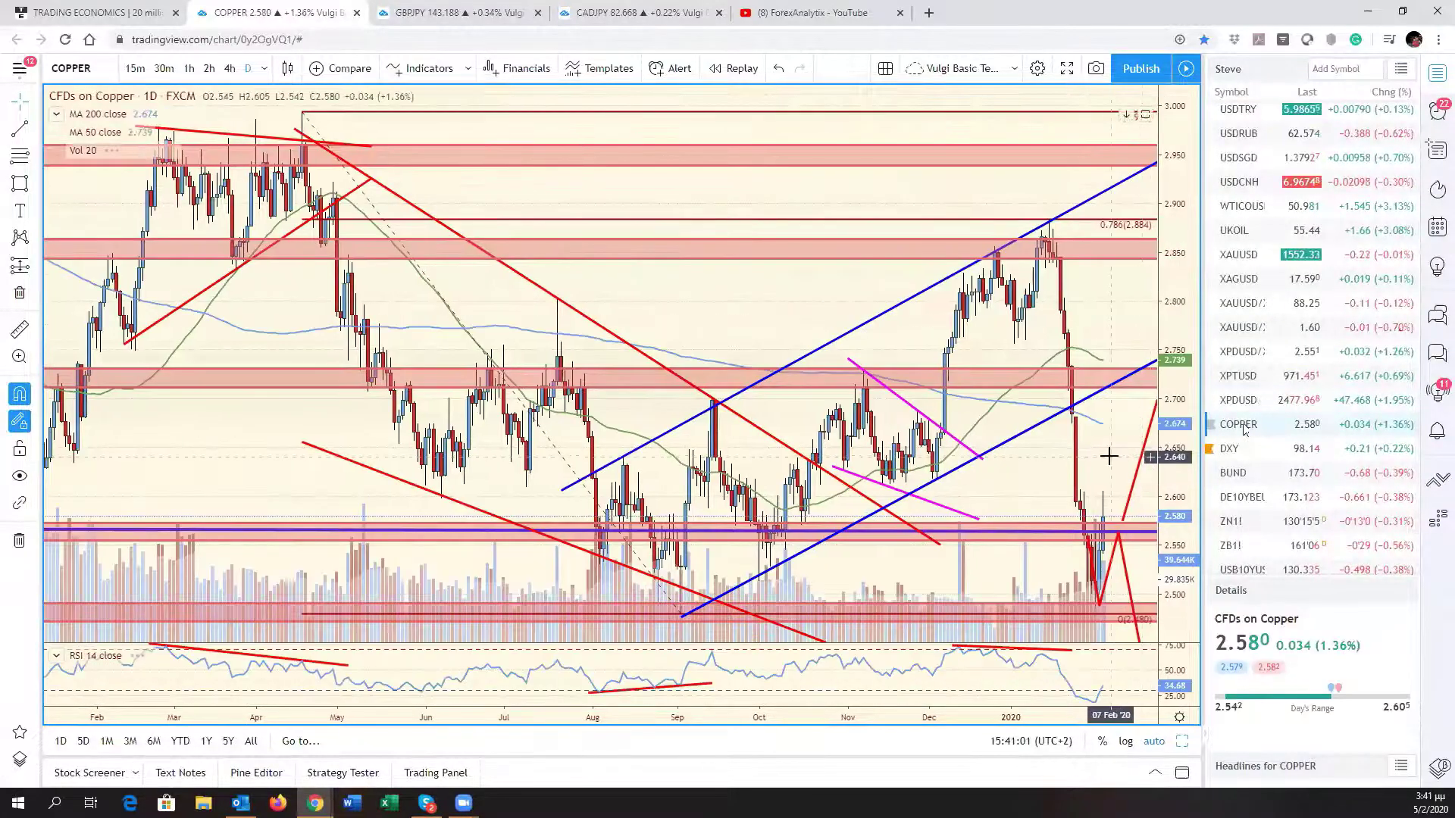
left_click_drag(1170, 551, 1172, 606)
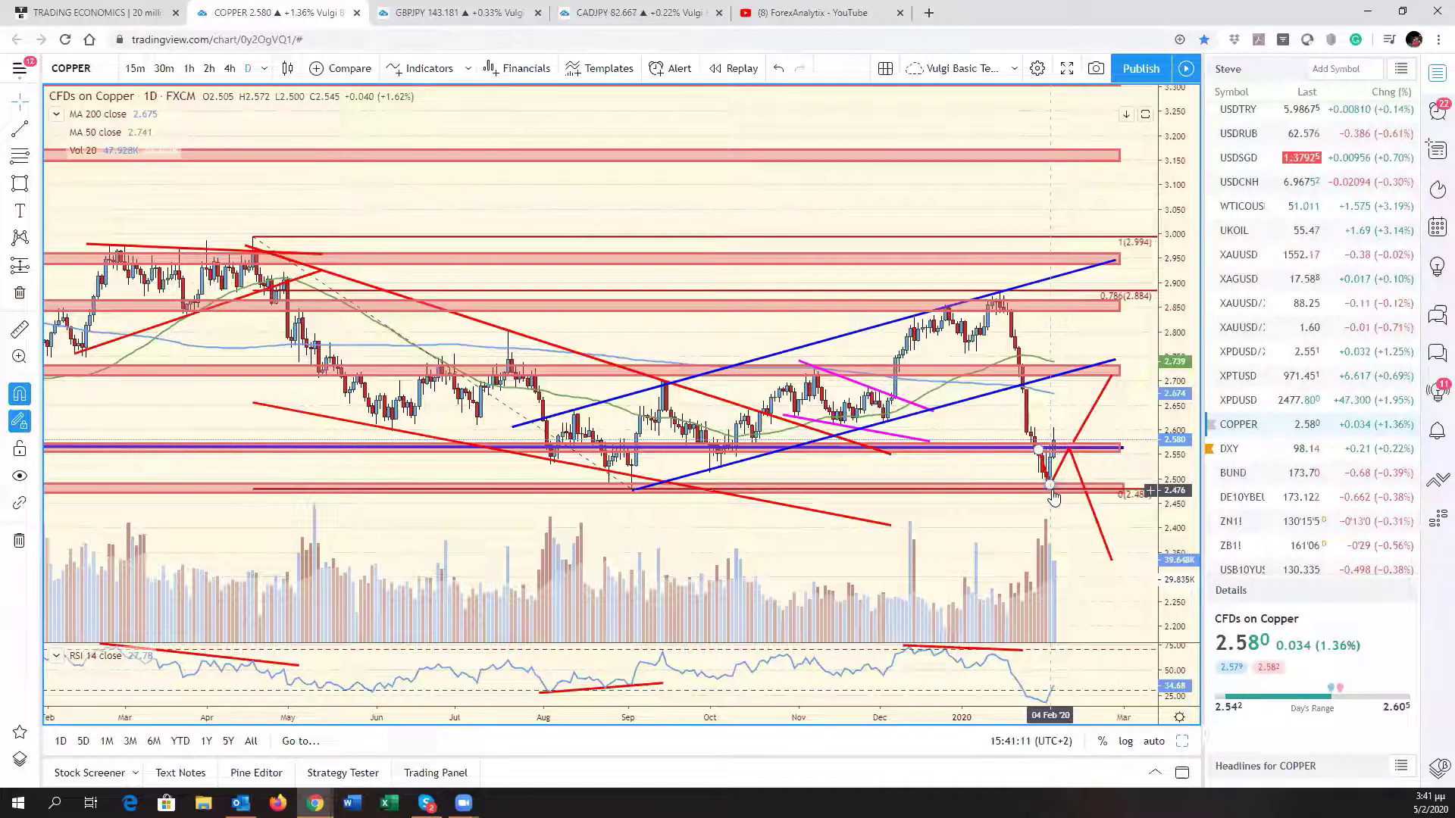
left_click_drag(1097, 598, 1151, 613)
left_click(1152, 741)
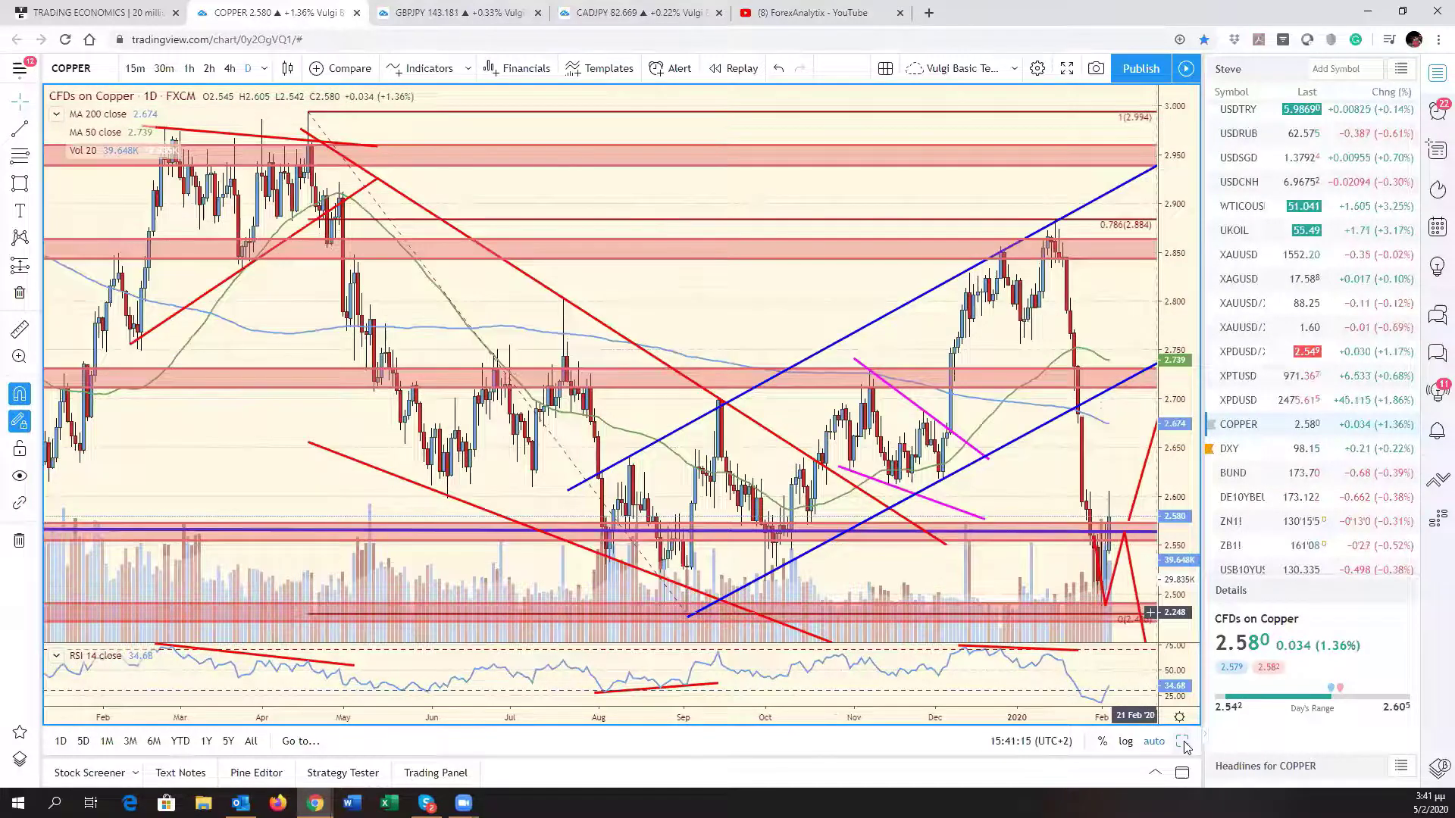
Restore the six-chart grid and maximize the AUD/USD chart
left_click(1182, 741)
left_click(357, 526)
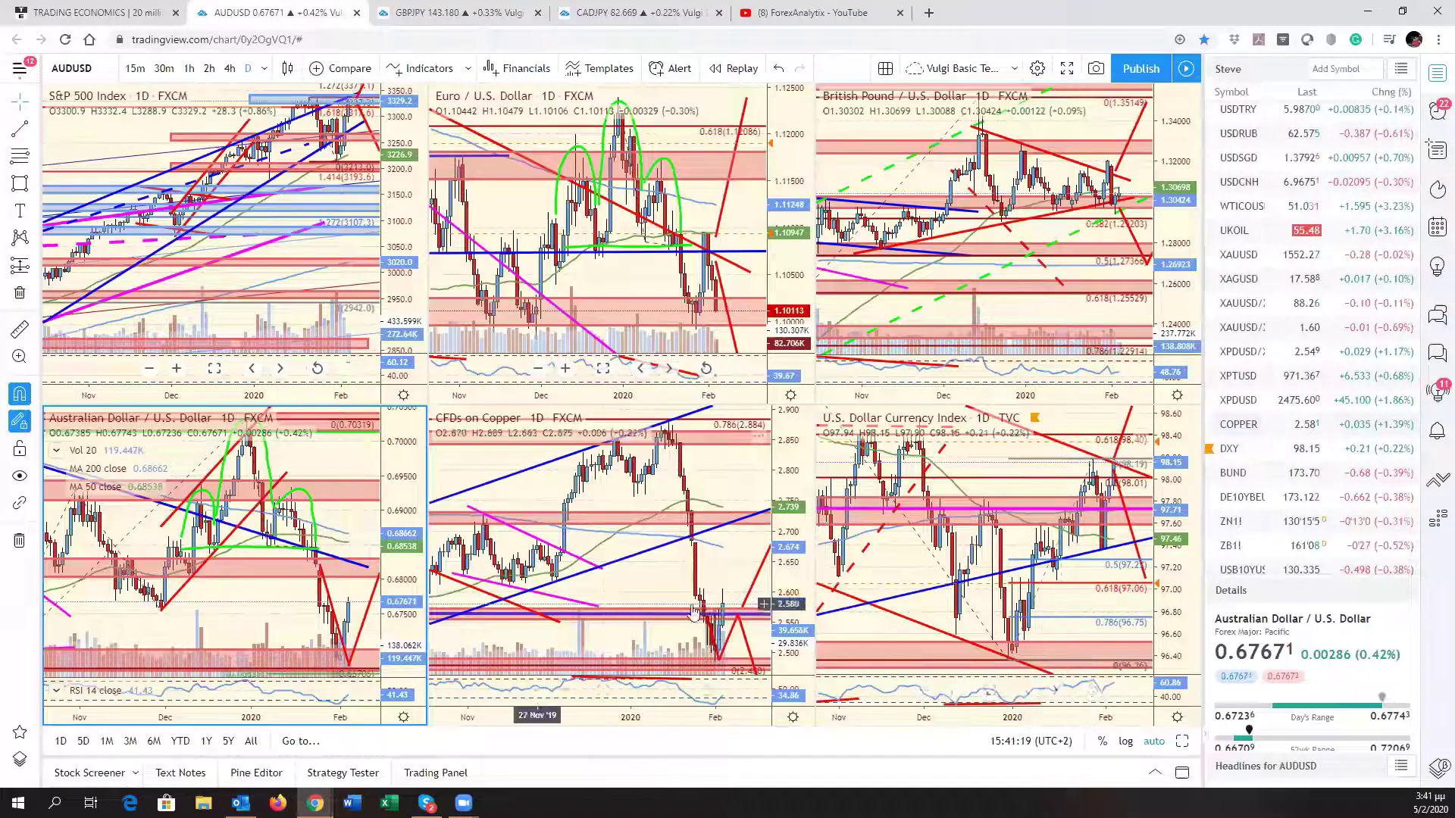
key("alt+Return")
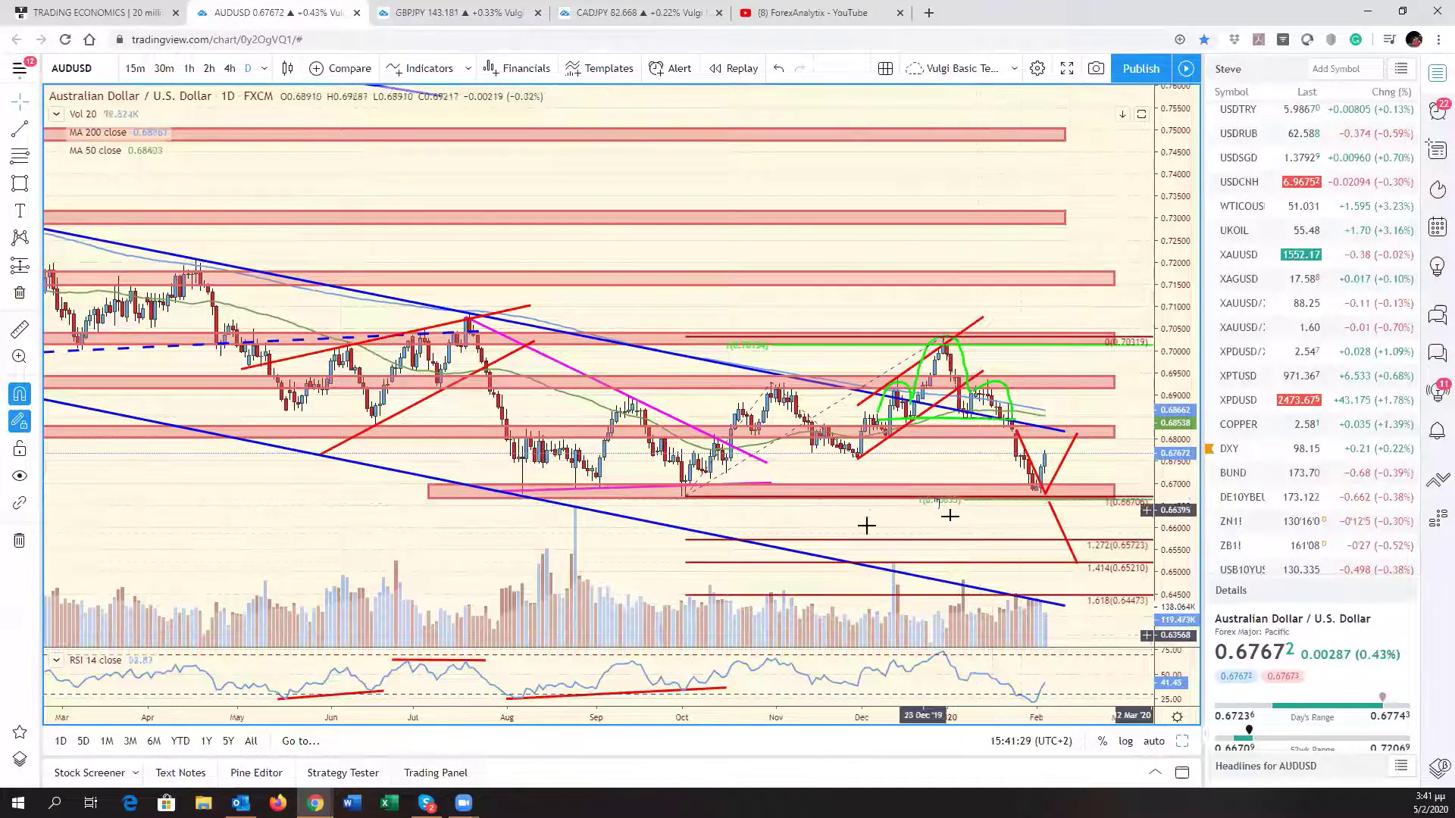
Shift the Australian dollar chart, then expand the copper chart to full size
left_click_drag(1134, 529, 1210, 551)
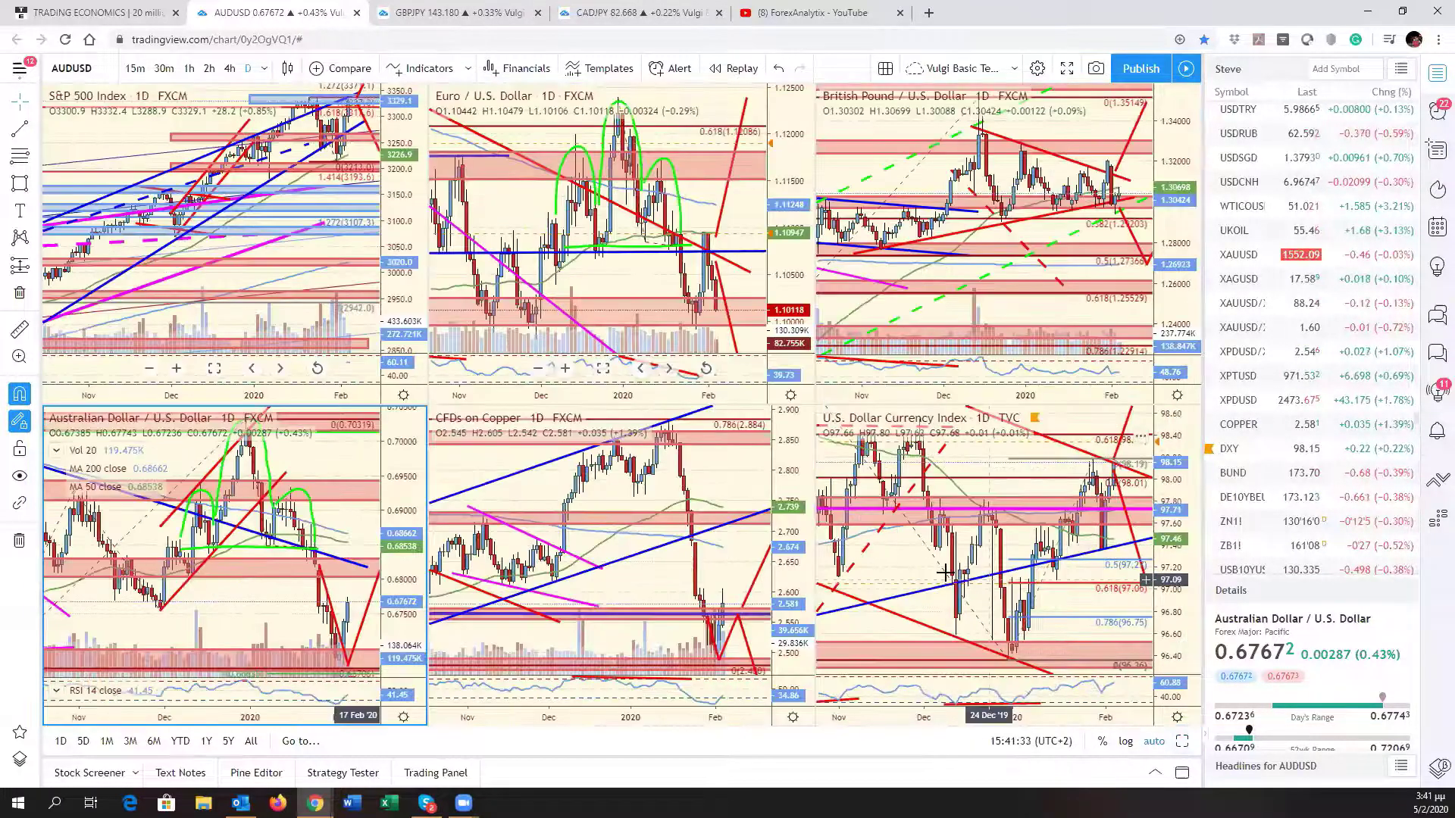
left_click(712, 564)
key("alt+Return")
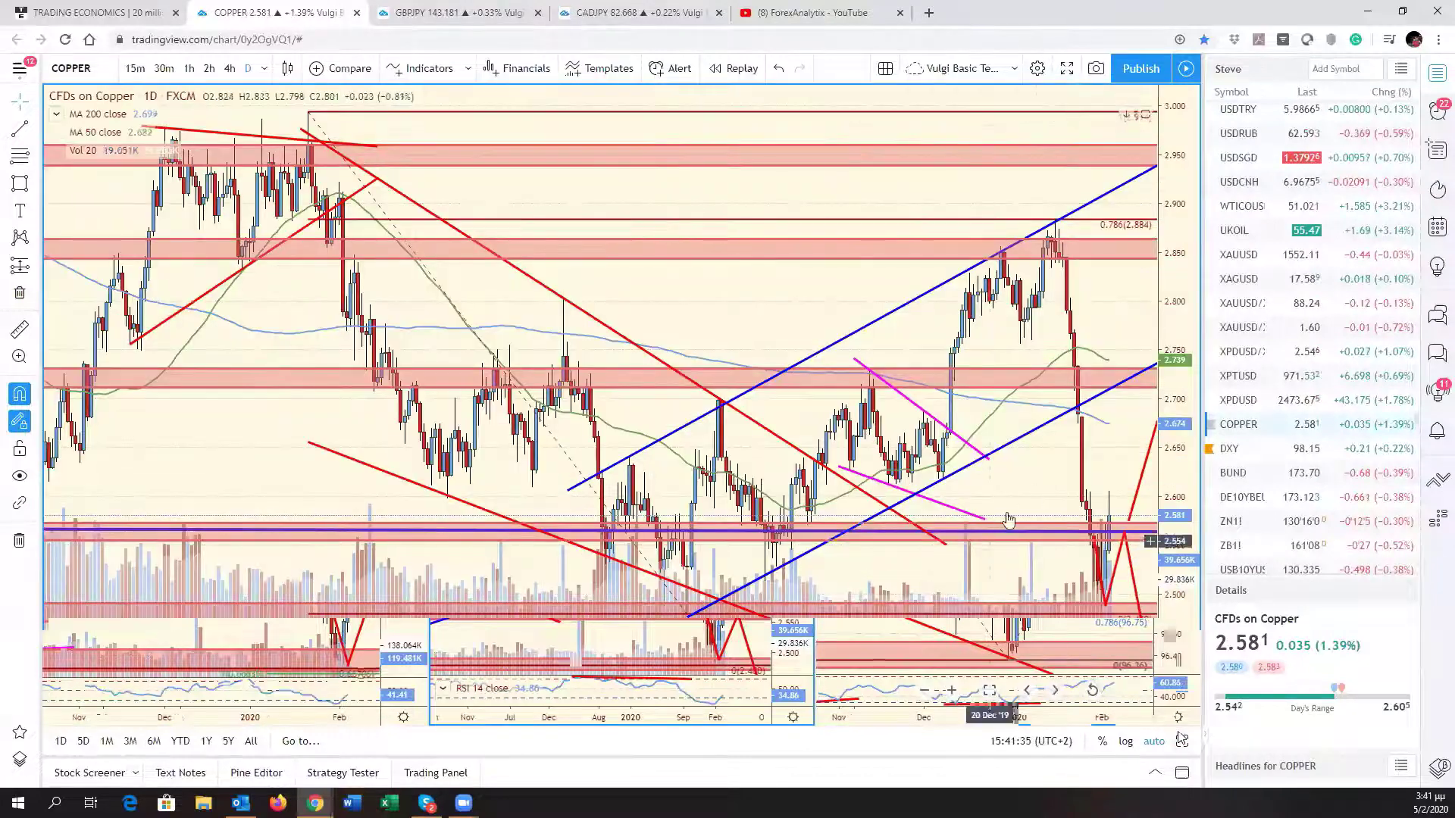
Compress and pan copper's price view, auto-fit it, then restore the six-chart grid on EUR/USD
left_click_drag(1192, 526, 1142, 624)
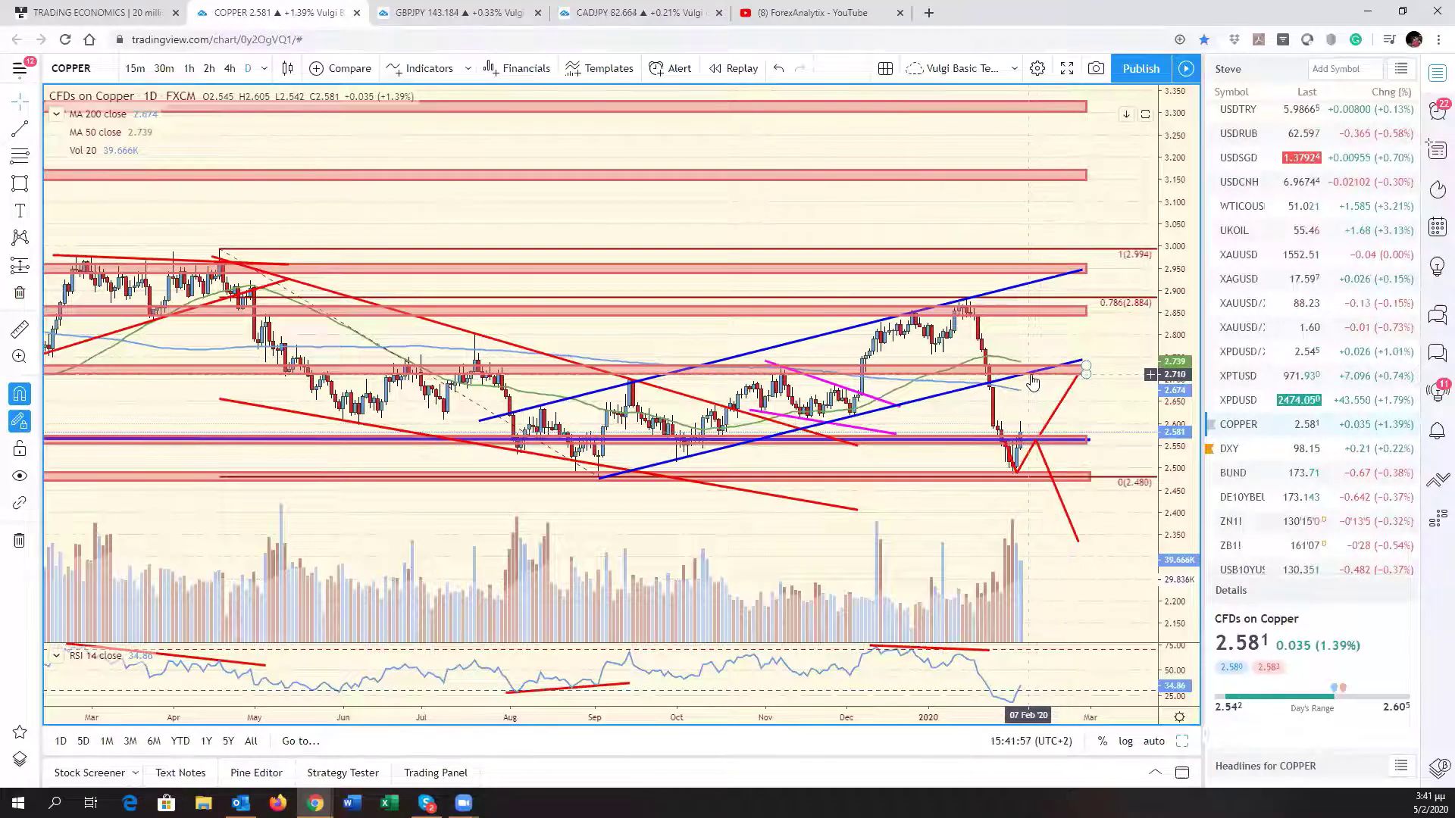
left_click_drag(1097, 412, 1170, 460)
left_click_drag(1070, 497, 1096, 505)
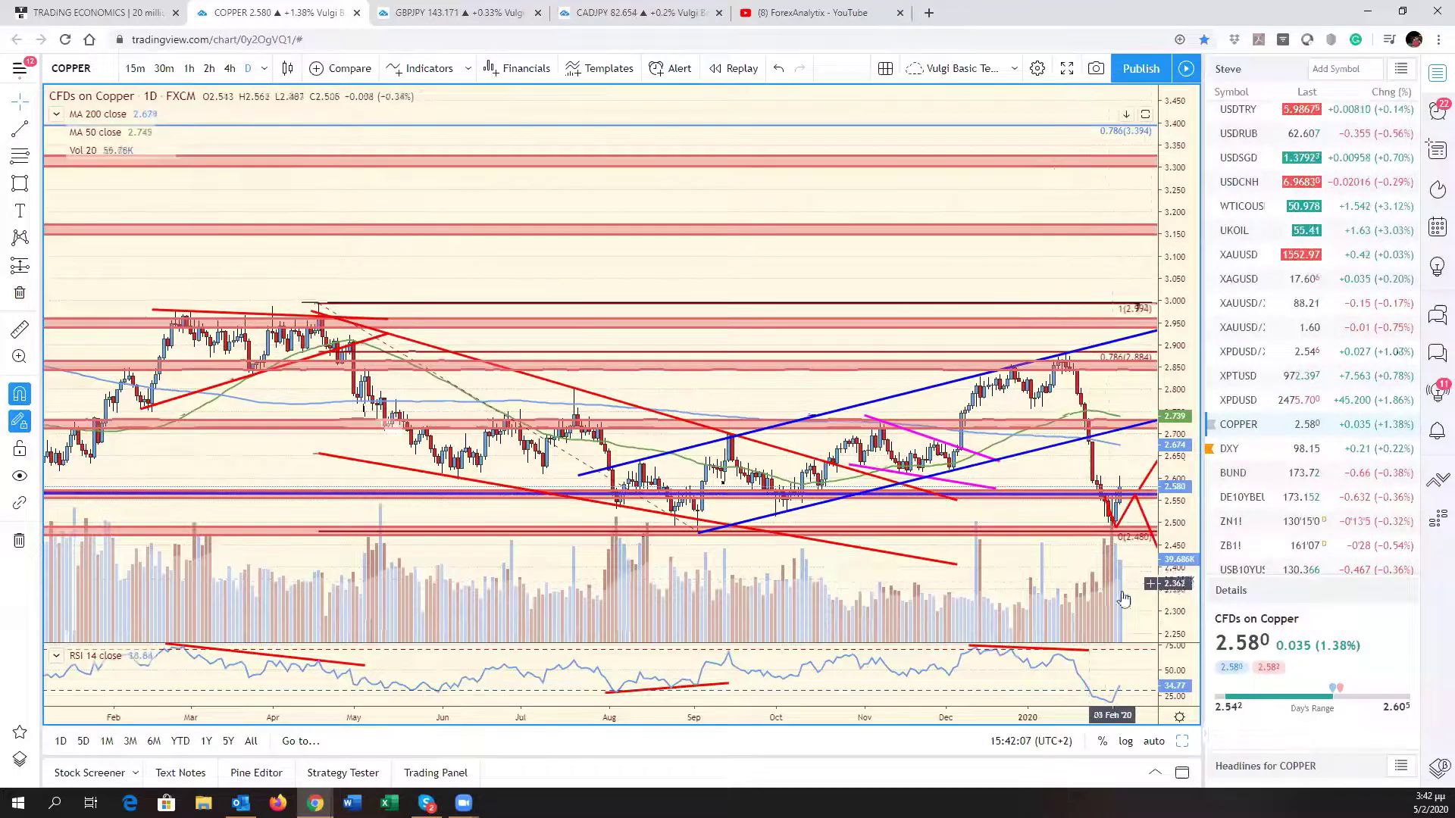
left_click(1155, 742)
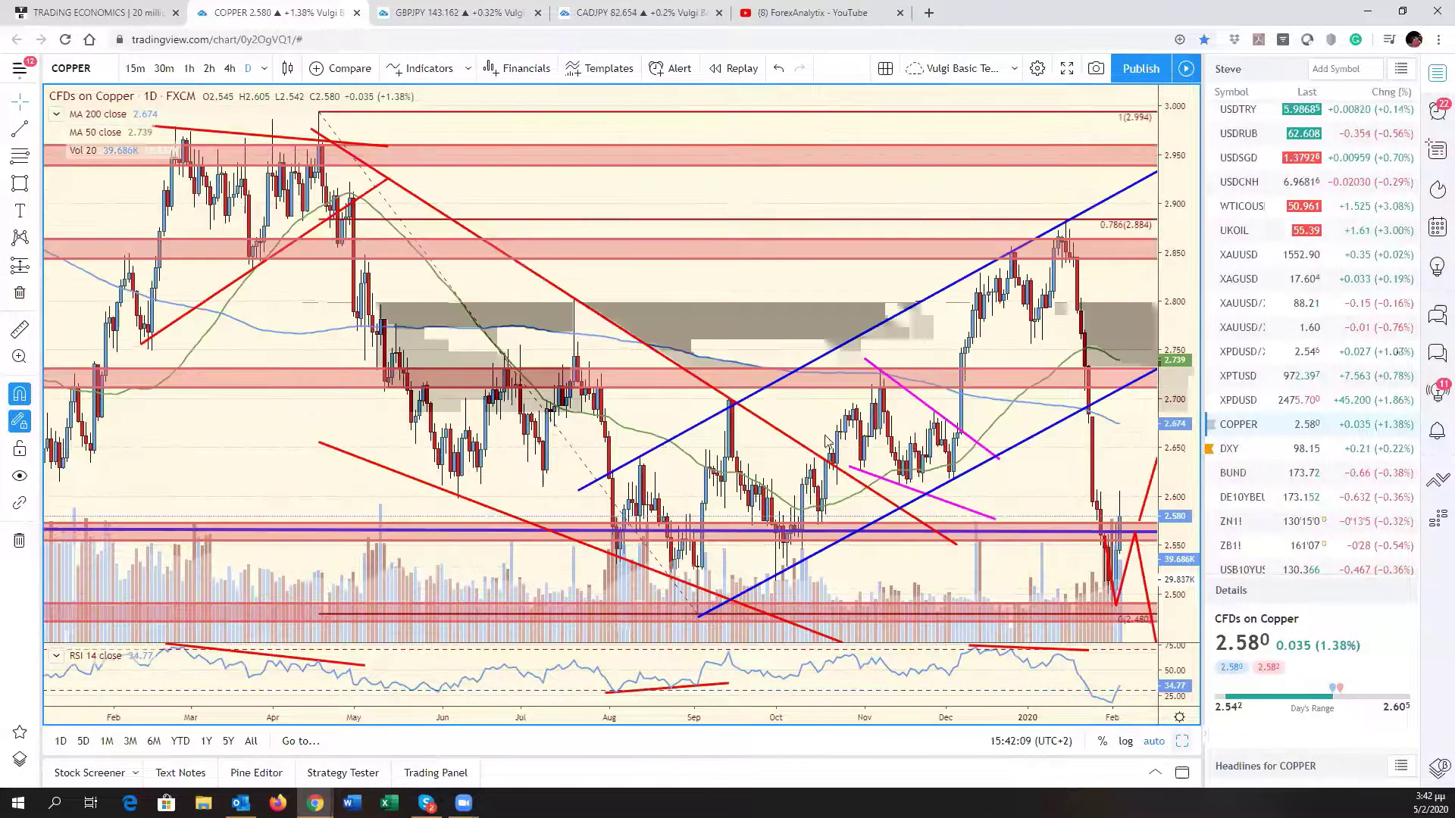
key("alt+Return")
left_click(757, 298)
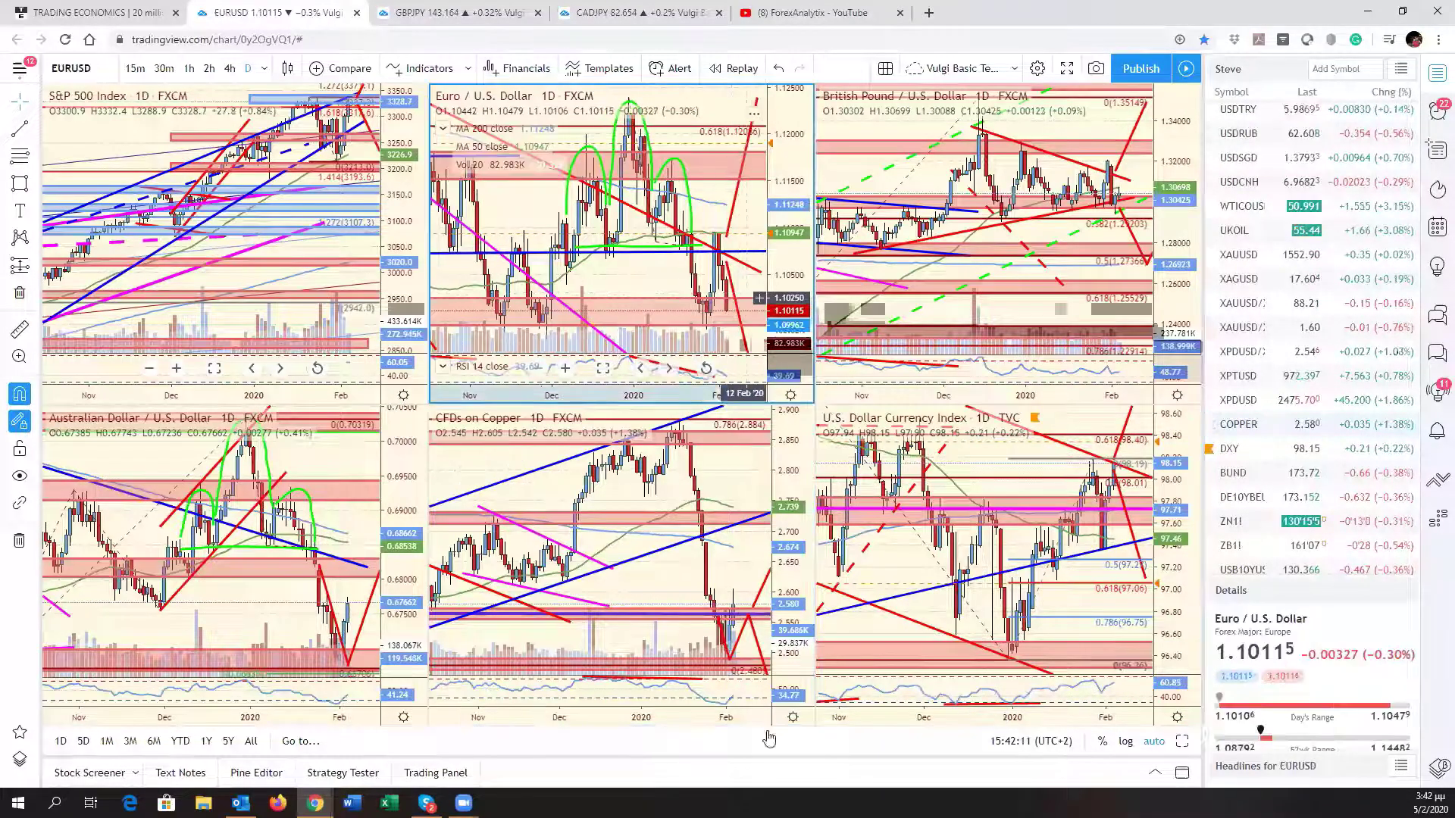
Load XAUUSD full-size in the lower-middle pane, widen its price range, and stretch the red trend line to 18 Feb
left_click(725, 453)
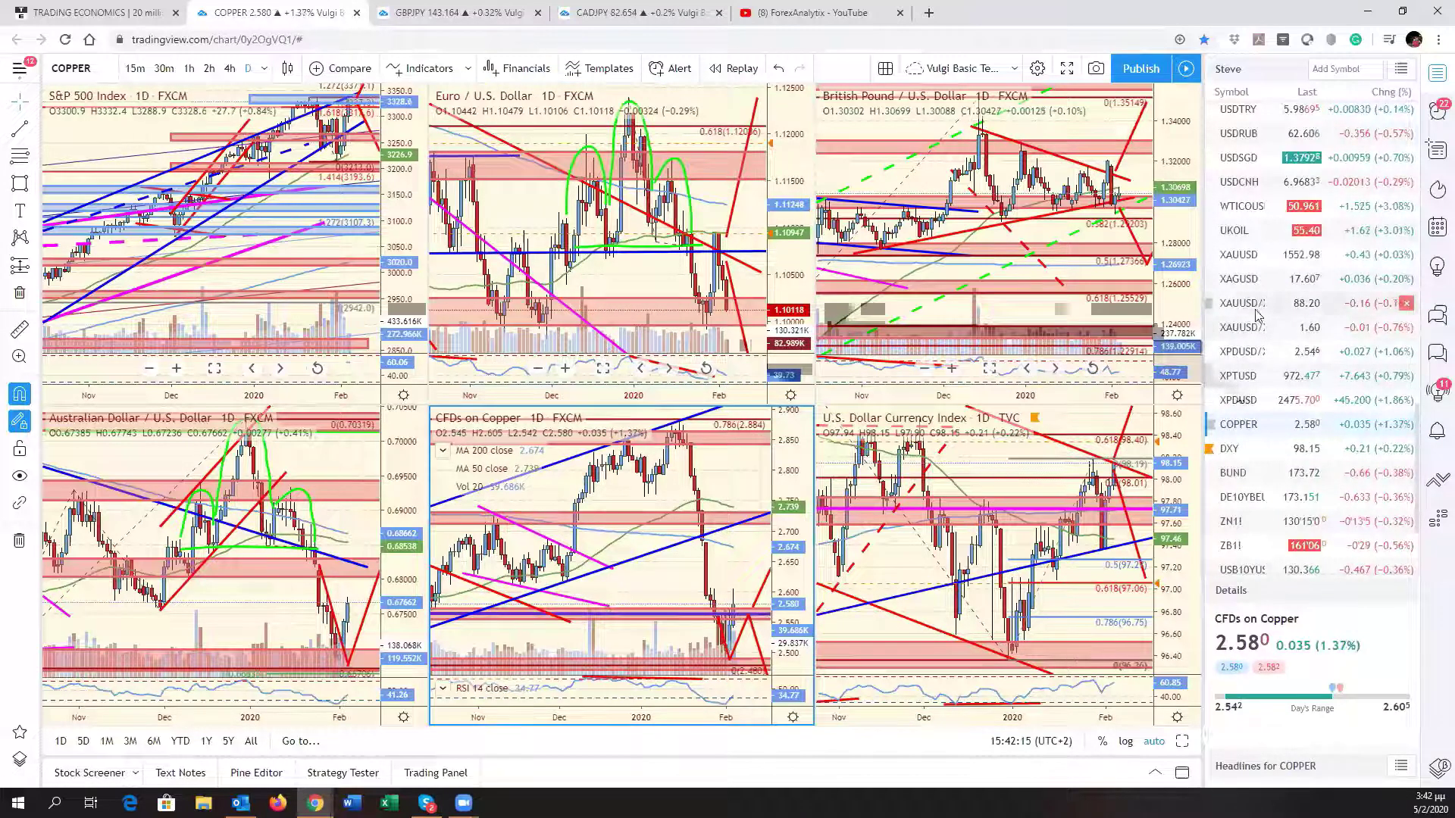
left_click(1238, 255)
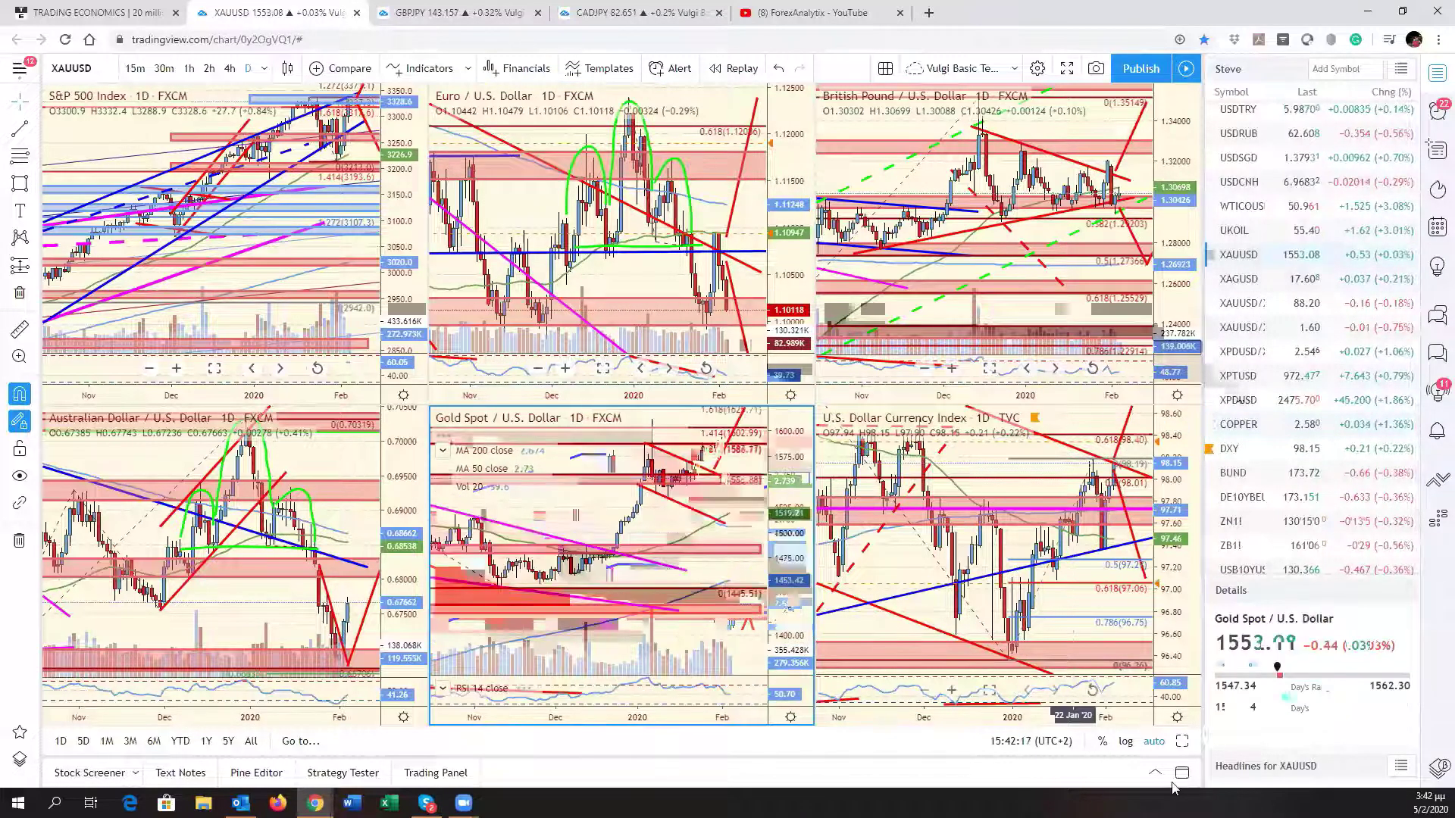
left_click(1171, 742)
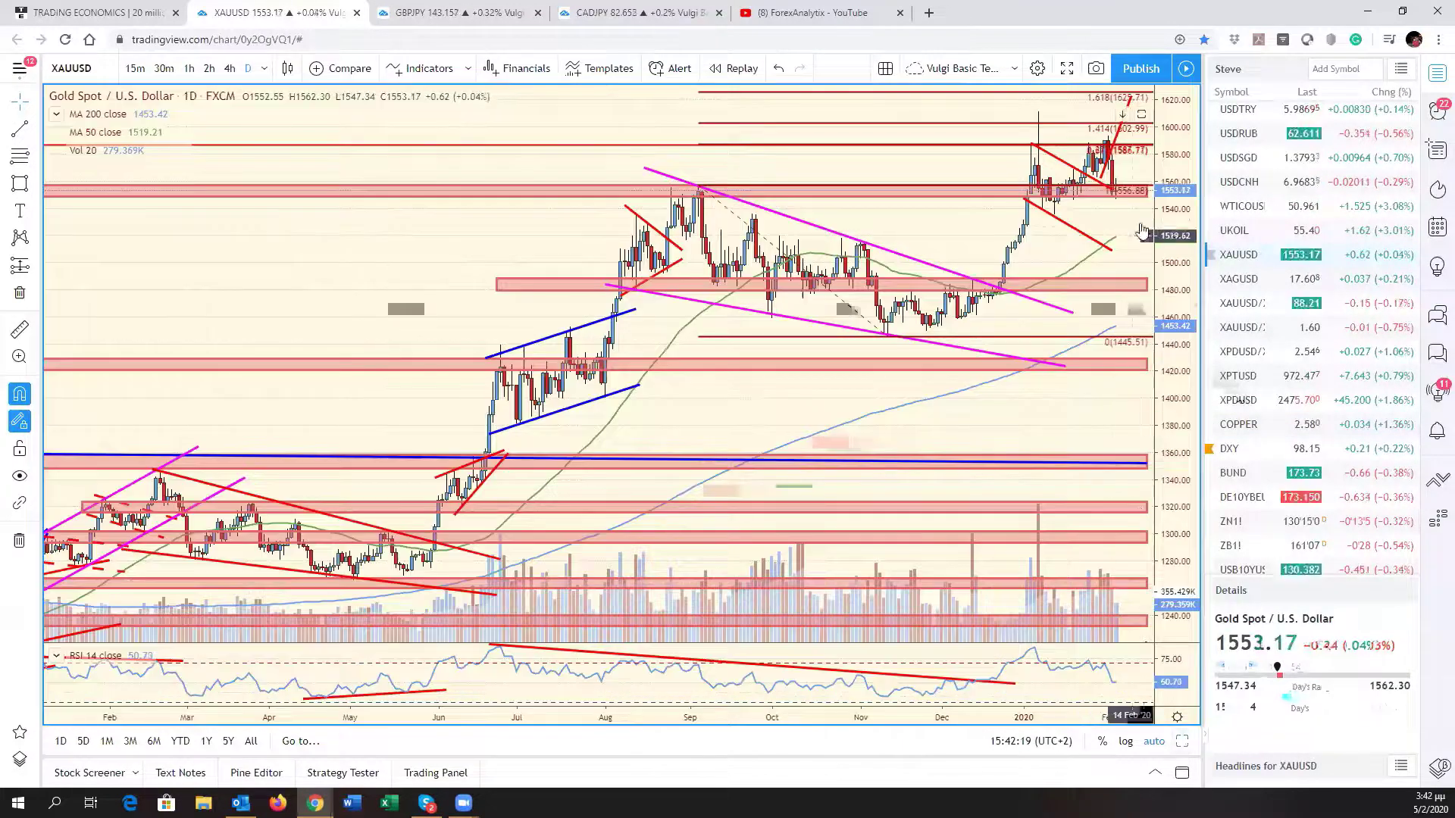
left_click_drag(1164, 241, 1167, 334)
left_click_drag(1068, 231, 1088, 231)
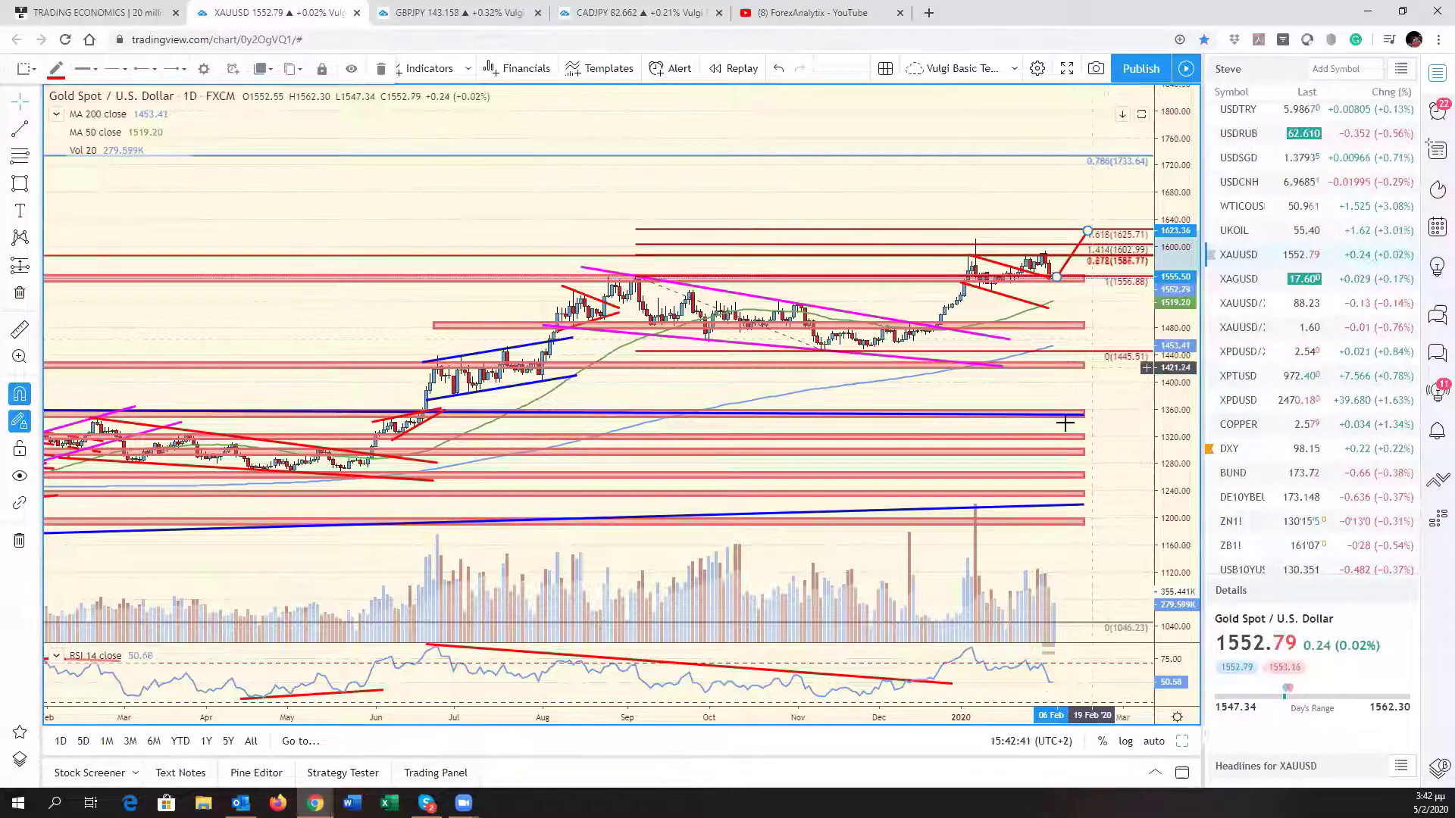
Switch to XAGUSD, widen and pan its price view, then restore the six-chart grid
left_click(1243, 279)
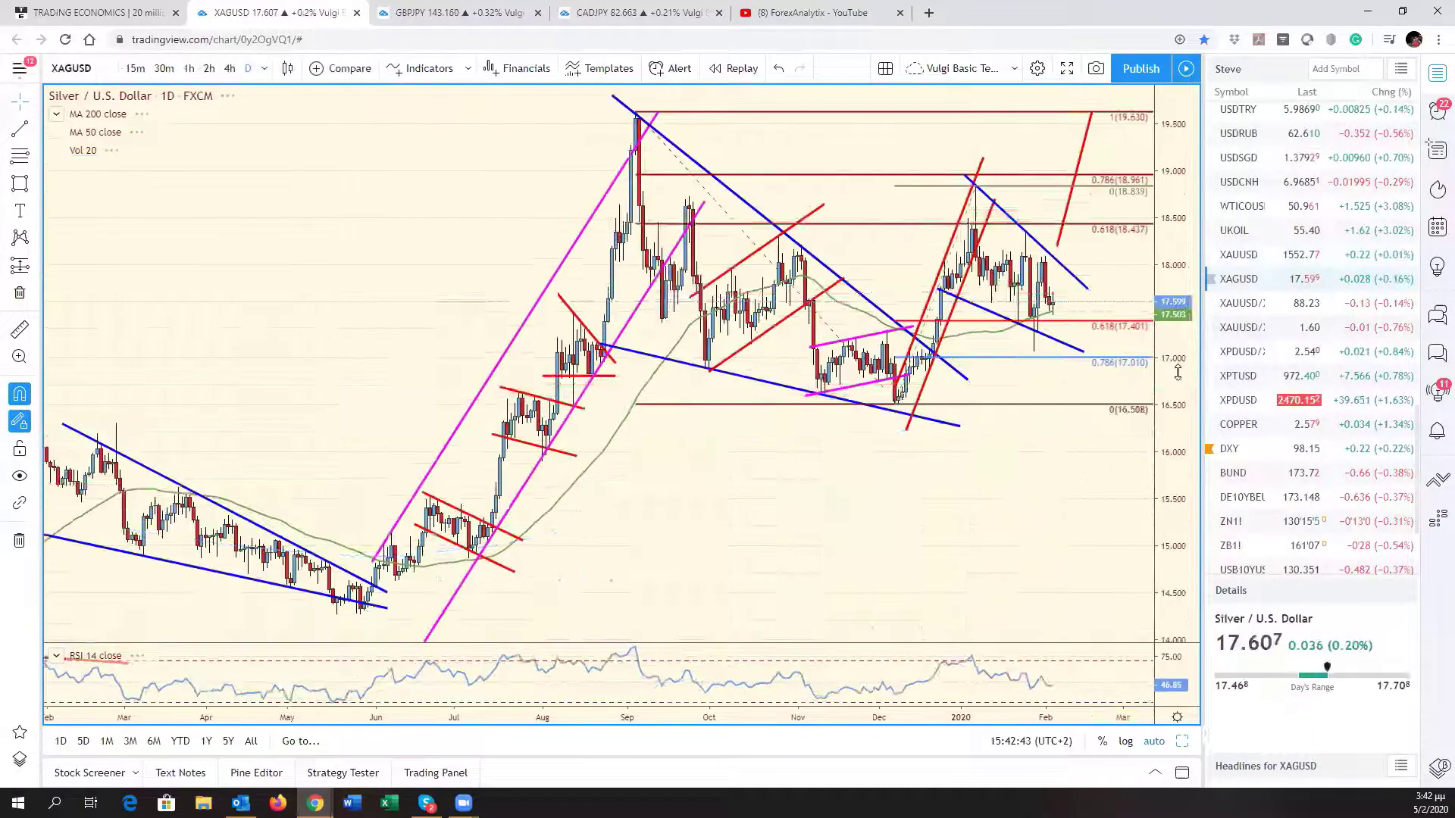
left_click_drag(1173, 318, 1173, 372)
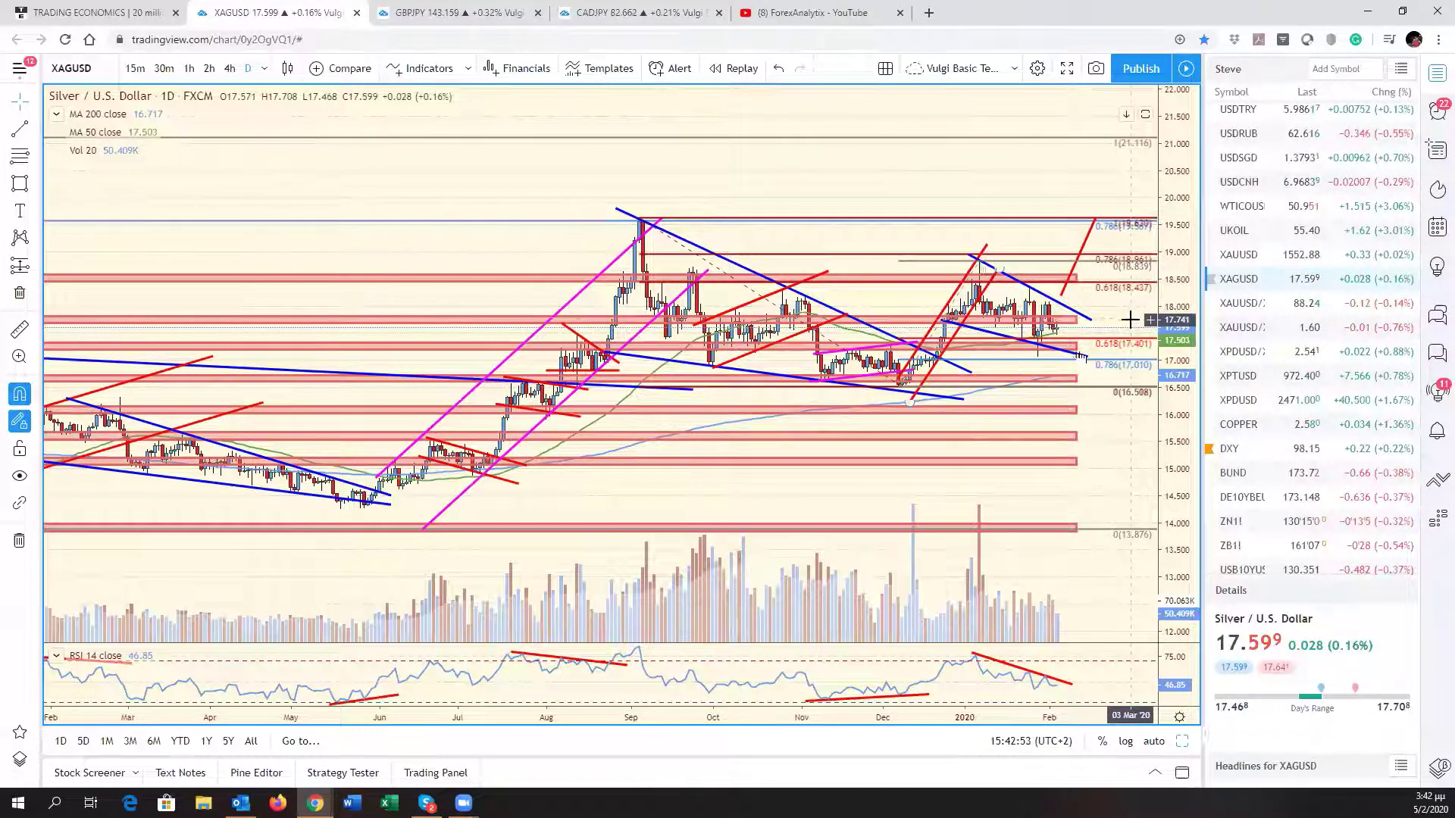
left_click_drag(1129, 319, 1155, 341)
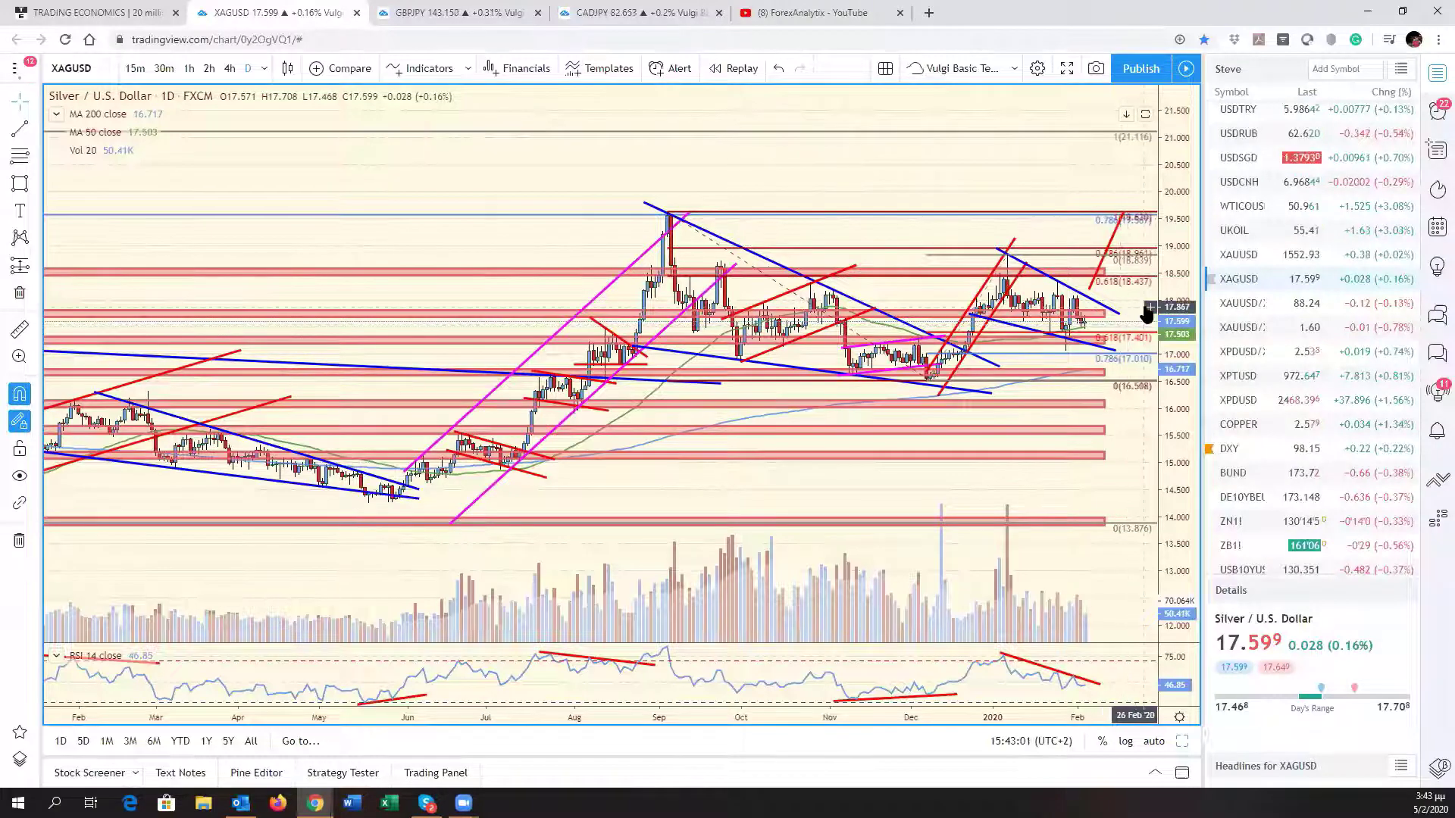
left_click_drag(1134, 308, 1149, 325)
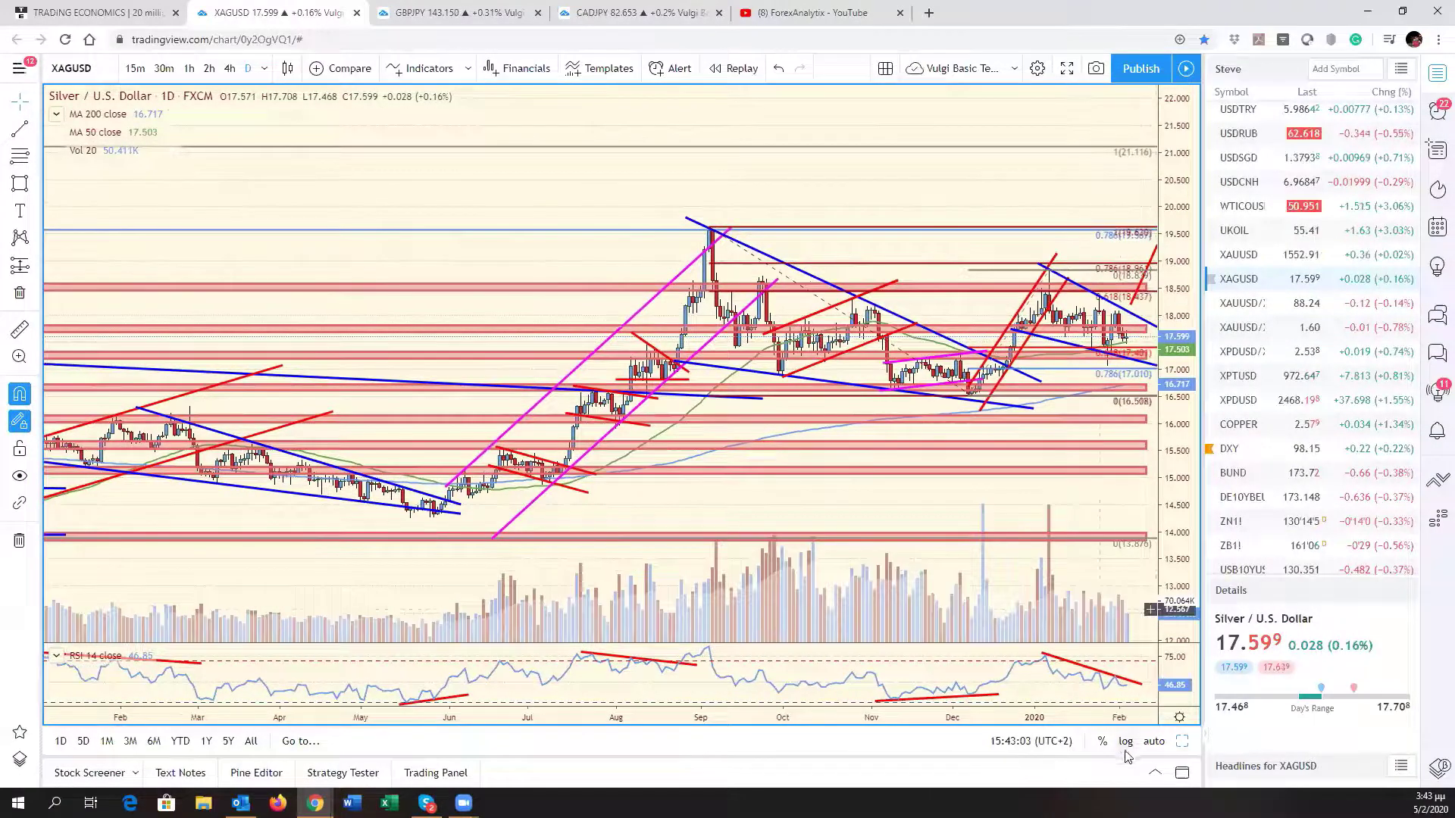
left_click(1153, 741)
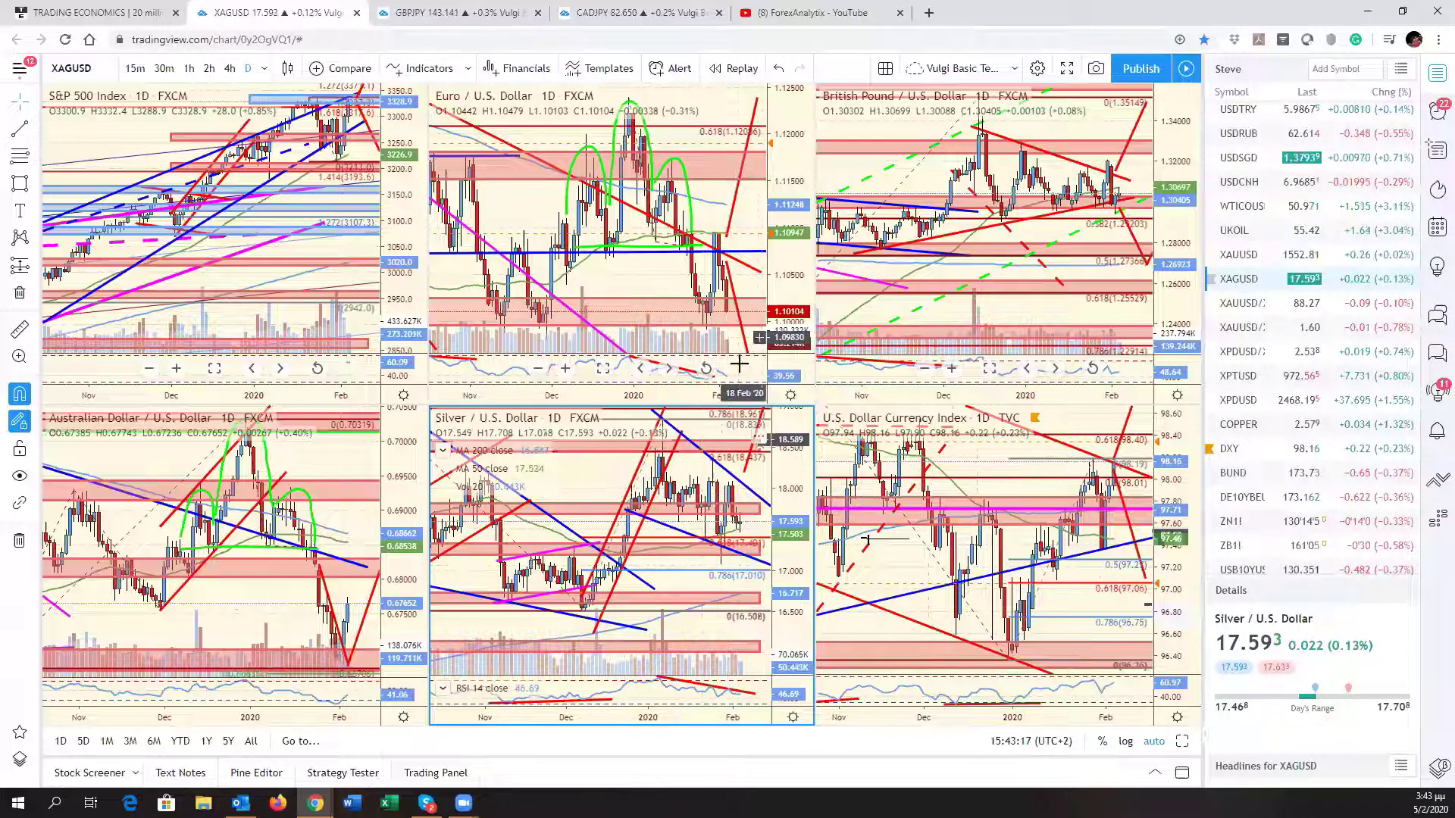
Replace the S&P 500 in the top-left pane with TSLA
left_click(635, 299)
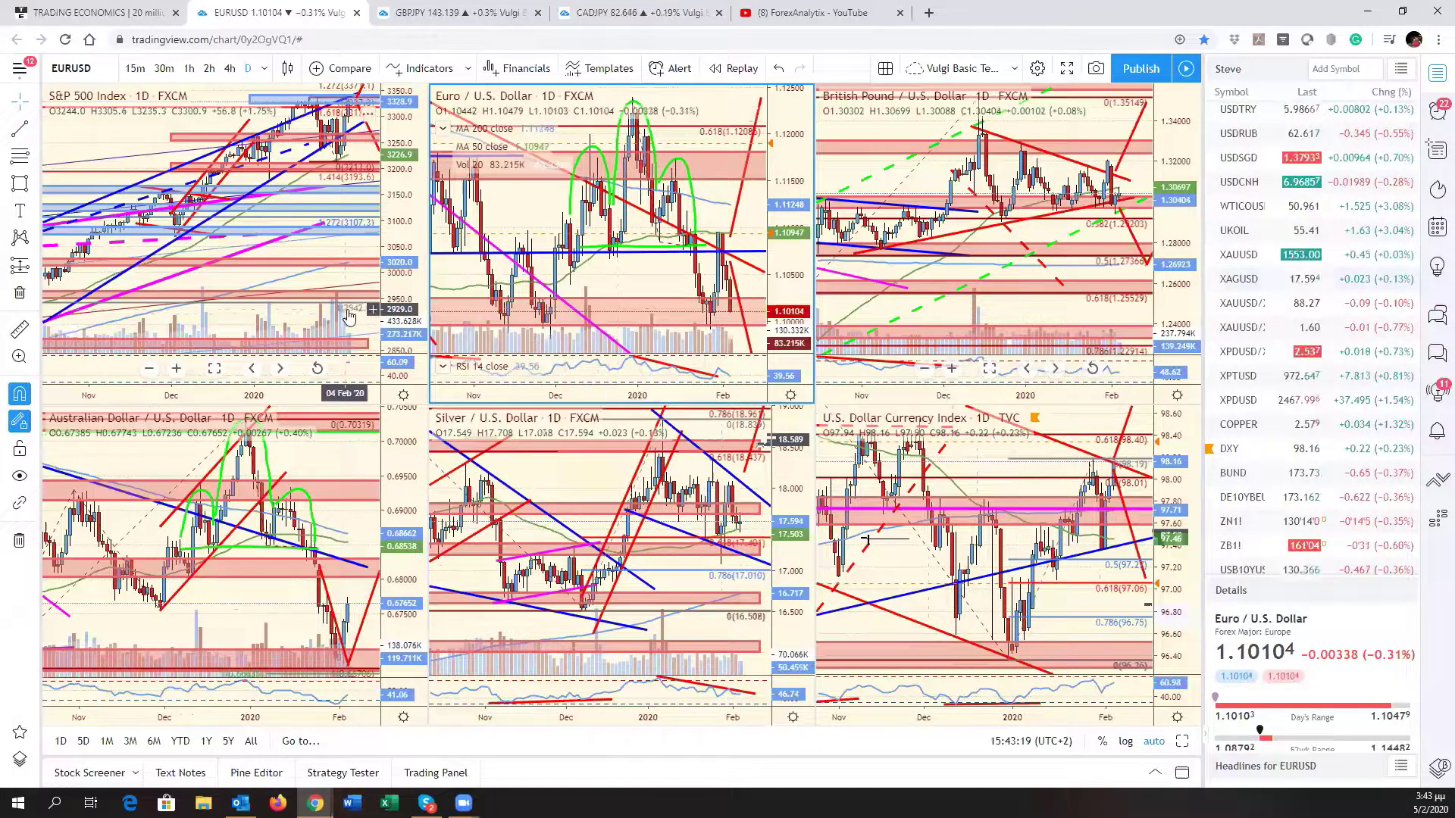
left_click(372, 290)
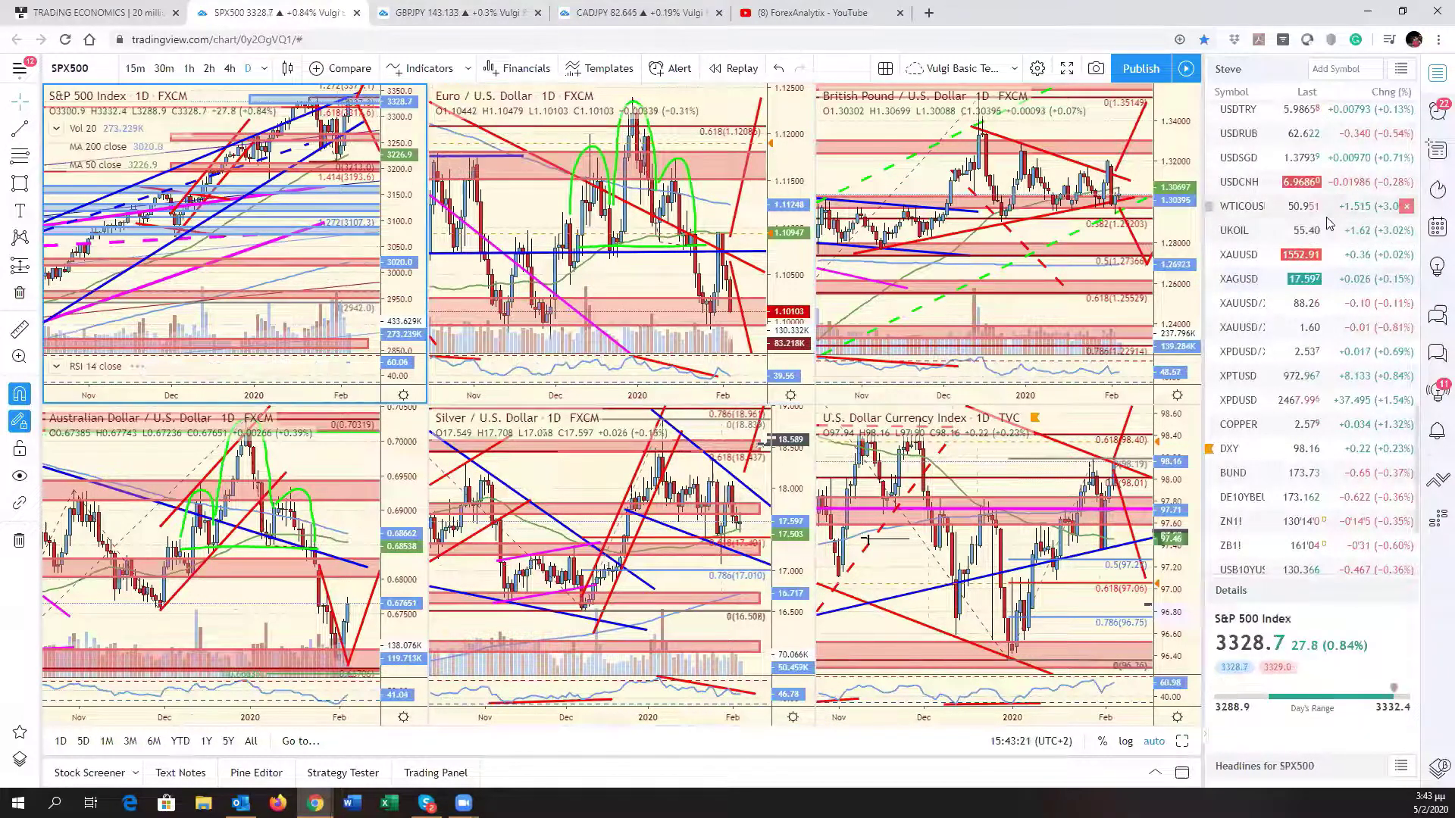
scroll(1305, 212, "up", 5)
left_click(115, 75)
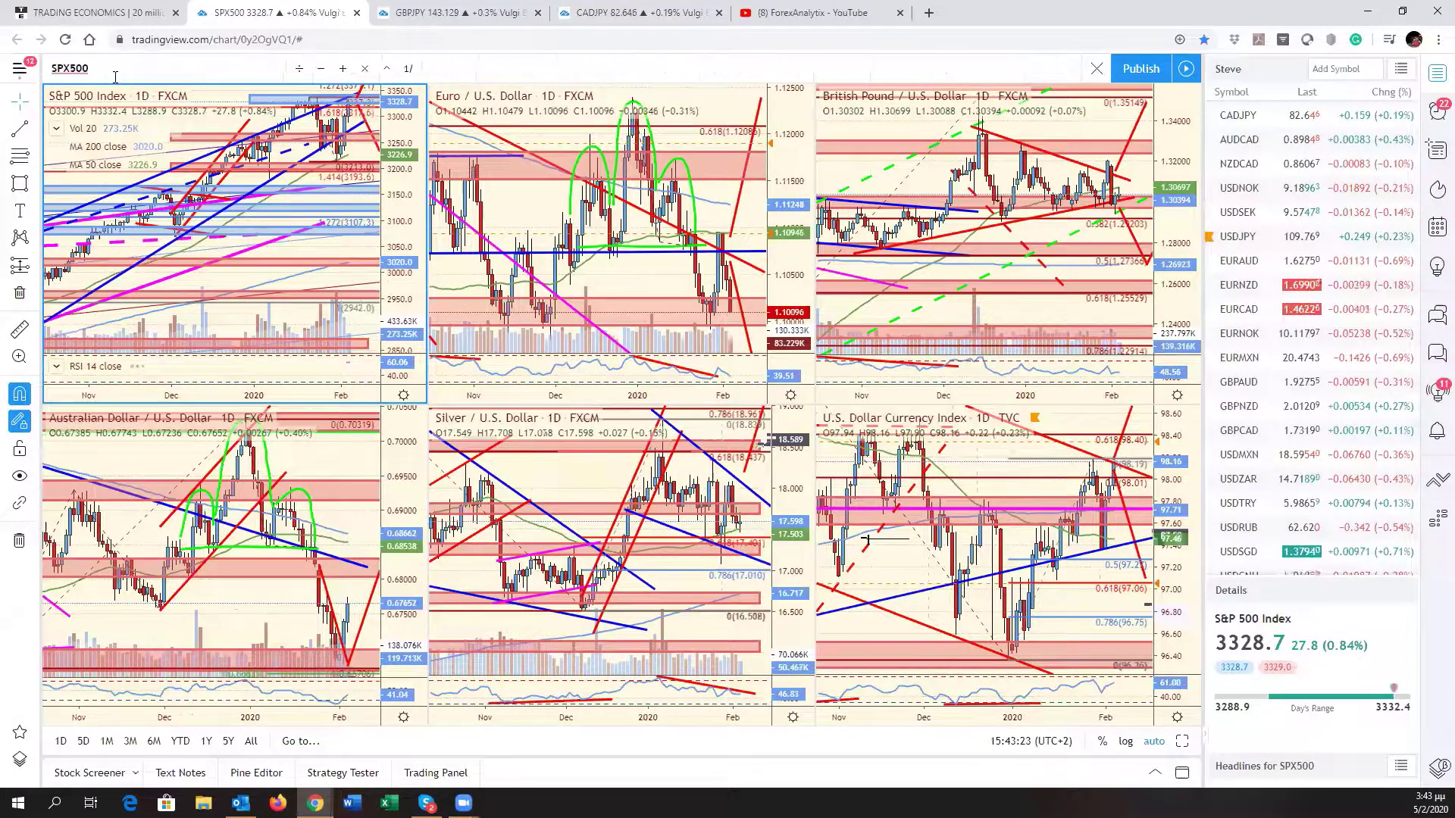
type("TSLA")
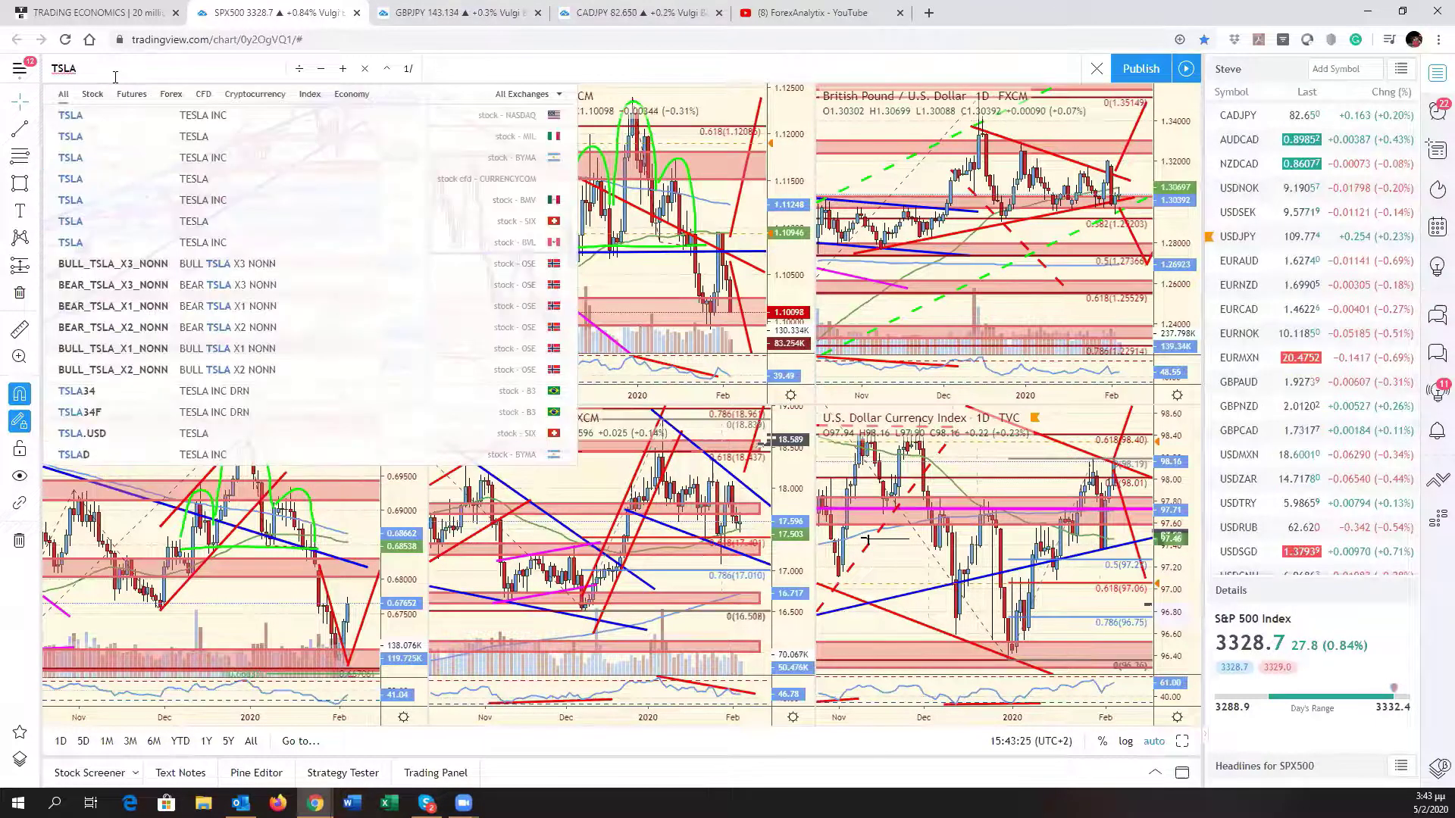
key("Return")
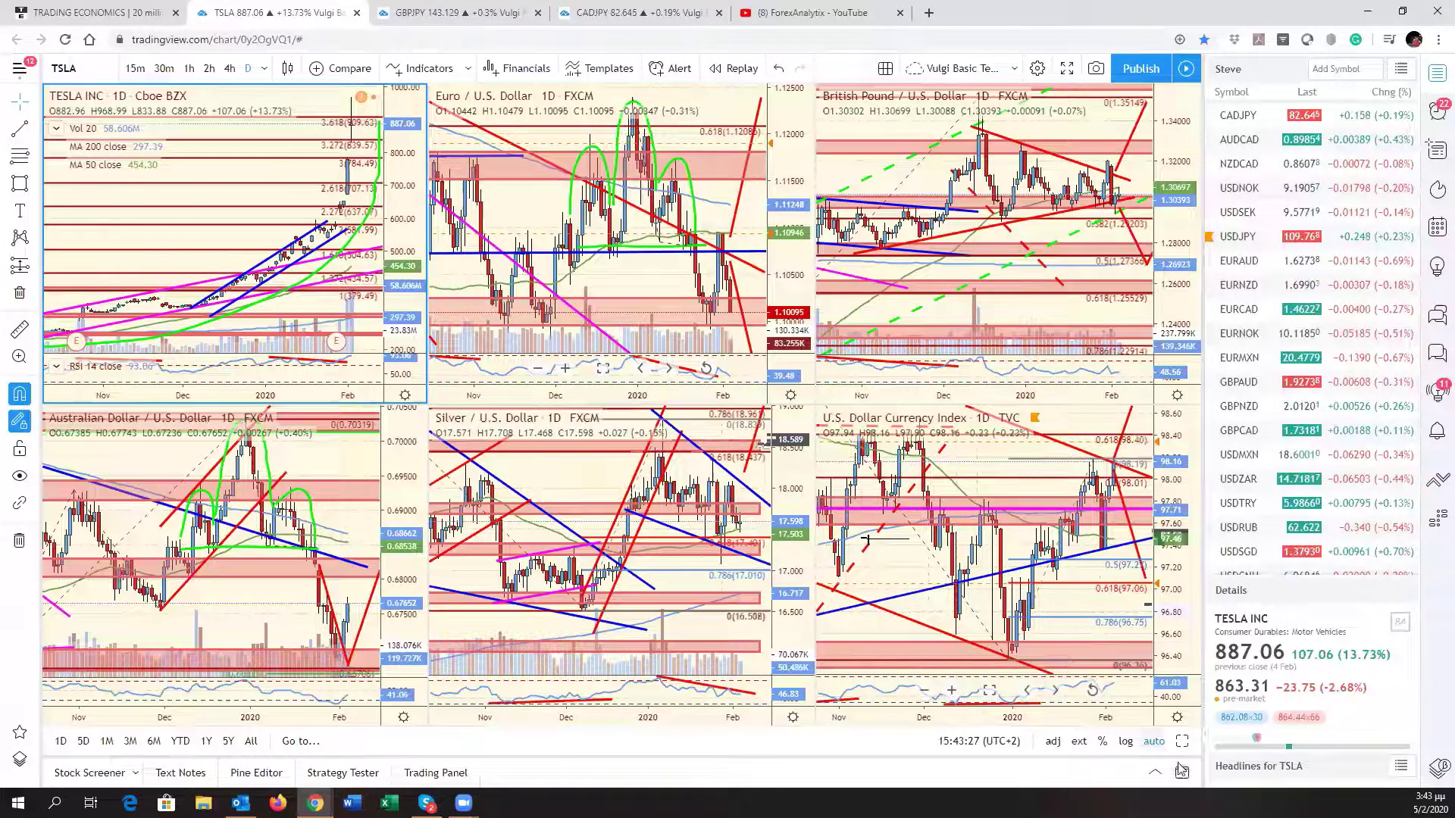
View Tesla full-size with a widened price range, panned to earlier history
left_click(1183, 742)
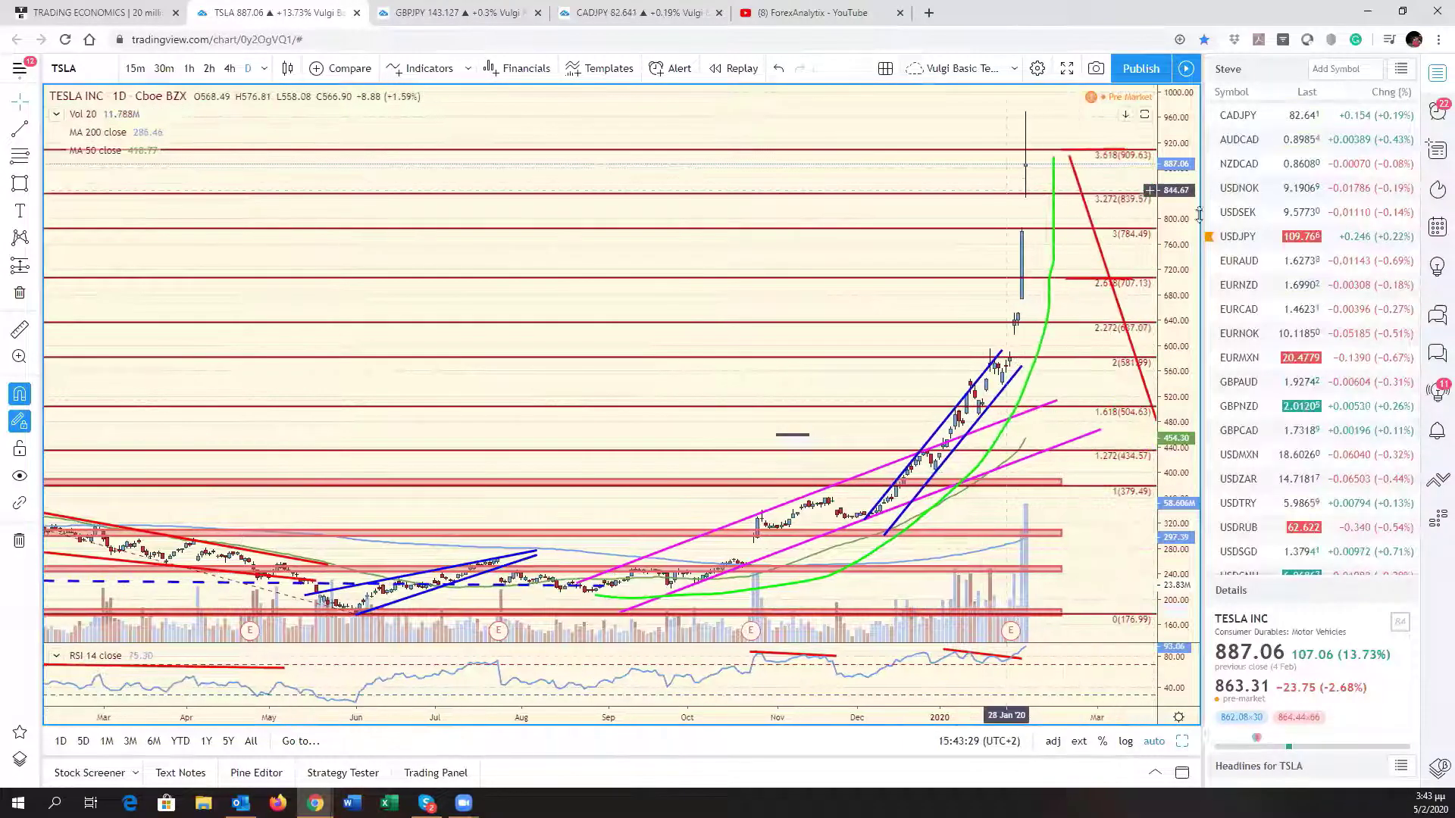
left_click_drag(1173, 236, 1173, 310)
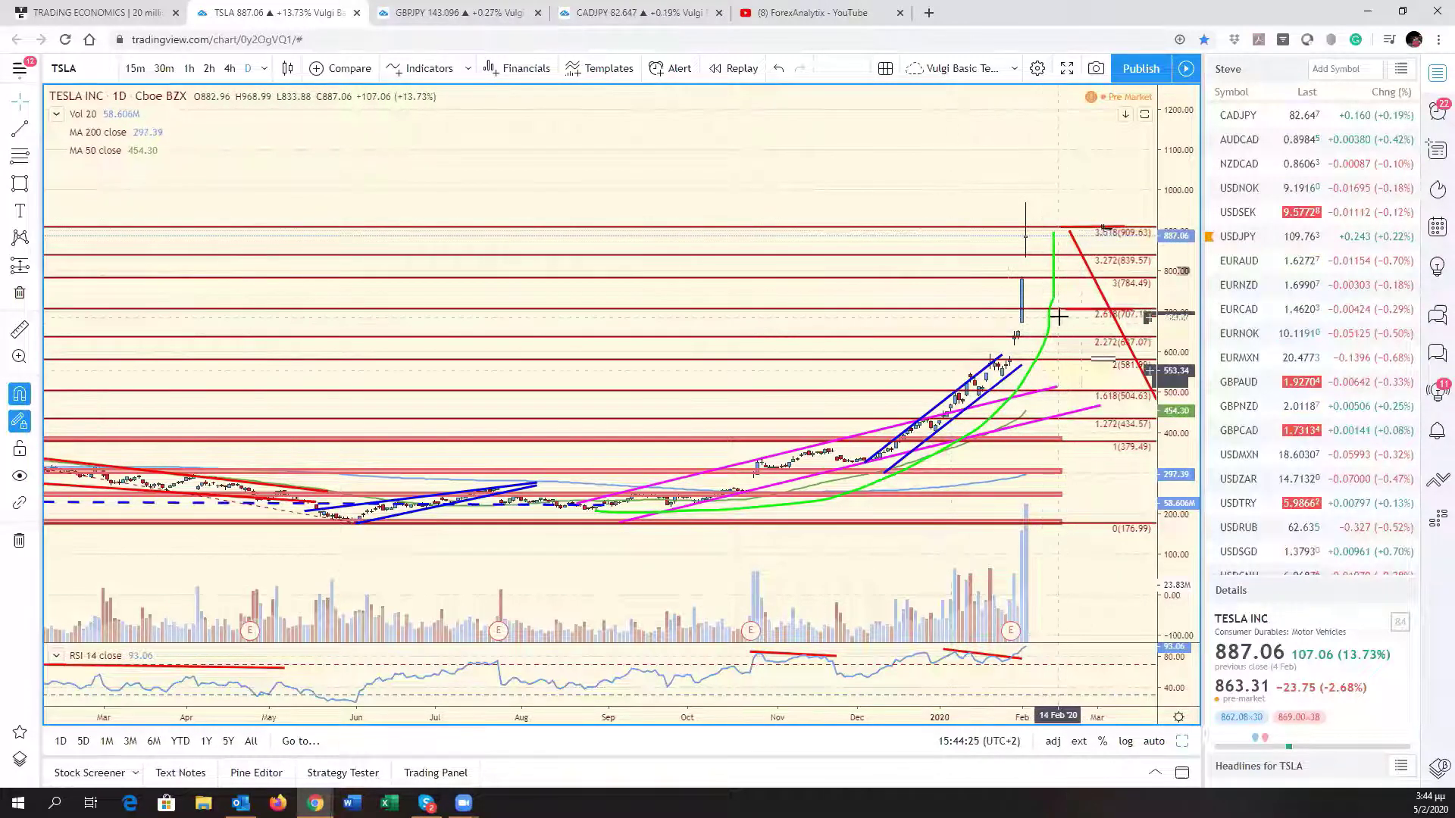
left_click_drag(1061, 326, 1151, 330)
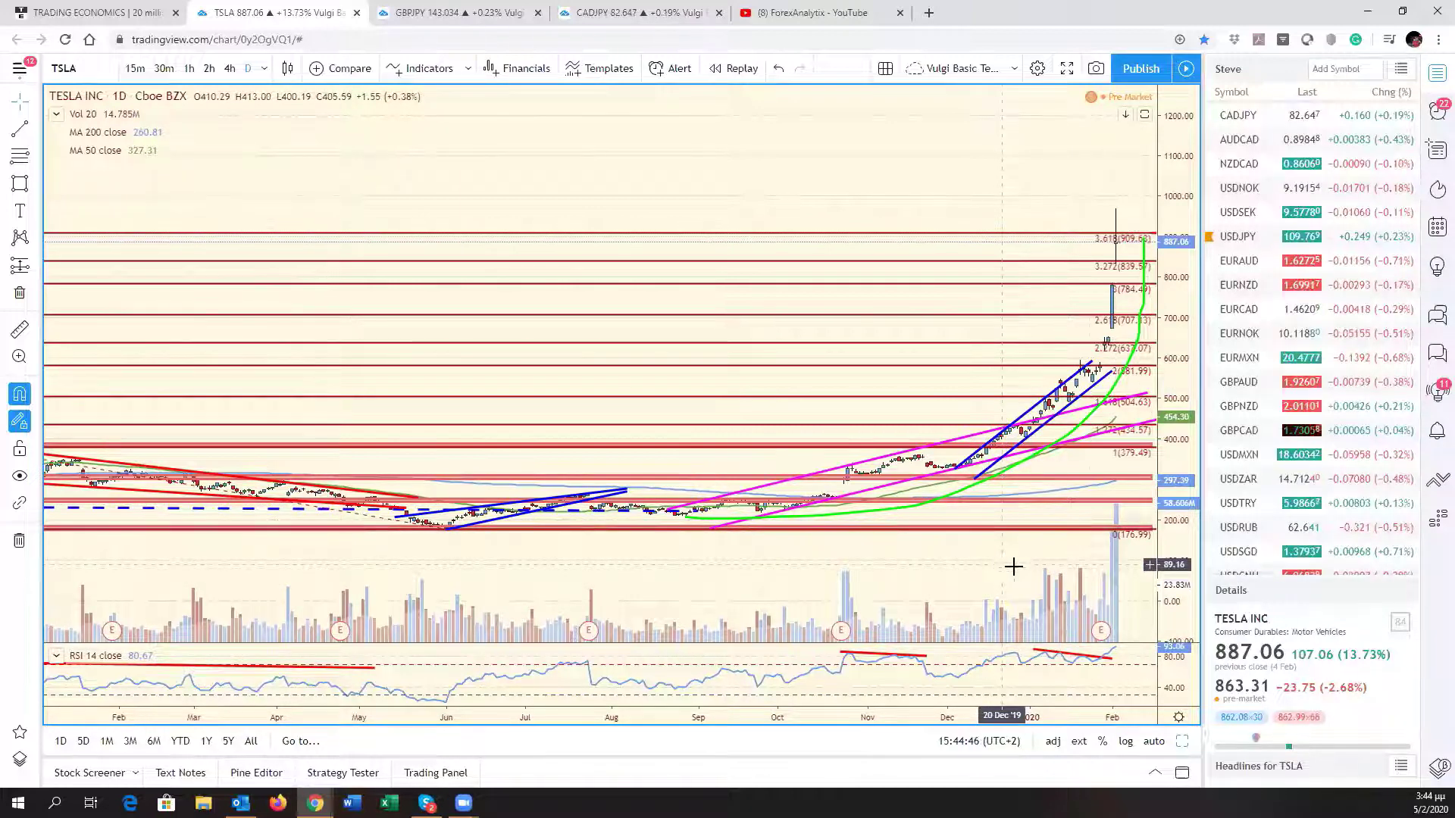
scroll(1327, 384, "up", 4)
scroll(1327, 384, "up", 5)
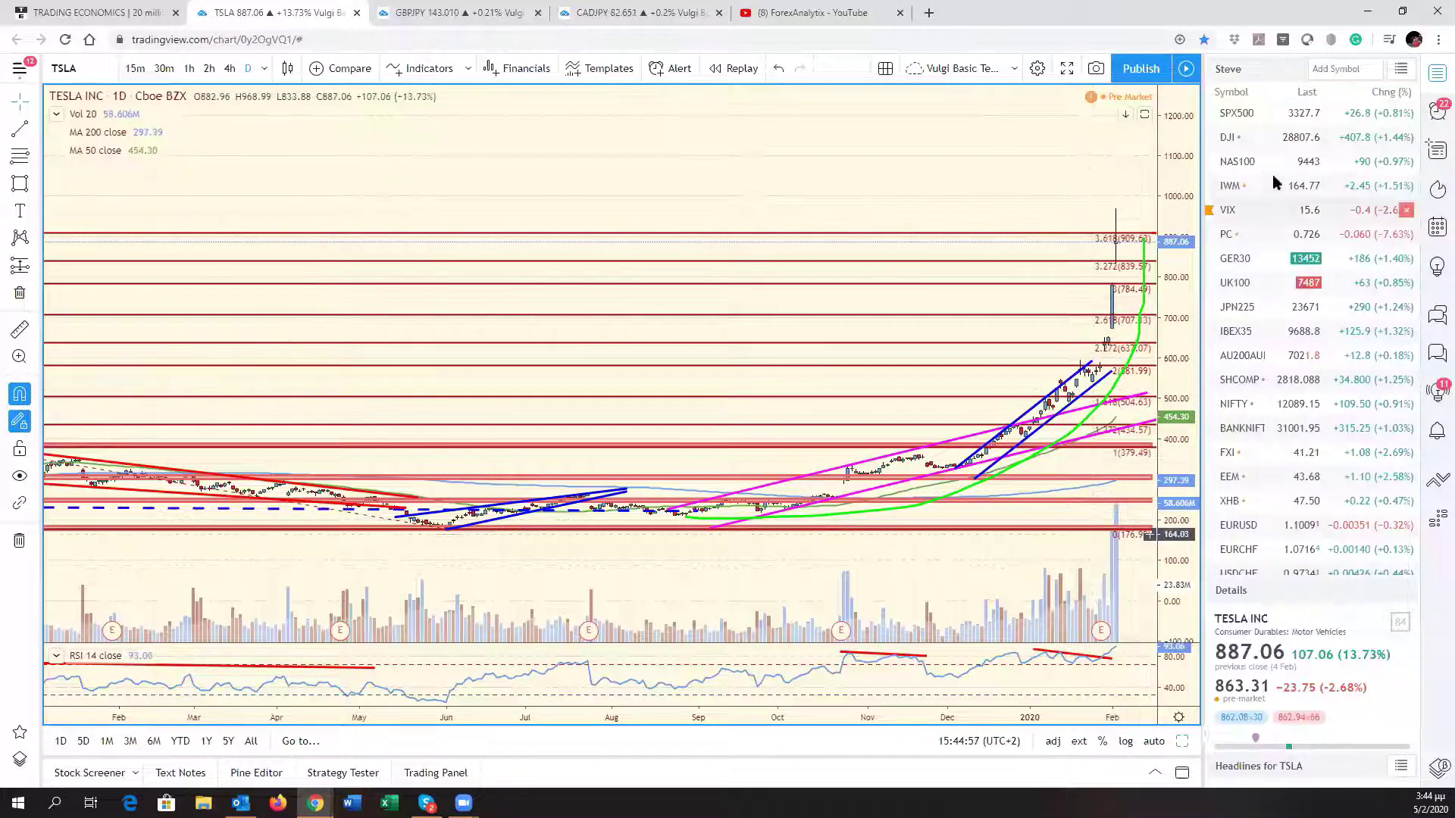
Load NAS100 into the top-left pane, restore the six-chart grid, and focus the silver pane
left_click(1243, 161)
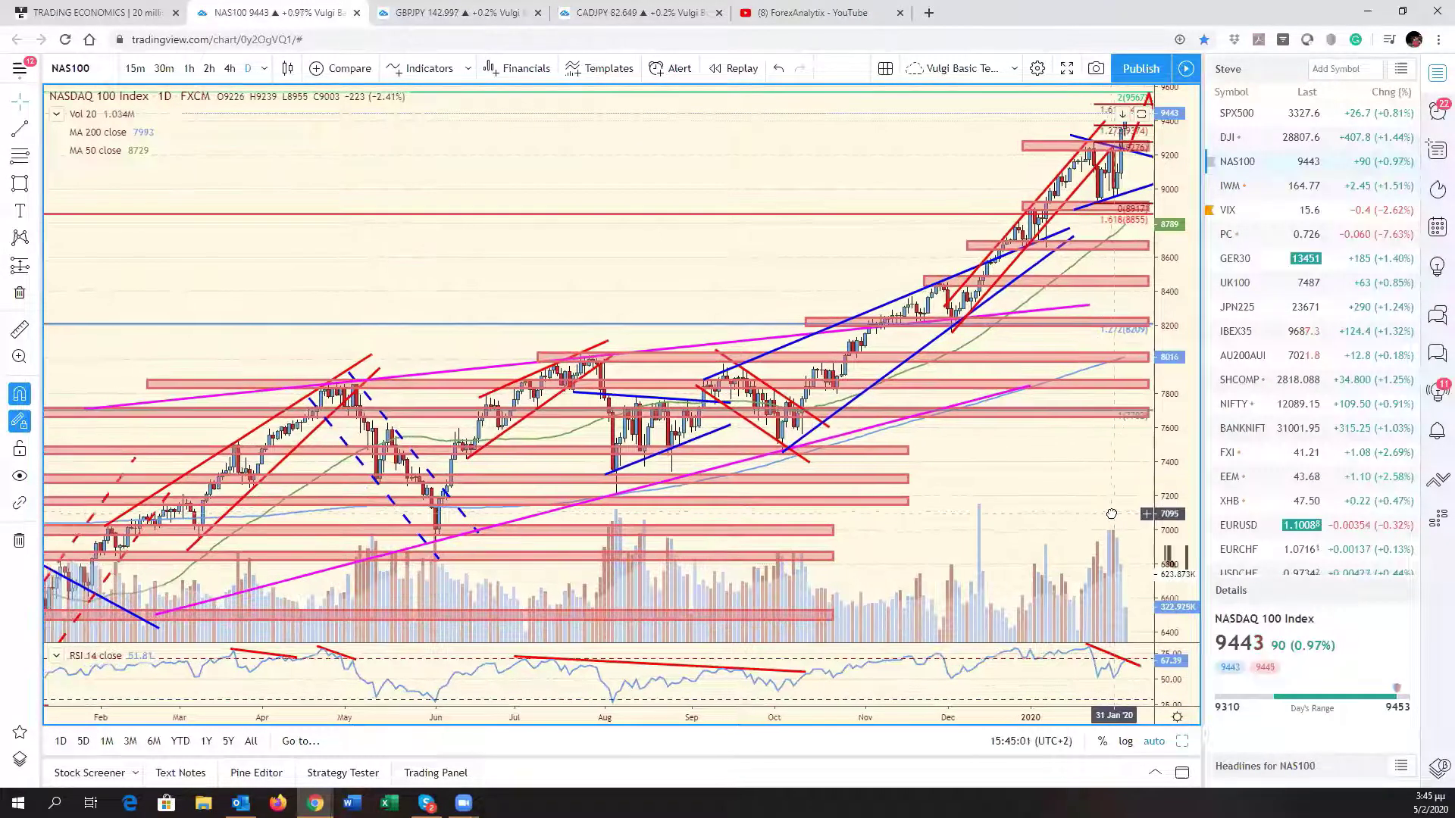
left_click(1181, 743)
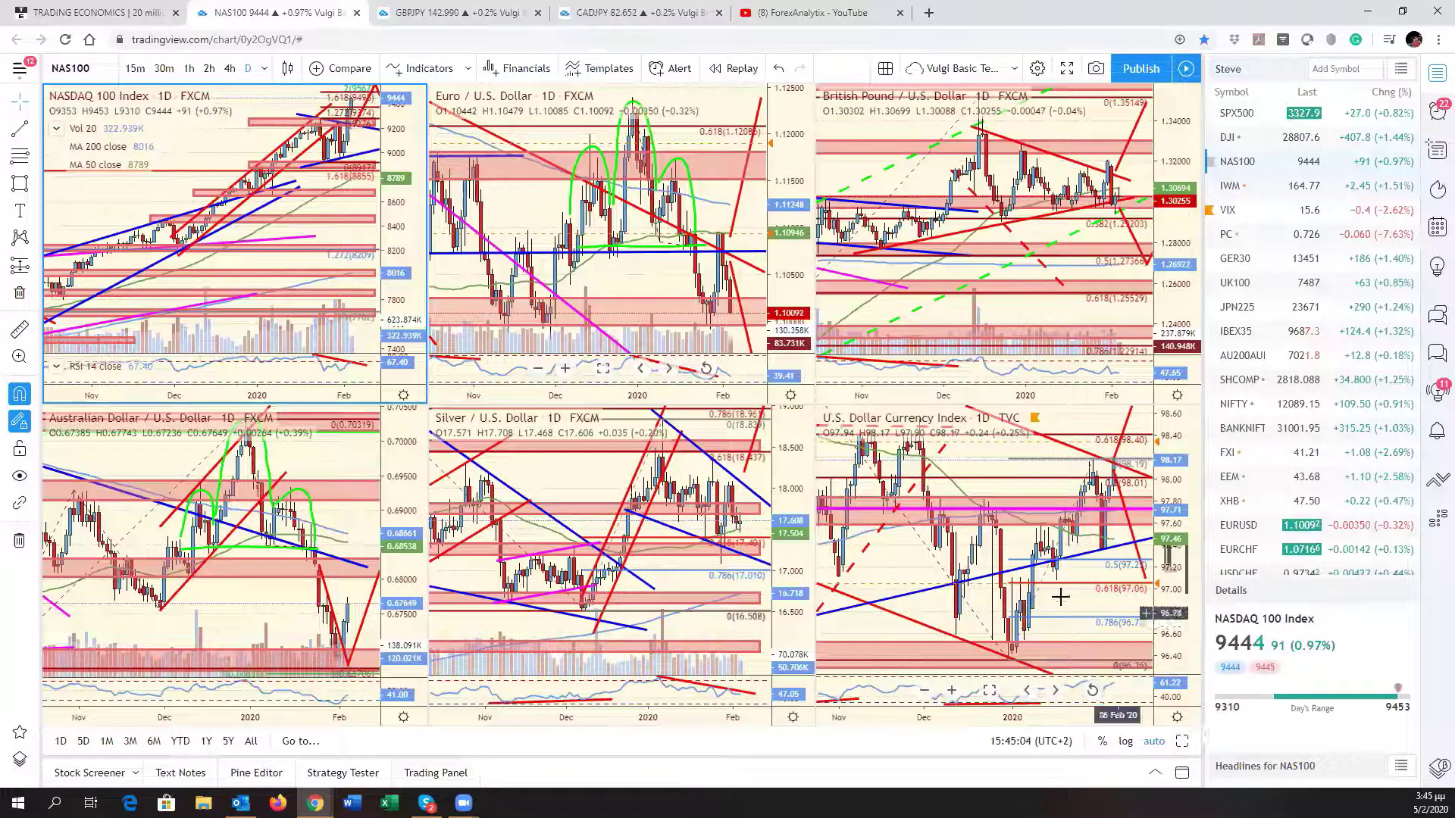
left_click(736, 592)
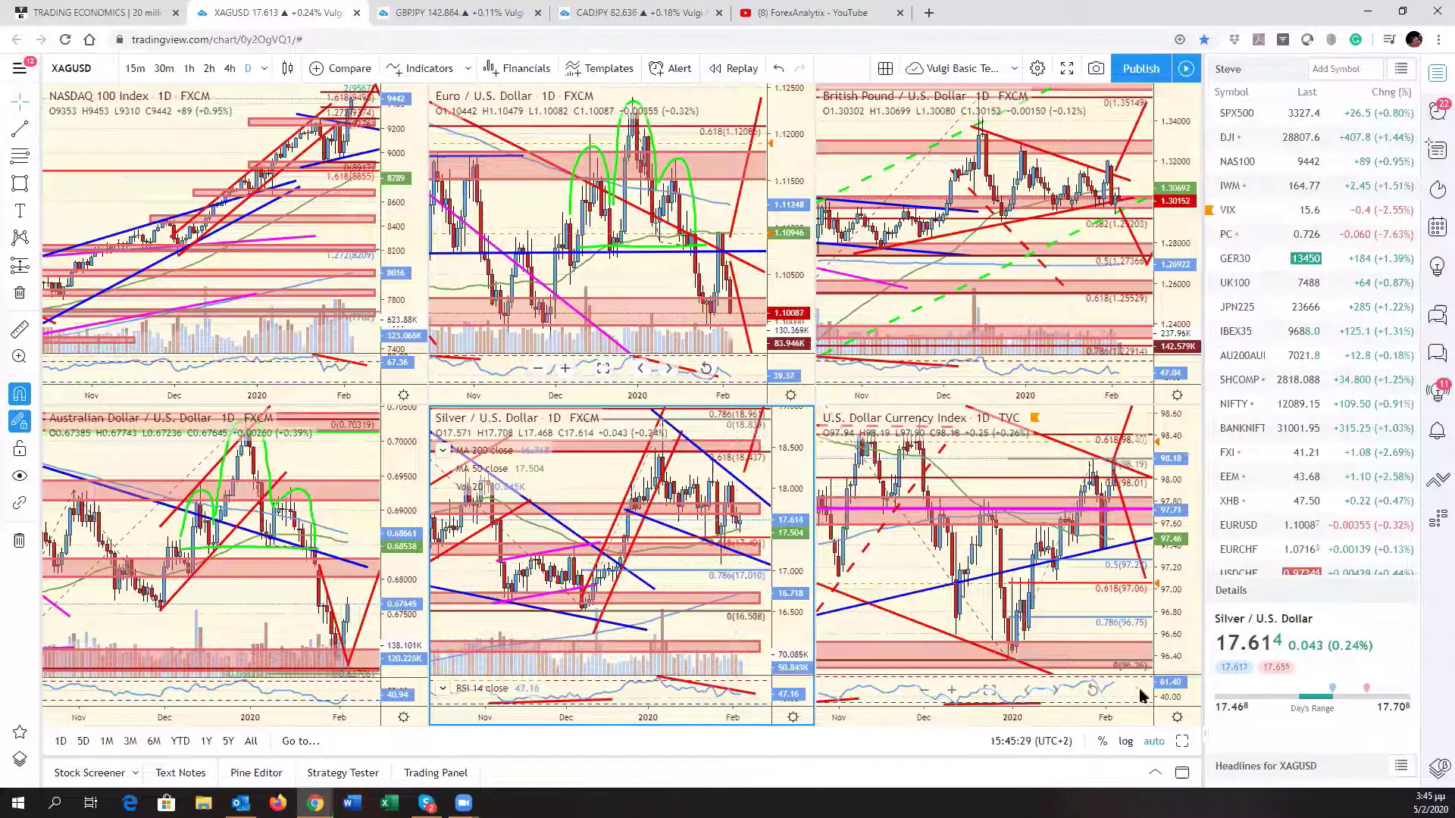
scroll(1327, 550, "down", 5)
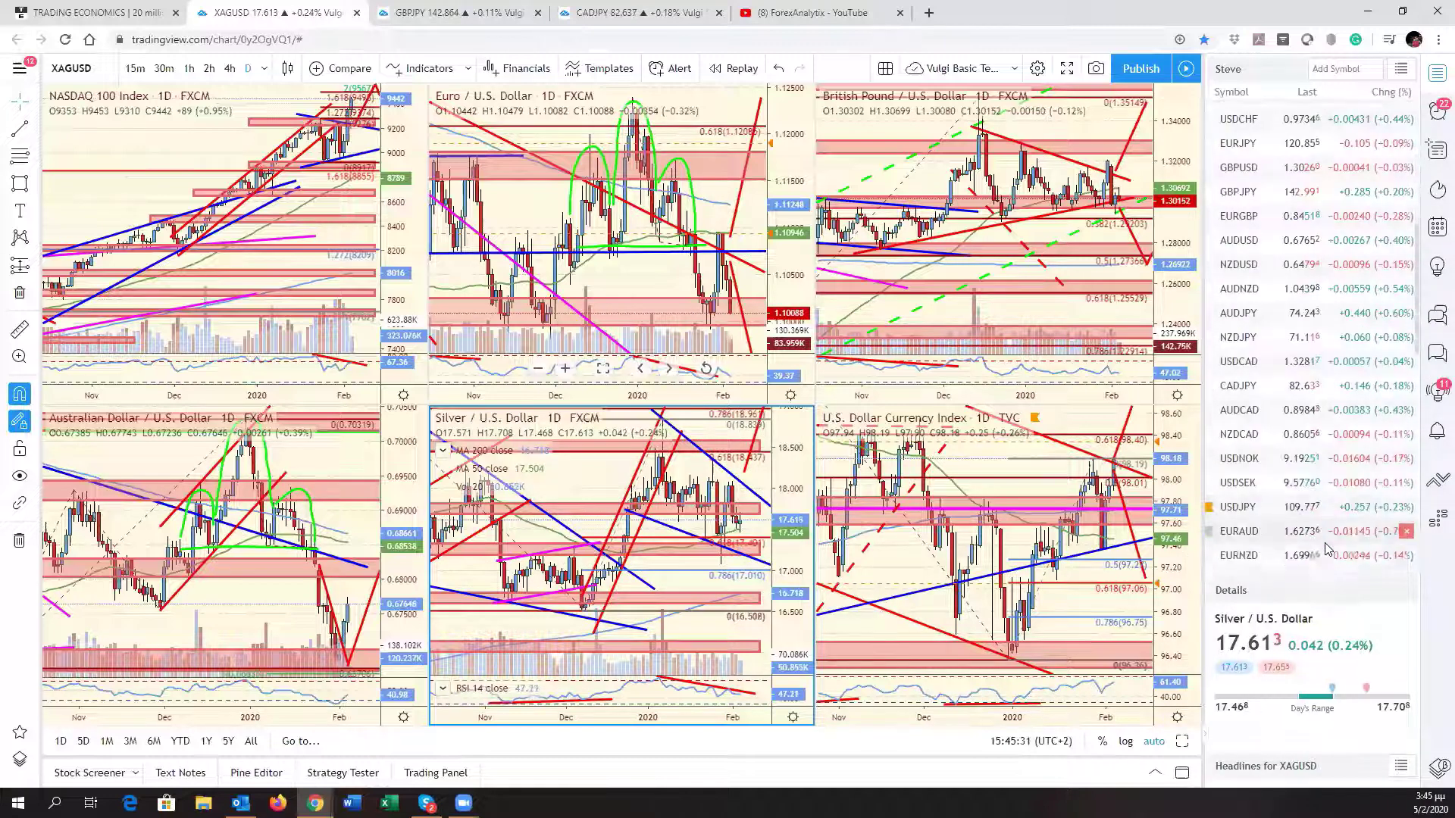
scroll(1327, 545, "down", 4)
scroll(1327, 534, "up", 8)
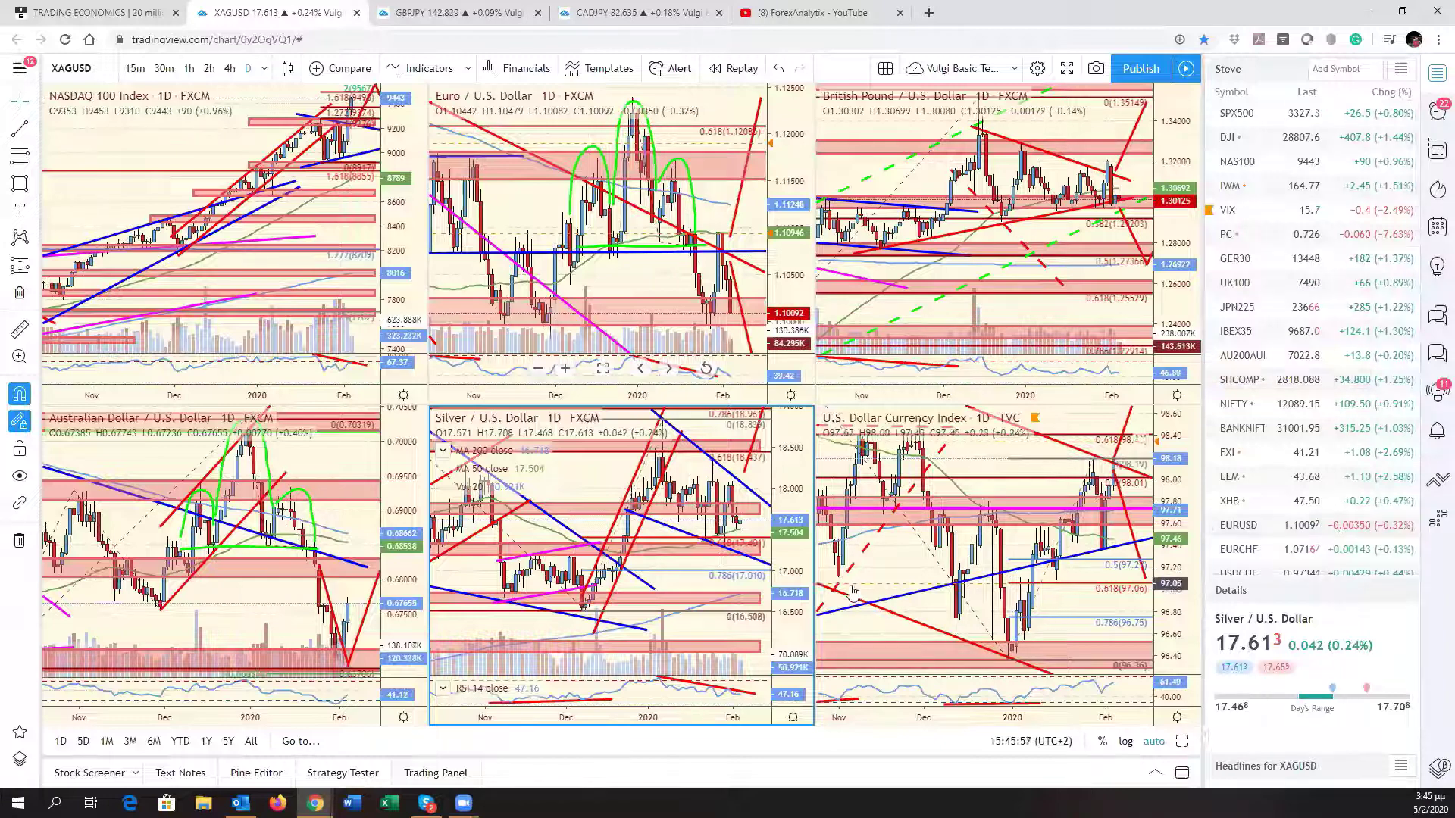
left_click_drag(736, 582, 743, 583)
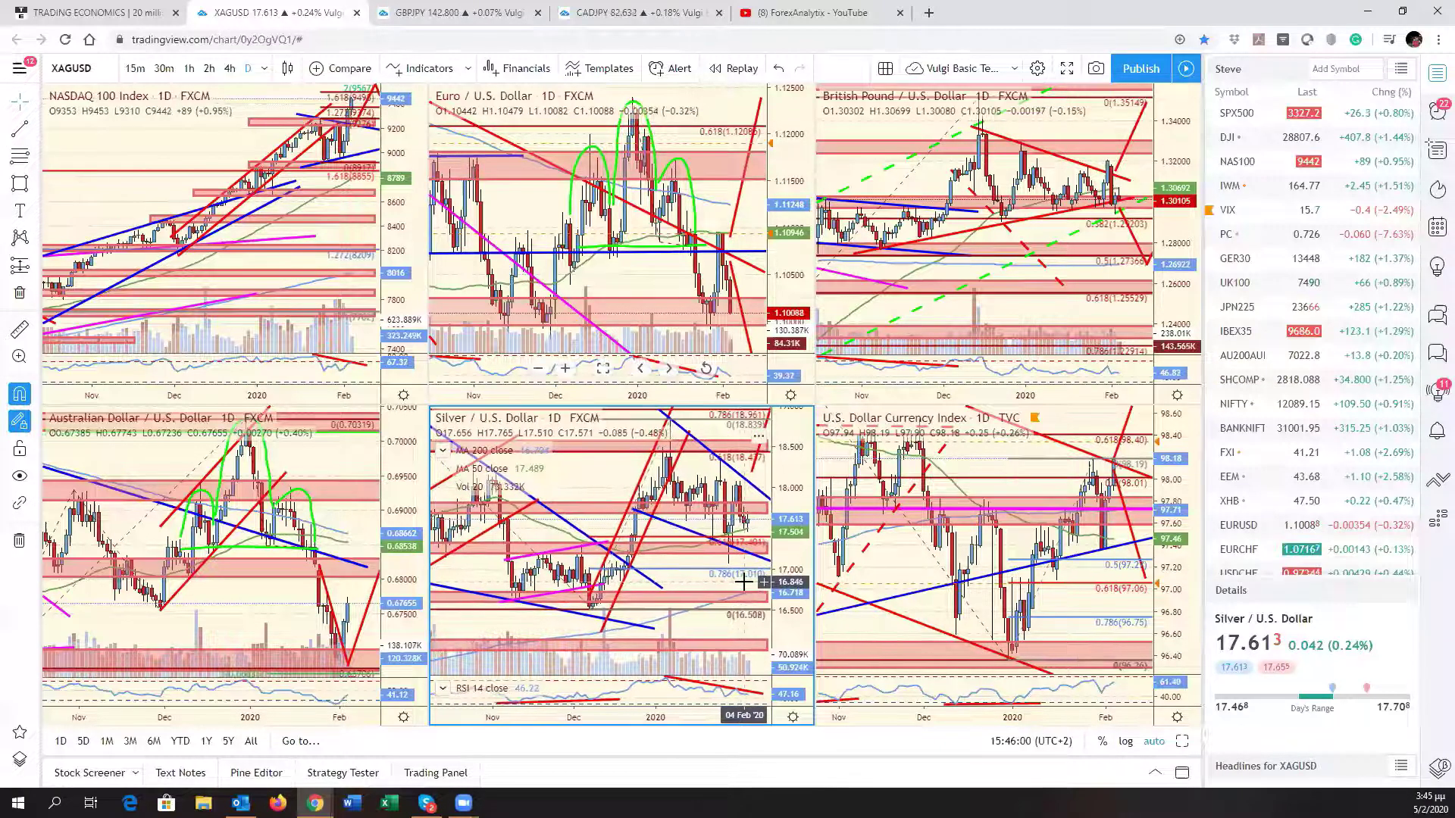
left_click(669, 279)
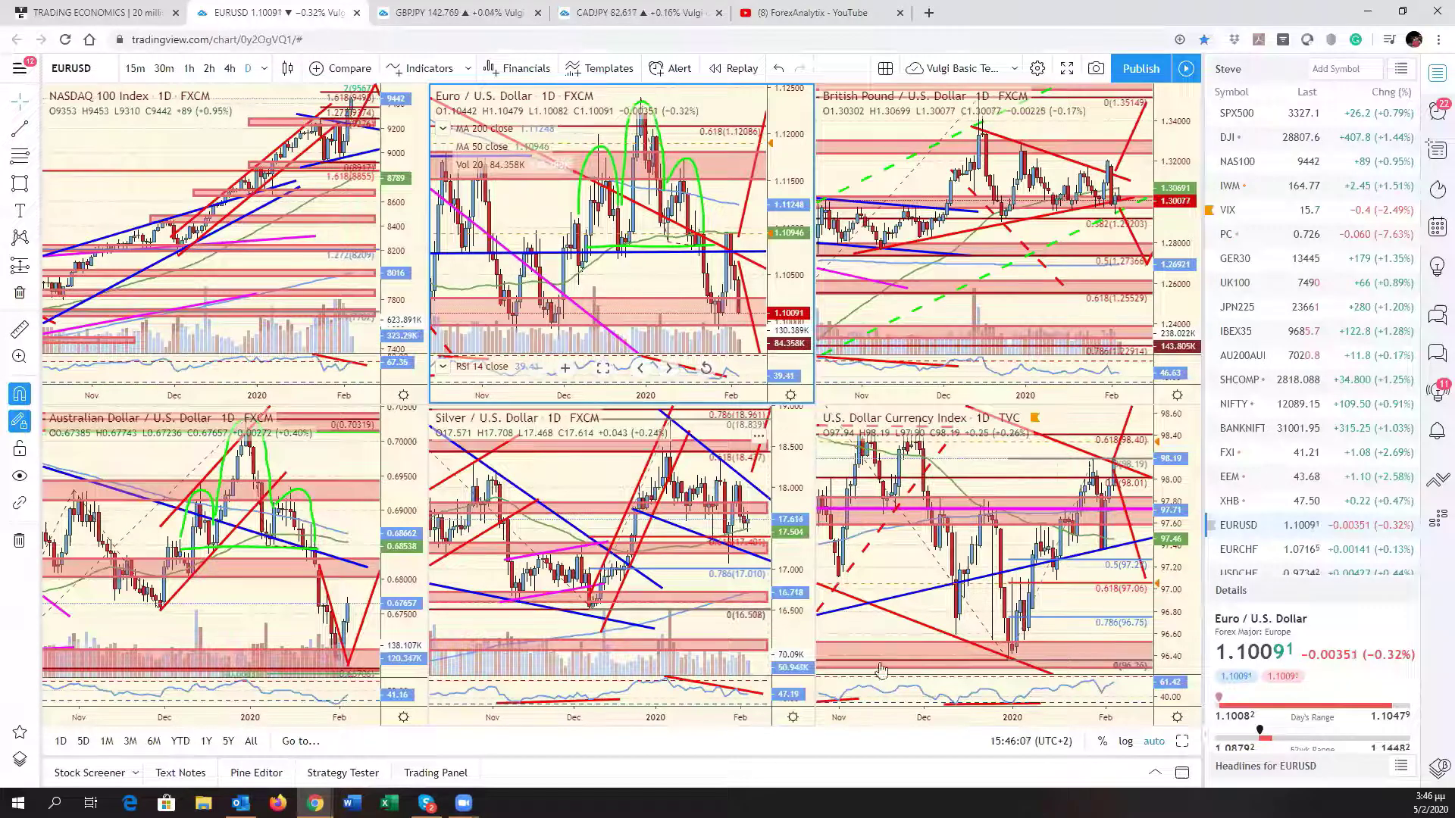
left_click(758, 587)
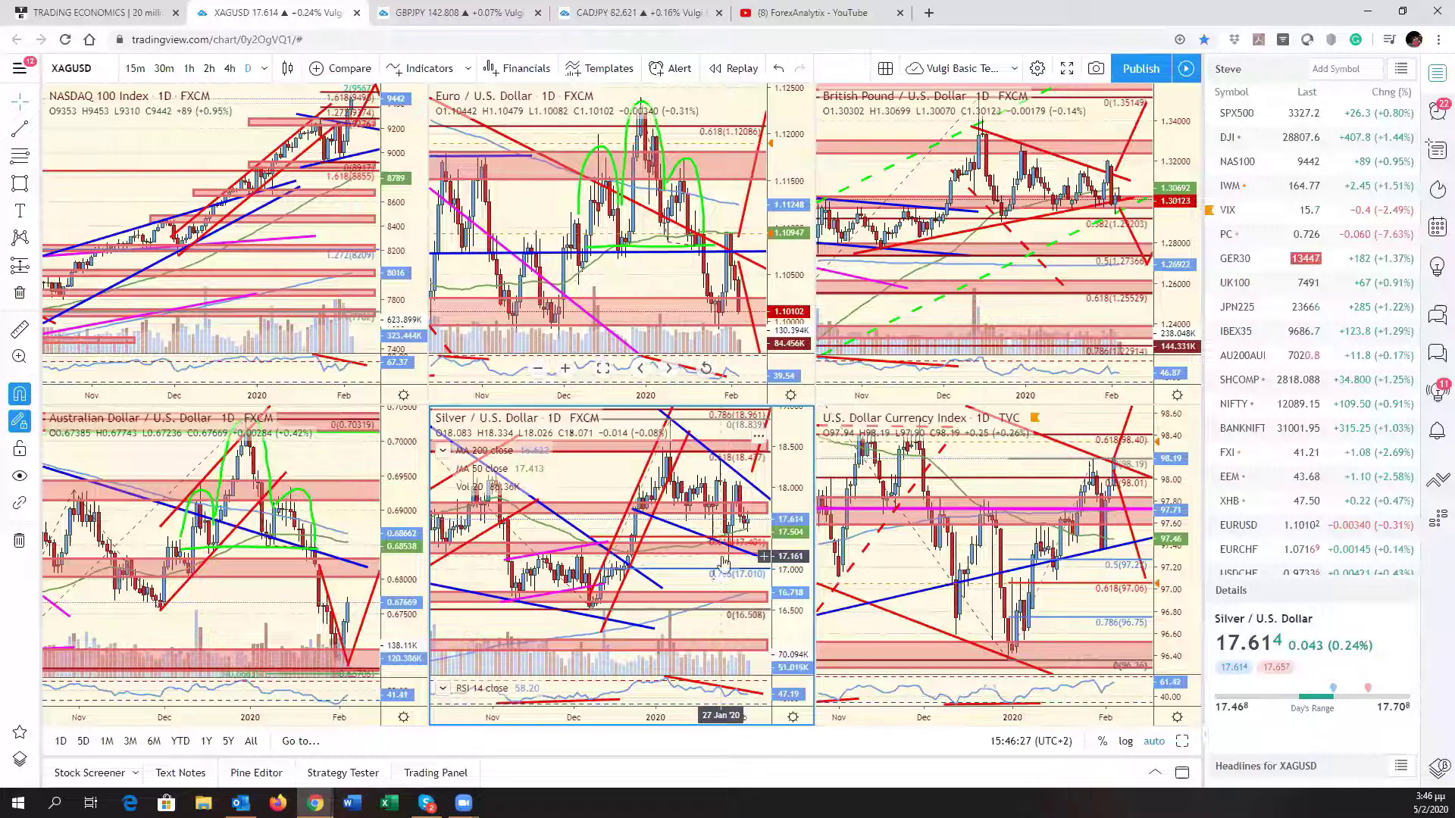
left_click(328, 241)
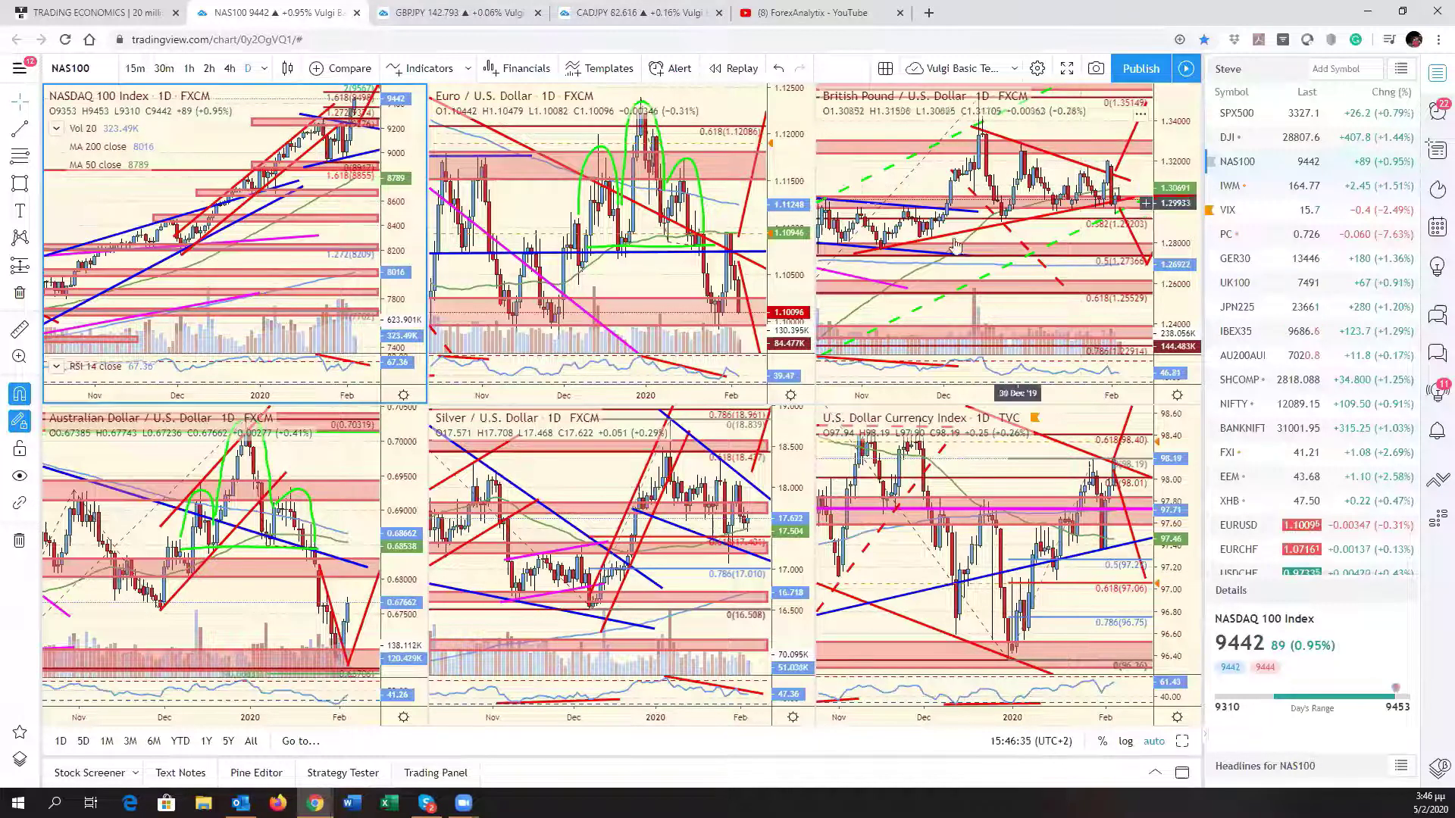
left_click(667, 367)
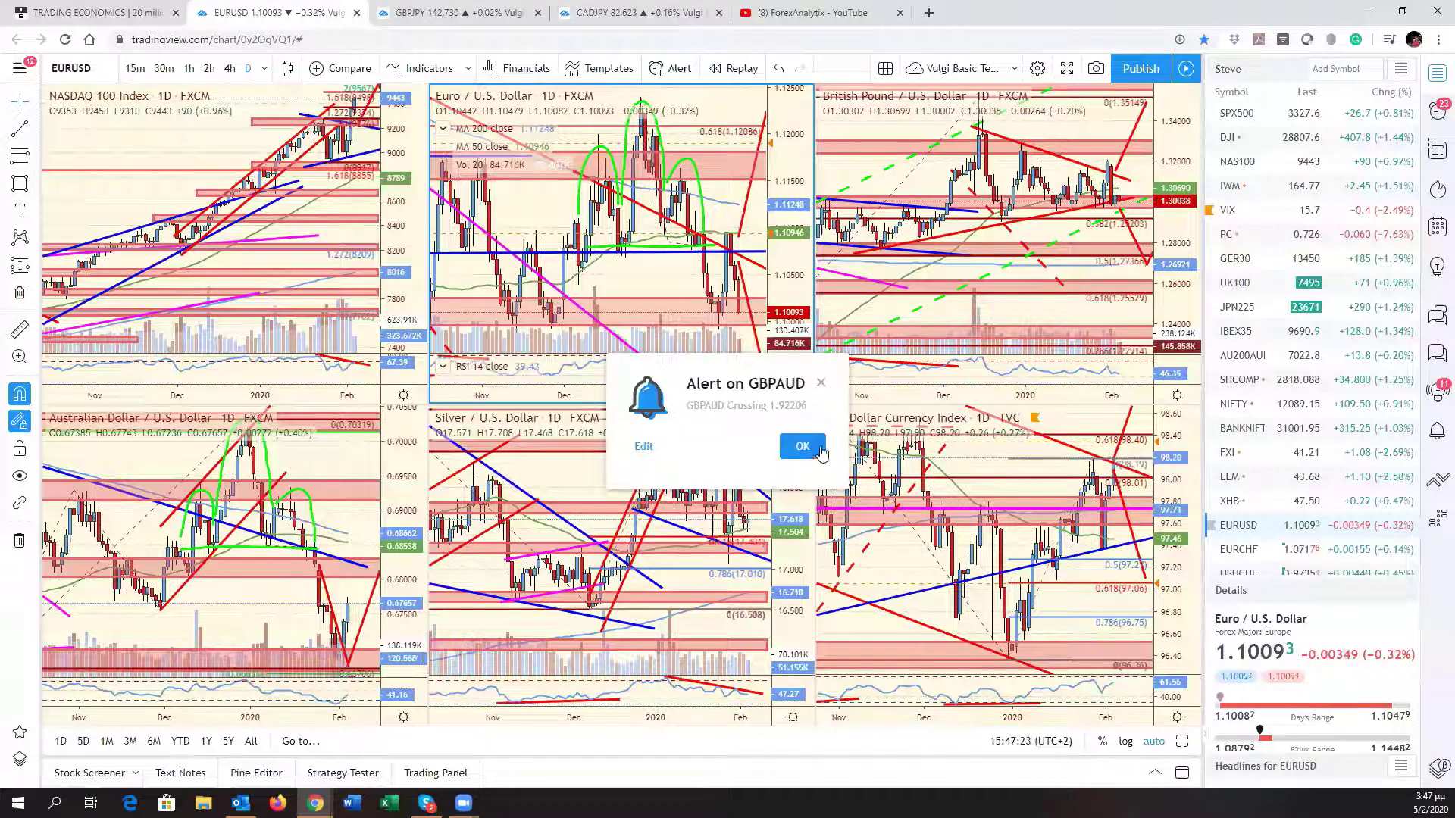
key("Escape")
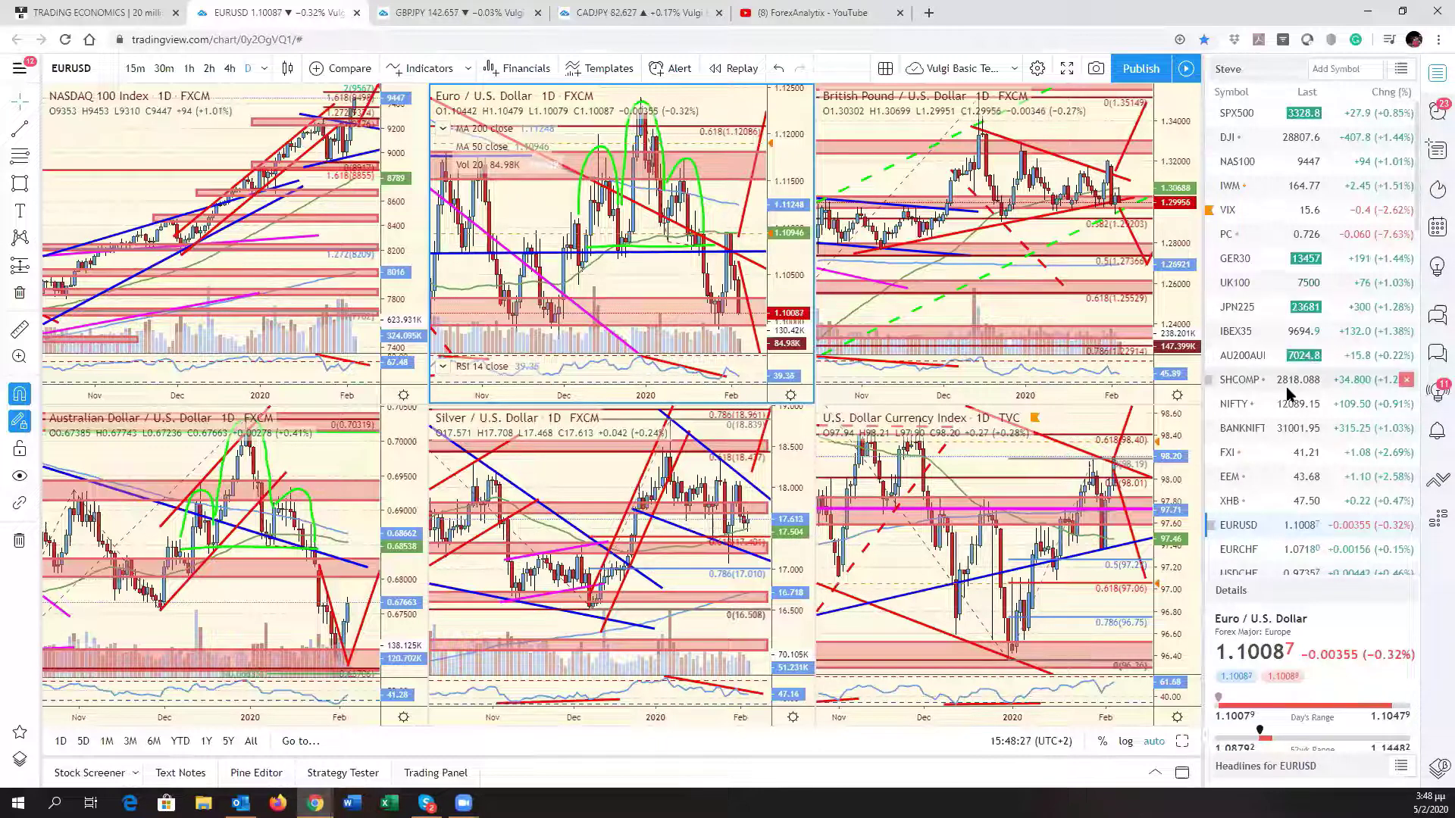
scroll(1260, 500, "down", 2)
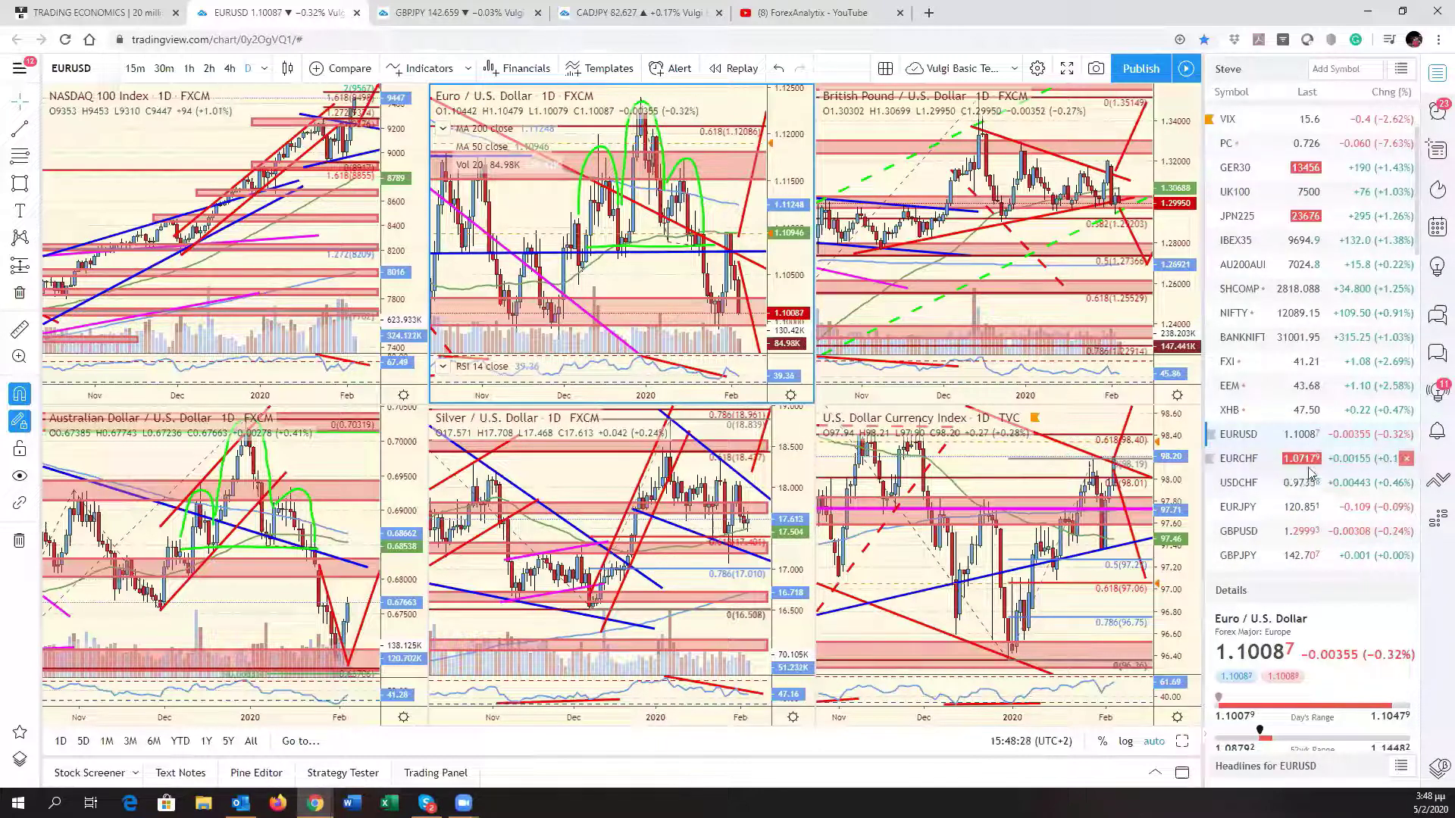
Open USDCHF full-size in the top-middle pane and inspect its red projected path lines
left_click(1243, 485)
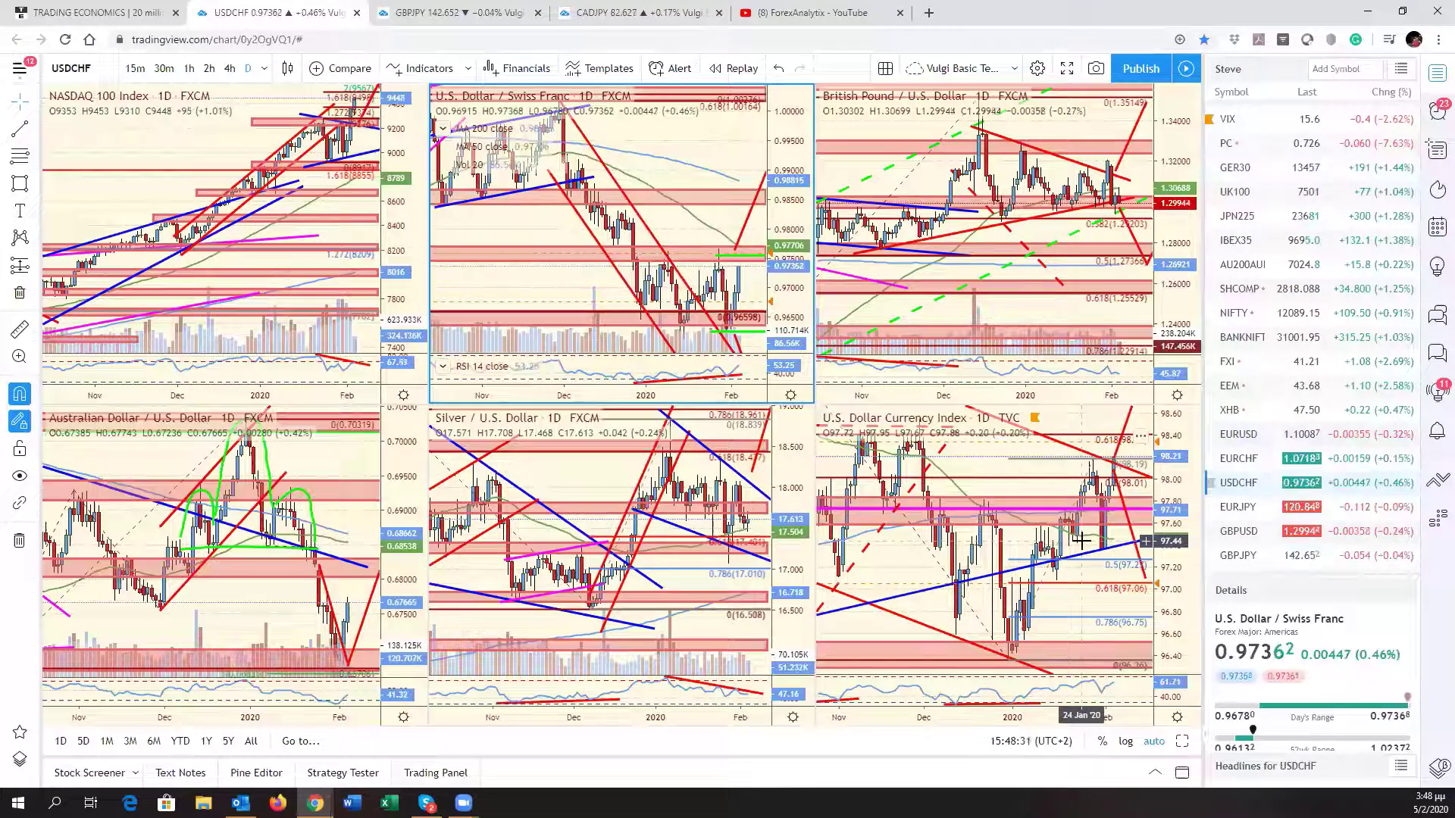
key("alt+Return")
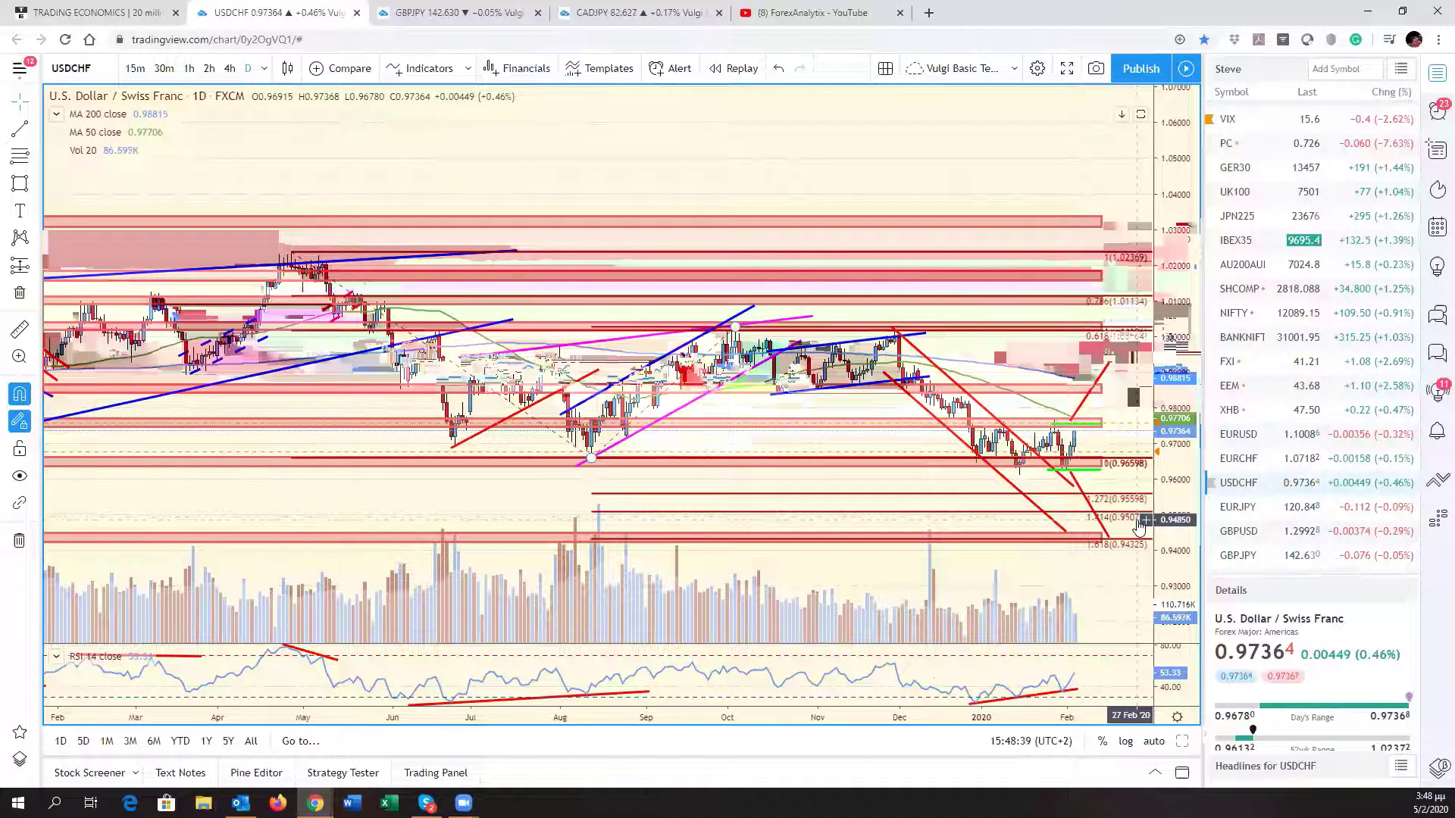
left_click(1080, 419)
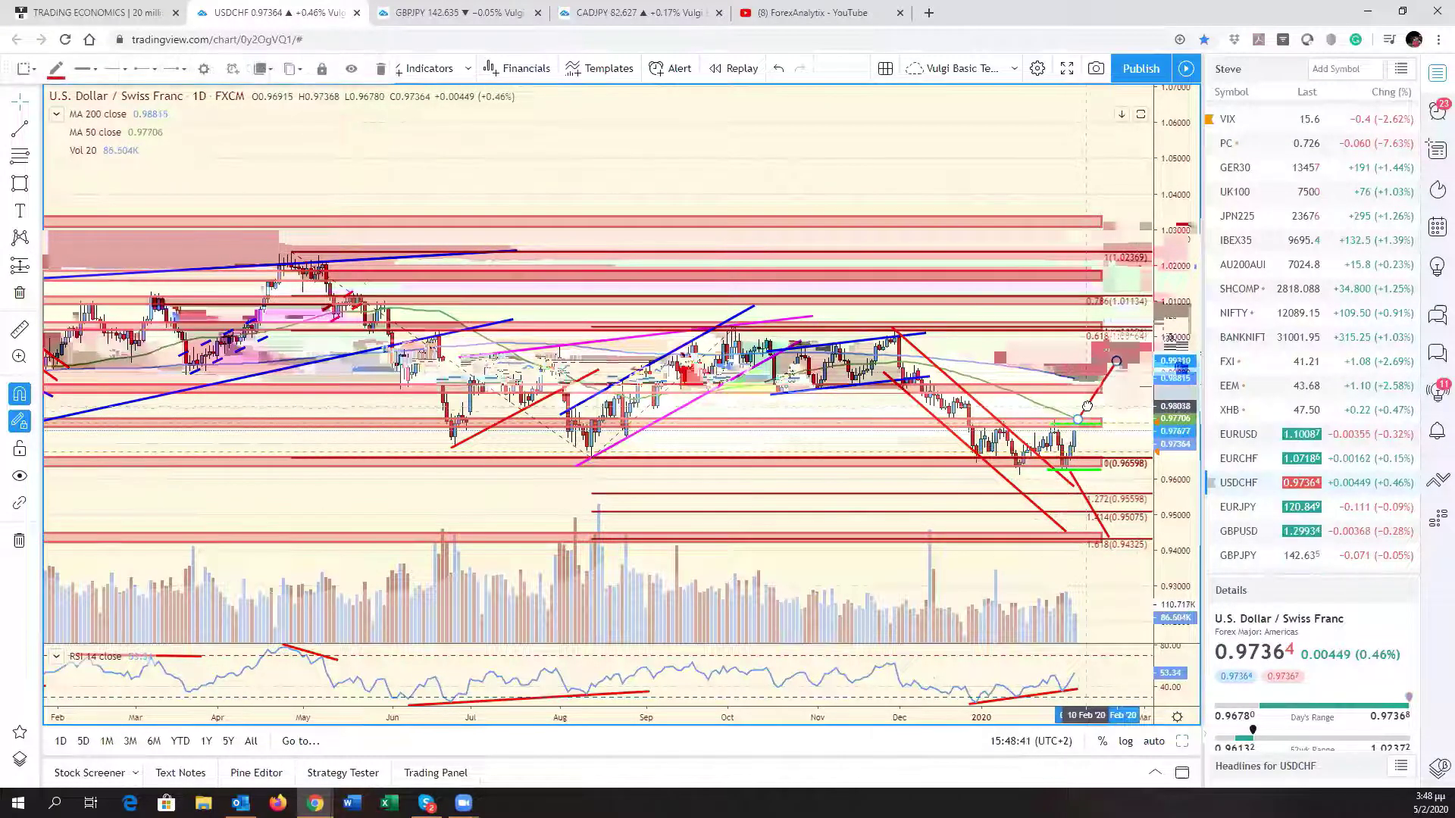
left_click(1084, 489)
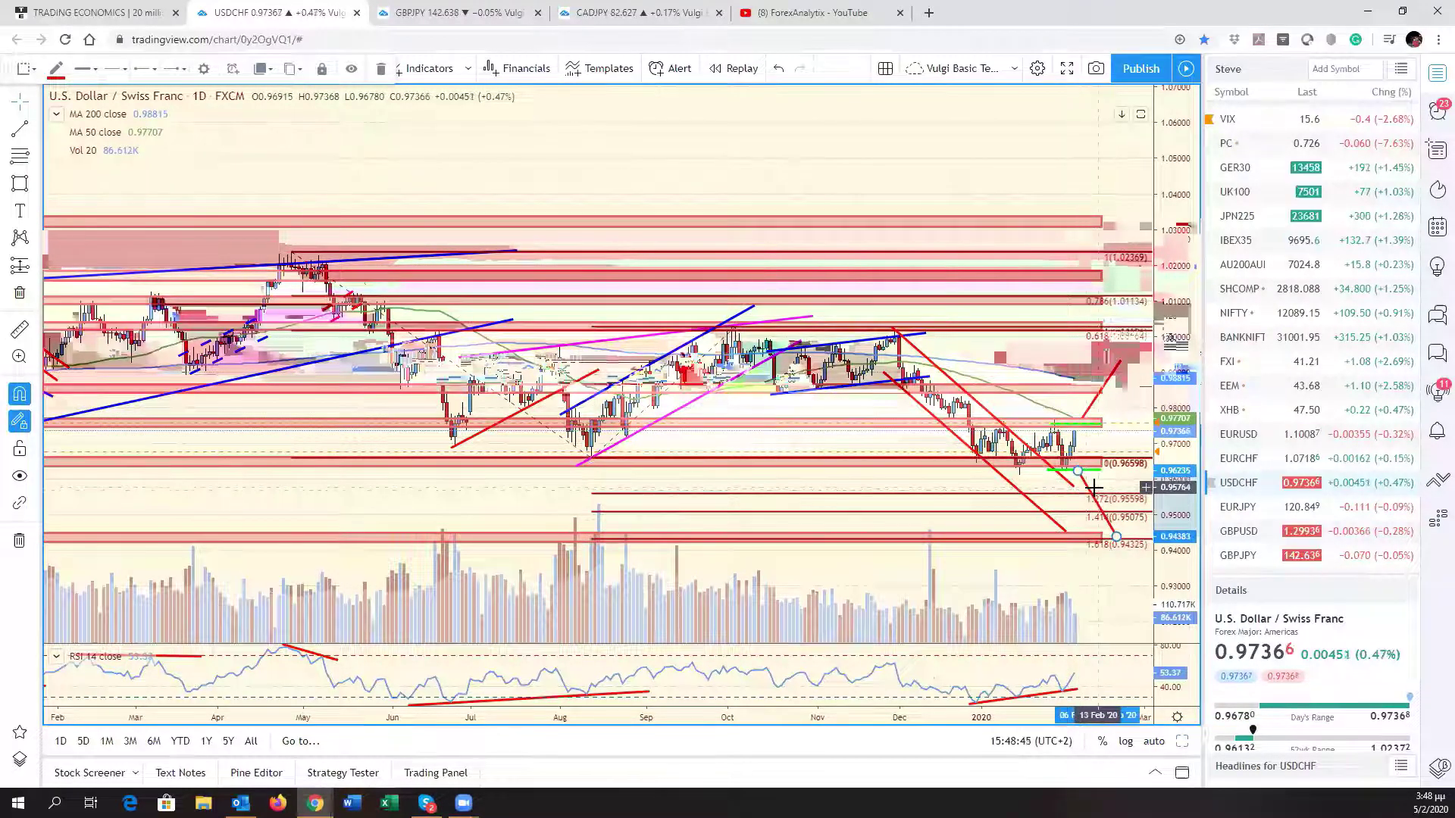
left_click(1118, 485)
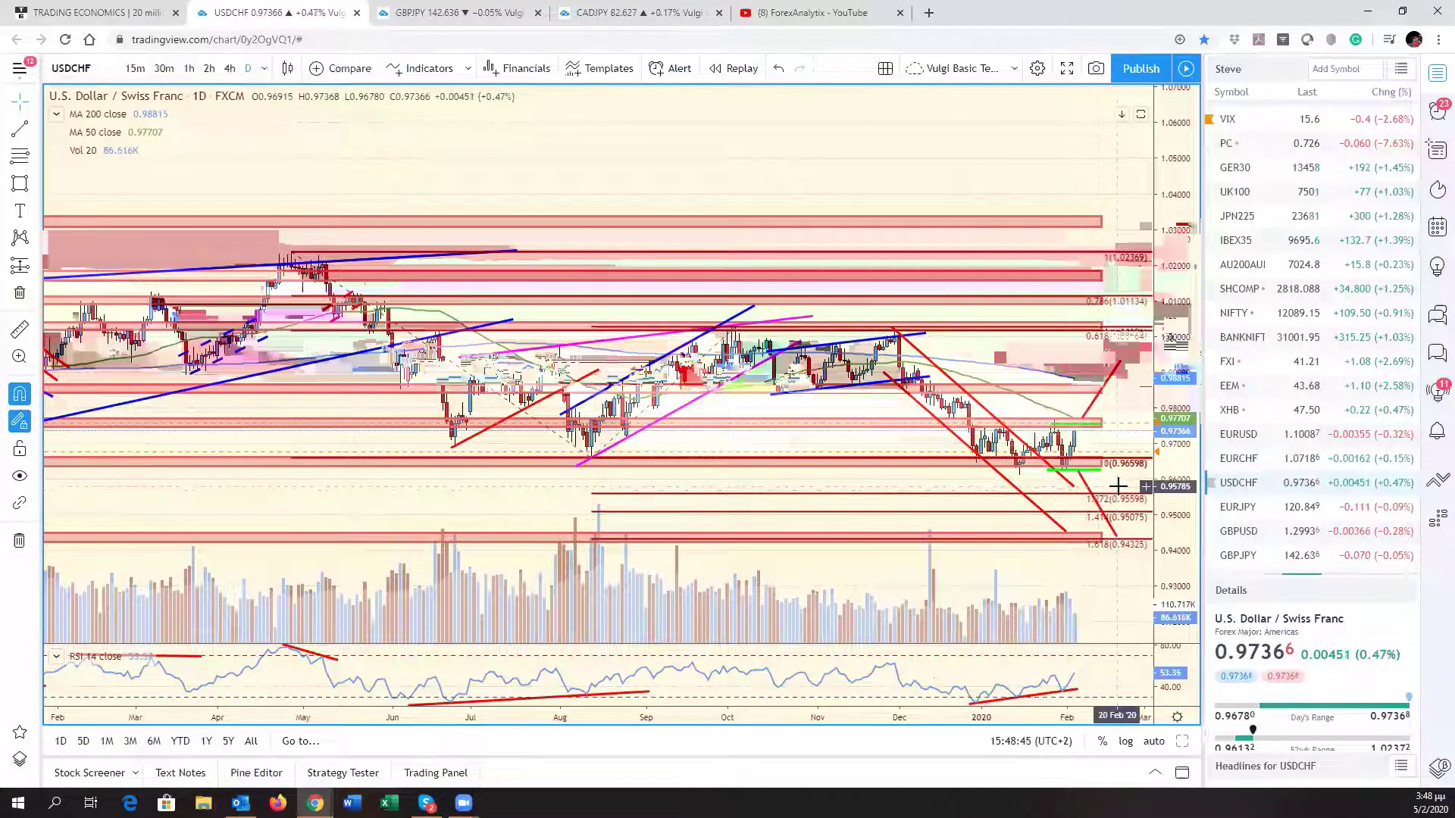
left_click(1094, 397)
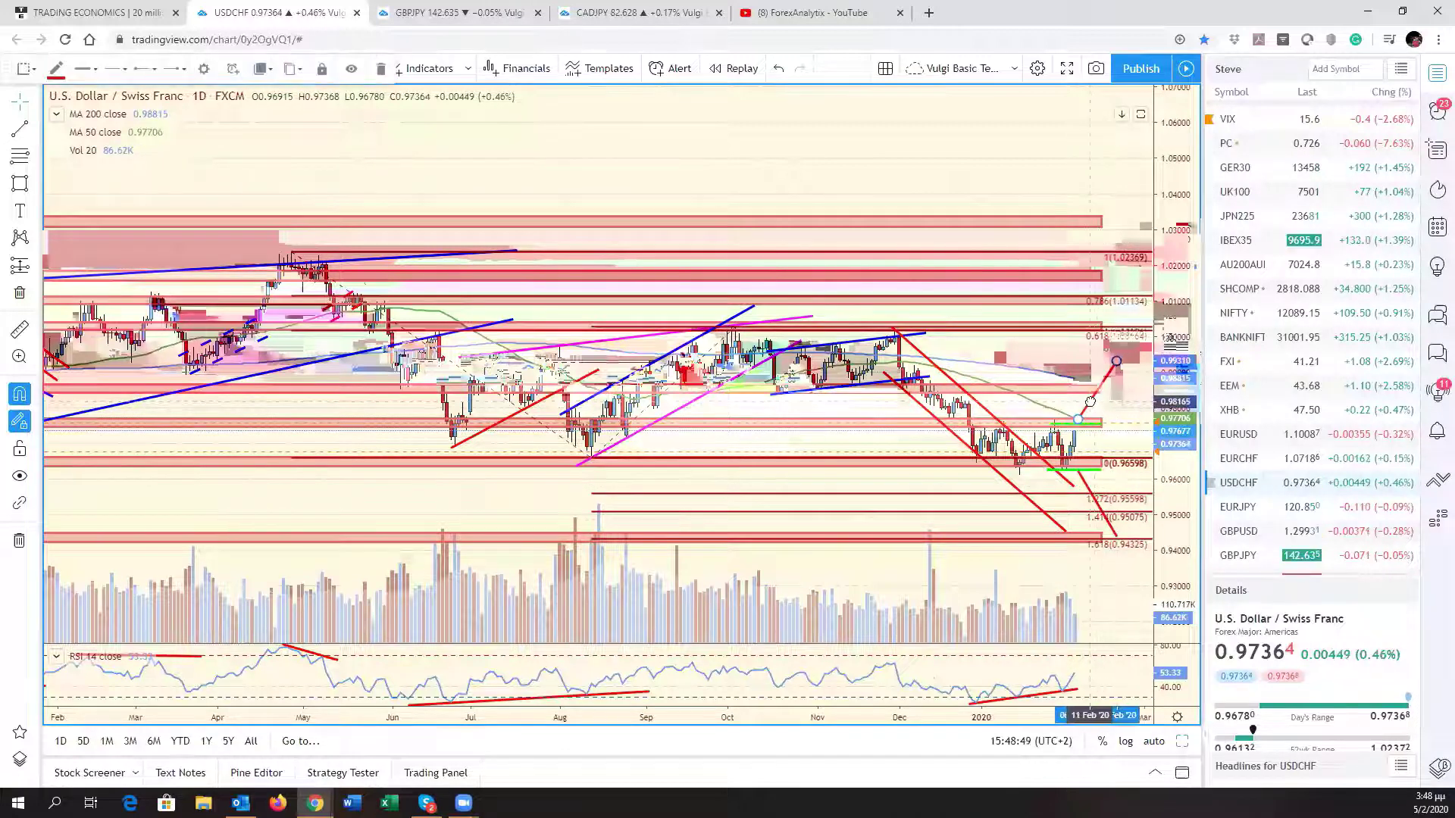
left_click(1090, 449)
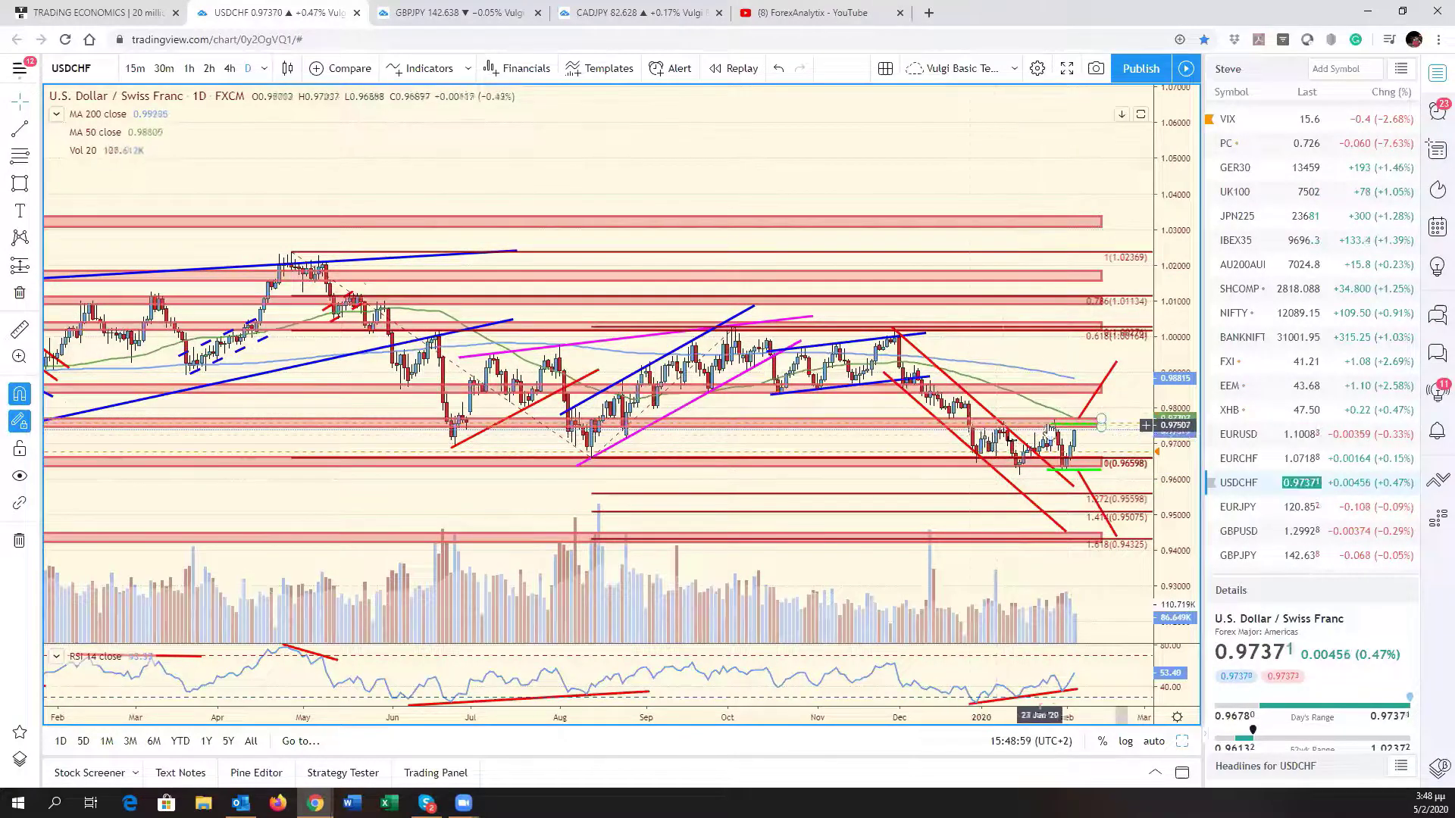
Extend both green support lines back to early December
left_click_drag(1051, 426, 911, 423)
left_click(1048, 469)
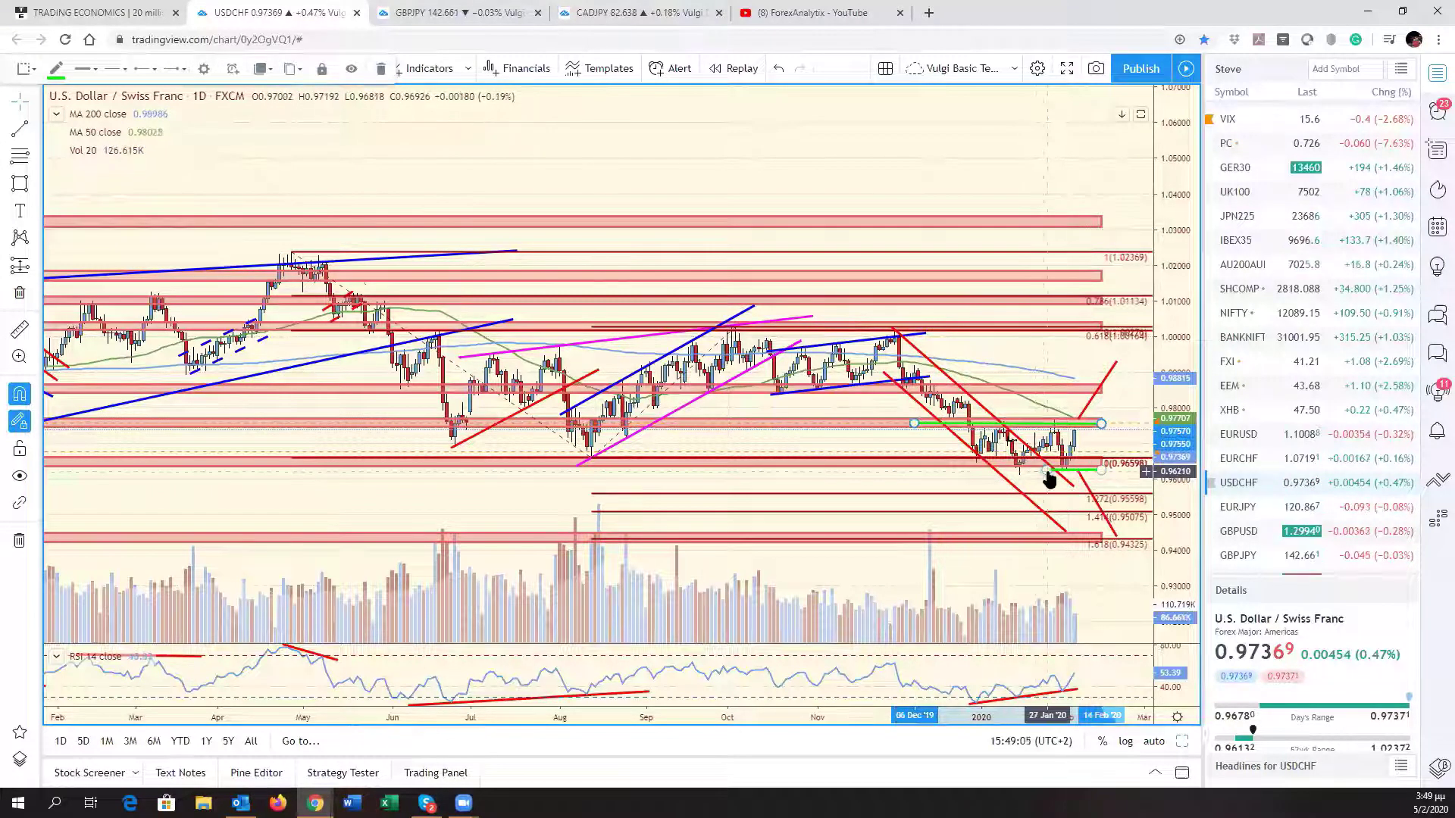
left_click_drag(1048, 469, 900, 470)
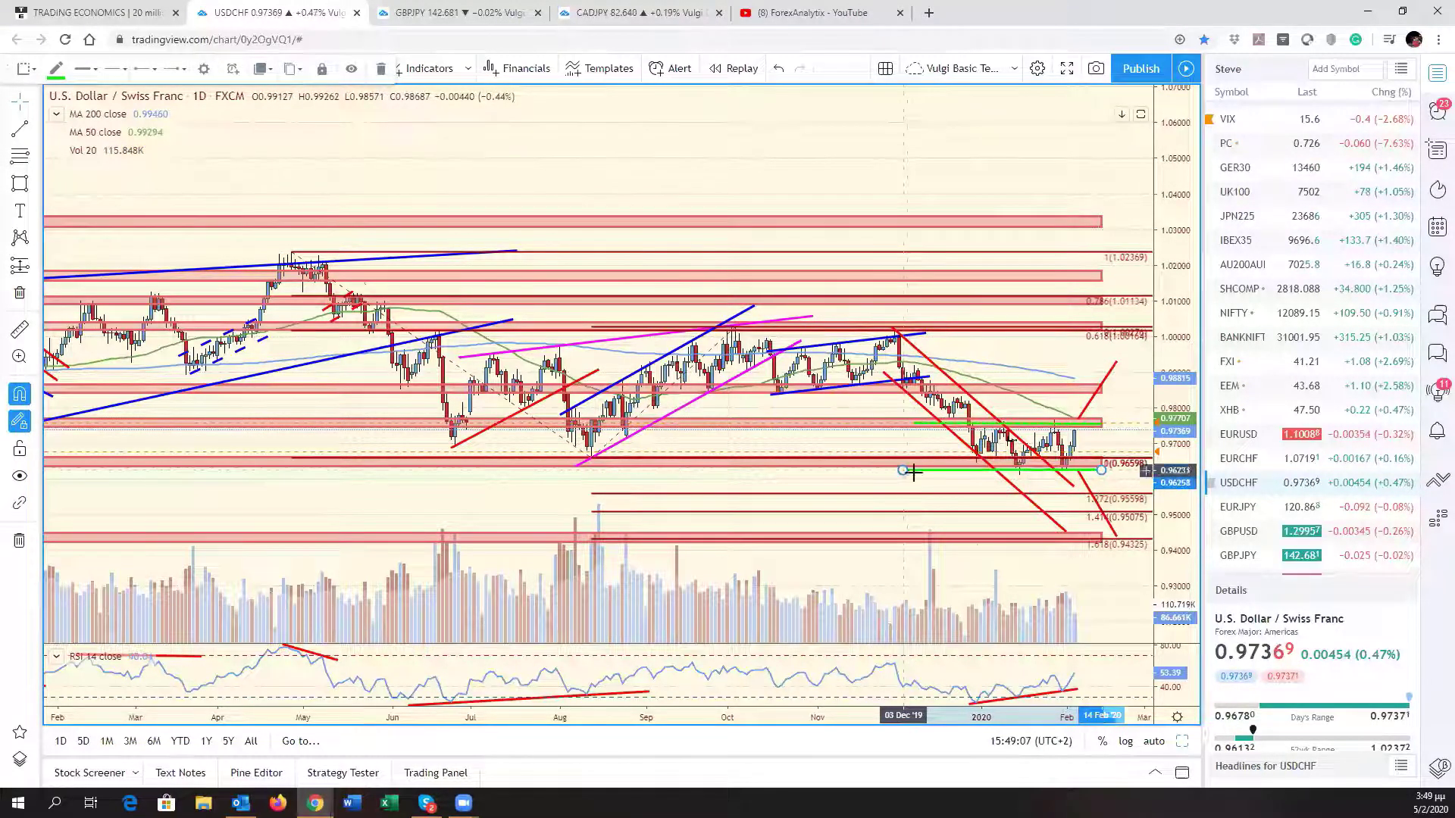
left_click(1130, 435)
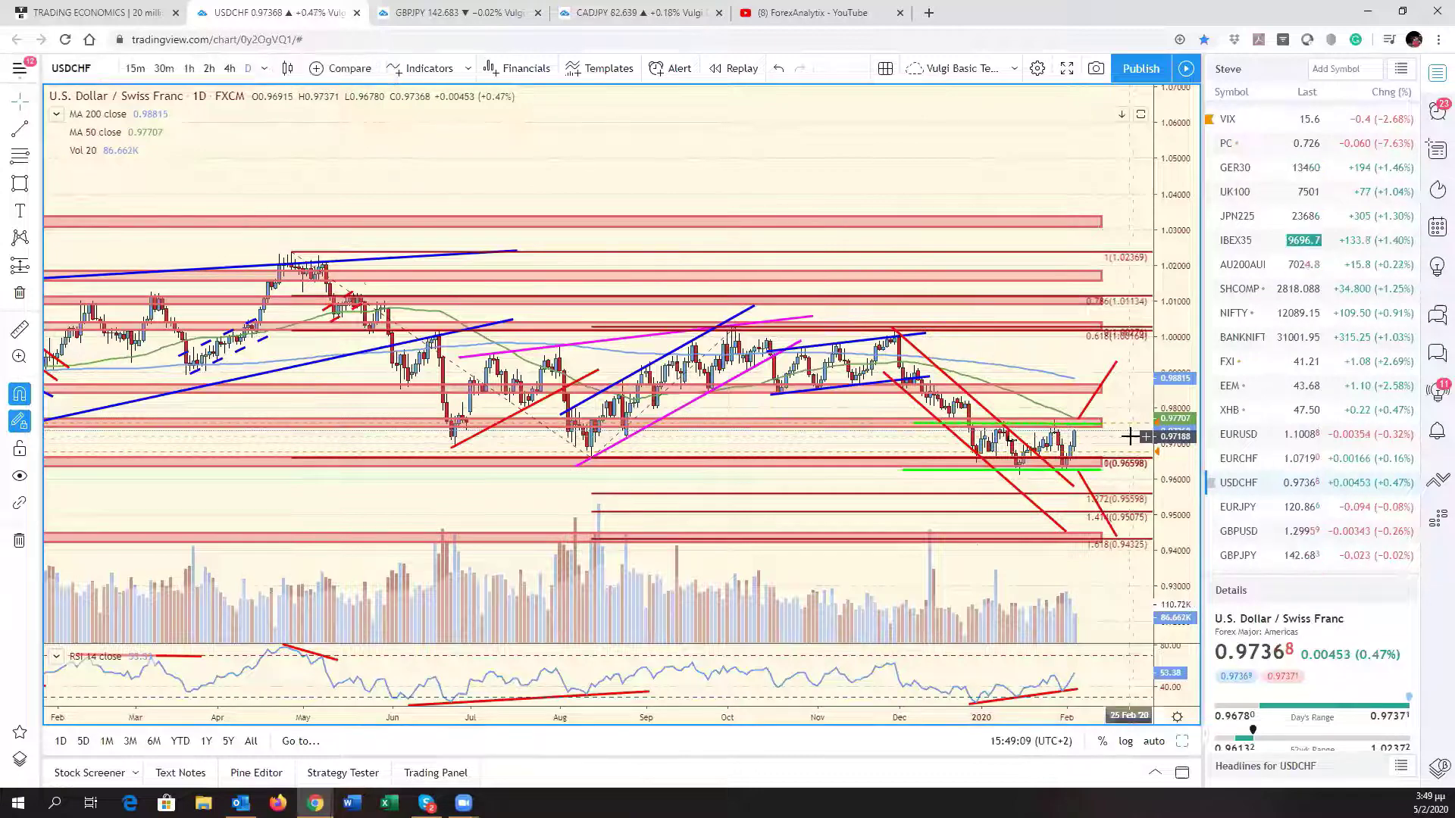
Draw a green vertical line and place it at the 12 Feb bar above the latest bars
left_click_drag(1135, 434, 1106, 433)
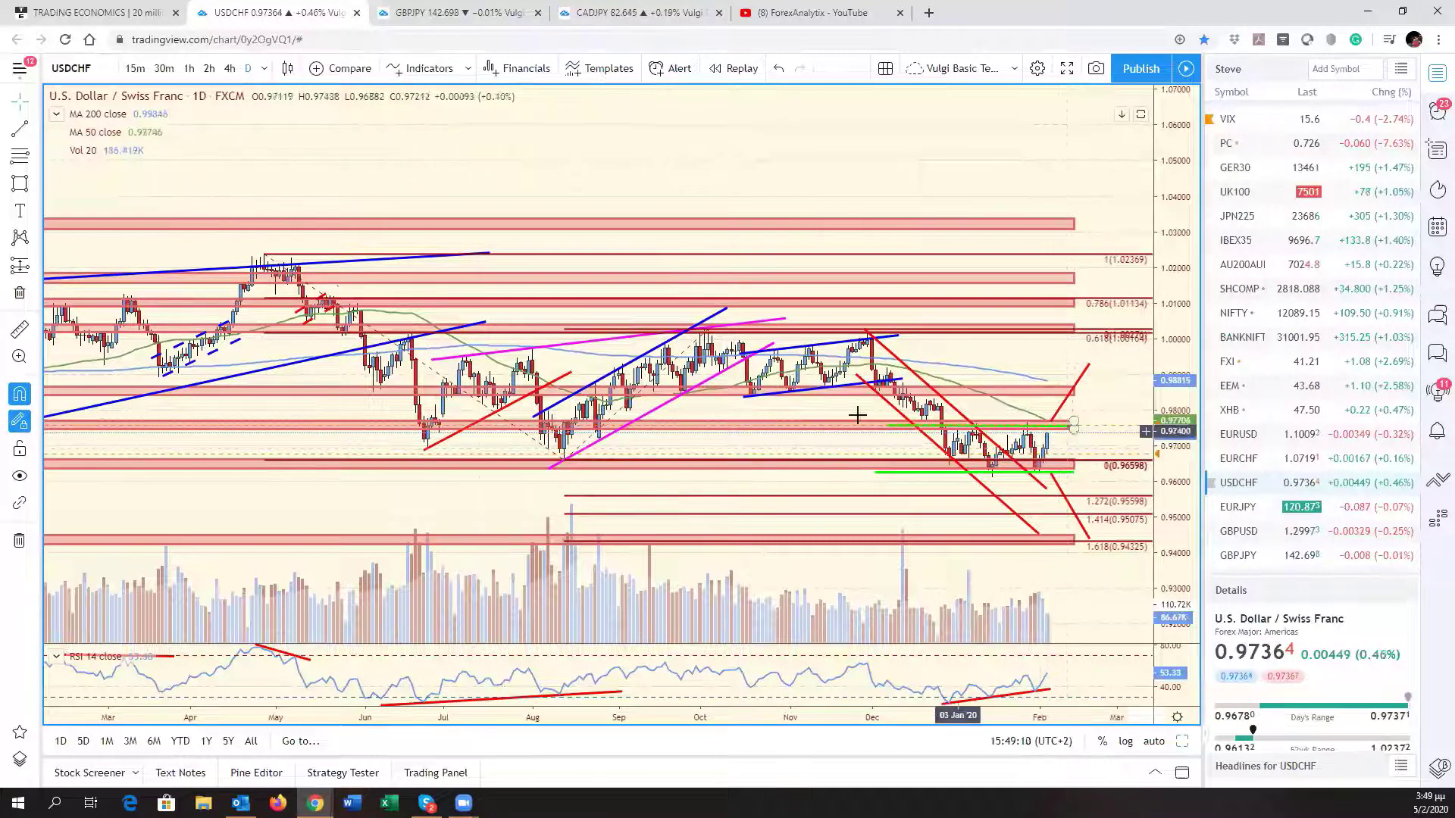
left_click(989, 453)
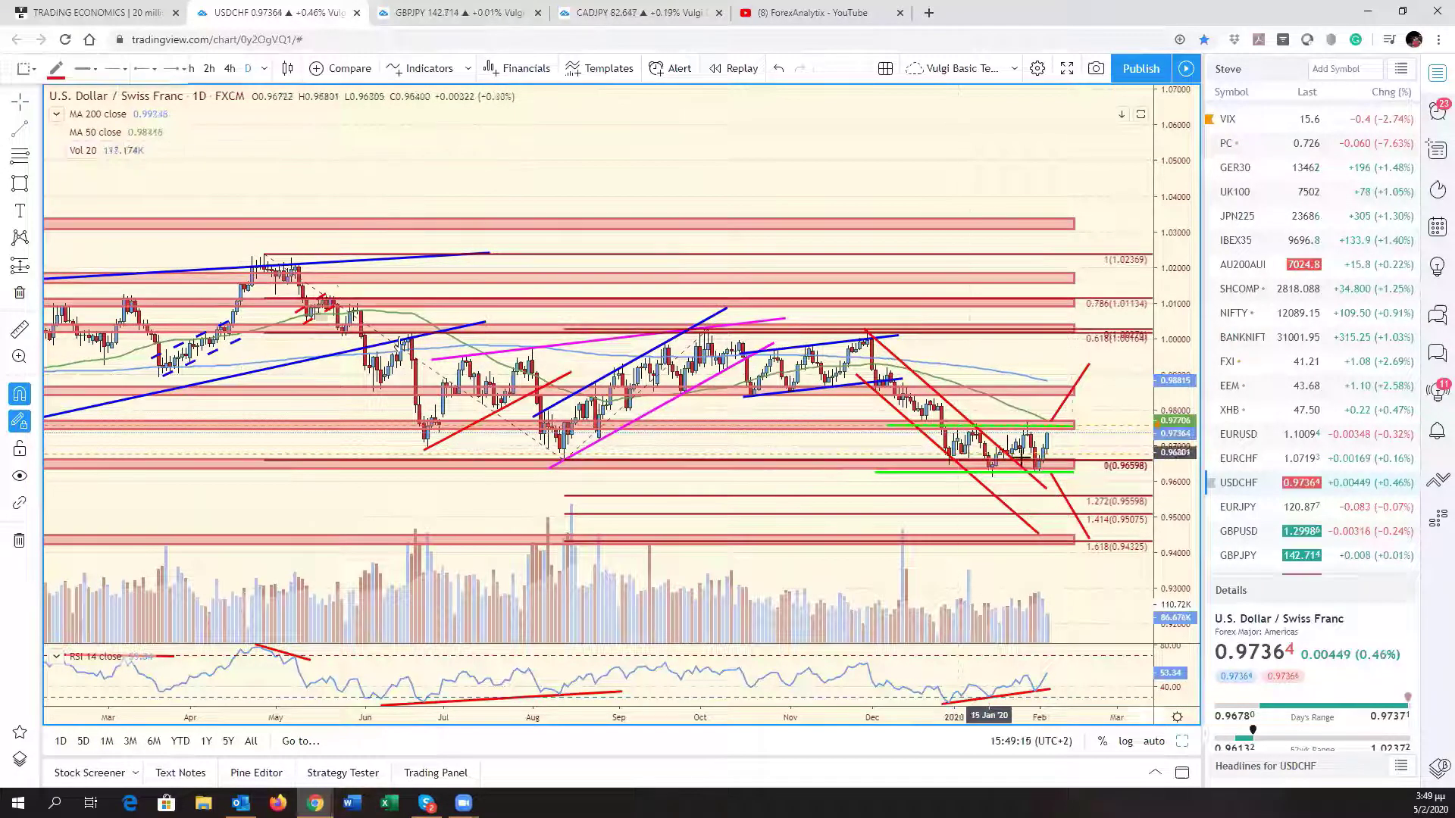
left_click_drag(1054, 434, 1058, 433)
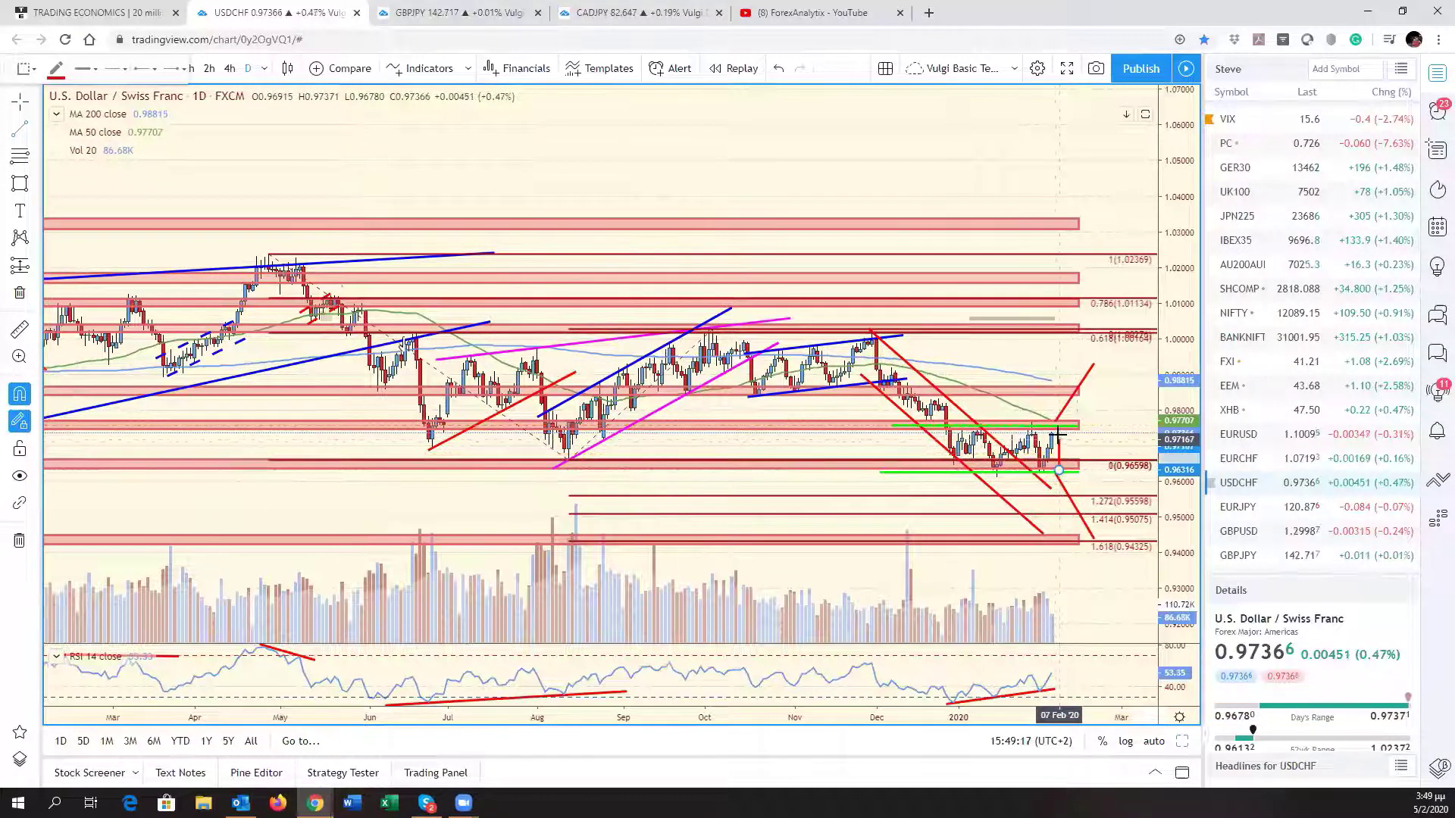
left_click(1059, 424)
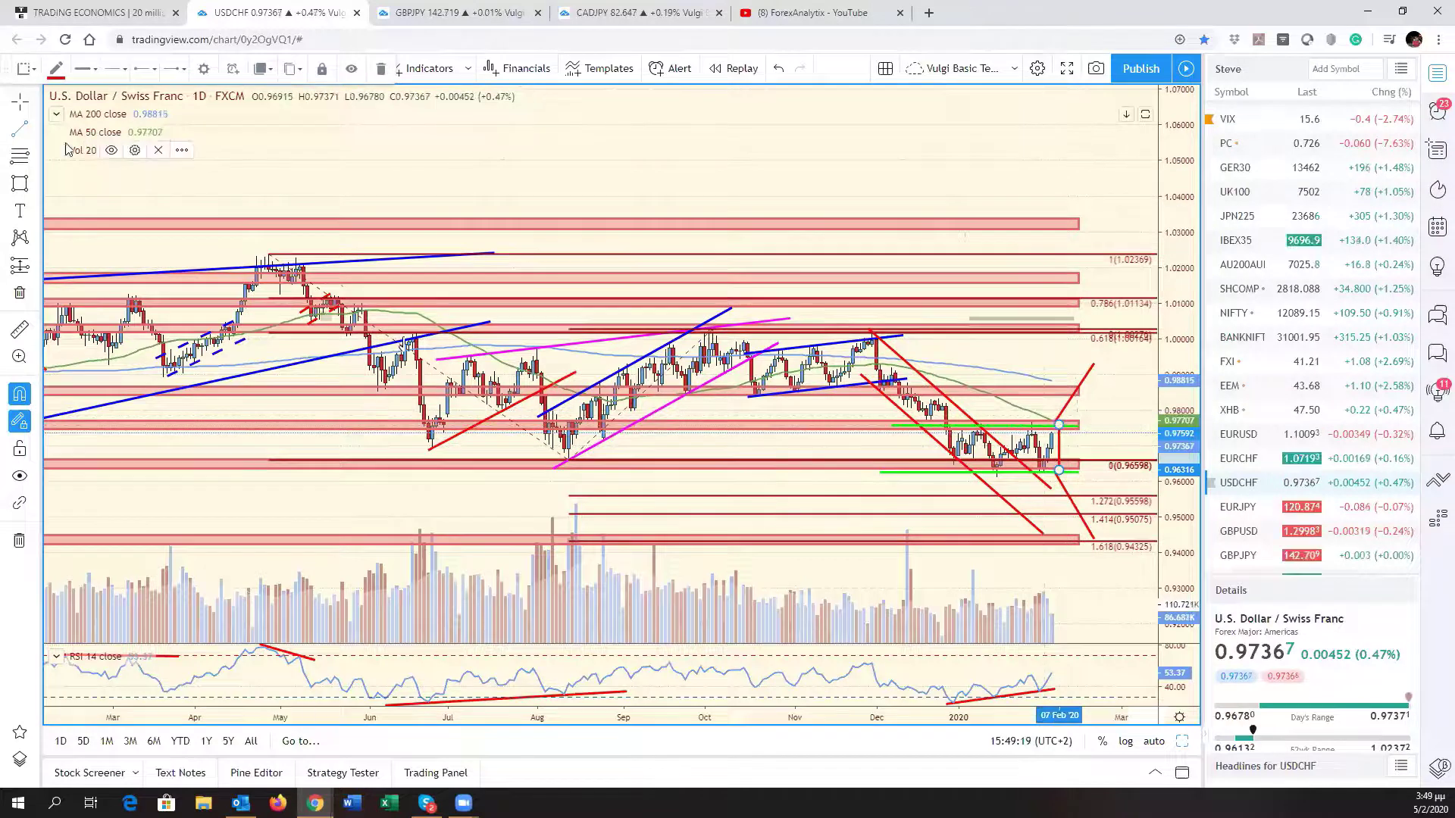
left_click(57, 70)
left_click(107, 113)
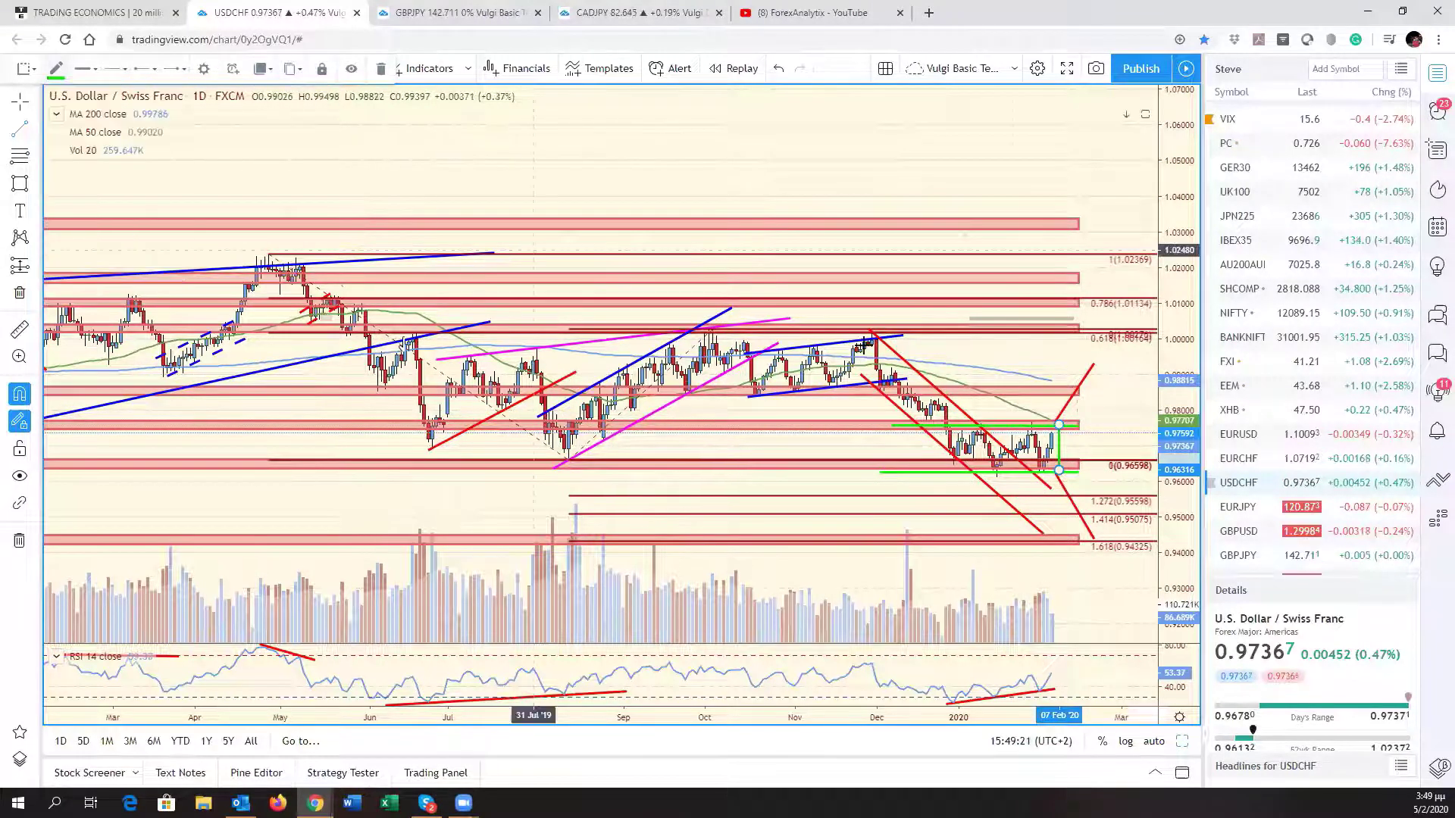
left_click_drag(1060, 451, 1071, 394)
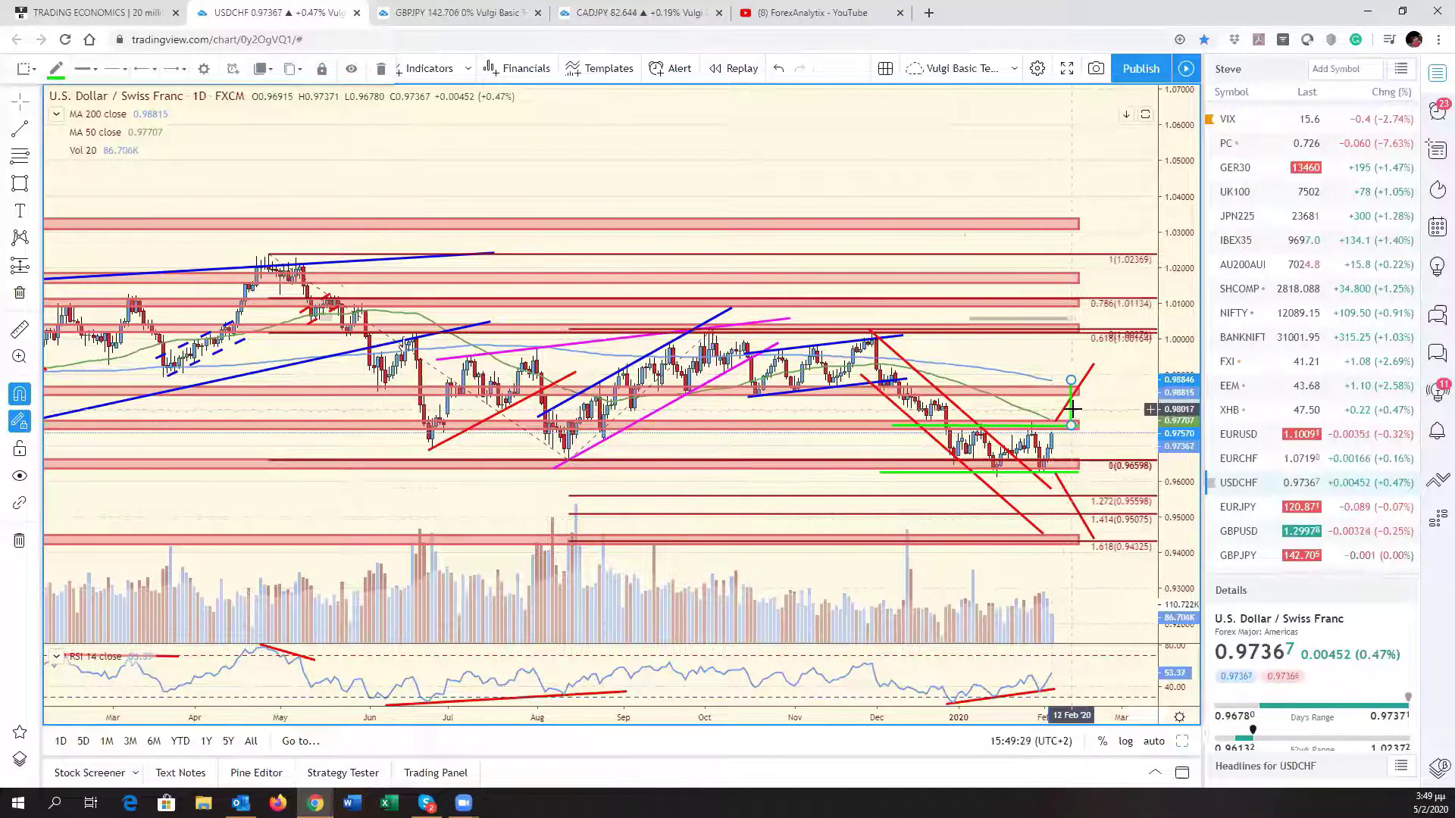
left_click_drag(1073, 415, 1068, 500)
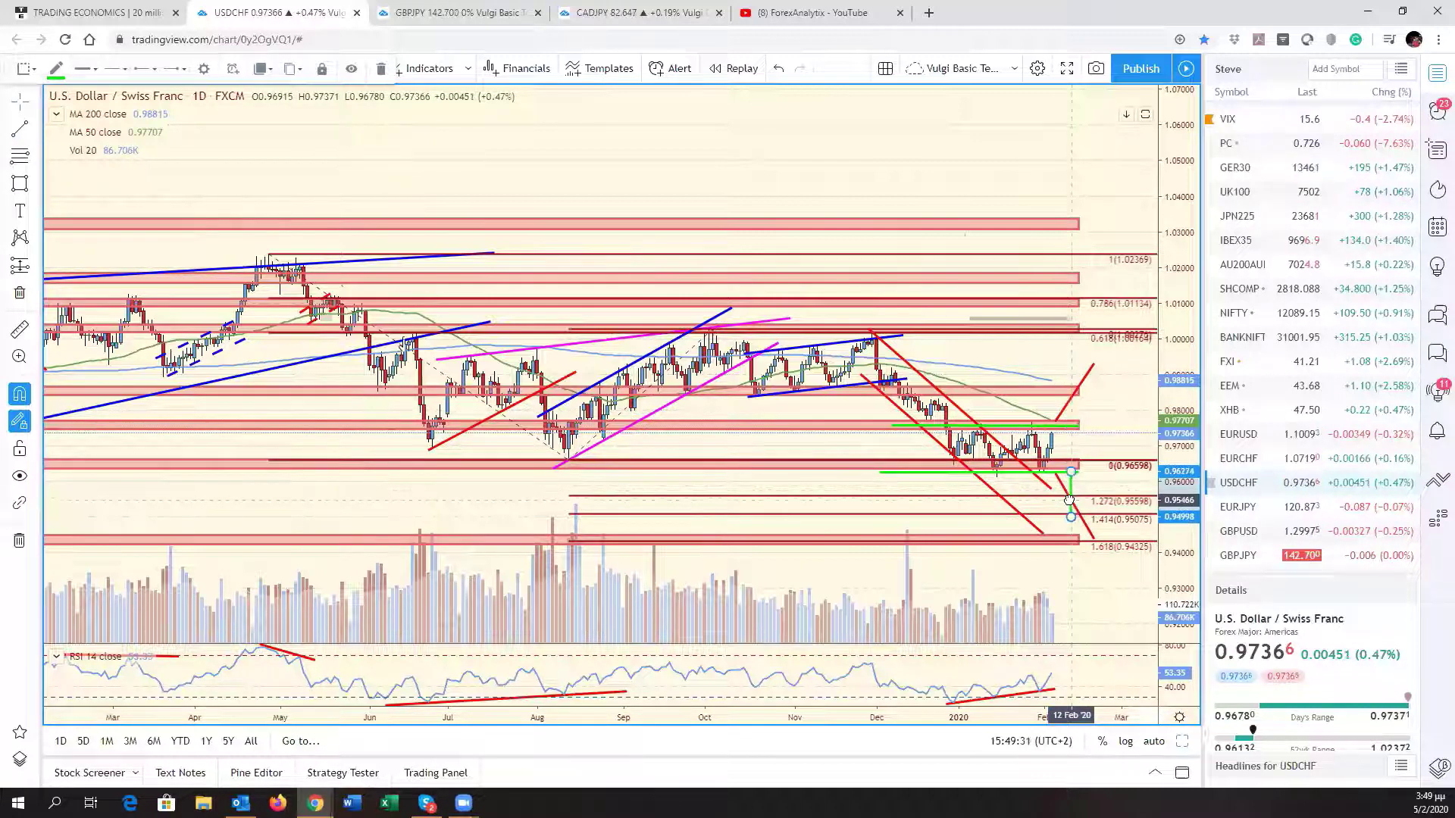
key("ctrl+z")
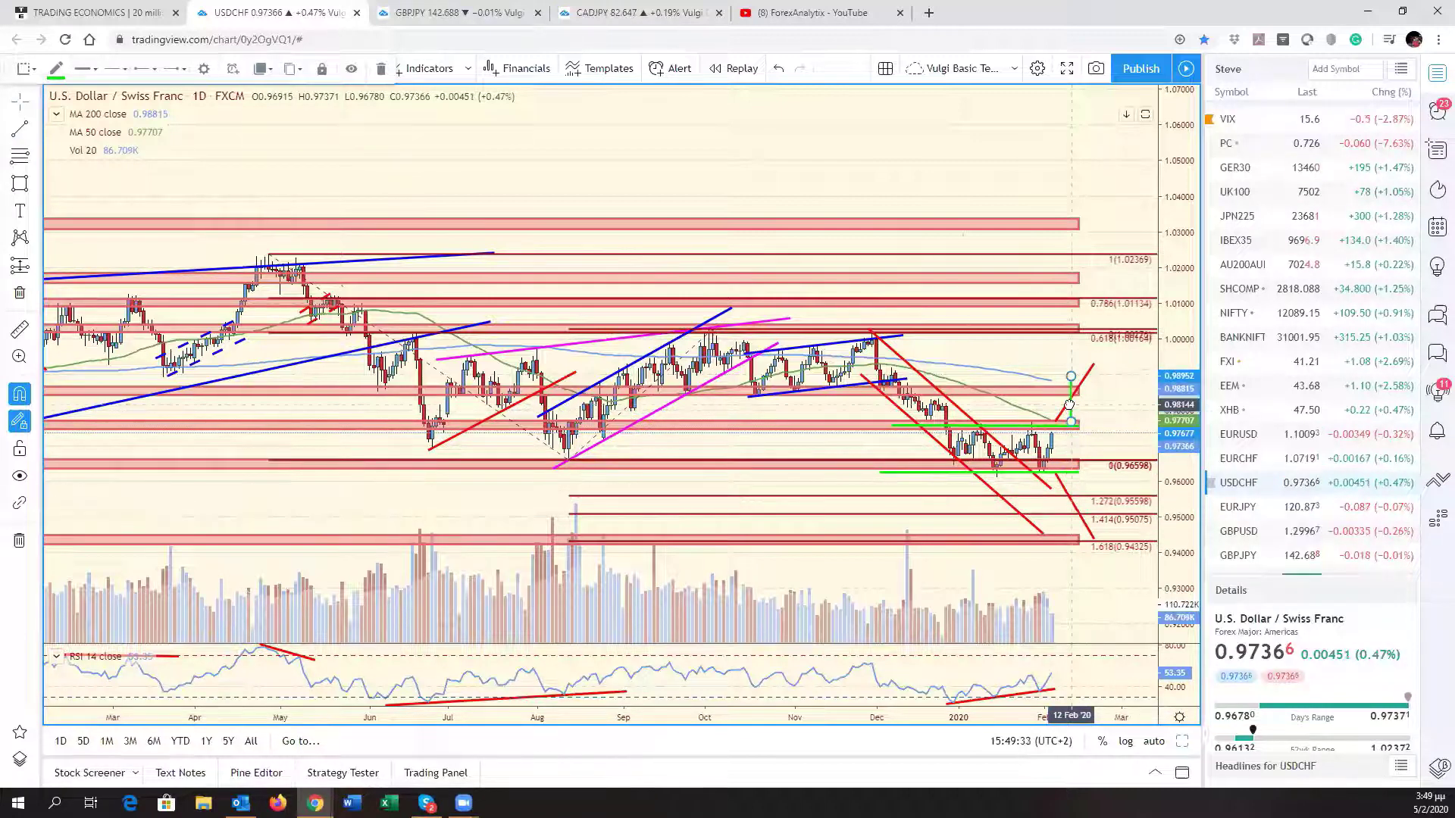
left_click(1096, 410)
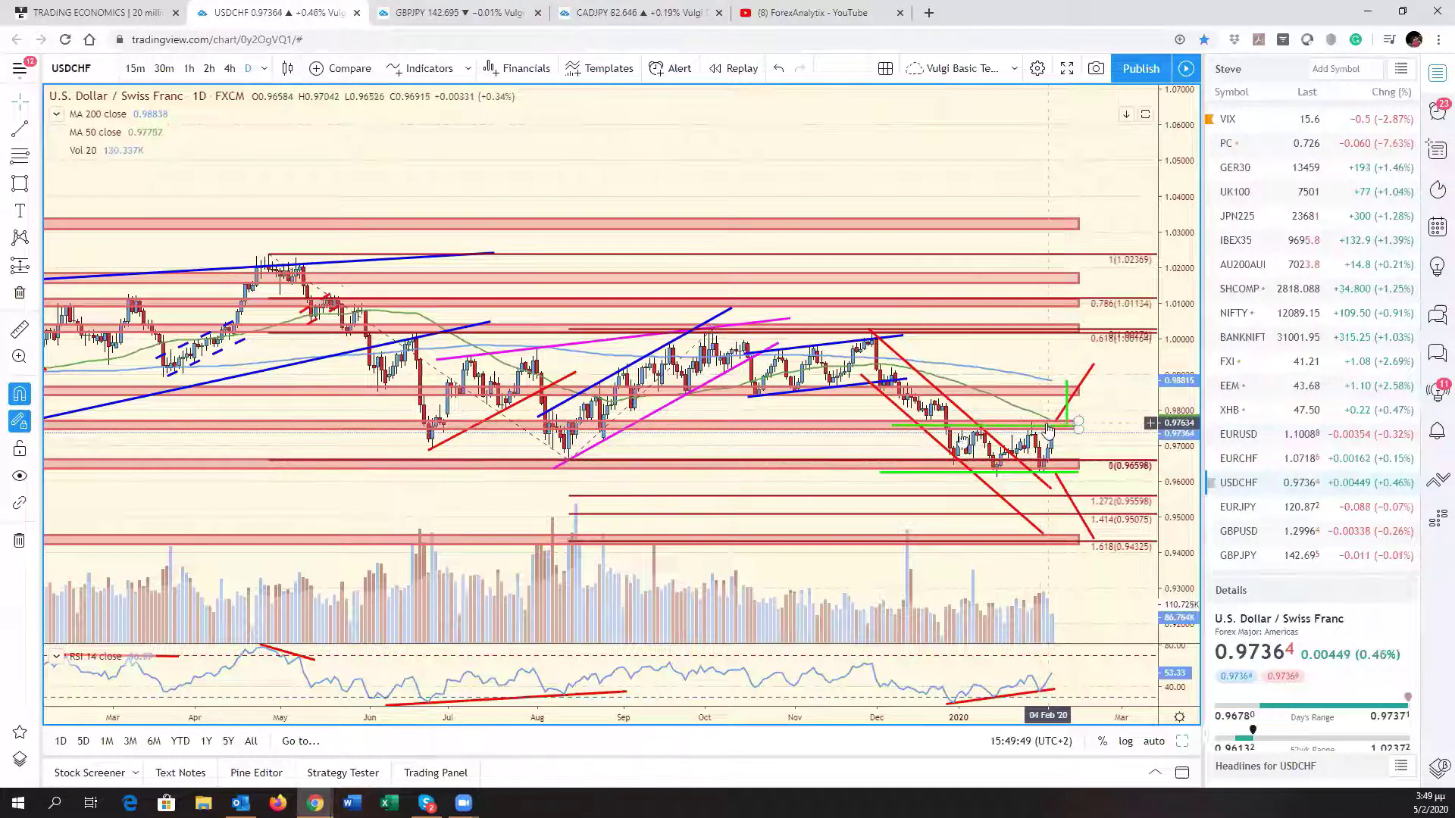
left_click(1066, 473)
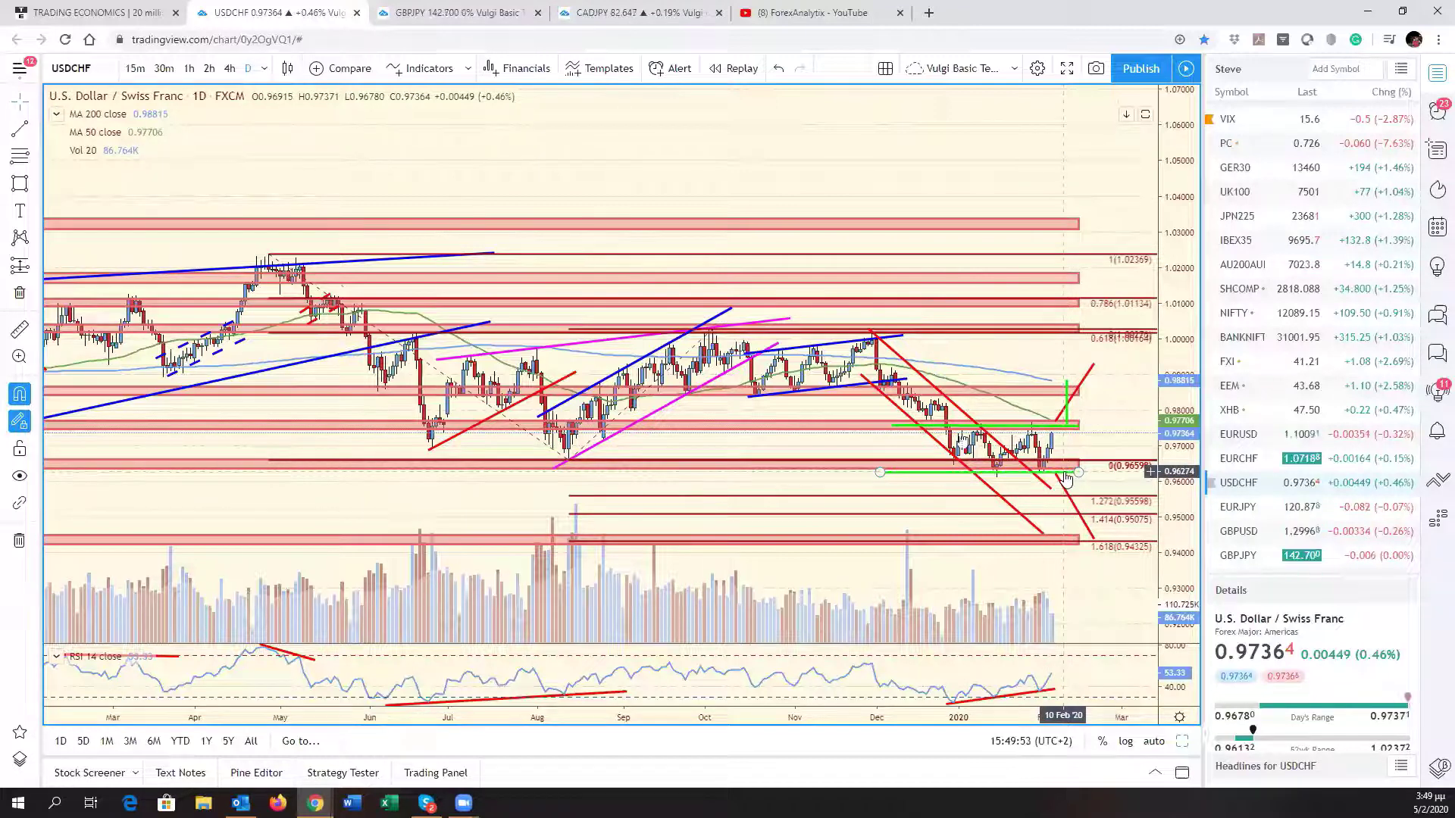
left_click(1098, 438)
left_click_drag(1098, 438, 1136, 458)
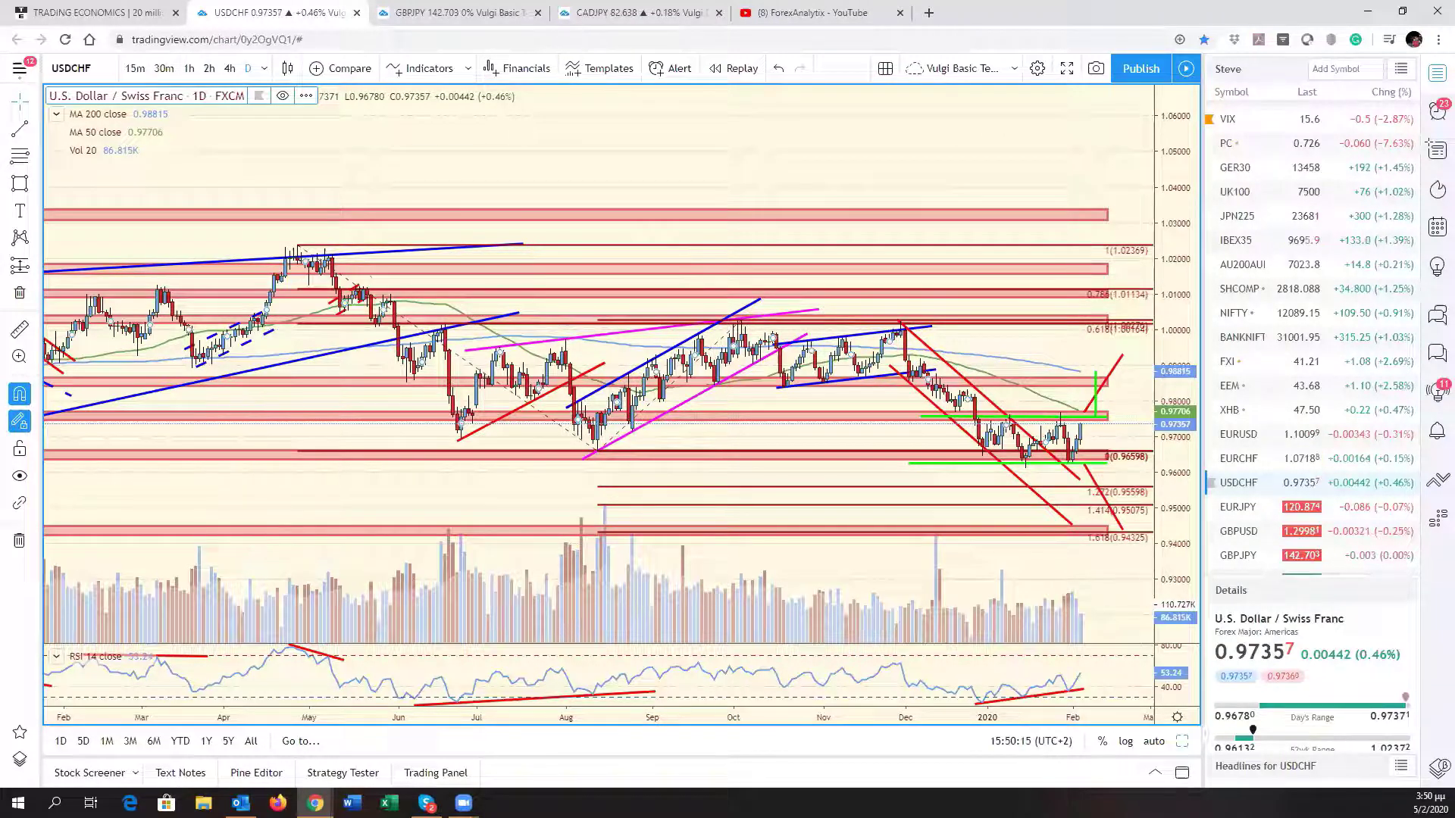
scroll(1364, 515, "down", 10)
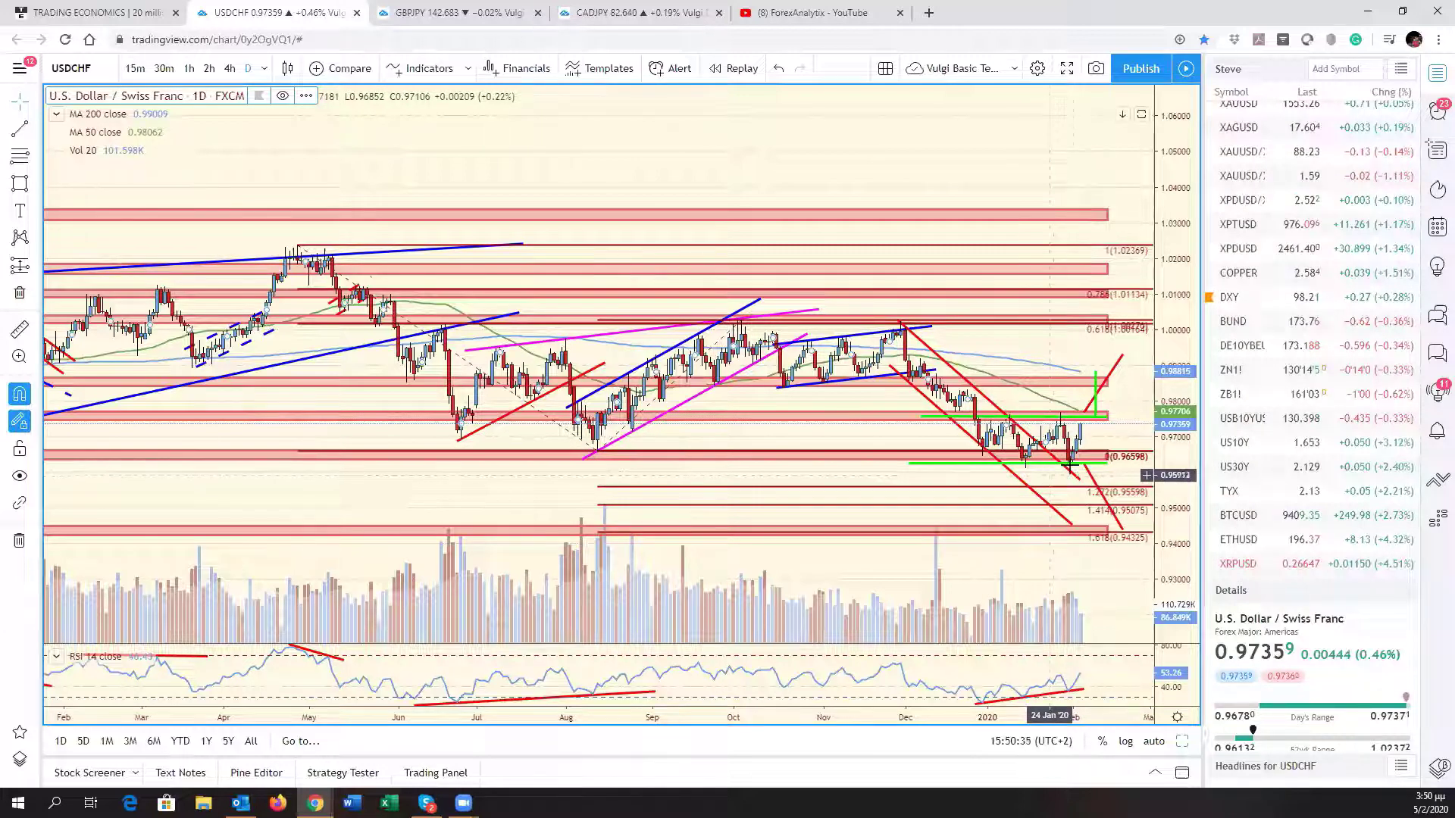
left_click(1069, 464)
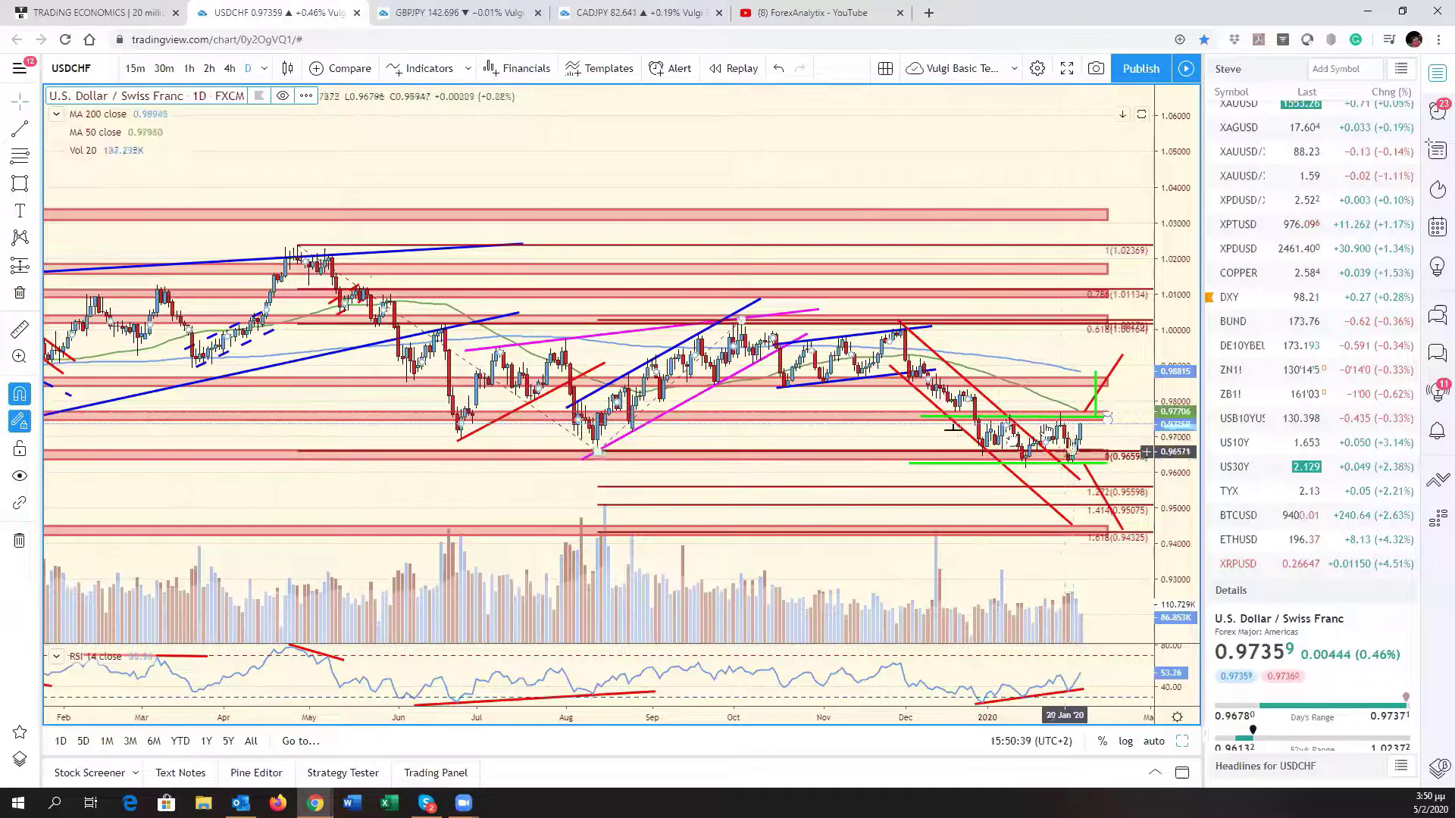
left_click(1000, 418)
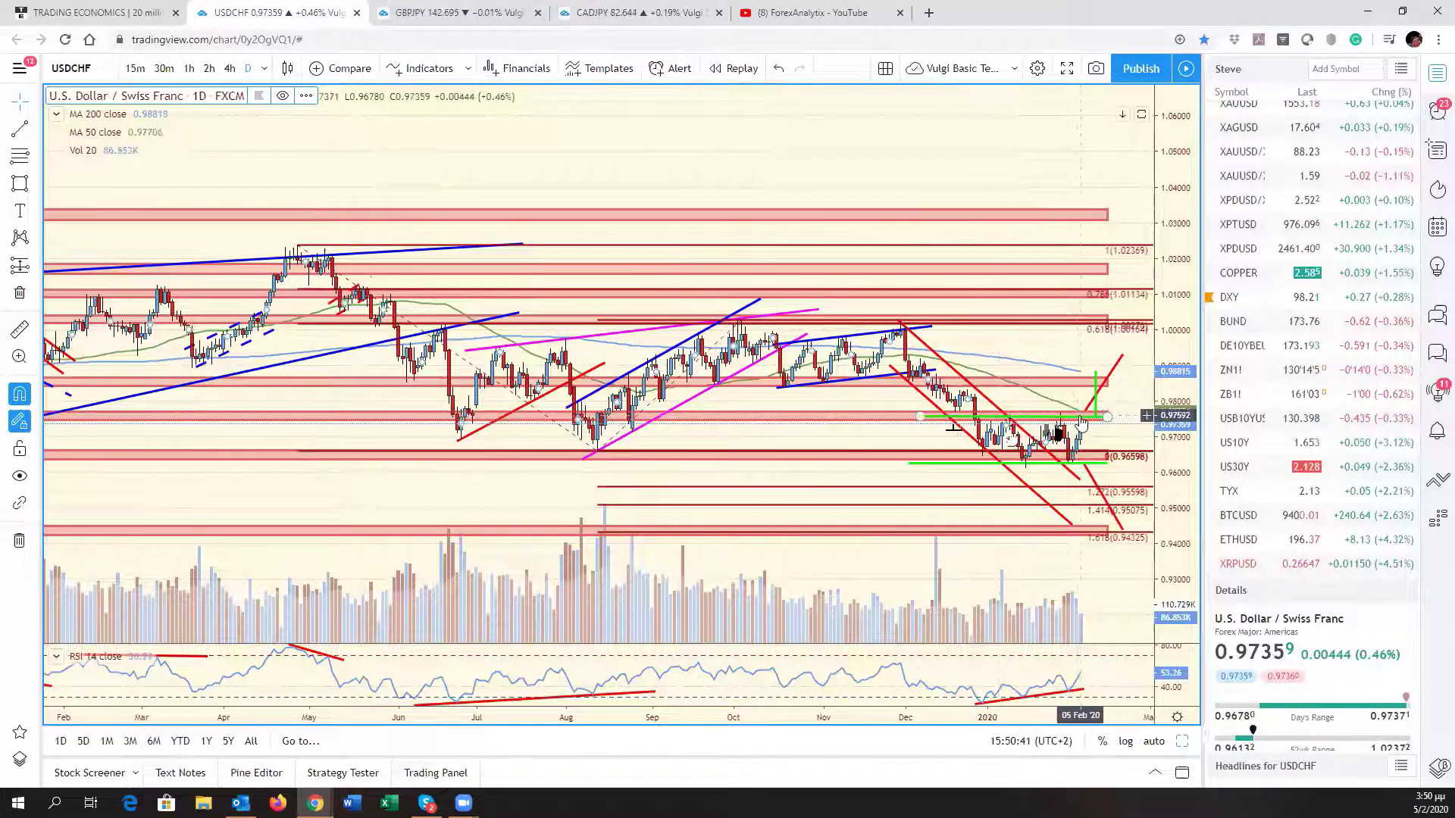
left_click(1083, 487)
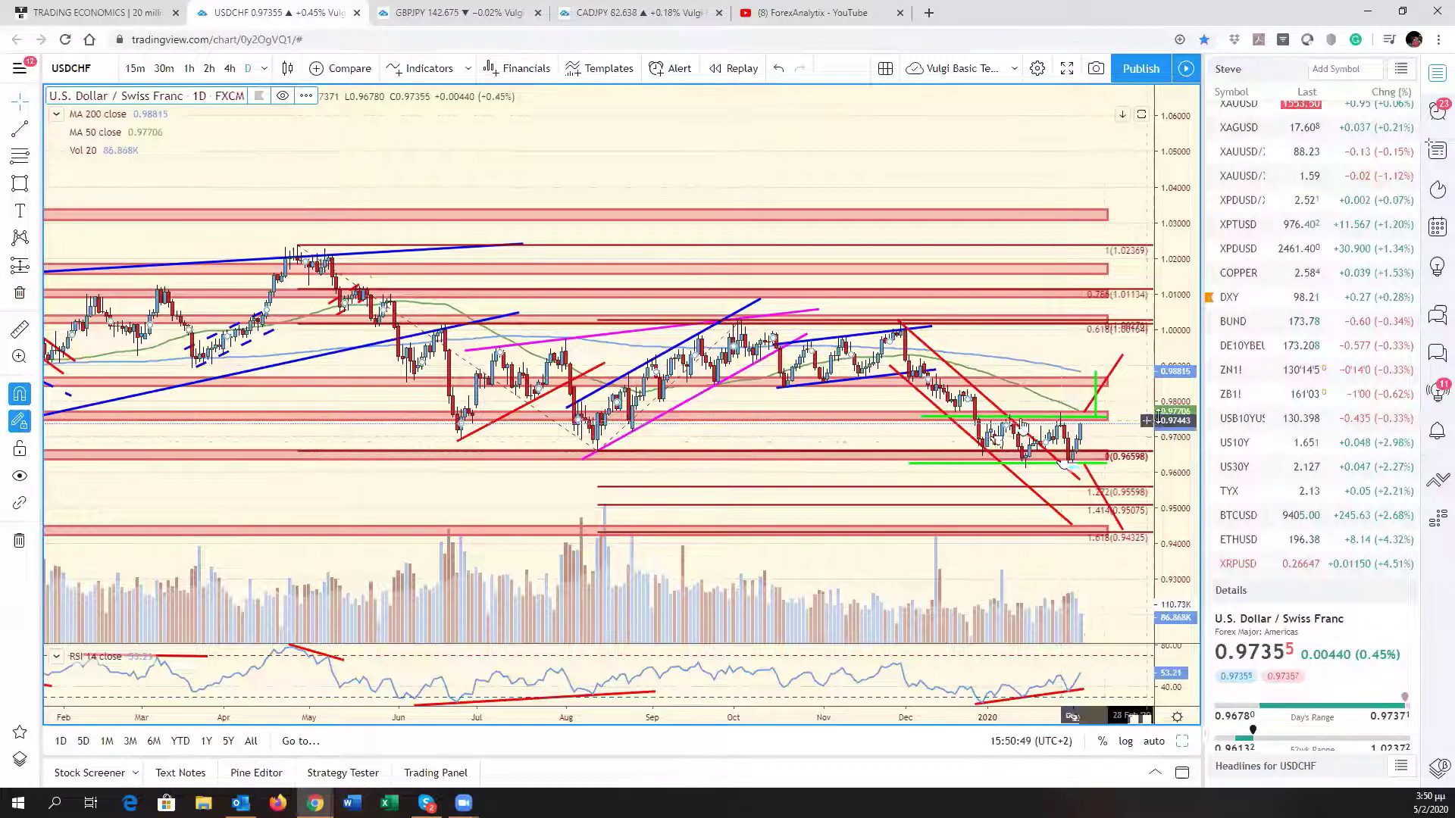
left_click_drag(1179, 427, 1181, 447)
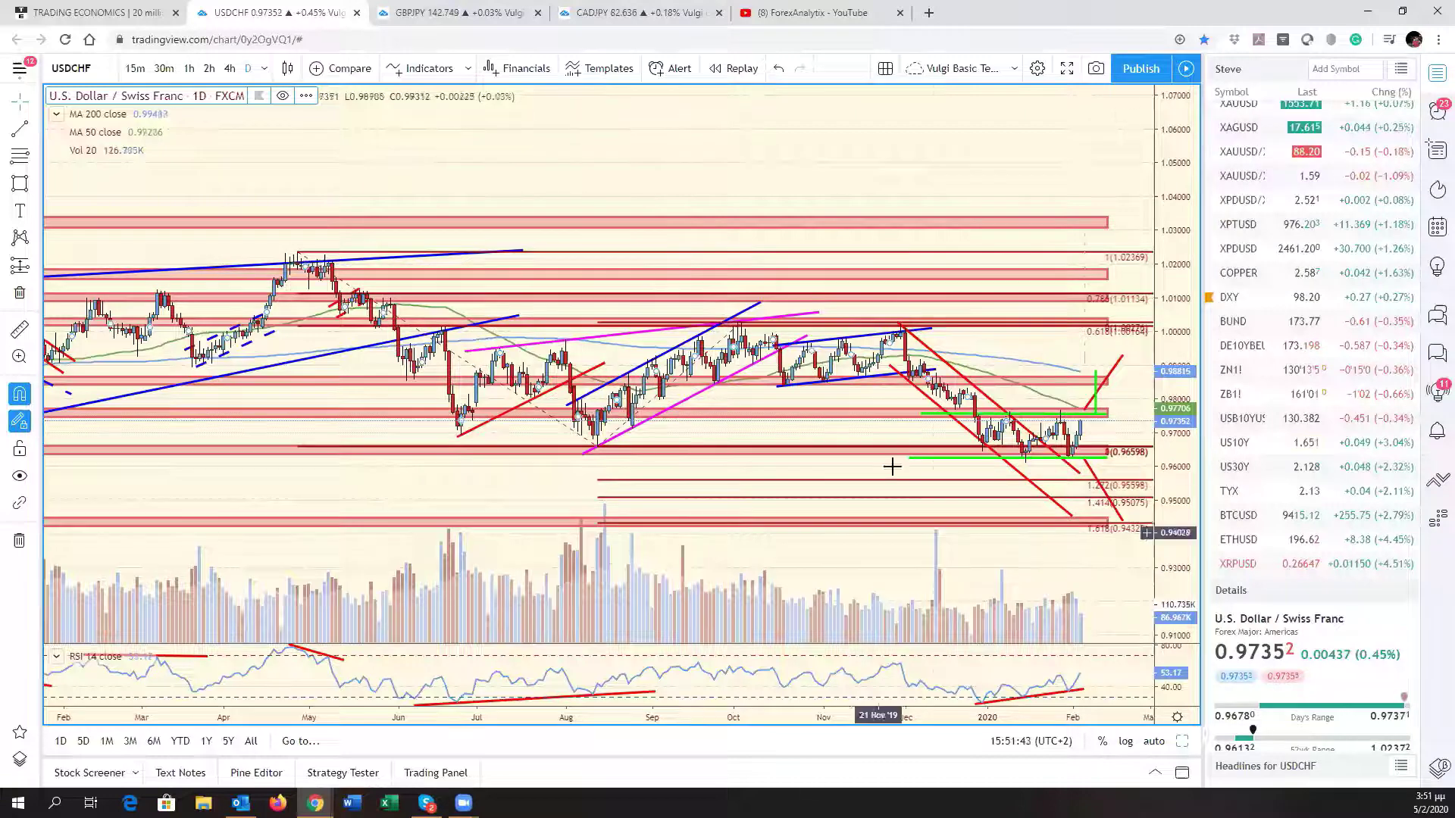
Restore the six-chart grid, then maximize the GBPUSD pane and pan to the latest bars
left_click_drag(1092, 691, 1120, 691)
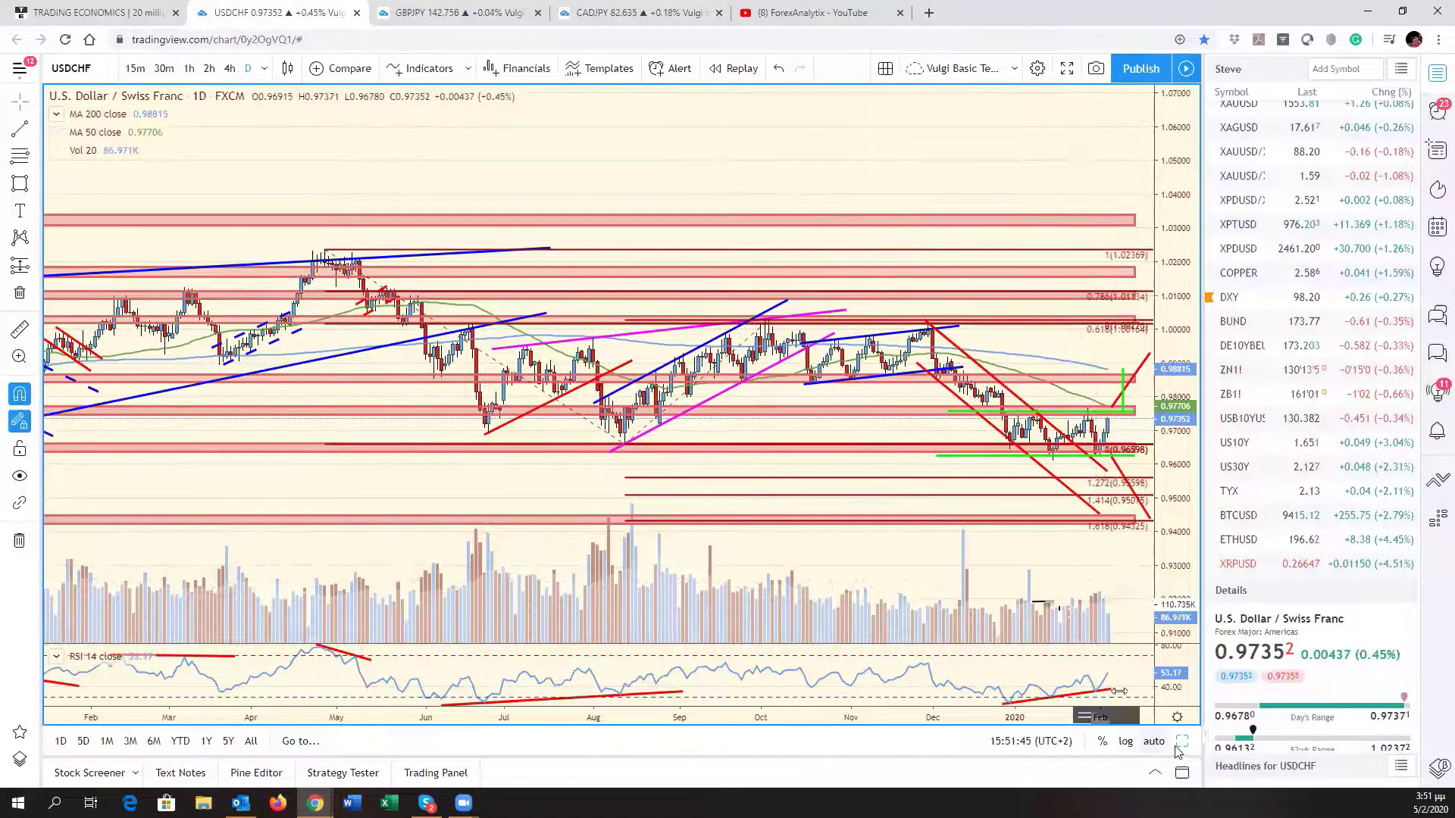
scroll(1120, 691, "up", 3)
key("alt+Return")
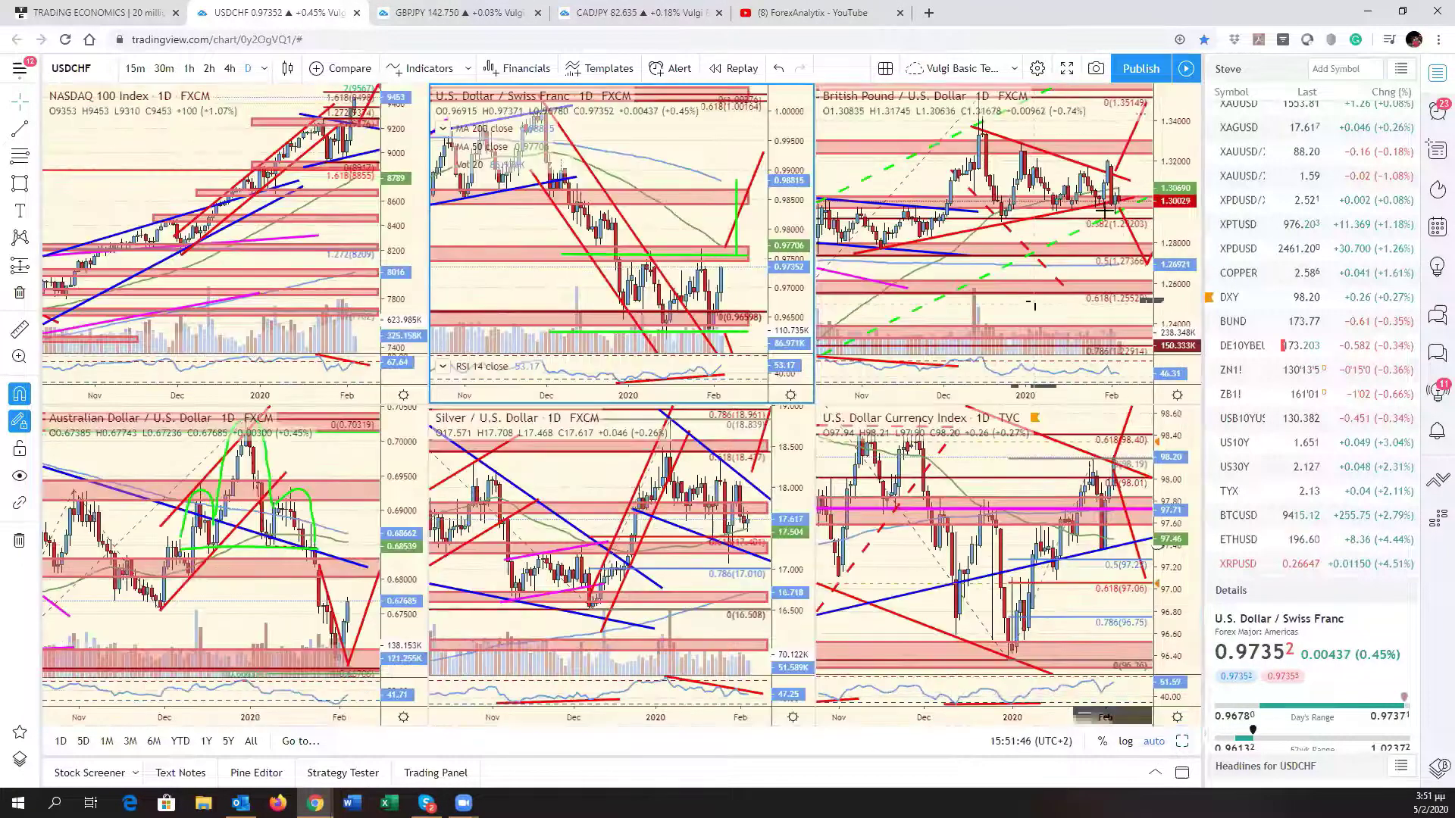
left_click(1139, 173)
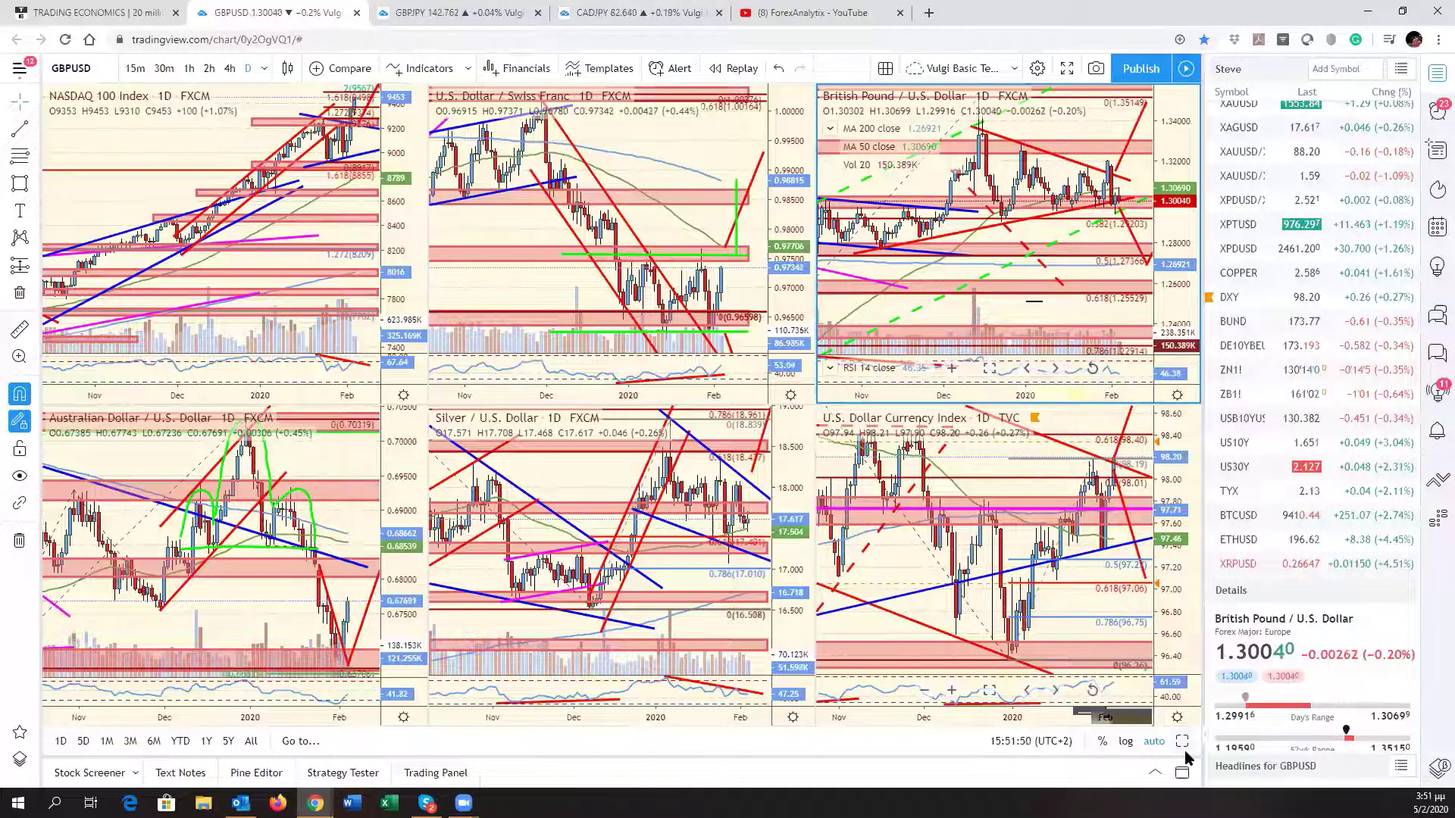
key("alt+Return")
left_click_drag(1107, 336, 1037, 335)
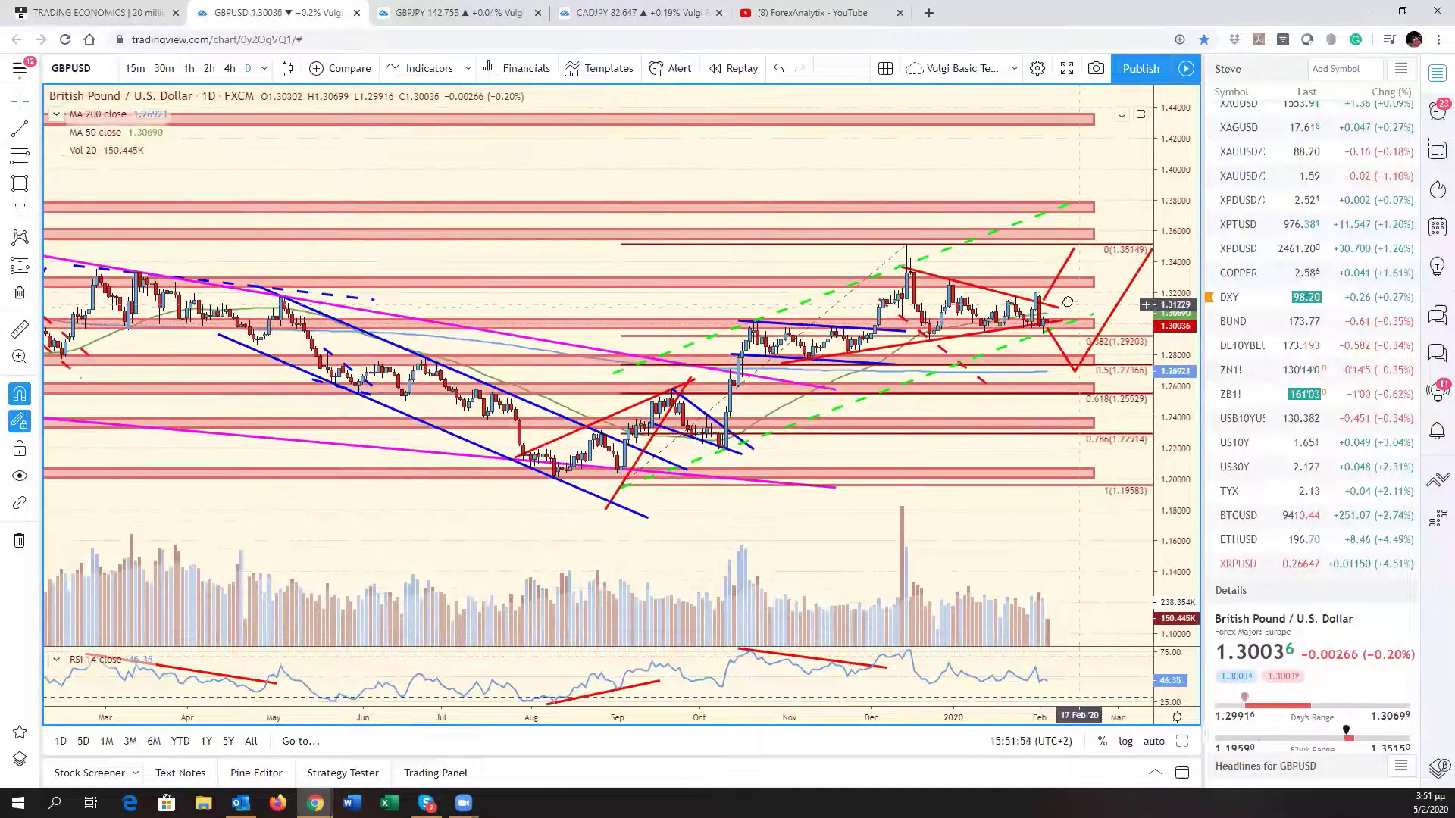
left_click_drag(1082, 324, 1041, 325)
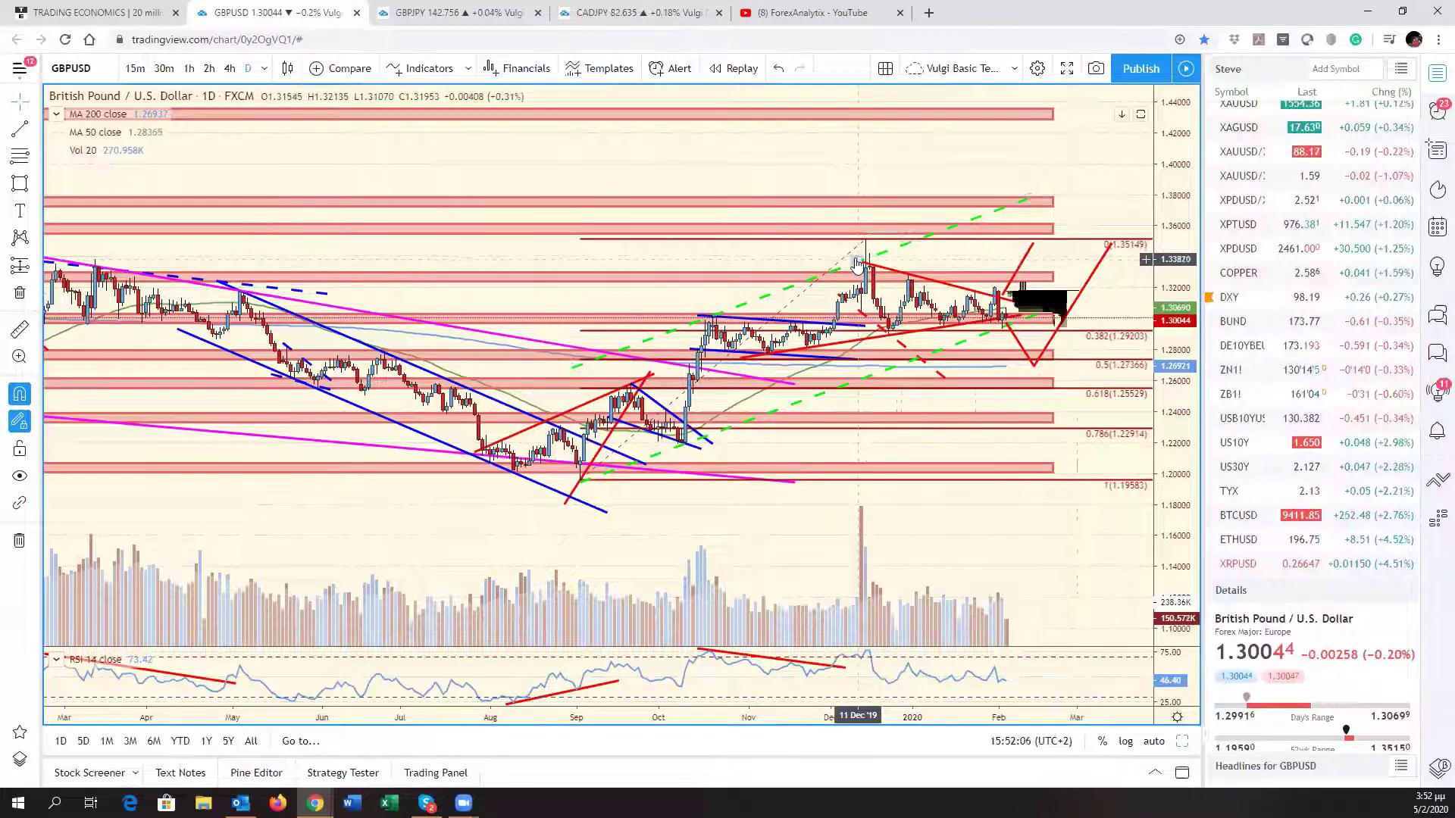
Delete the short red diagonal line, leaving the other red projection lines in place
left_click(900, 269)
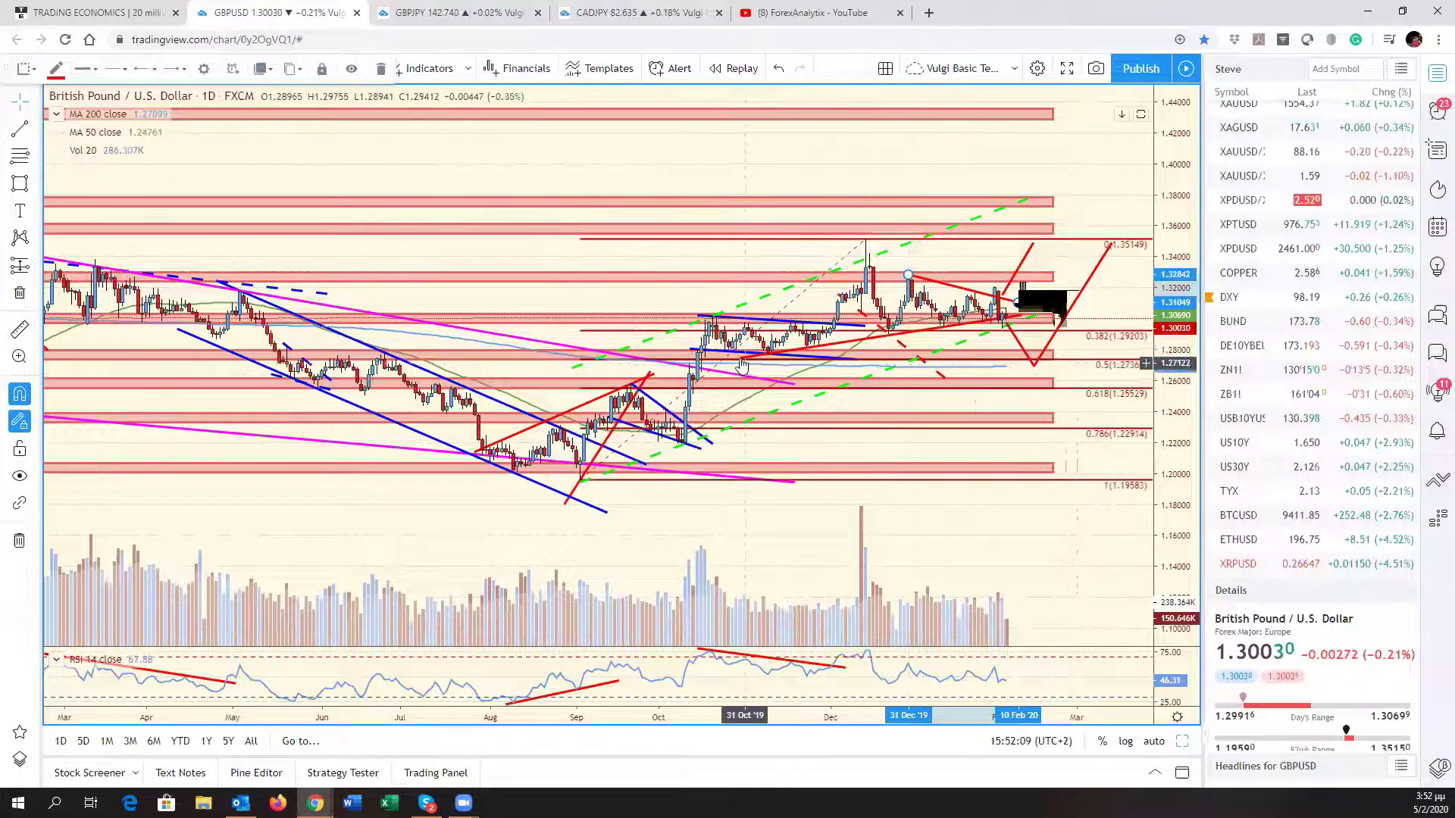
left_click(885, 333)
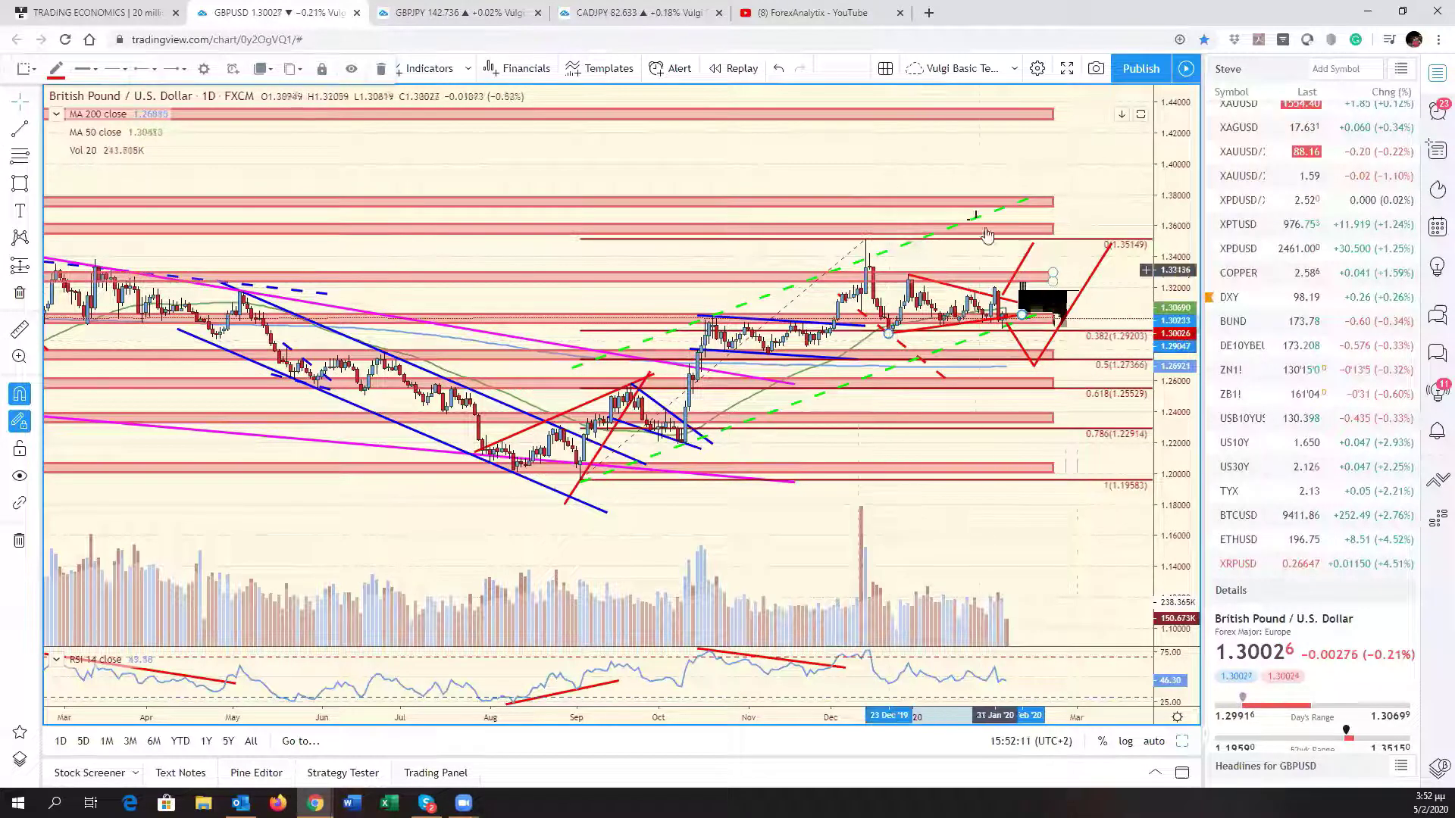
left_click(1023, 270)
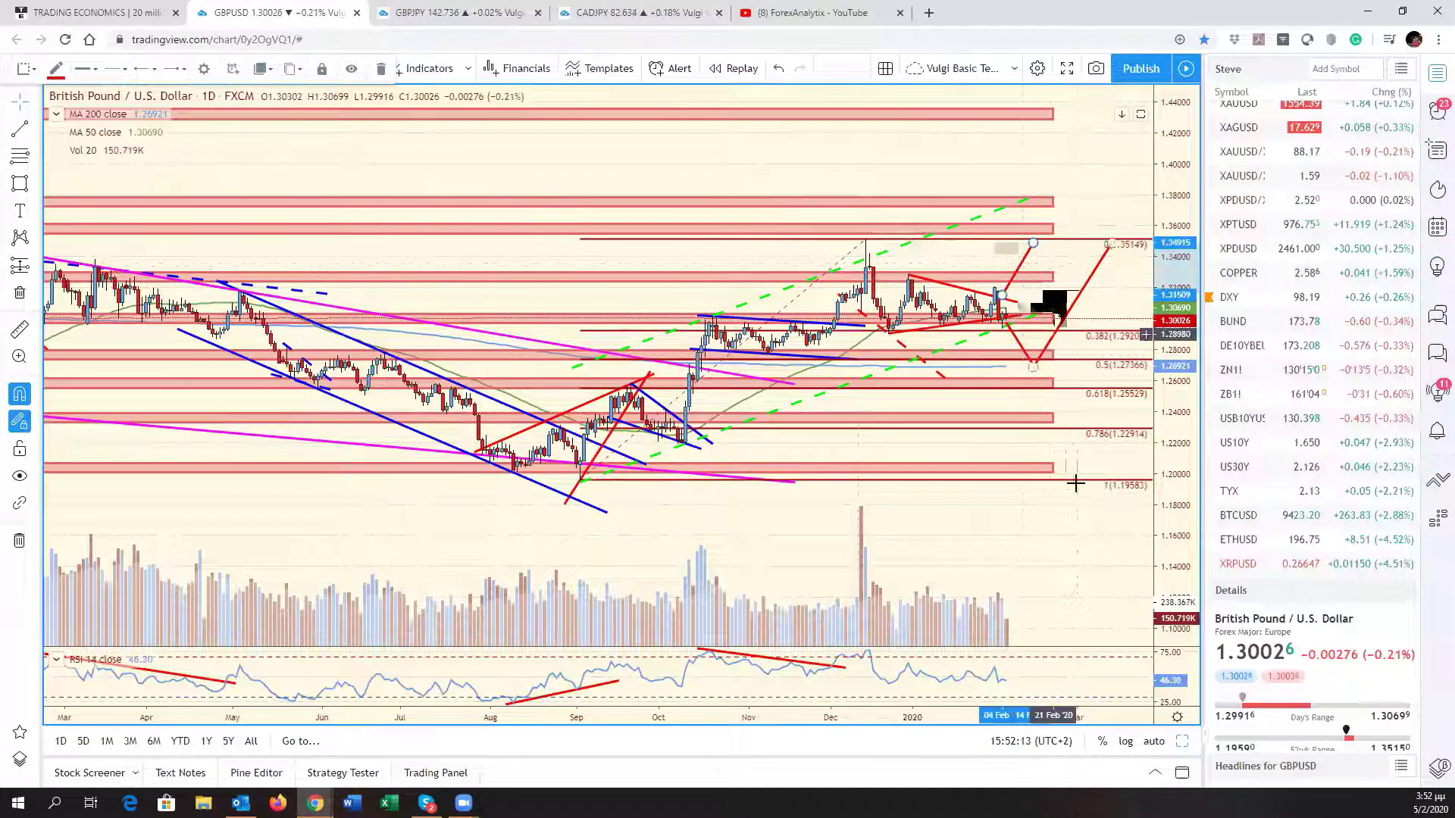
key("Delete")
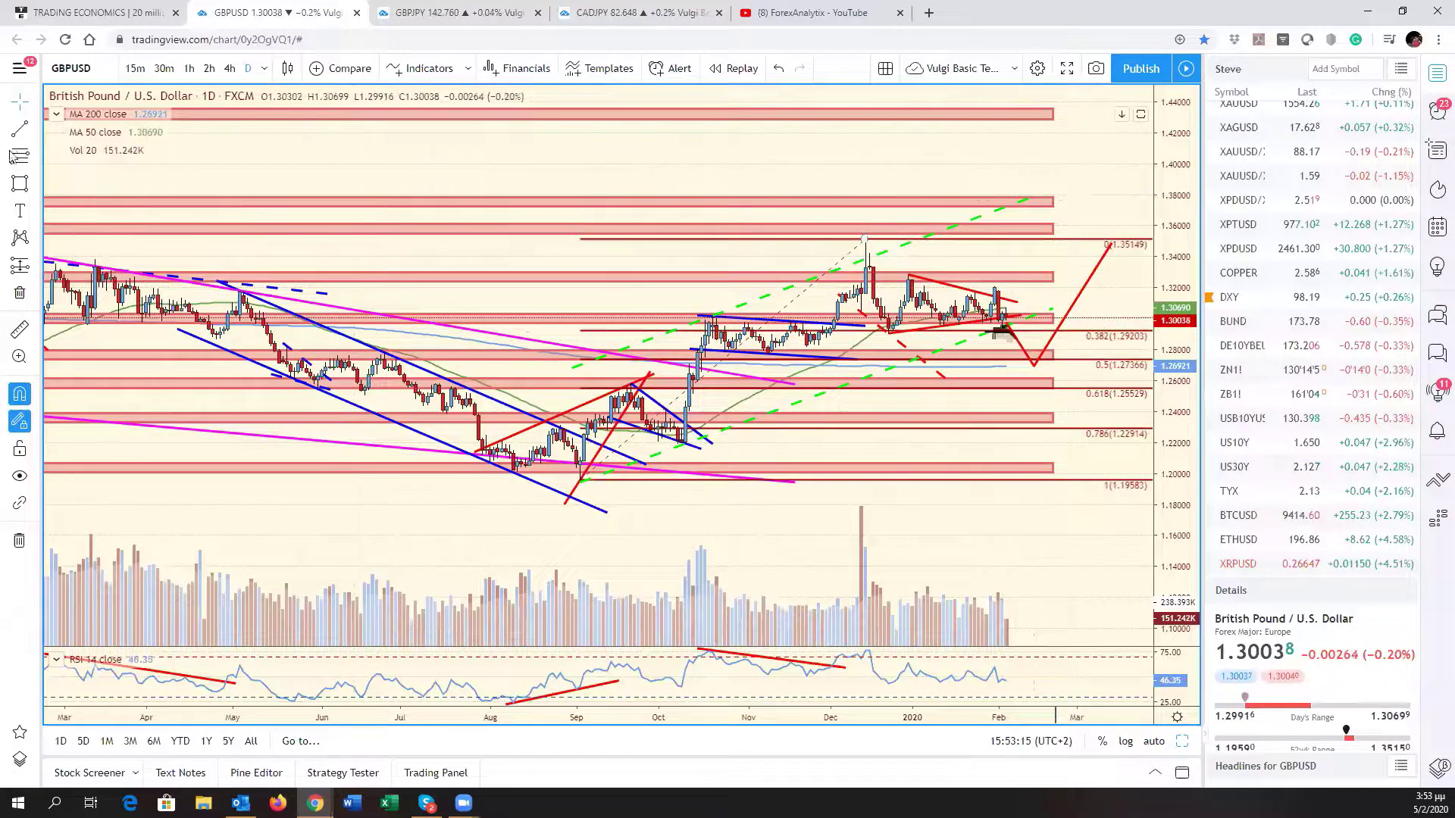
Draw a red trend line from the triangle apex up to about 1.35
left_click(19, 131)
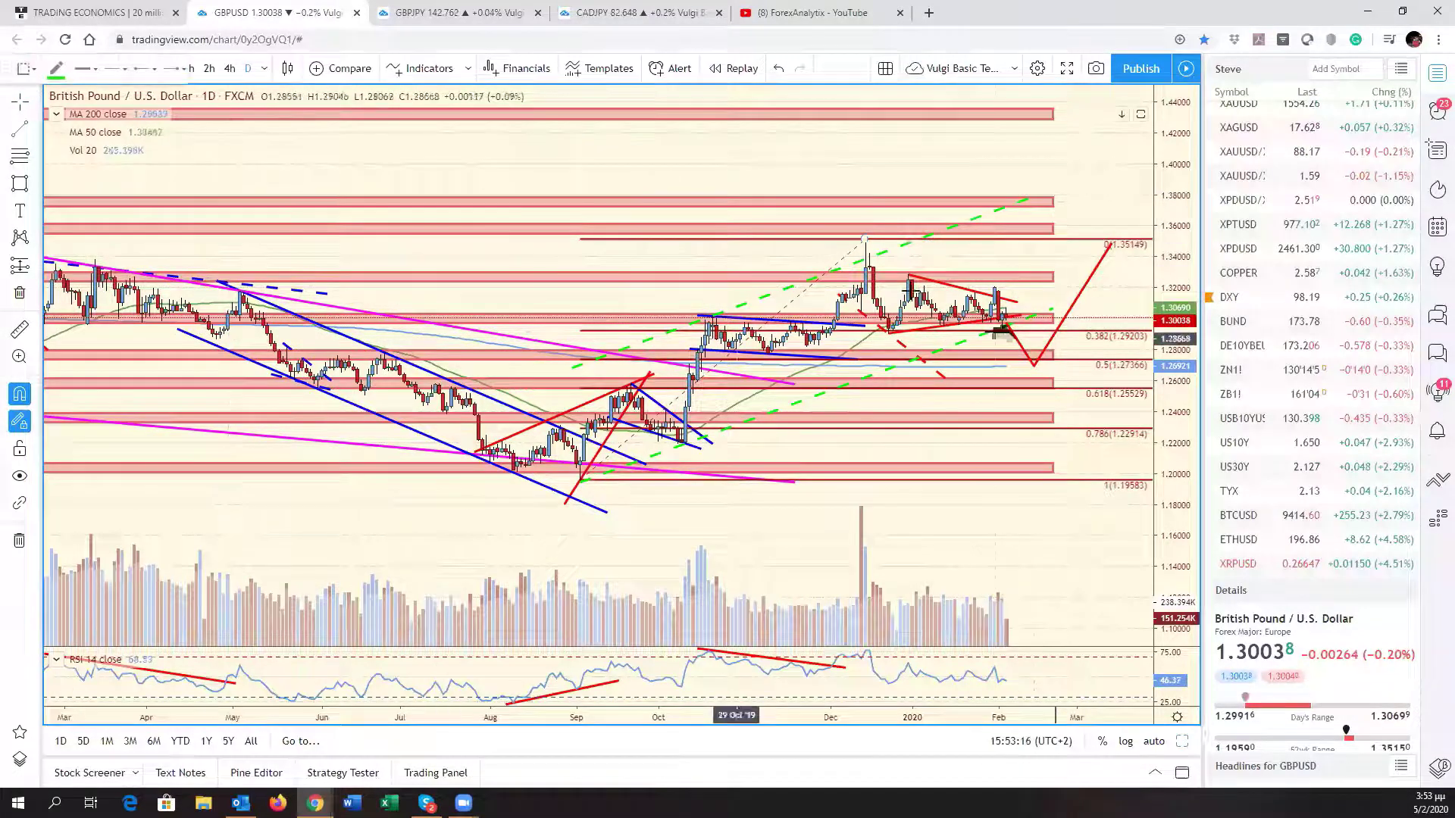
left_click(1011, 299)
left_click(1048, 241)
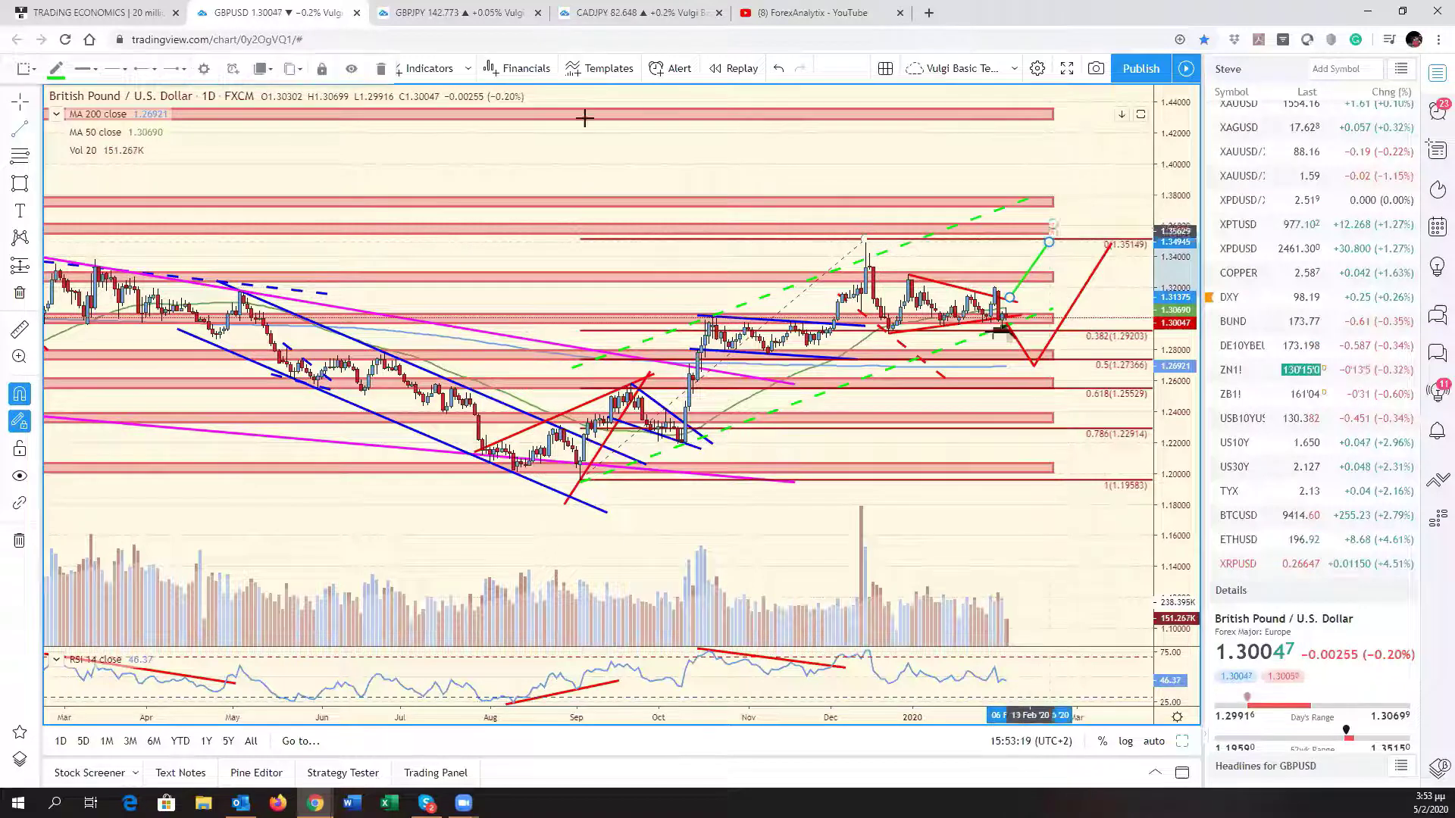
left_click(55, 75)
left_click(59, 124)
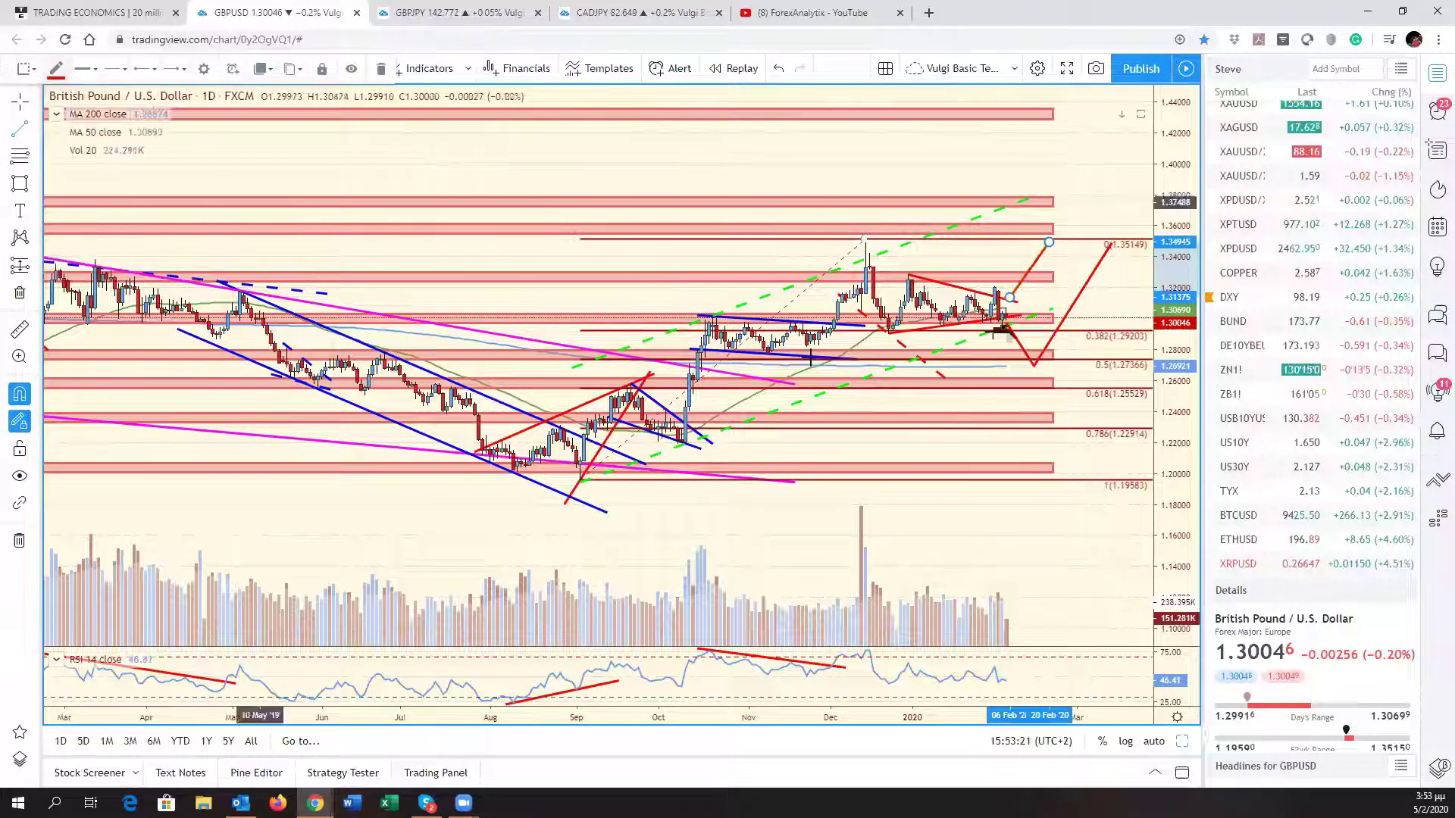
left_click(1041, 301)
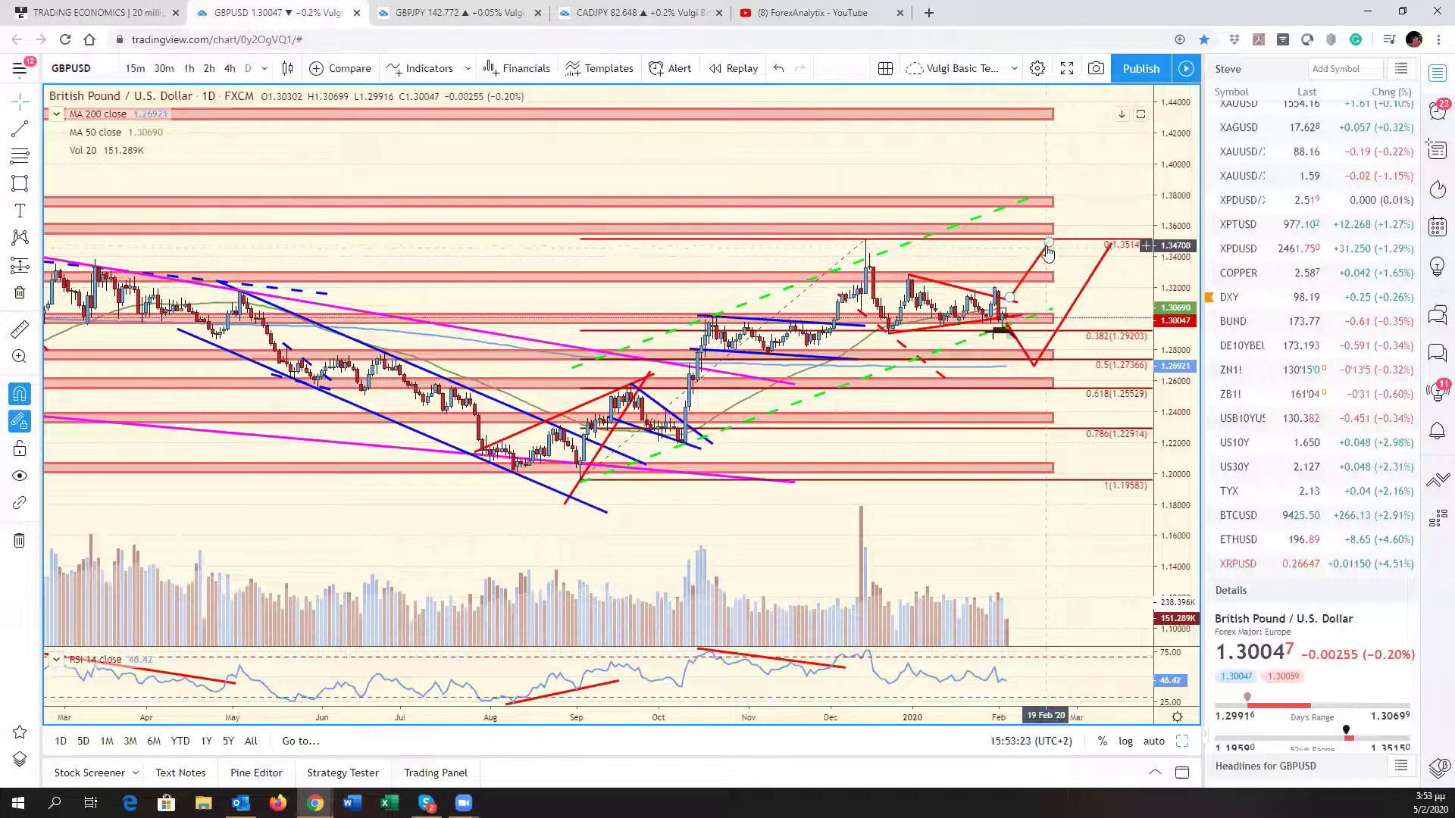
left_click(1046, 240)
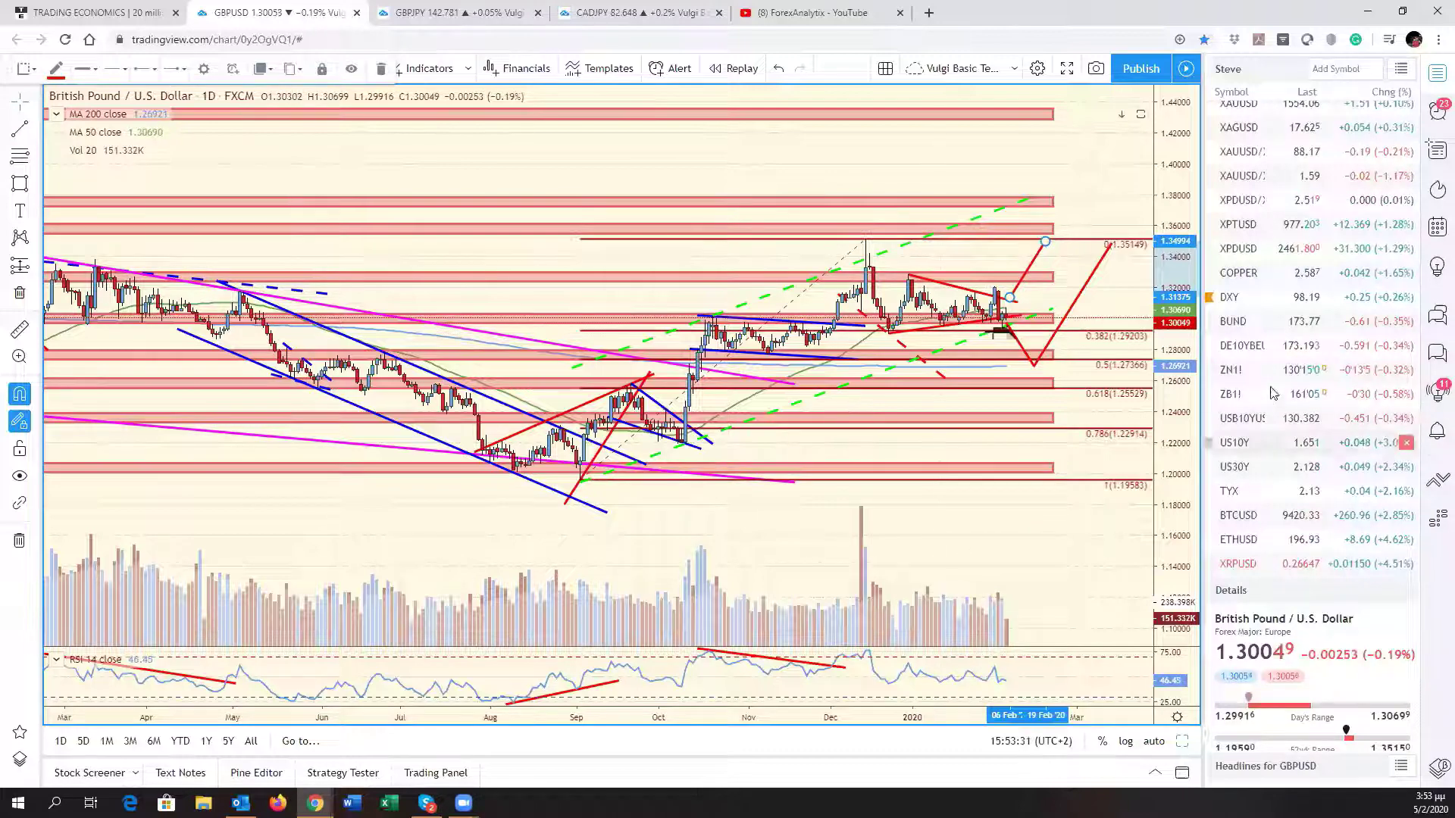
scroll(1281, 318, "up", 4)
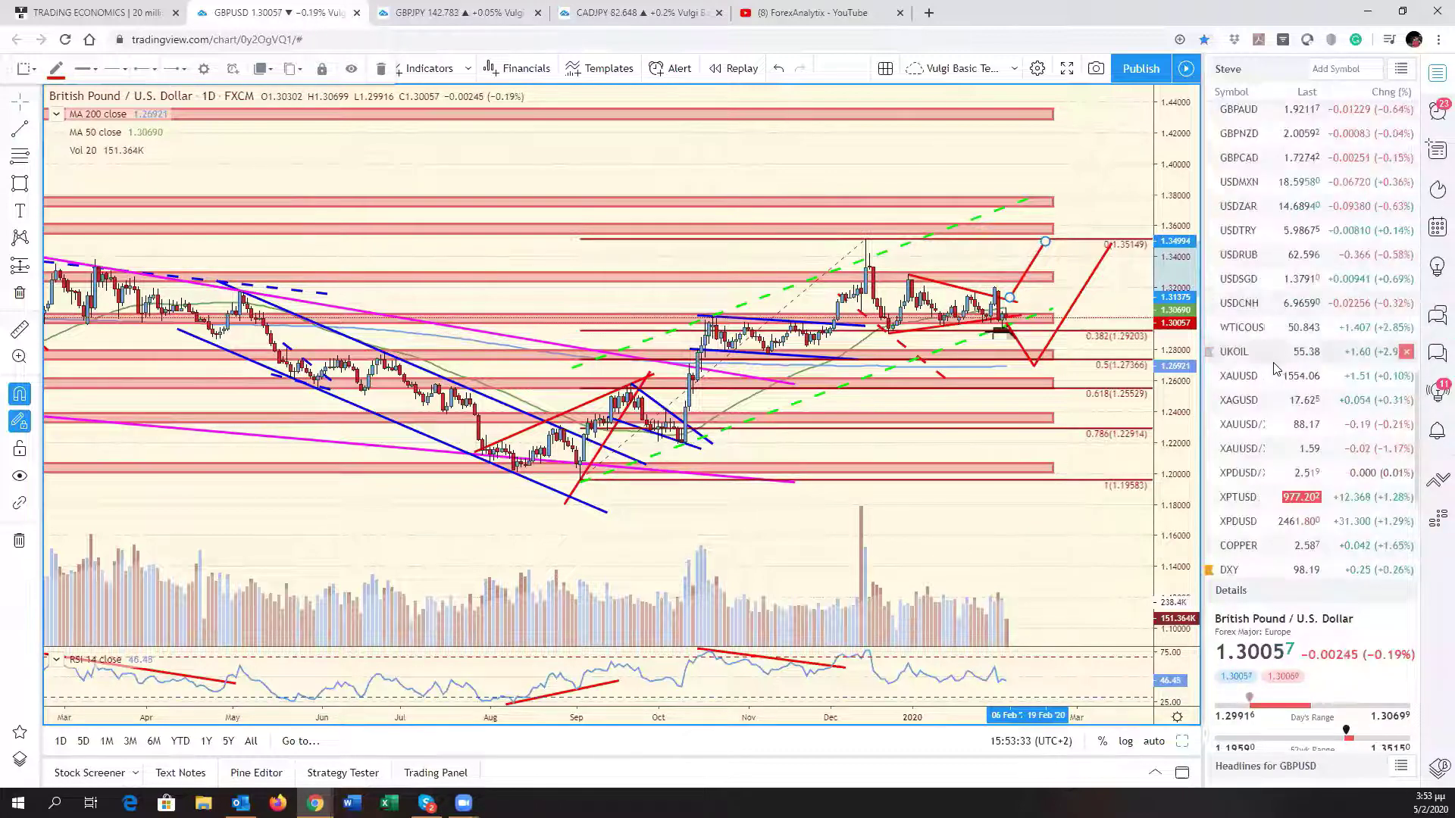
scroll(1275, 369, "up", 4)
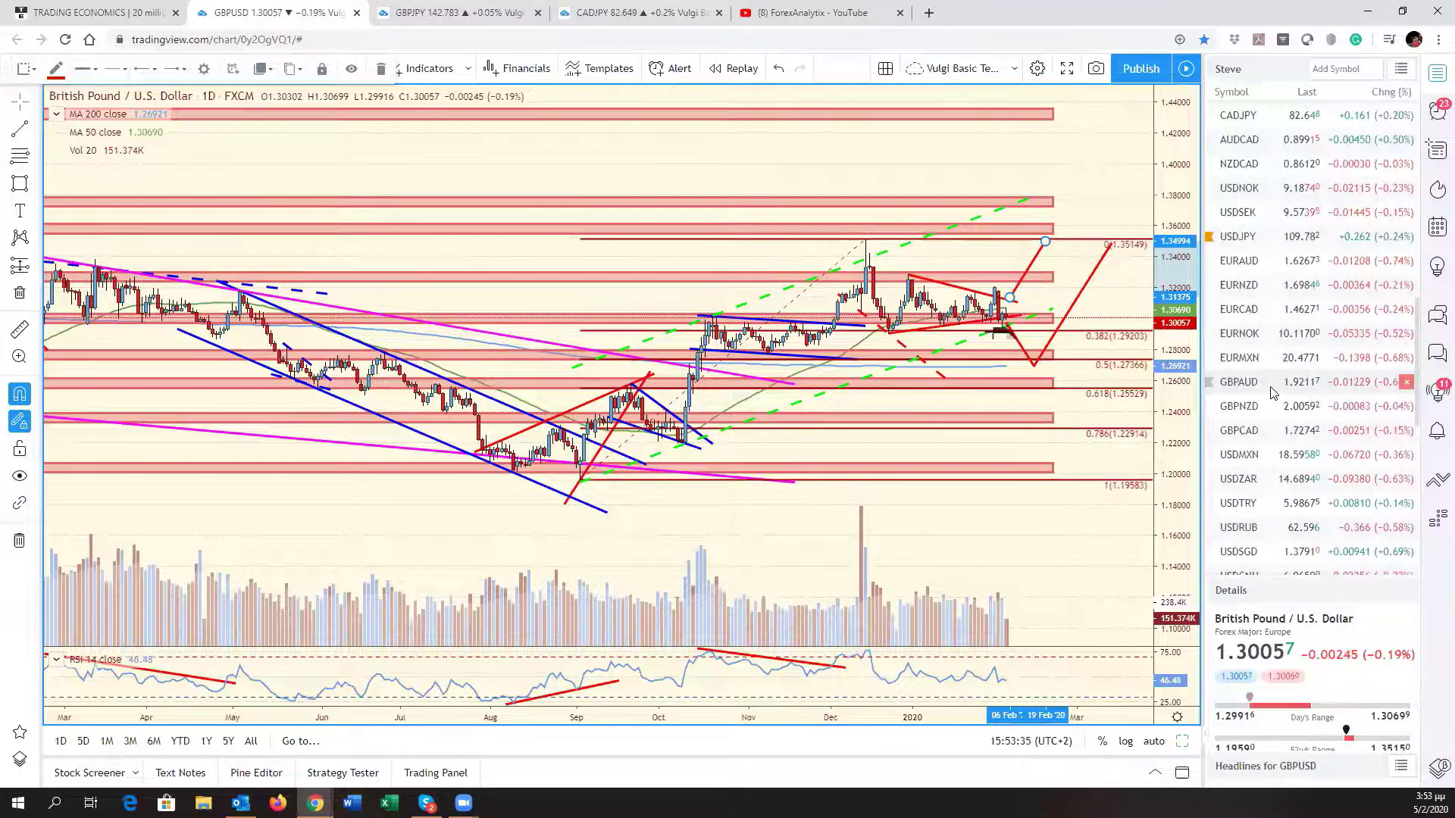
Switch the chart to GBPAUD and pan along its recent bars
left_click(1273, 389)
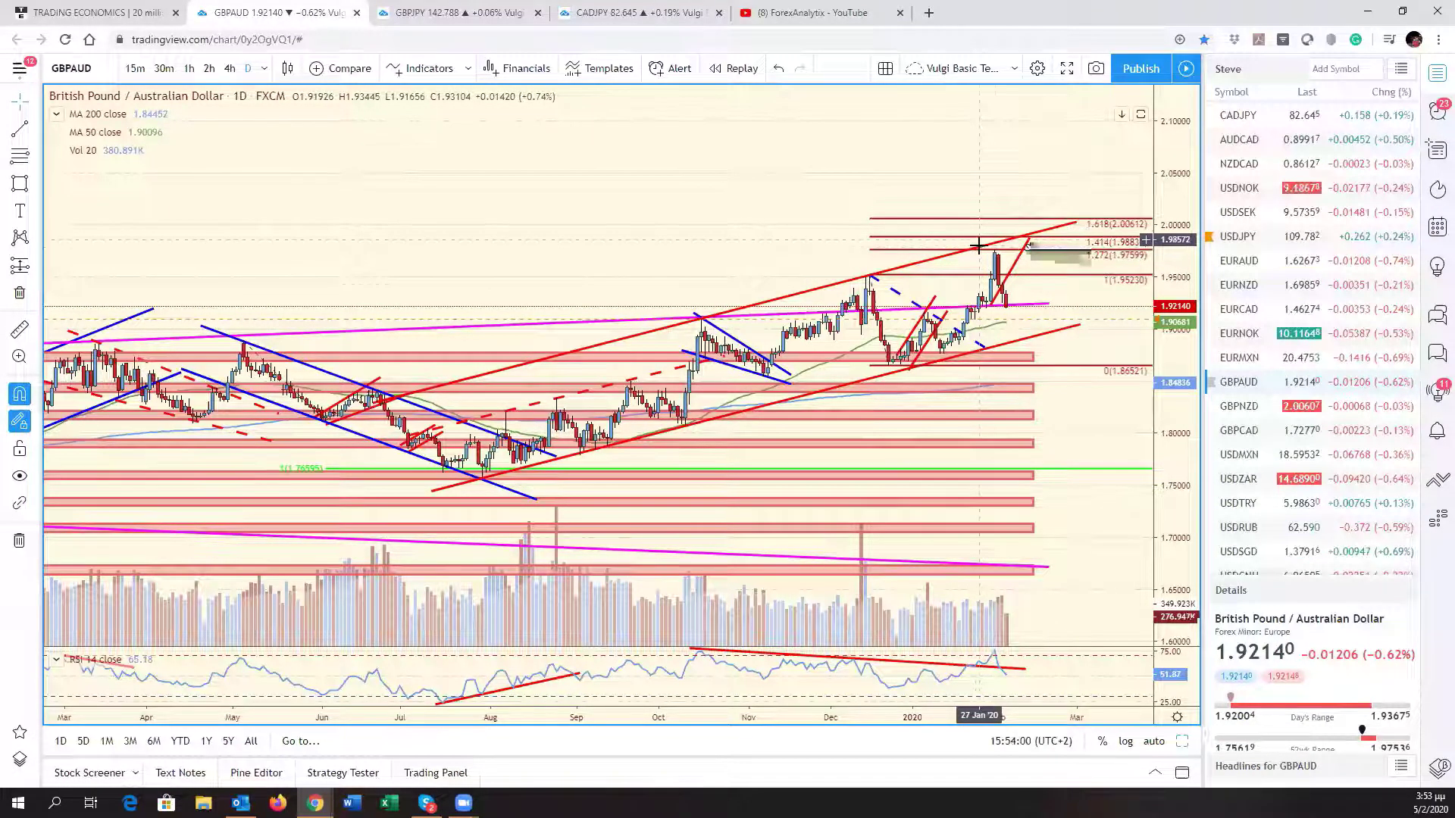
left_click_drag(1026, 319, 1051, 317)
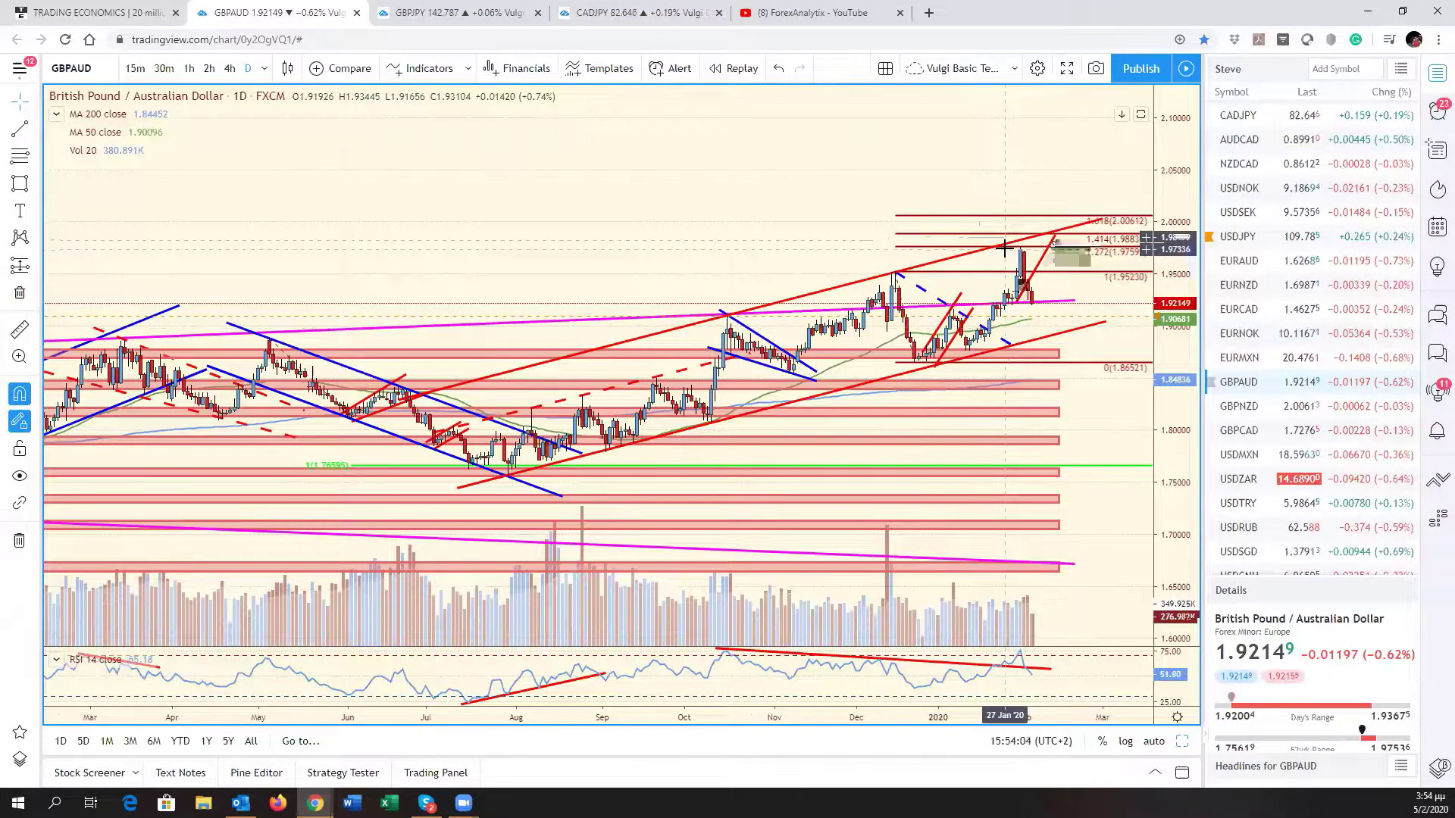
scroll(1008, 257, "down", 1)
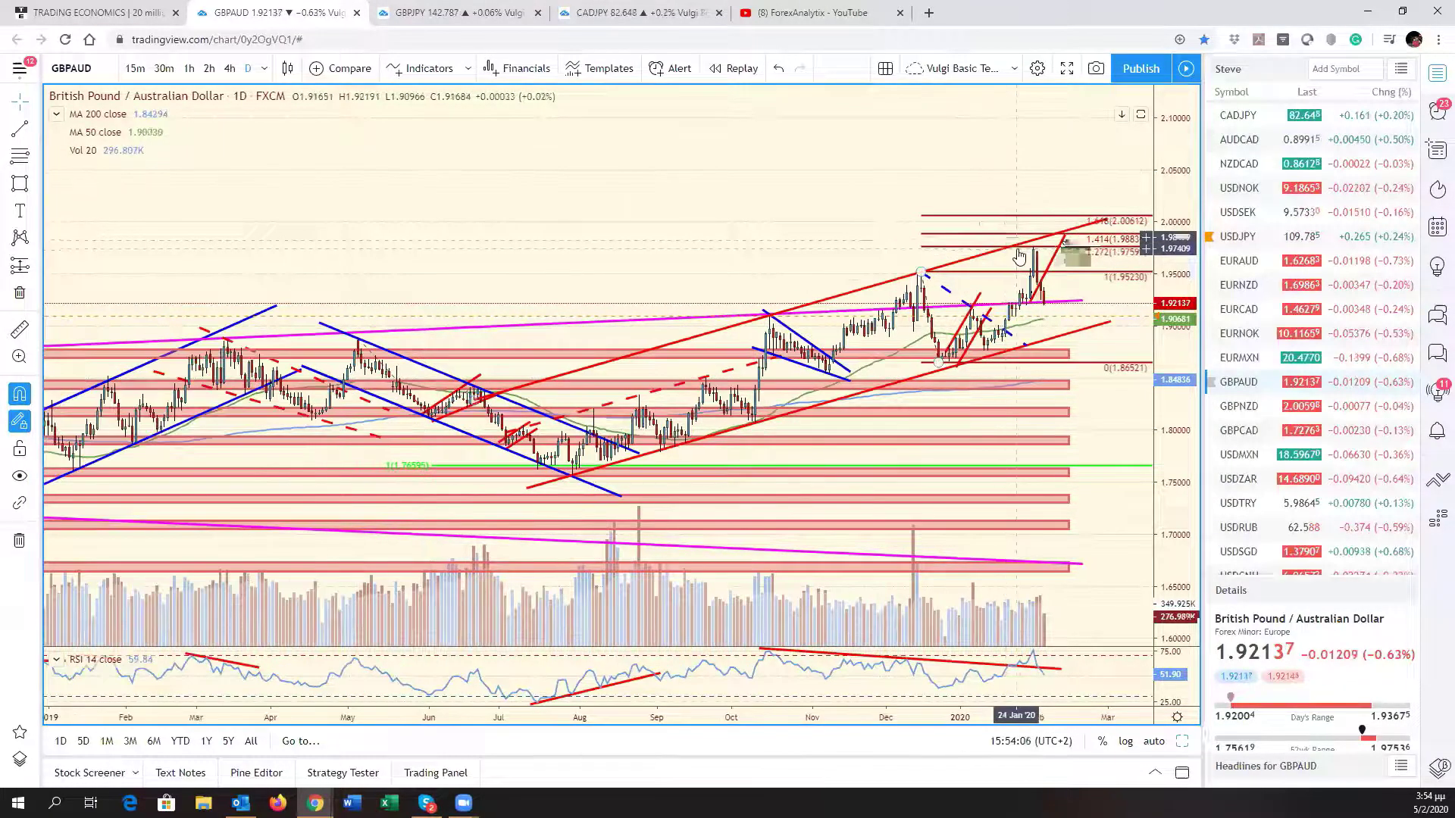
scroll(1008, 265, "up", 2)
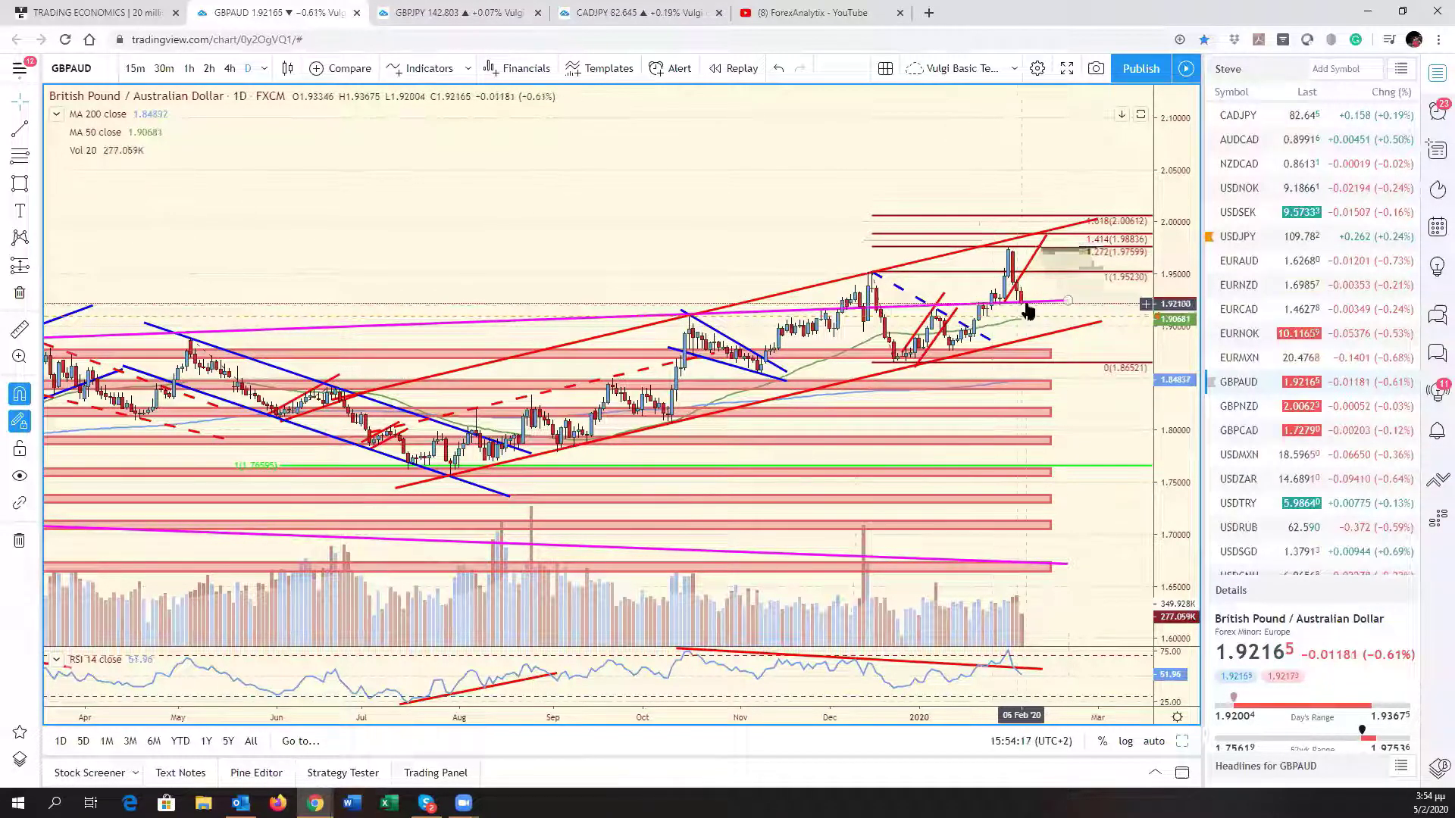
Reshape the red projection to dip to the lower channel line, then rise toward the upper fib levels
left_click(1043, 259)
left_click_drag(1044, 259, 1070, 256)
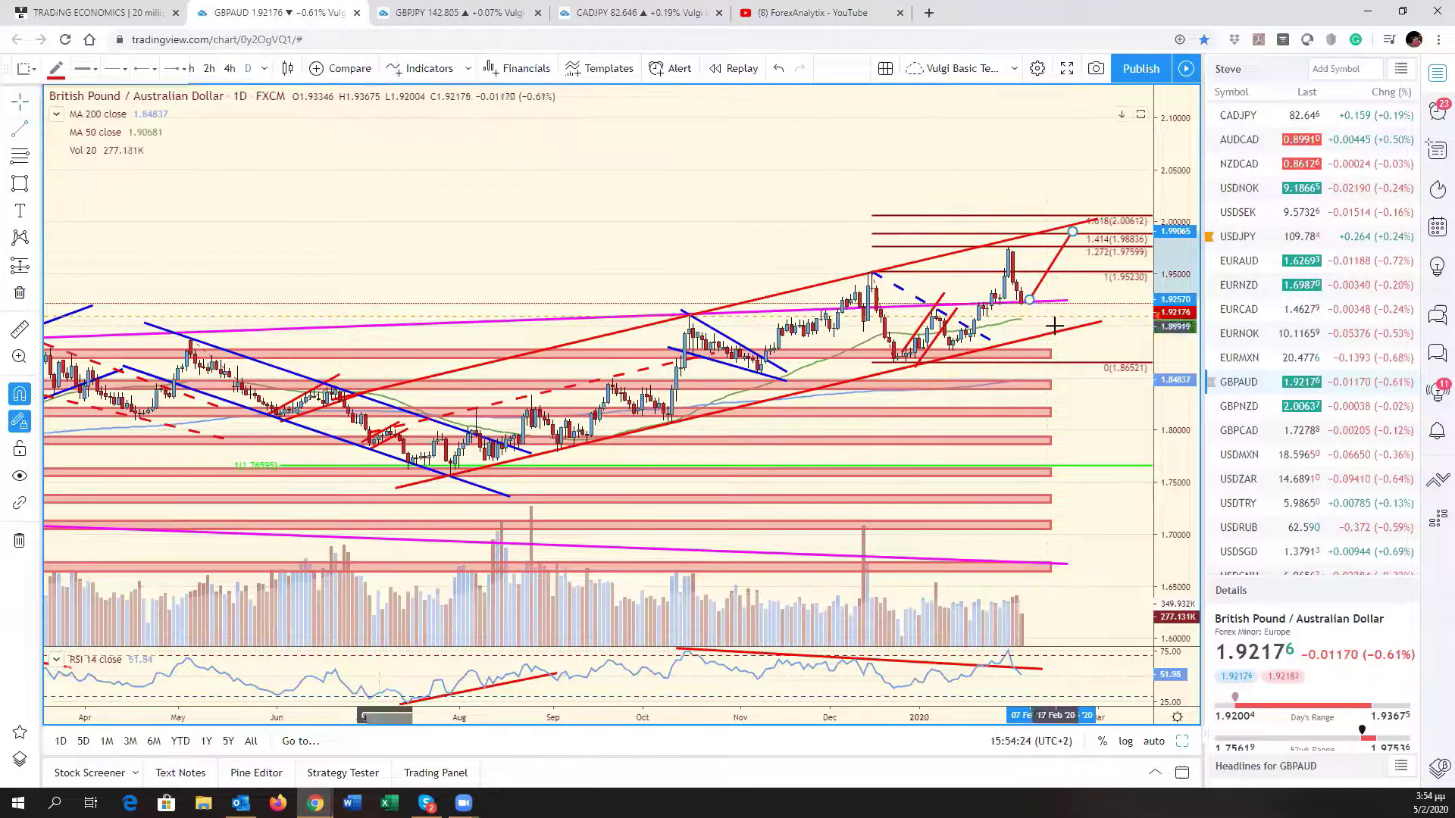
left_click_drag(1026, 304, 1046, 330)
left_click(1045, 331)
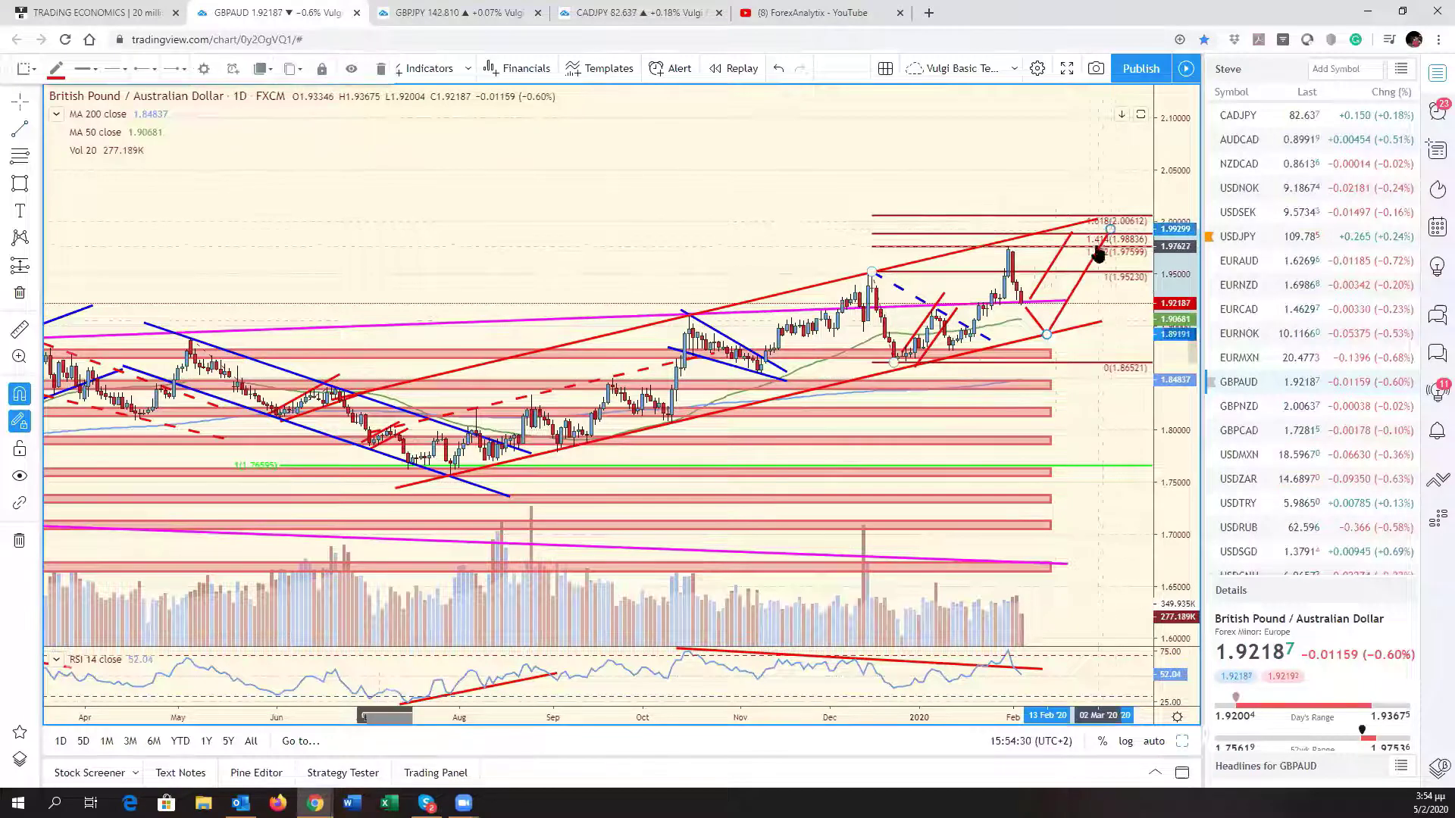
left_click(1109, 227)
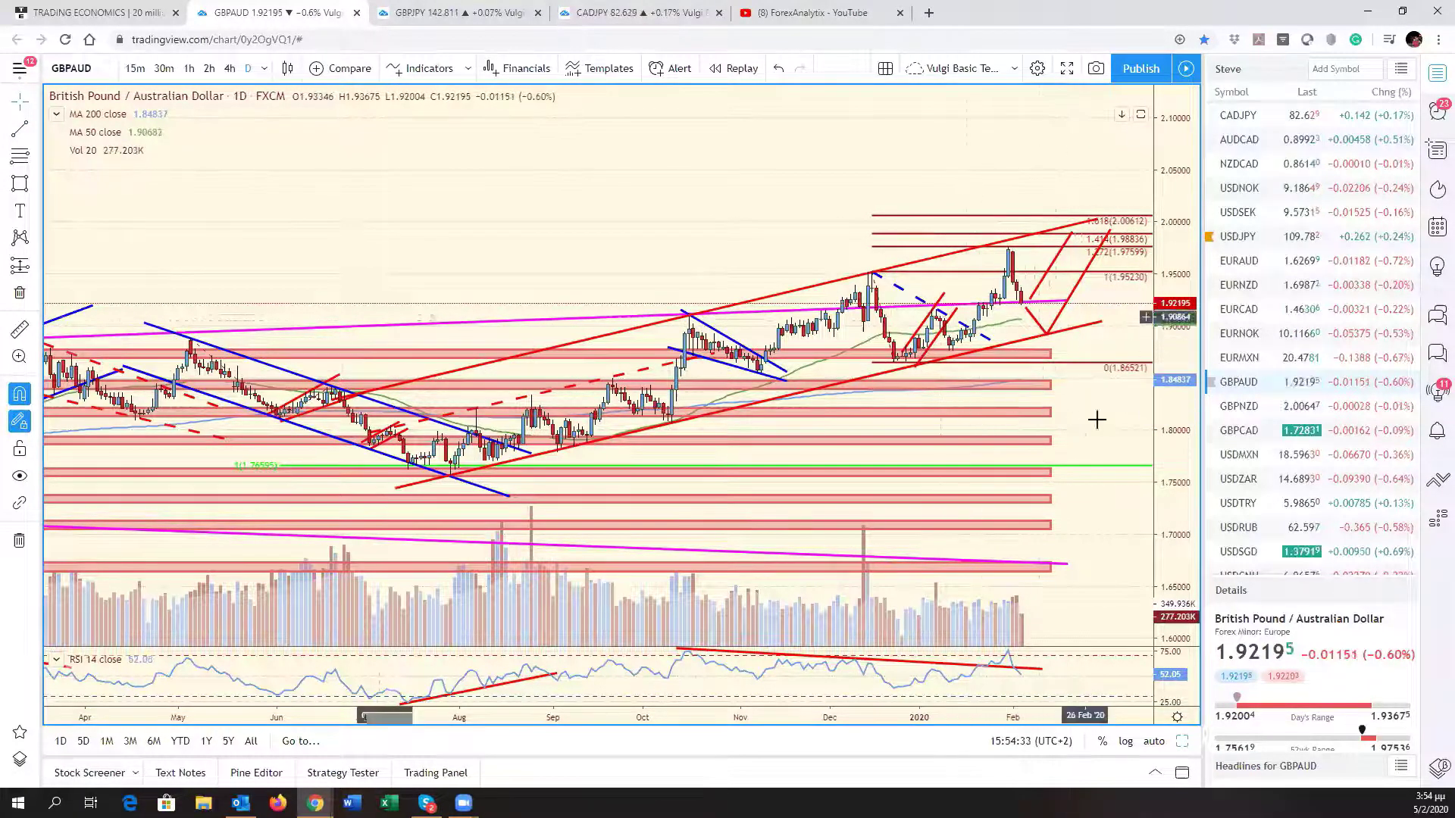
left_click(1008, 388)
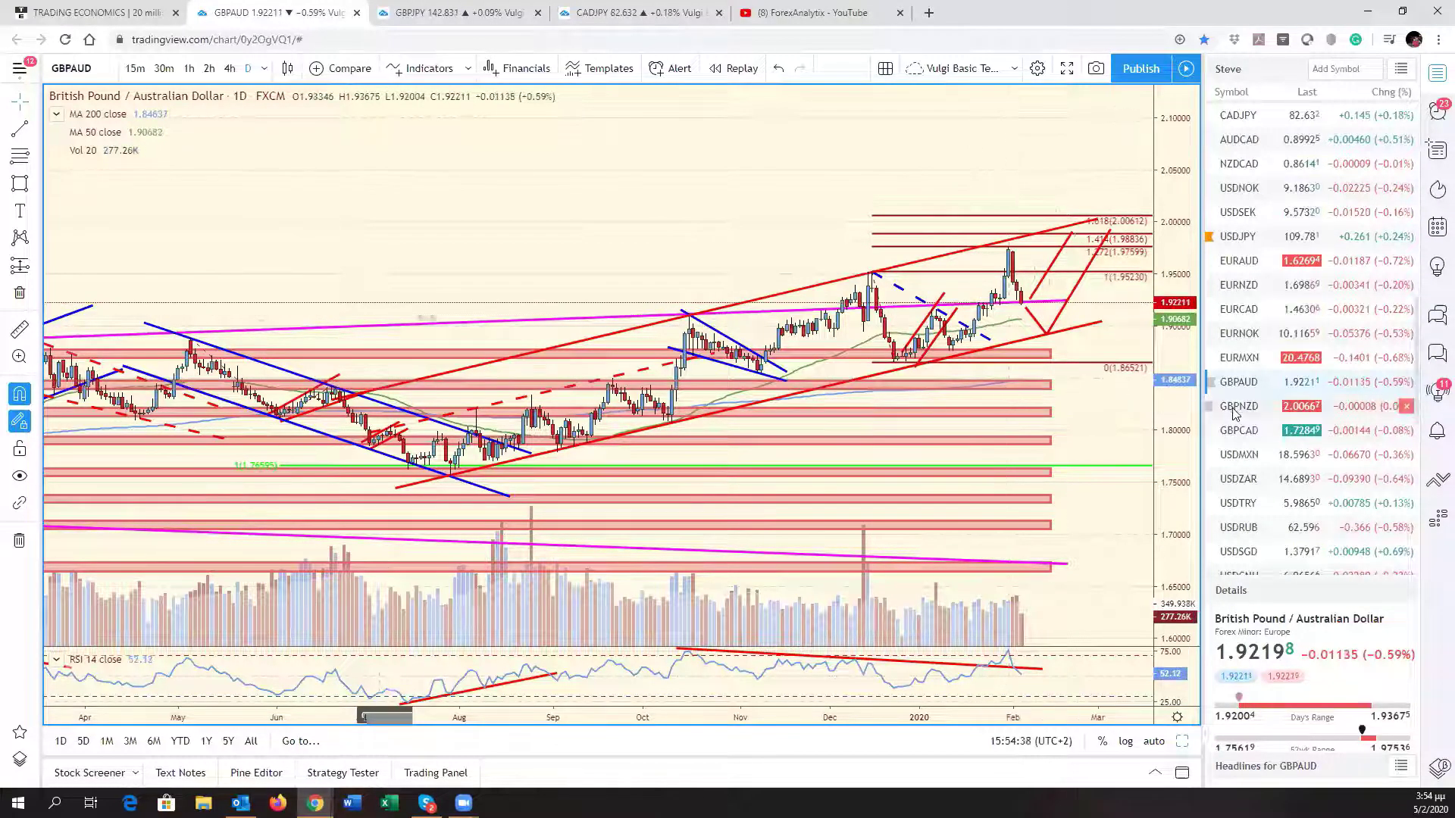
Load GBPNZD from the watchlist and compress and zoom out the chart to show history from 2014
key("Down")
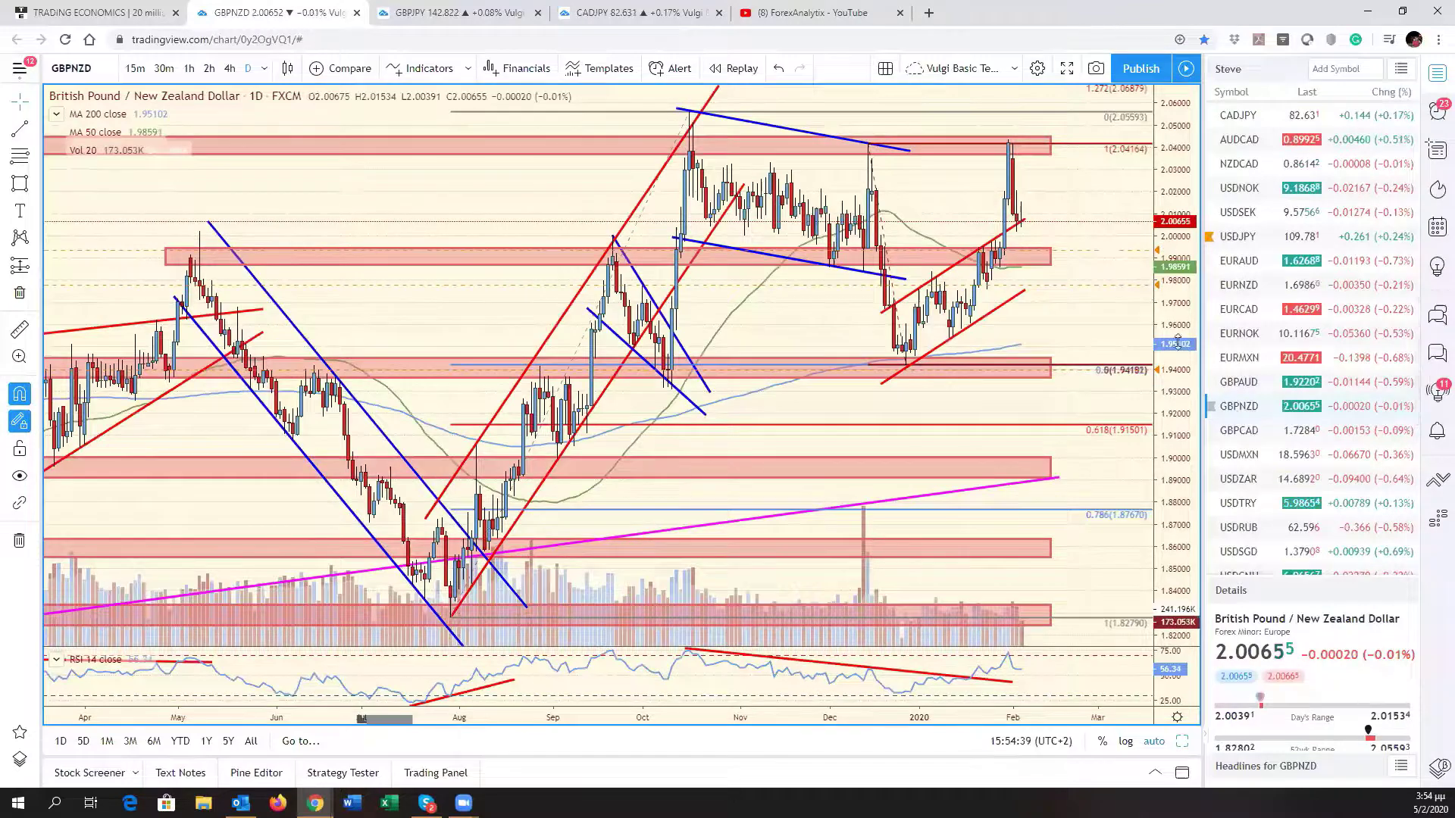
left_click_drag(1151, 255, 1098, 489)
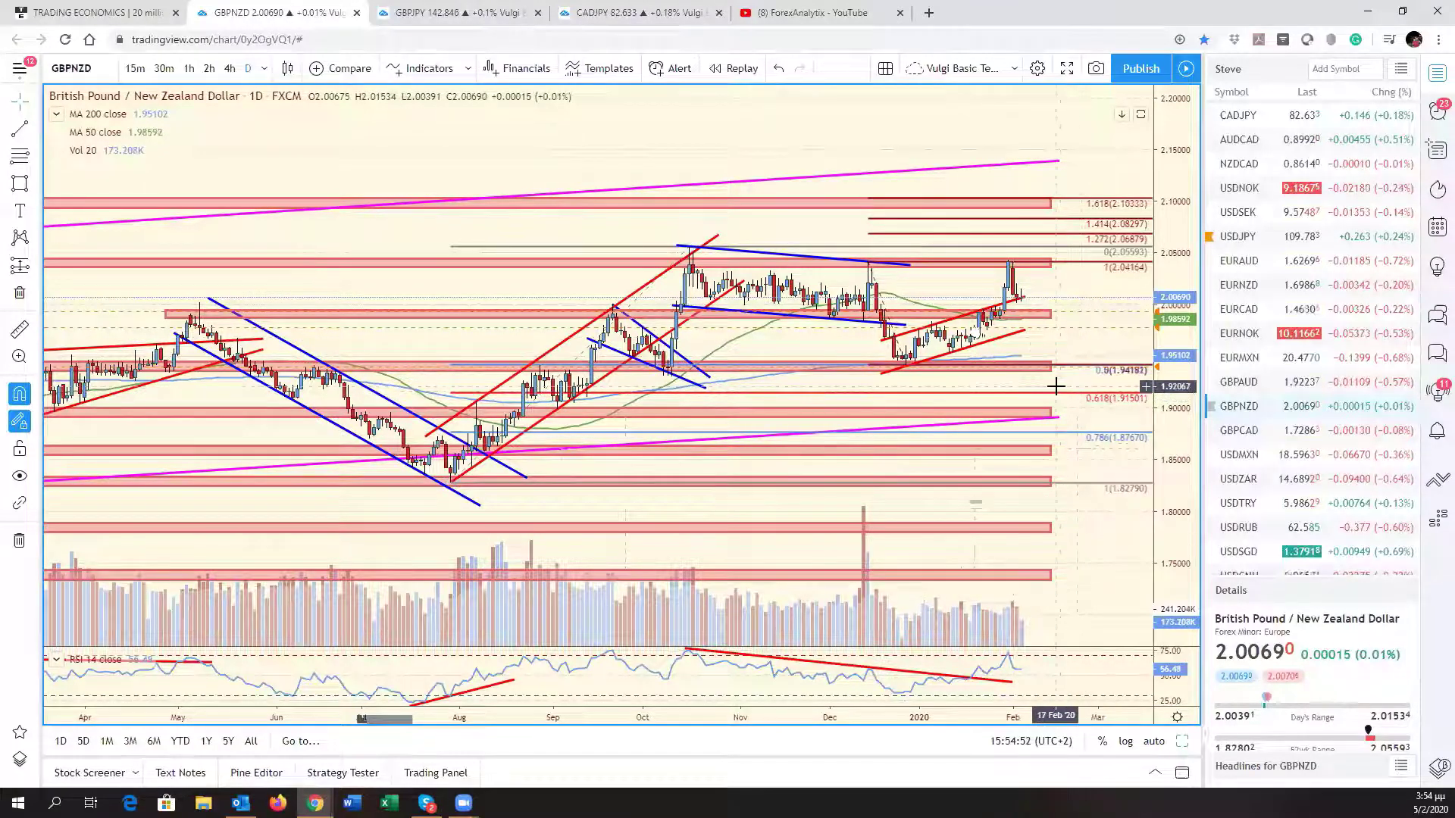
scroll(1083, 394, "down", 3)
left_click_drag(1178, 365, 1191, 493)
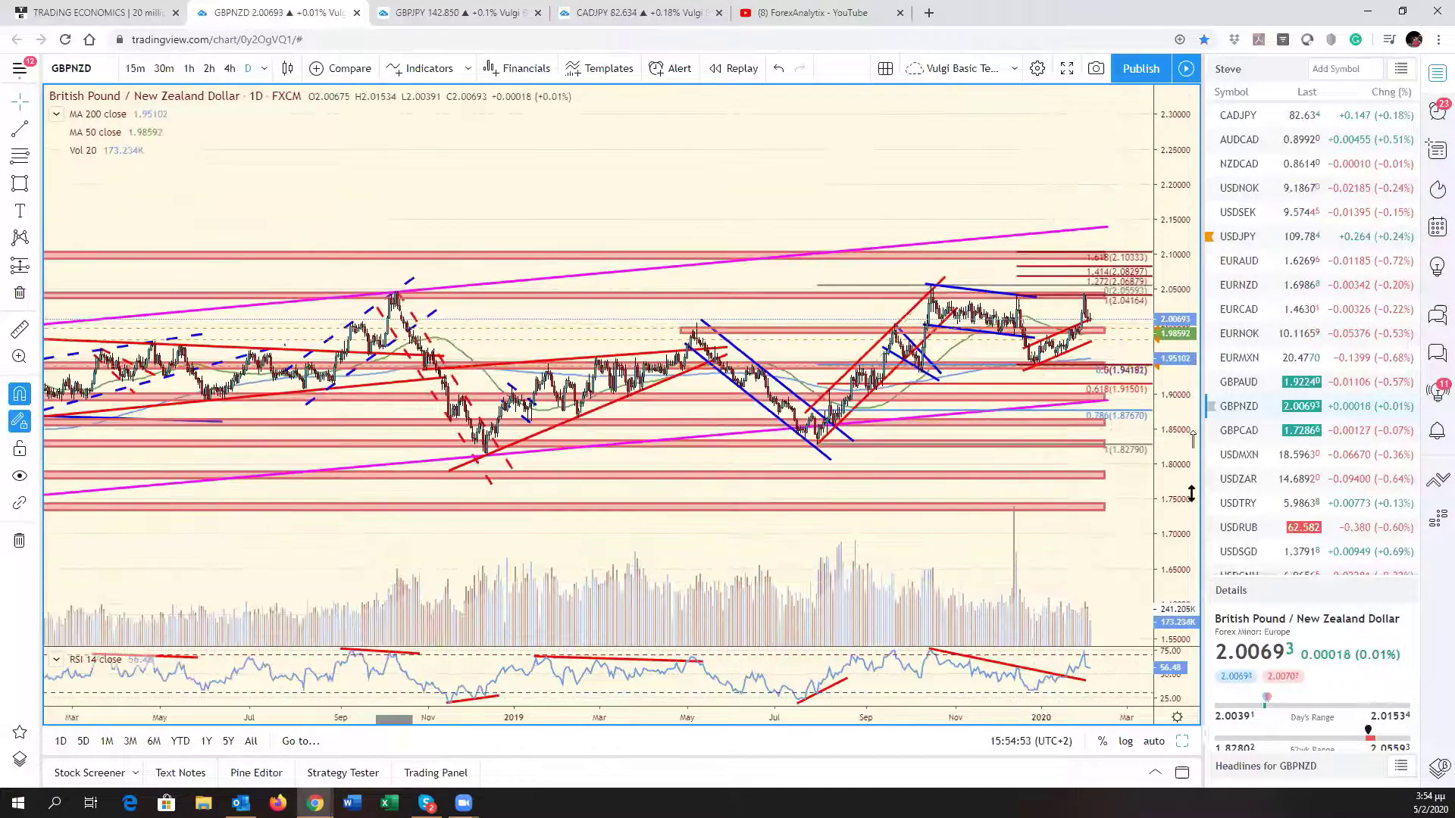
scroll(939, 489, "down", 4)
scroll(864, 530, "down", 2)
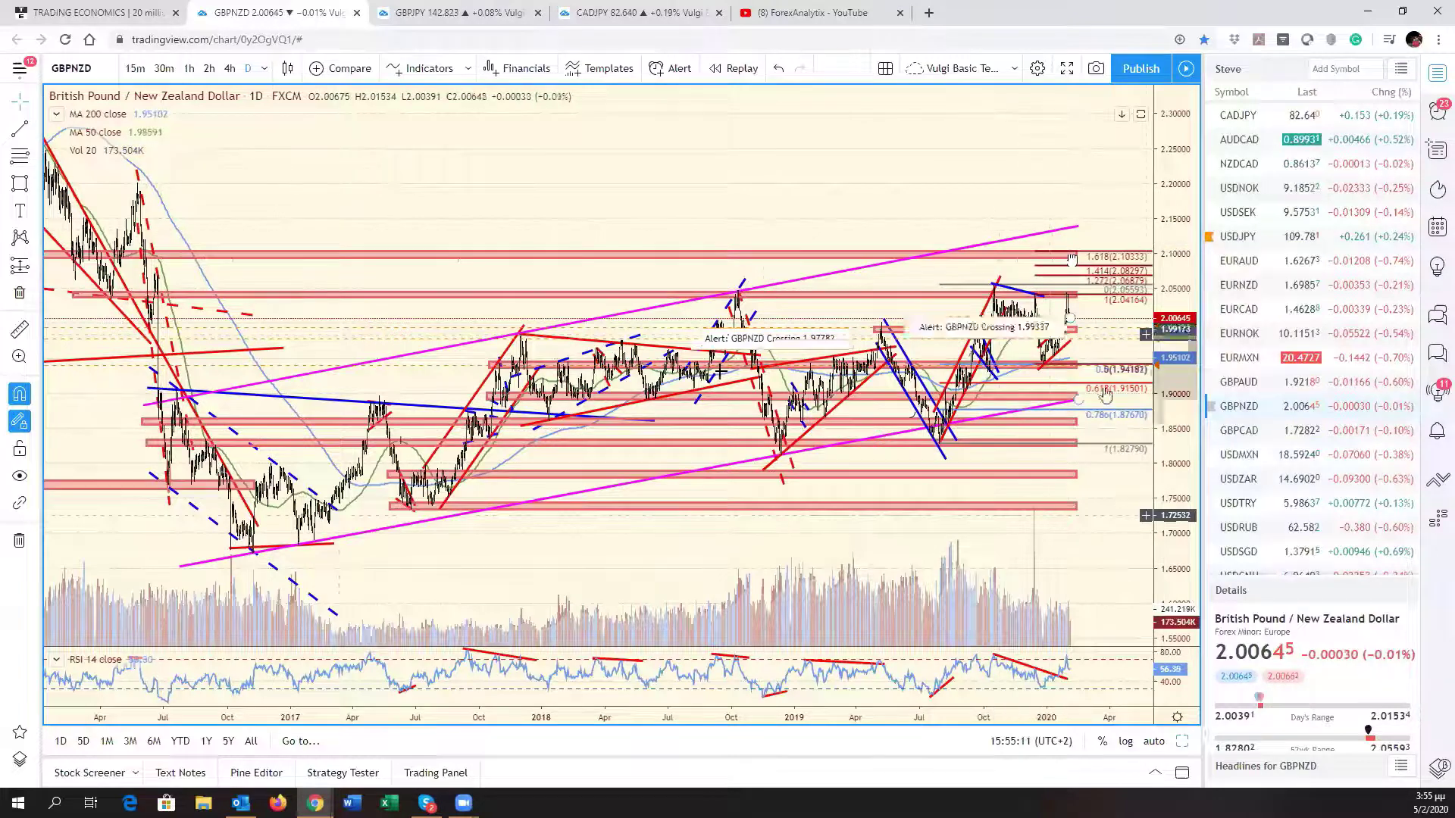
scroll(1084, 371, "up", 5)
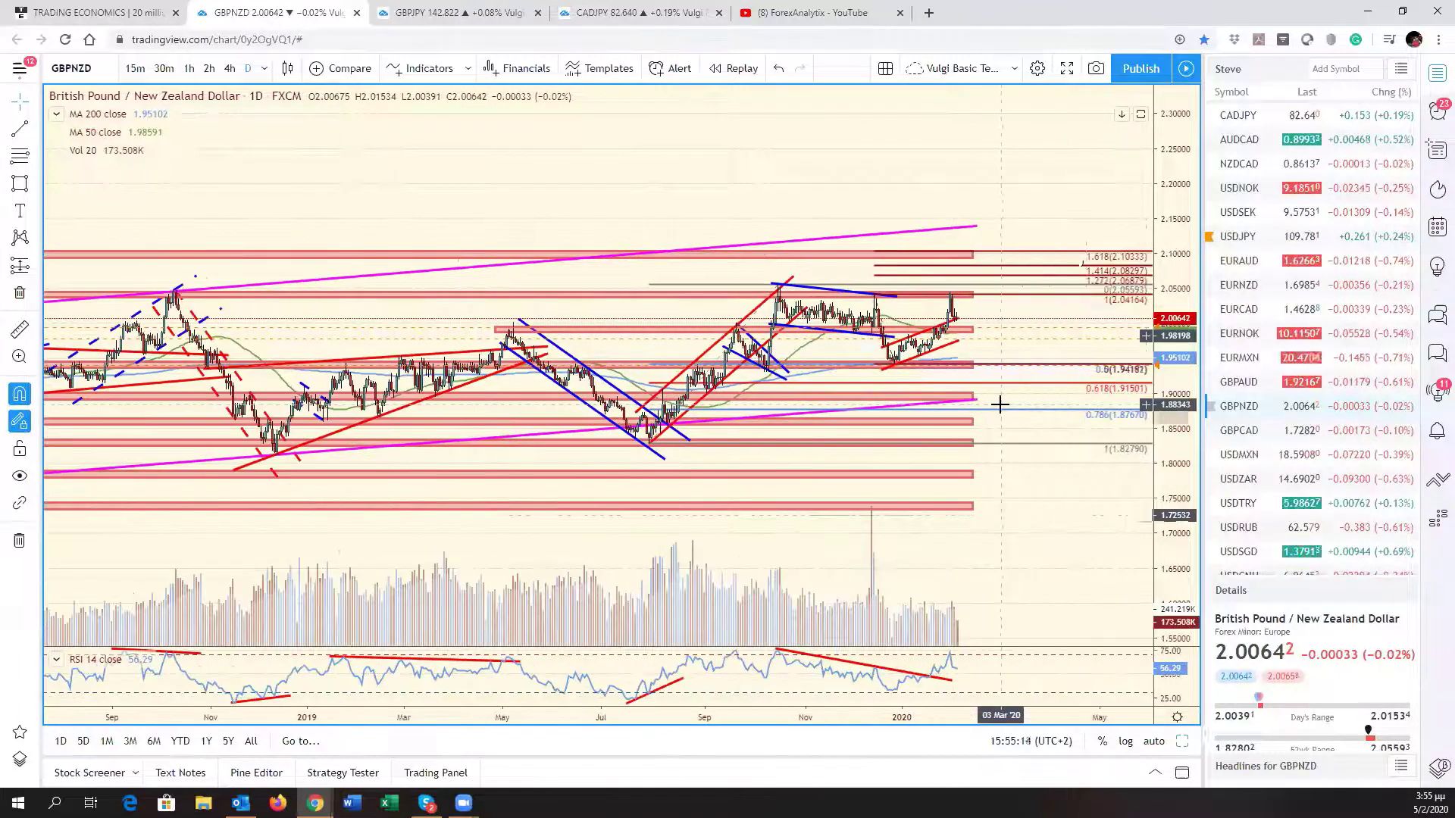
scroll(1001, 405, "up", 2)
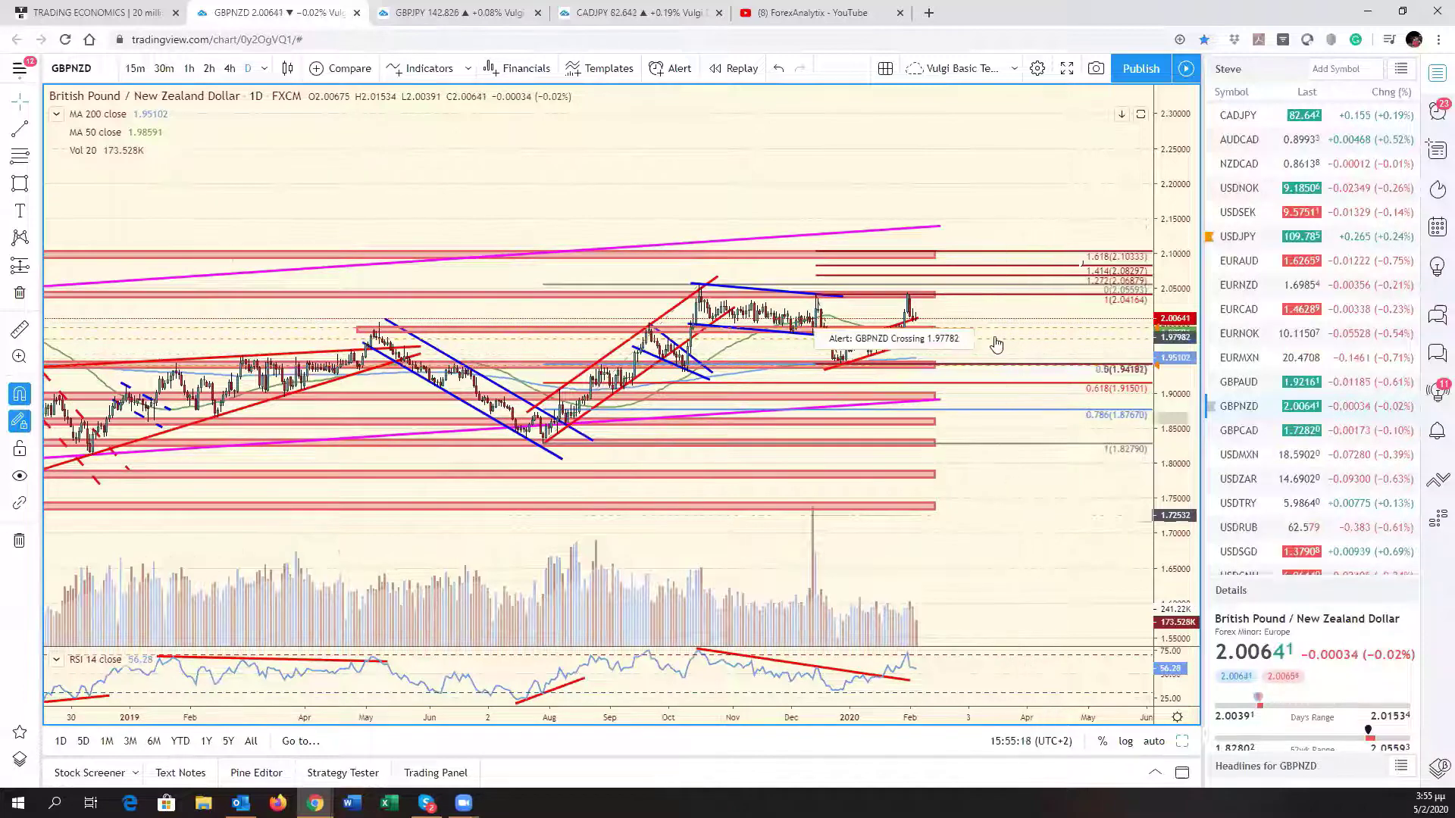
scroll(996, 346, "up", 3)
scroll(995, 344, "up", 1)
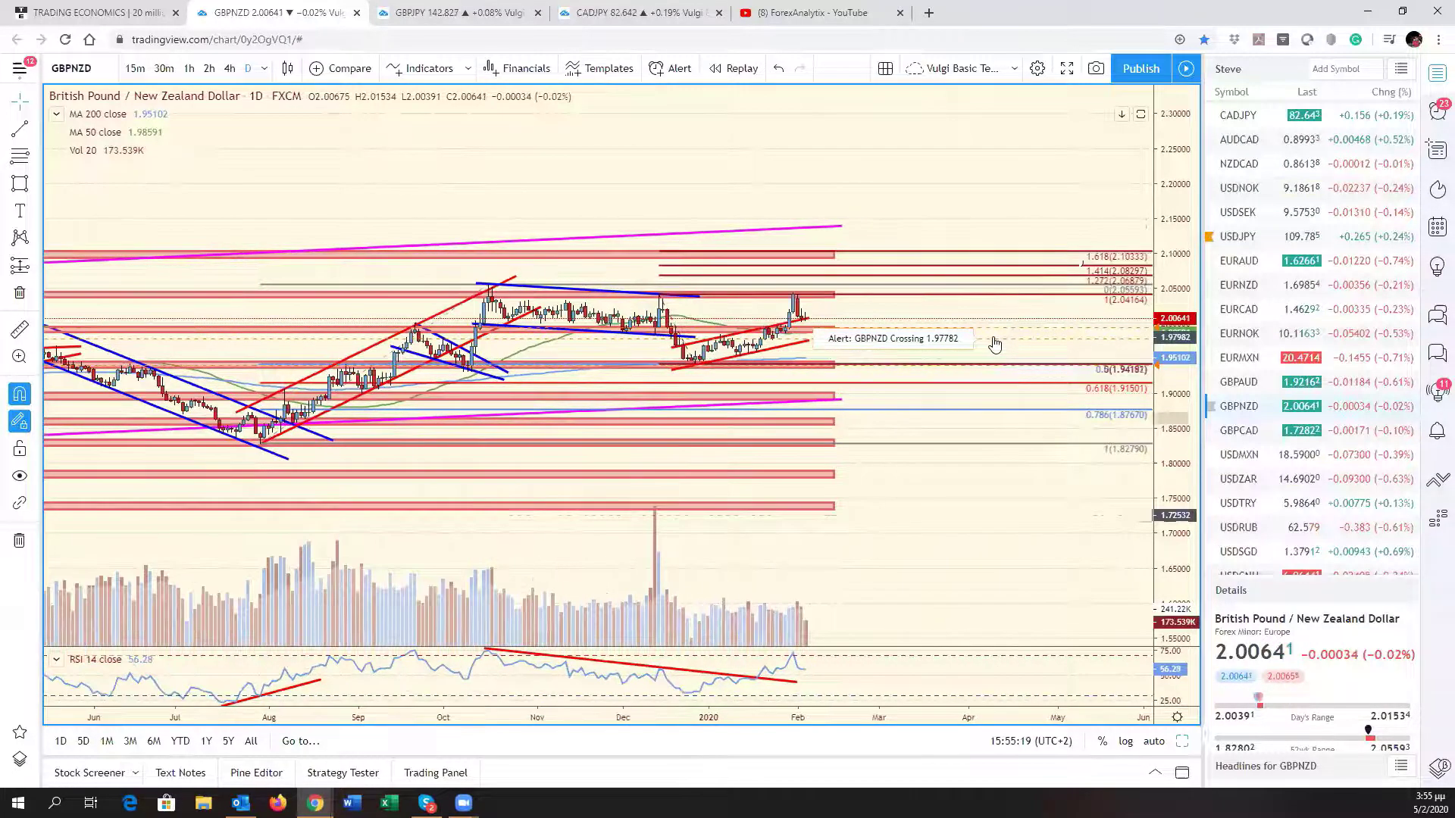
scroll(825, 344, "down", 6)
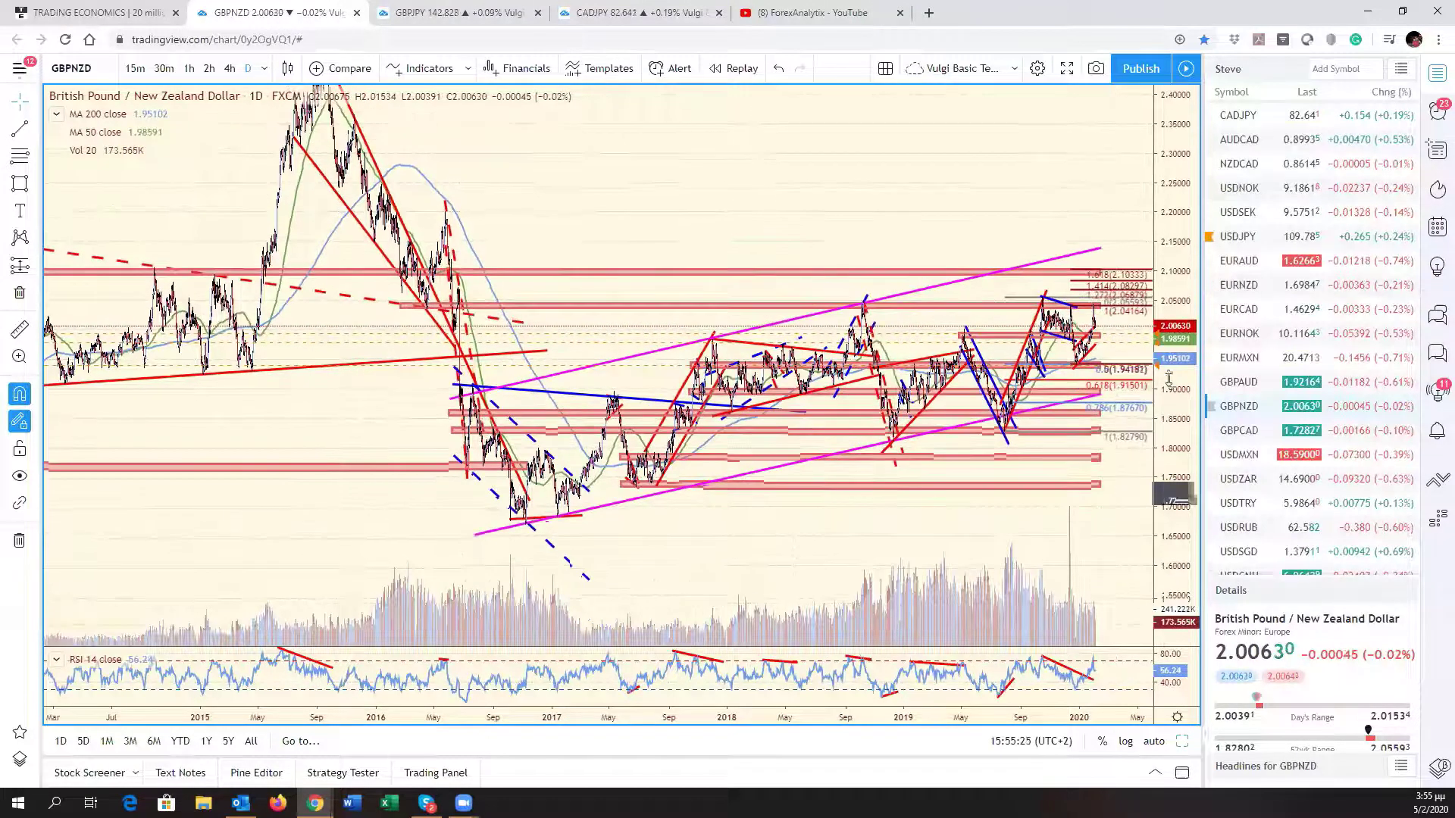
Draw a Fib retracement from the Aug 2015 high to the low near 1.67 and apply a saved template
left_click_drag(789, 224, 806, 285)
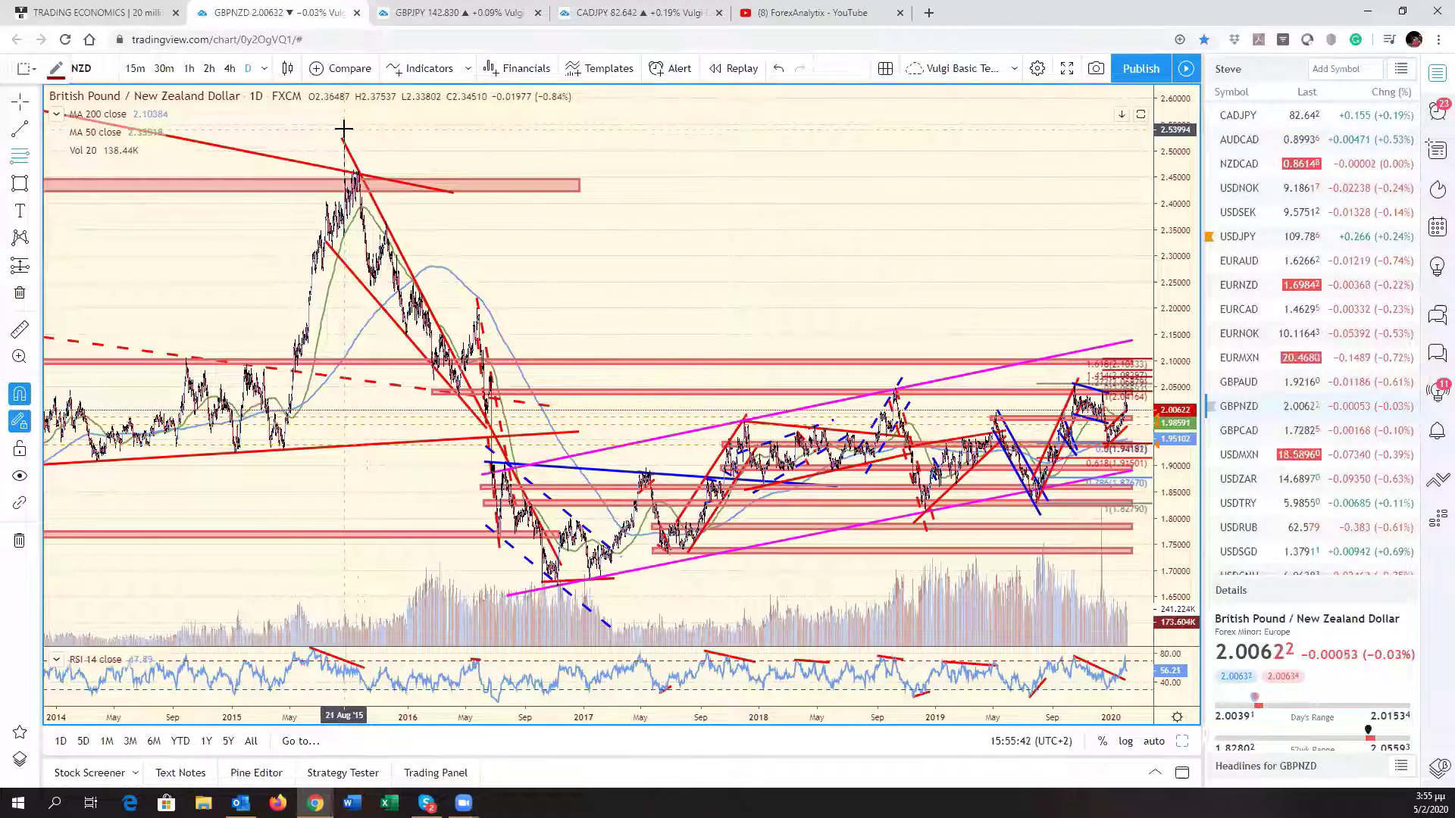
left_click(344, 133)
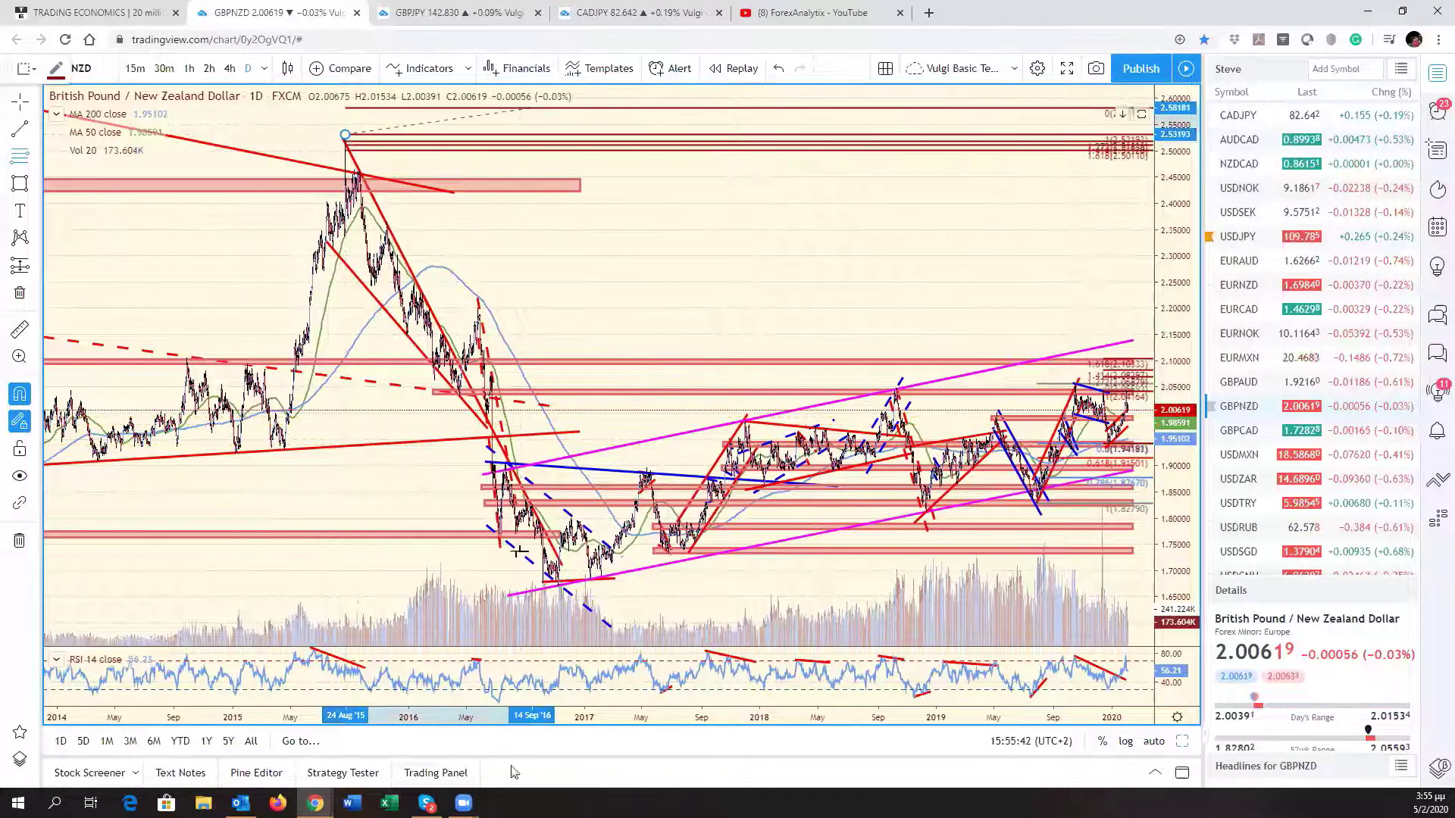
left_click(560, 585)
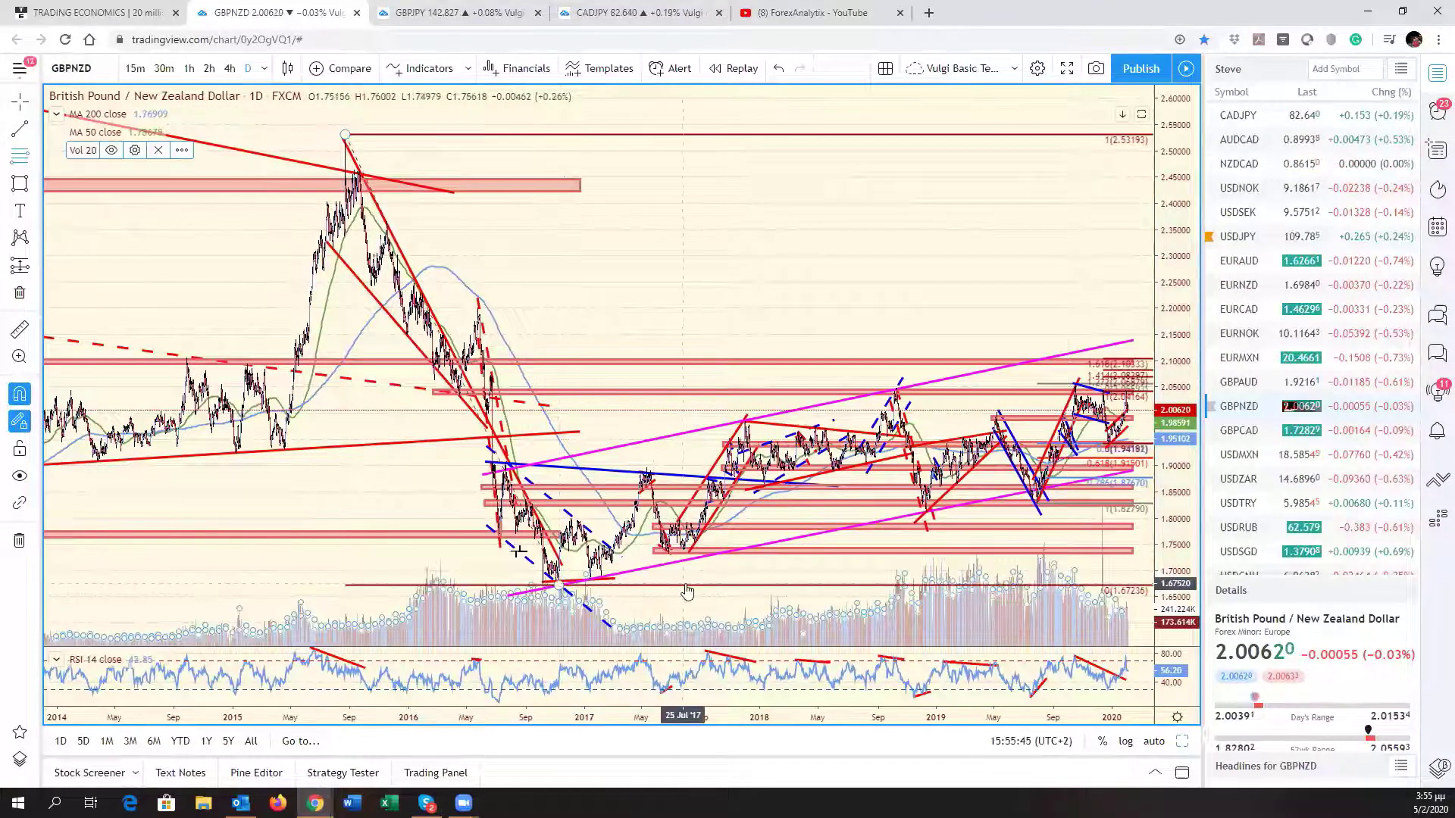
right_click(688, 591)
mouse_move(742, 522)
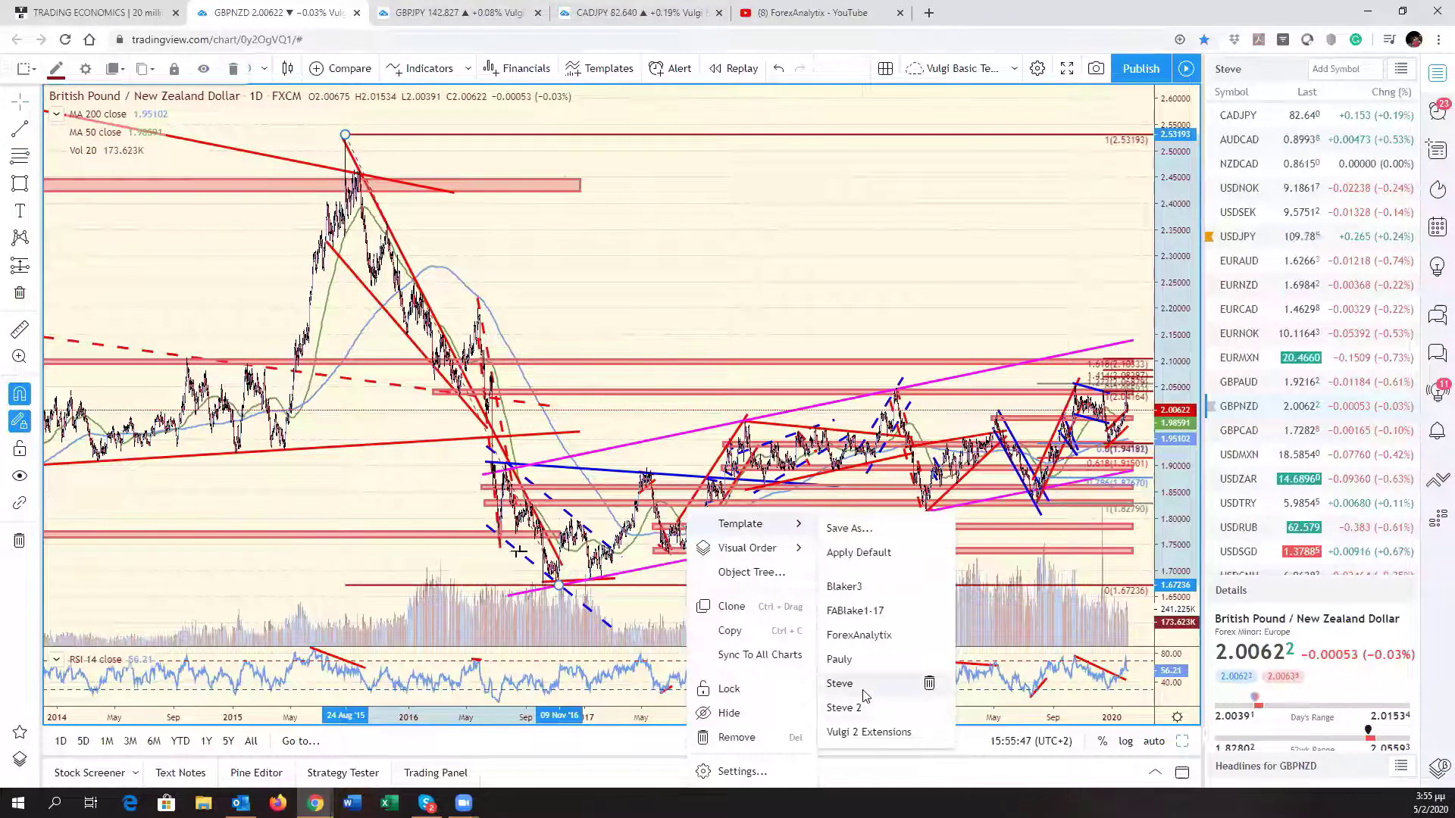
left_click(878, 682)
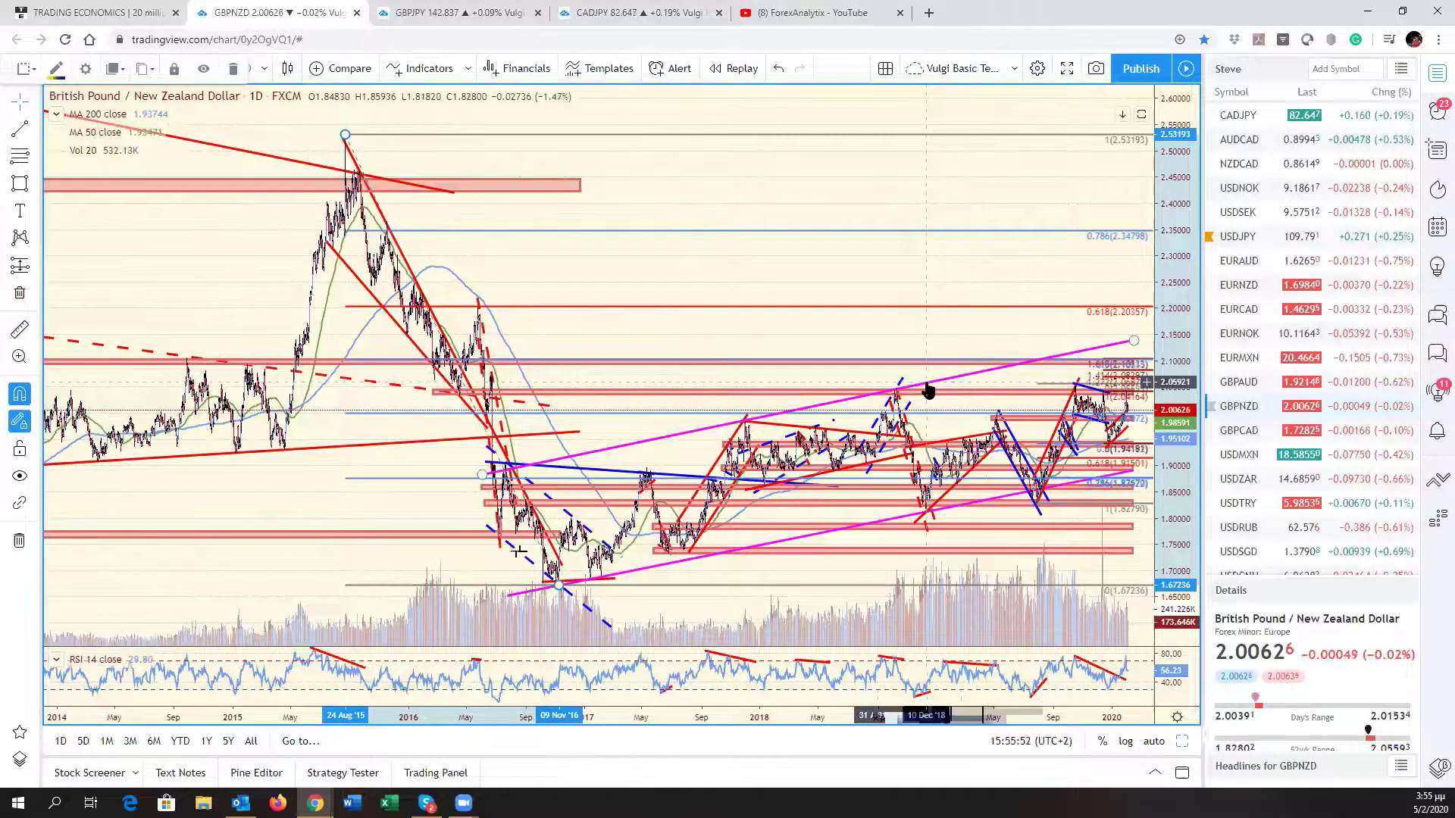
scroll(903, 378, "up", 4)
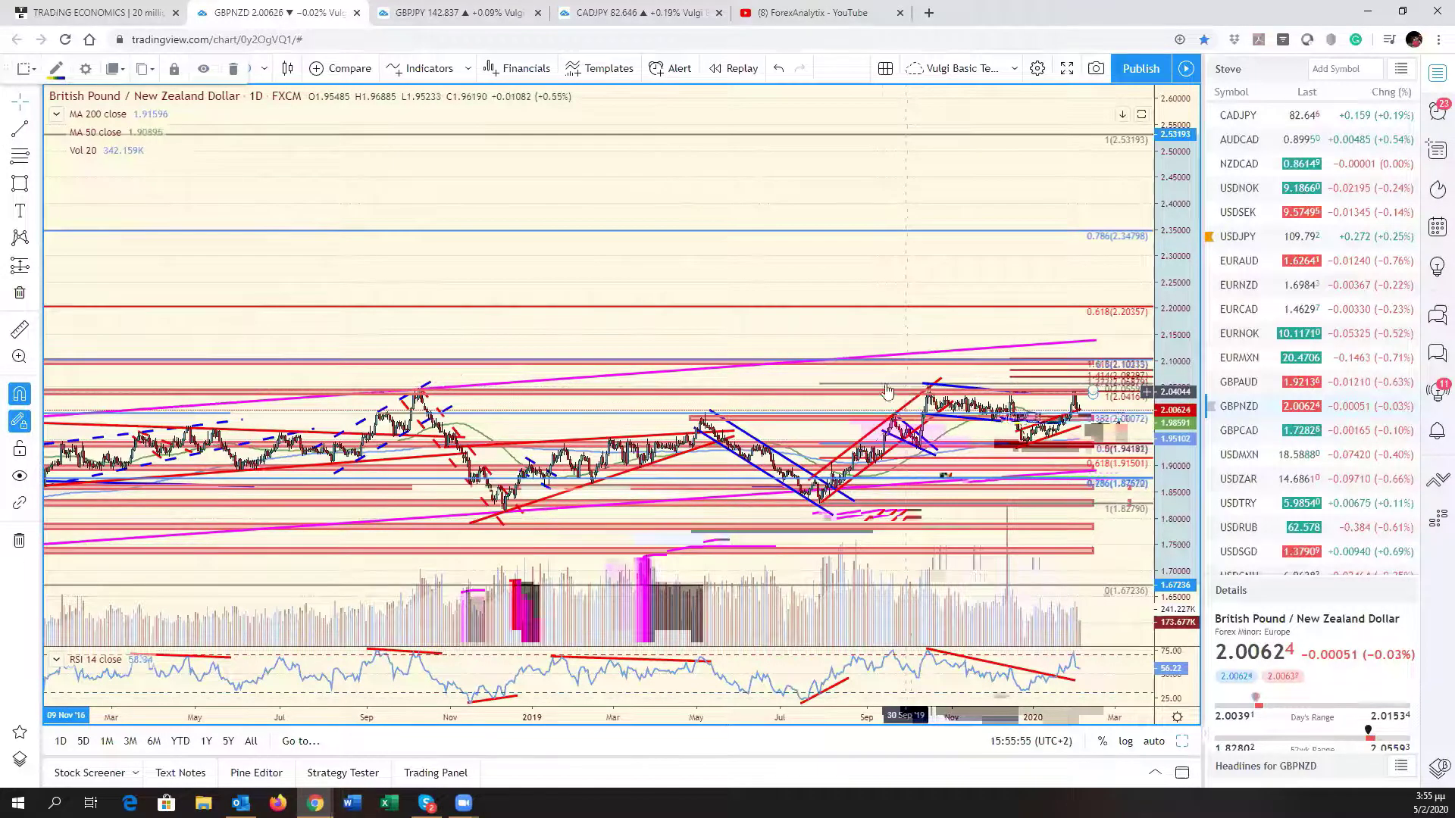
scroll(886, 388, "down", 5)
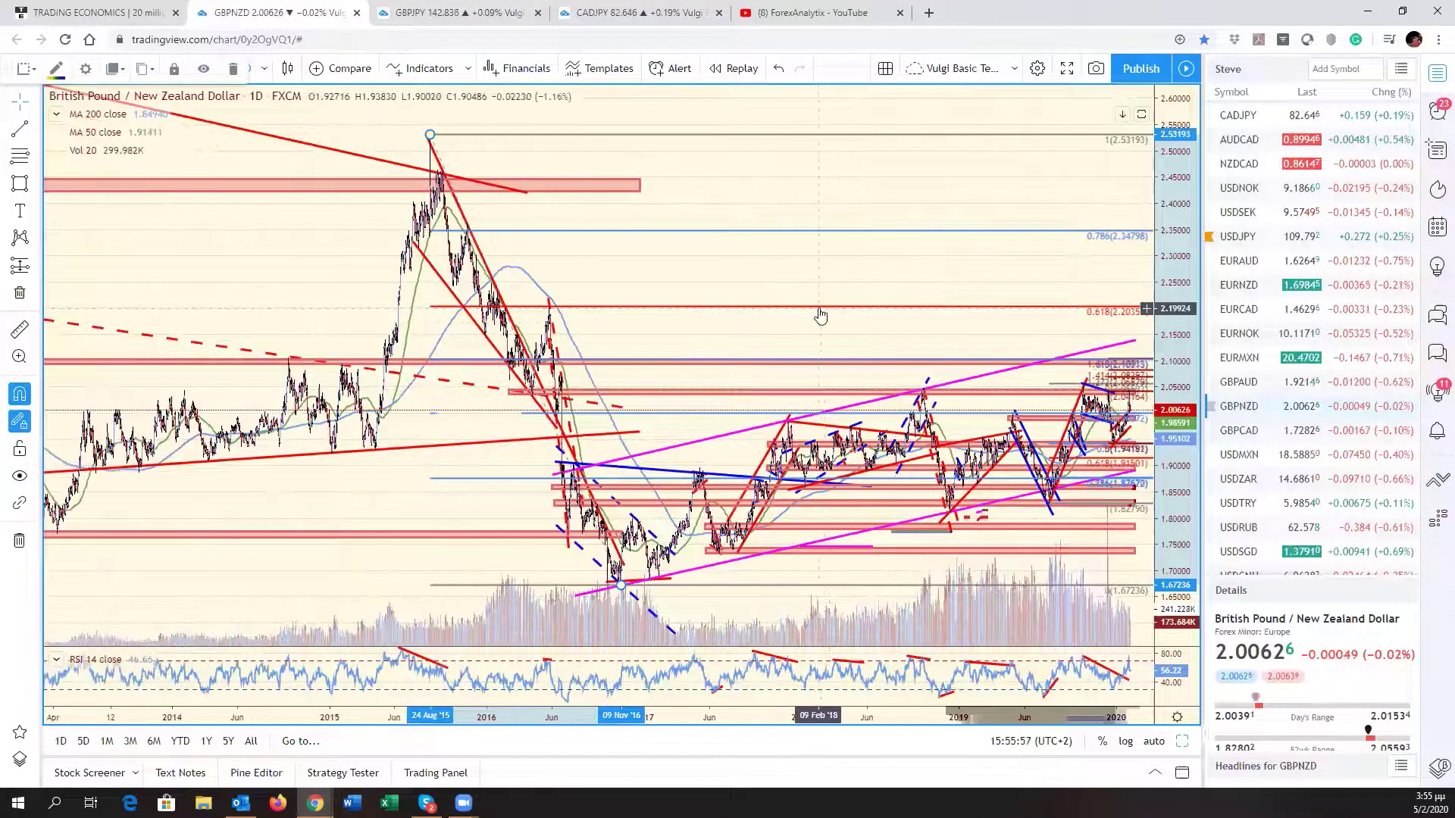
Switch off the 0.236 and 1.618 levels in the Fib retracement settings
right_click(820, 308)
left_click(869, 568)
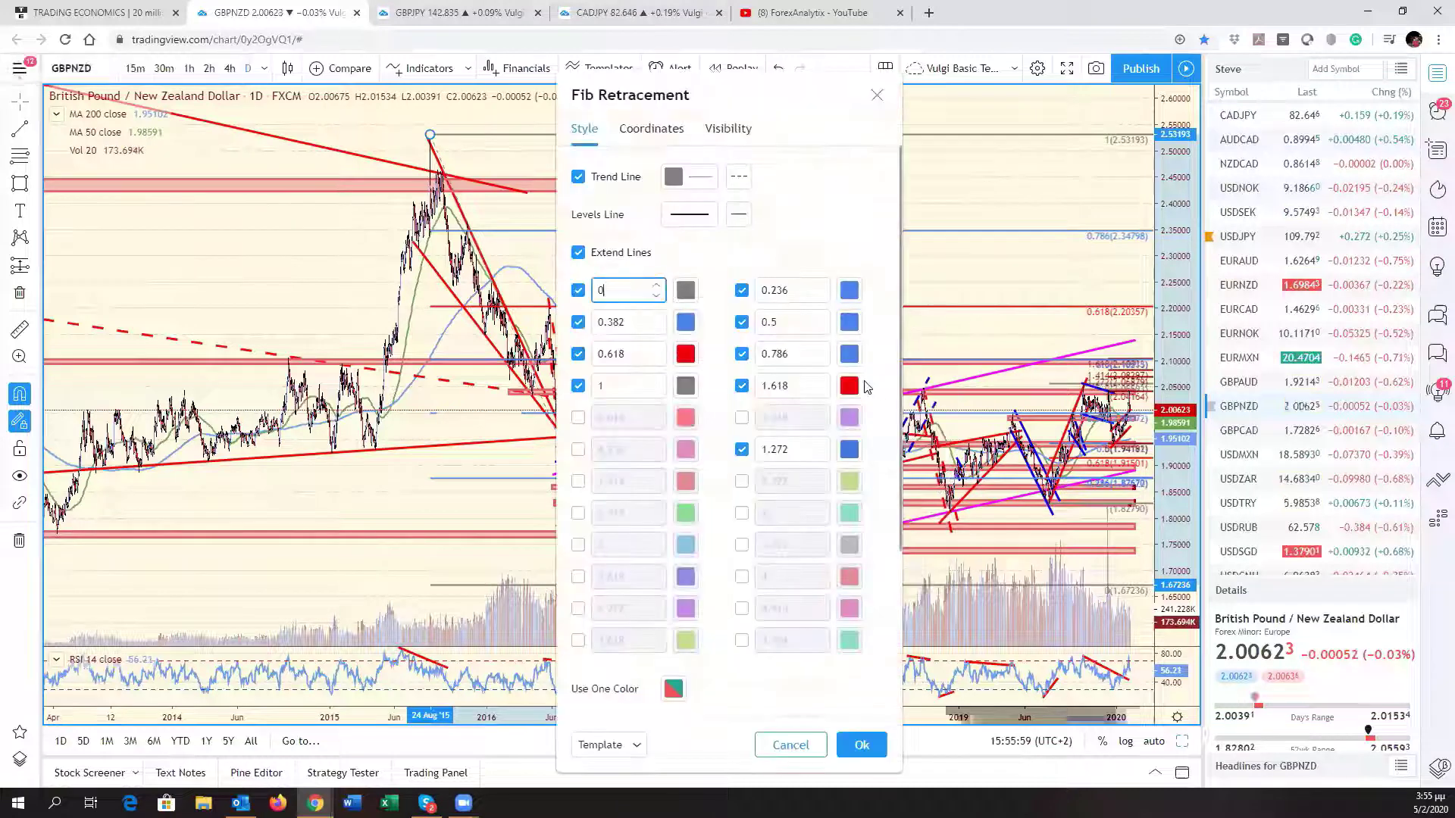
left_click(742, 290)
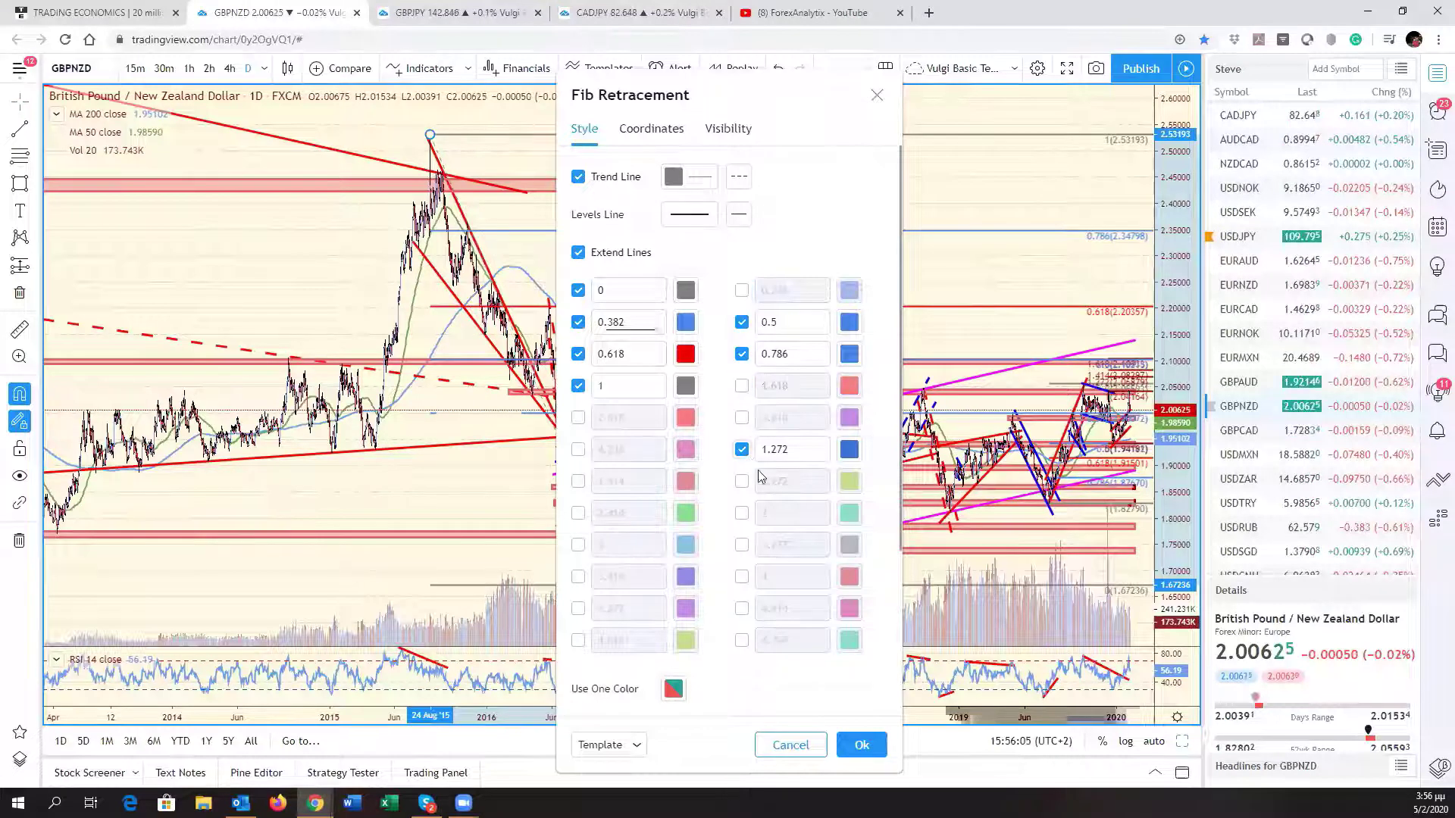
left_click(862, 745)
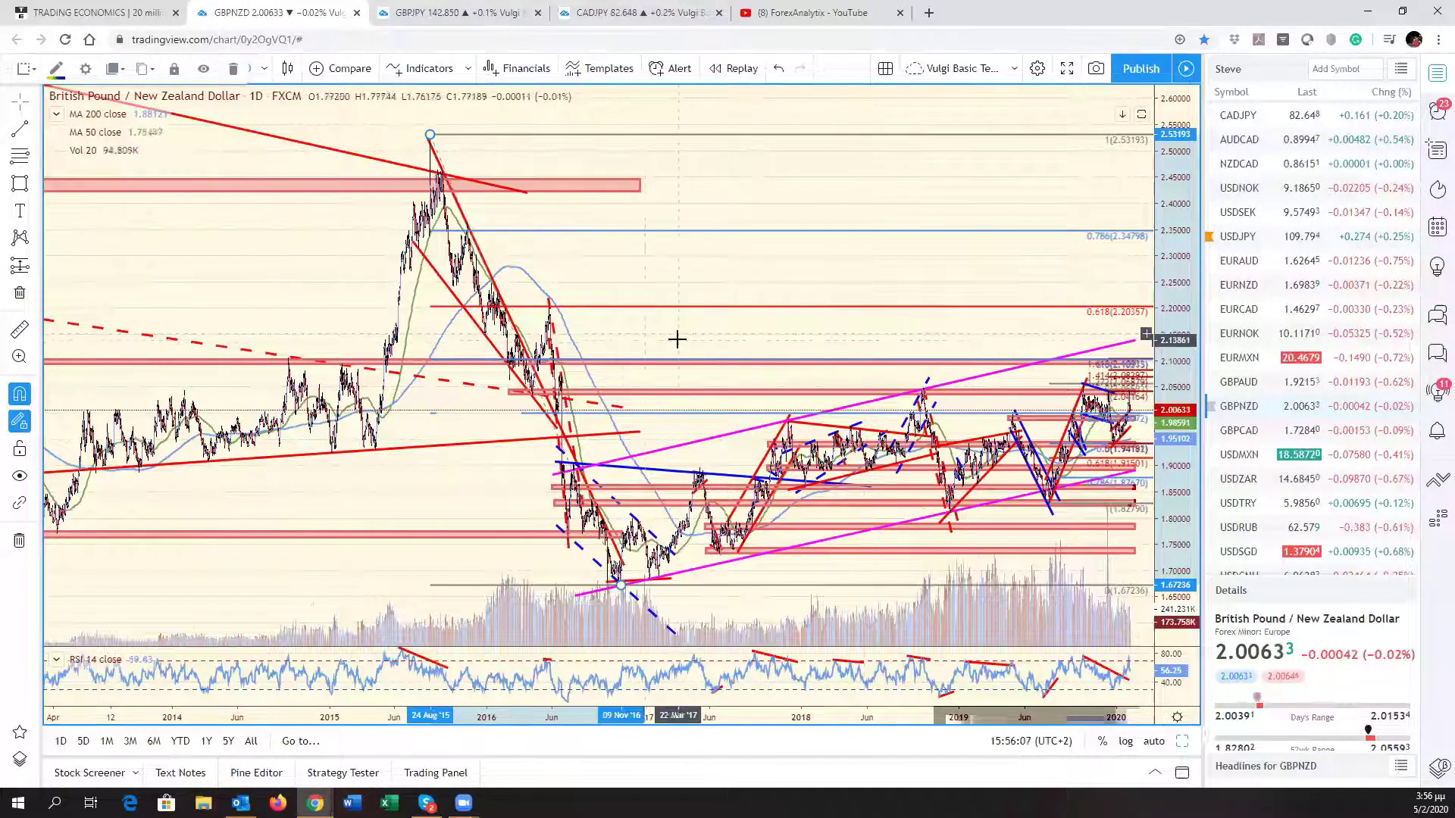
scroll(653, 341, "up", 1)
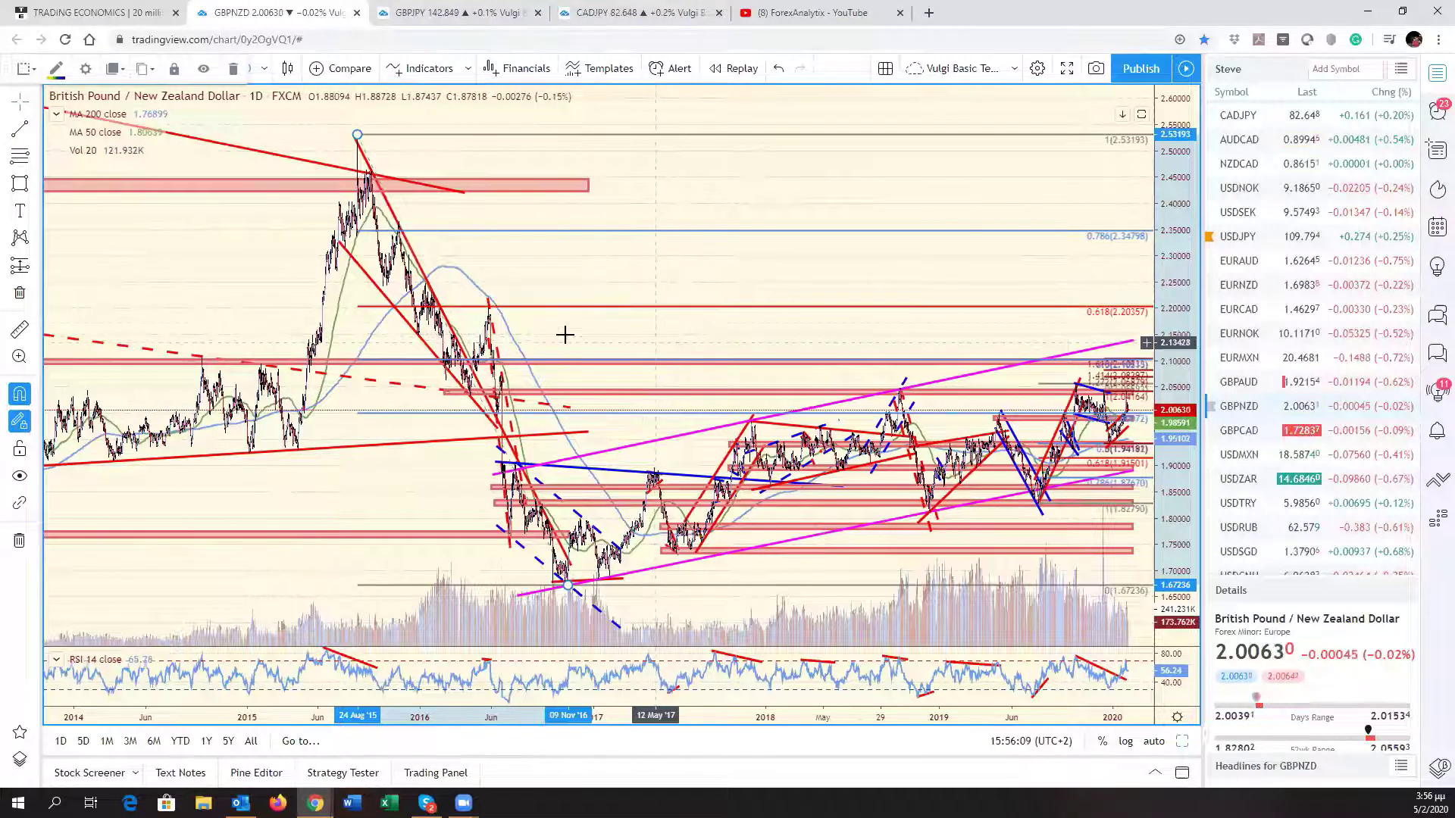
left_click(20, 331)
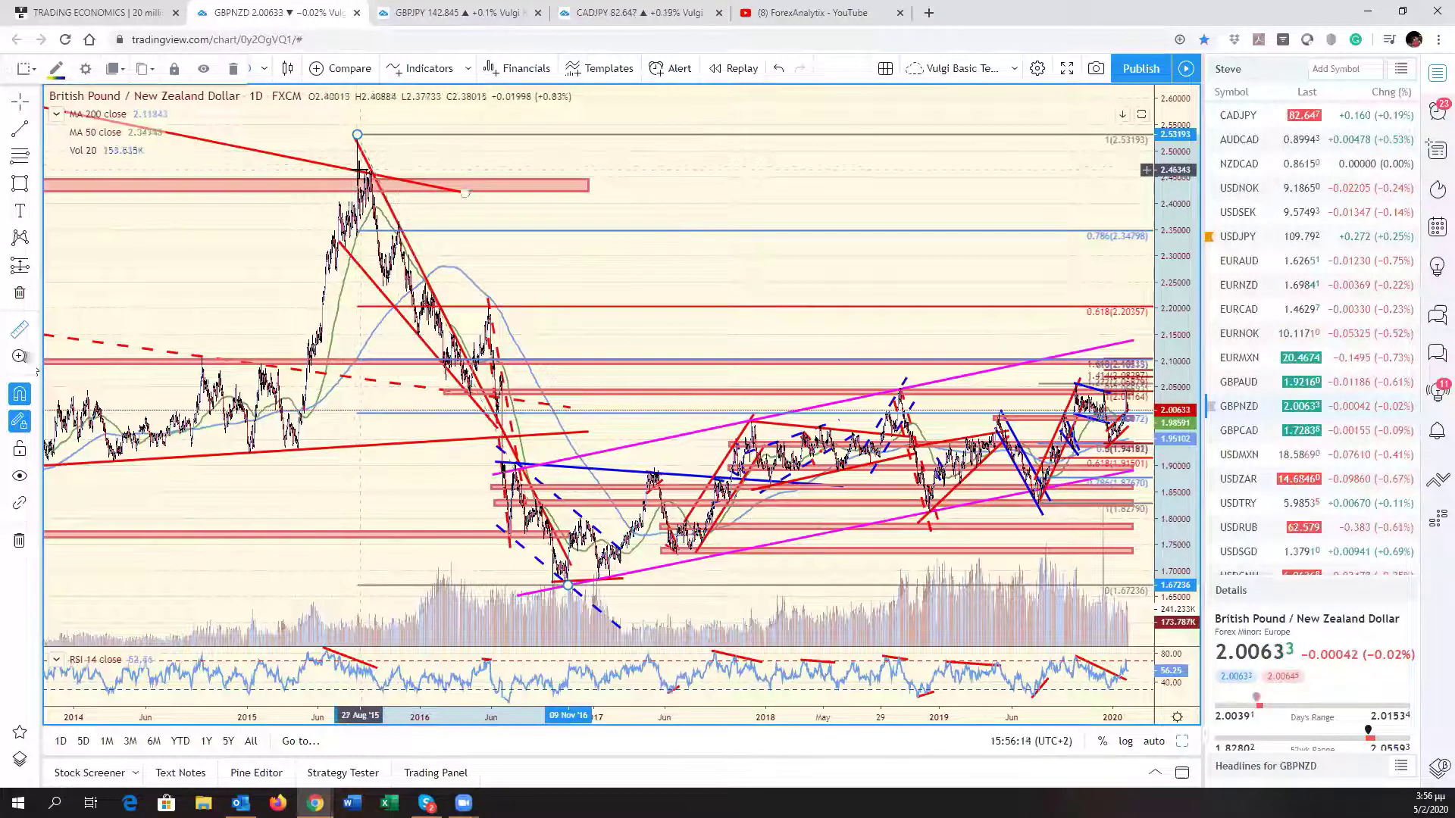
left_click_drag(357, 168, 523, 455)
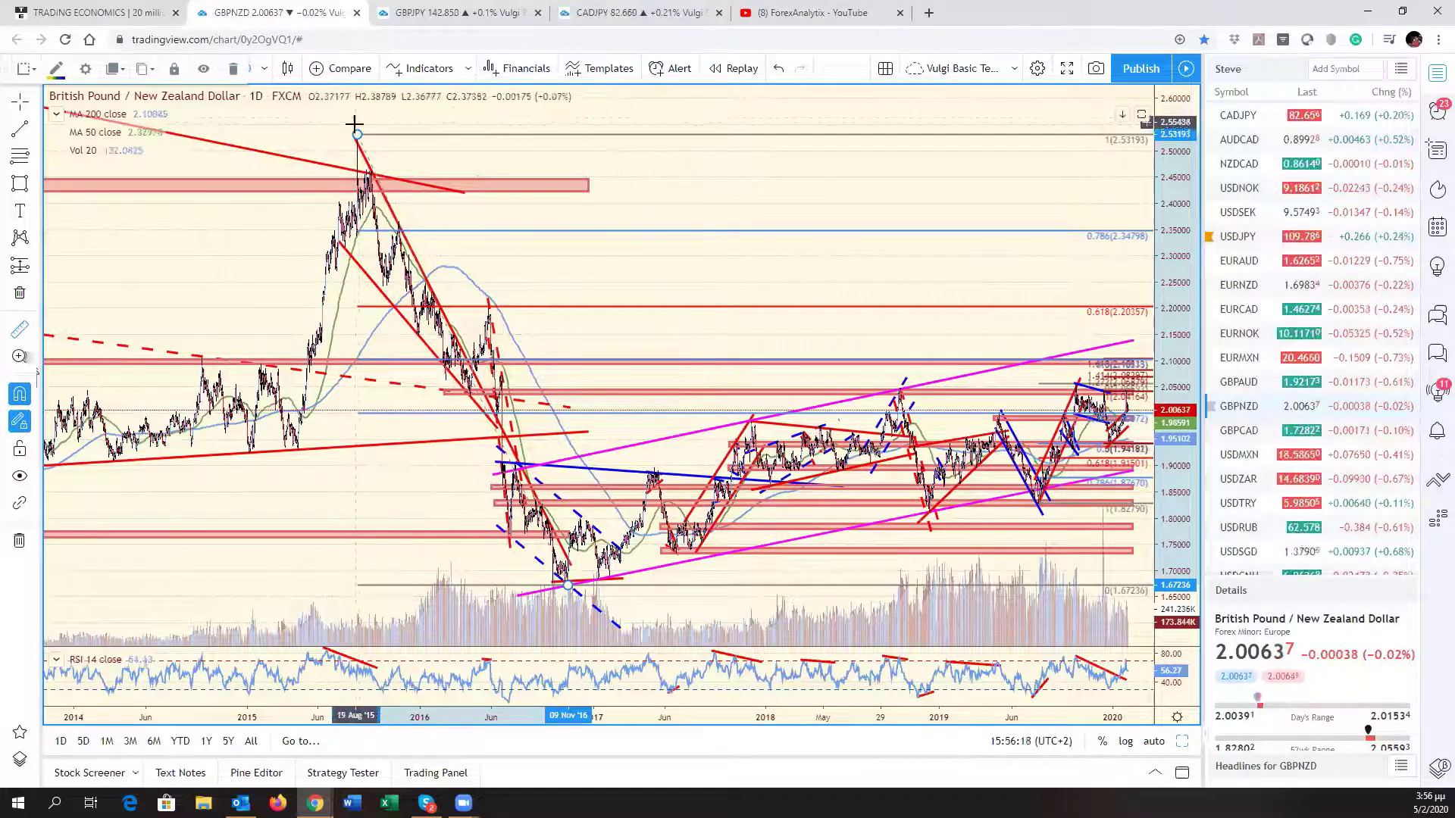
left_click_drag(356, 134, 552, 583)
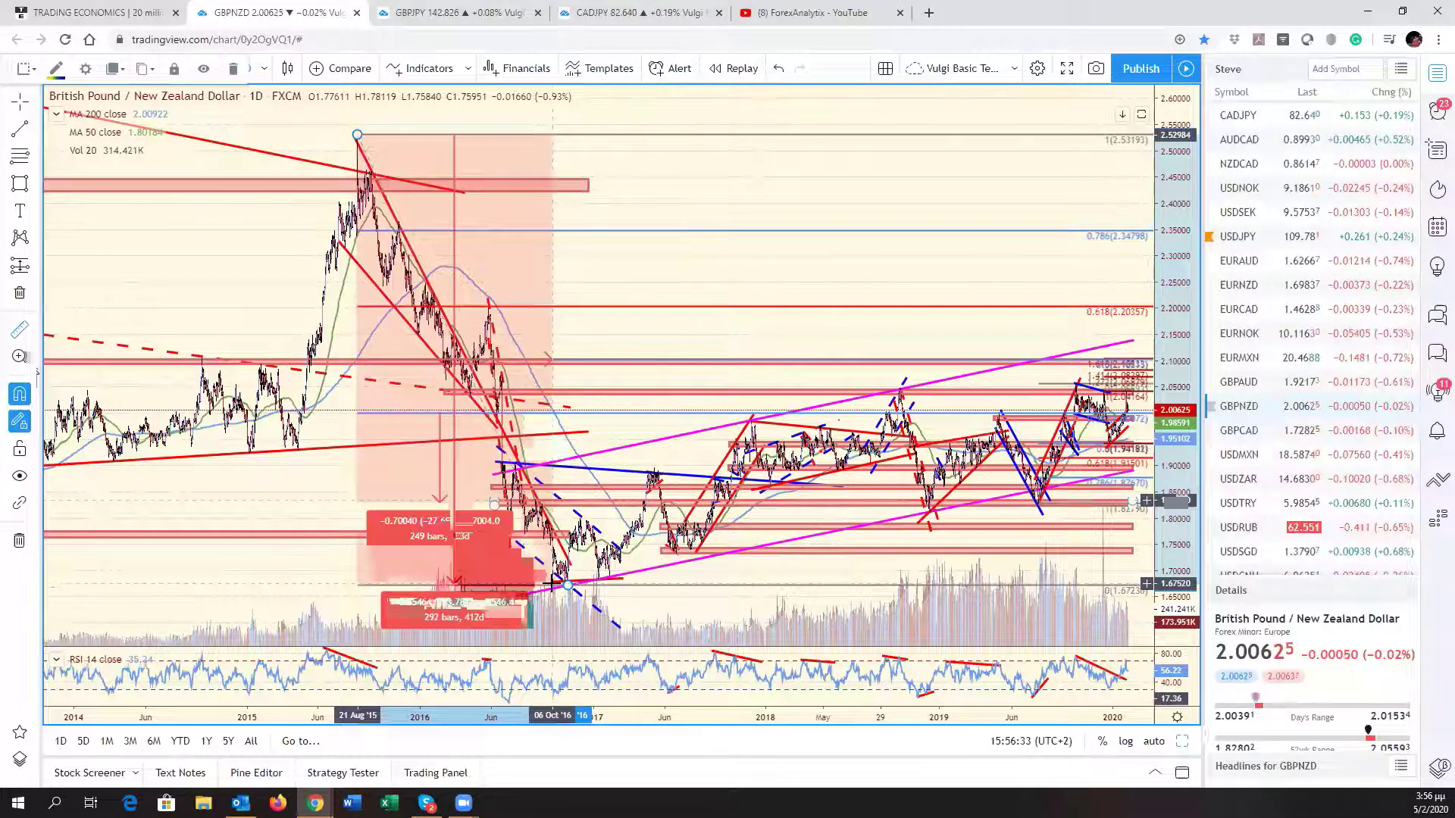
left_click(551, 582)
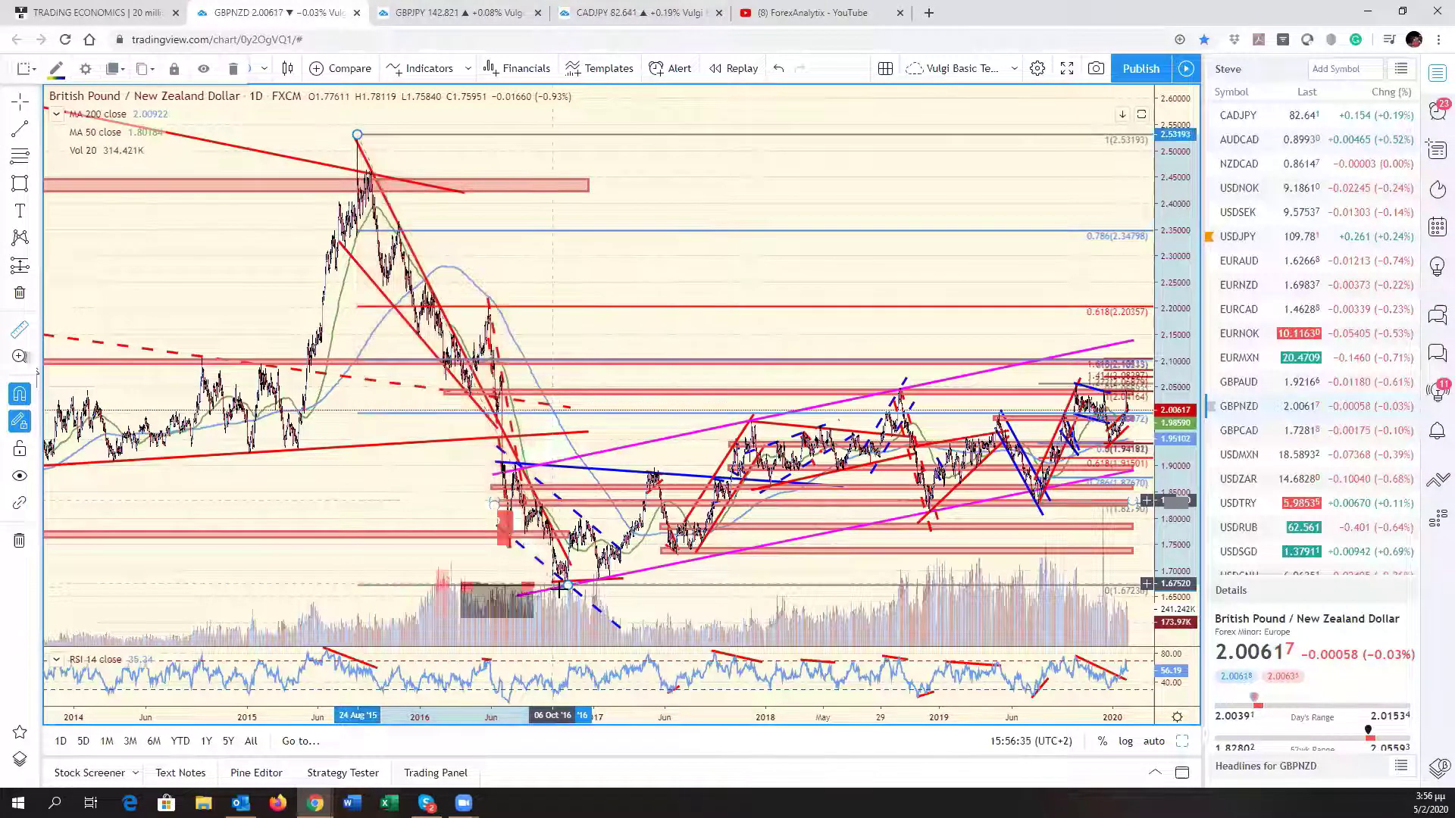
left_click_drag(555, 583, 1127, 387)
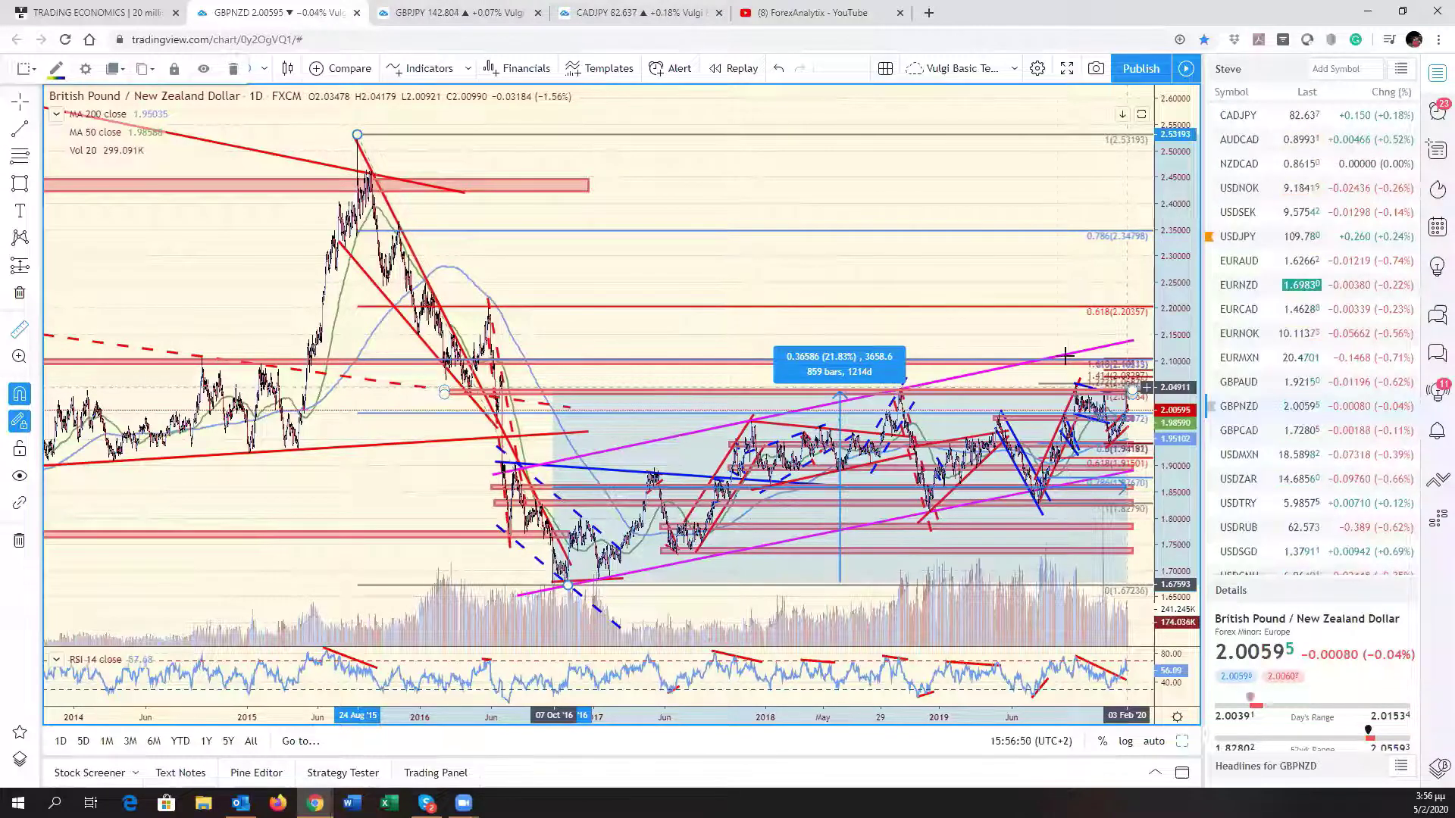
key("Escape")
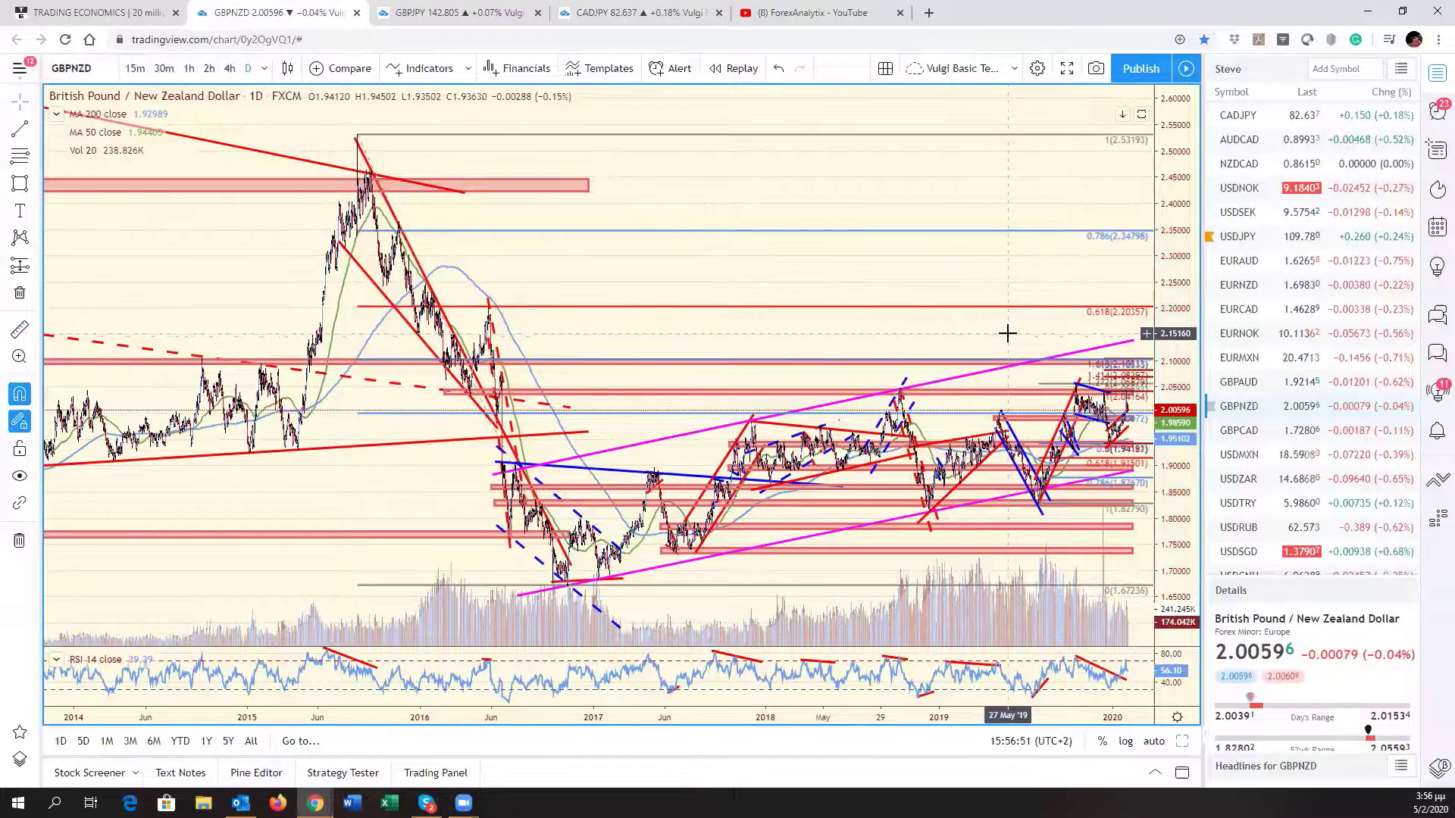
Zoom and pan the GBPNZD chart around Jul 2018 to May 2020, then compress the price scale and pan to earlier months
scroll(1007, 334, "up", 3)
scroll(1007, 333, "down", 5)
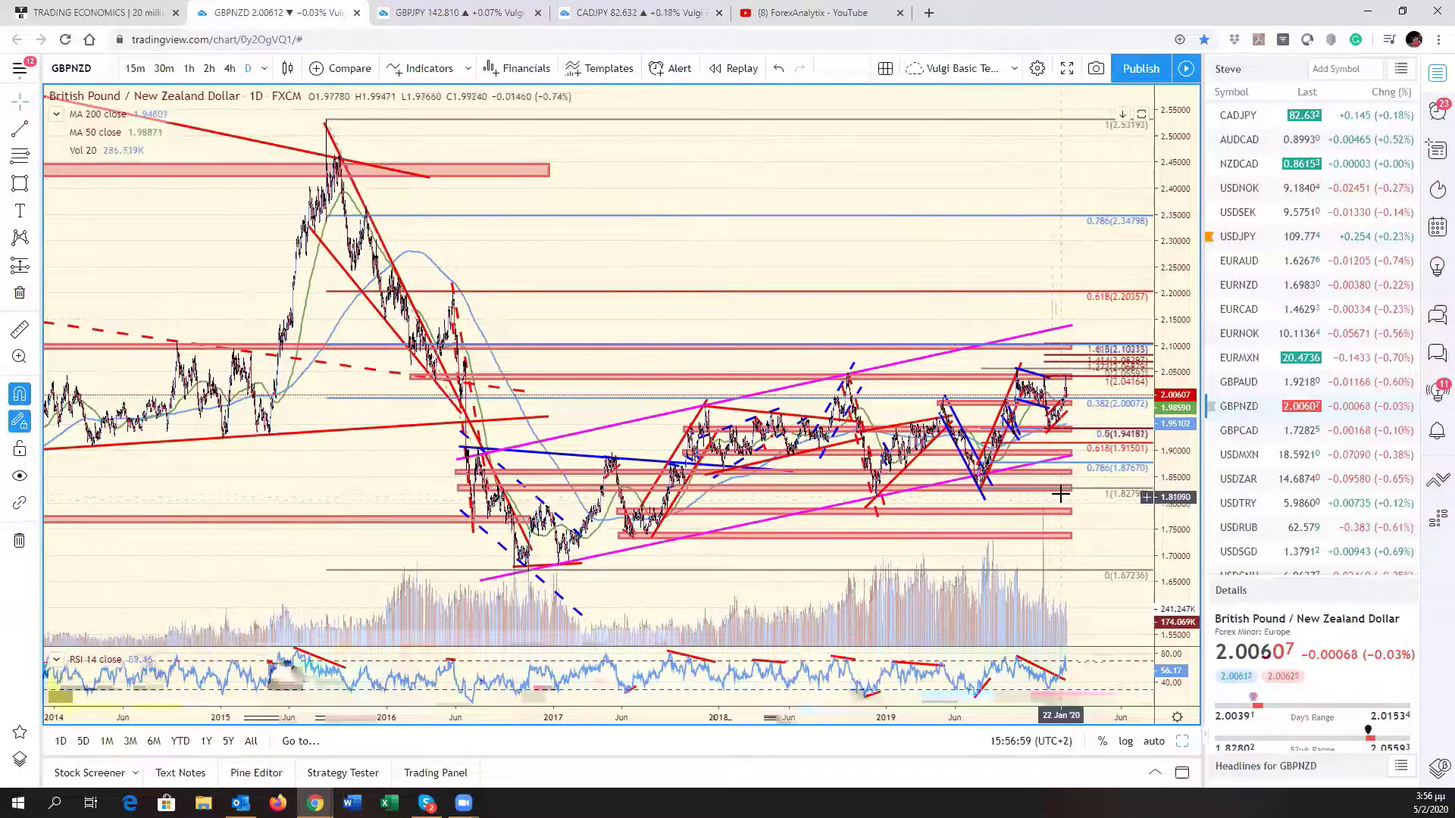
scroll(956, 494, "up", 3)
scroll(956, 494, "down", 5)
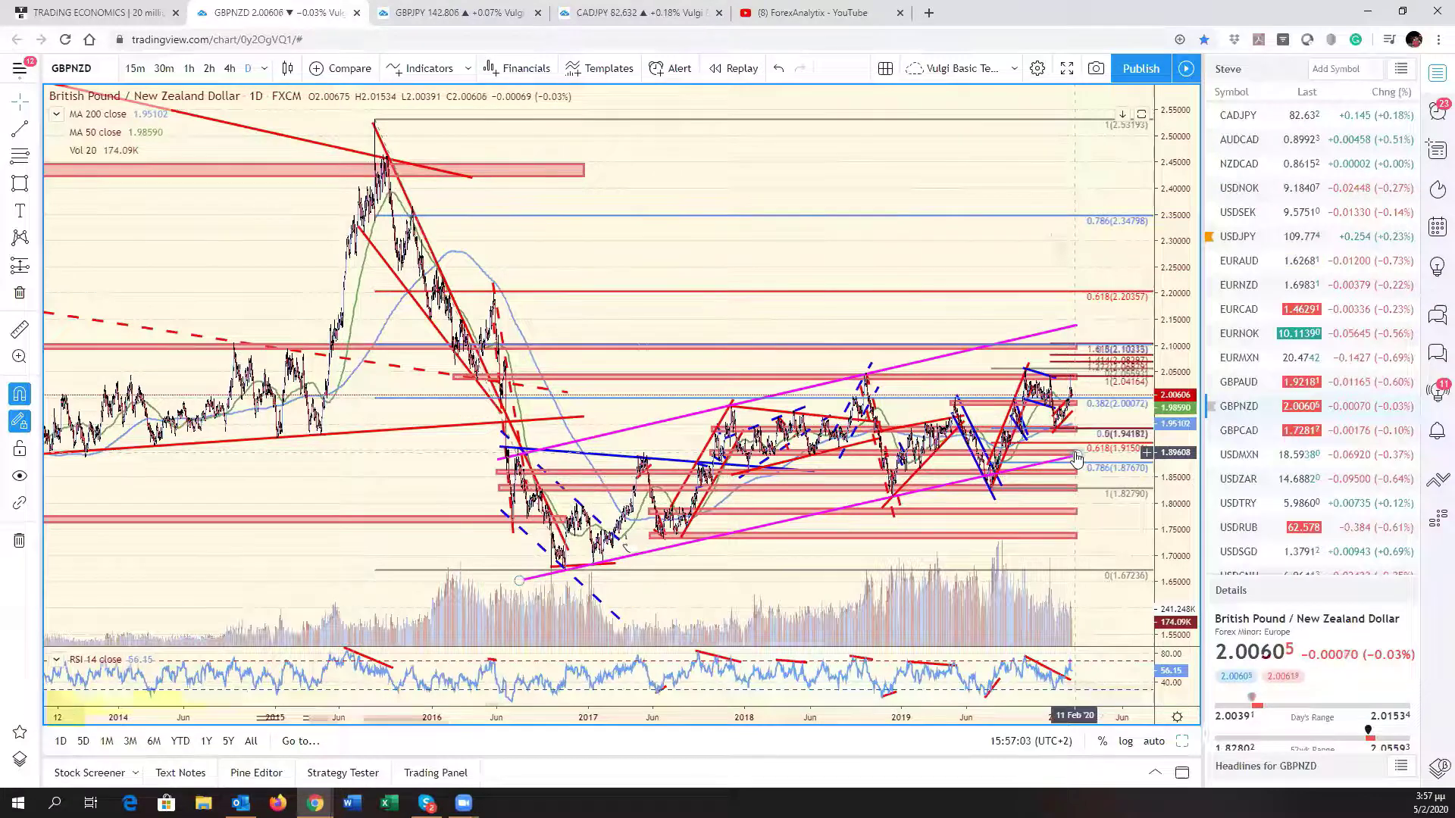
scroll(1076, 458, "up", 5)
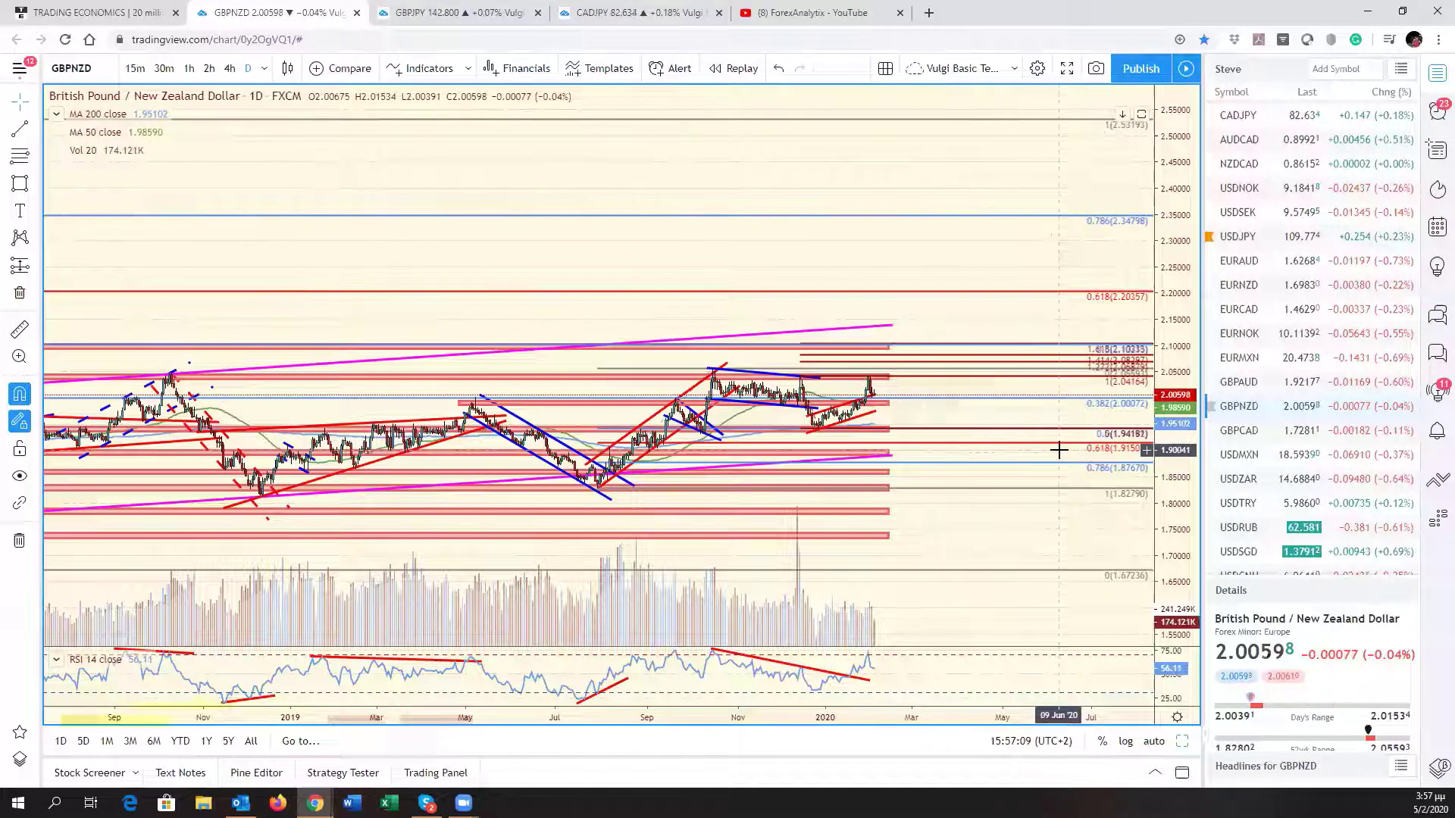
left_click_drag(736, 461, 844, 492)
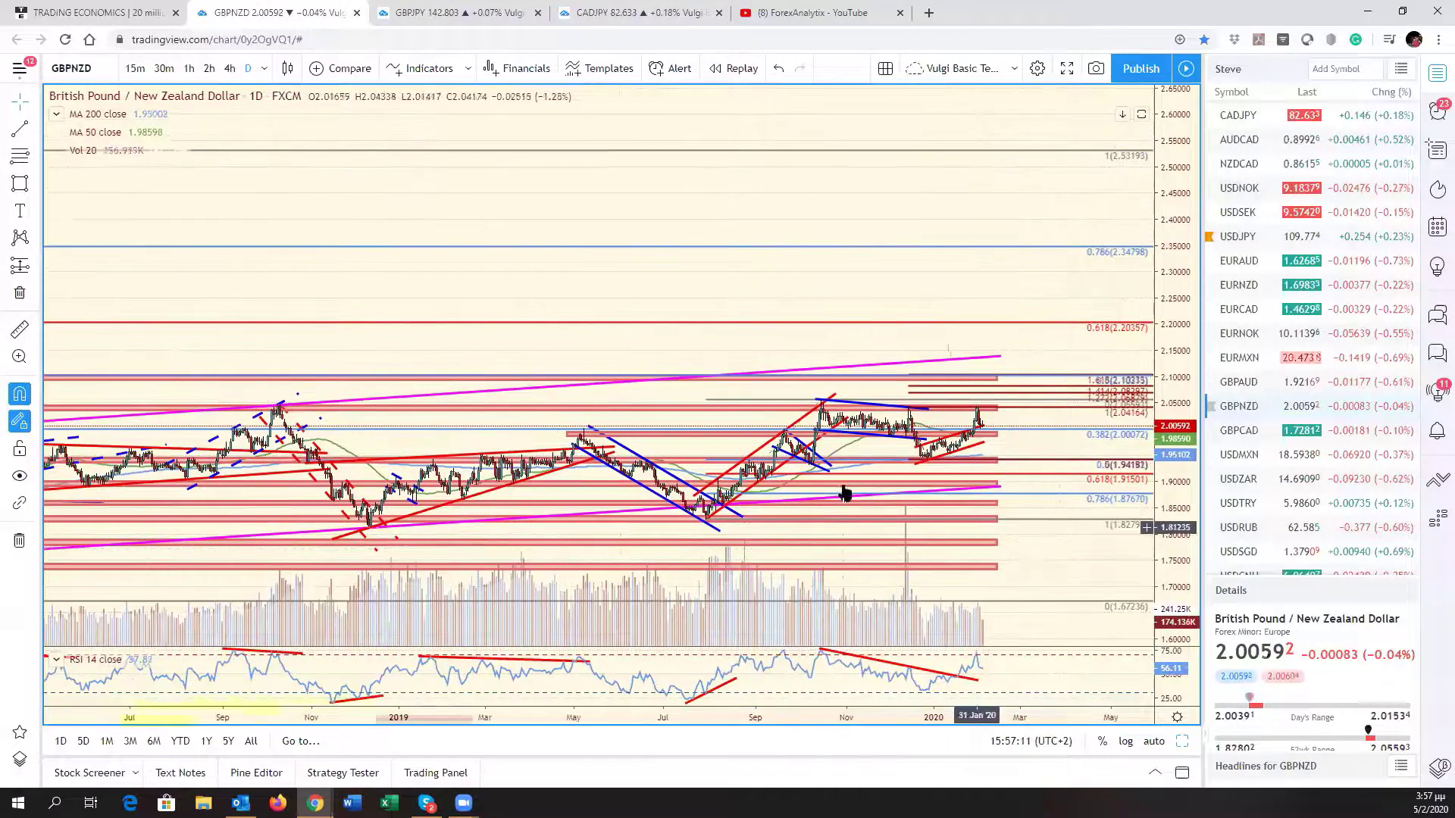
scroll(1033, 503, "up", 5)
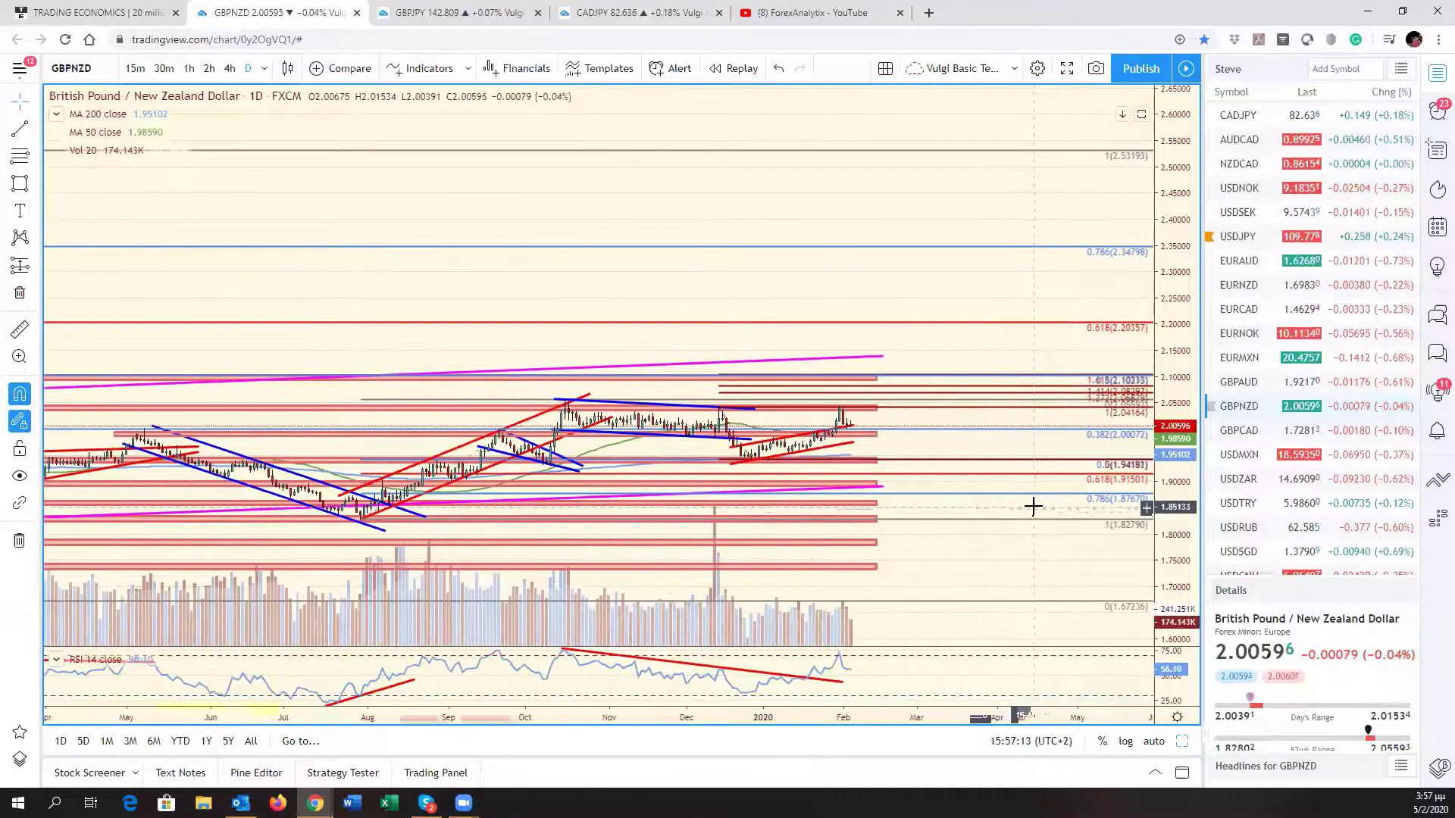
scroll(1038, 513, "up", 2)
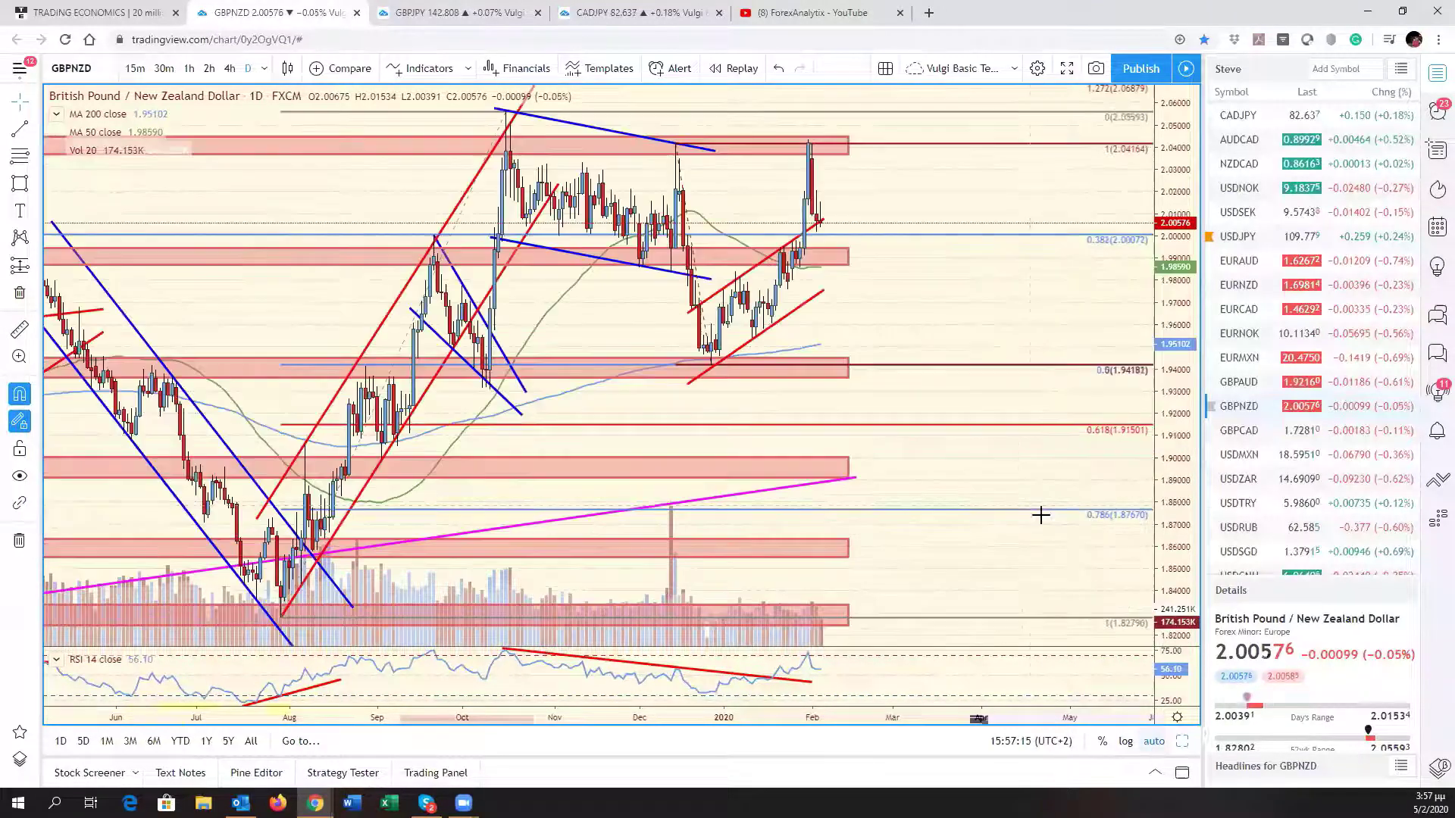
left_click_drag(1170, 516, 1170, 561)
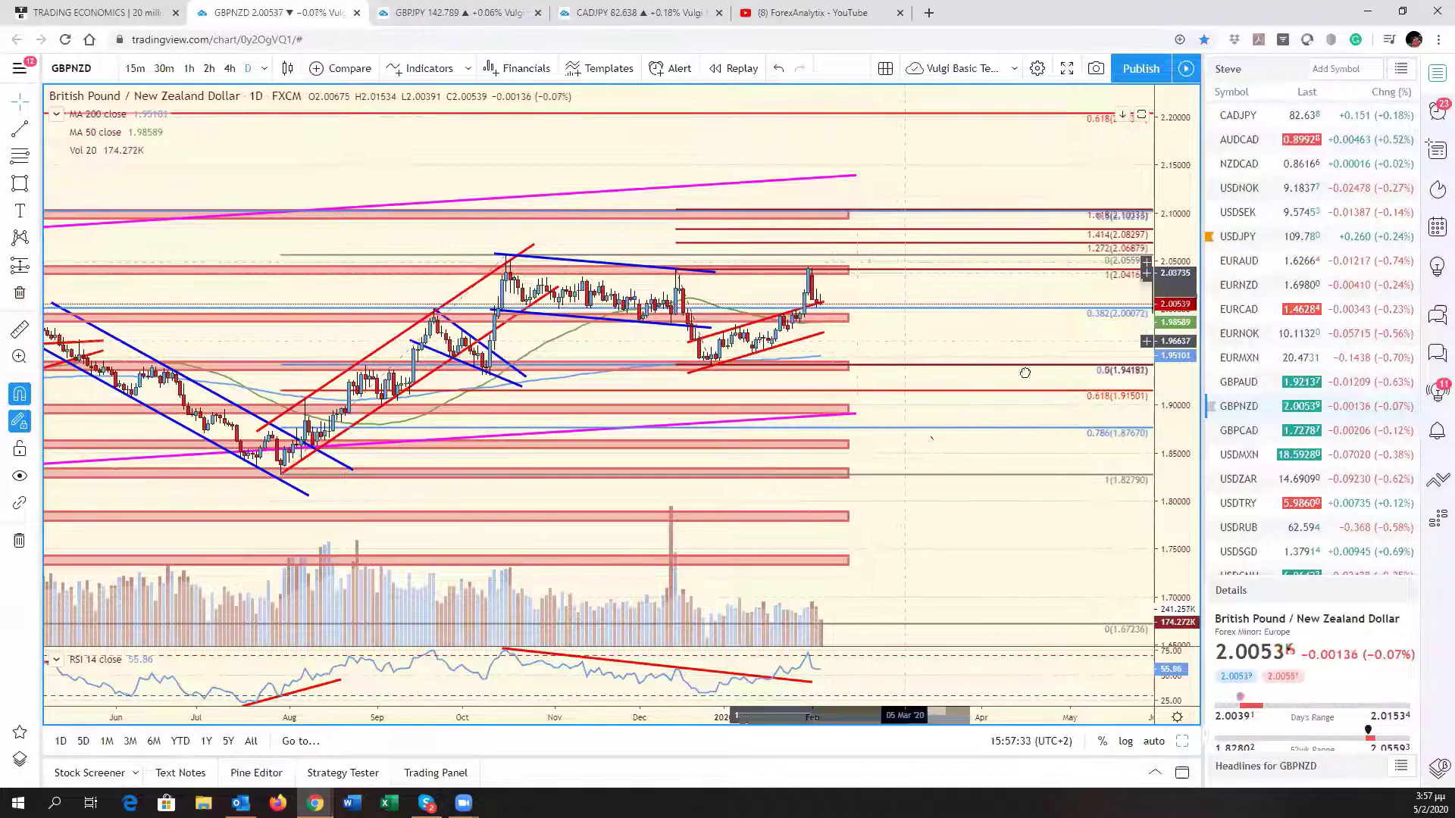
left_click_drag(674, 578, 955, 640)
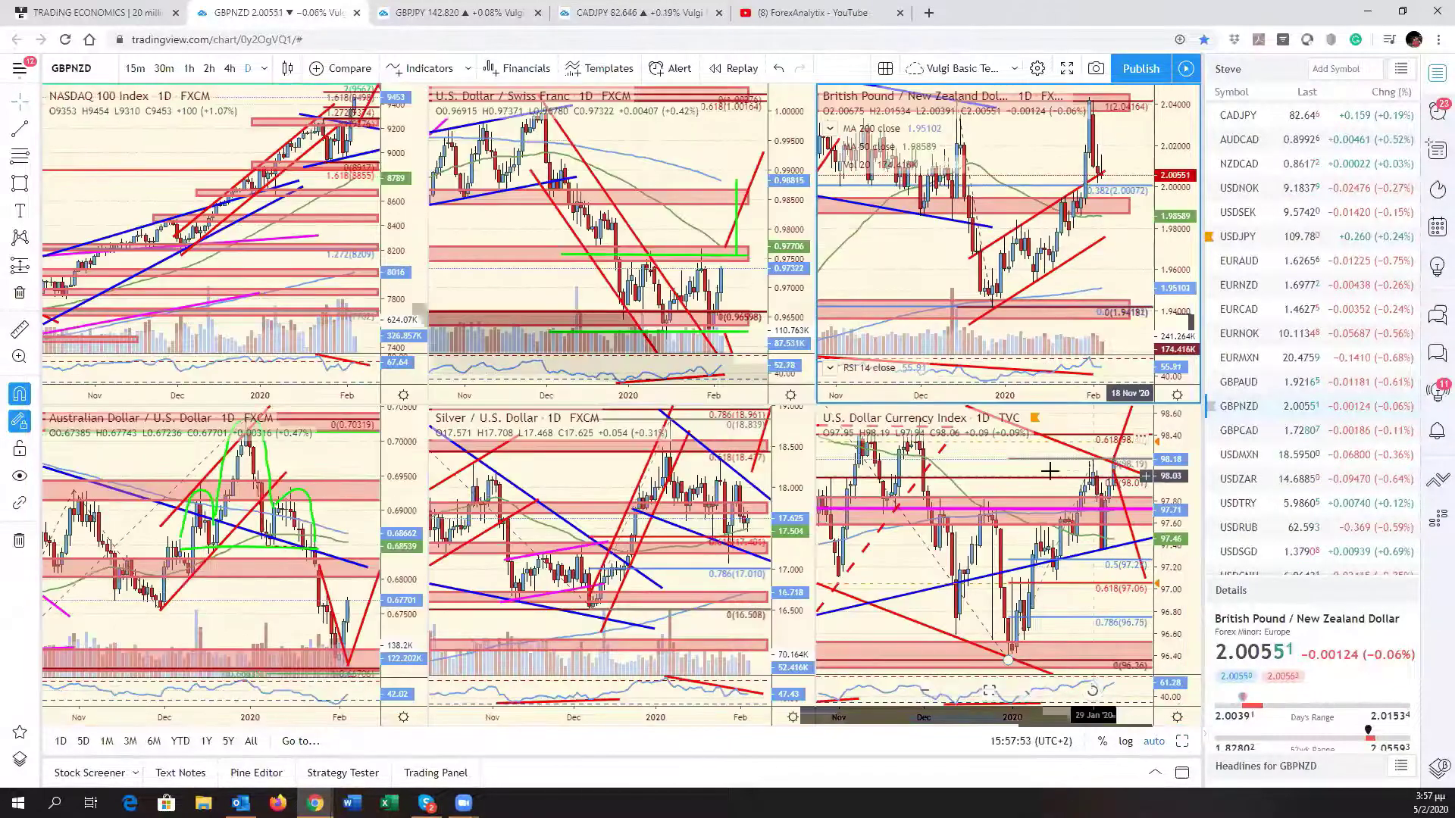
Maximise the DXY pane with Alt+Enter and measure from the Oct 2019 high to the Dec 2019 low
left_click(1036, 470)
key("alt+Return")
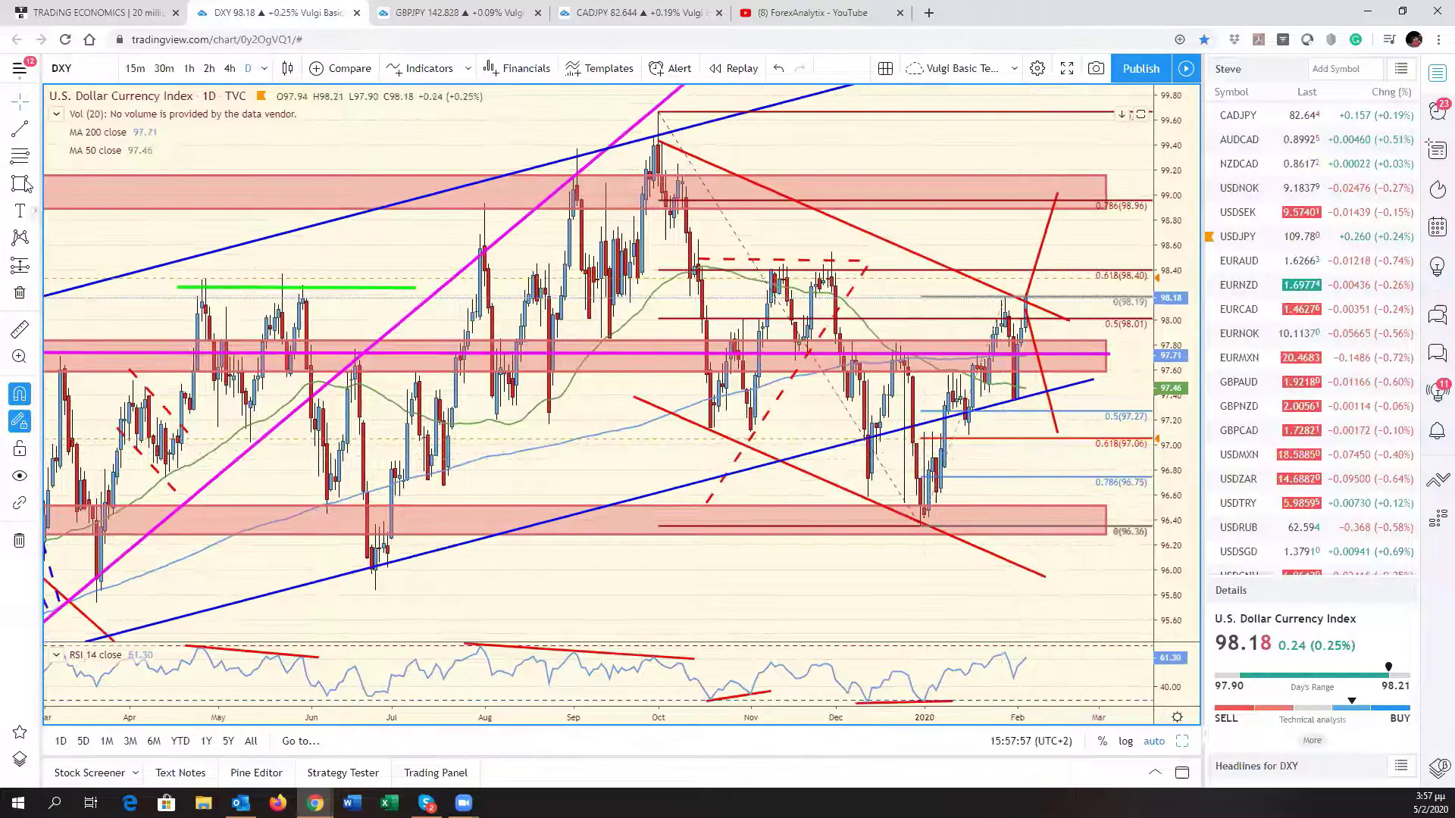
left_click(656, 112)
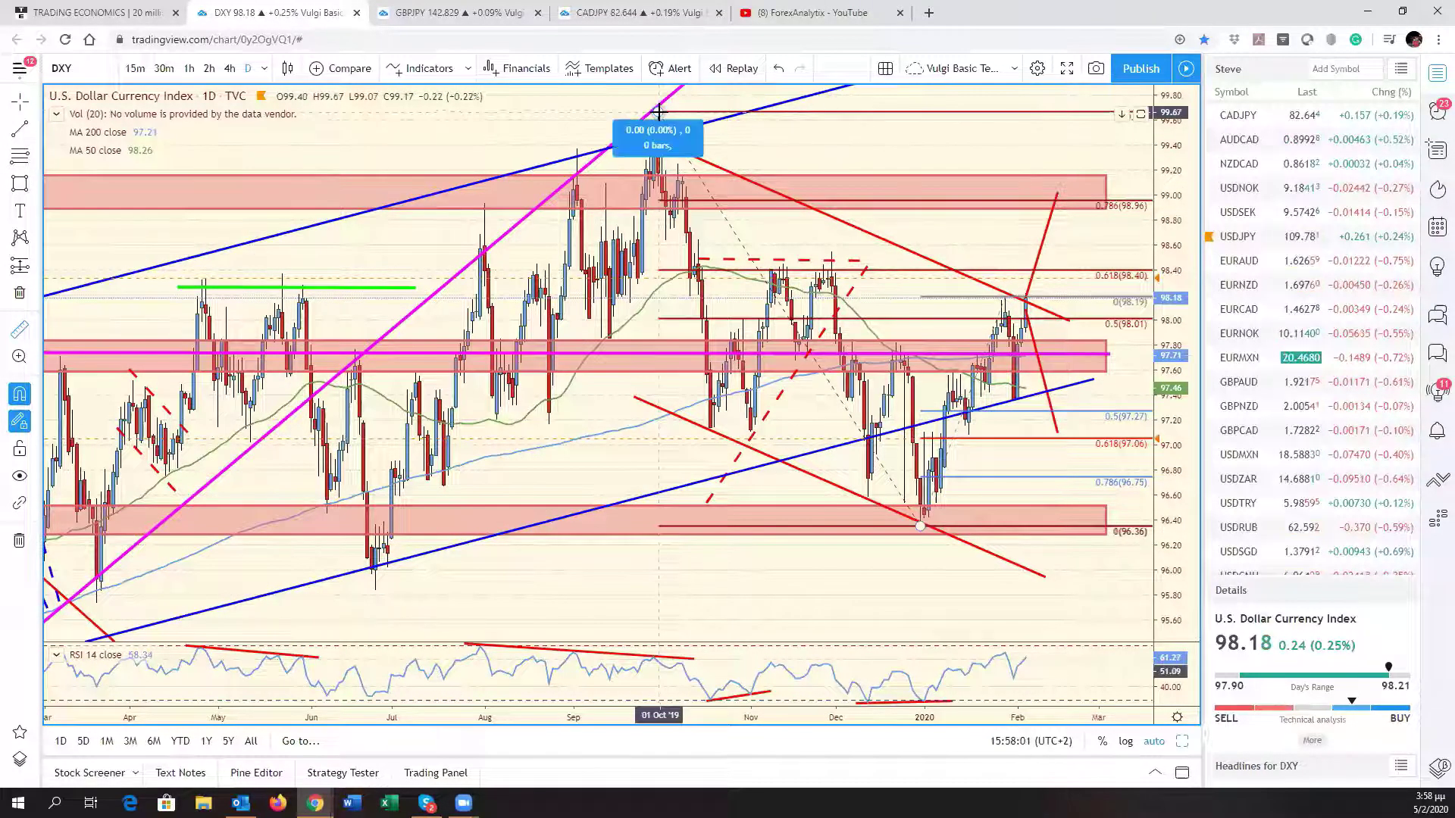
left_click(656, 112, "shift")
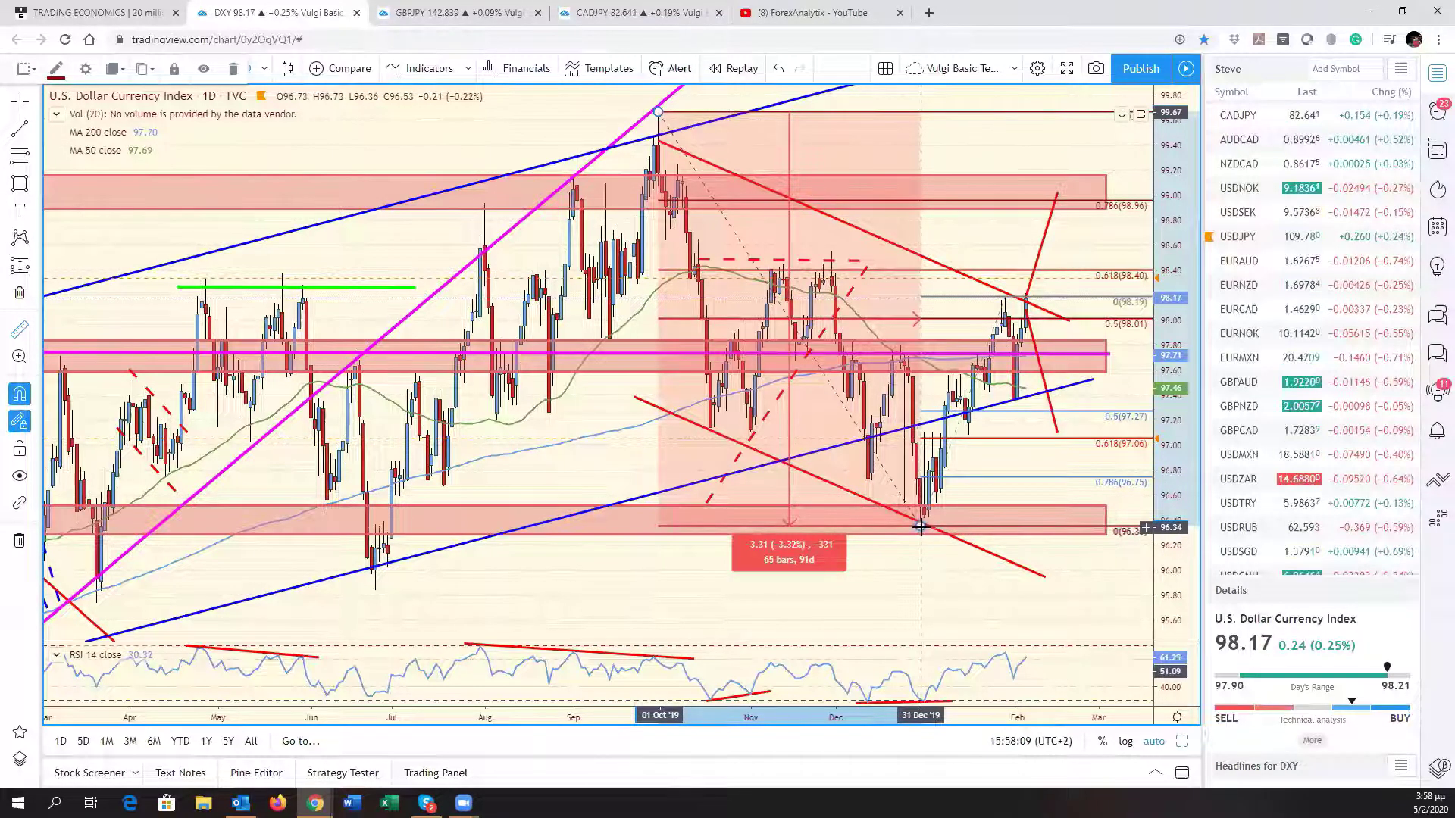
left_click(920, 525)
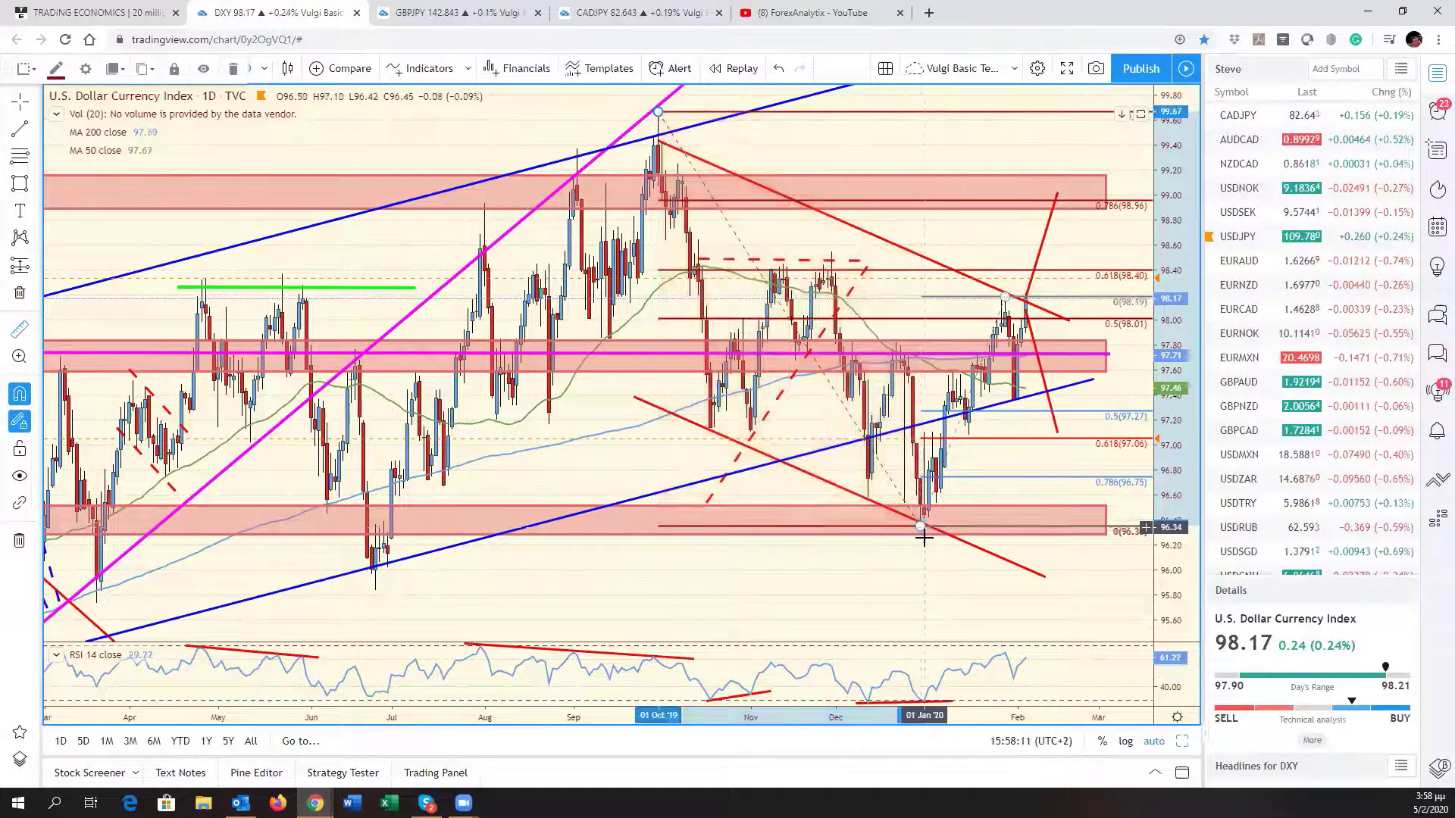
right_click(901, 587)
left_click(896, 584)
scroll(890, 579, "down", 3)
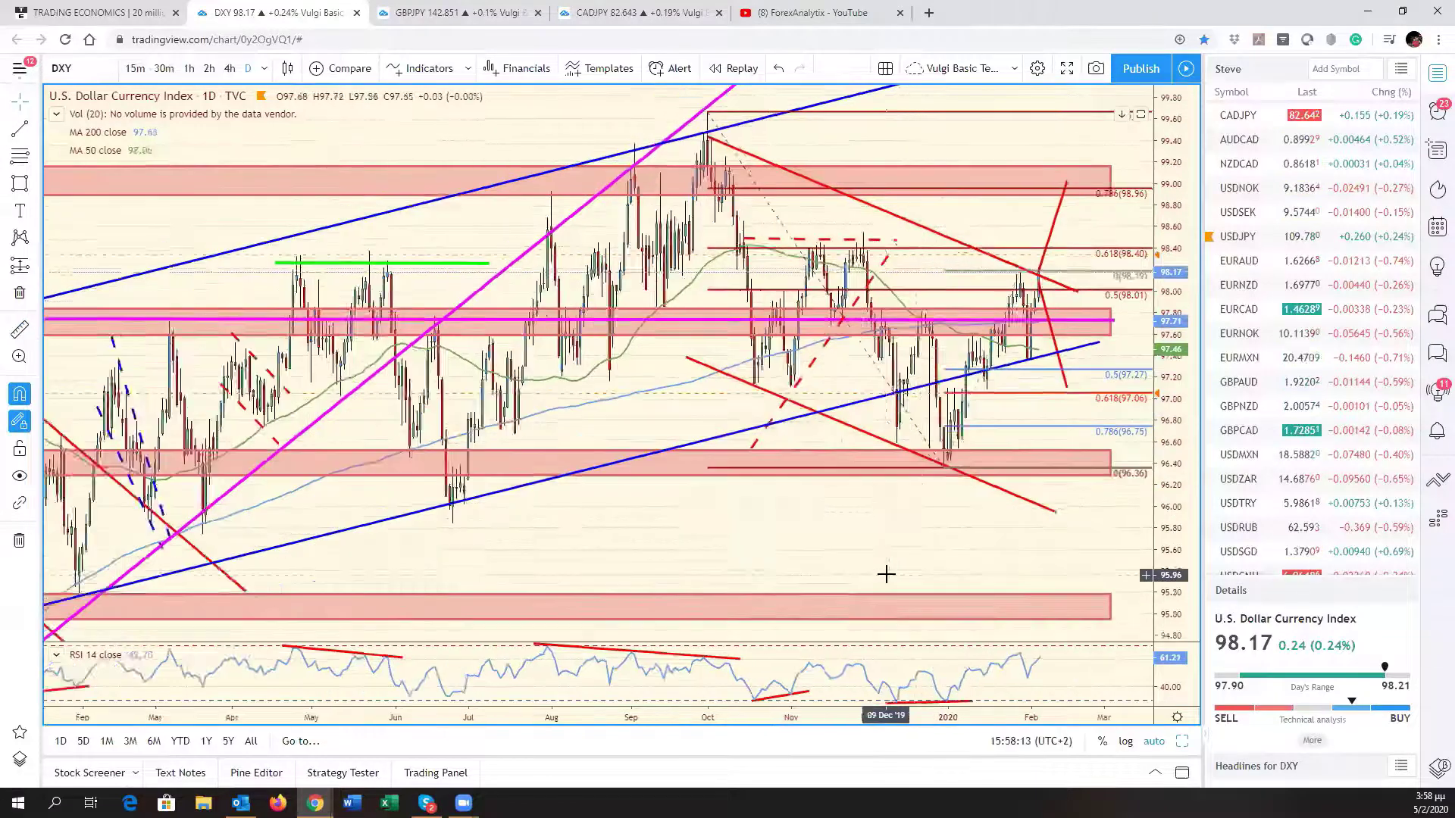
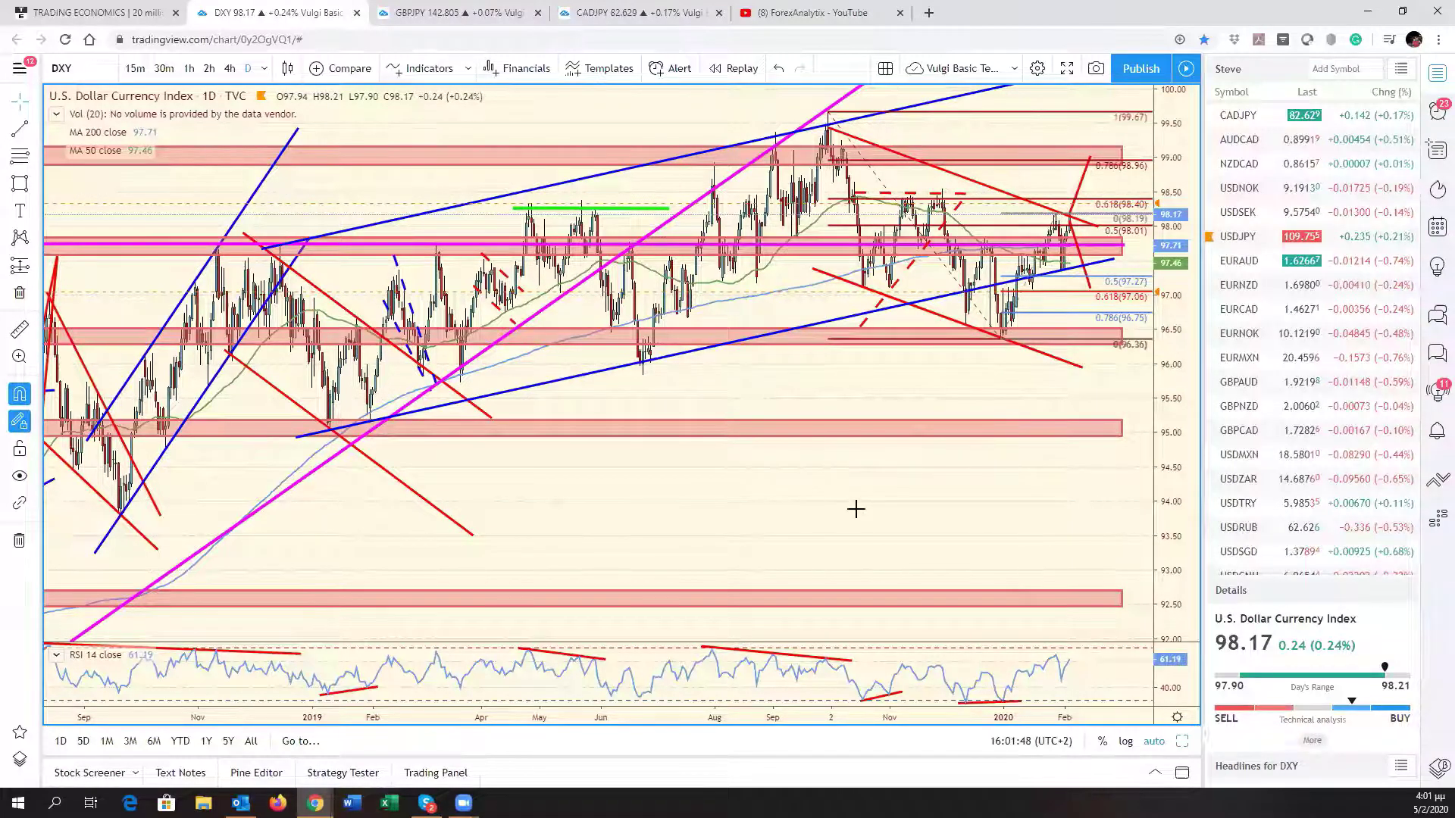
Zoom the DXY chart's time axis in to roughly March 2019 through March 2020
scroll(855, 510, "up", 4)
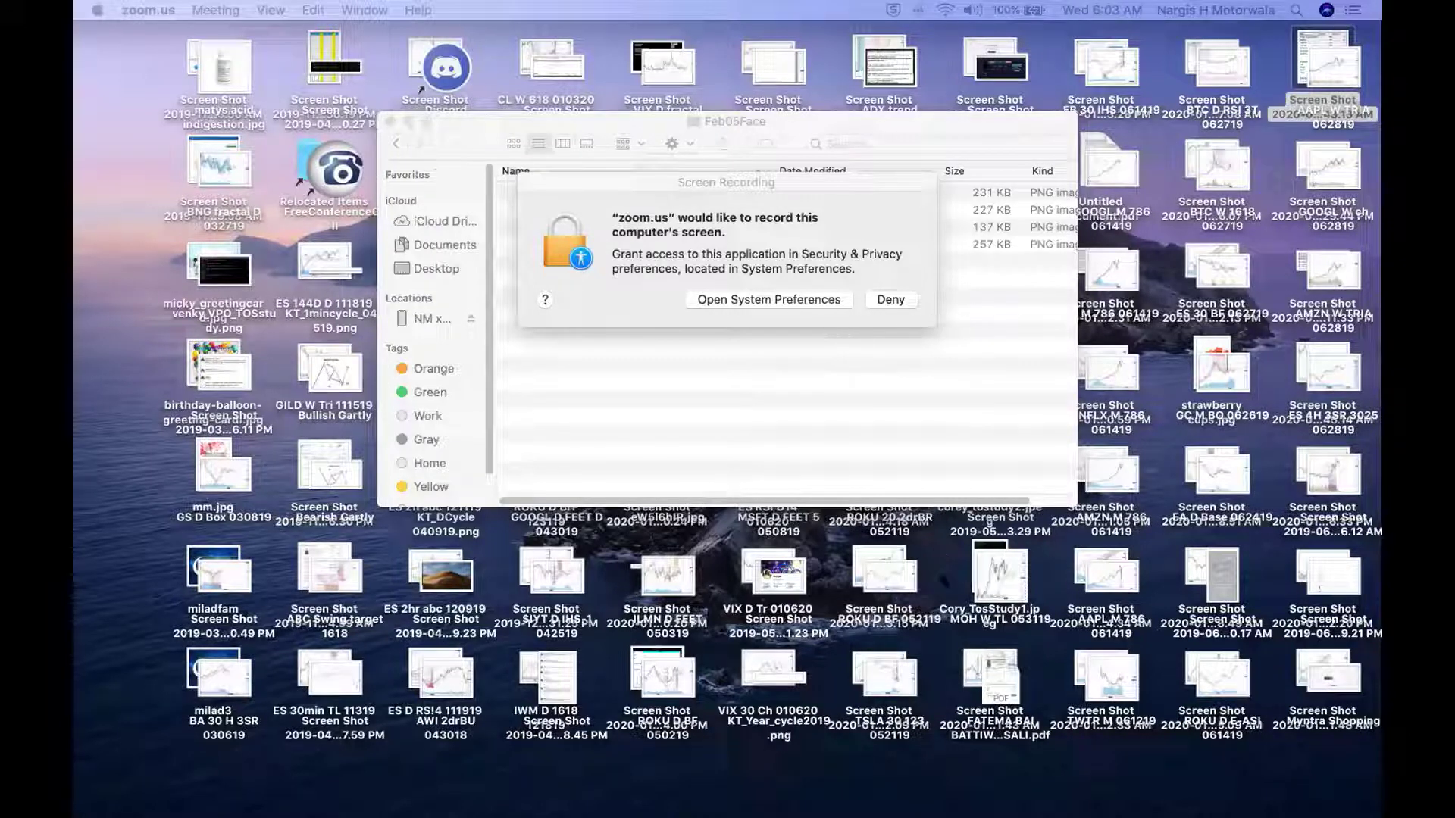
Deny Zoom's screen-recording permission prompt over the Feb05Face folder
left_click(544, 214)
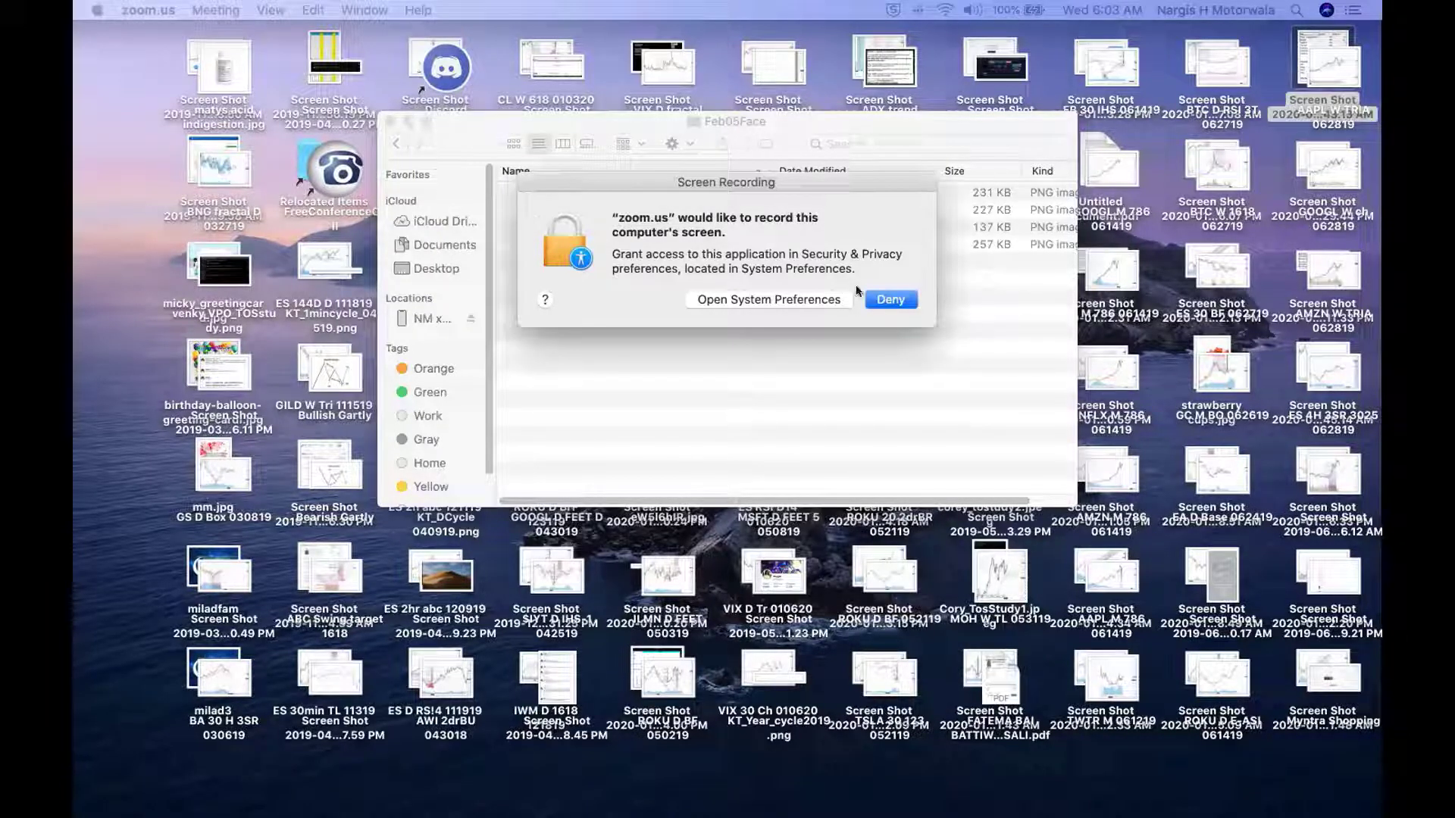
left_click(888, 299)
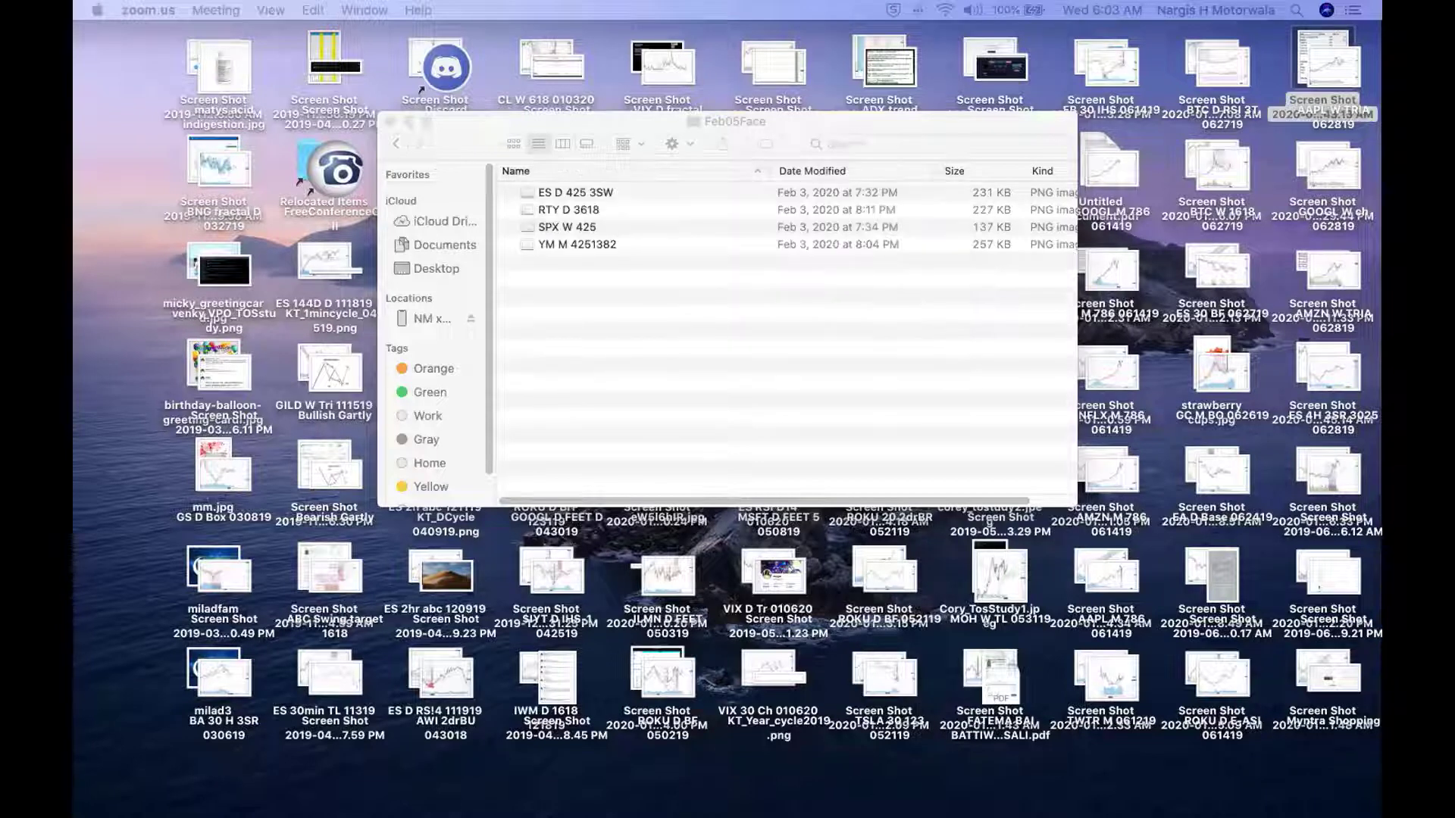
mouse_move(860, 796)
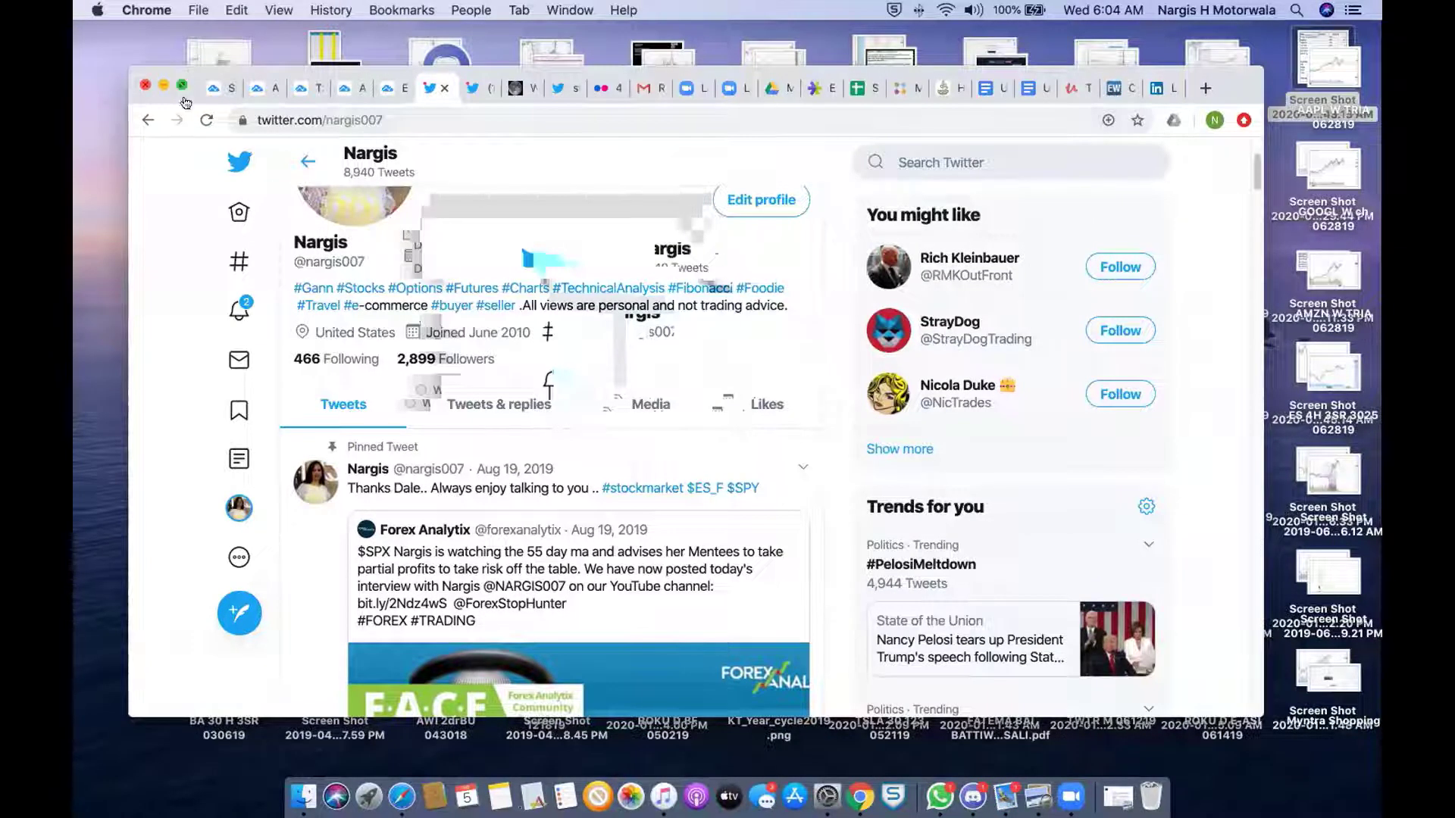
Make the Chrome Twitter window full screen and scroll the profile timeline below the pinned tweet
left_click(182, 86)
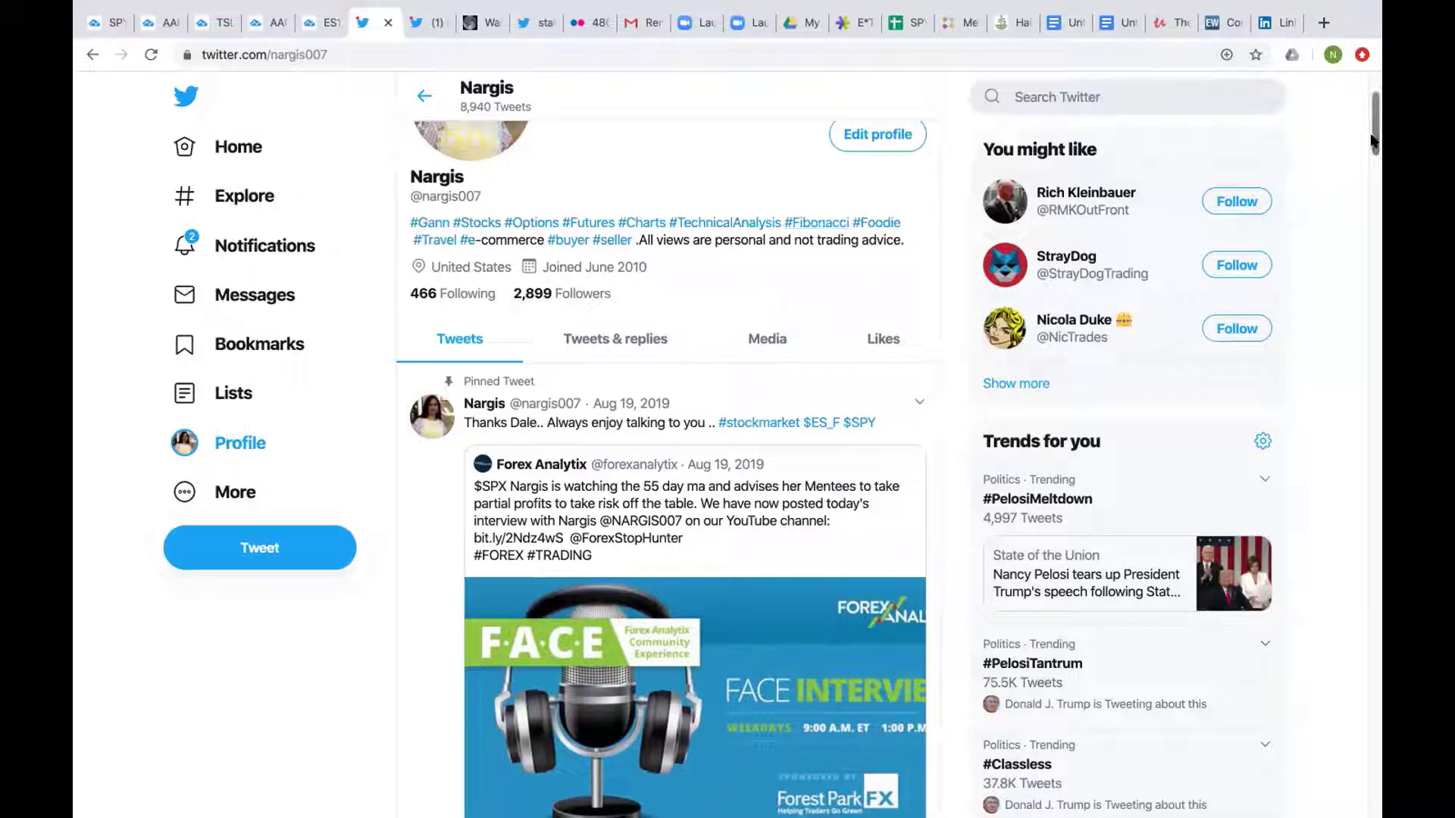
left_click_drag(1371, 138, 1372, 163)
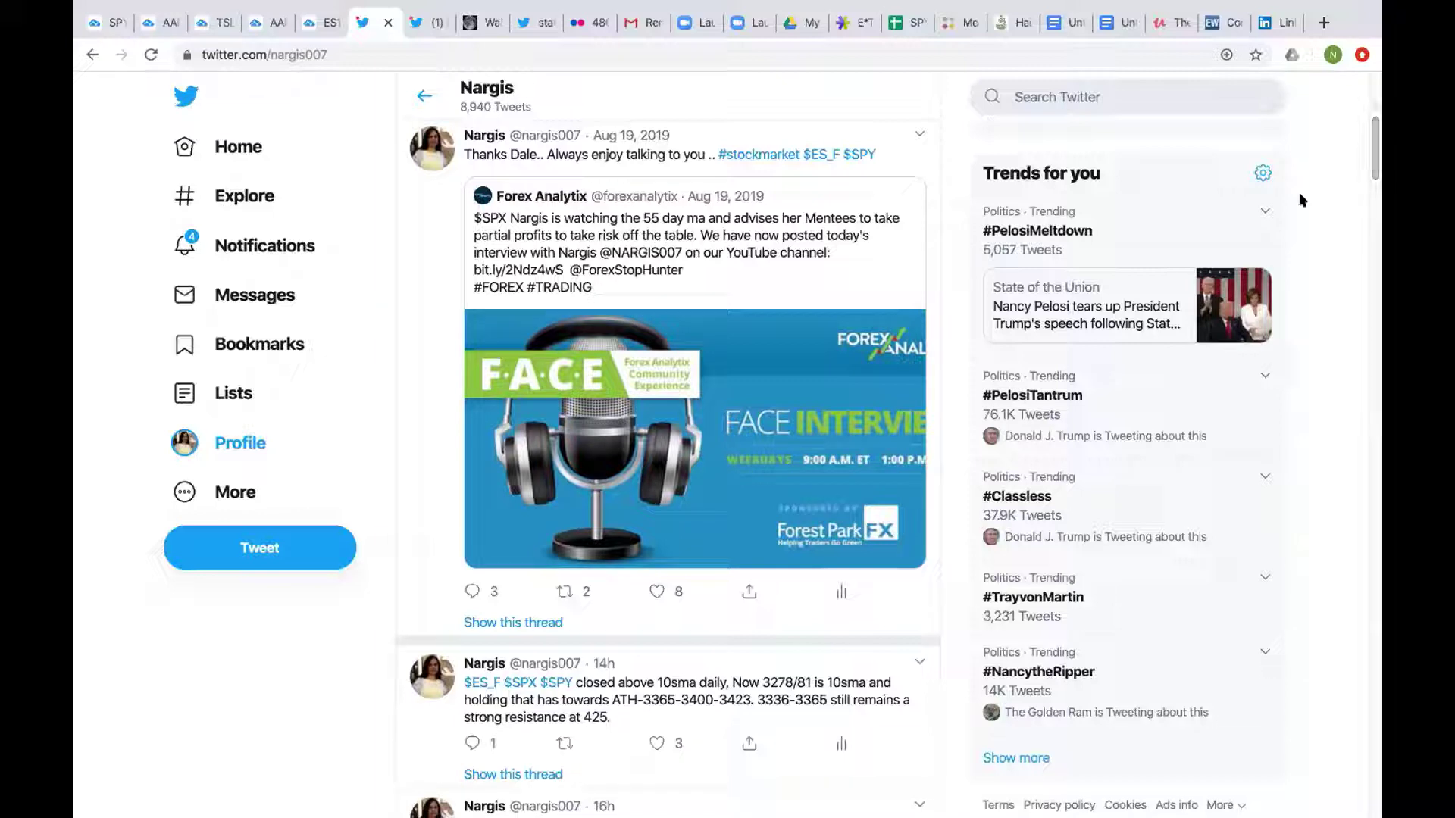
Read the February 2019 ES futures thread down to tweet 5, then go back to the ES1! tab
left_click_drag(1373, 138, 1373, 180)
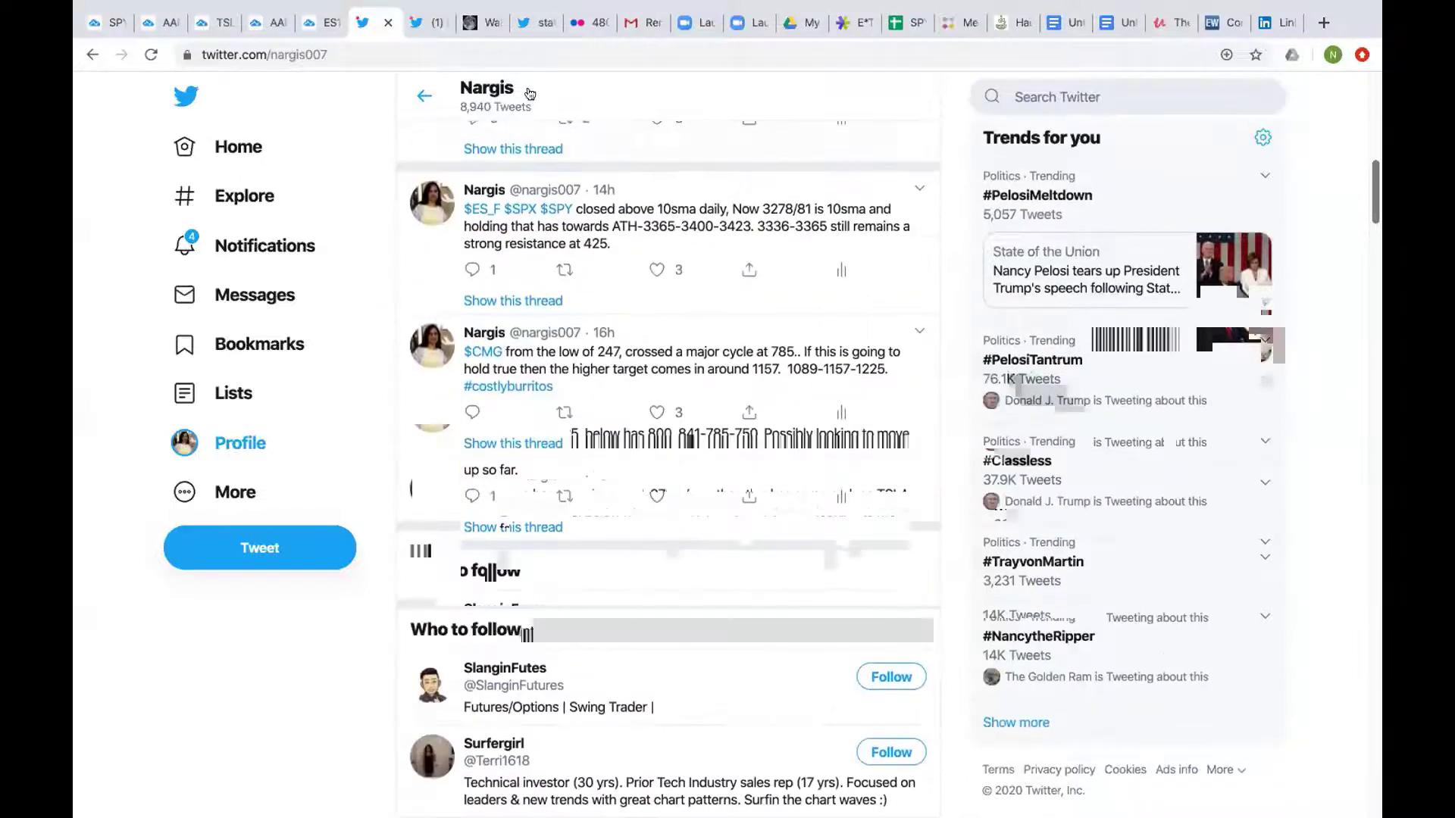
left_click(416, 27)
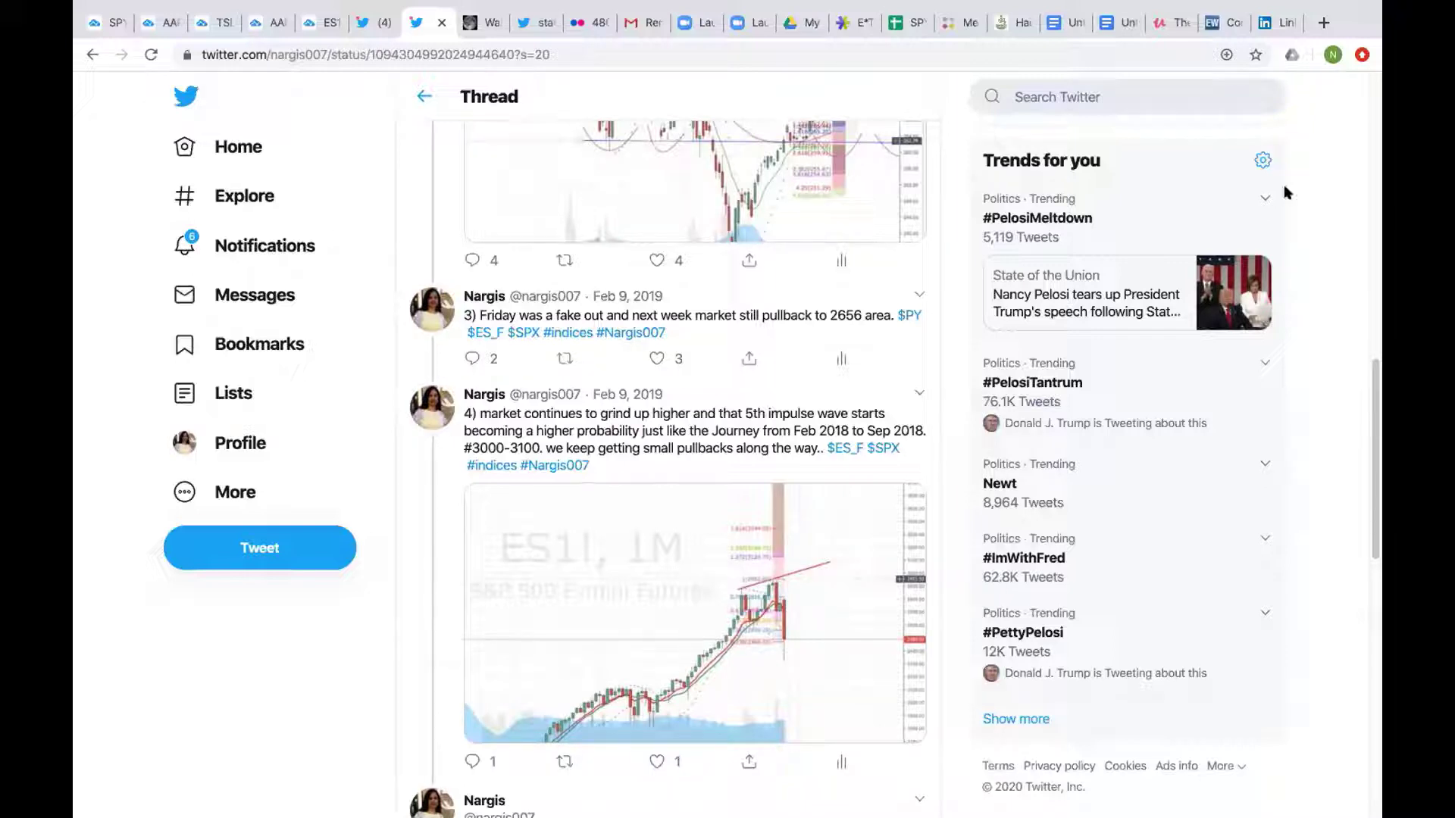
left_click_drag(1370, 390, 1371, 454)
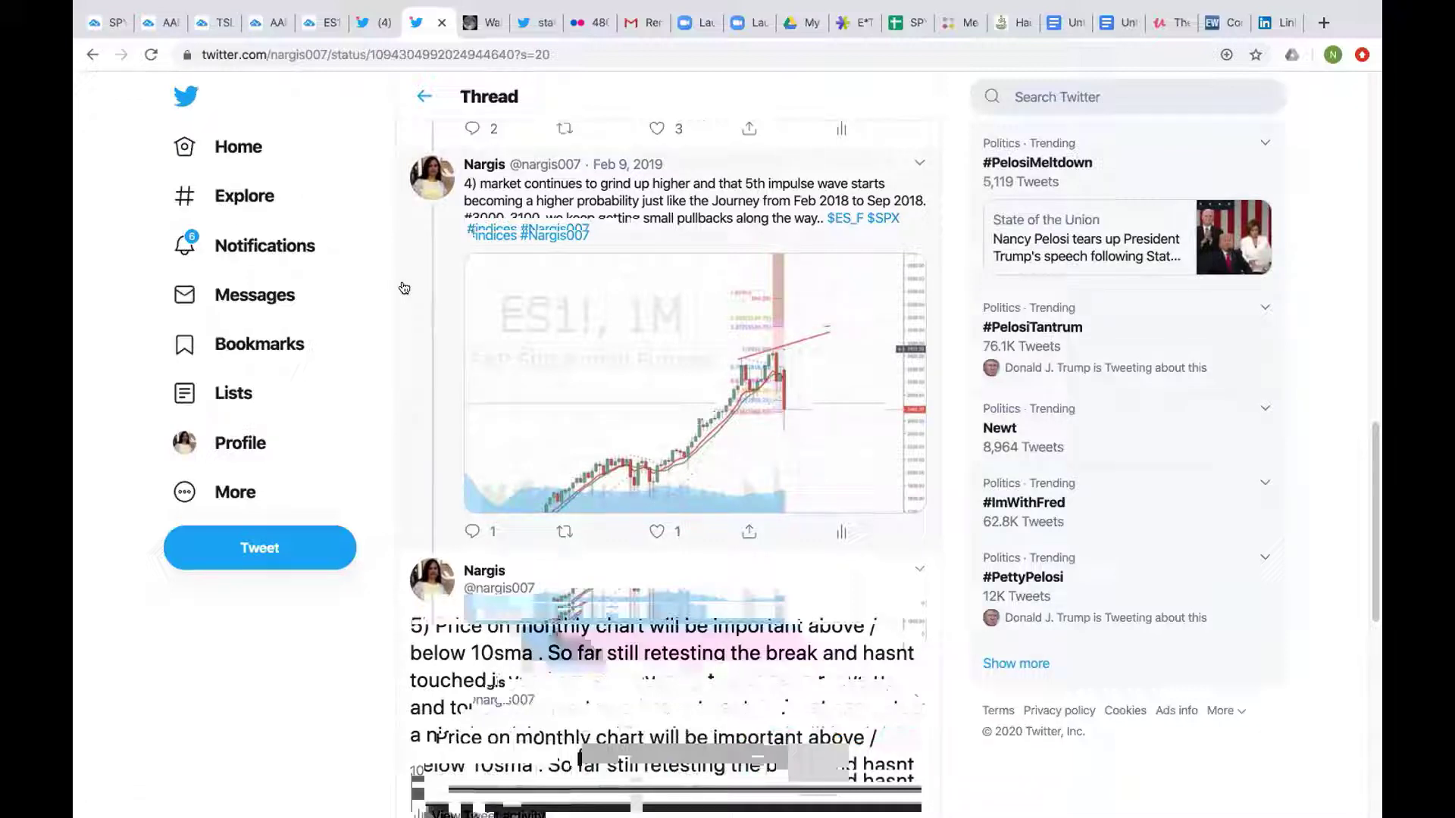
left_click(326, 24)
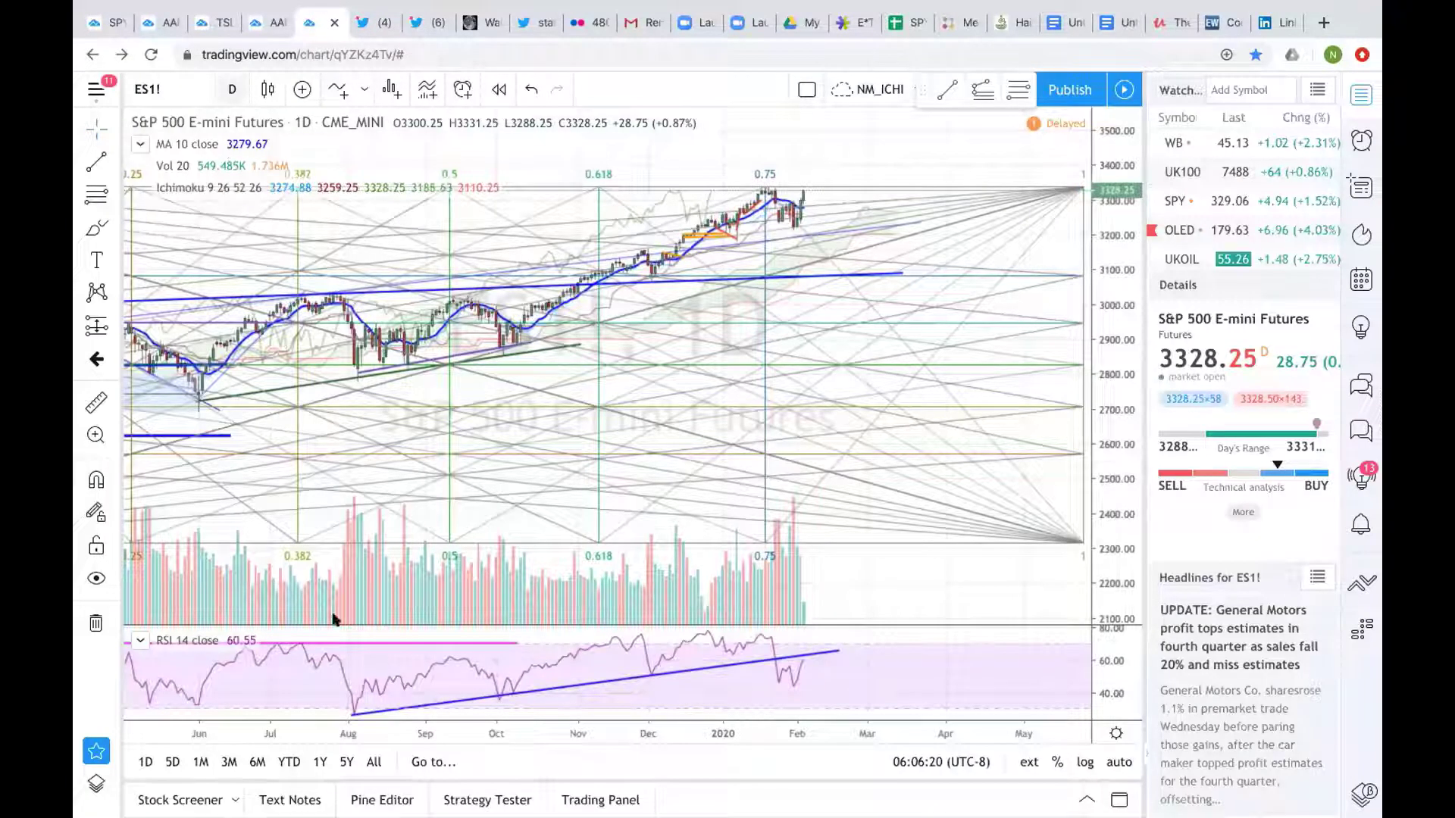
Set ES1! to 1-month candles and compress the price scale to about 1800–3800
left_click(302, 689)
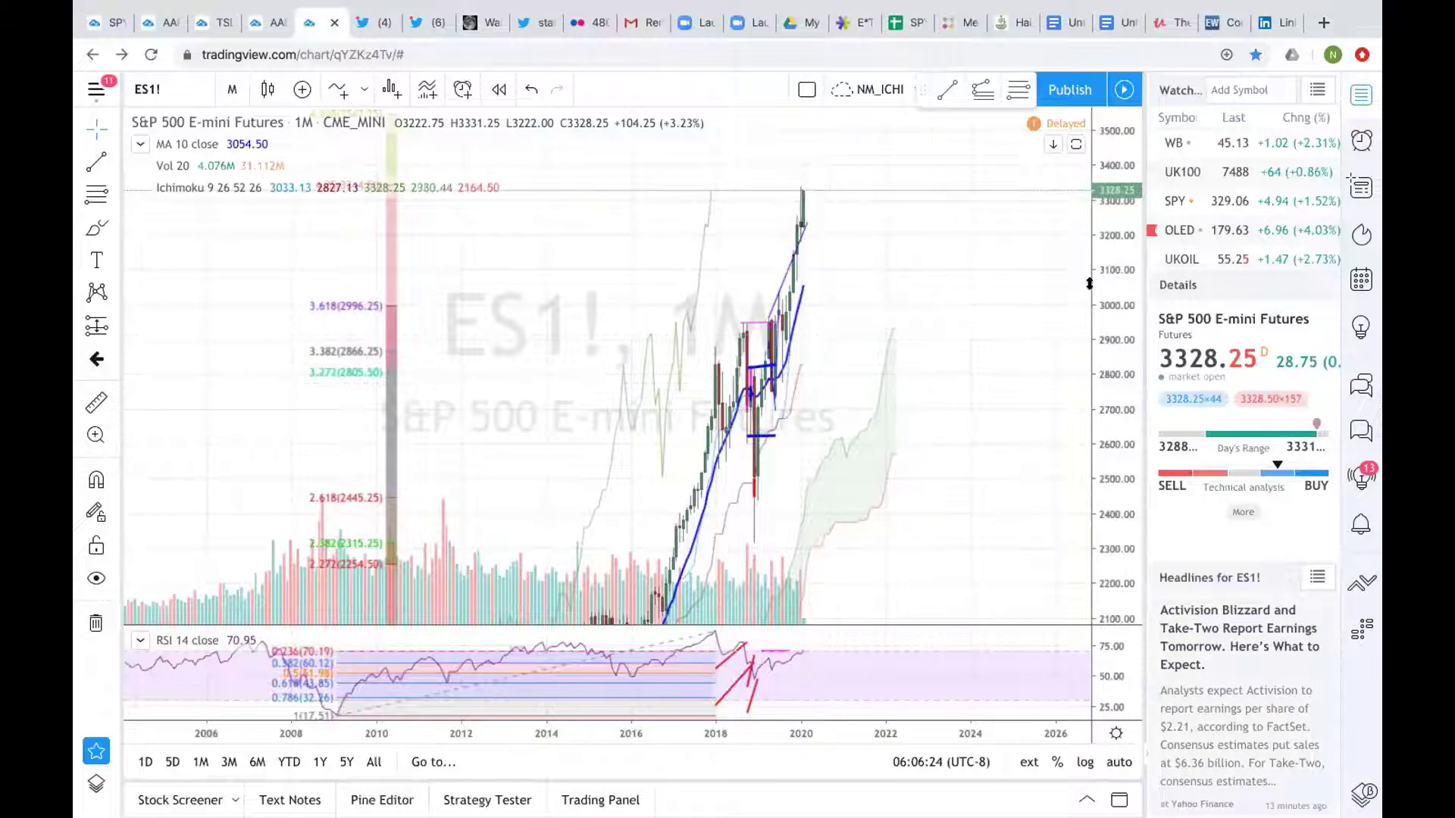
left_click_drag(1120, 383, 1124, 435)
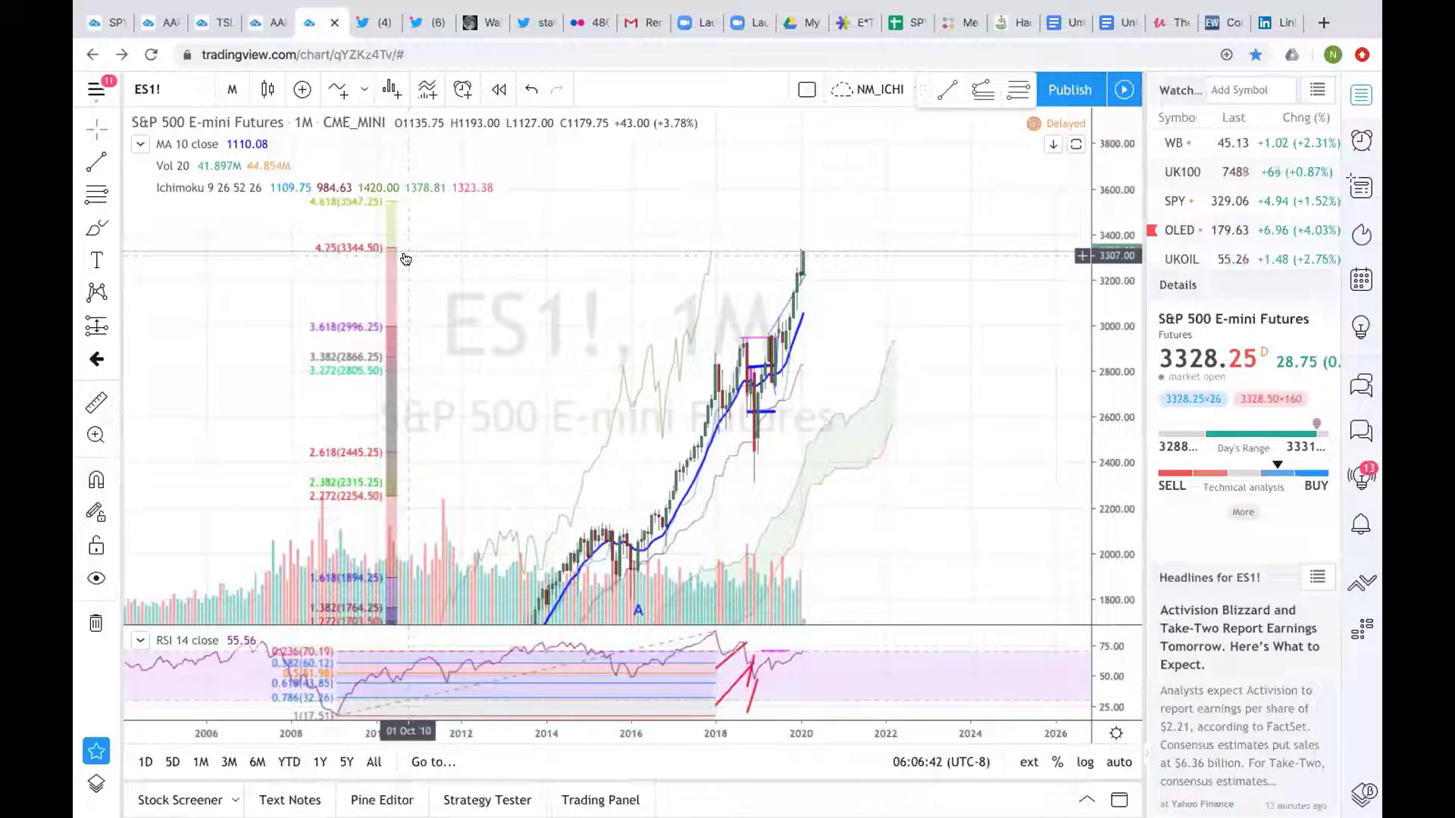
Read the saved text notes, then collapse the panel to enlarge the monthly chart
left_click(1084, 797)
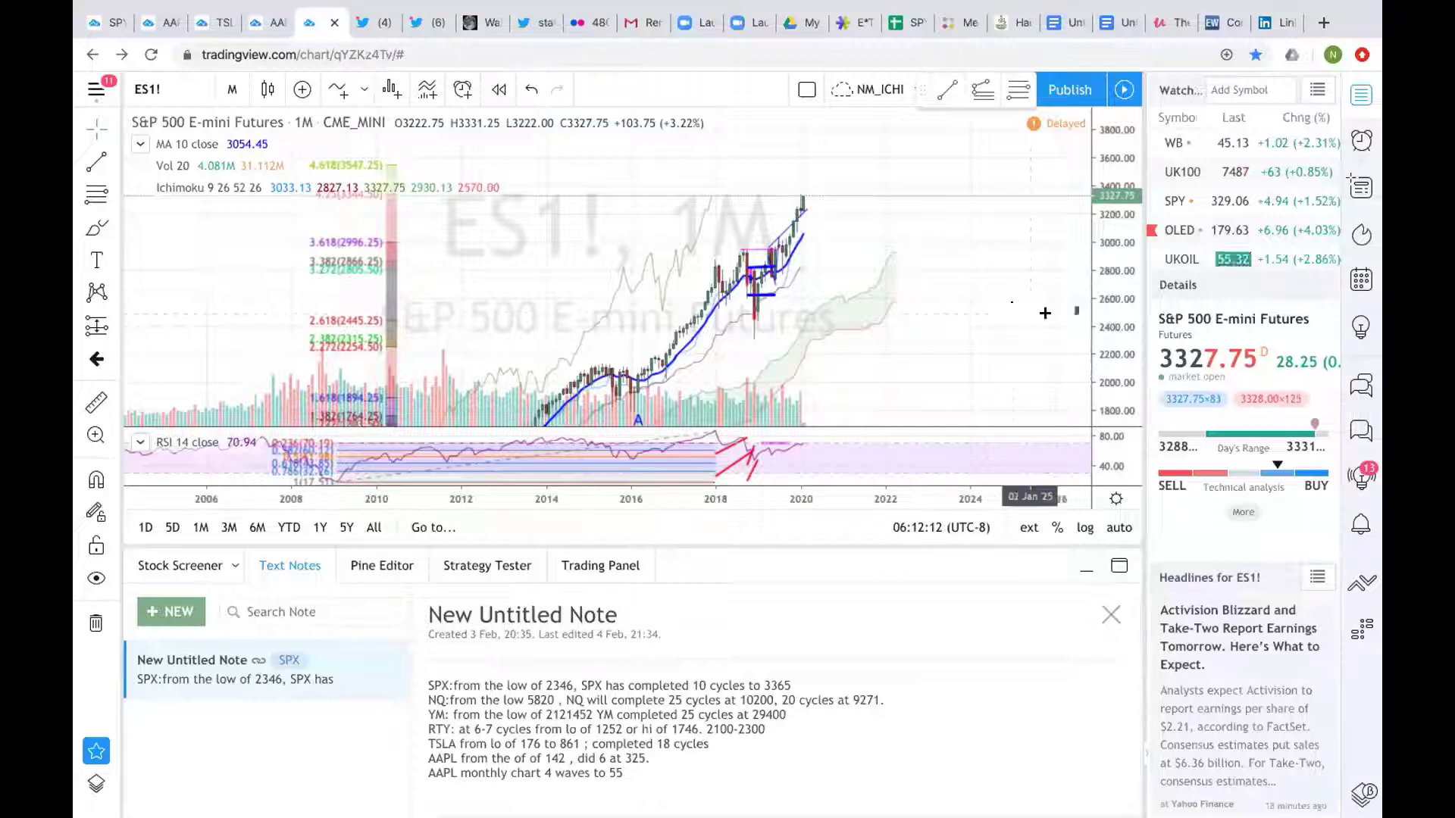
left_click_drag(928, 335, 993, 337)
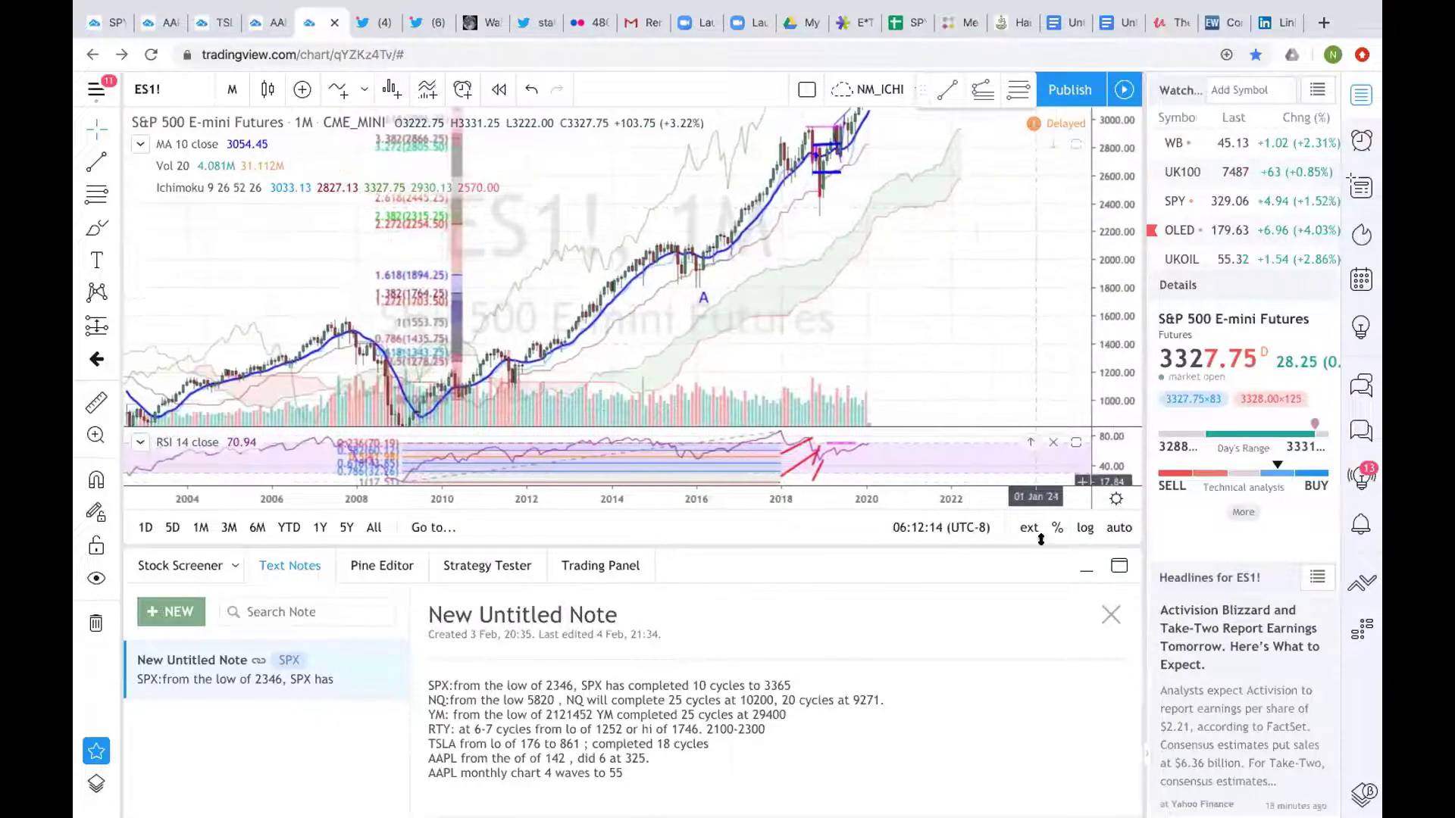
left_click(1087, 569)
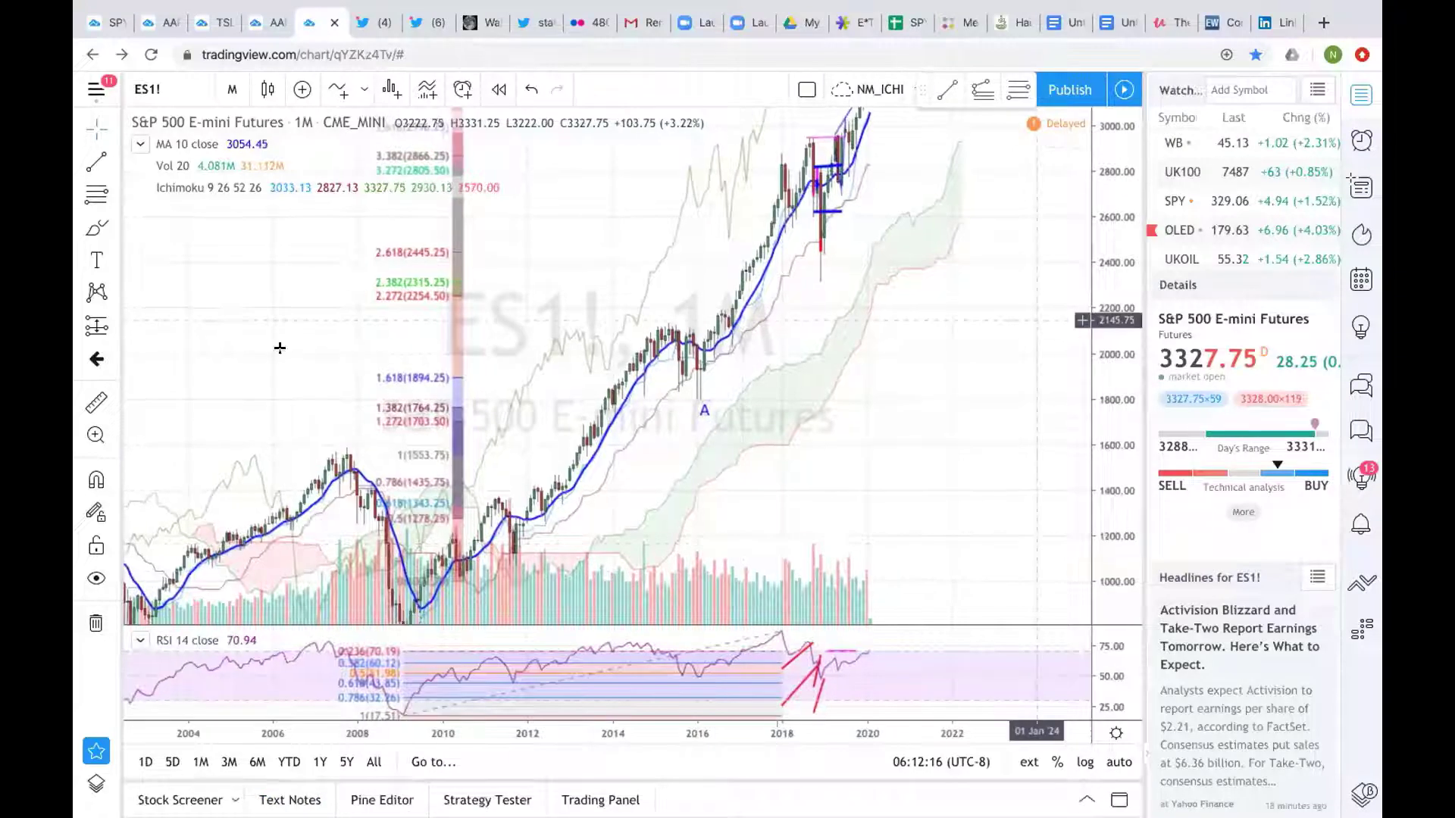
Pan the monthly ES1! chart to show 2000–2020 and select the Fibonacci extension drawing
scroll(322, 422, "left", 10)
left_click_drag(607, 546, 351, 568)
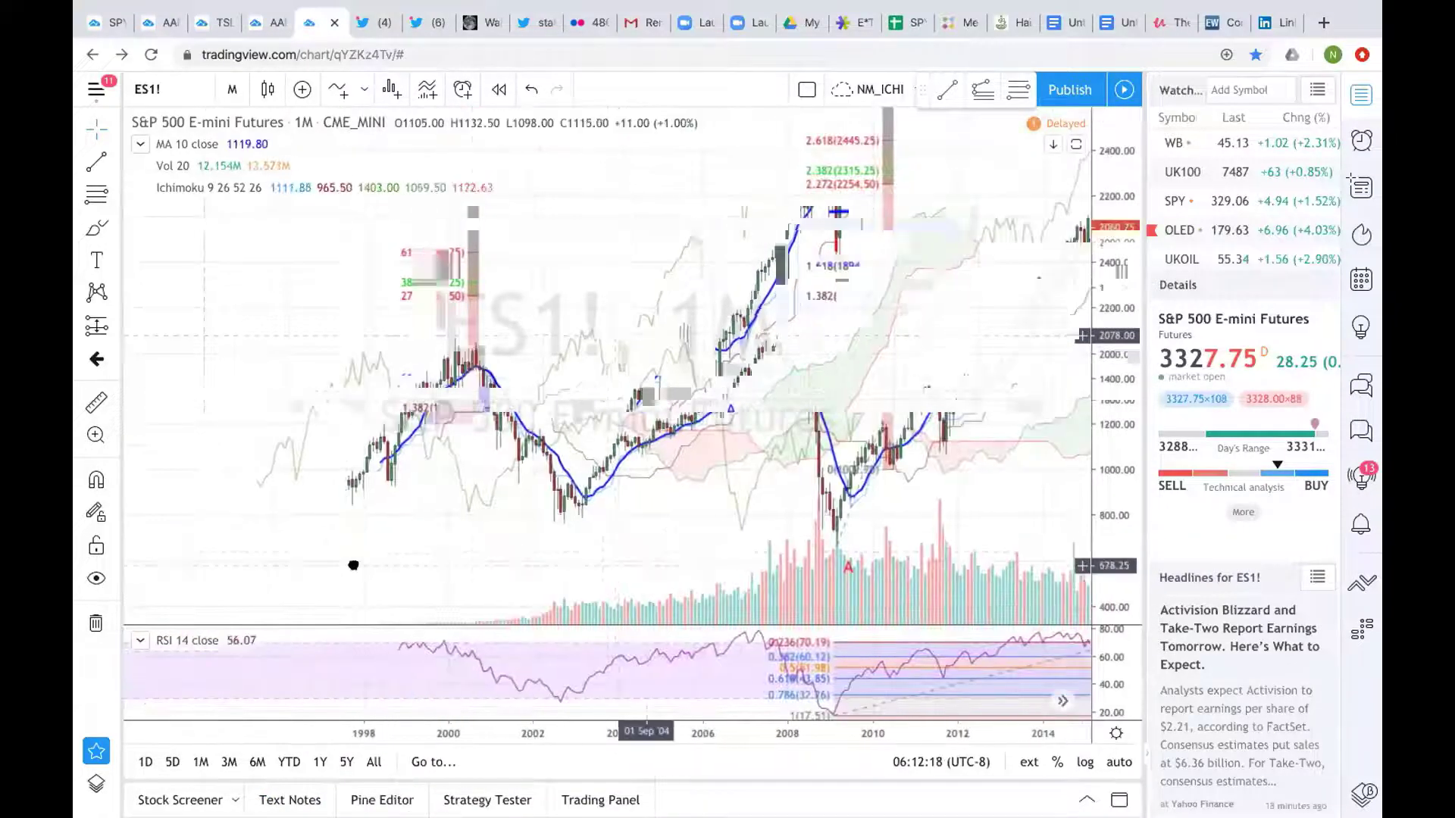
left_click(545, 551)
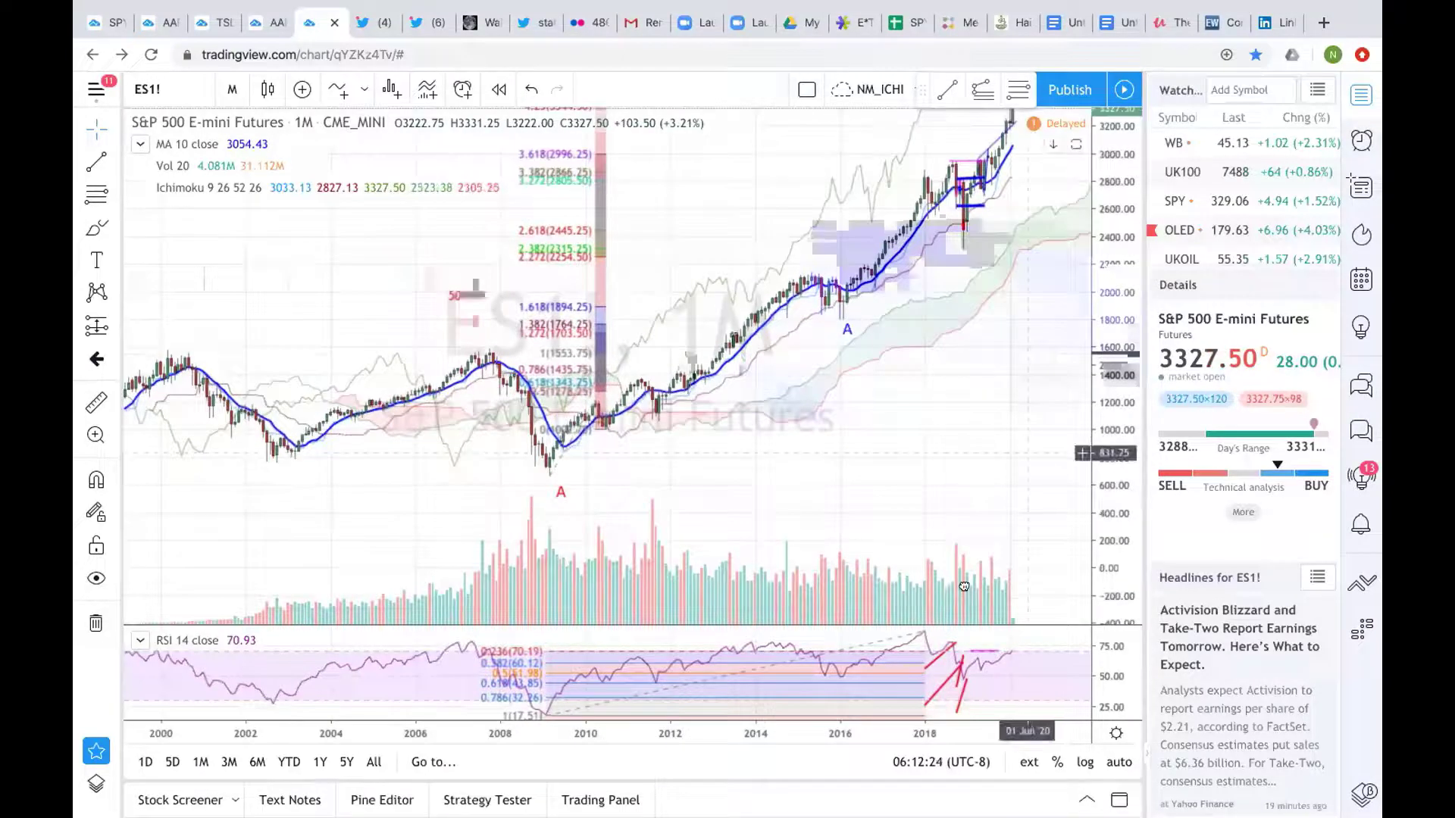
left_click_drag(964, 587, 960, 590)
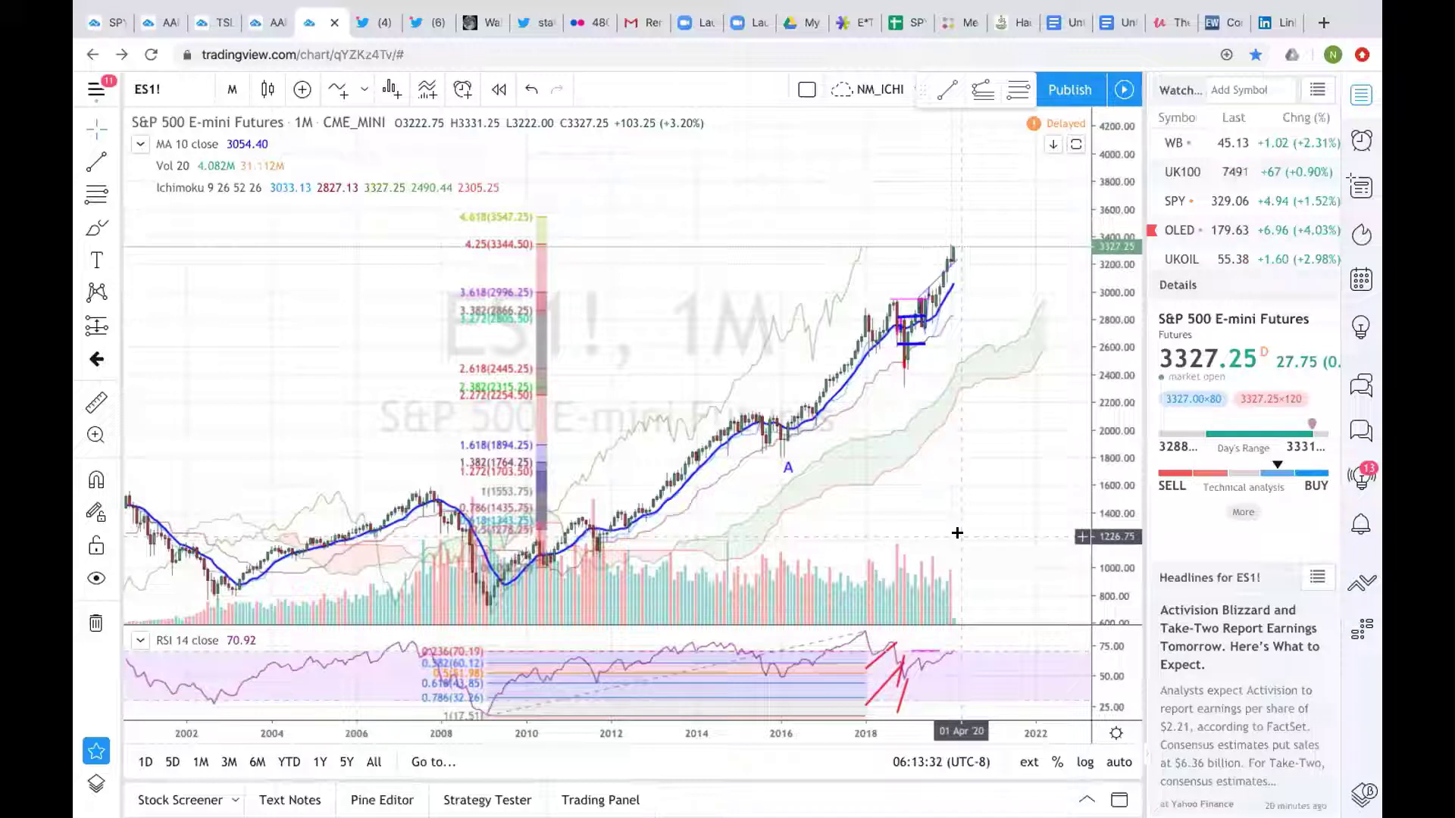
left_click(232, 89)
Choose 1-day candles, fit the price scale to April 2019–February 2020, and reopen the text notes
left_click(250, 627)
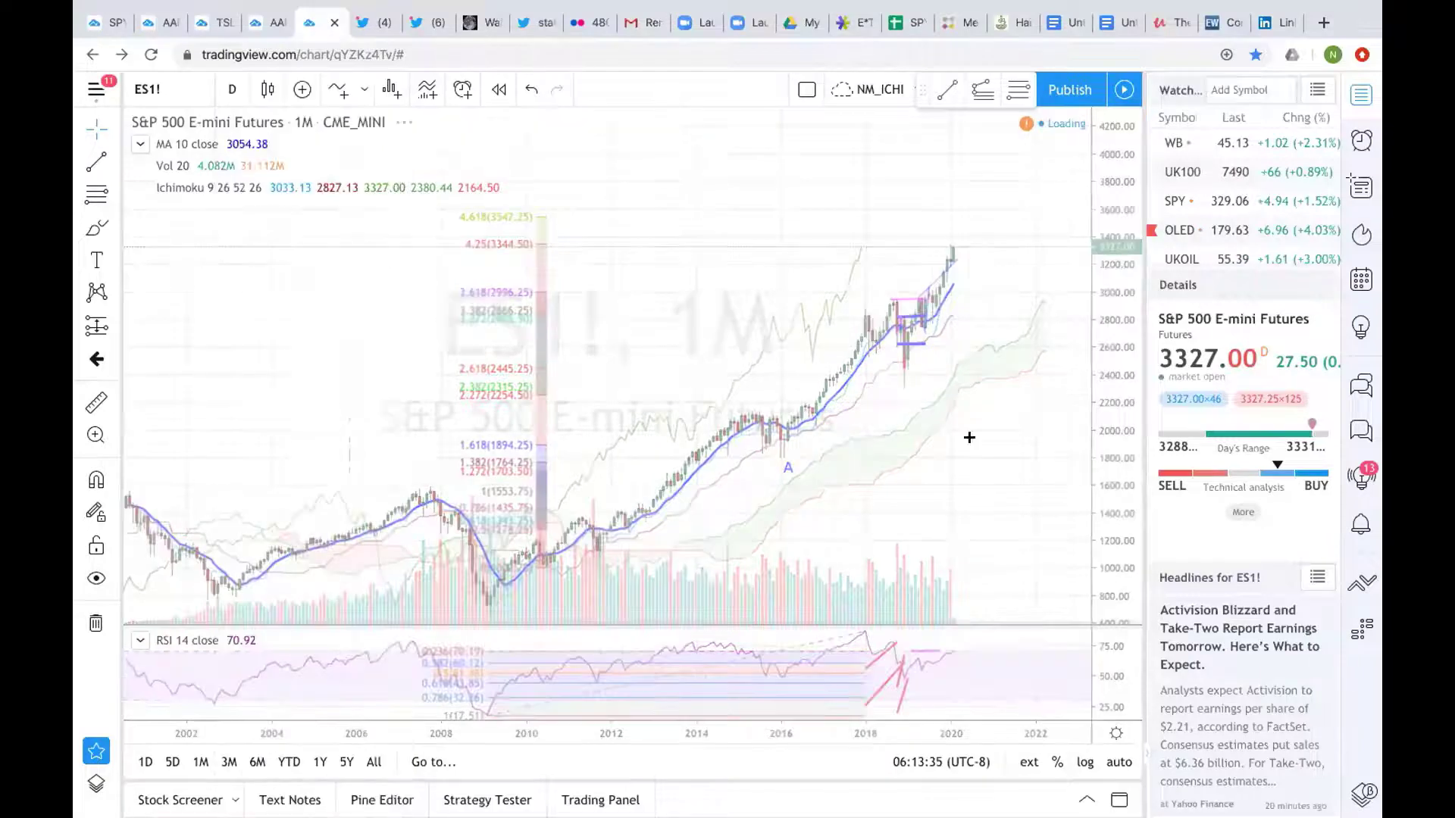
left_click_drag(1084, 421, 1001, 606)
double_click(1113, 162)
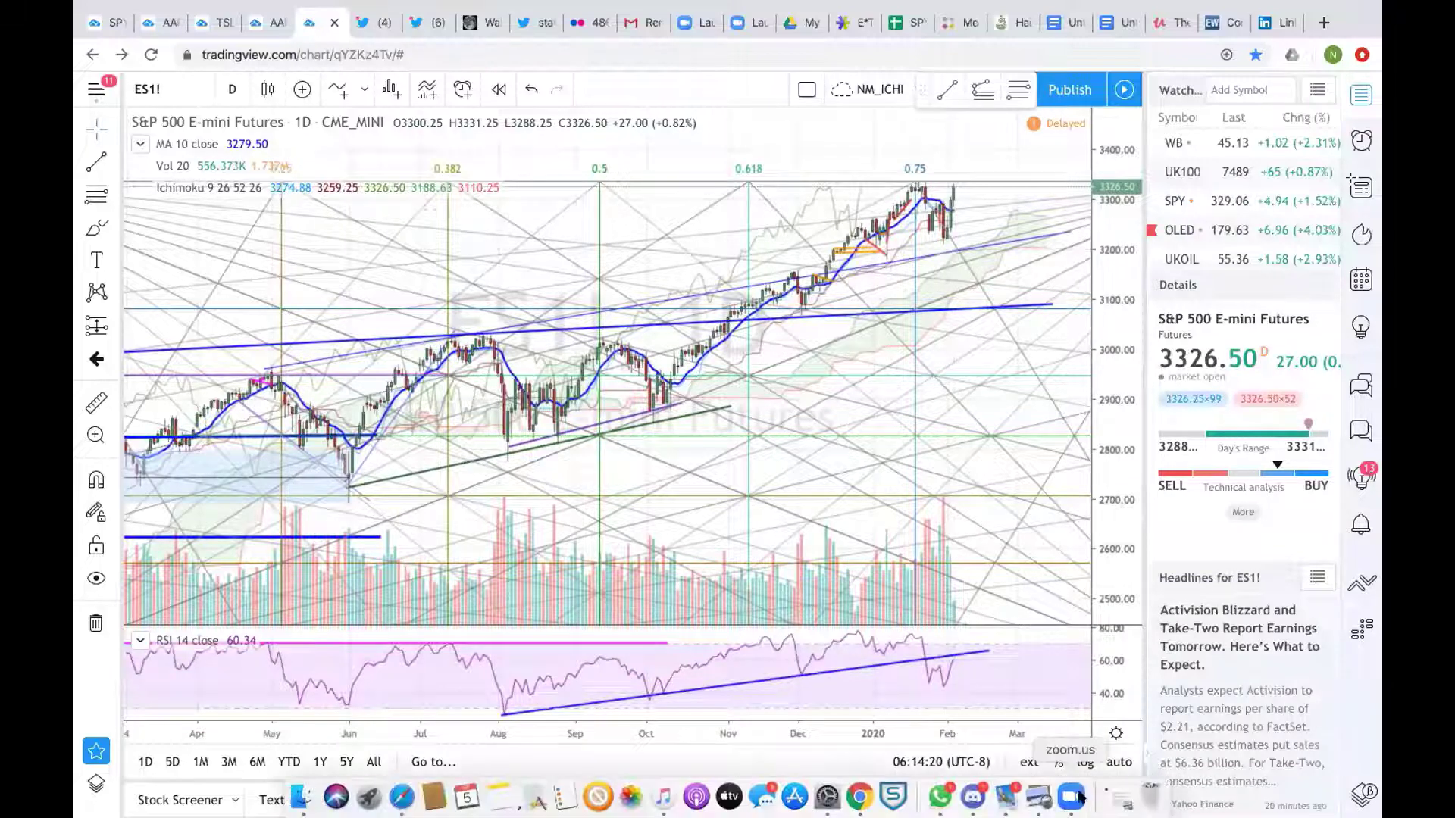
left_click(1087, 800)
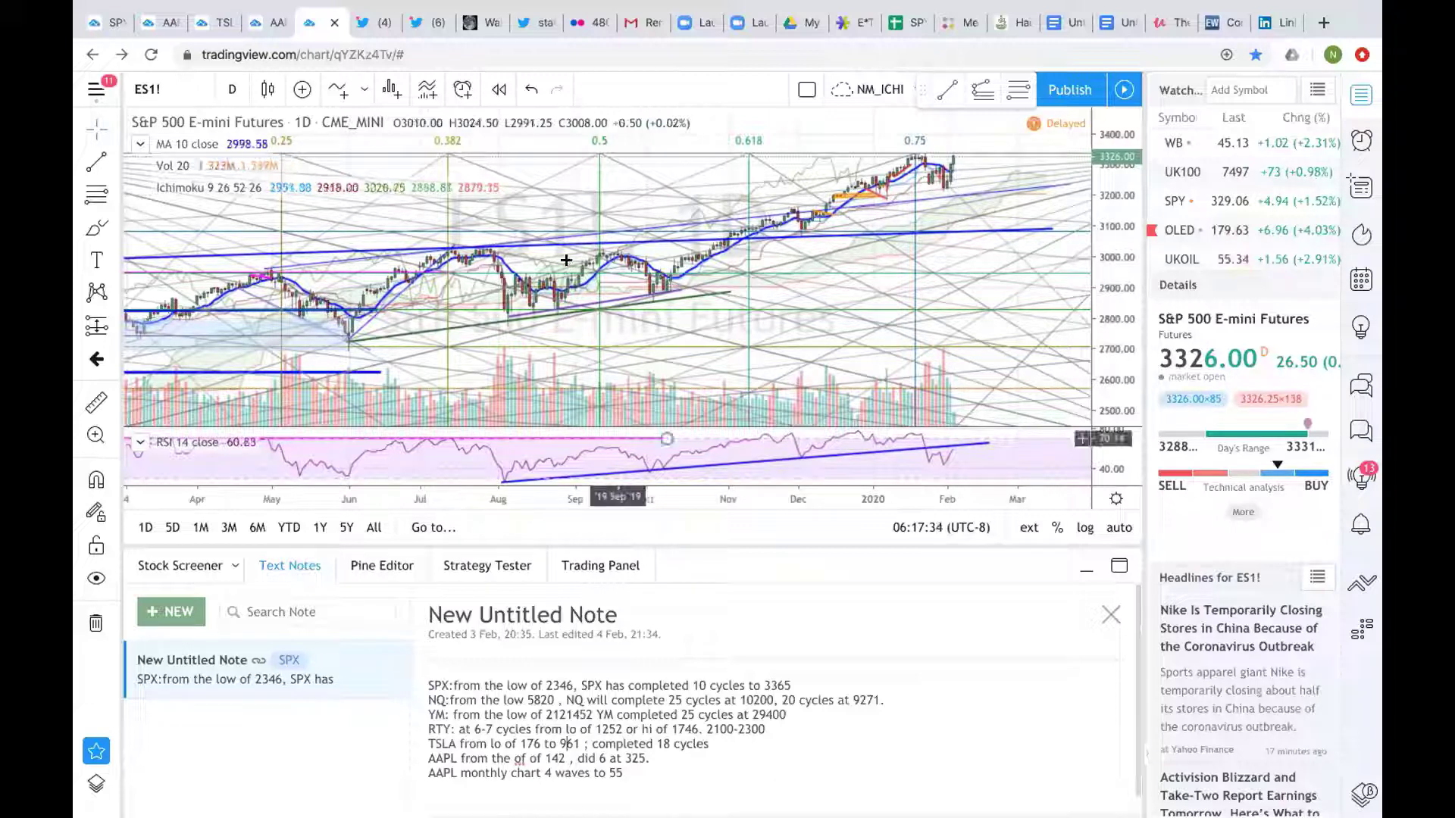
After reading the cycle notes, move to the Twitter profile tab with Ctrl+Tab
key("ctrl+Tab")
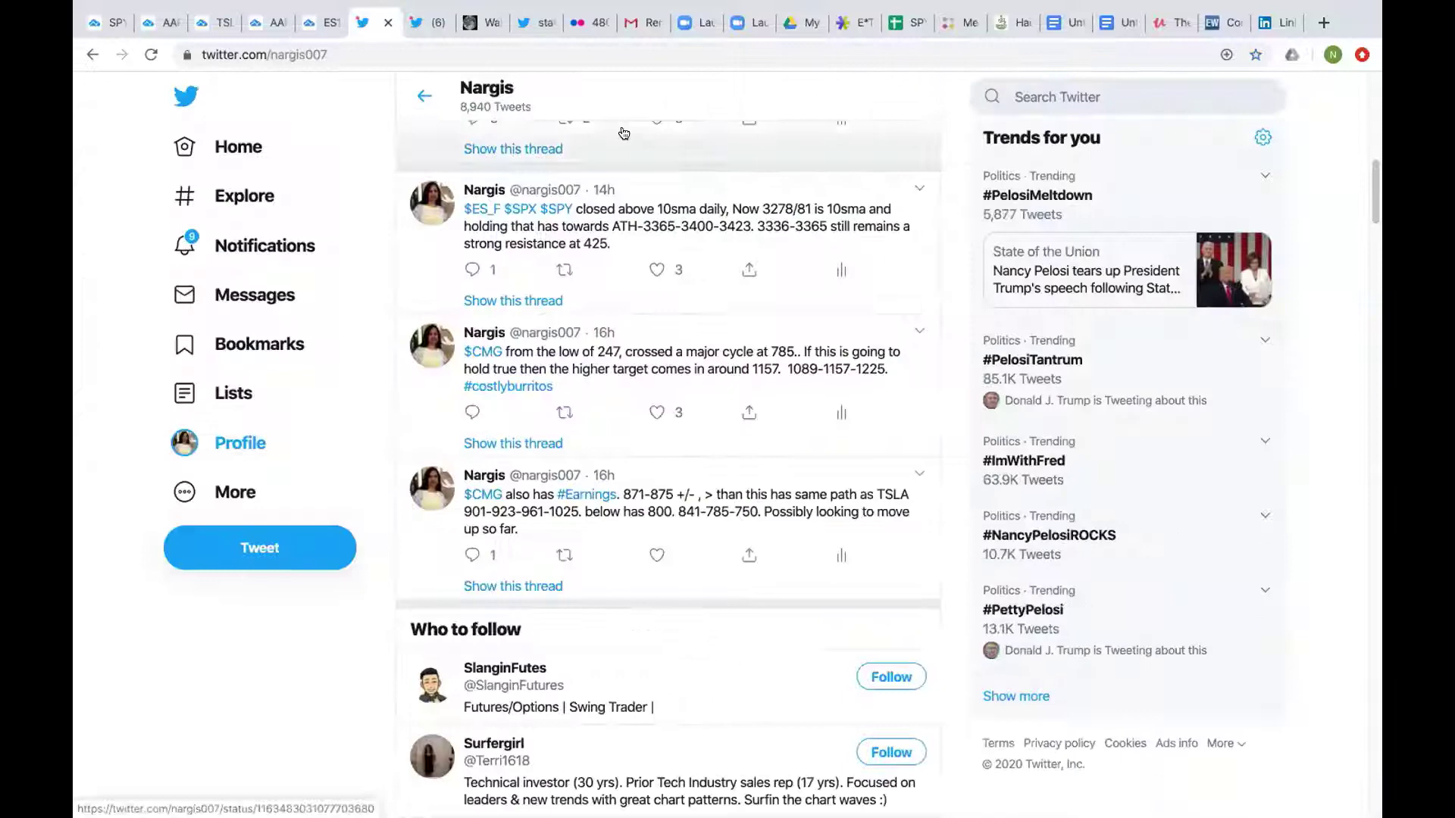
Search Twitter for the profile account's $TSLA tweets
left_click(1049, 96)
type("@narg")
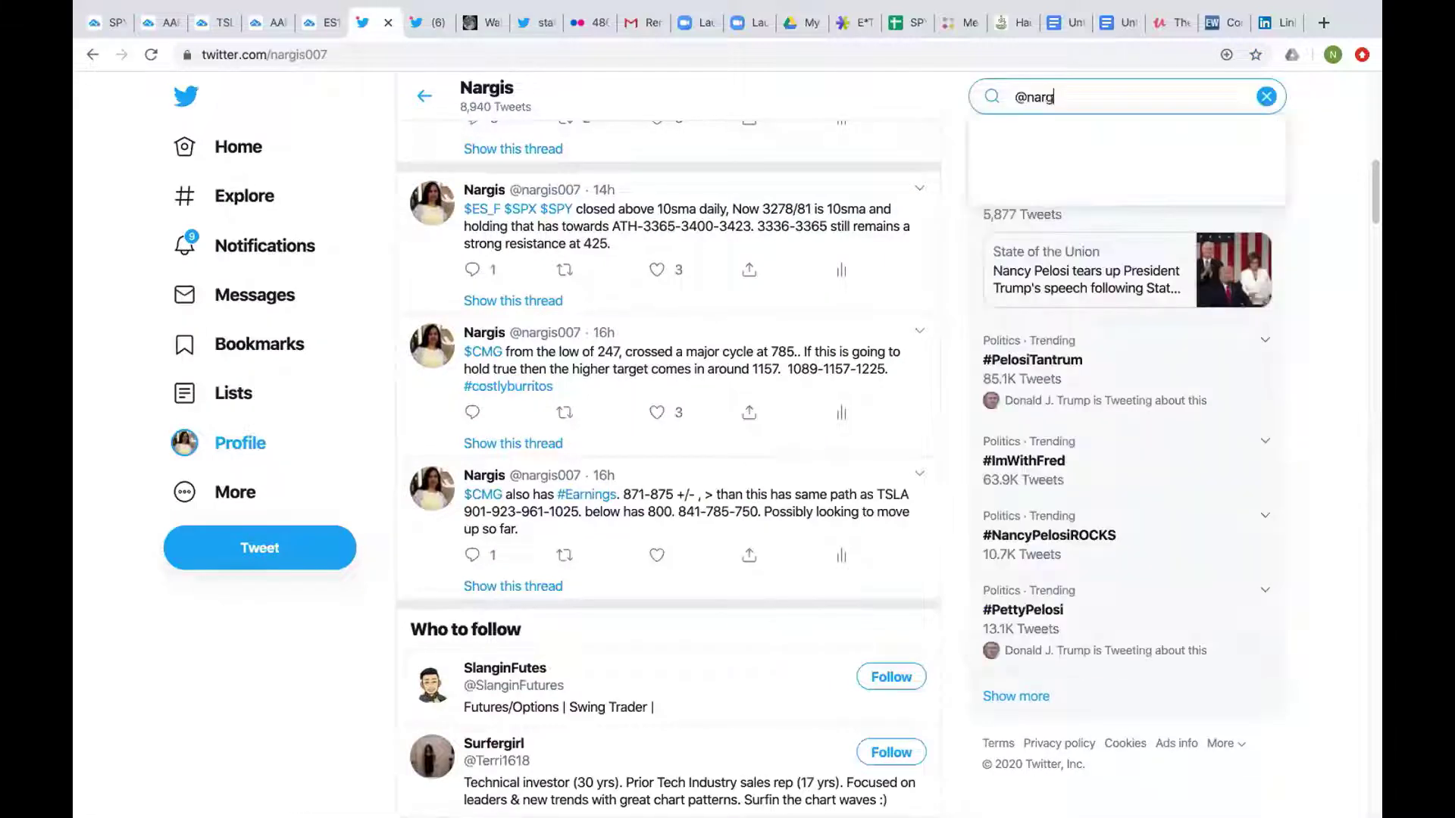
type("is007 $TSLA")
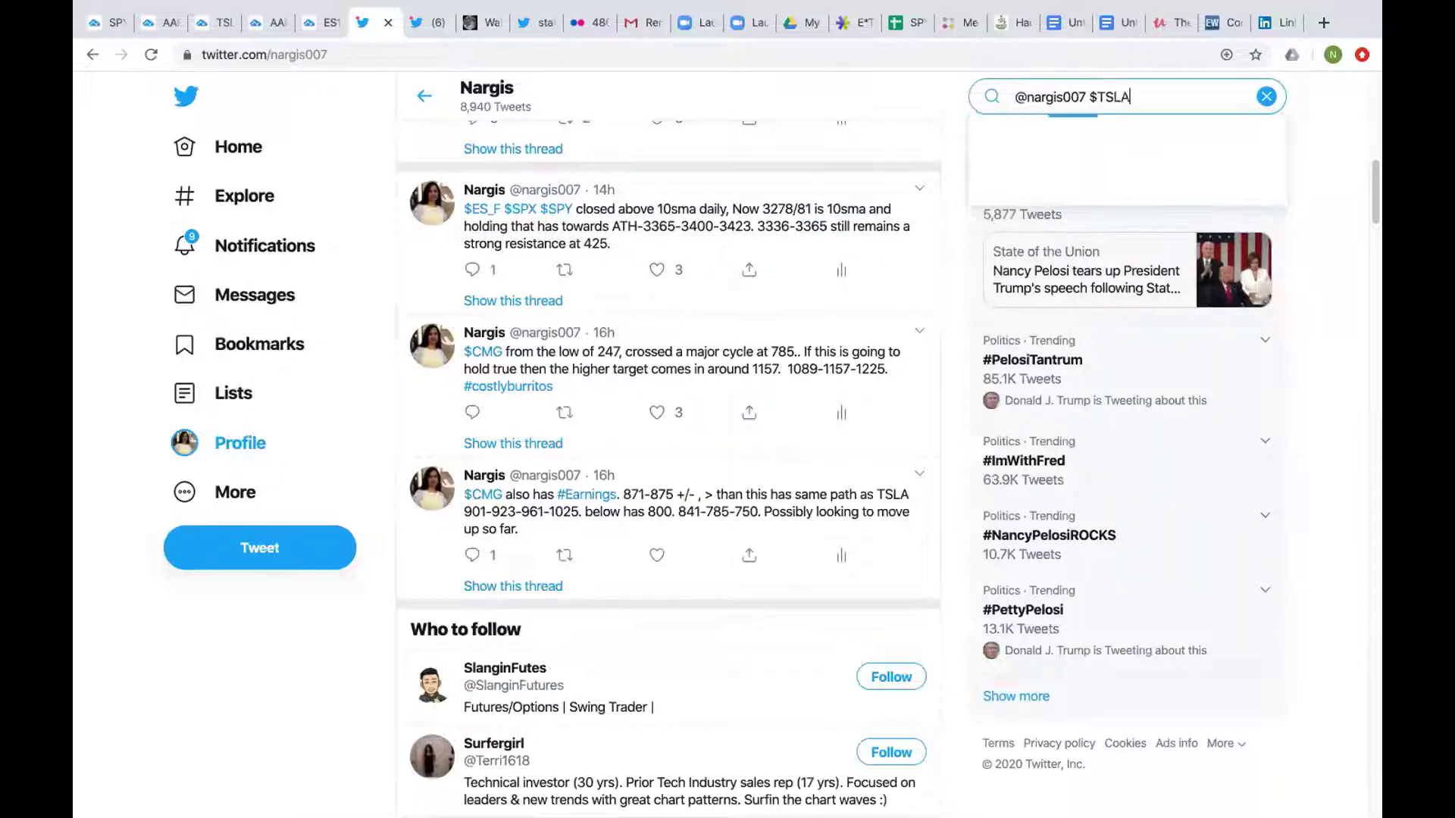
key("Return")
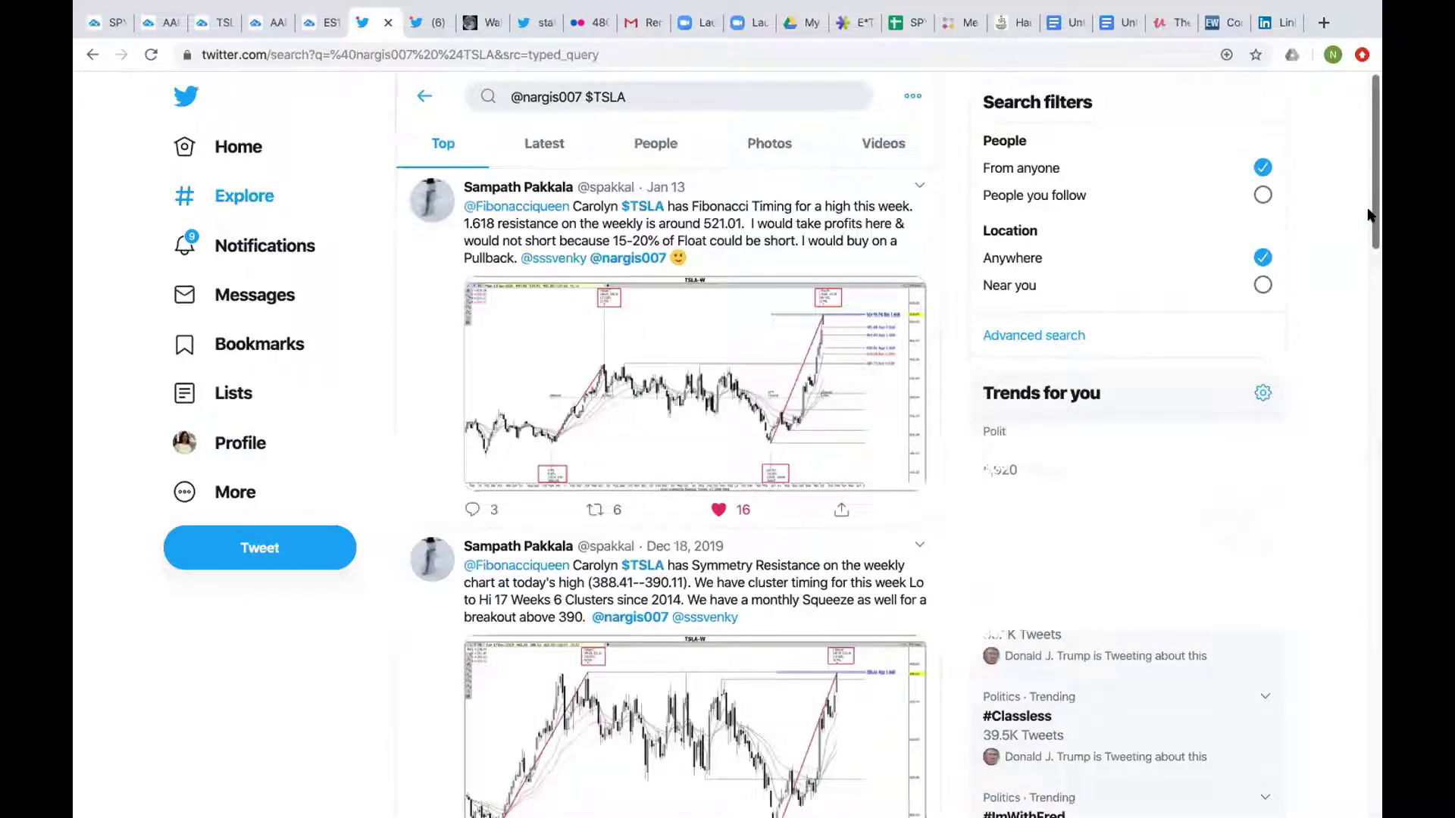
Open the quoted Jan 29 $TSLA 'train on fire' tweet's thread and scroll up to earlier posts
scroll(1375, 250, "down", 5)
scroll(667, 492, "down", 12)
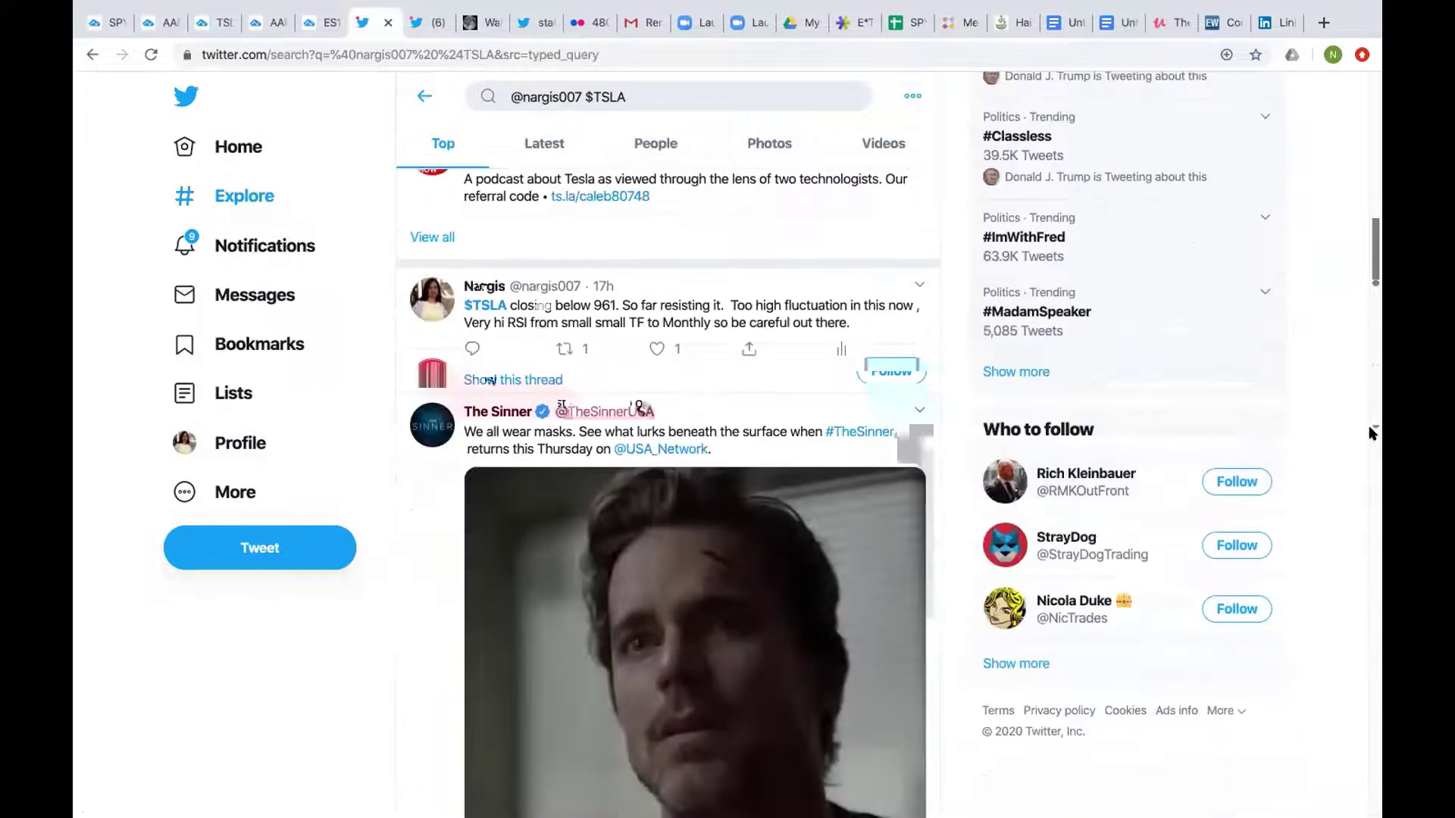
scroll(666, 493, "down", 7)
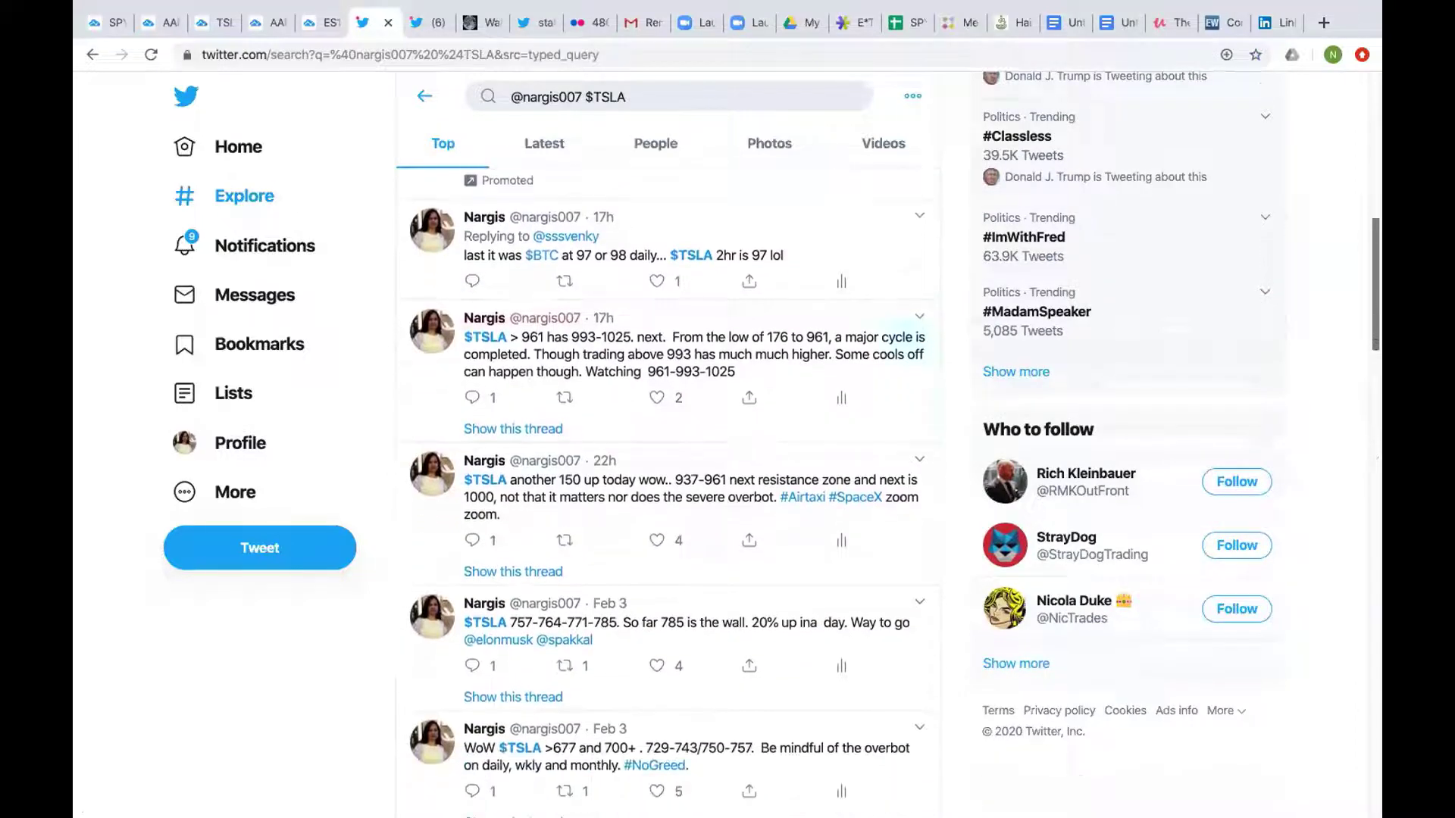
scroll(820, 428, "down", 6)
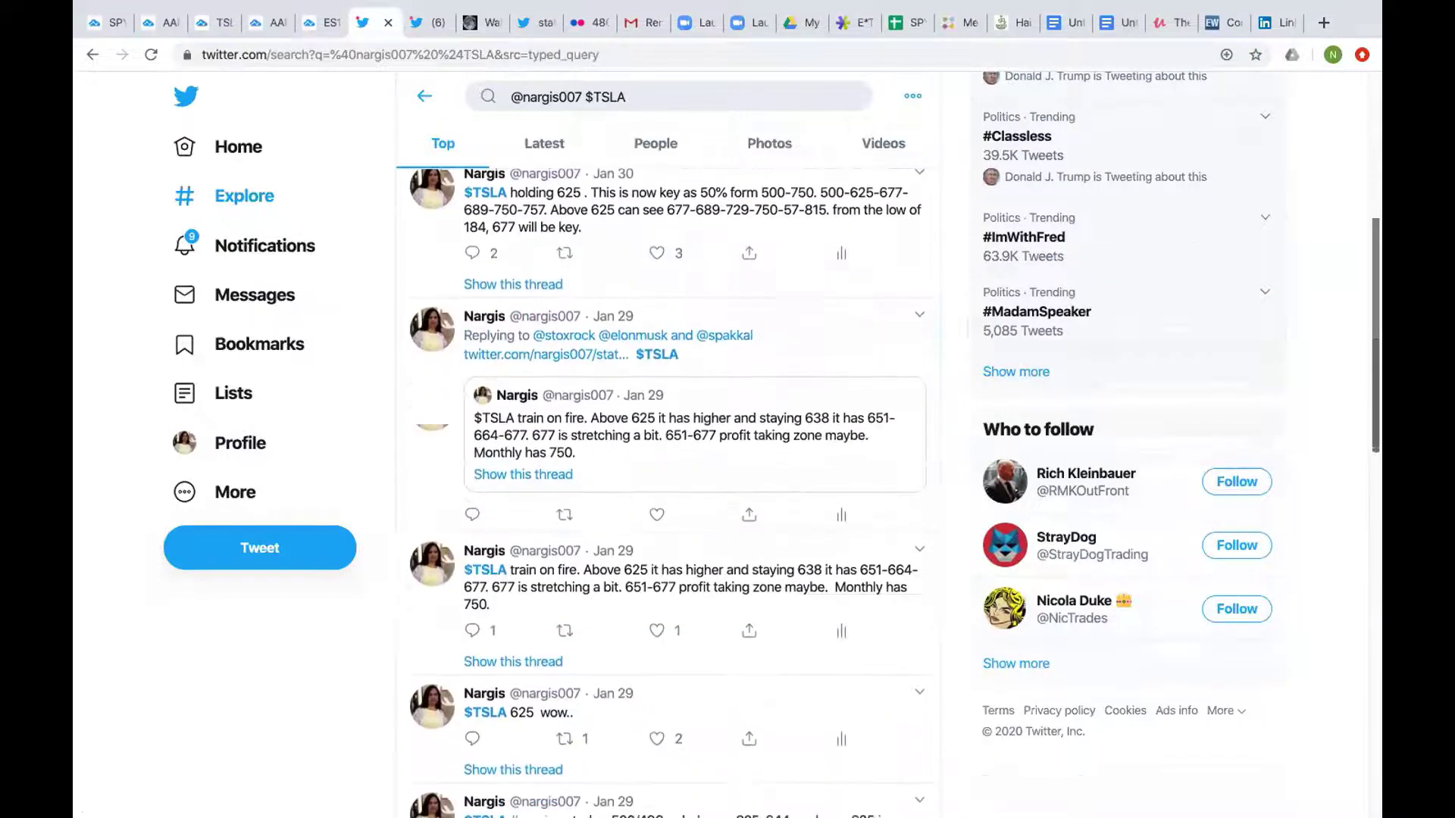
left_click(819, 428)
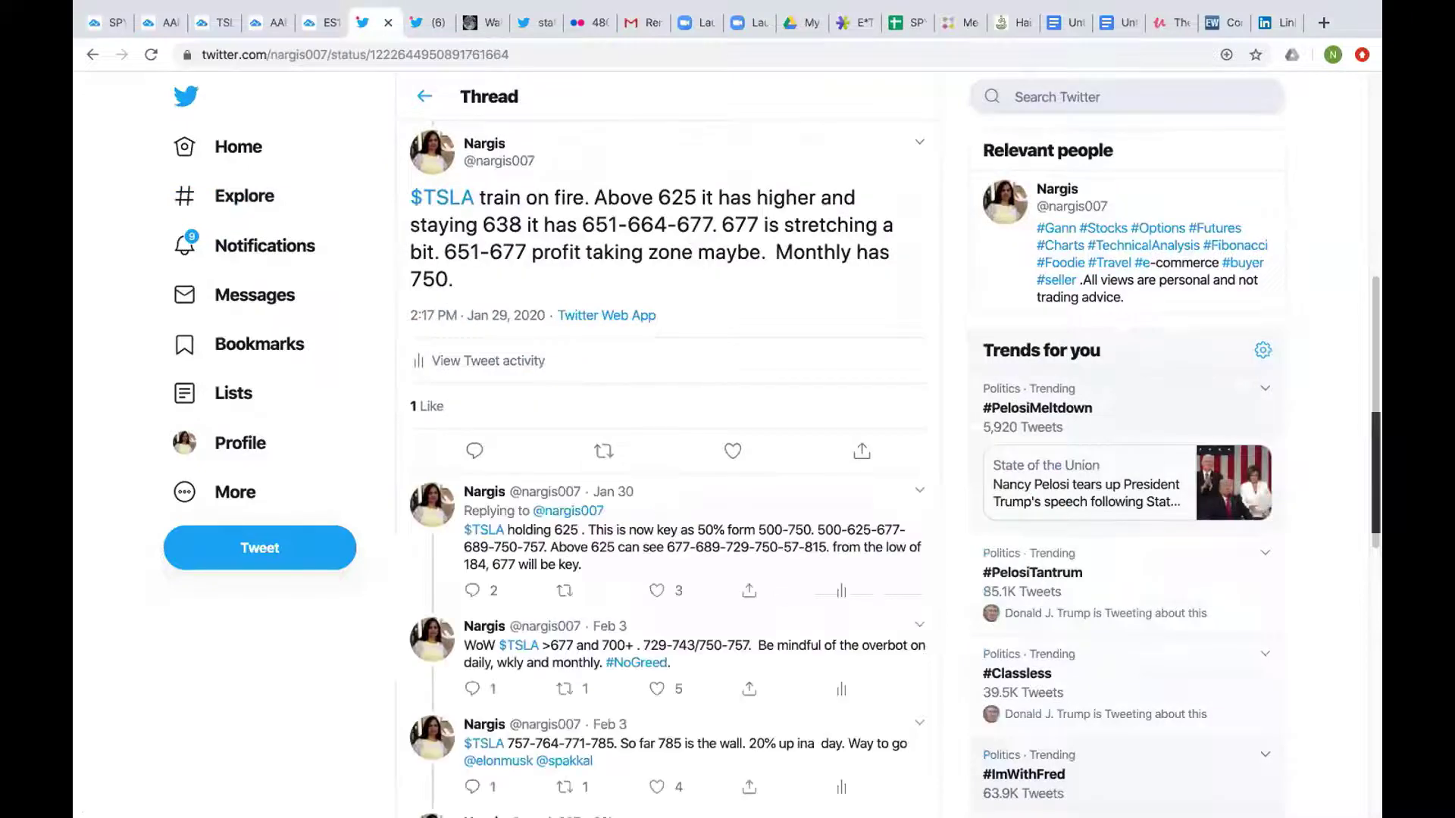
left_click_drag(1367, 356, 1341, 102)
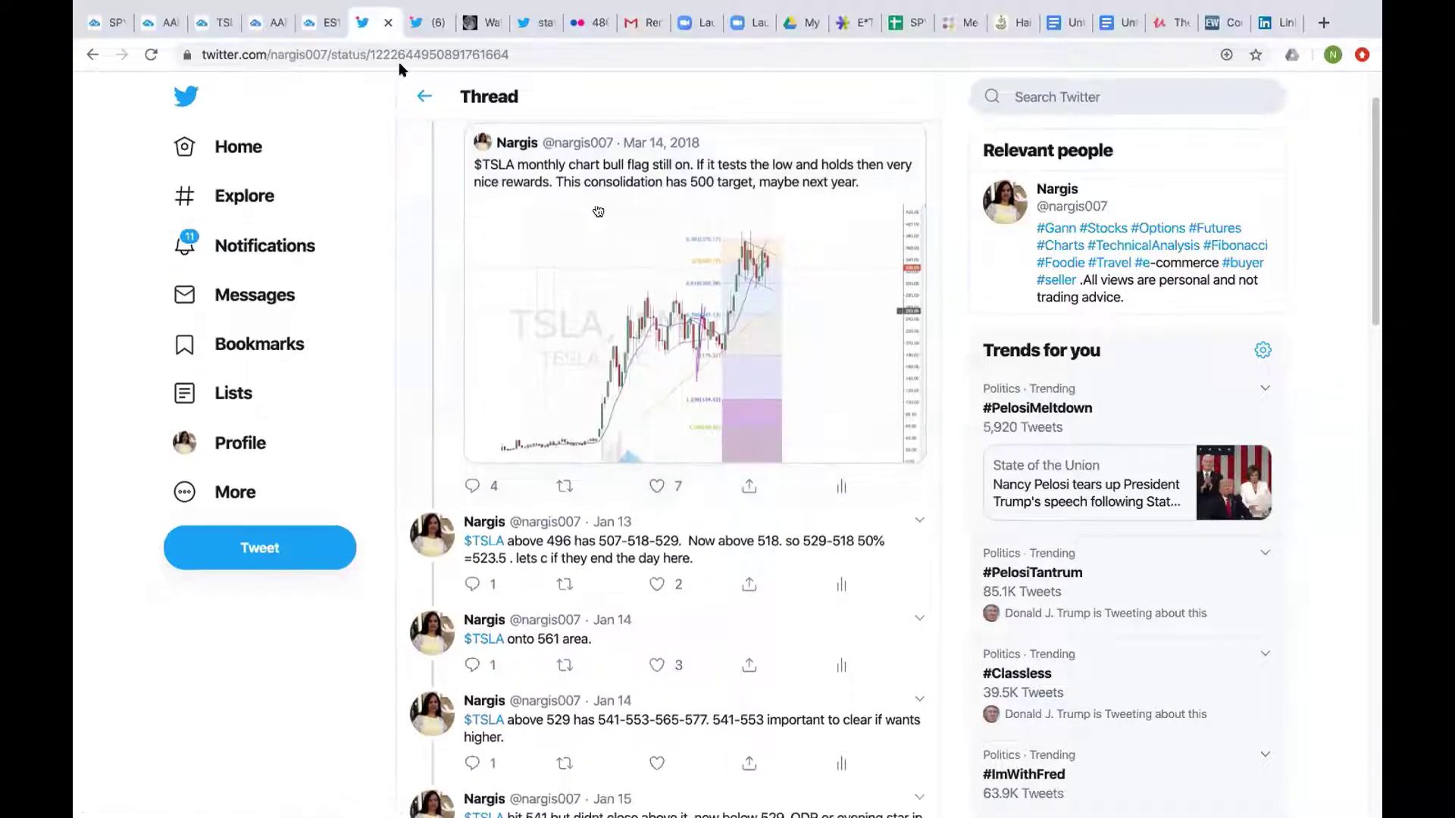
Go back to the AAPL monthly chart at 318.85 and hide the Text Notes panel
left_click(257, 22)
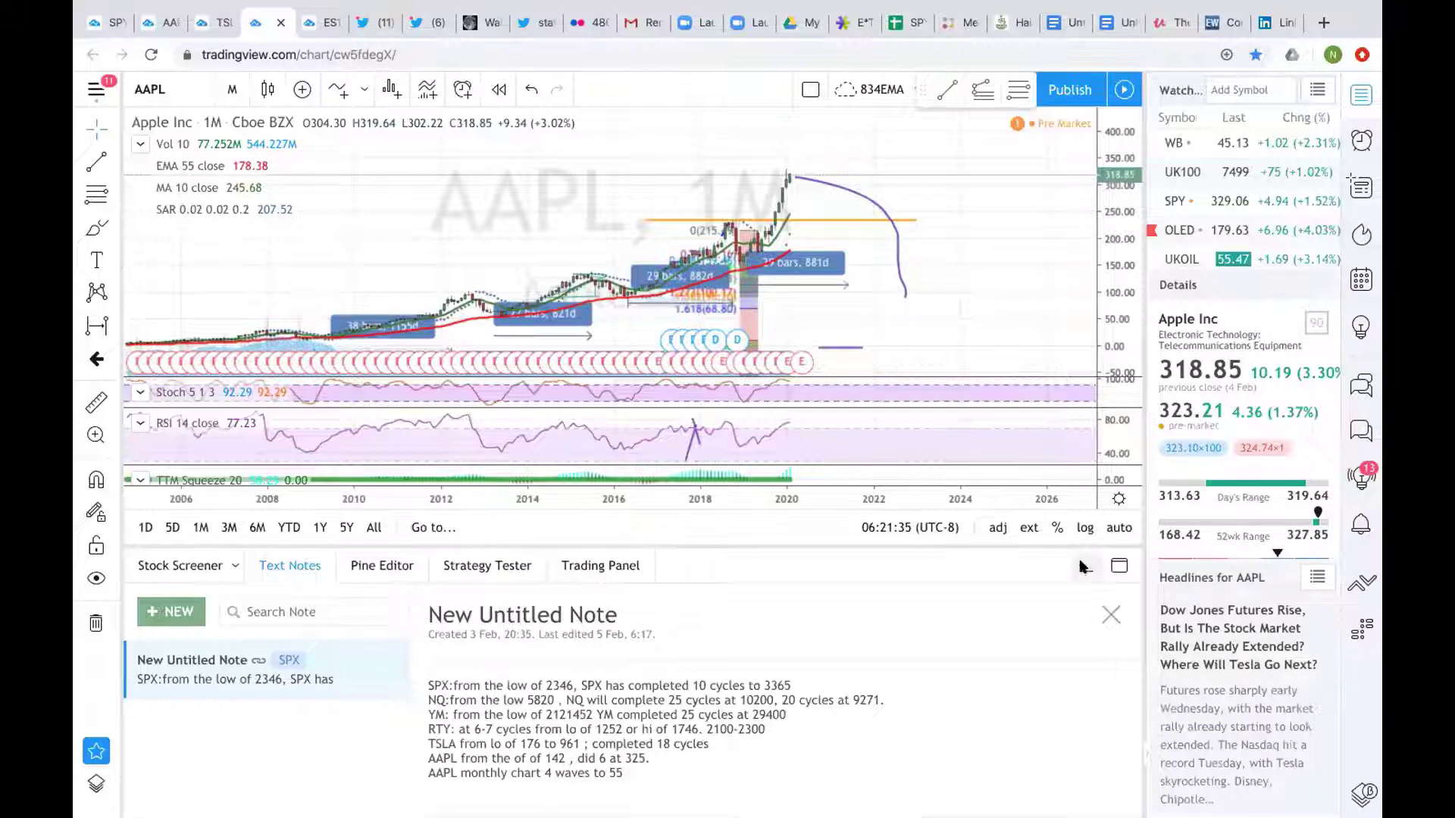
left_click(1083, 566)
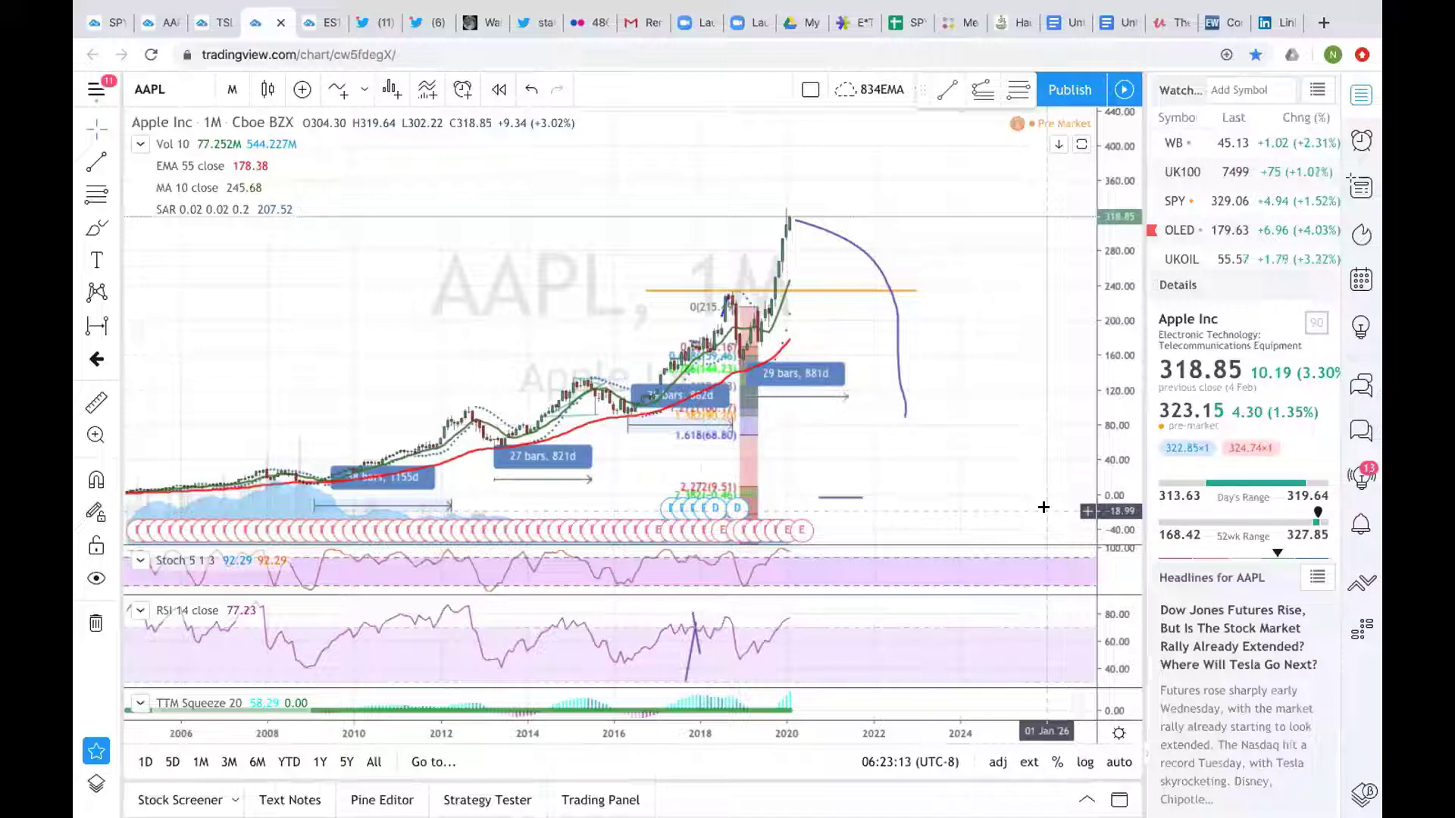
Zoom out and pan the AAPL 1M chart to show the 2019–2020 peak and its projected curve
left_click_drag(935, 444, 967, 409)
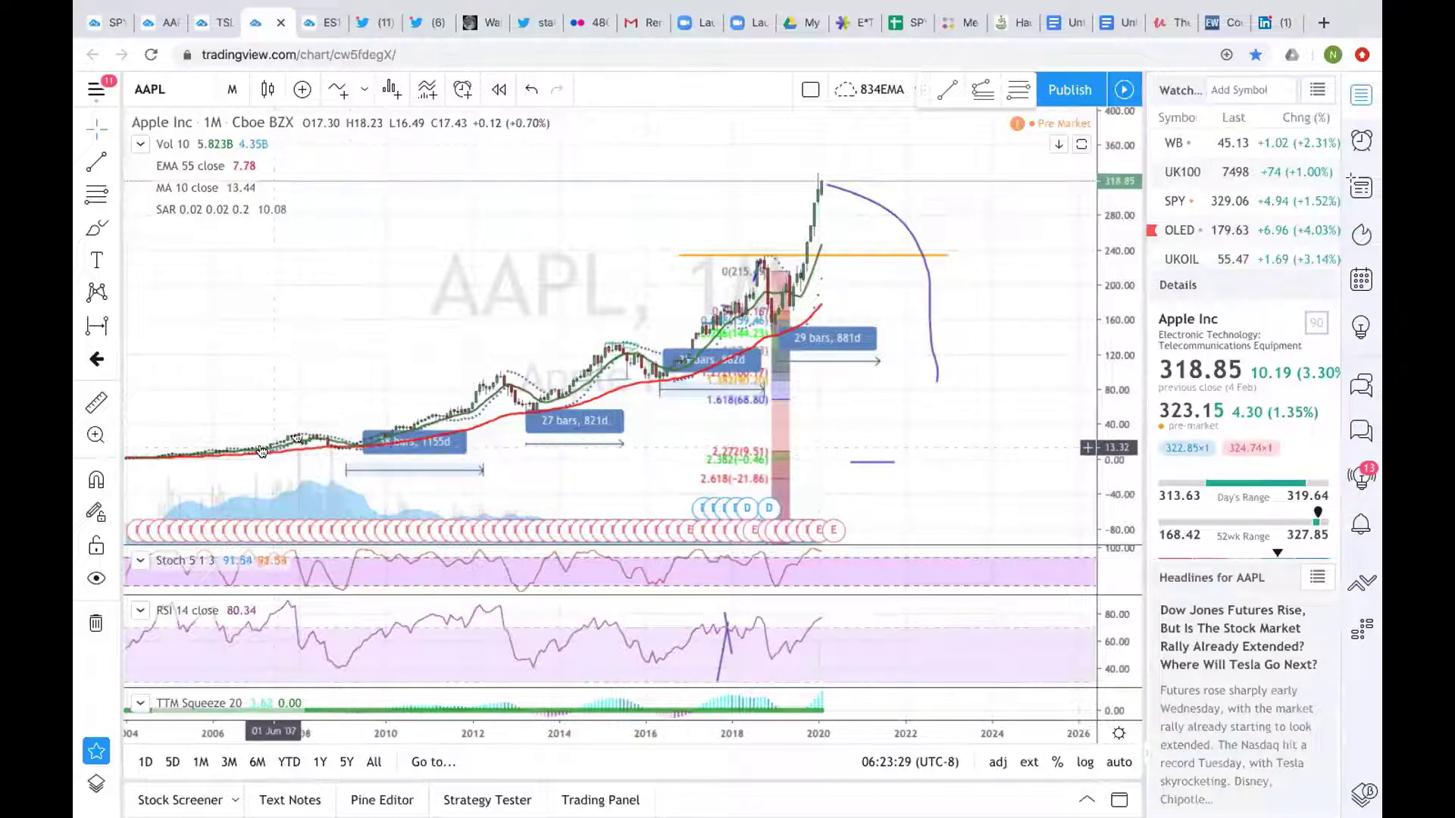
left_click(542, 444)
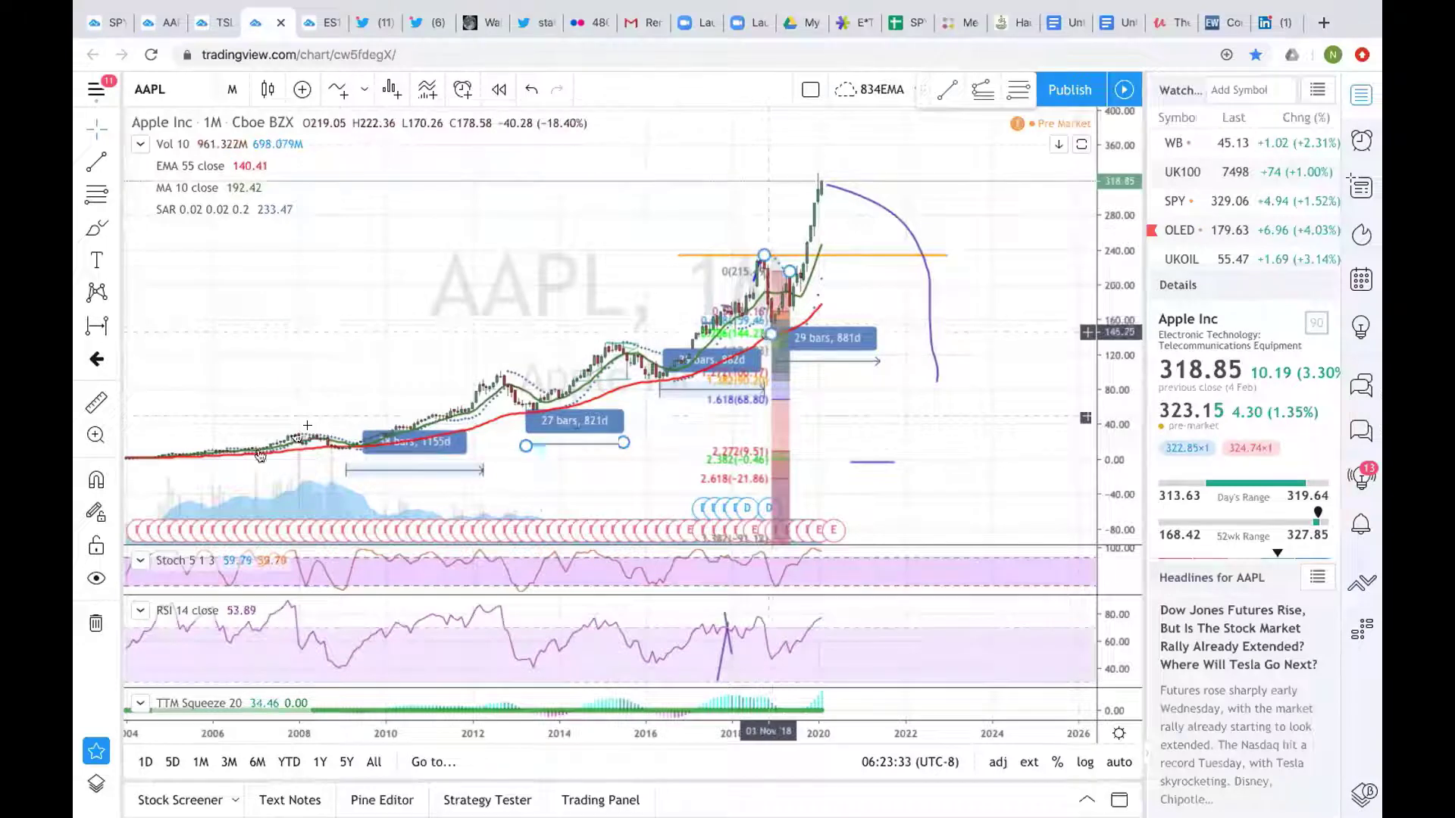
scroll(260, 454, "down", 5)
left_click_drag(305, 464, 120, 430)
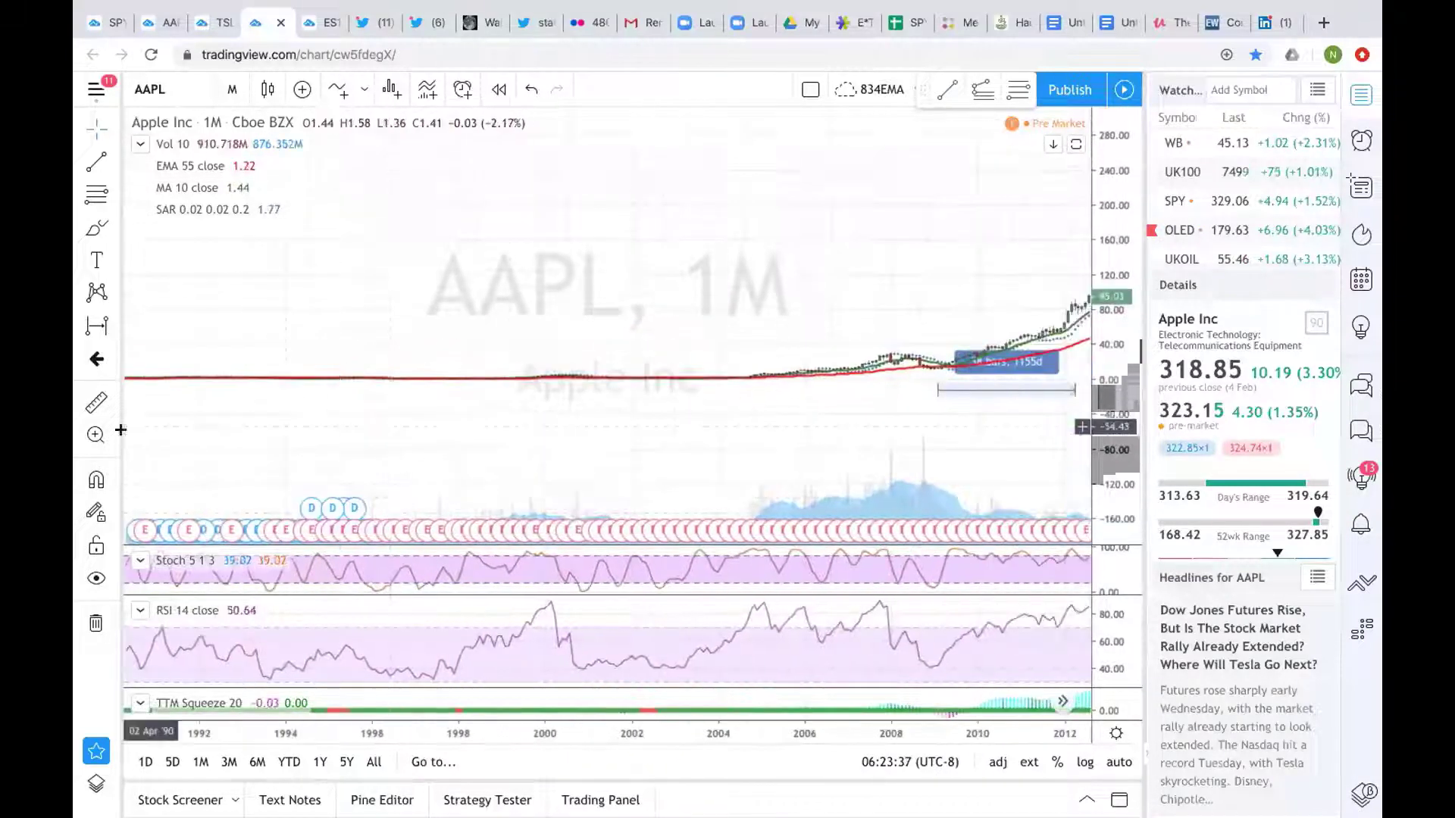
left_click_drag(539, 426, 89, 476)
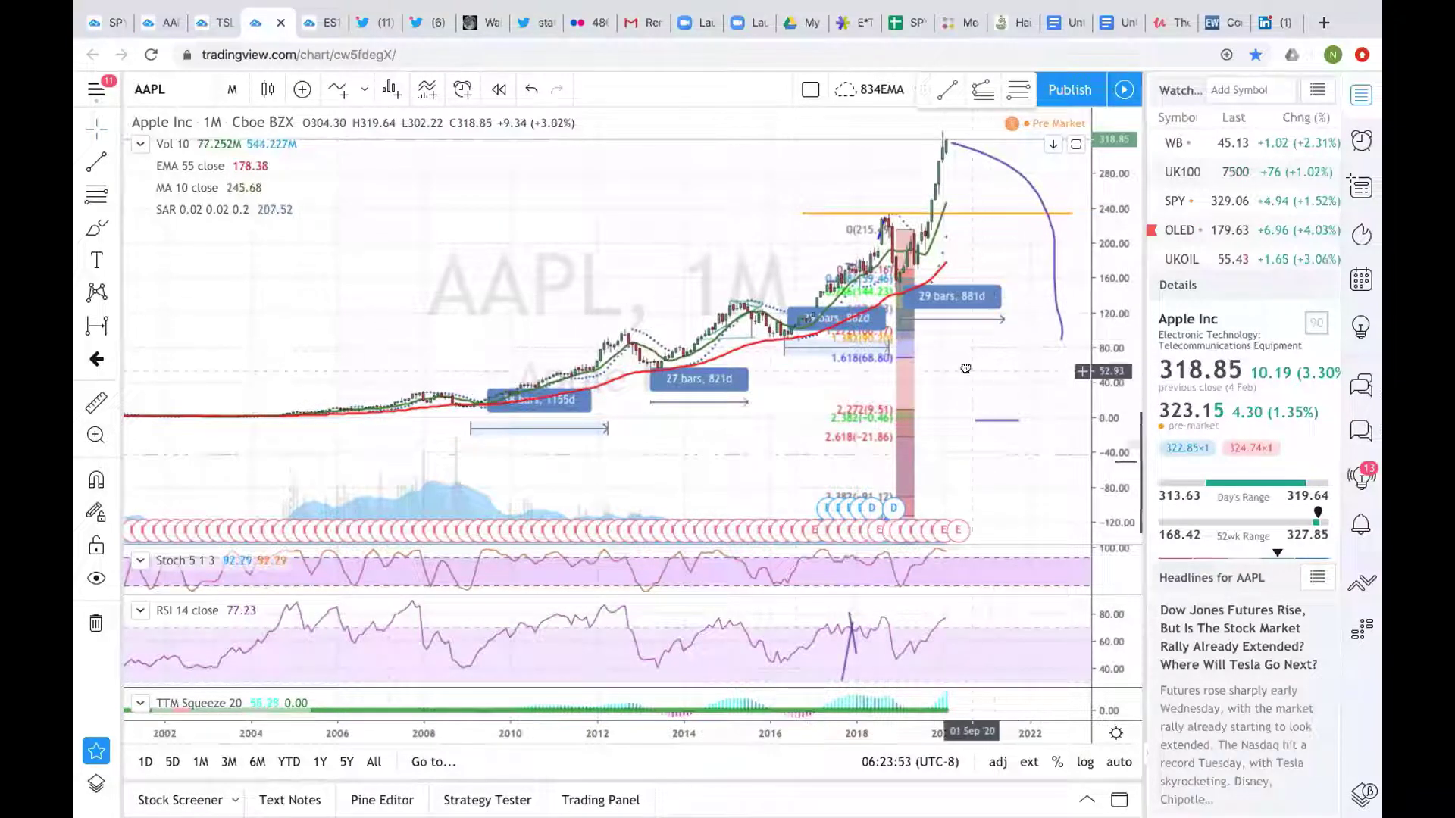
left_click_drag(965, 368, 830, 444)
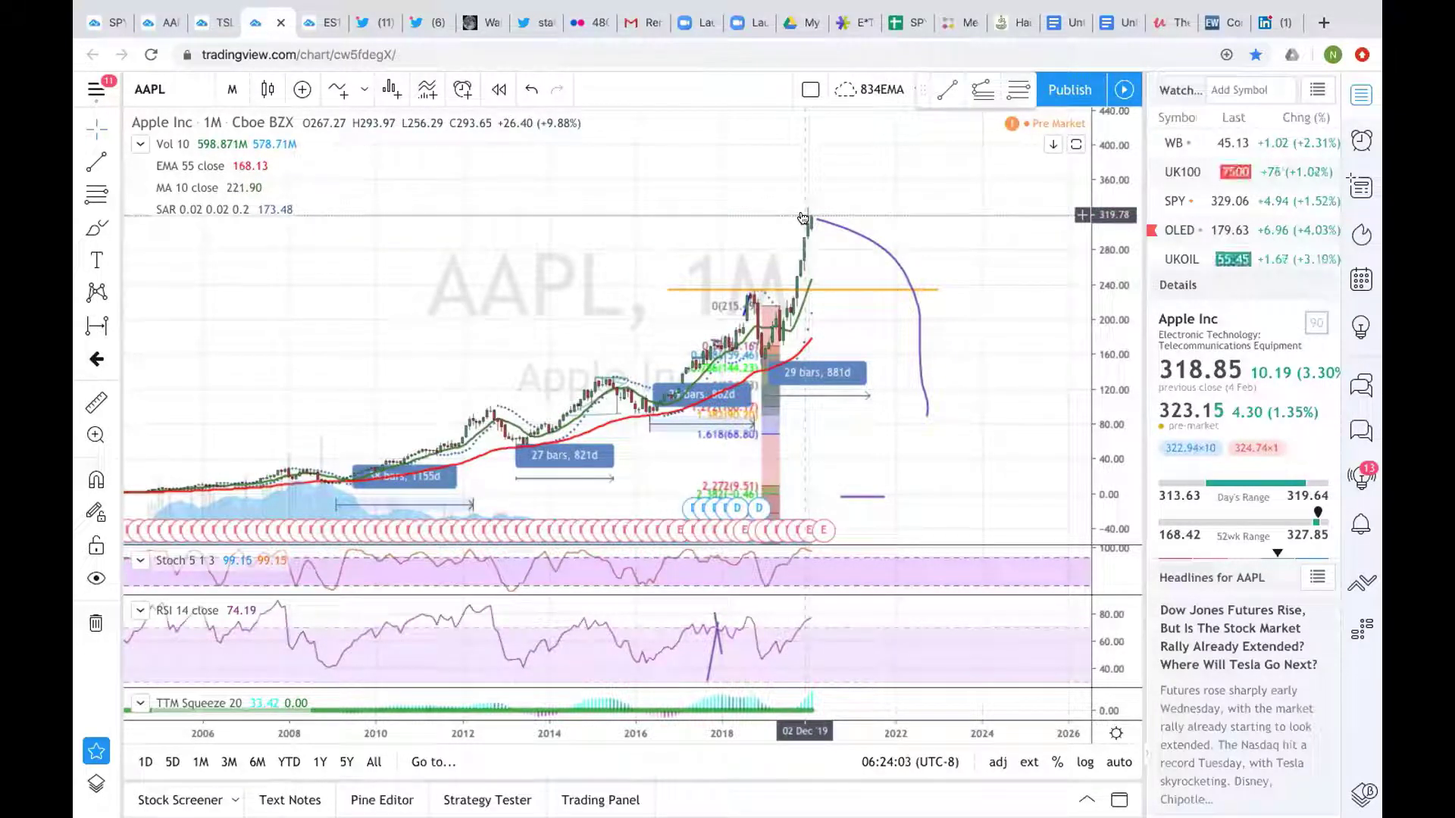
Select the arc projection at the AAPL peak, then go to the Twitter tab's own profile page
left_click(763, 366)
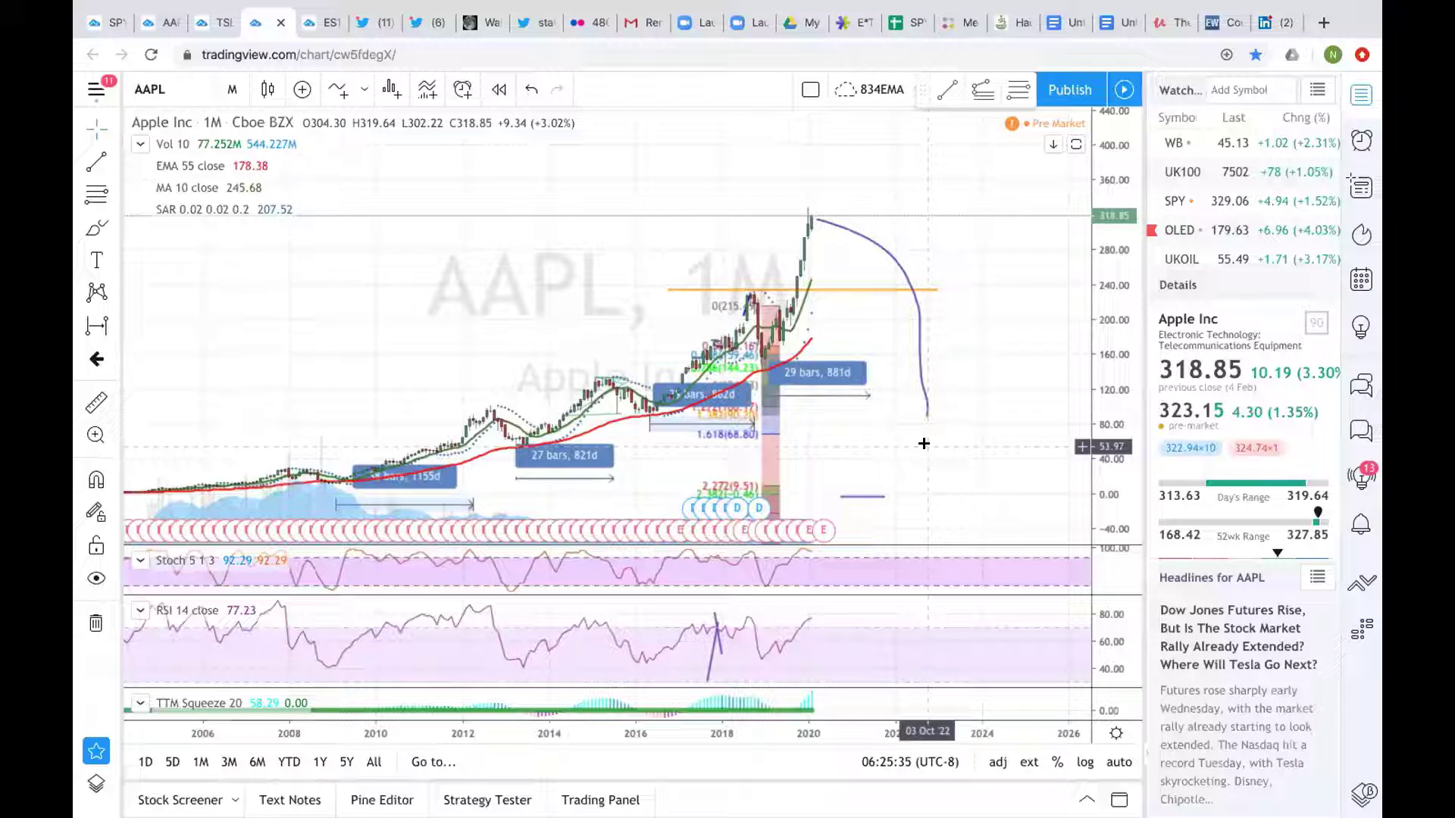
left_click(375, 22)
left_click(229, 436)
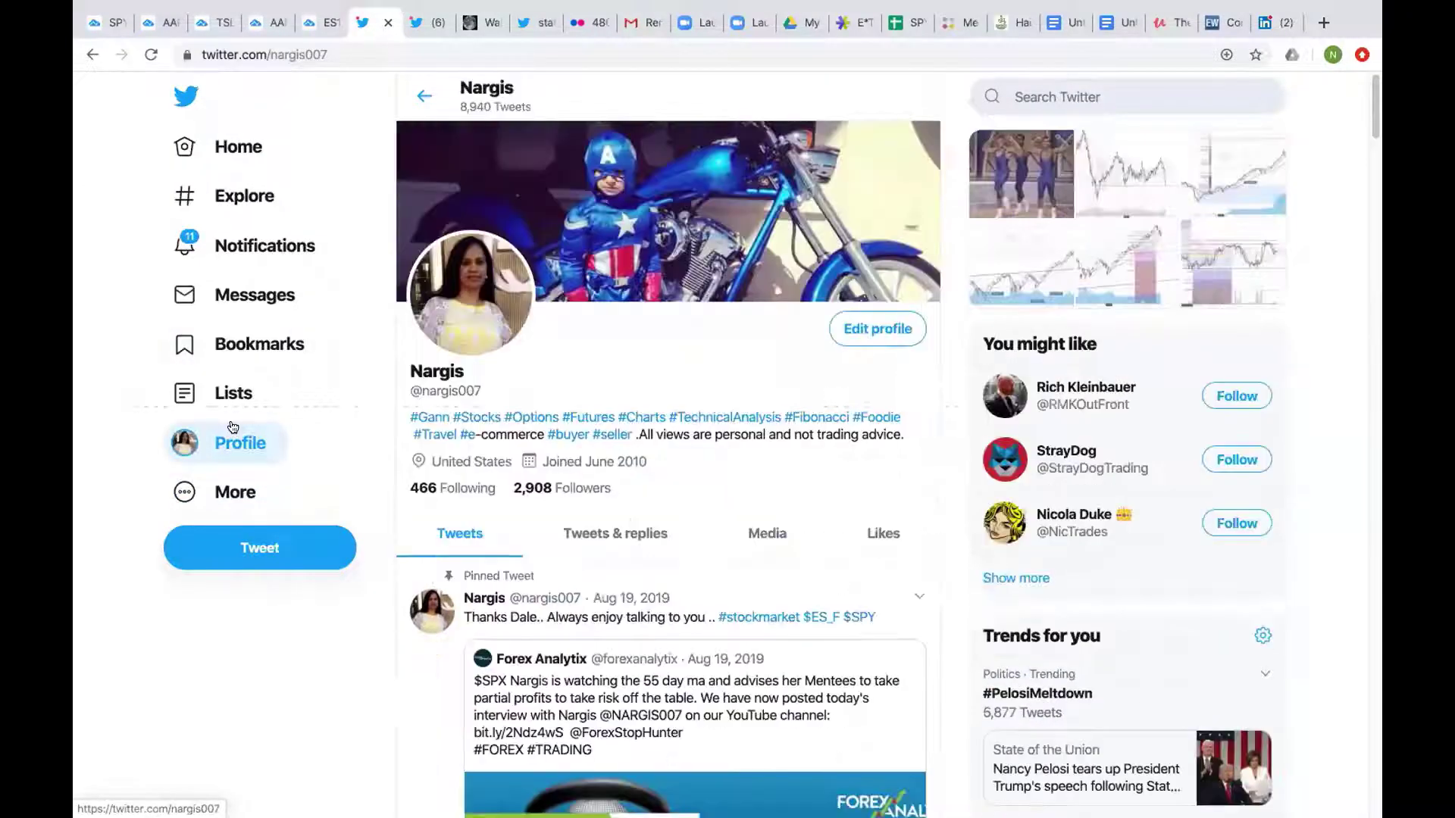